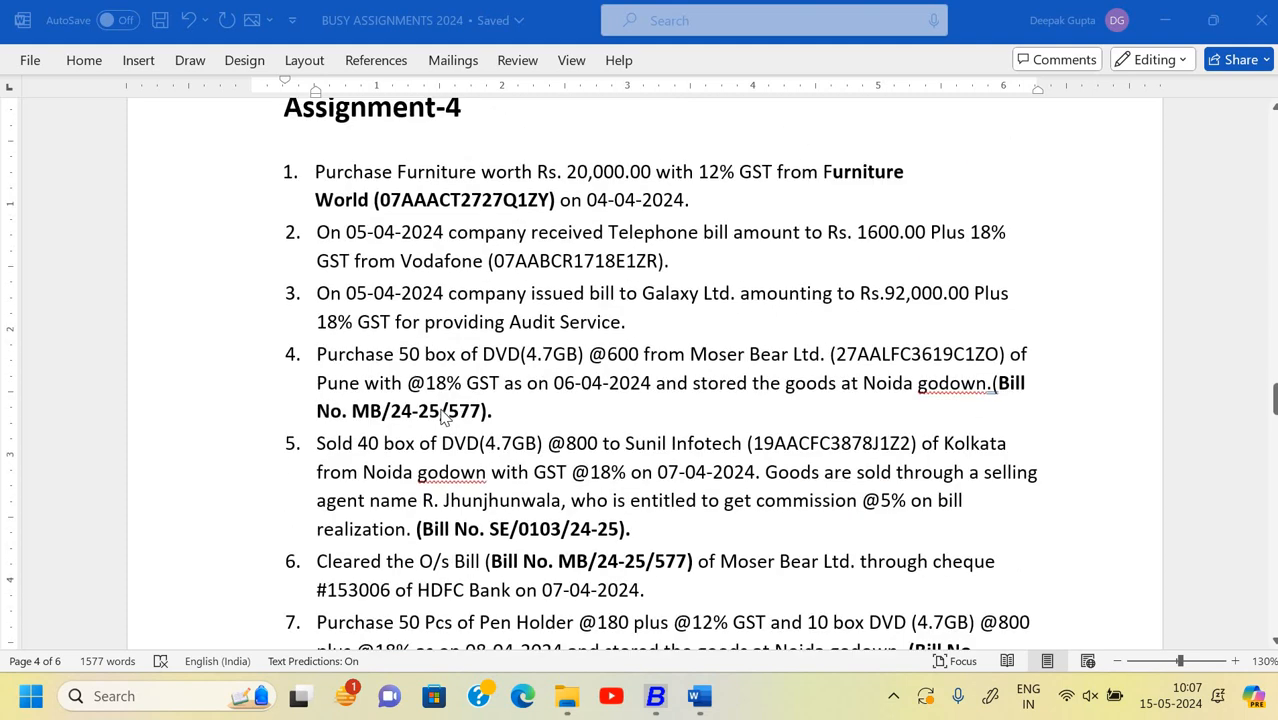
# - Scroll the BUSY ASSIGNMENTS 2024 document from Assignment-4 down to the end of Assignment-6
pyautogui.scroll(-20, 446, 418)
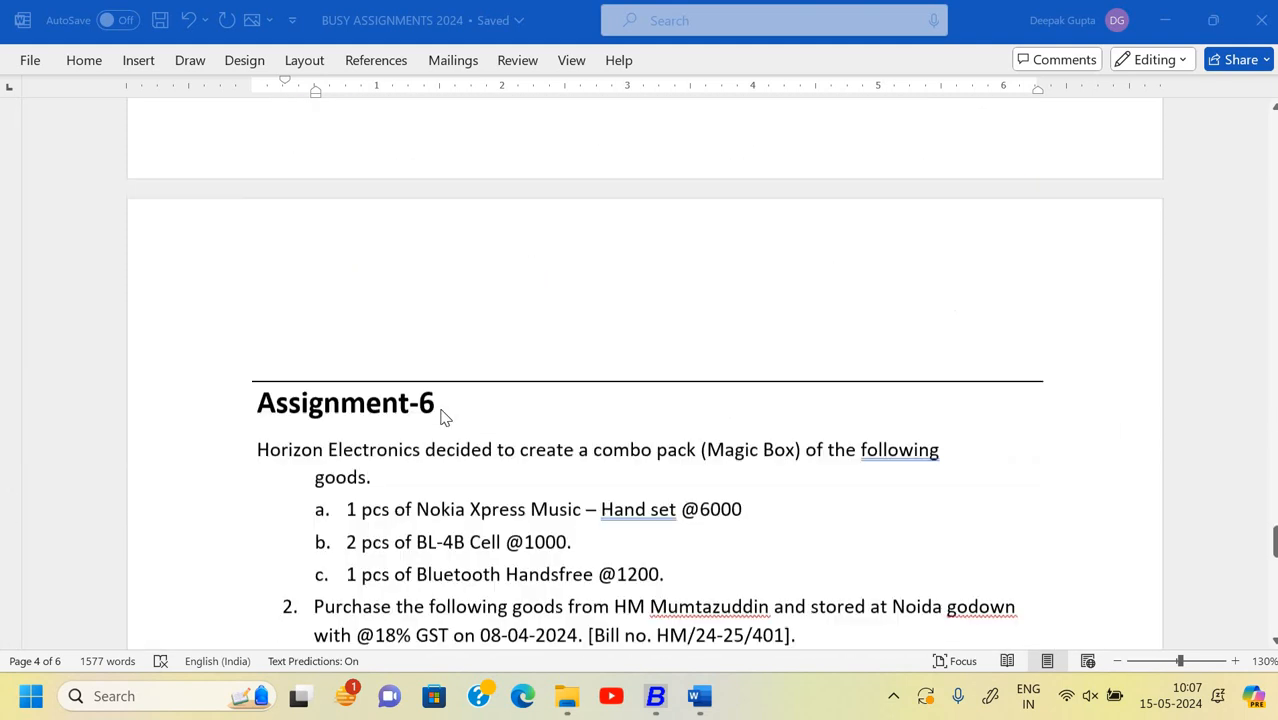
pyautogui.scroll(-9, 442, 417)
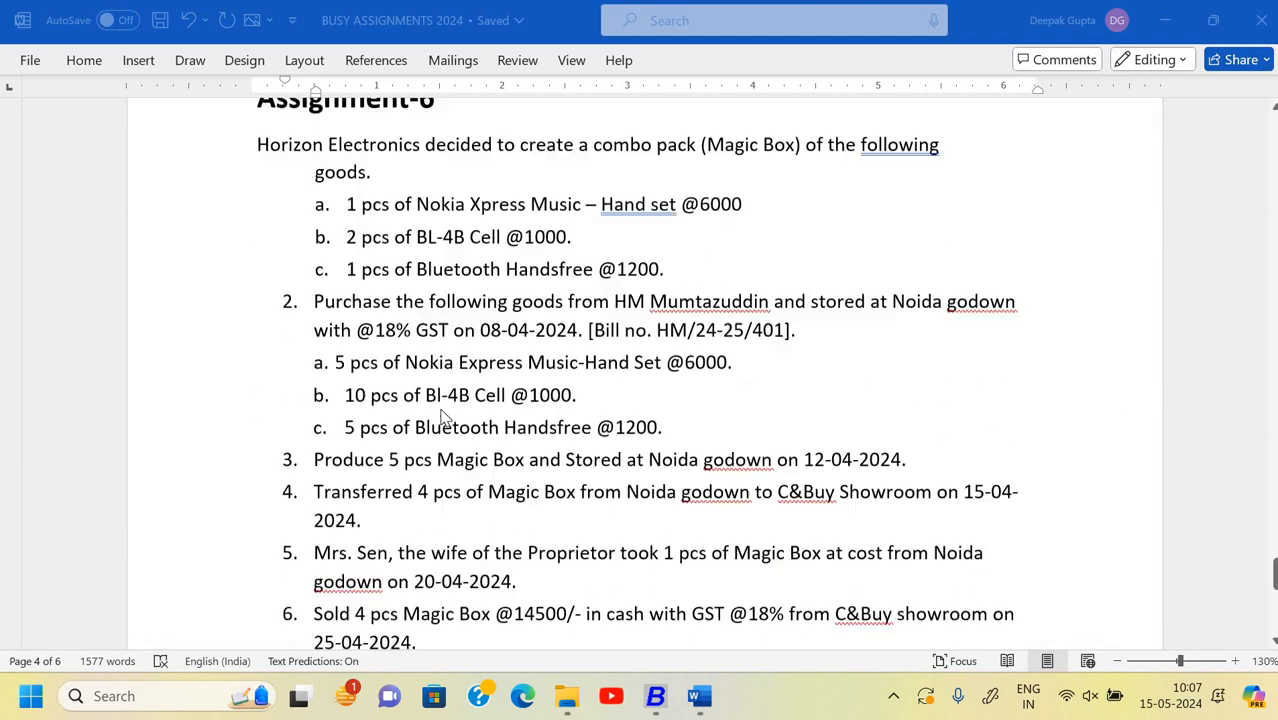
pyautogui.scroll(1, 303, 257)
pyautogui.scroll(-2, 322, 442)
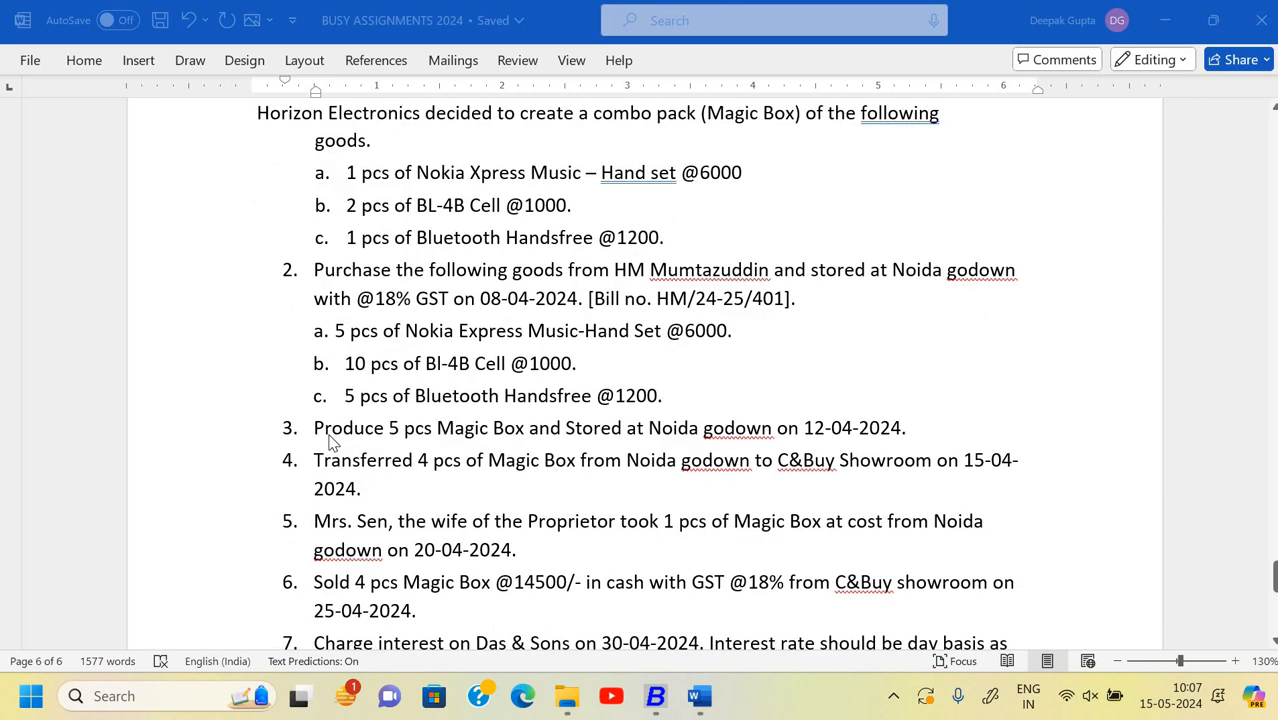
pyautogui.scroll(-5, 331, 442)
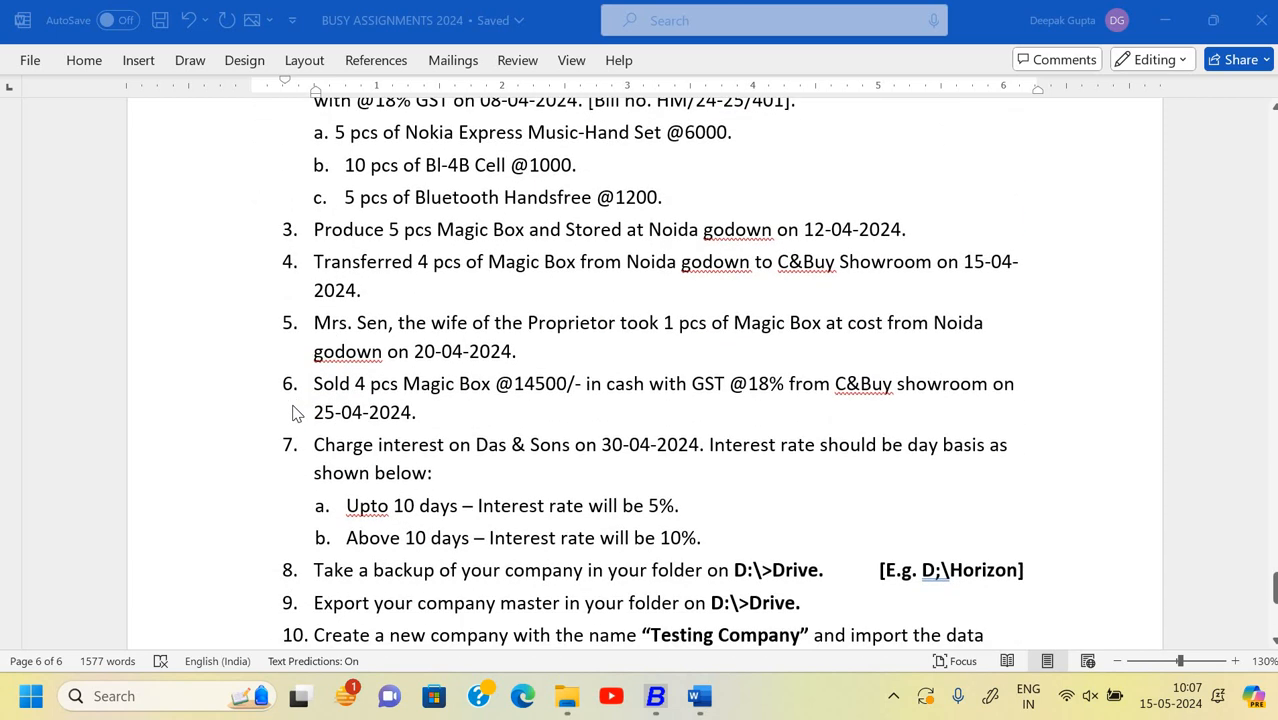
pyautogui.scroll(-3, 300, 400)
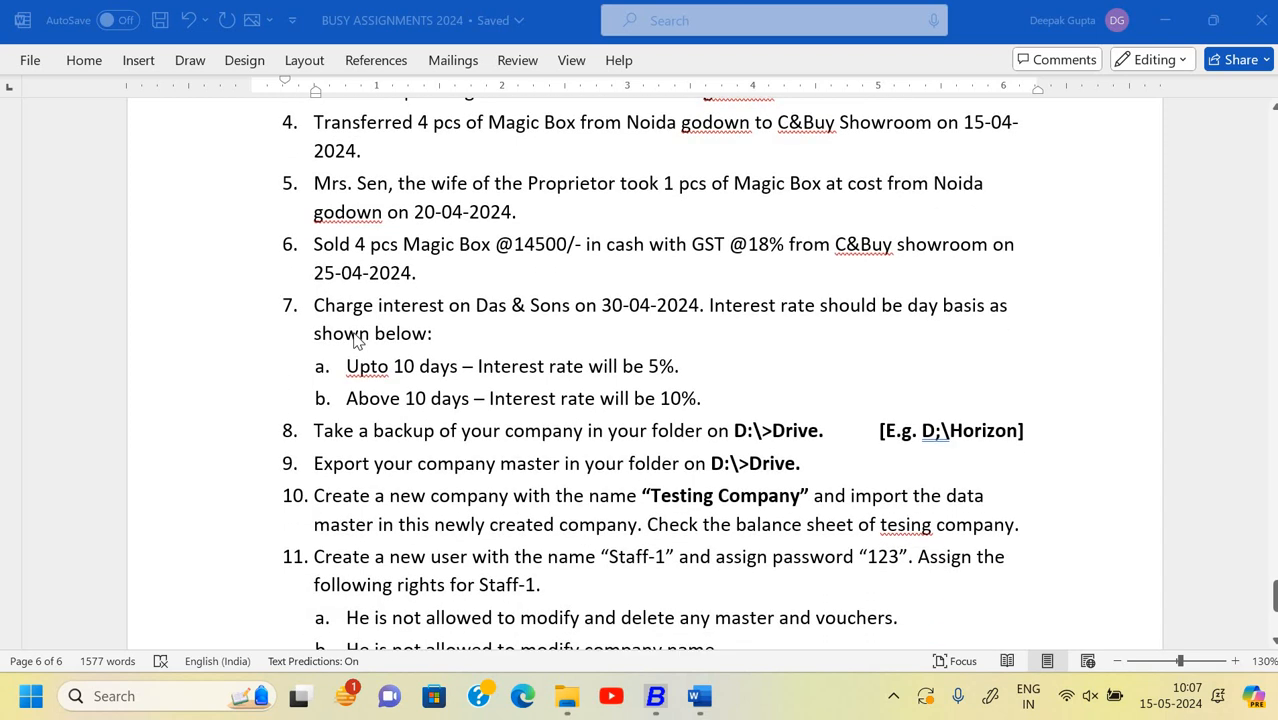
pyautogui.scroll(-2, 357, 341)
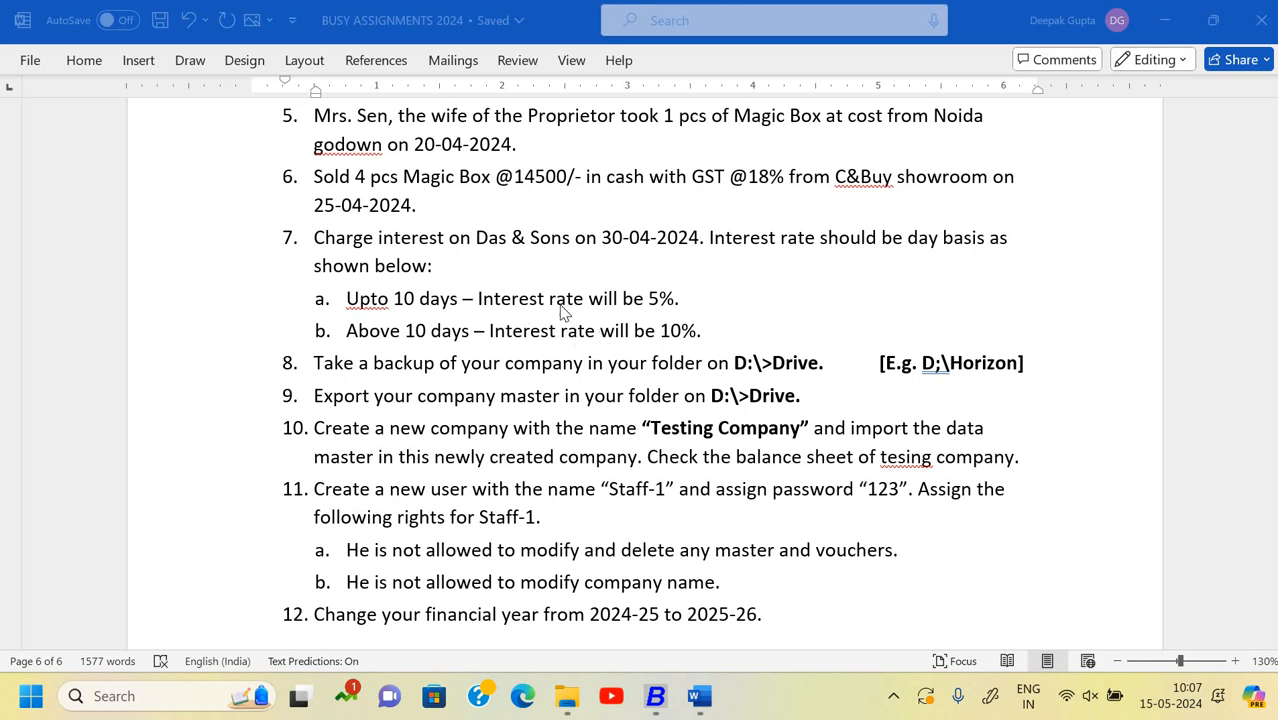
# - Switch to Busy 21 and open the Signotech System company for 2024-25
pyautogui.hotkey('alt', 'Tab')
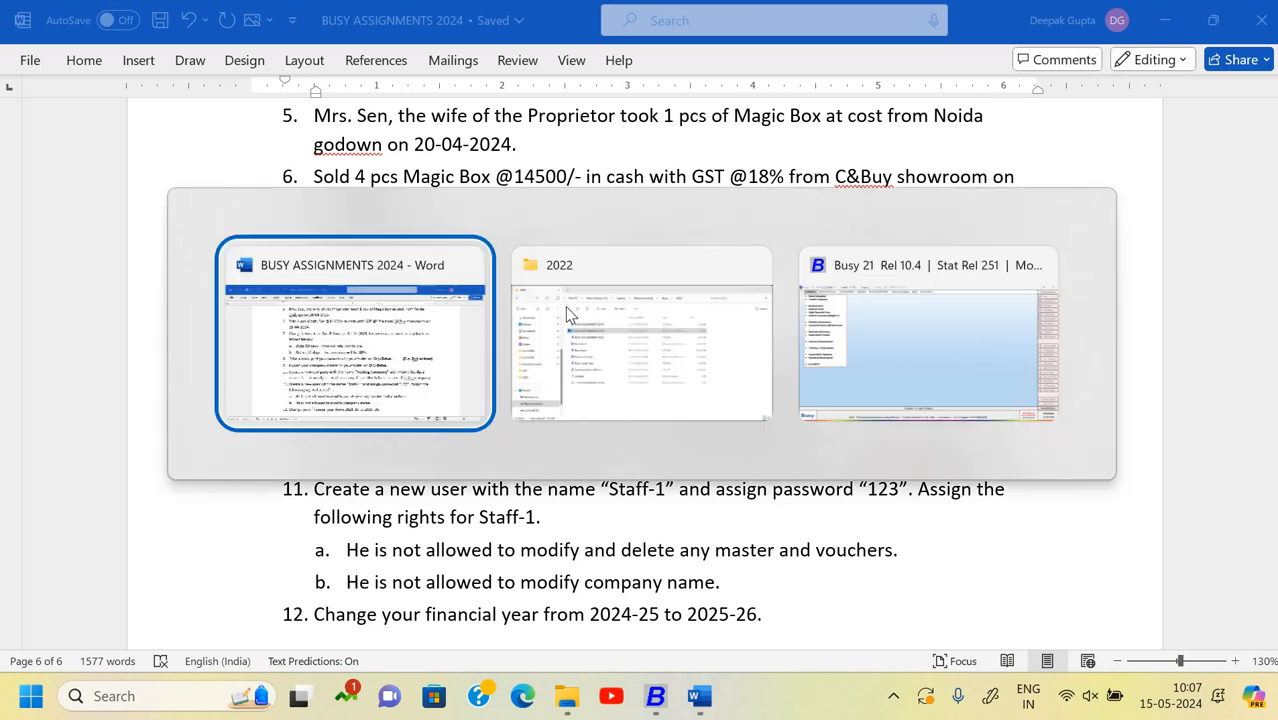
pyautogui.press('Tab')
pyautogui.press('Tab')
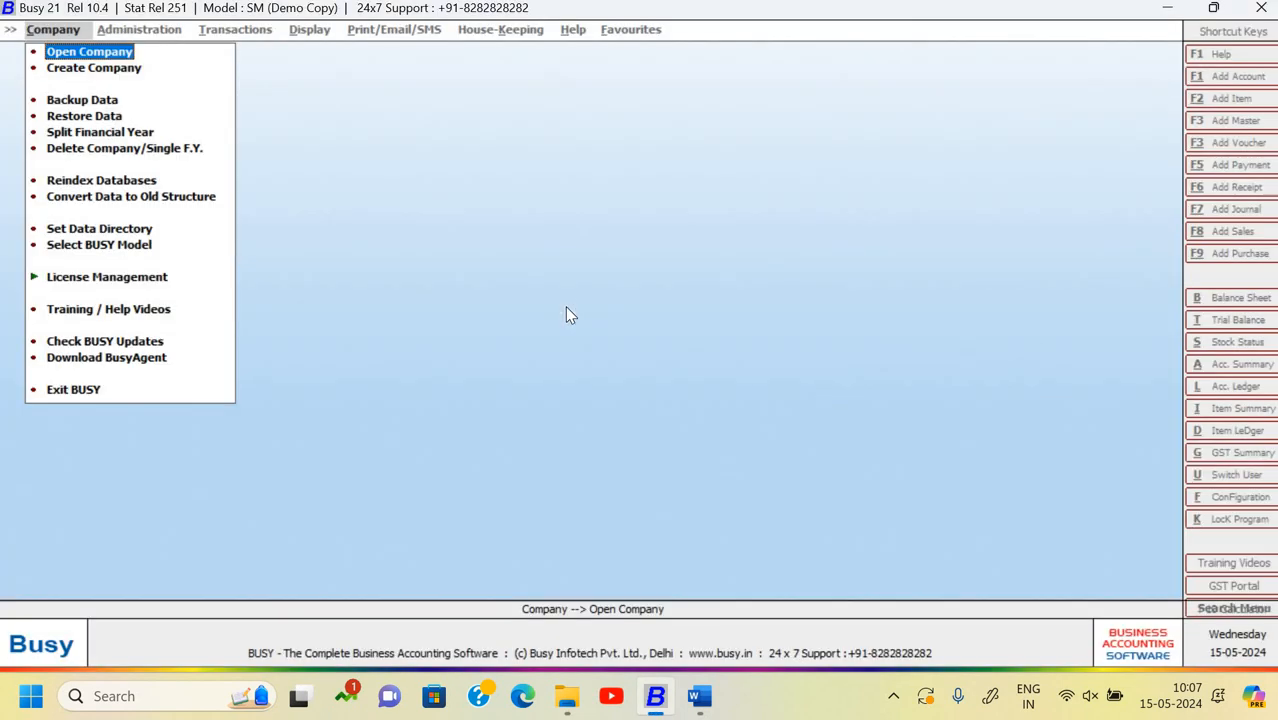
pyautogui.press('Return')
pyautogui.press('Down')
pyautogui.press('Down')
pyautogui.press('Down')
pyautogui.press('Down')
pyautogui.press('Down')
pyautogui.press('Down')
pyautogui.press('Down')
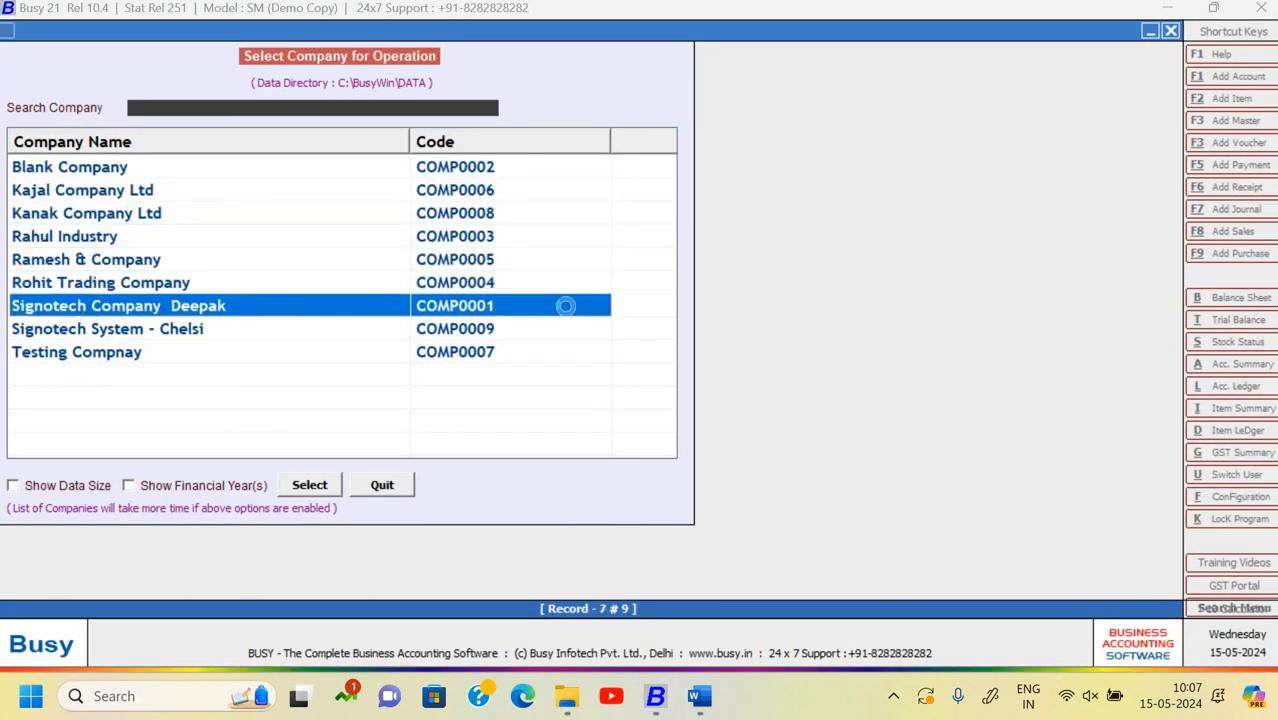
pyautogui.press('Return')
# - Log in to the company with the user name and password
pyautogui.write('che')
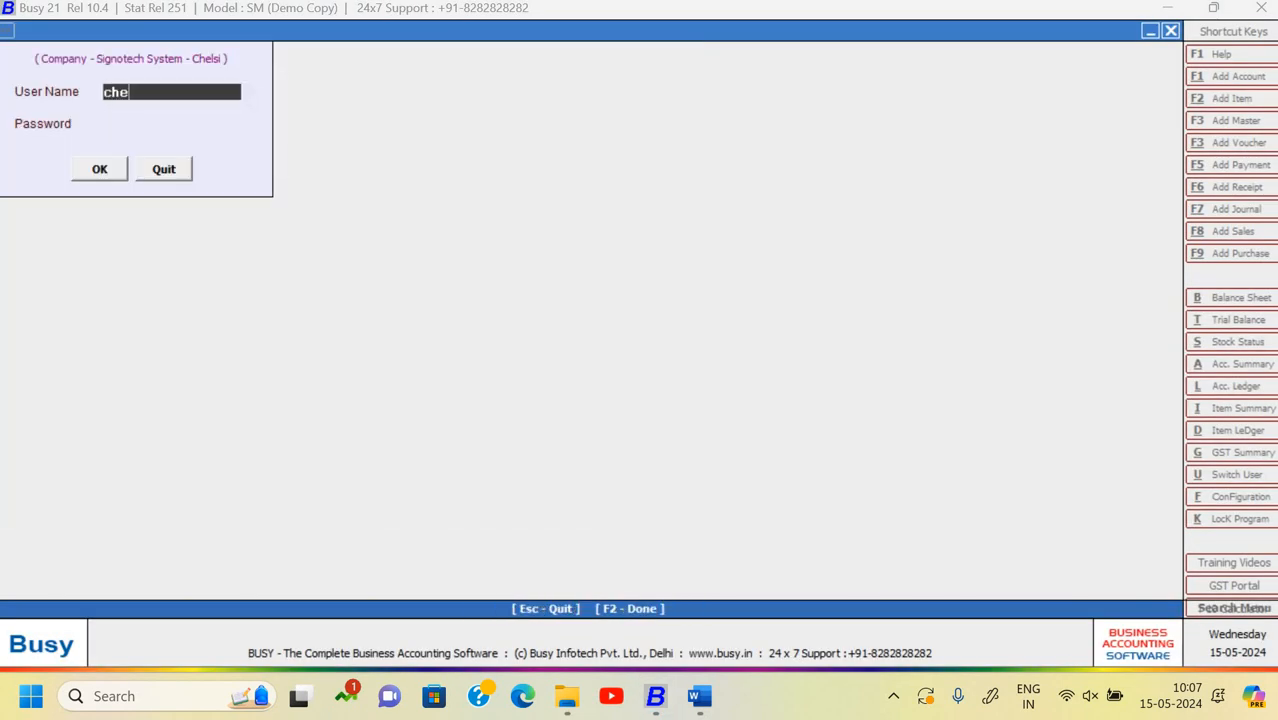
pyautogui.write('lsi')
pyautogui.press('Return')
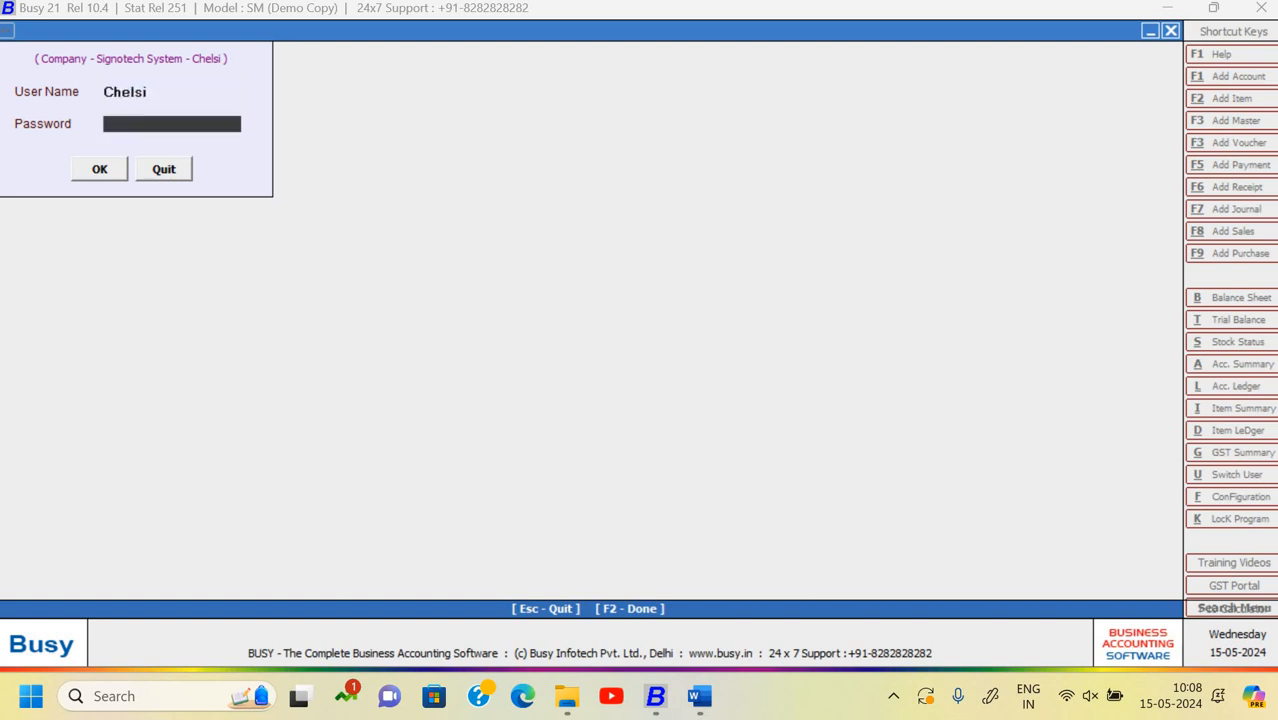
pyautogui.press('Return')
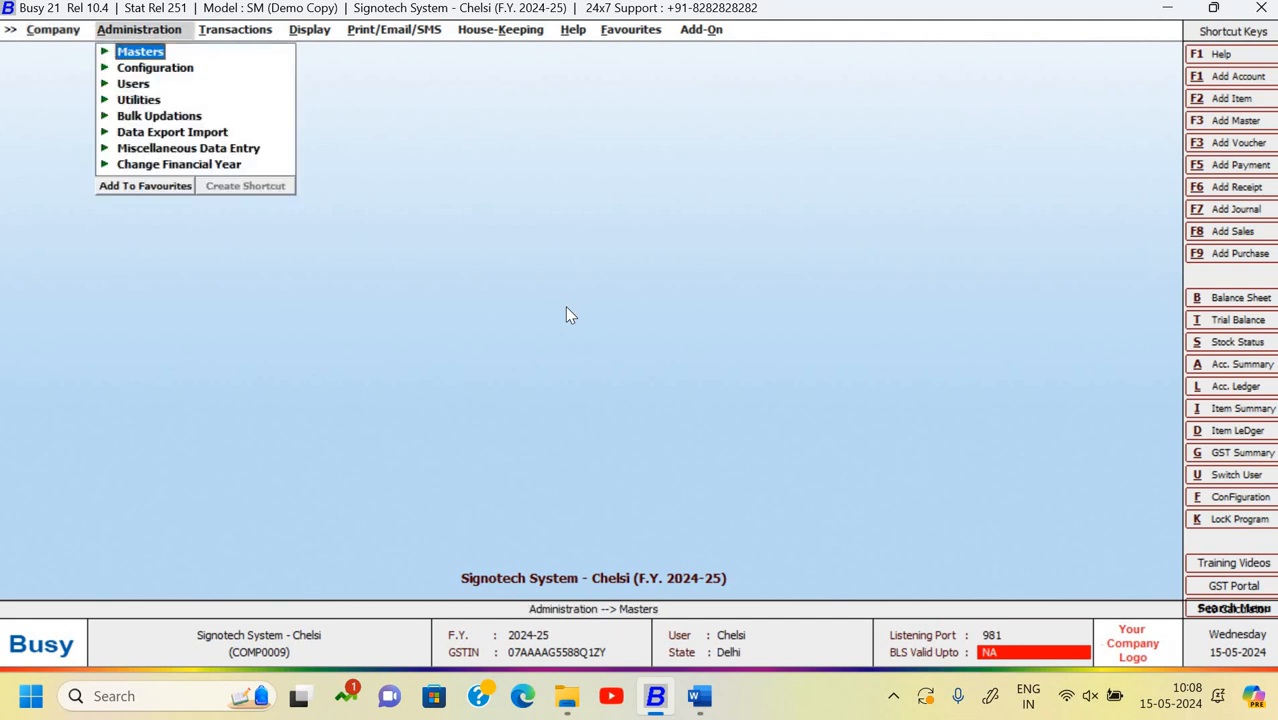
# - Open the Days Basis form under Configuration > Interest Calculation Slabs
pyautogui.press('Down')
pyautogui.press('Return')
pyautogui.press('Down')
pyautogui.press('Down')
pyautogui.press('Down')
pyautogui.press('Down')
pyautogui.press('Down')
pyautogui.press('Down')
pyautogui.press('Down')
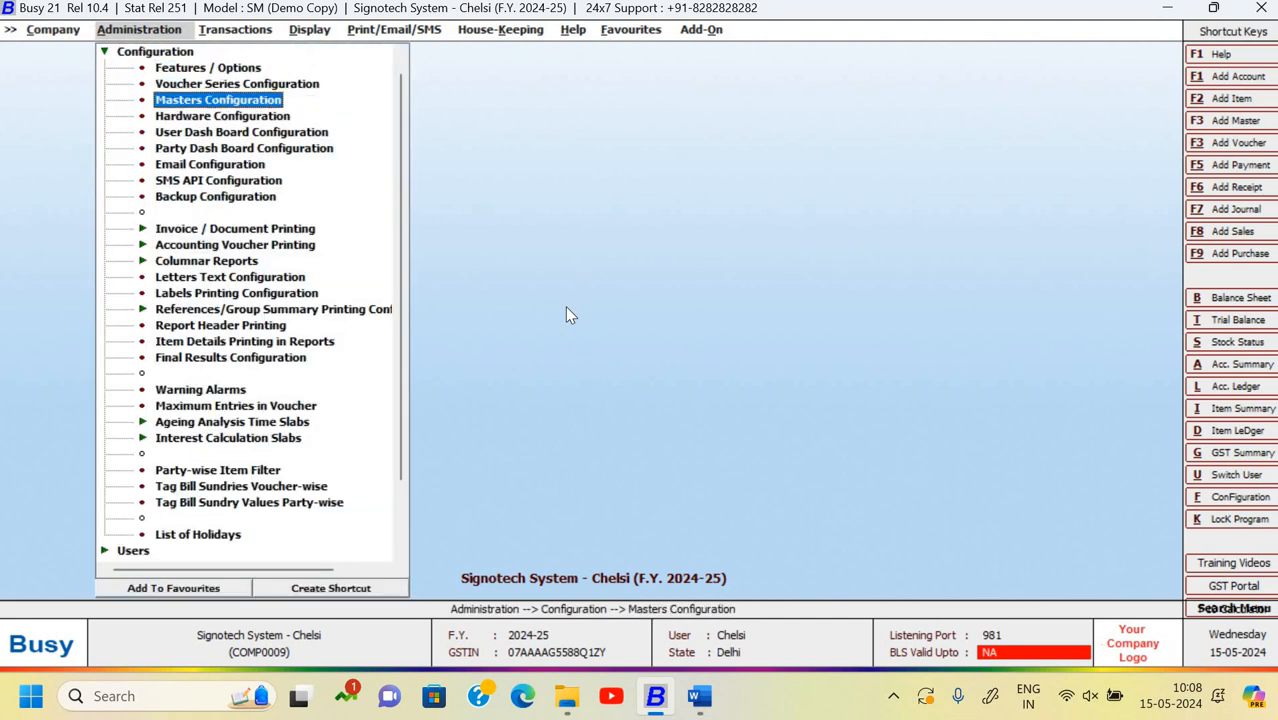
pyautogui.press('Up')
pyautogui.press('Up')
pyautogui.press('Up')
pyautogui.press('Up')
pyautogui.press('Up')
pyautogui.press('Up')
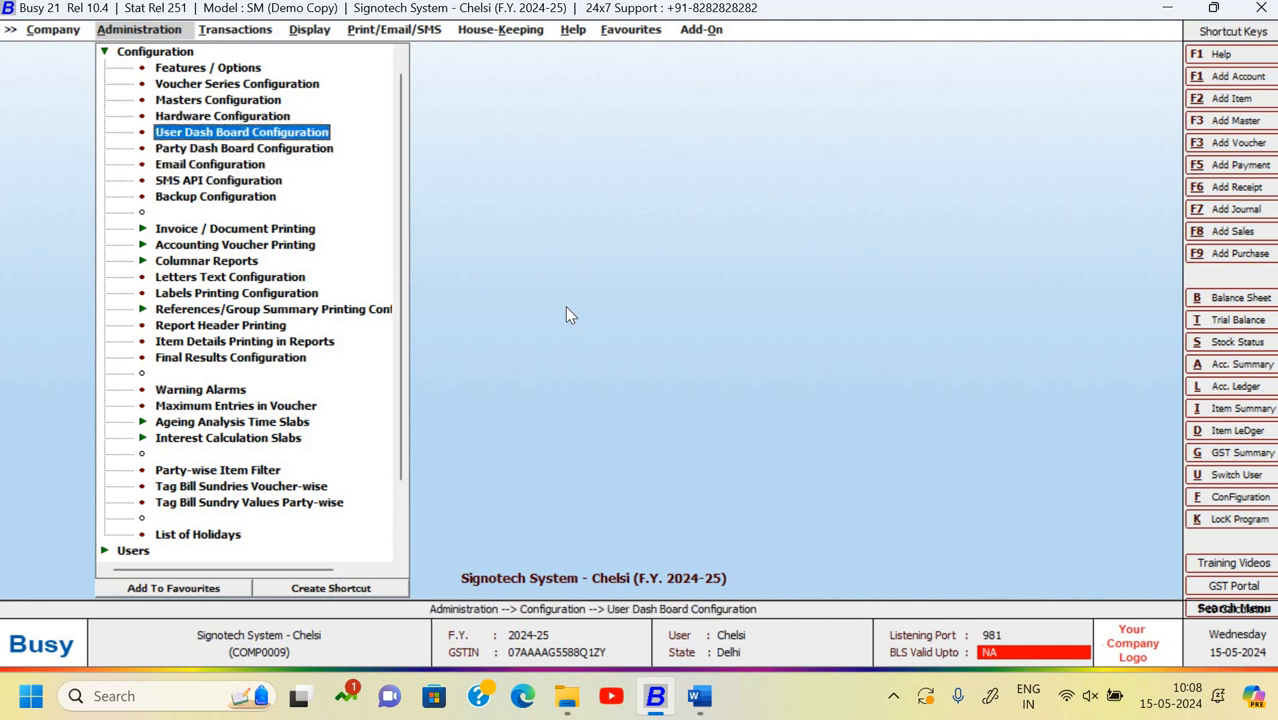
pyautogui.press('Down')
pyautogui.press('Down')
pyautogui.press('Down')
pyautogui.press('Down')
pyautogui.press('Down')
pyautogui.press('Down')
pyautogui.press('Down')
pyautogui.press('Down')
pyautogui.press('Down')
pyautogui.press('Down')
pyautogui.press('Down')
pyautogui.press('Down')
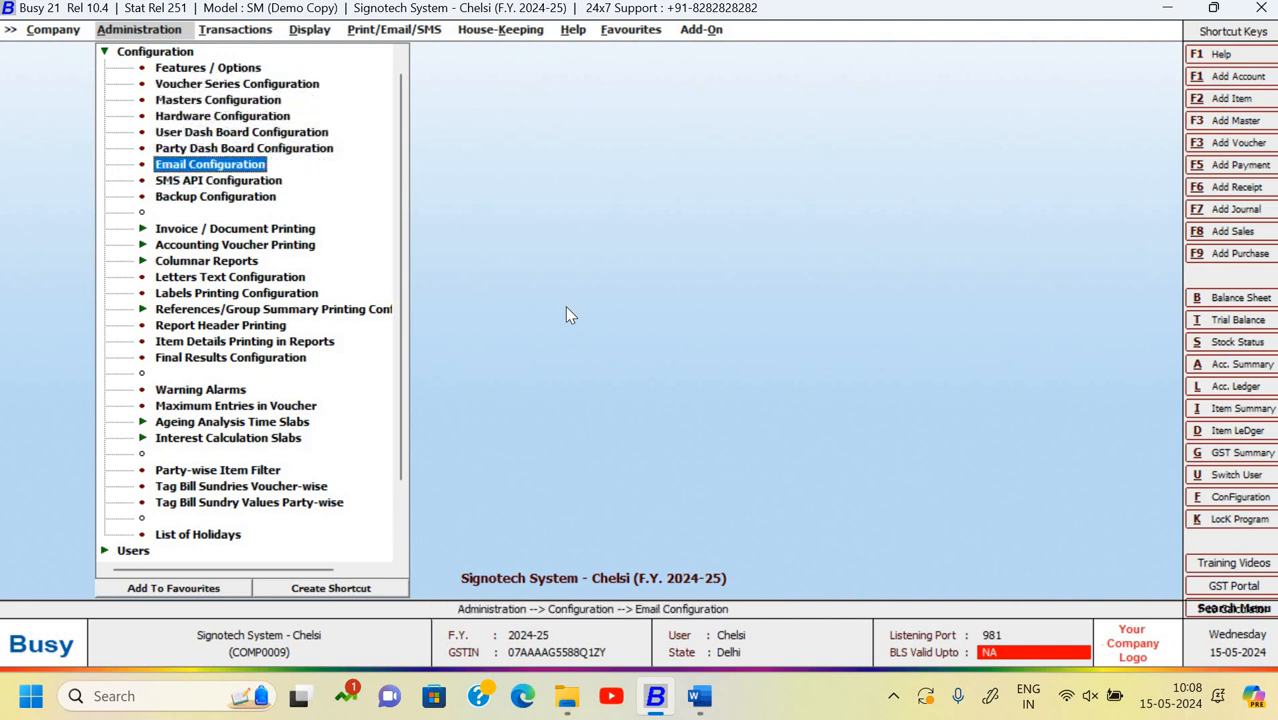
pyautogui.press('Down')
pyautogui.press('Down')
pyautogui.press('Down')
pyautogui.press('Down')
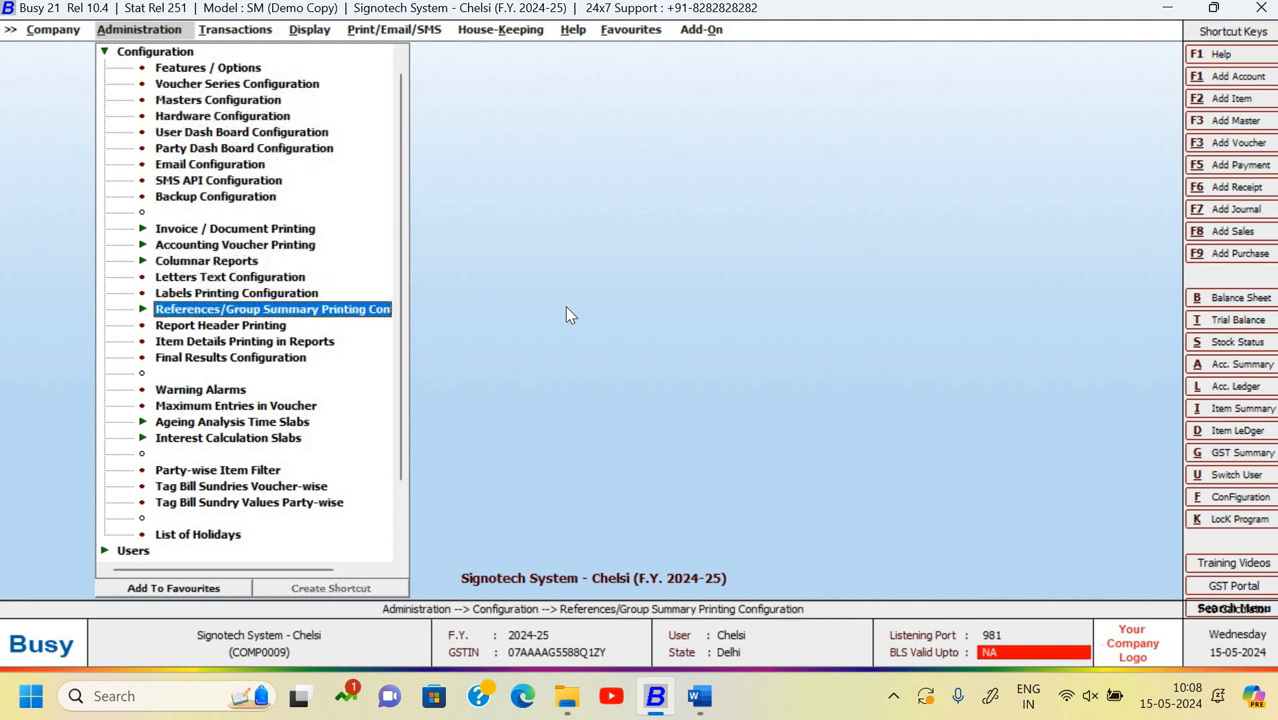
pyautogui.press('Down')
pyautogui.press('Down')
pyautogui.press('Down')
pyautogui.press('Down')
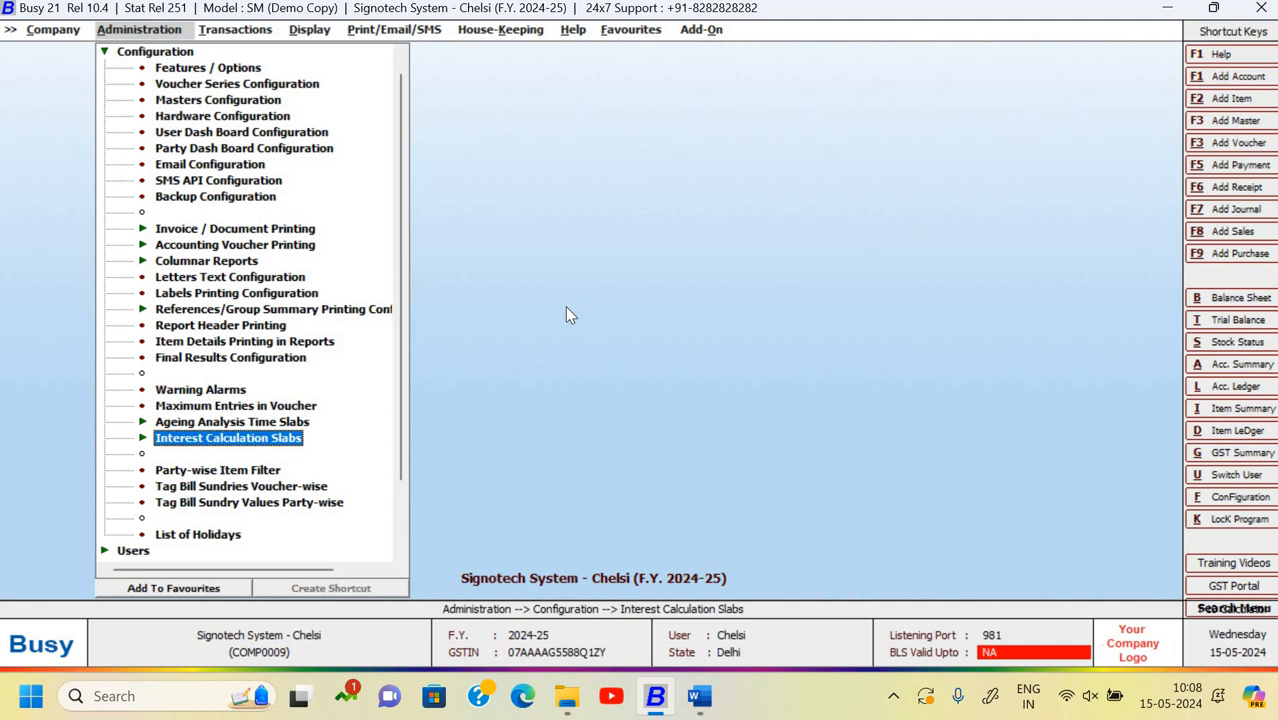
pyautogui.press('Return')
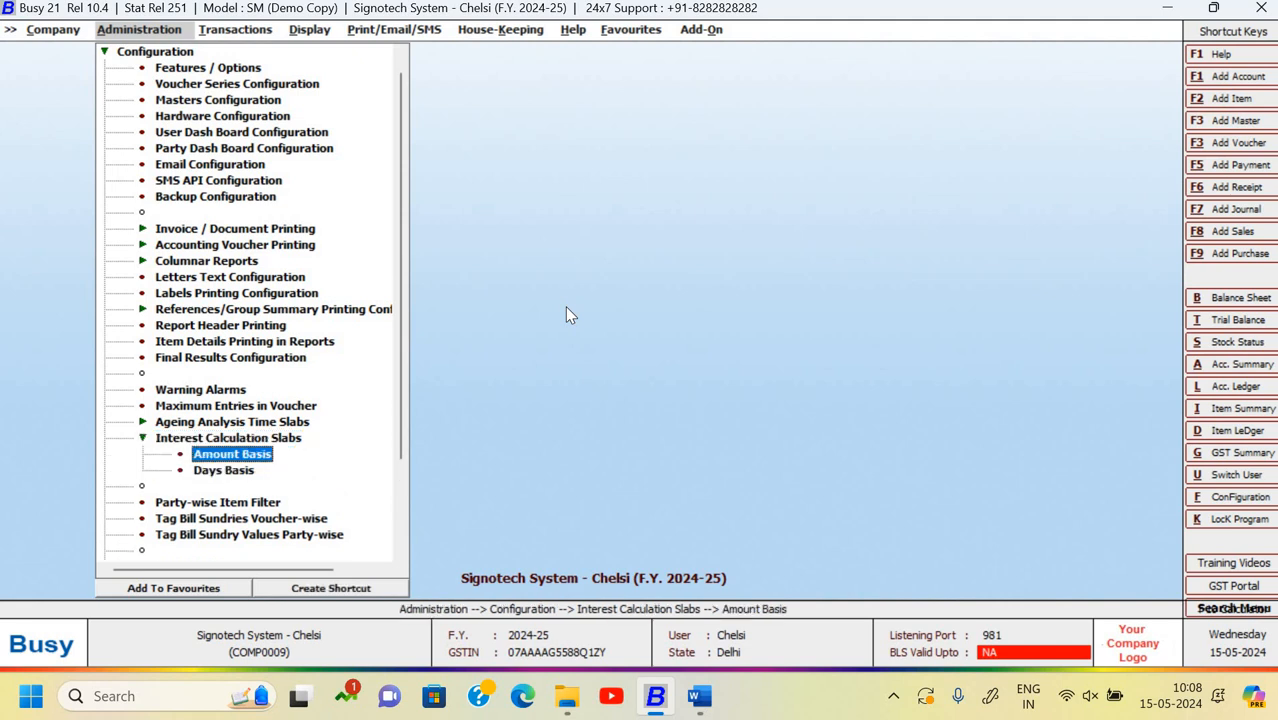
pyautogui.press('Down')
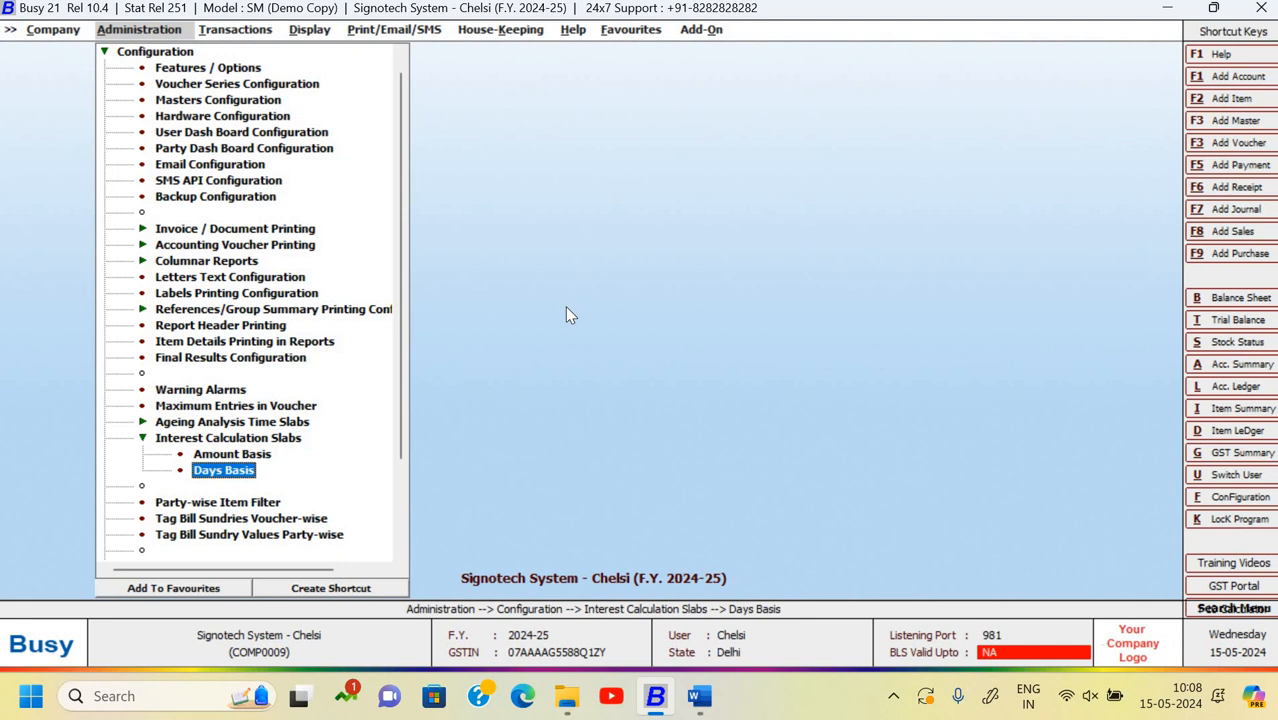
pyautogui.press('Return')
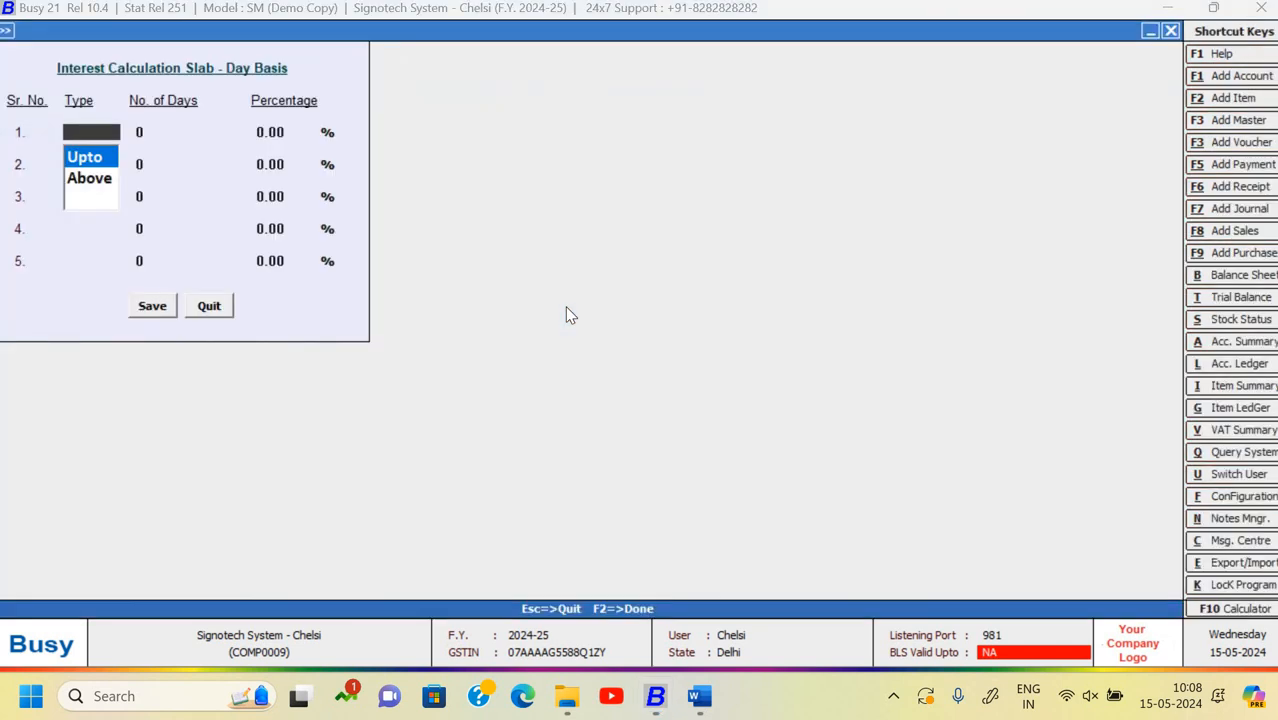
# - Enter slabs Upto 10 days at 5% and Above 10 days at 10%, then save
pyautogui.press('Return')
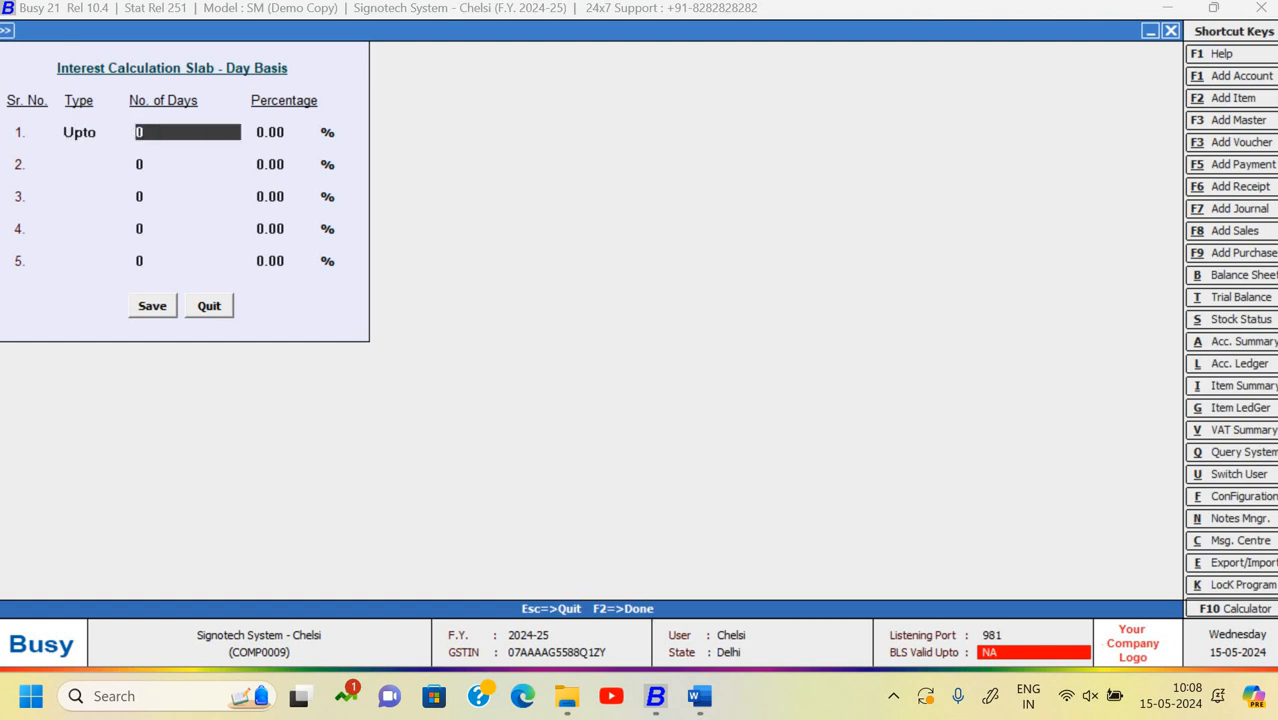
pyautogui.write('10')
pyautogui.press('Return')
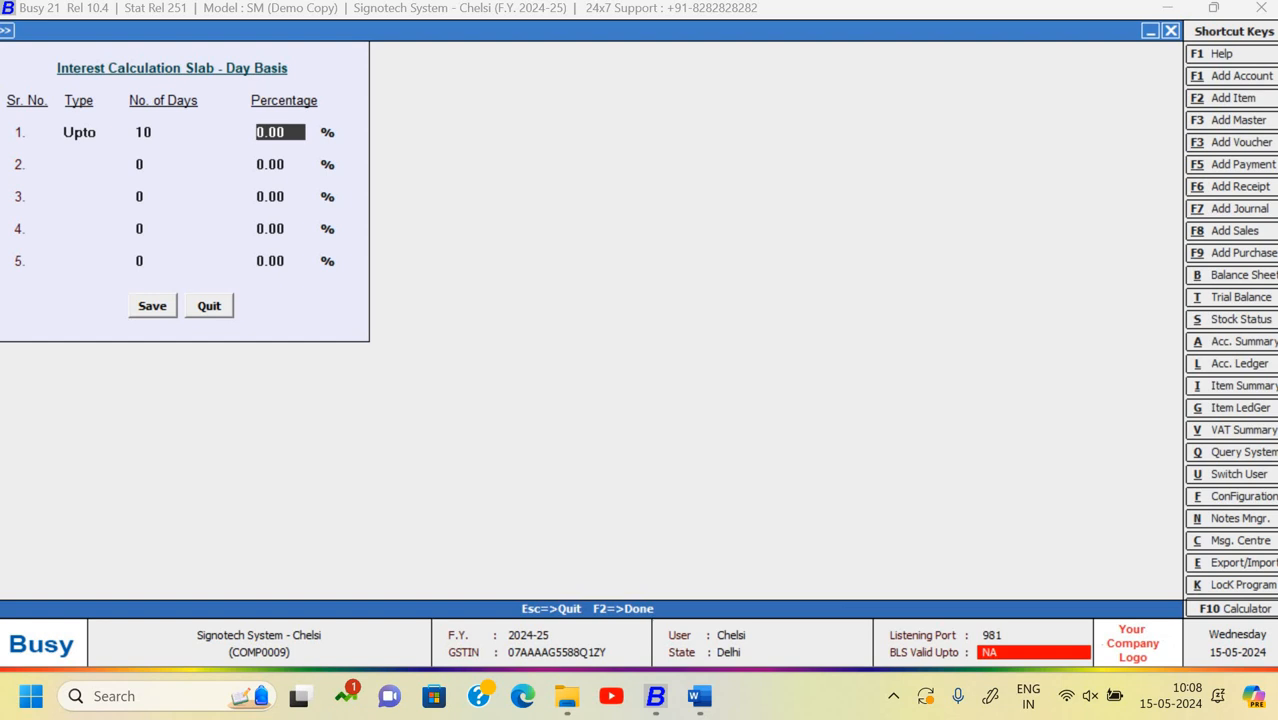
pyautogui.write('5')
pyautogui.press('Return')
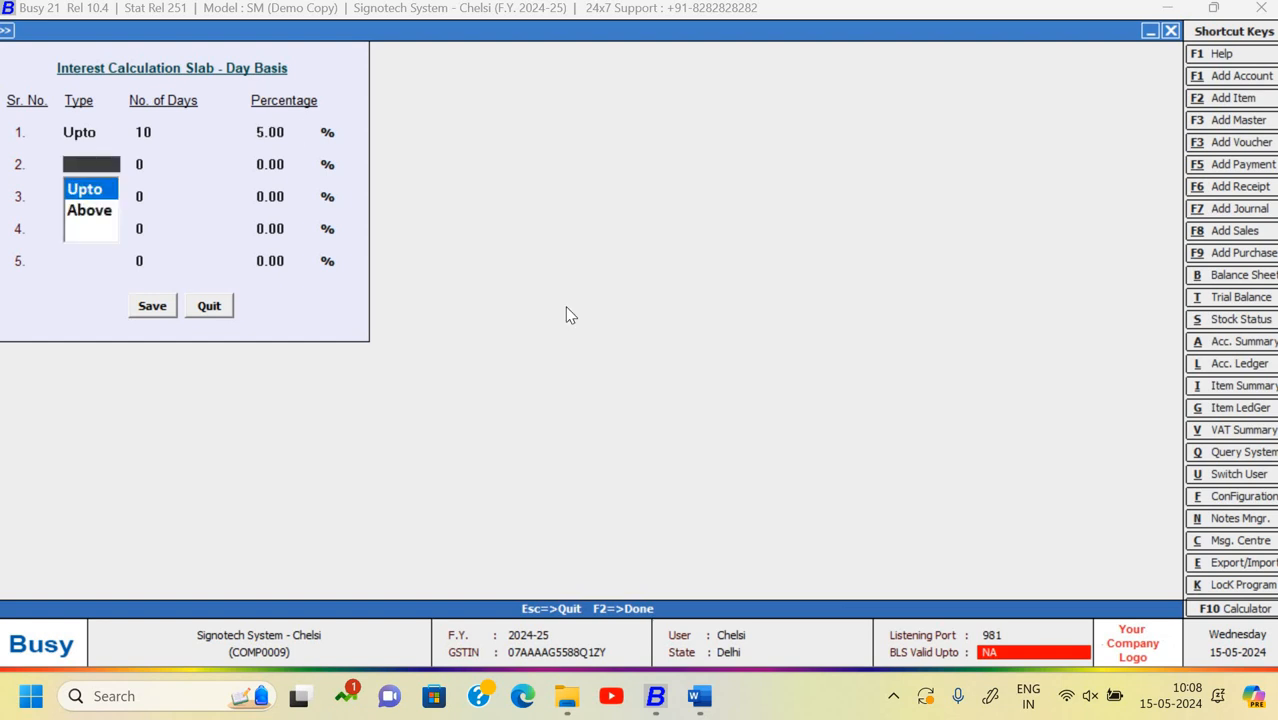
pyautogui.press('Down')
pyautogui.press('Return')
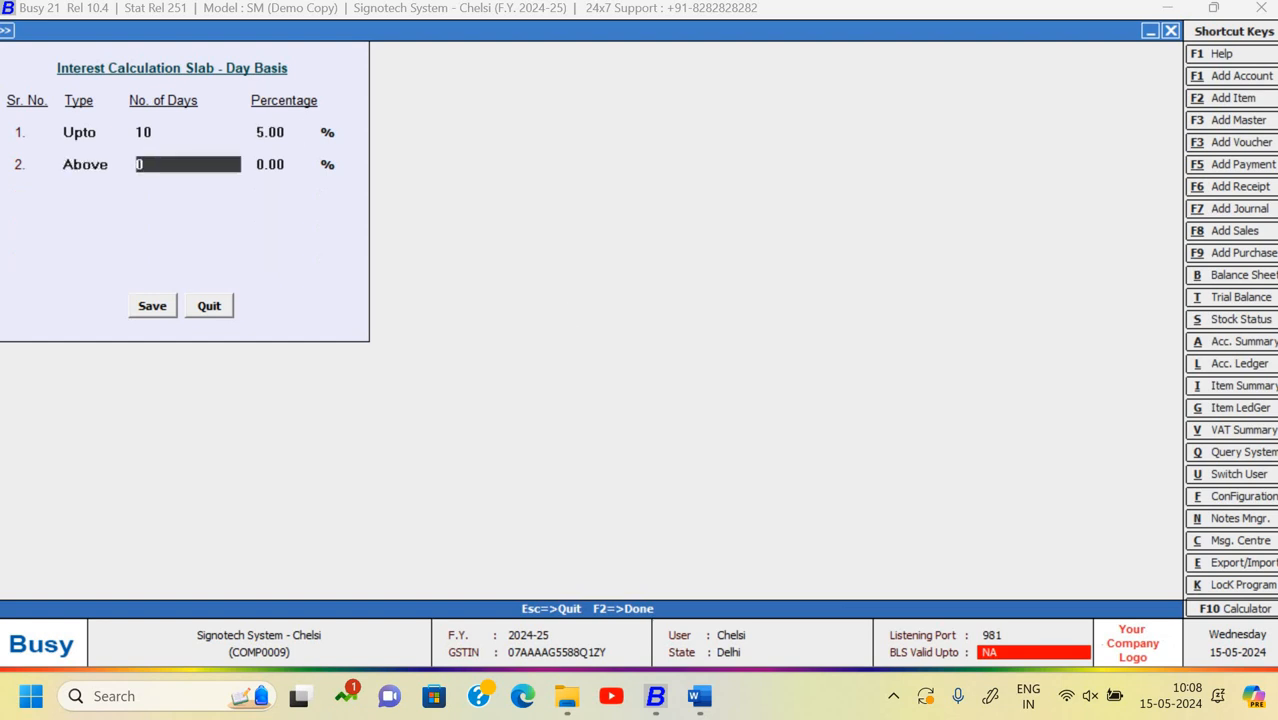
pyautogui.write('10')
pyautogui.press('Return')
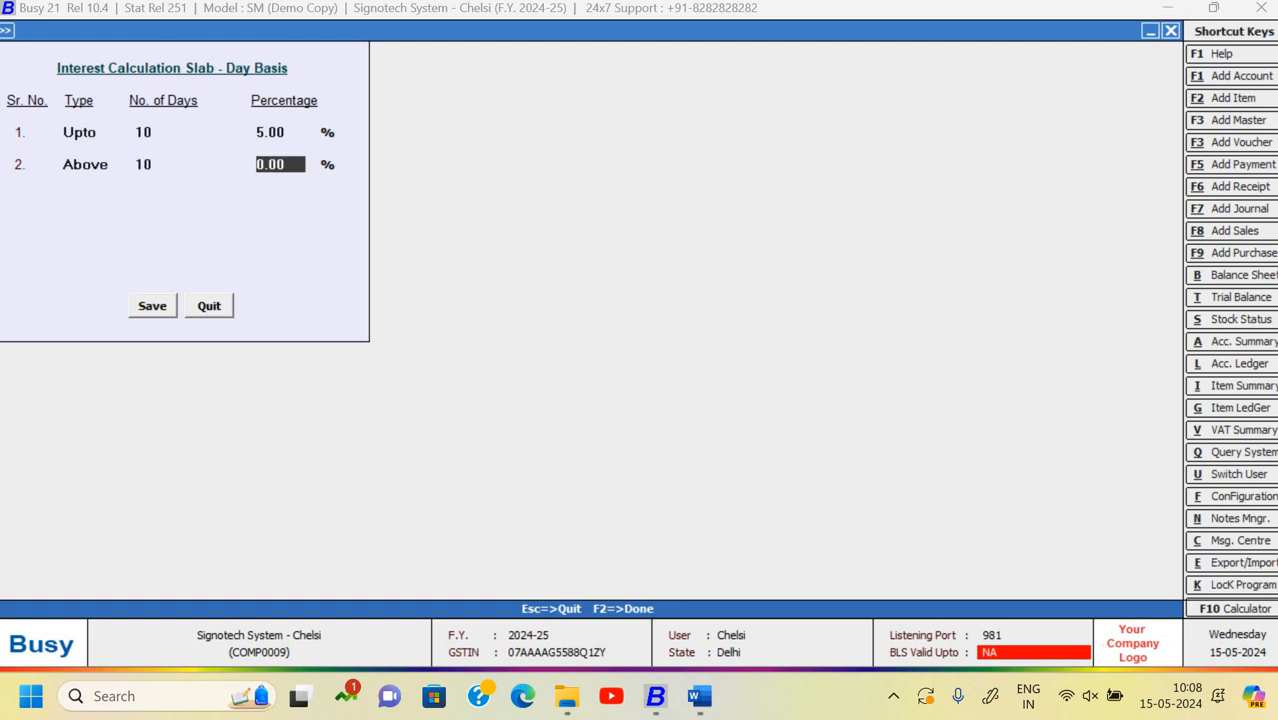
pyautogui.write('10')
pyautogui.press('Return')
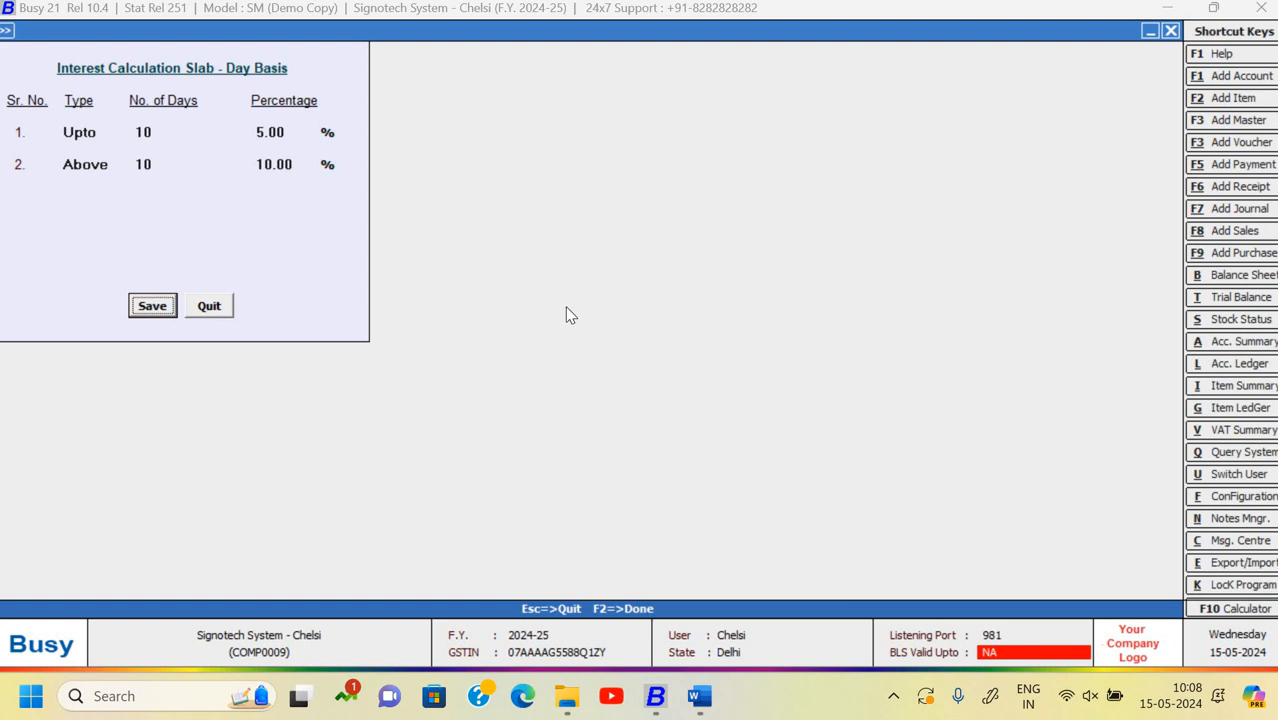
pyautogui.press('Escape')
pyautogui.press('Escape')
pyautogui.press('Escape')
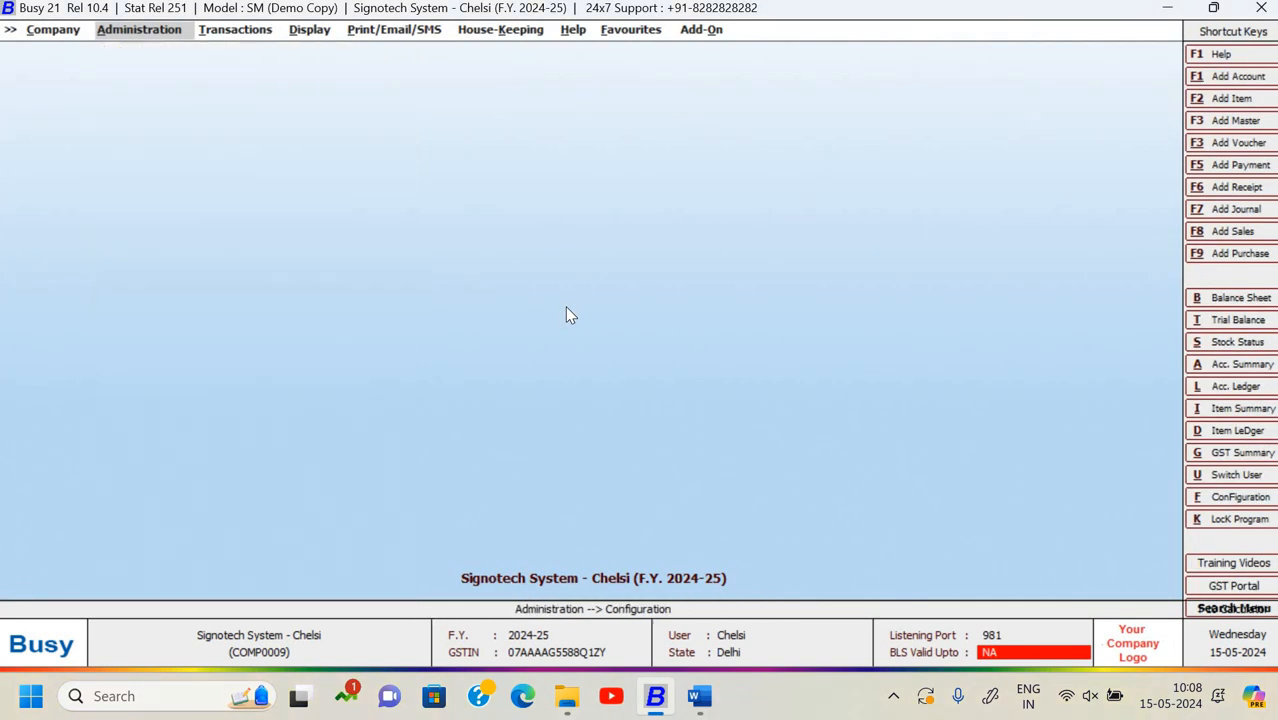
# - Open the Horizontal (Standard) balance sheet for April 2024
pyautogui.press('Right')
pyautogui.press('Right')
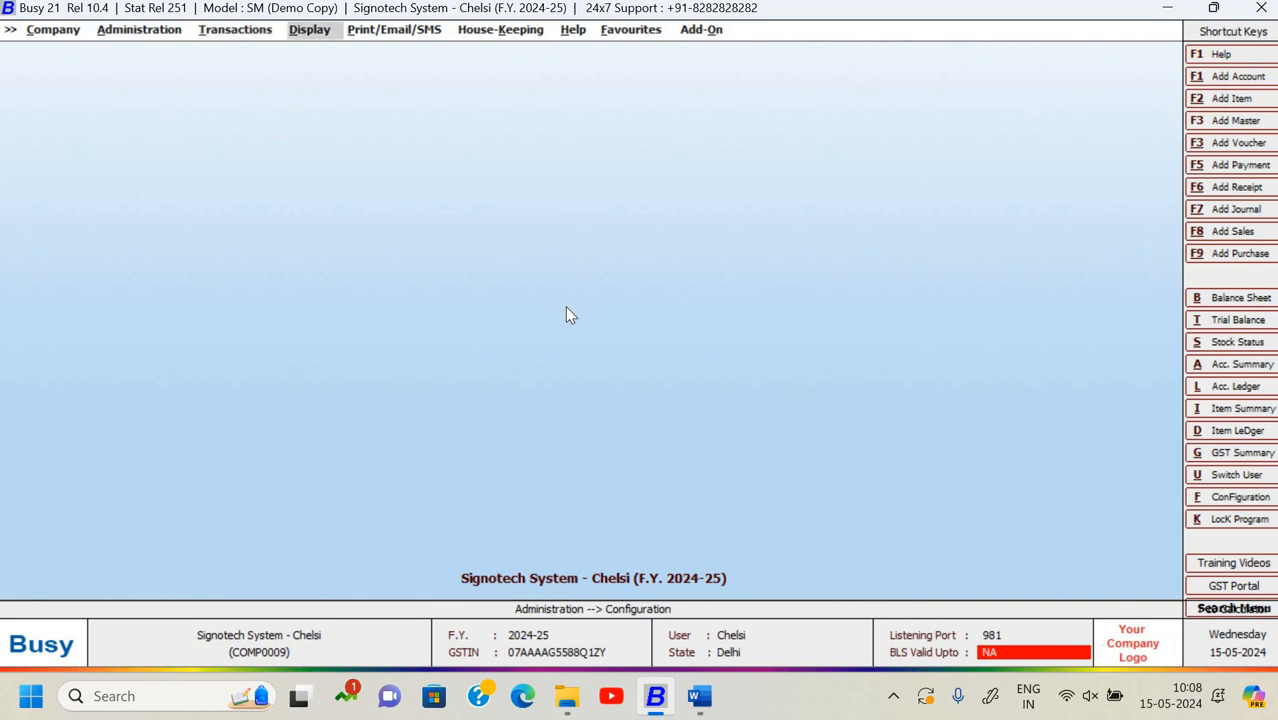
pyautogui.press('Return')
pyautogui.press('Return')
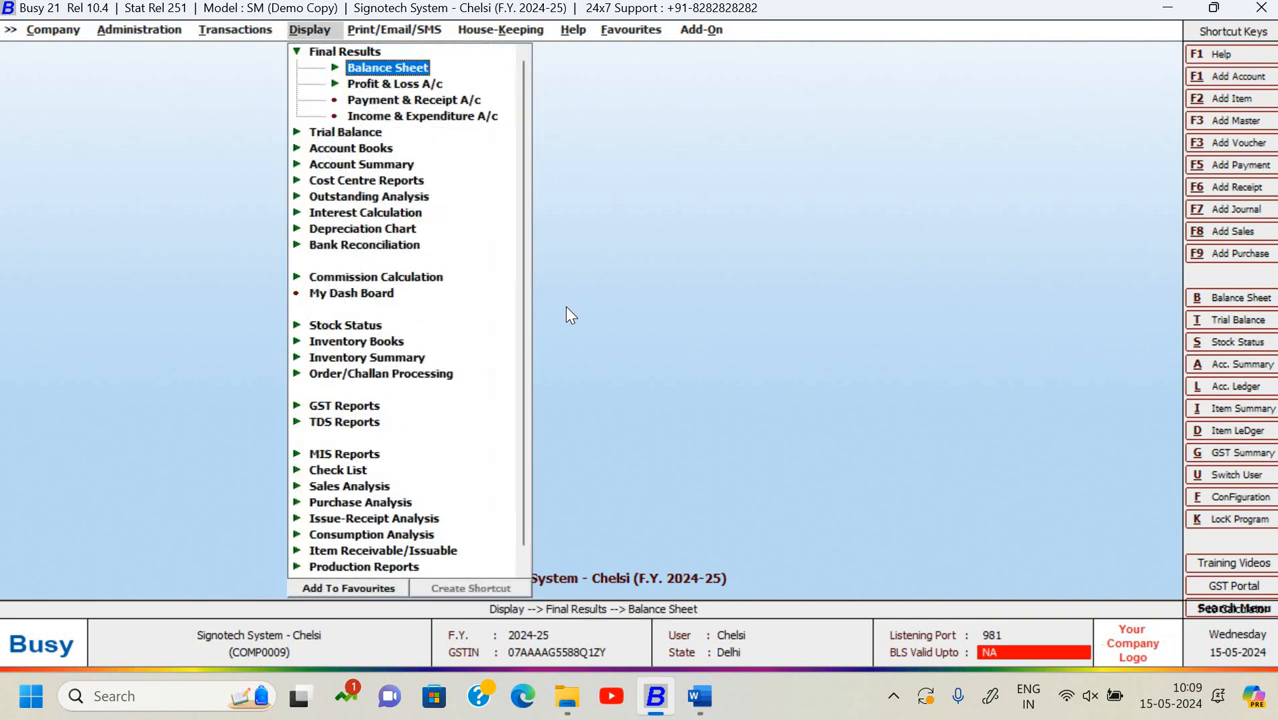
pyautogui.press('Return')
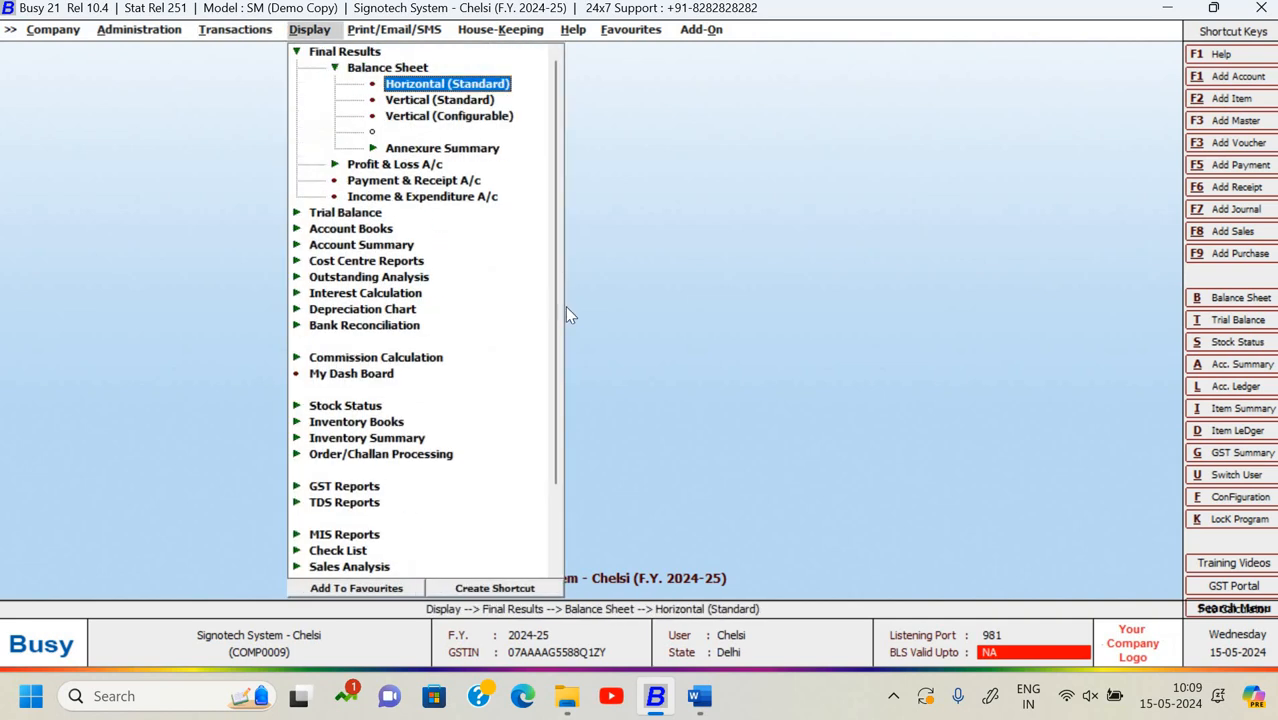
pyautogui.press('Return')
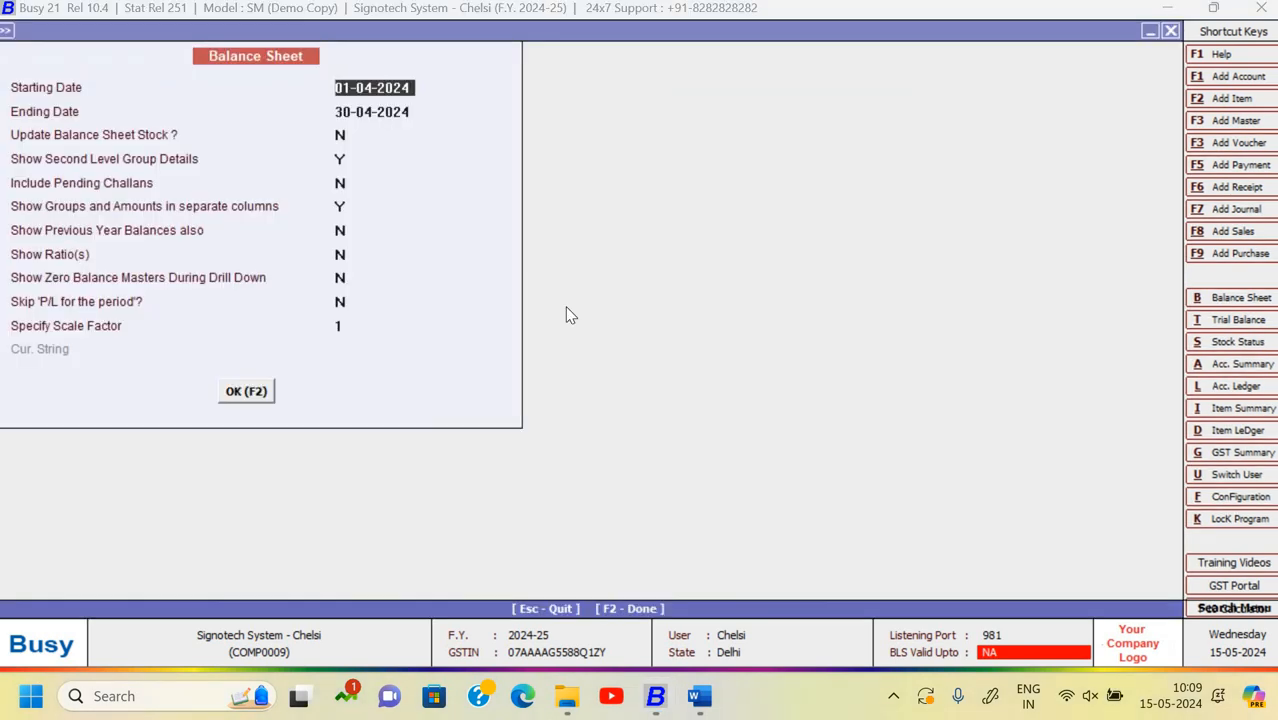
pyautogui.press('F2')
# - Drill into Sundry Debtors and open the Das & Sons monthly summary
pyautogui.press('Down')
pyautogui.press('Down')
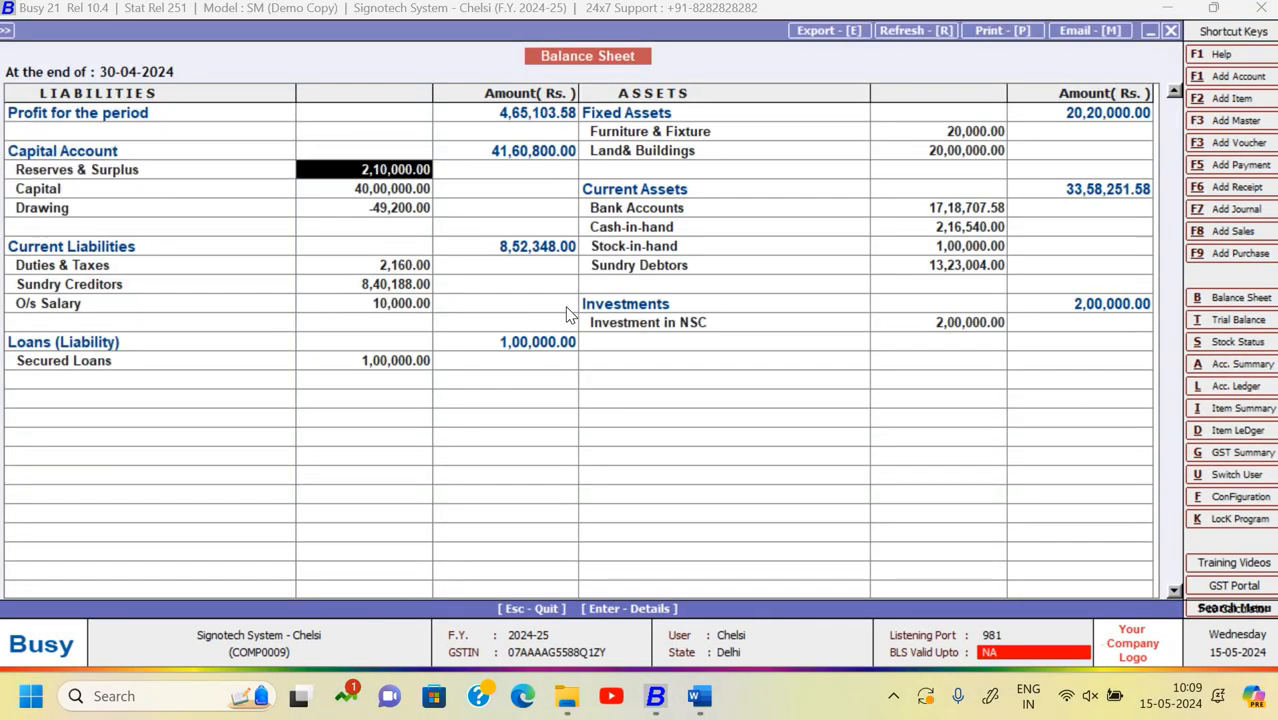
pyautogui.press('Right')
pyautogui.press('Down')
pyautogui.press('Down')
pyautogui.press('Down')
pyautogui.press('Down')
pyautogui.press('Down')
pyautogui.press('Return')
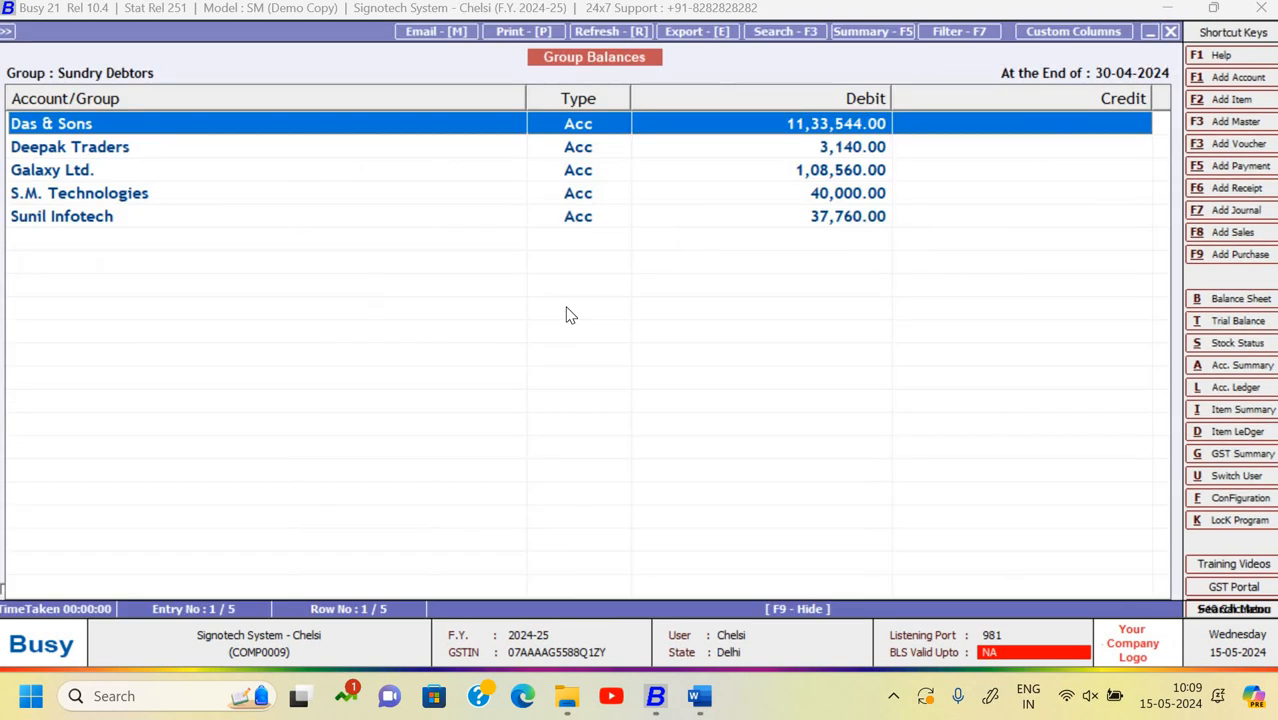
pyautogui.press('Down')
pyautogui.press('Down')
pyautogui.press('Up')
pyautogui.press('Up')
pyautogui.press('Return')
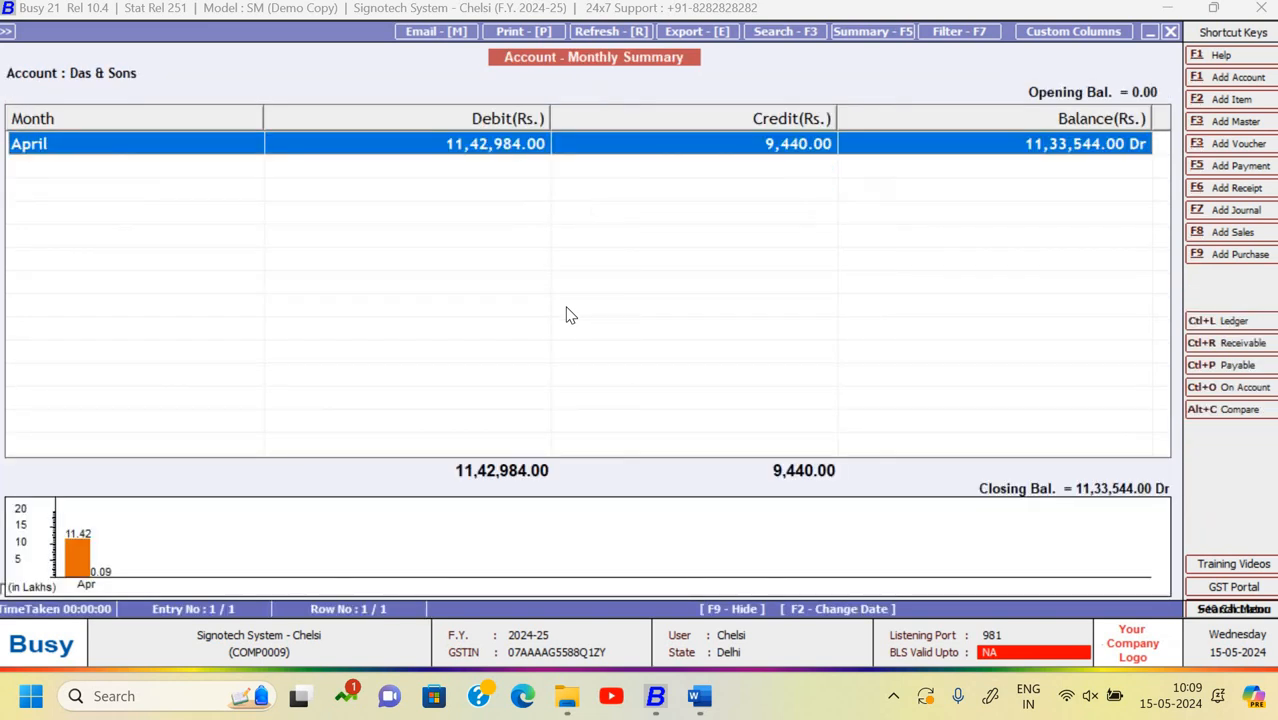
# - Review the Das & Sons April ledger's sales and return entries, then go back
pyautogui.press('Return')
pyautogui.press('Down')
pyautogui.press('Down')
pyautogui.press('Down')
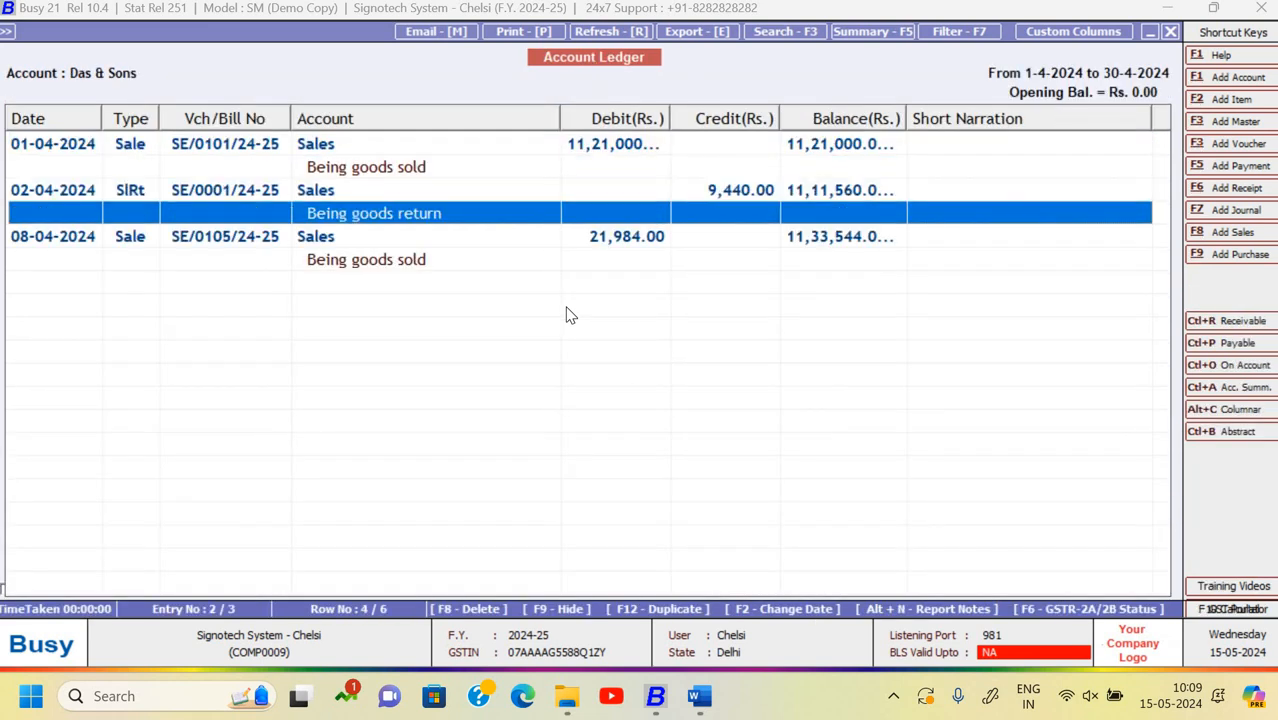
pyautogui.press('Up')
pyautogui.press('Up')
pyautogui.press('Up')
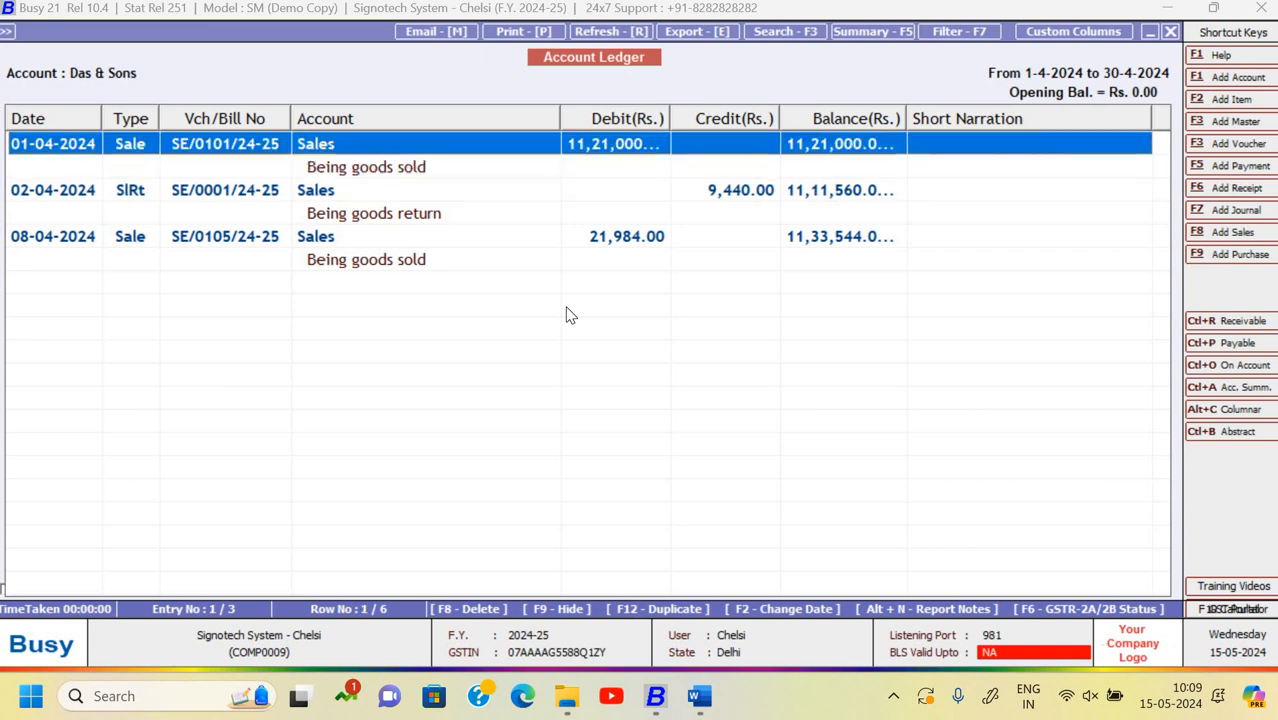
pyautogui.press('Down')
pyautogui.press('Down')
pyautogui.press('Down')
pyautogui.press('Down')
pyautogui.press('Down')
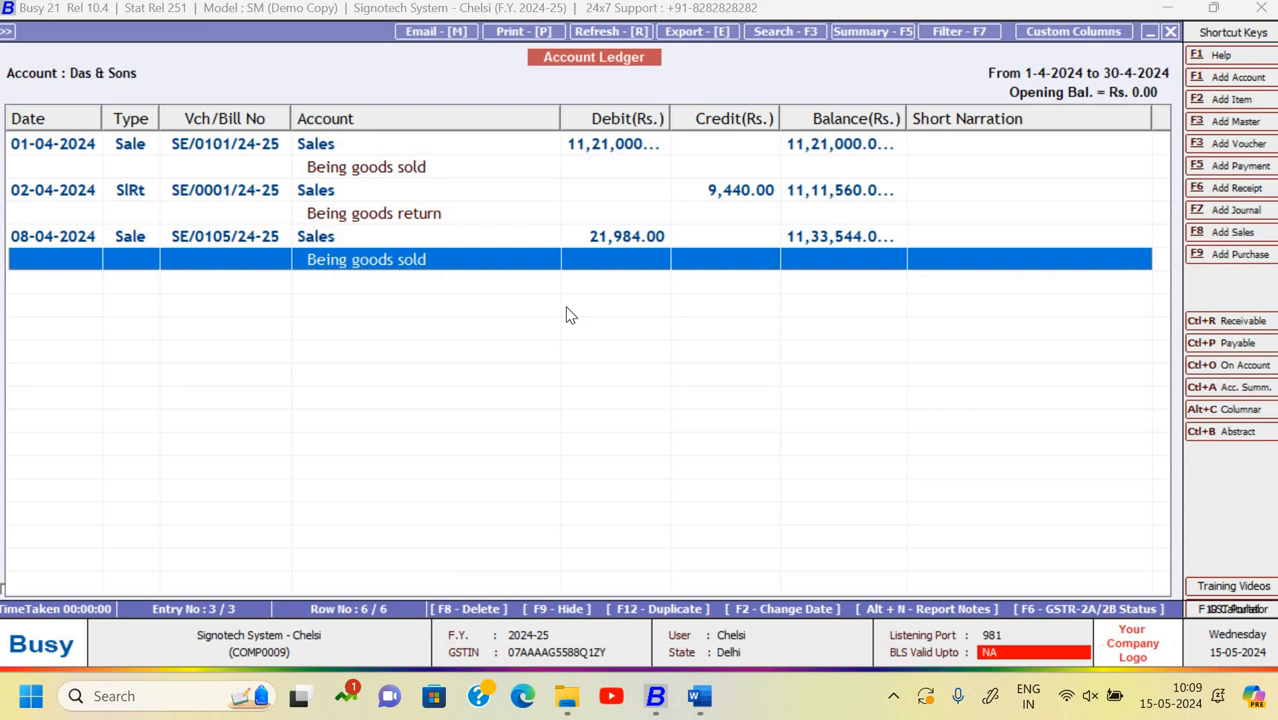
pyautogui.press('Escape')
pyautogui.press('Escape')
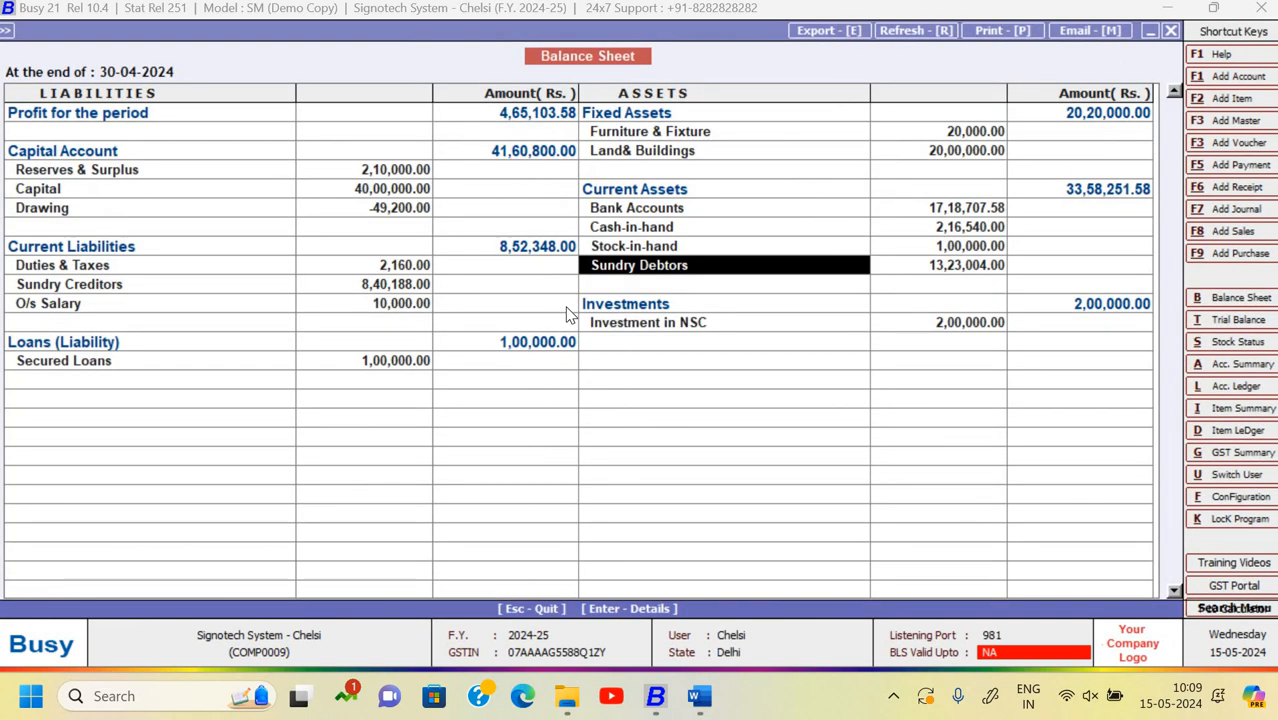
# - Close the balance sheet and open product-basis interest calculation for a single account
pyautogui.press('Escape')
pyautogui.press('Escape')
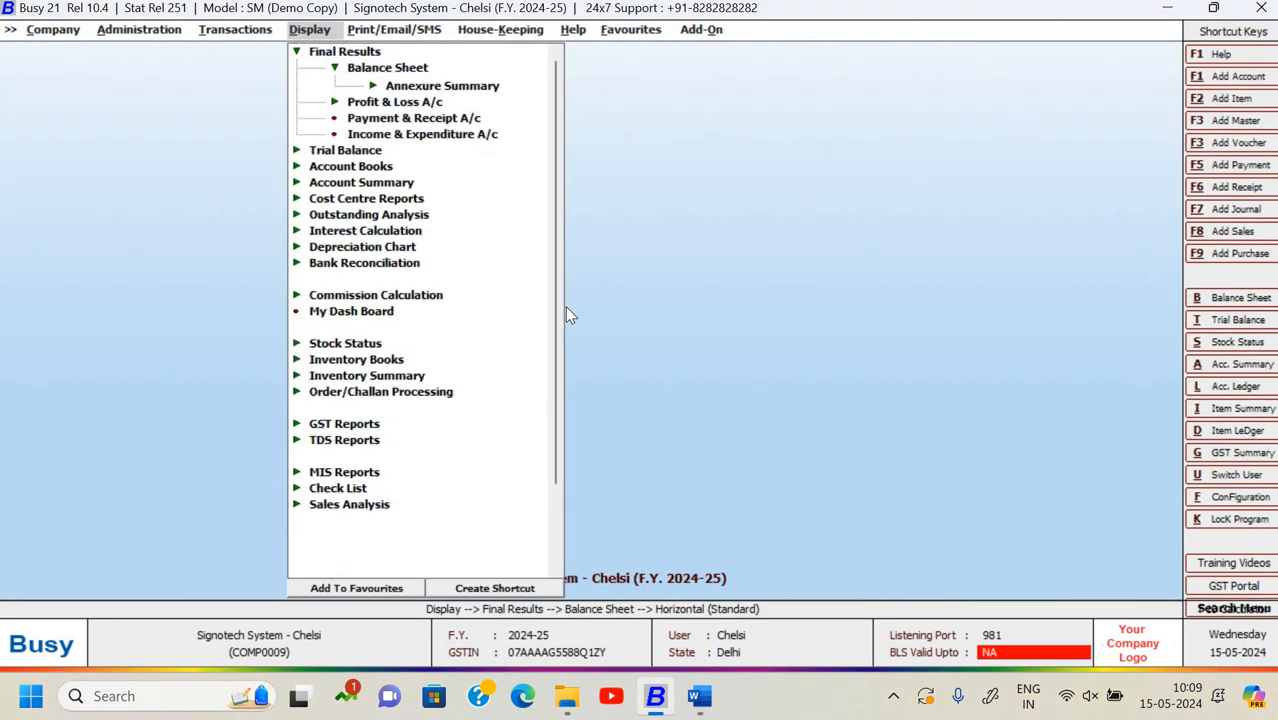
pyautogui.press('Escape')
pyautogui.press('Escape')
pyautogui.press('Escape')
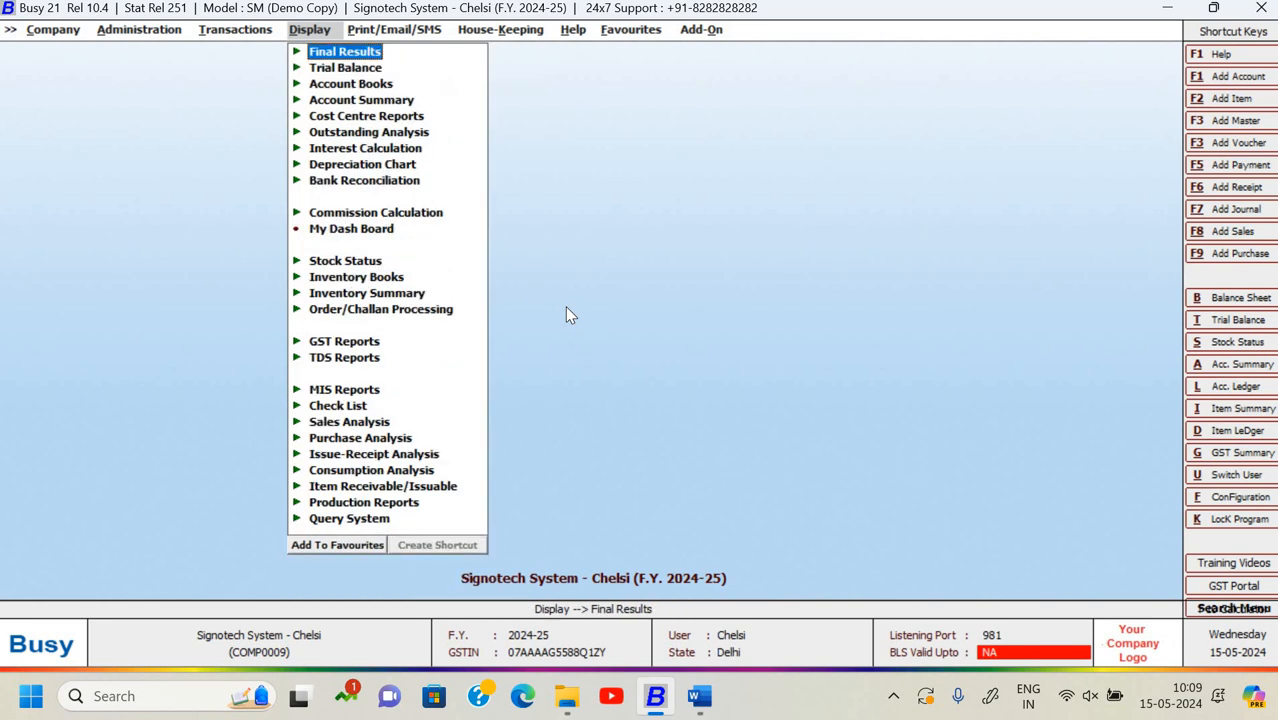
pyautogui.press('Down')
pyautogui.press('Down')
pyautogui.press('Down')
pyautogui.press('Down')
pyautogui.press('Down')
pyautogui.press('Down')
pyautogui.press('Down')
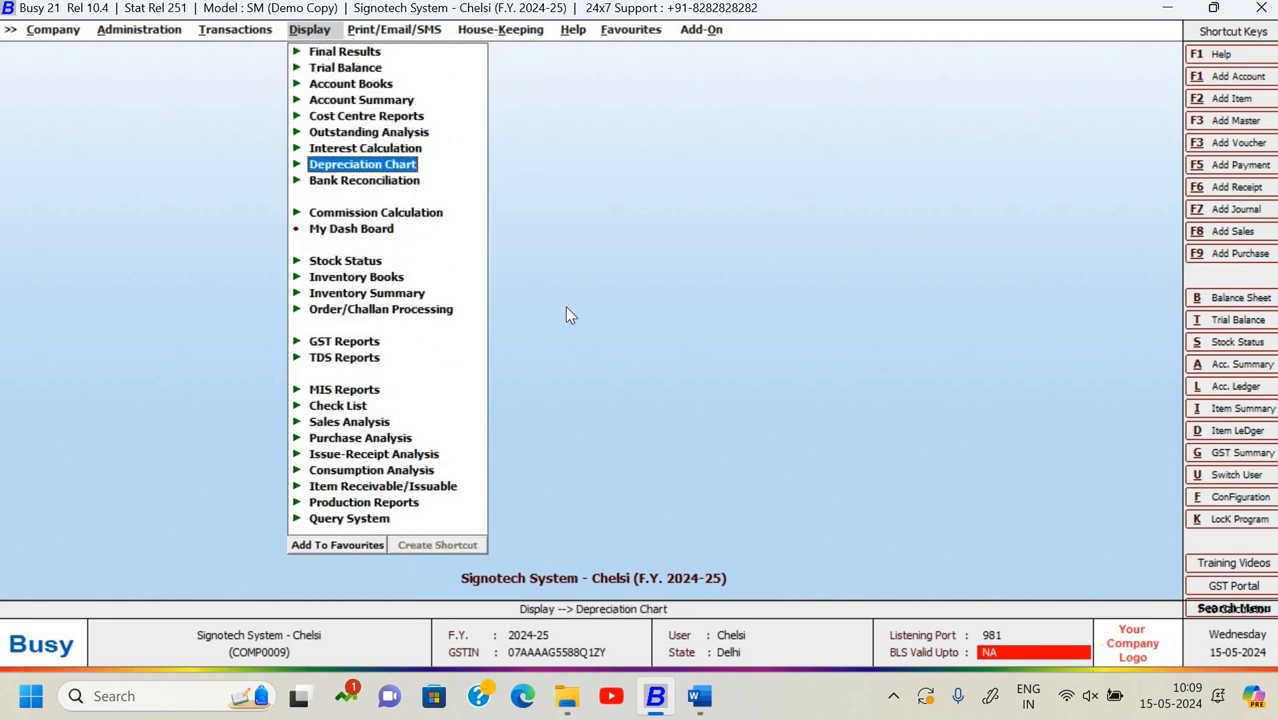
pyautogui.press('Up')
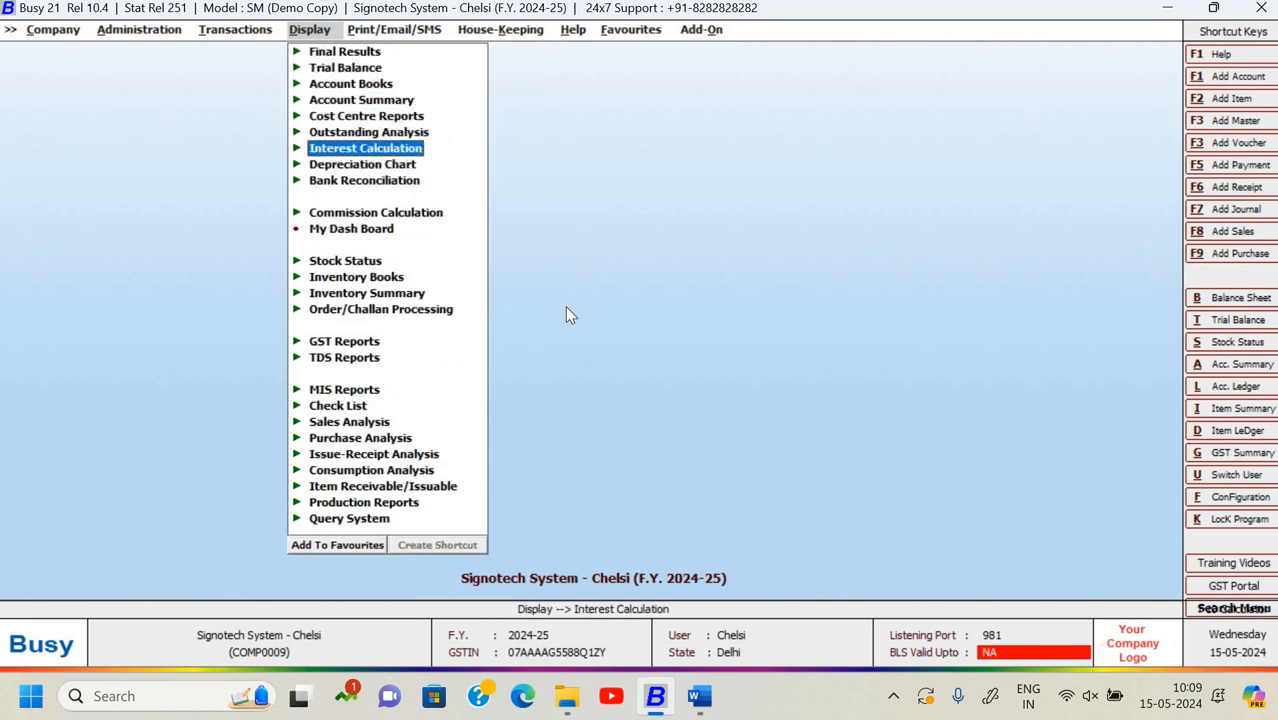
pyautogui.press('Return')
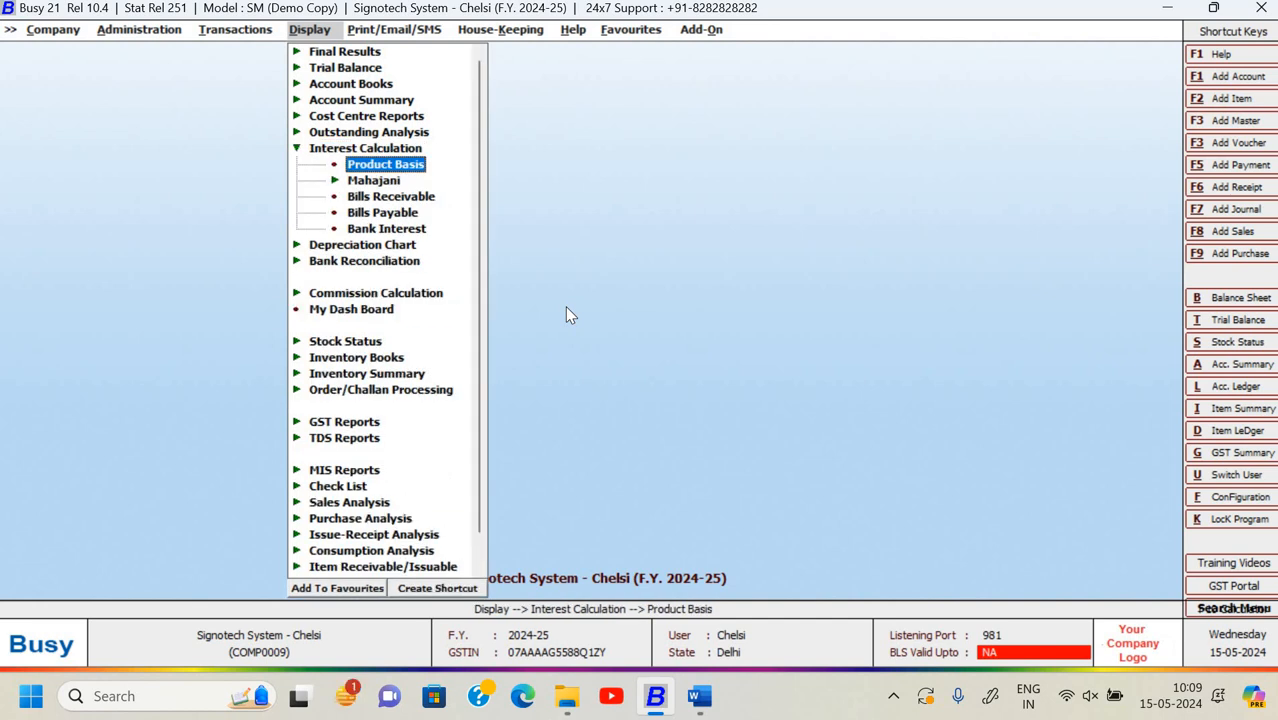
pyautogui.press('Down')
pyautogui.press('Down')
pyautogui.press('Down')
pyautogui.press('Down')
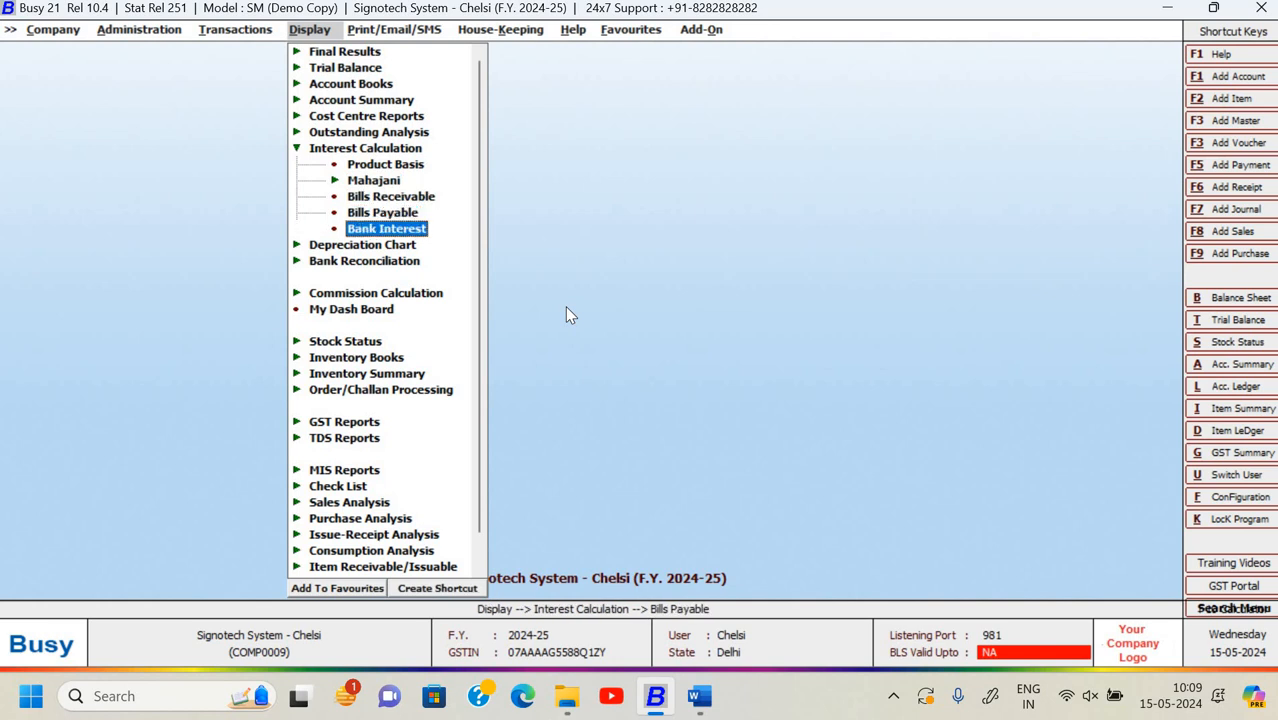
pyautogui.press('Up')
pyautogui.press('Up')
pyautogui.press('Up')
pyautogui.press('Up')
pyautogui.press('Return')
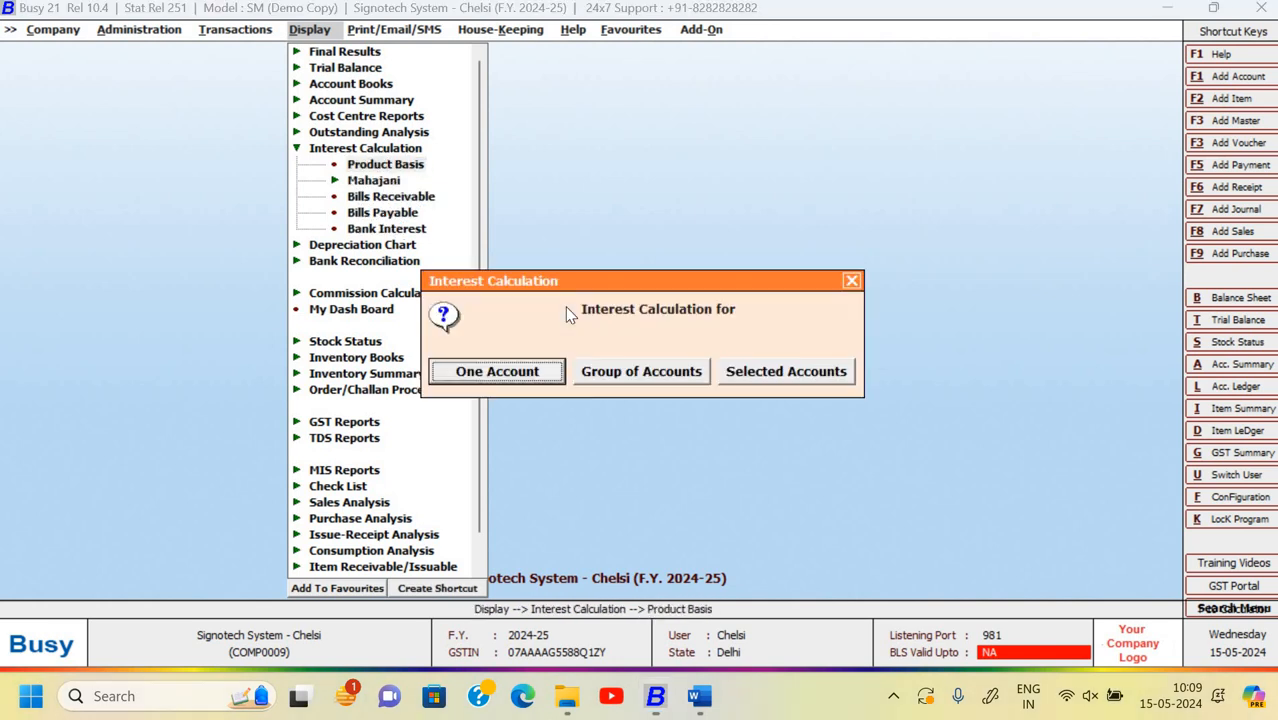
pyautogui.press('Return')
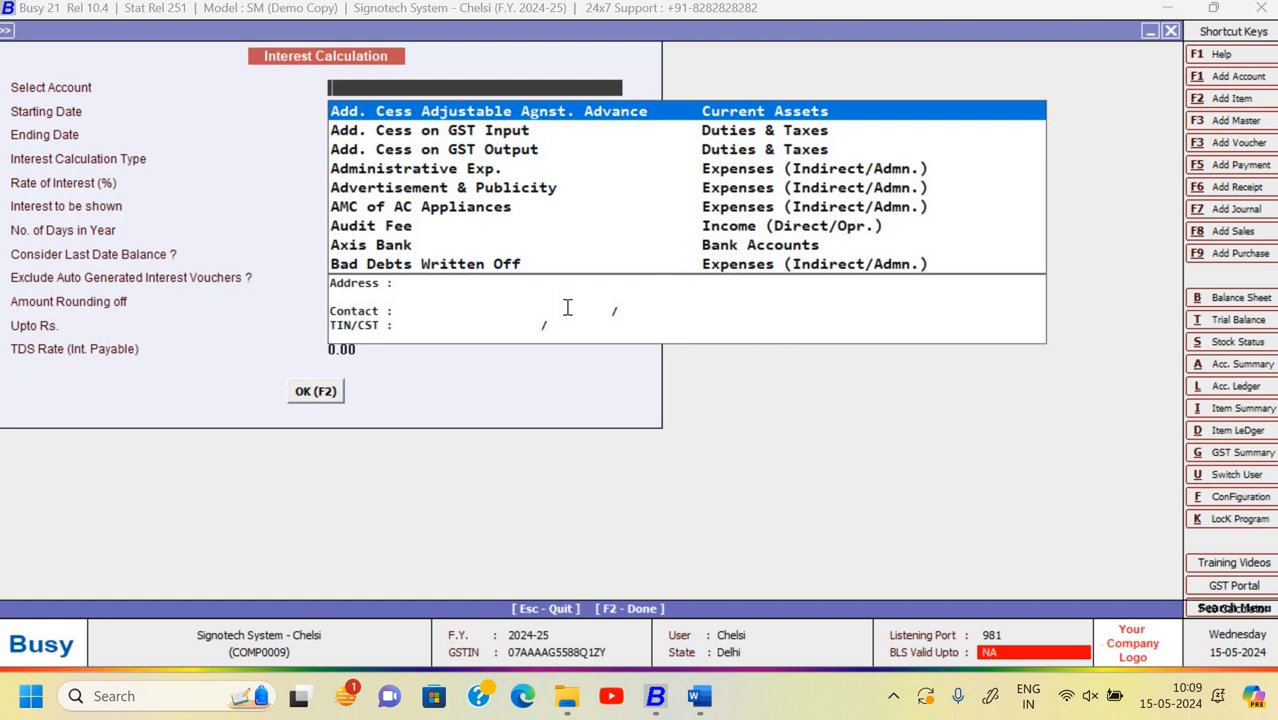
# - Select Das & Sons as the account for the interest calculation
pyautogui.write('da')
pyautogui.press('BackSpace')
pyautogui.press('BackSpace')
pyautogui.write('s')
pyautogui.press('BackSpace')
pyautogui.write('das')
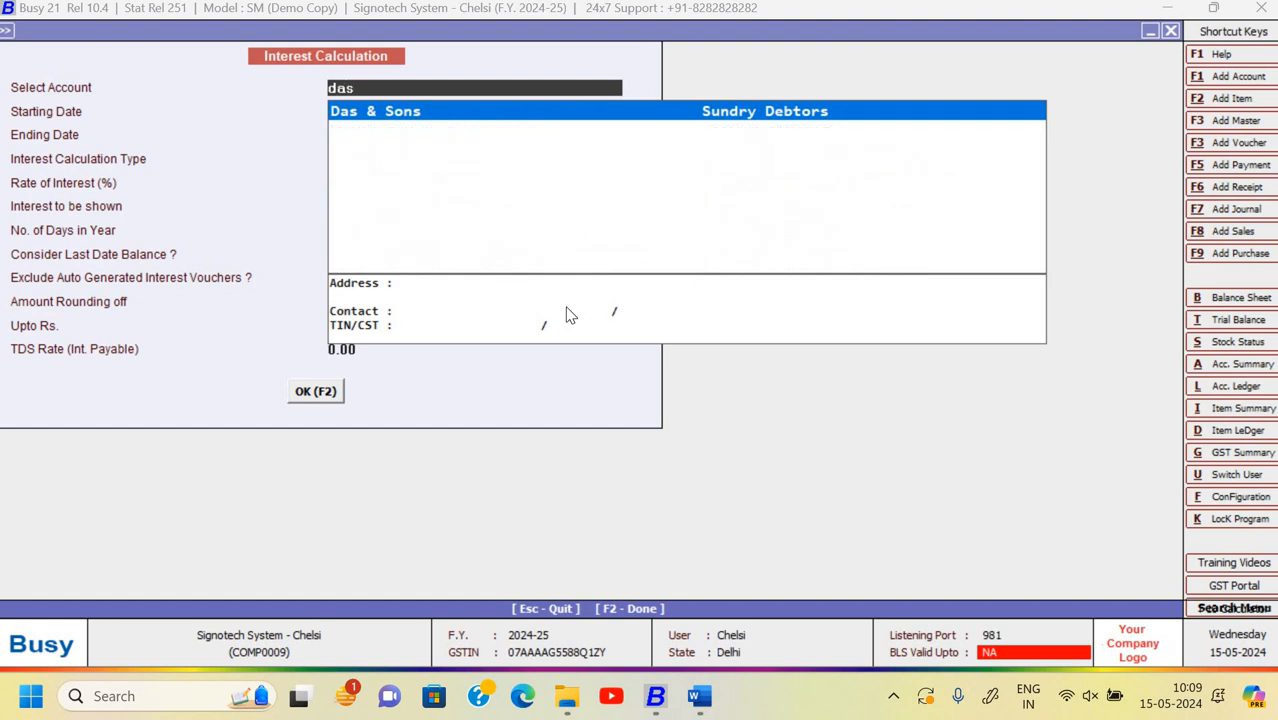
pyautogui.press('Return')
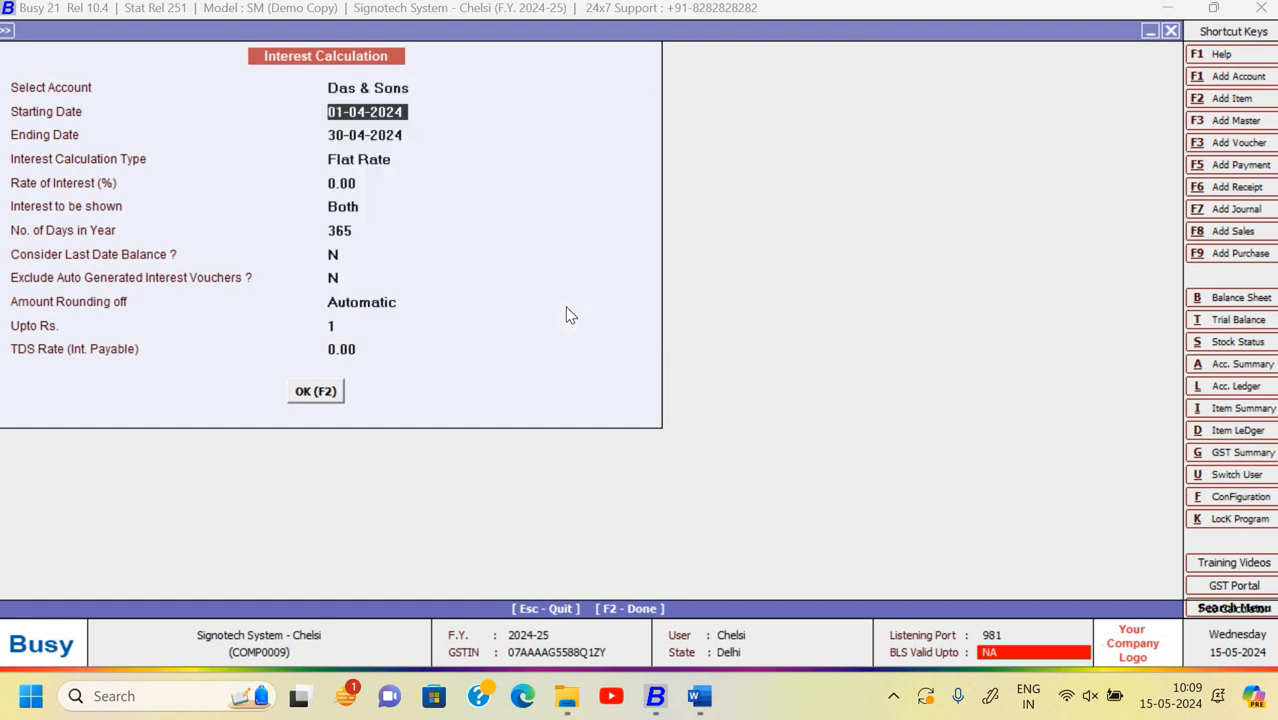
pyautogui.press('Return')
pyautogui.press('Return')
pyautogui.press('Return')
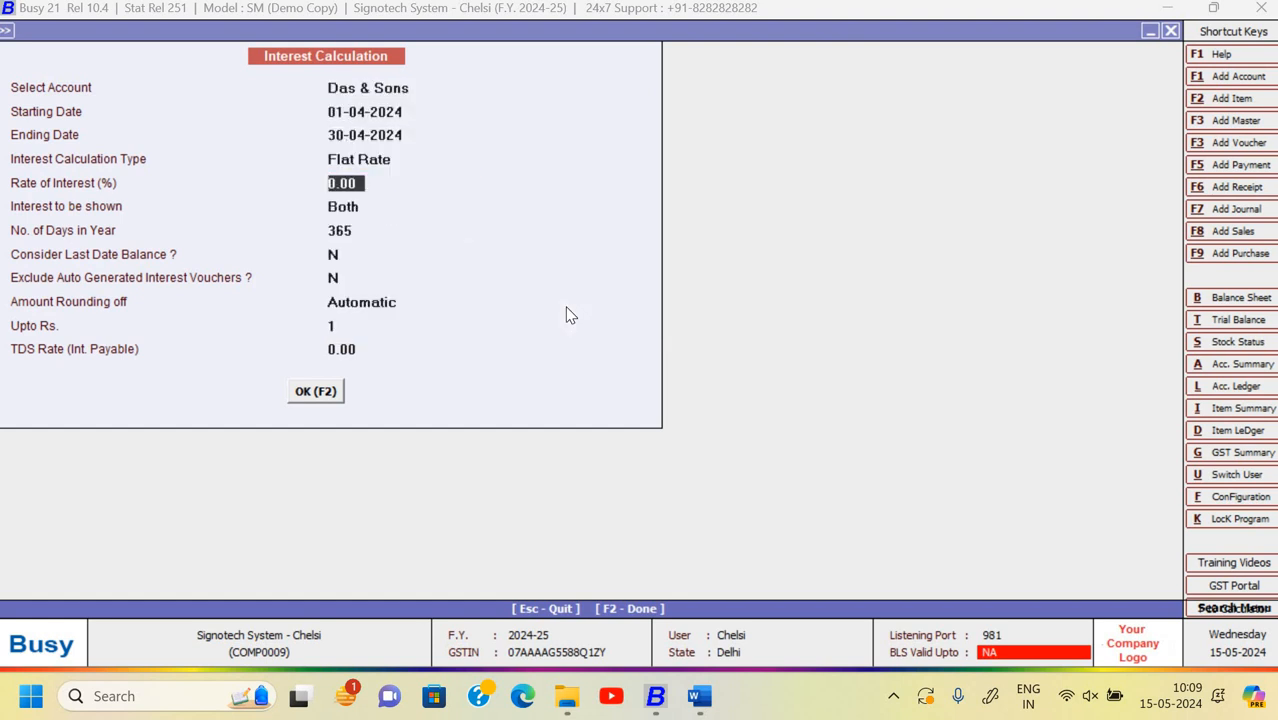
pyautogui.press('Up')
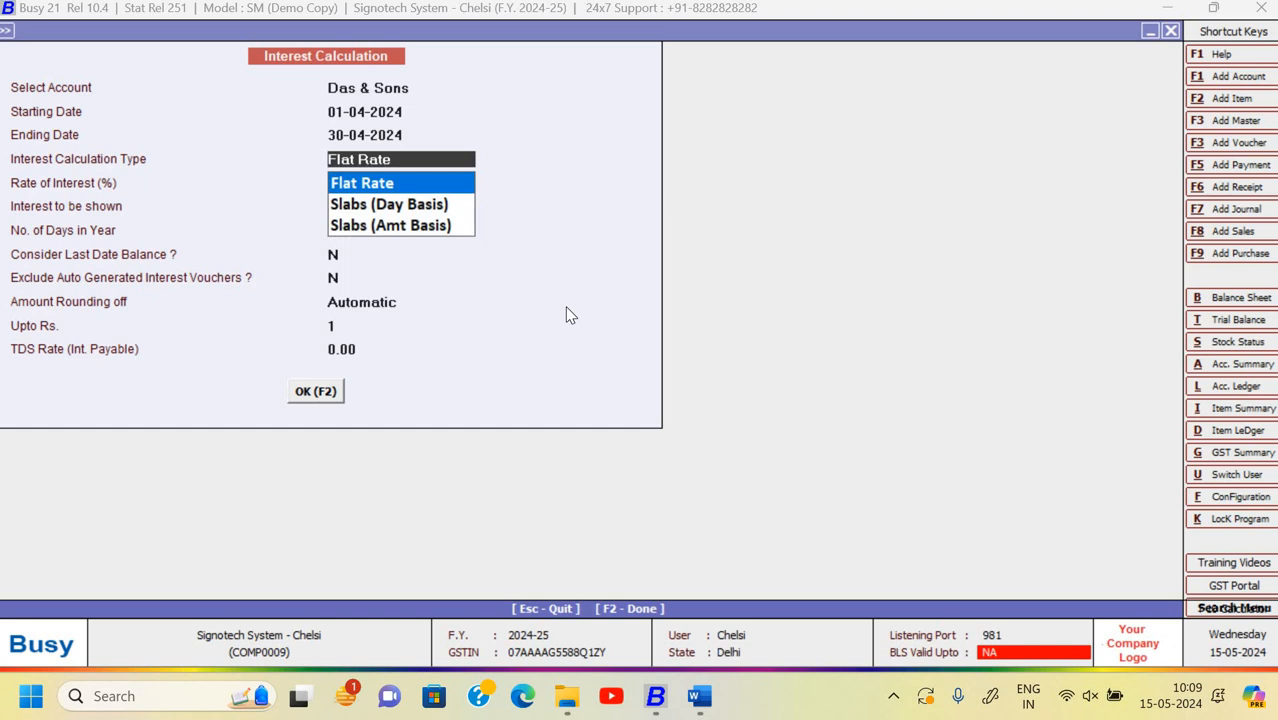
pyautogui.press('Return')
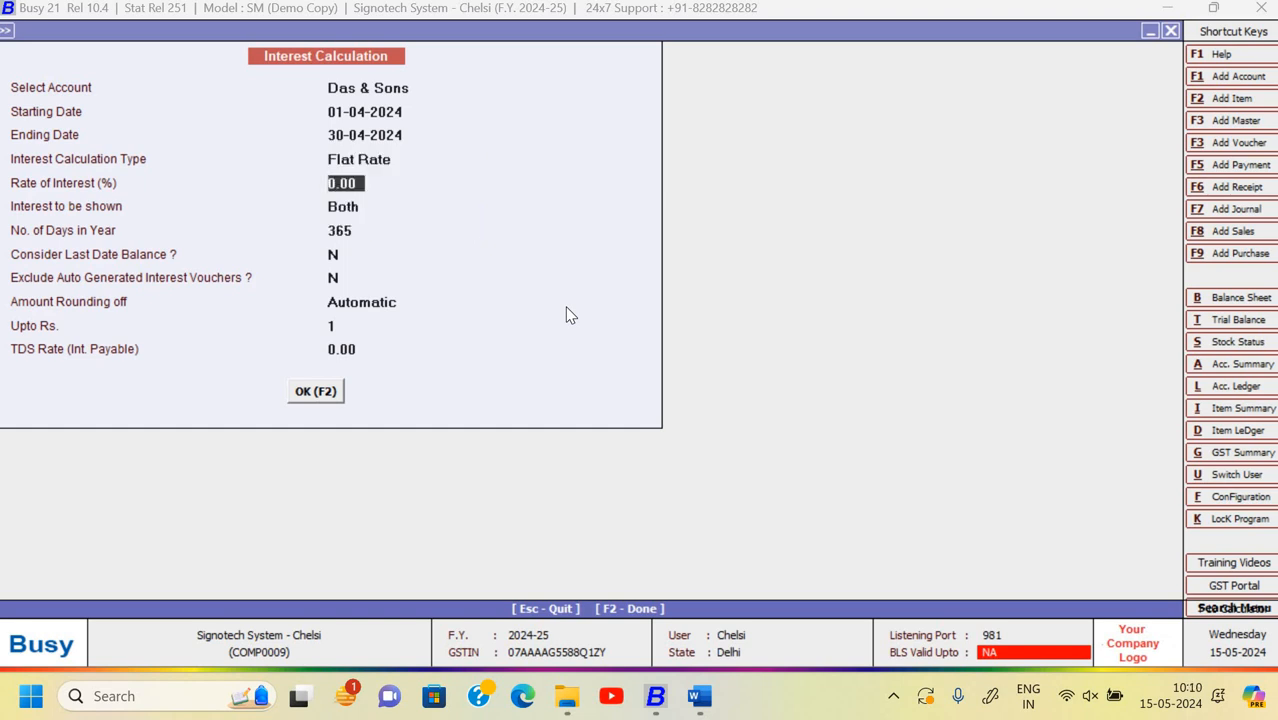
# - Set calculation type to Slabs (Day Basis) showing Both, and generate the interest report
pyautogui.press('Up')
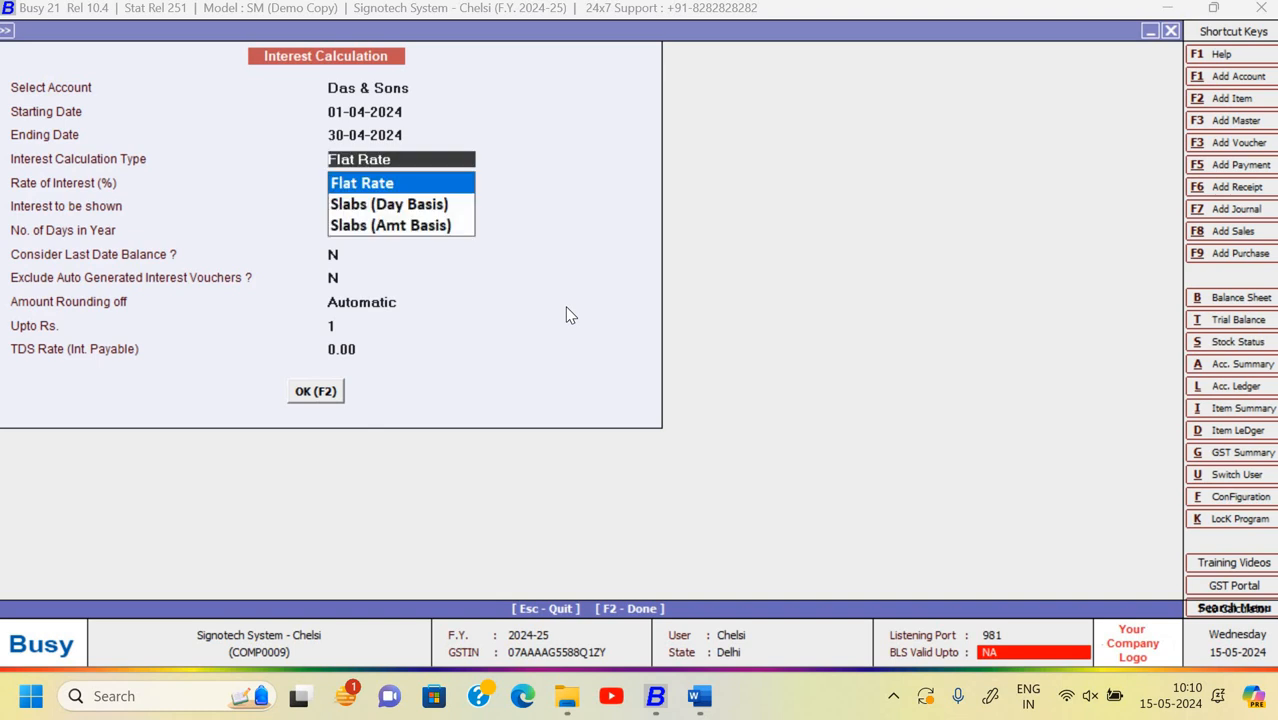
pyautogui.press('Down')
pyautogui.press('Down')
pyautogui.press('Up')
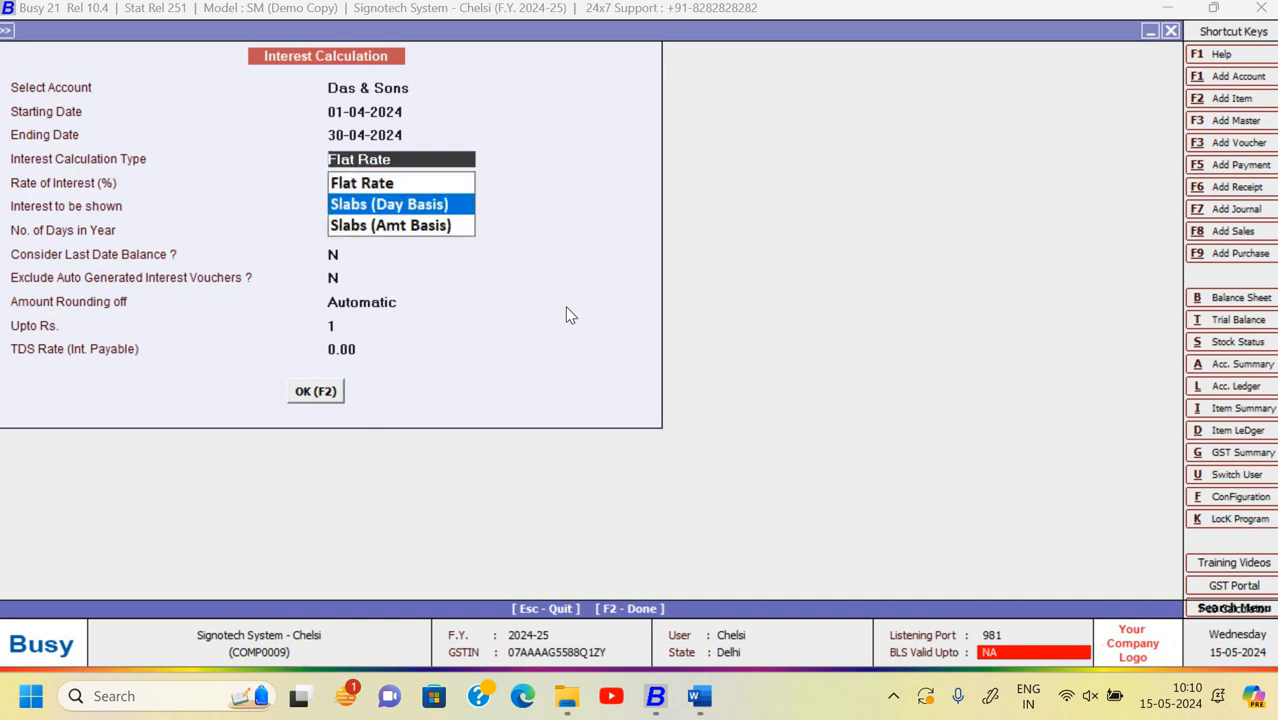
pyautogui.press('Return')
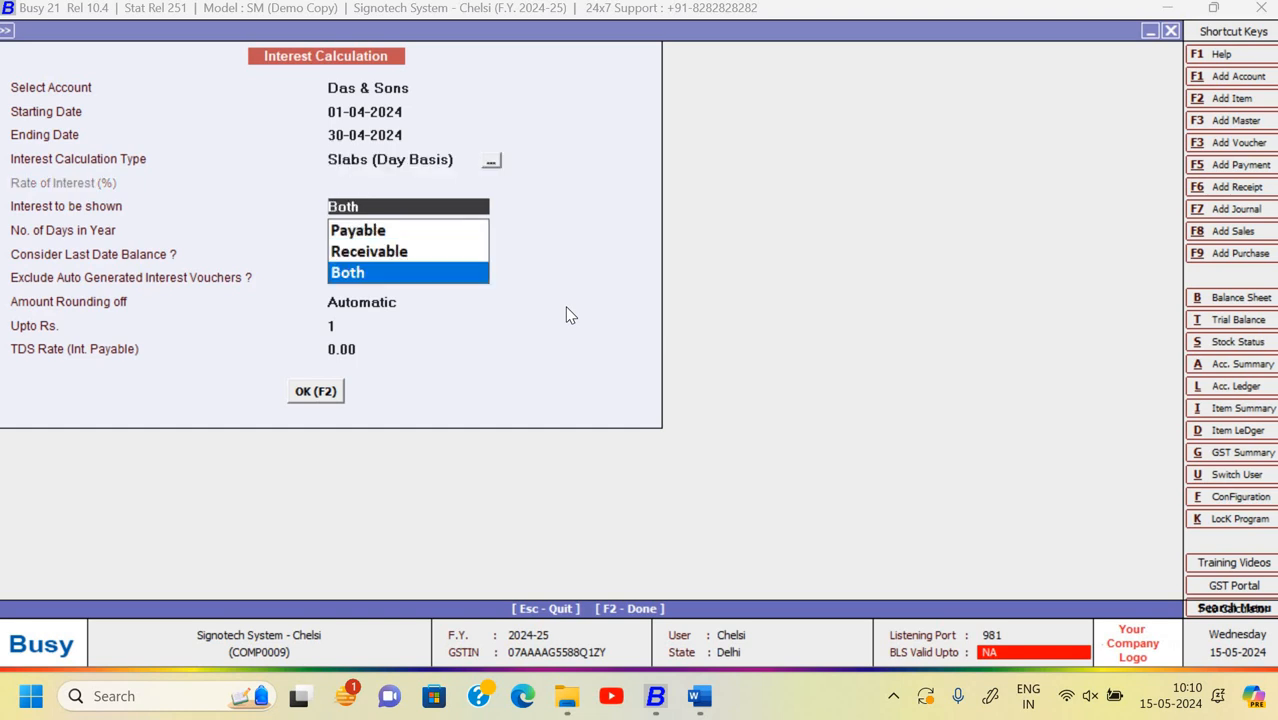
pyautogui.press('Return')
pyautogui.click(492, 164)
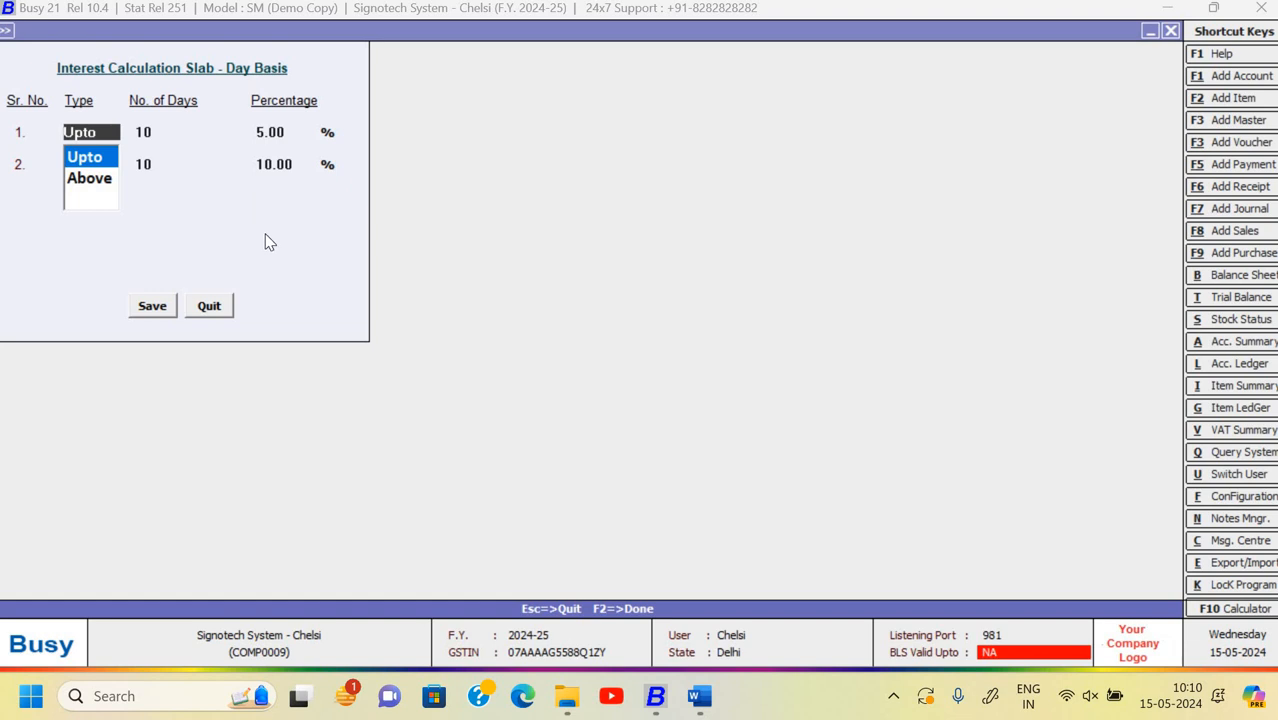
pyautogui.press('Down')
pyautogui.press('Return')
pyautogui.press('Escape')
pyautogui.press('Return')
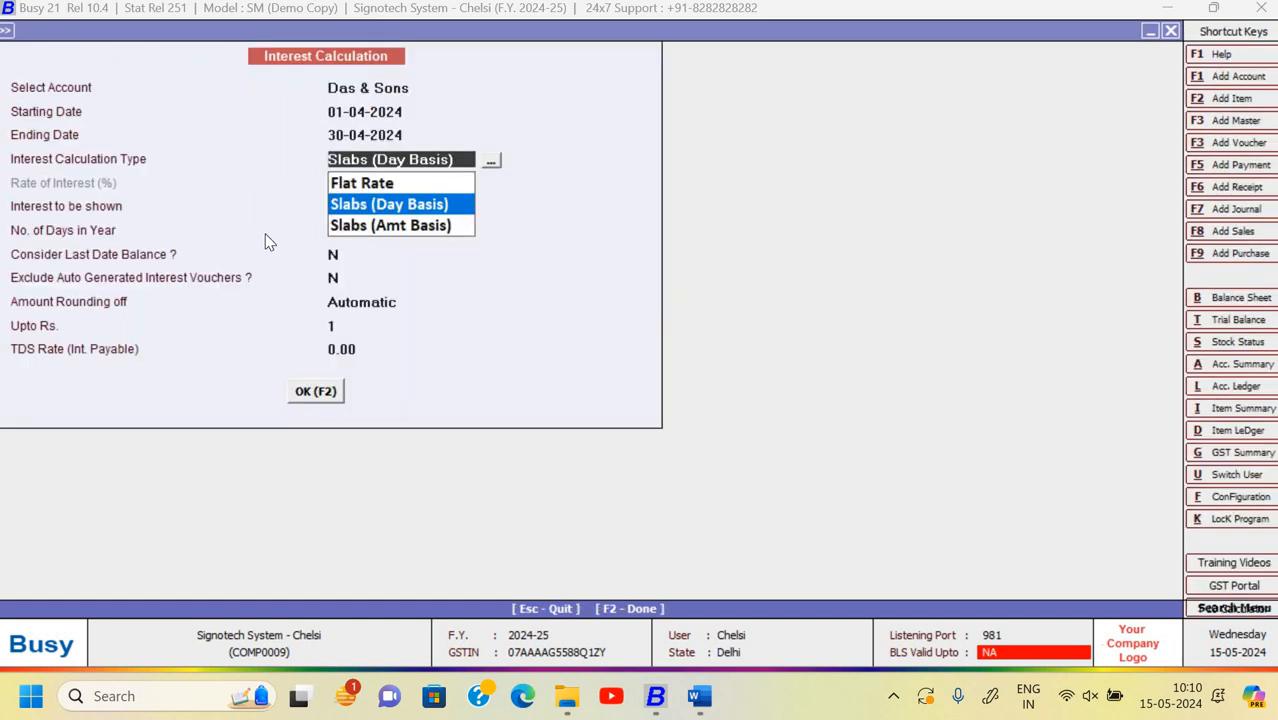
pyautogui.press('Return')
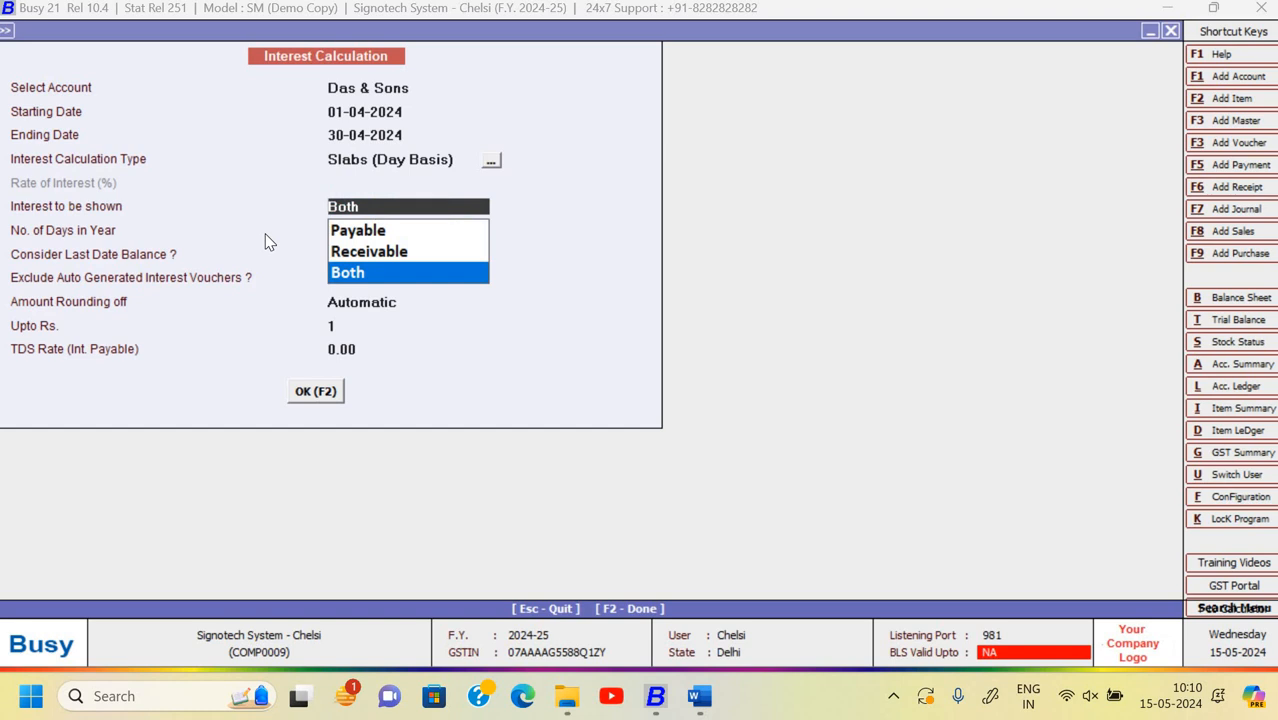
pyautogui.press('Return')
pyautogui.press('Return')
pyautogui.press('Return')
pyautogui.press('Return')
pyautogui.press('Return')
pyautogui.press('Return')
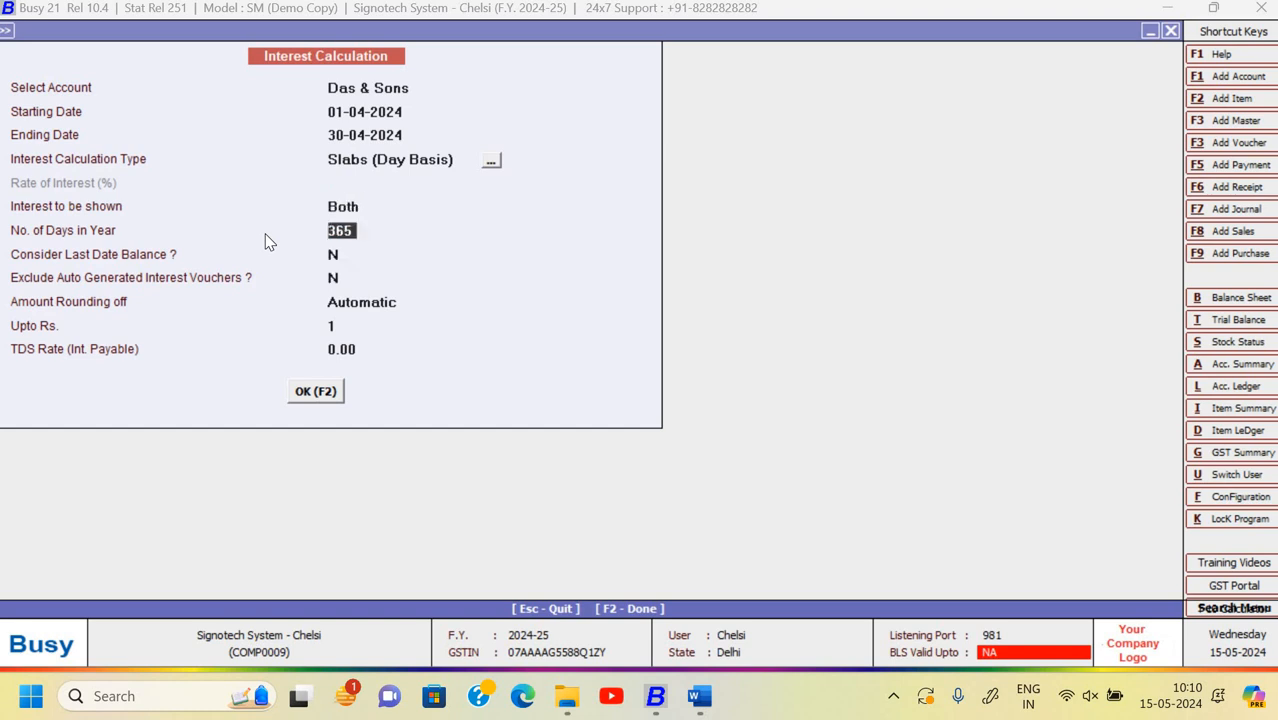
pyautogui.press('Return')
pyautogui.press('Return')
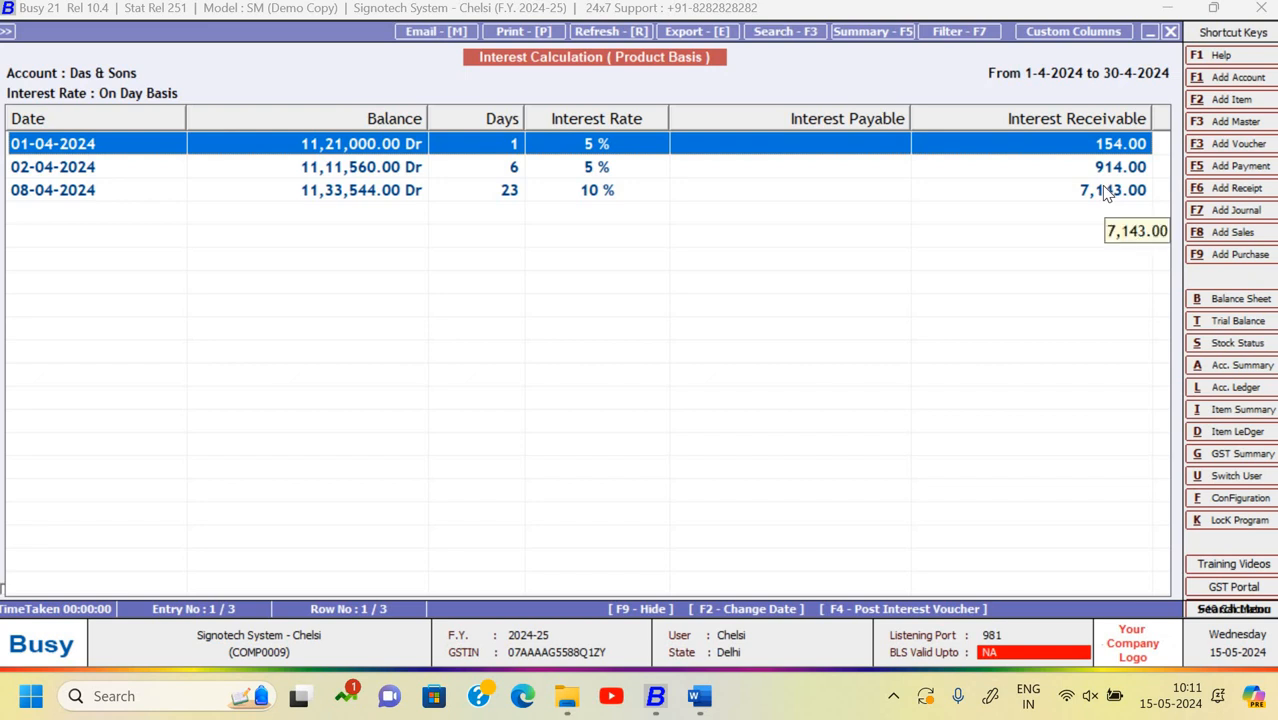
# - After reviewing the interest report, open the Windows Run box
pyautogui.press('super+r')
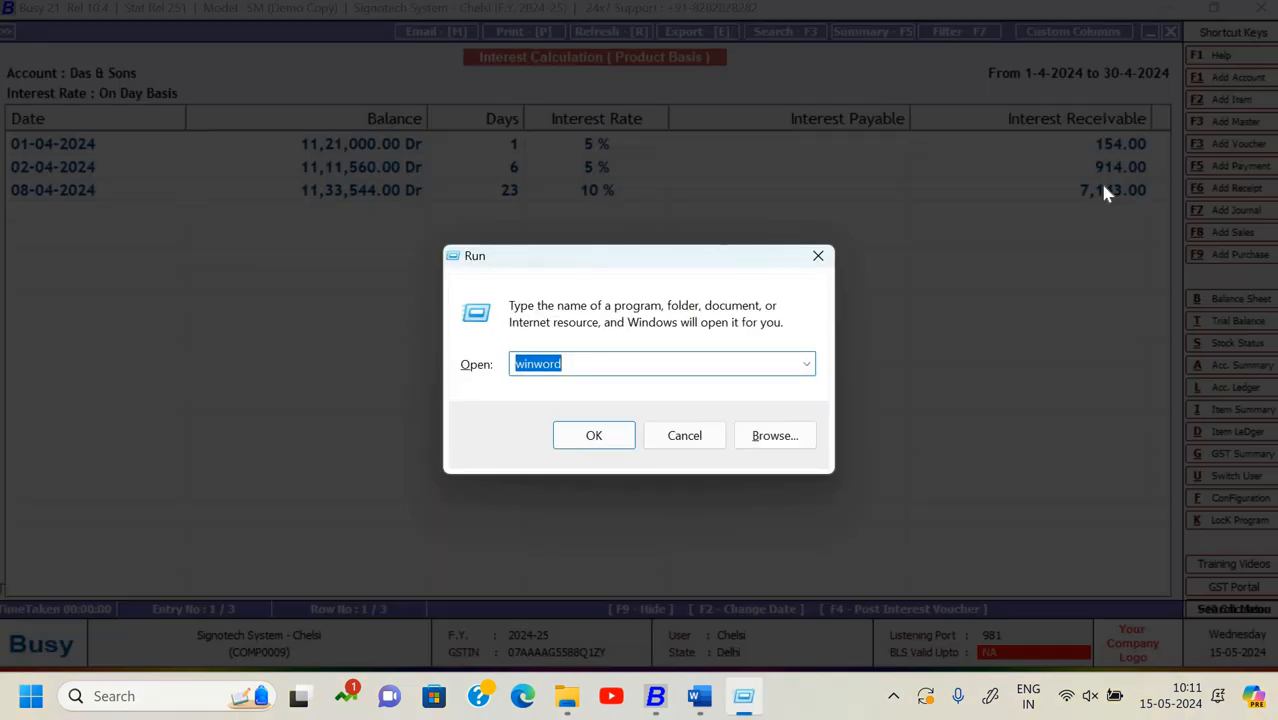
# - Launch Calculator, total 154 + 914 + 7143 to get 8,211, then close it
pyautogui.write('calc')
pyautogui.press('Return')
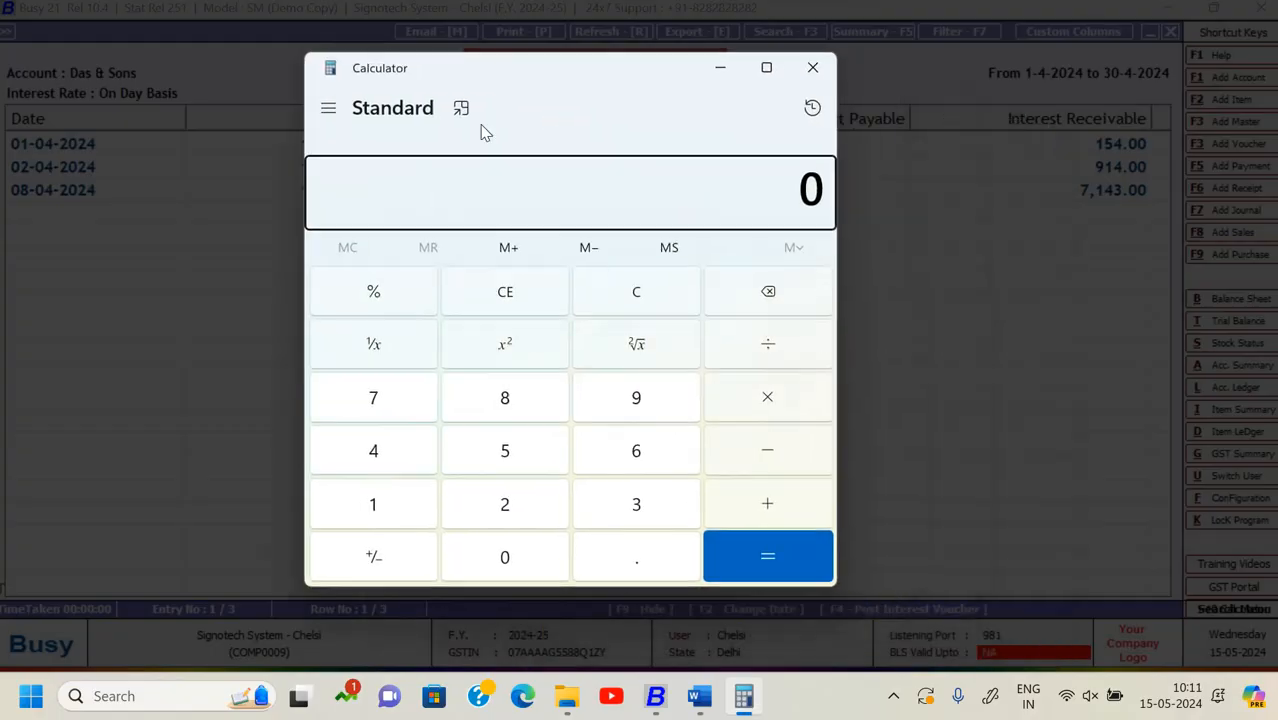
pyautogui.write('1')
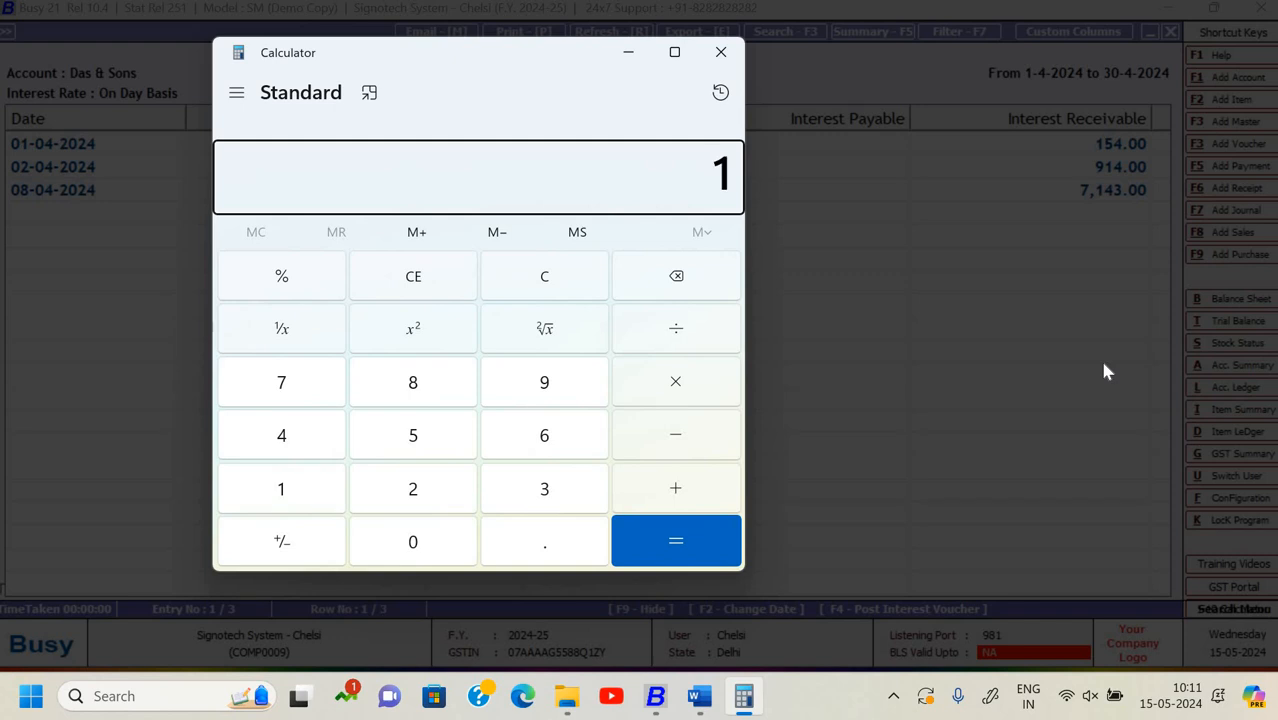
pyautogui.write('54')
pyautogui.press('+')
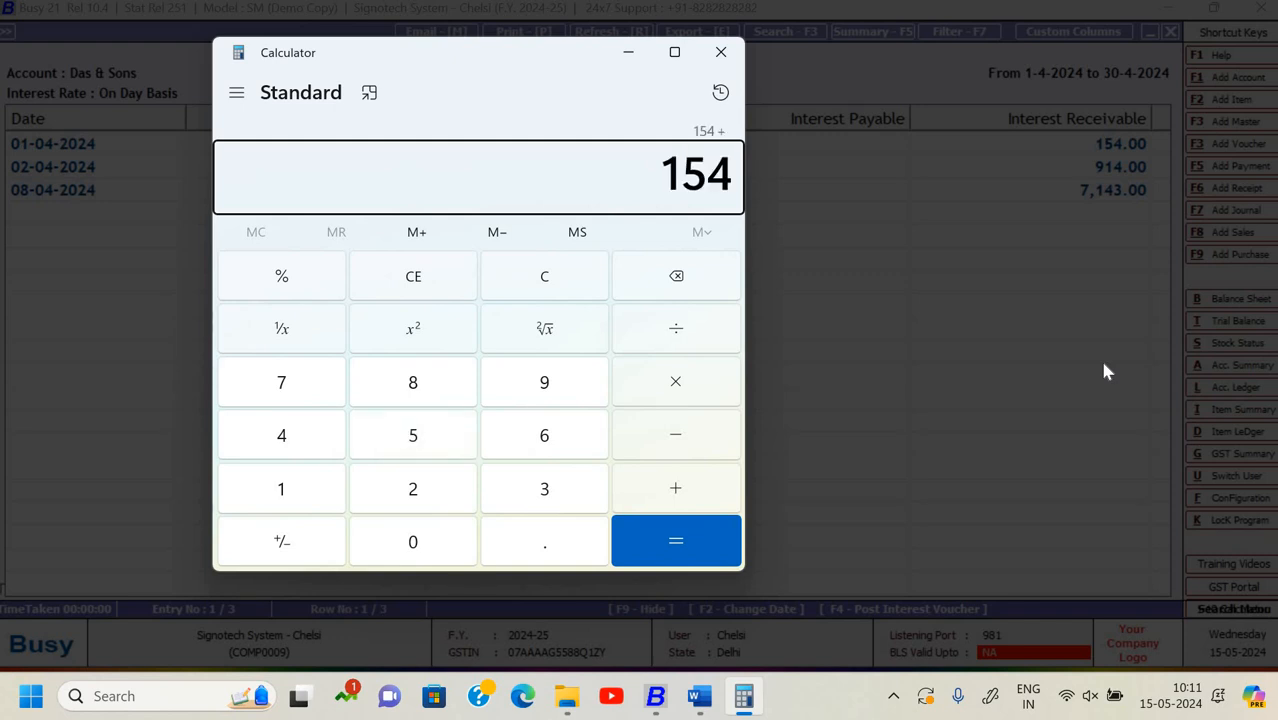
pyautogui.write('914')
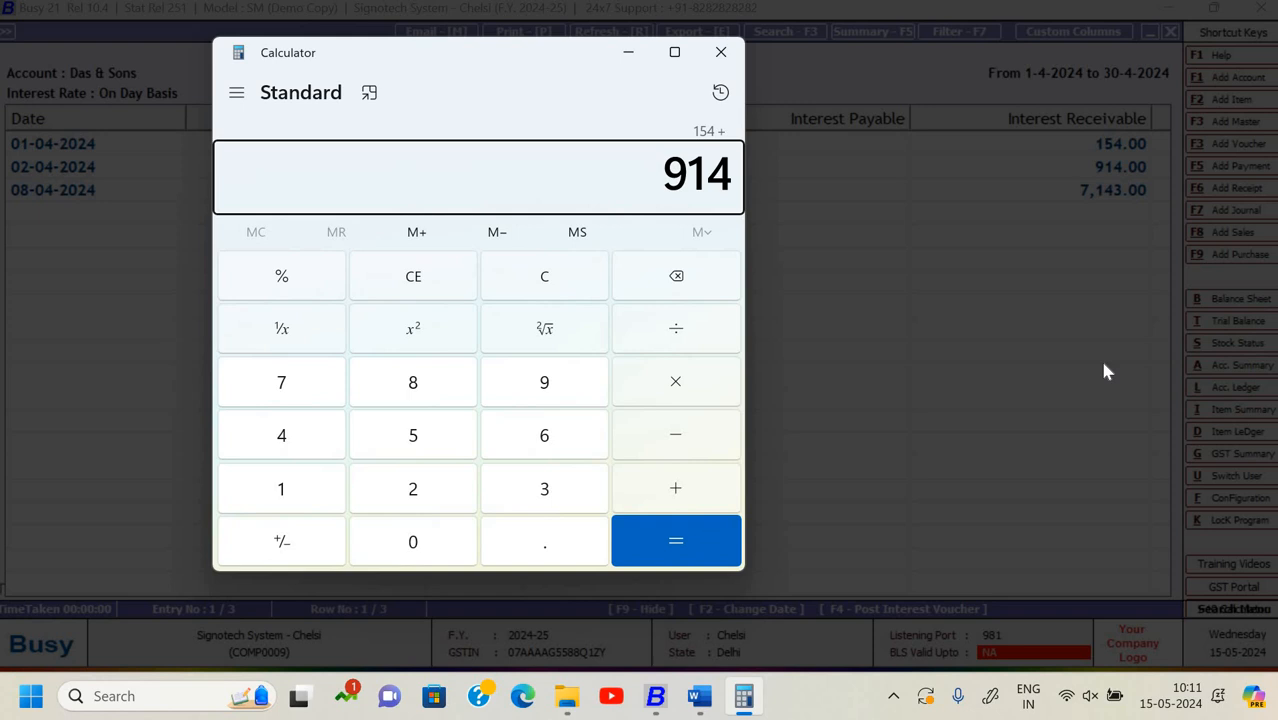
pyautogui.press('+')
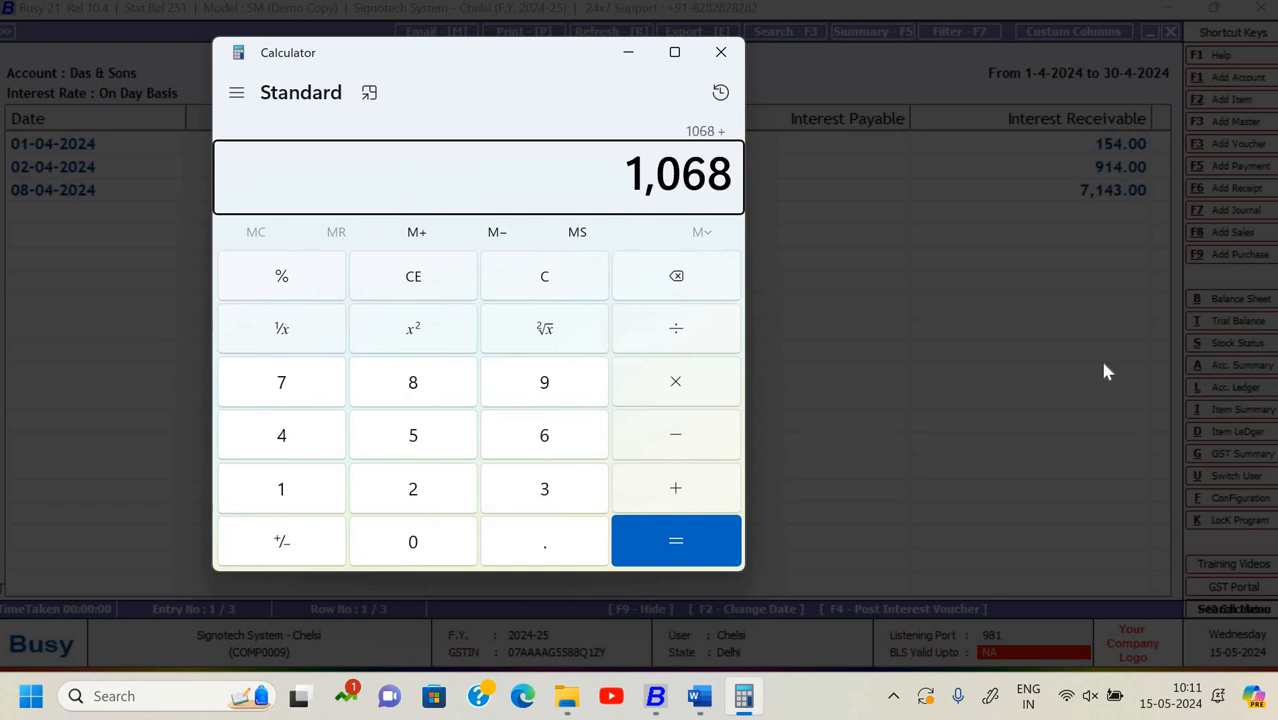
pyautogui.write('7143')
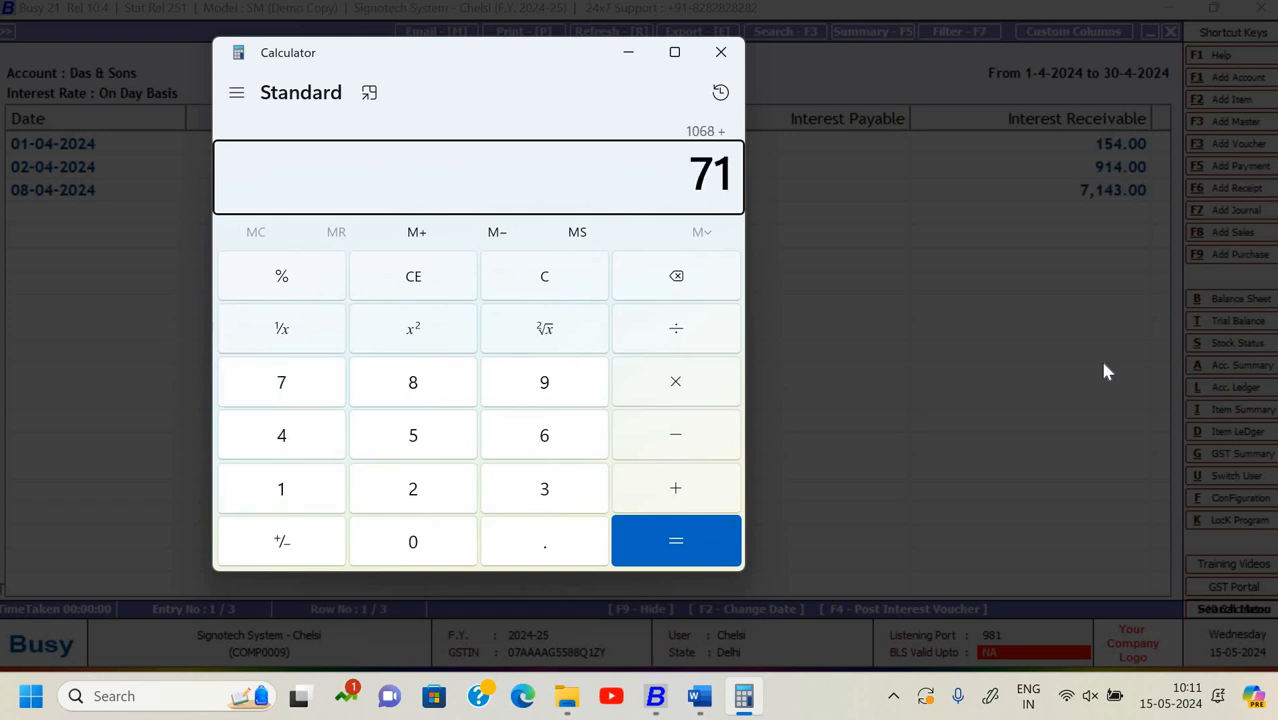
pyautogui.press('Return')
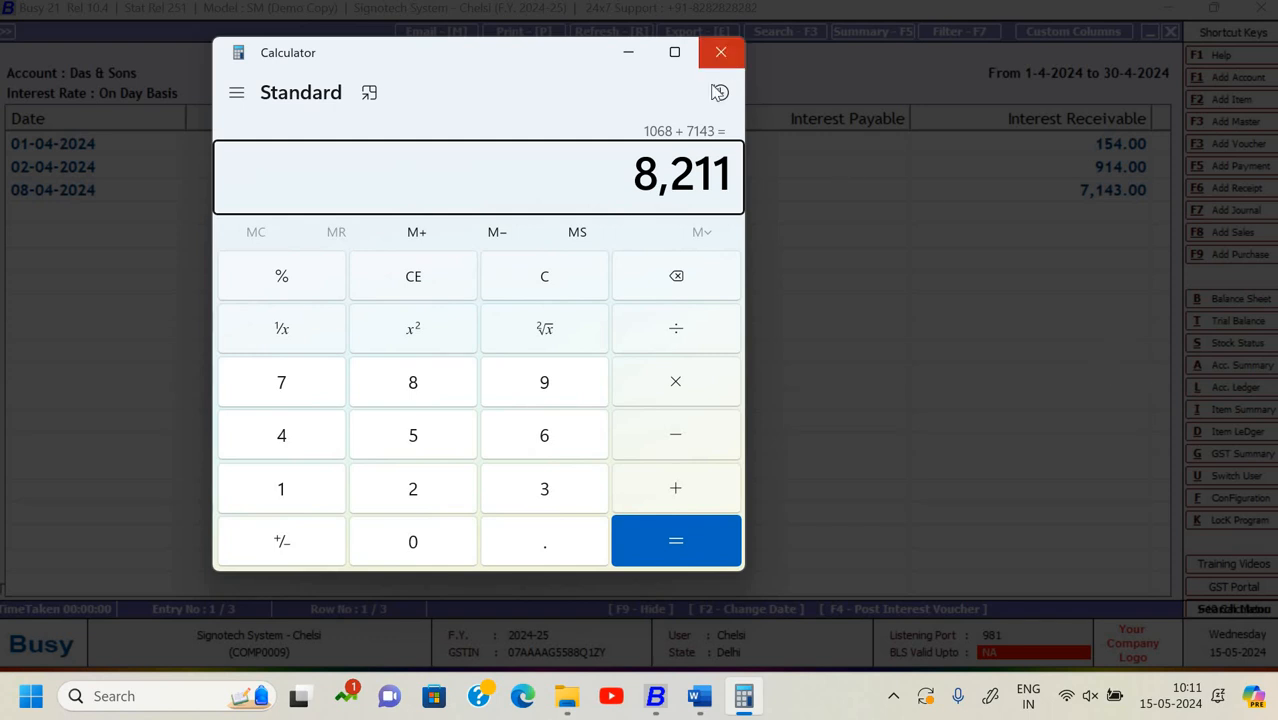
pyautogui.click(721, 52)
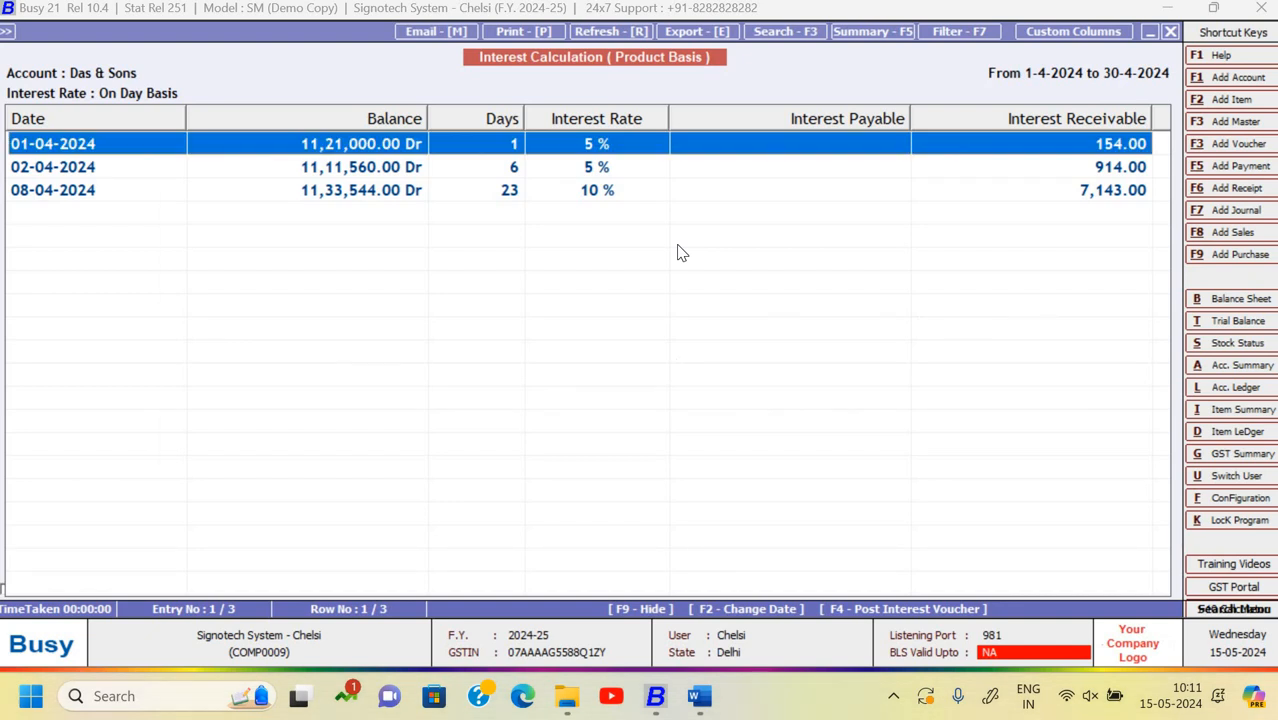
# - Close the interest report and start adding a new Dr. Note (w/o Items)
pyautogui.press('Escape')
pyautogui.press('Escape')
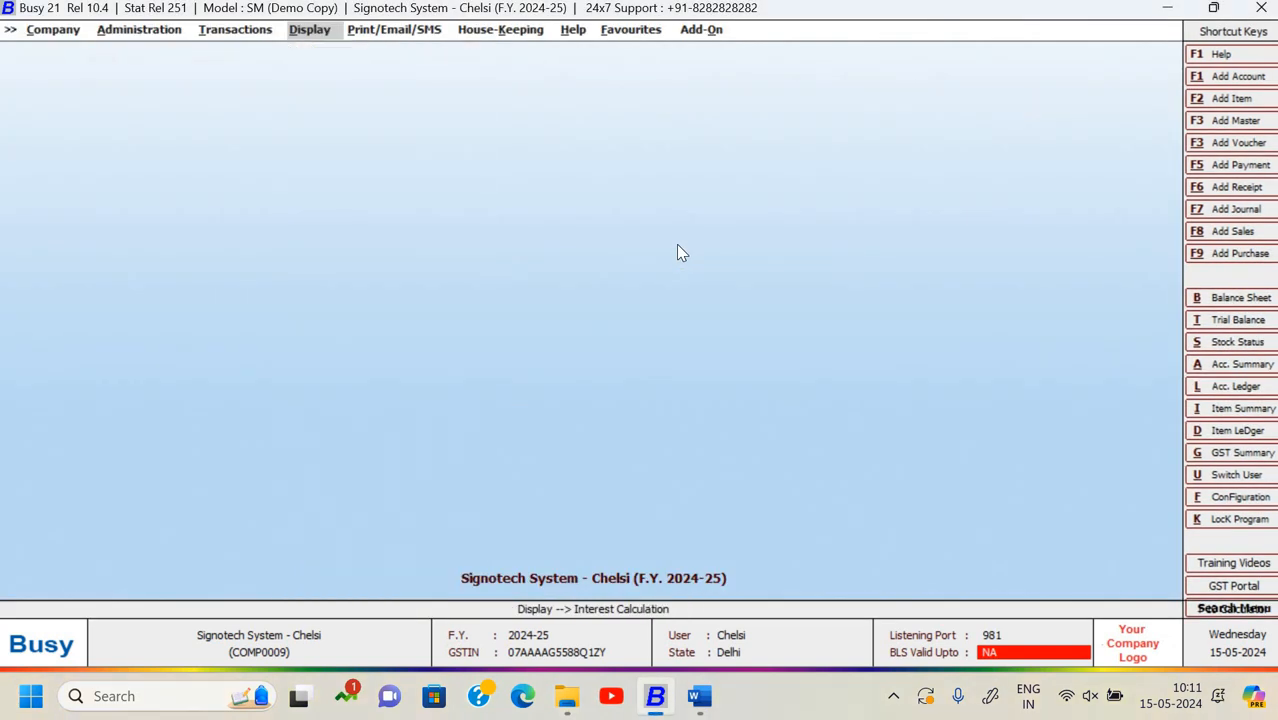
pyautogui.press('Left')
pyautogui.press('Return')
pyautogui.press('Down')
pyautogui.press('Down')
pyautogui.press('Down')
pyautogui.press('Down')
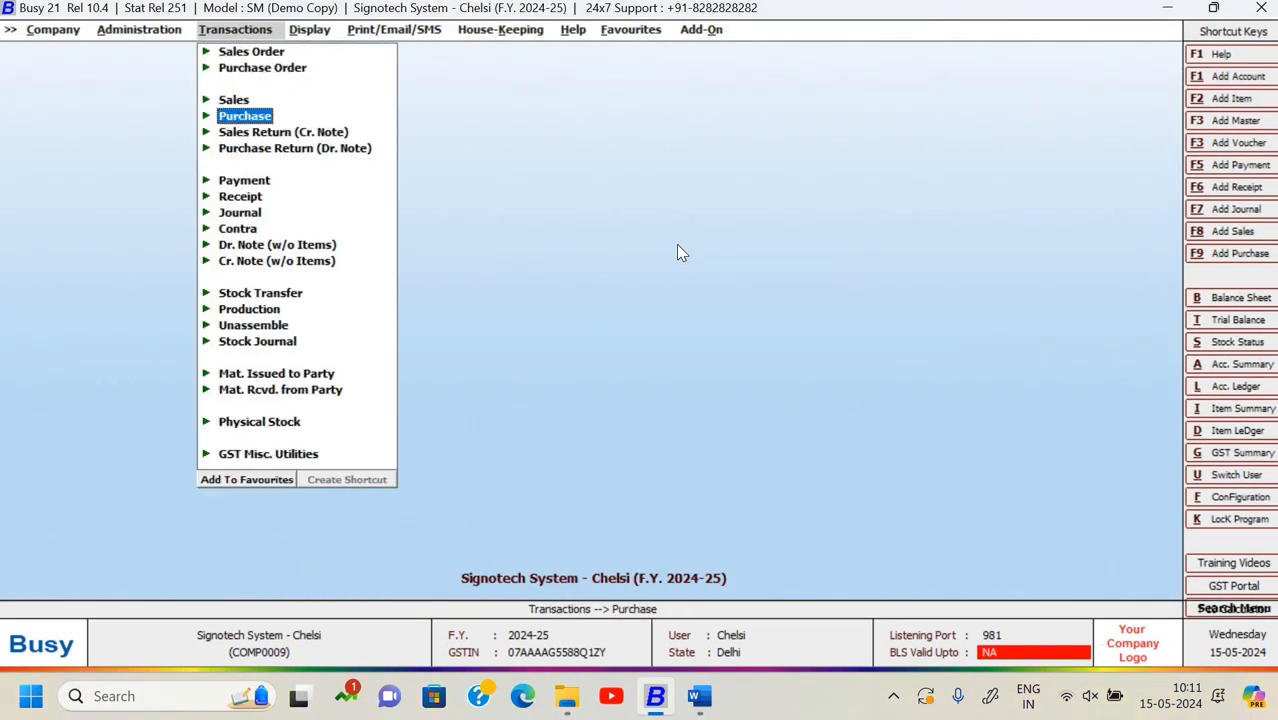
pyautogui.press('Down')
pyautogui.press('Down')
pyautogui.press('Down')
pyautogui.press('Down')
pyautogui.press('Down')
pyautogui.press('Down')
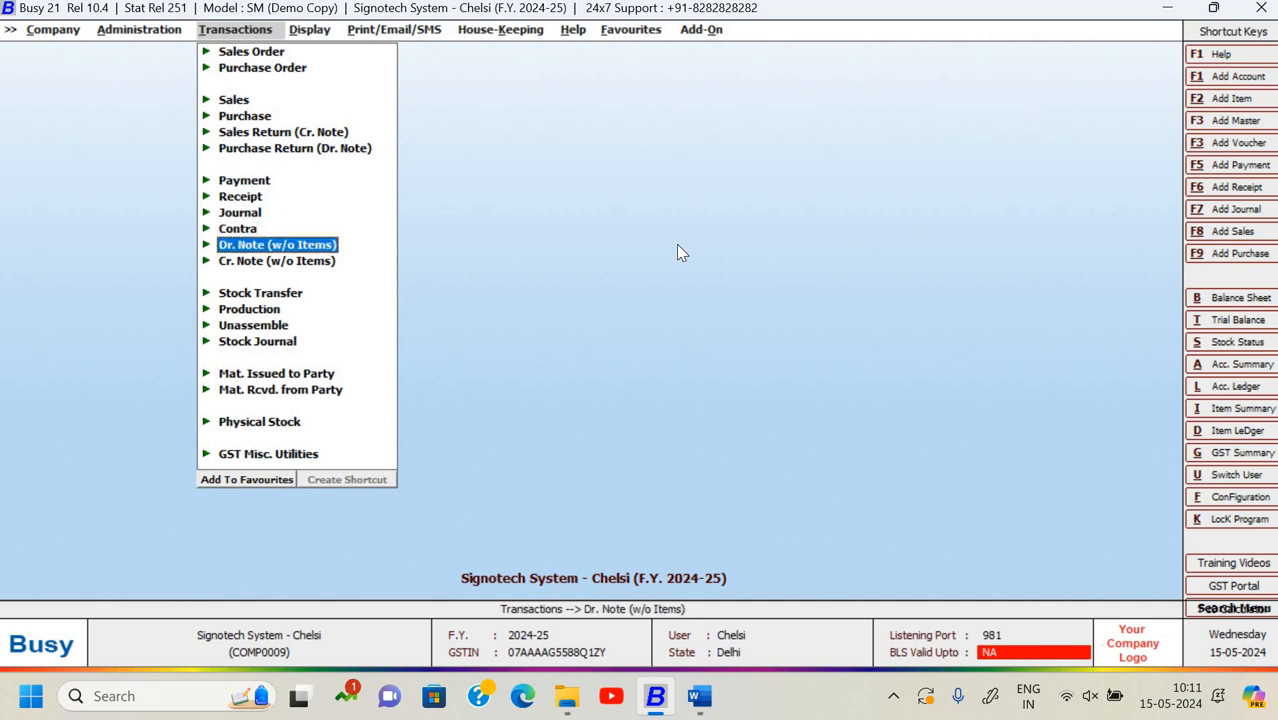
pyautogui.press('Return')
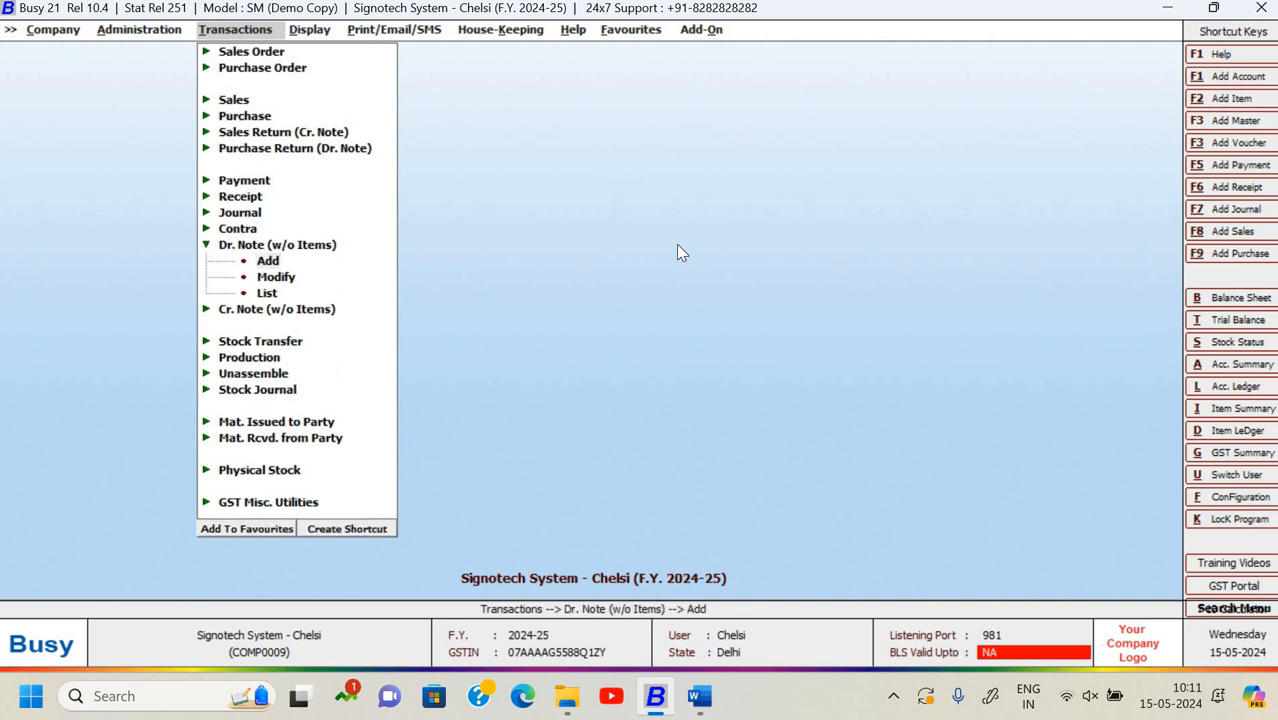
pyautogui.press('Return')
# - Date the debit note 30-04-2024 with GST nature Not Applicable
pyautogui.write('3')
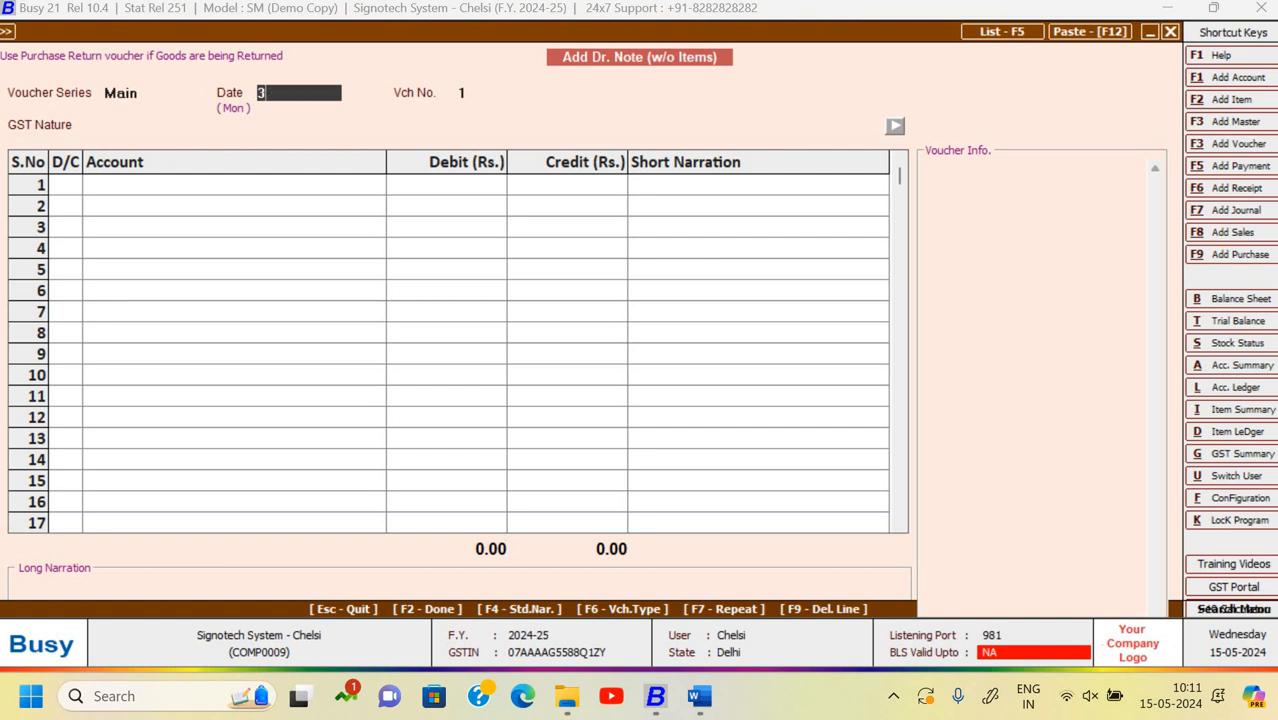
pyautogui.write('0-04')
pyautogui.press('Return')
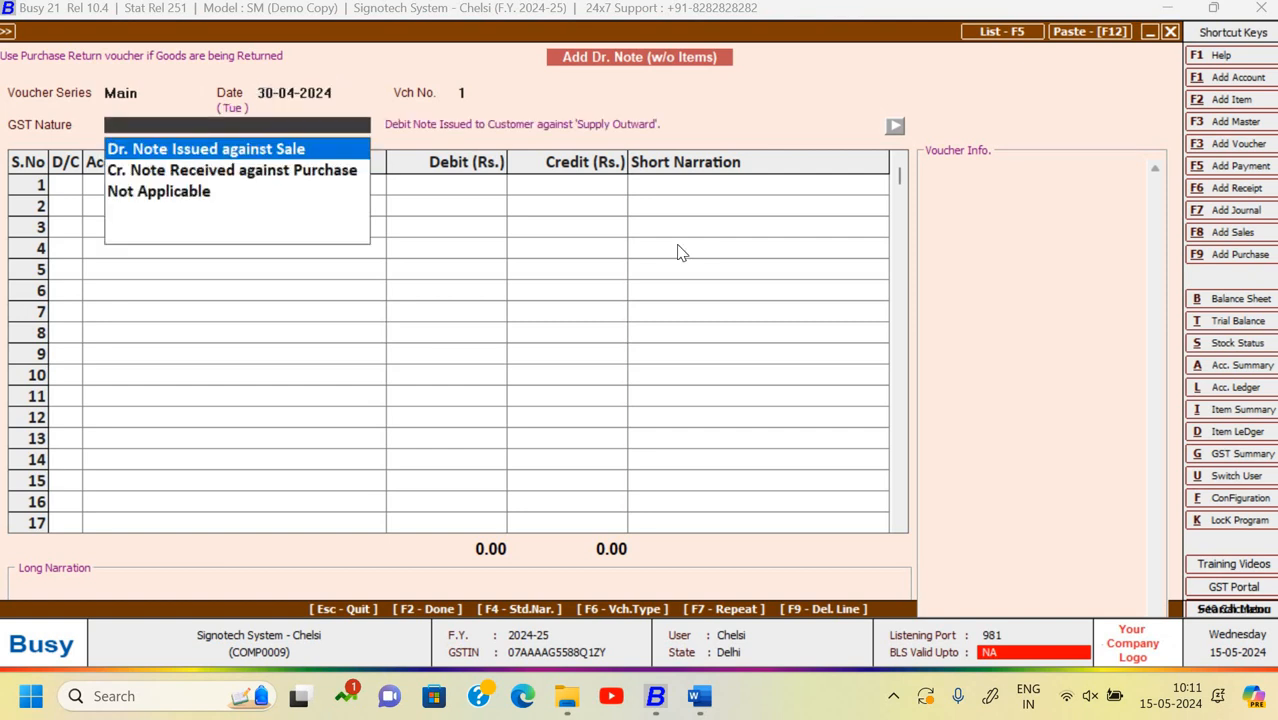
pyautogui.press('Down')
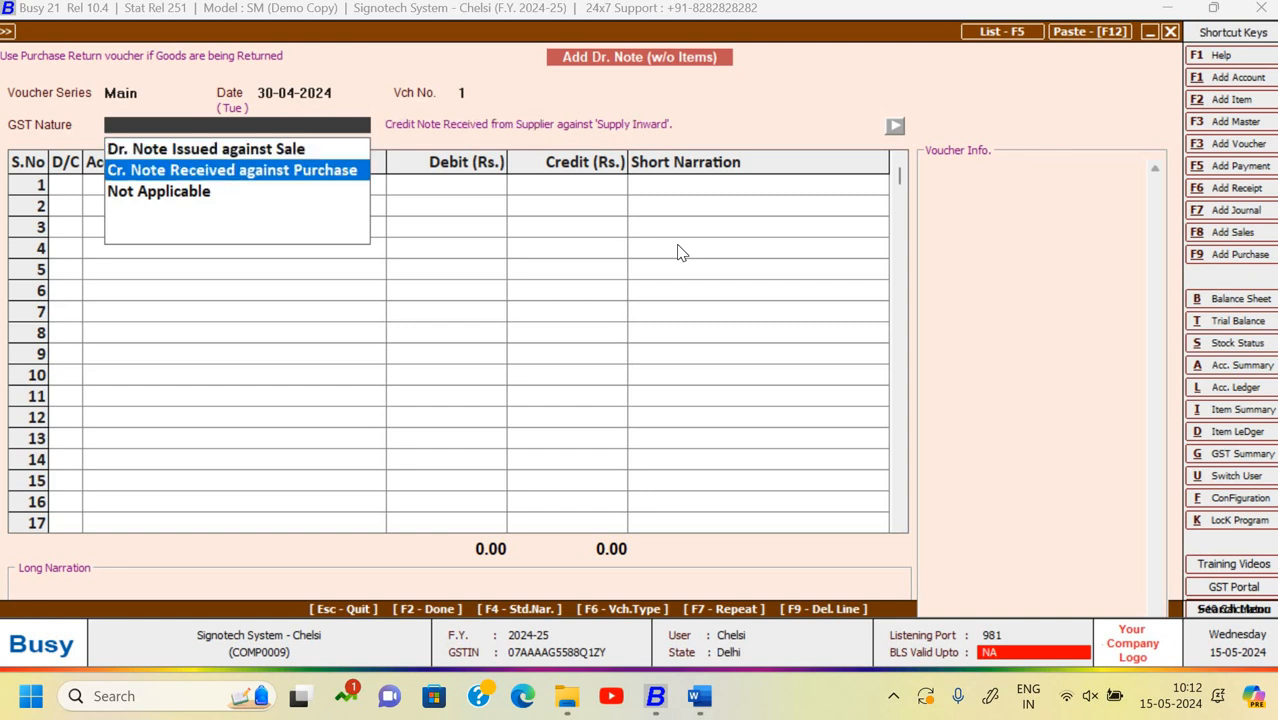
pyautogui.press('Down')
pyautogui.press('Return')
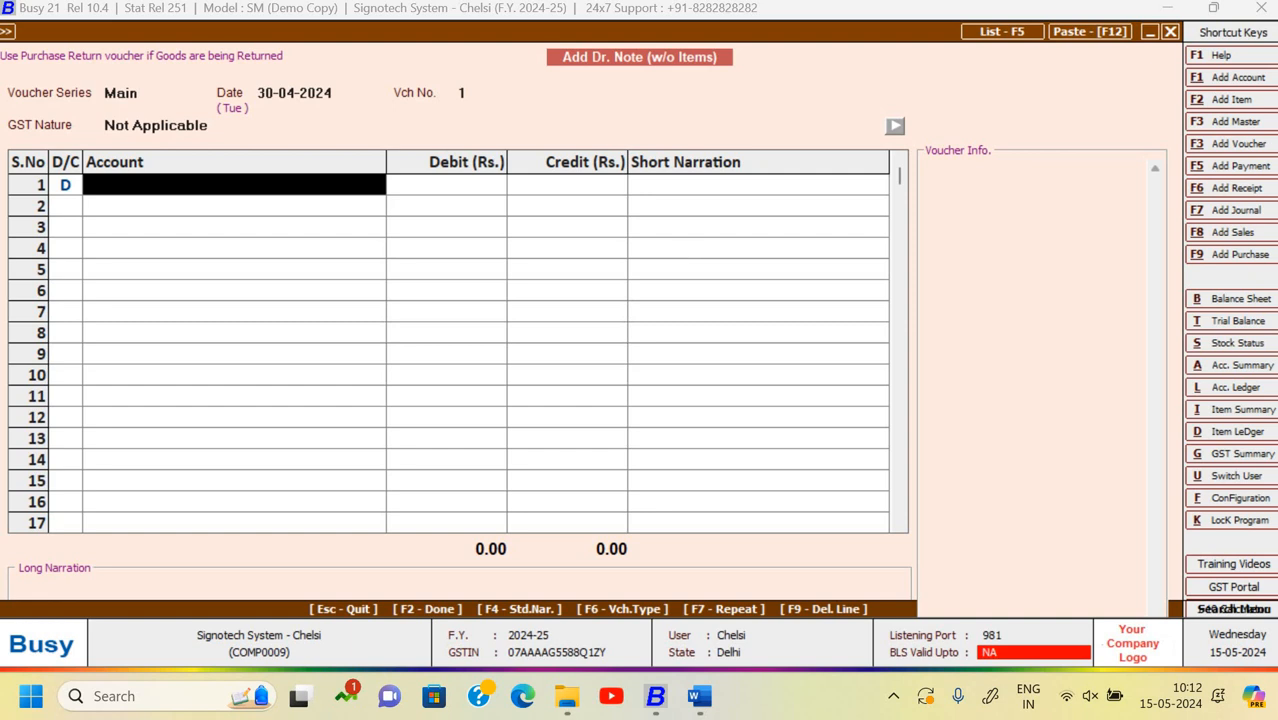
# - Debit Das & Sons 8,211 against new bill reference Int and begin the credit account
pyautogui.write('das')
pyautogui.press('Return')
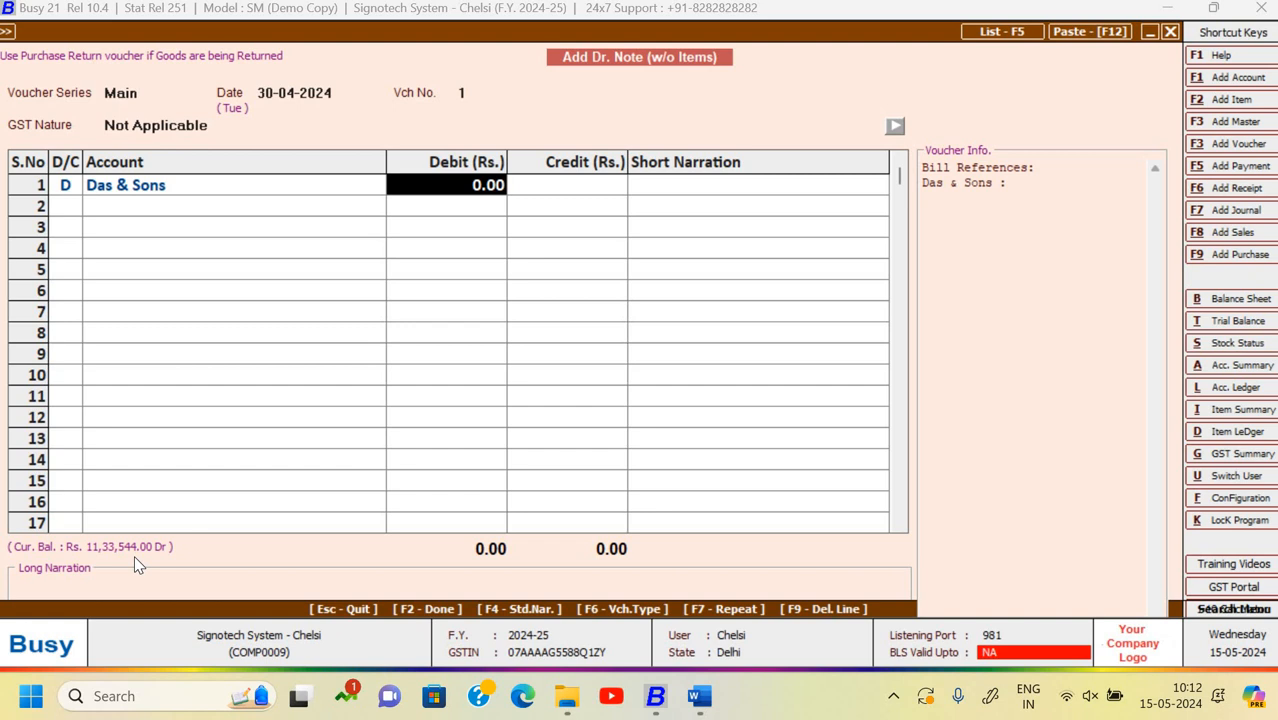
pyautogui.write('82111')
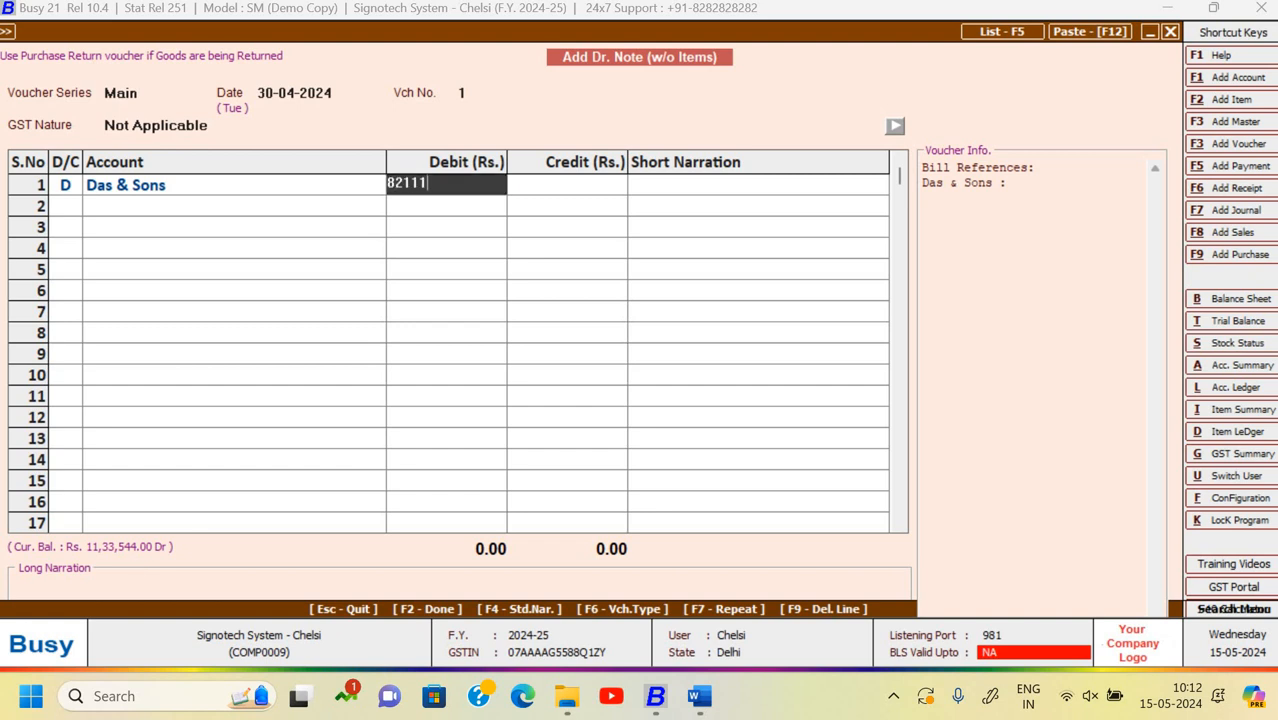
pyautogui.press('BackSpace')
pyautogui.press('Return')
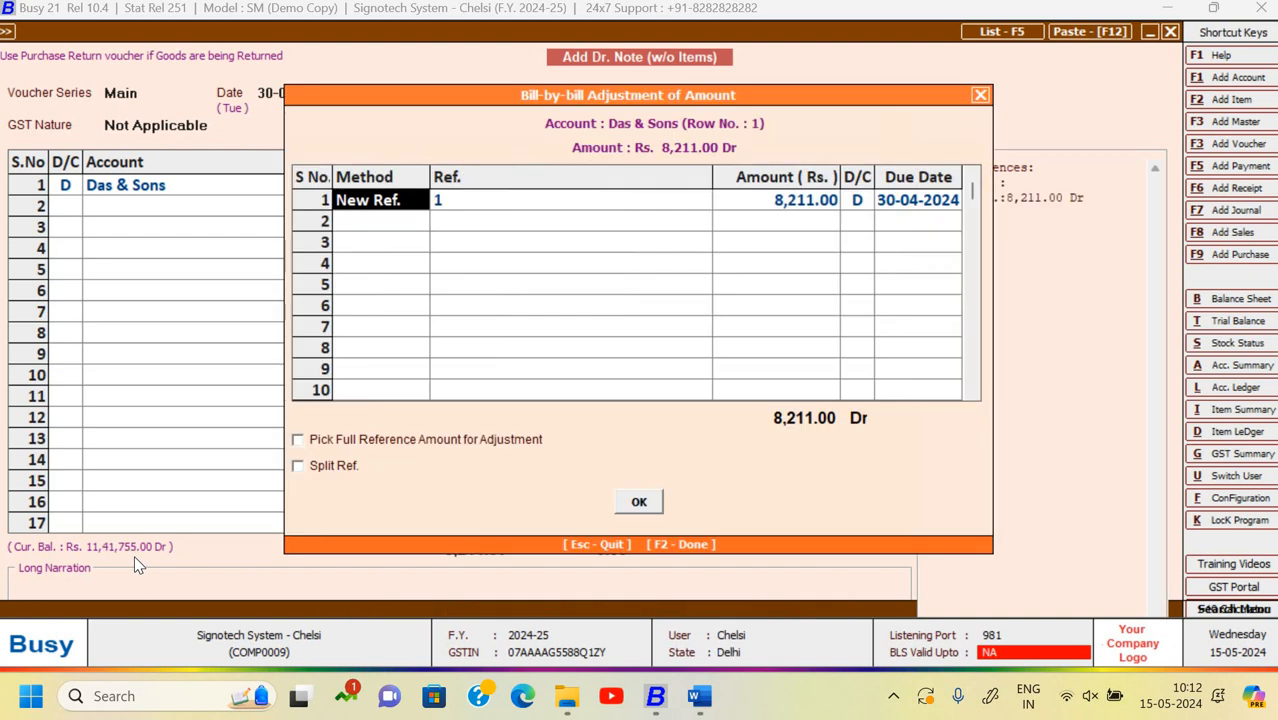
pyautogui.press('Return')
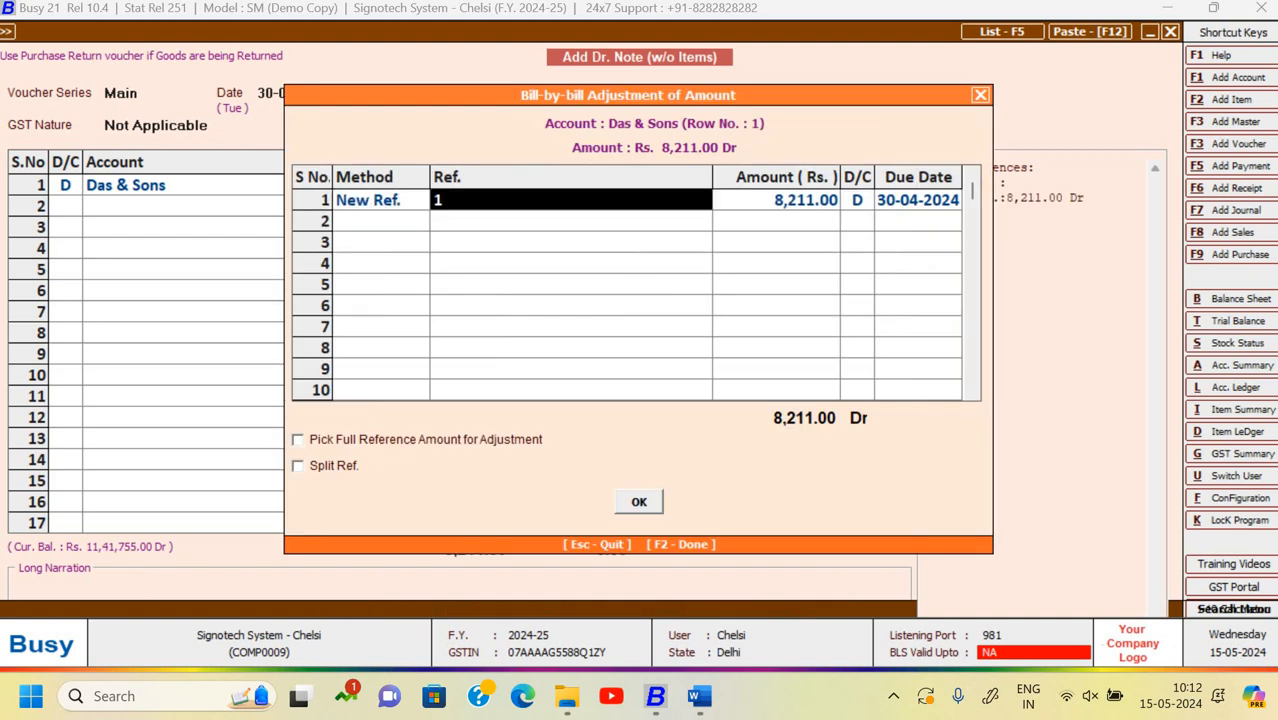
pyautogui.write('Int')
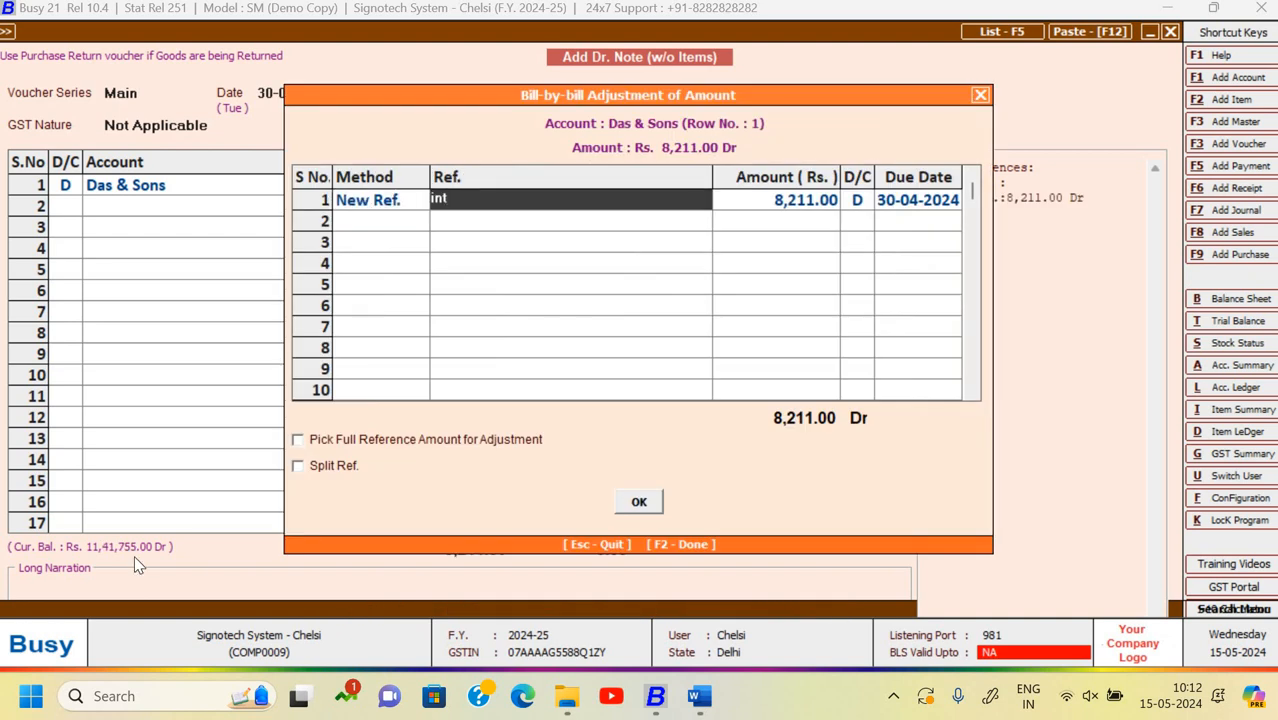
pyautogui.press('Return')
pyautogui.press('Return')
pyautogui.press('Return')
pyautogui.press('Return')
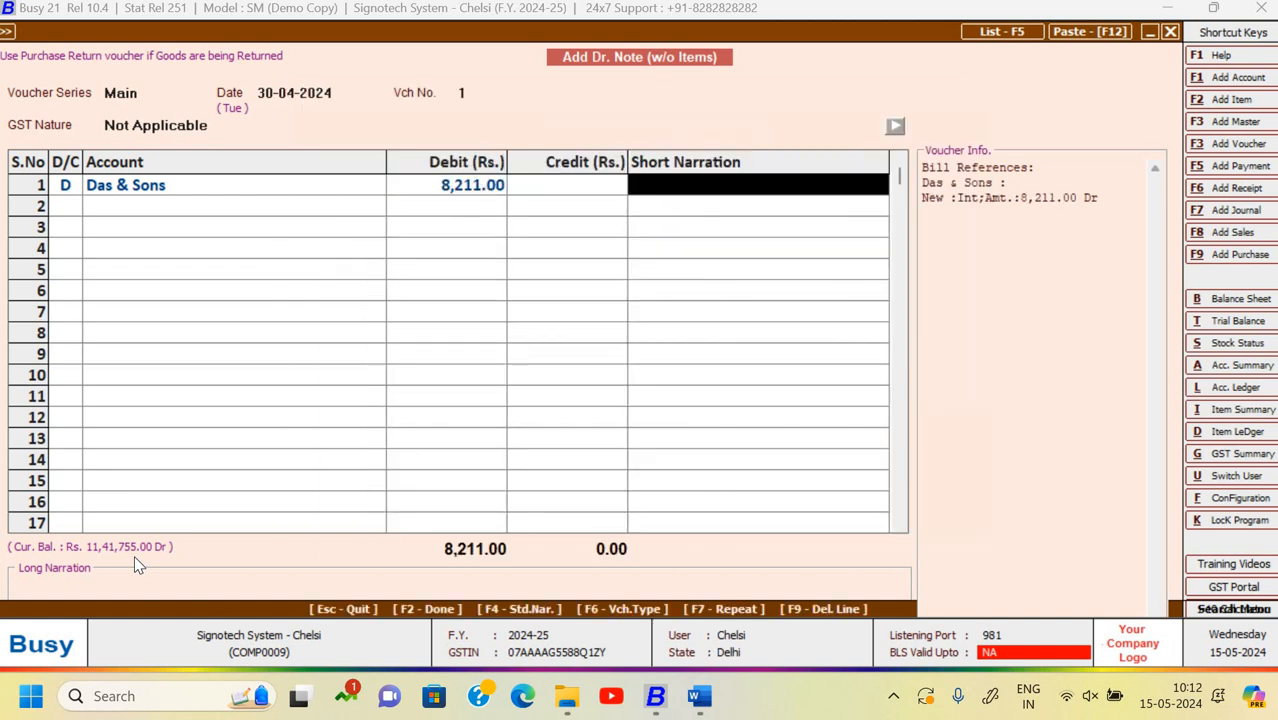
pyautogui.press('Return')
pyautogui.press('Return')
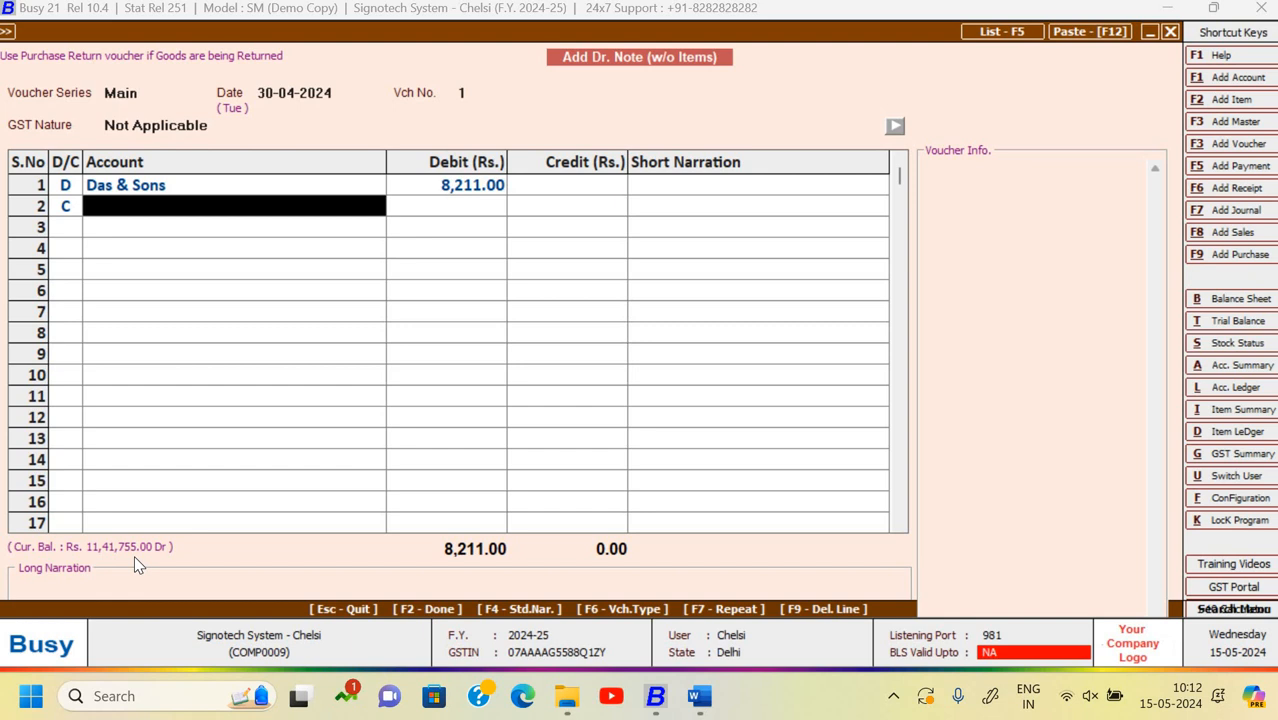
pyautogui.write('inte')
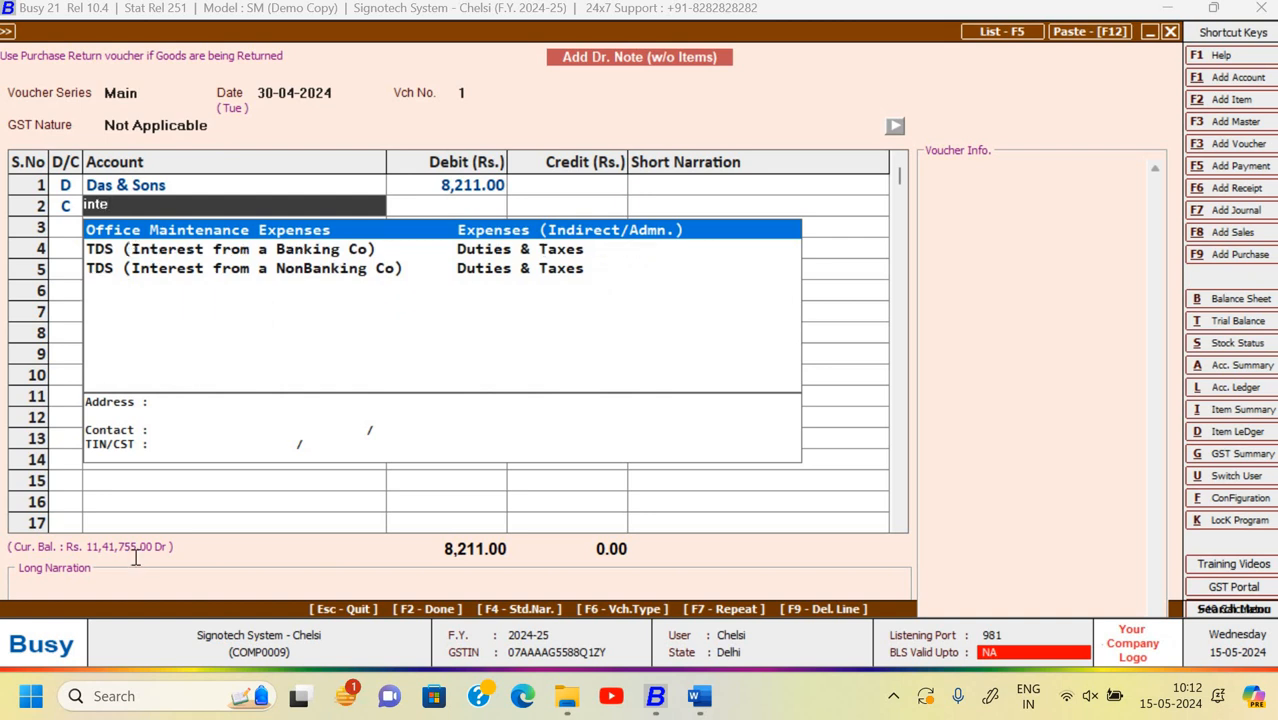
# - Create the credit account Interest Rec. under Income (Indirect), with no cost centres
pyautogui.press('F1')
pyautogui.write('Inter')
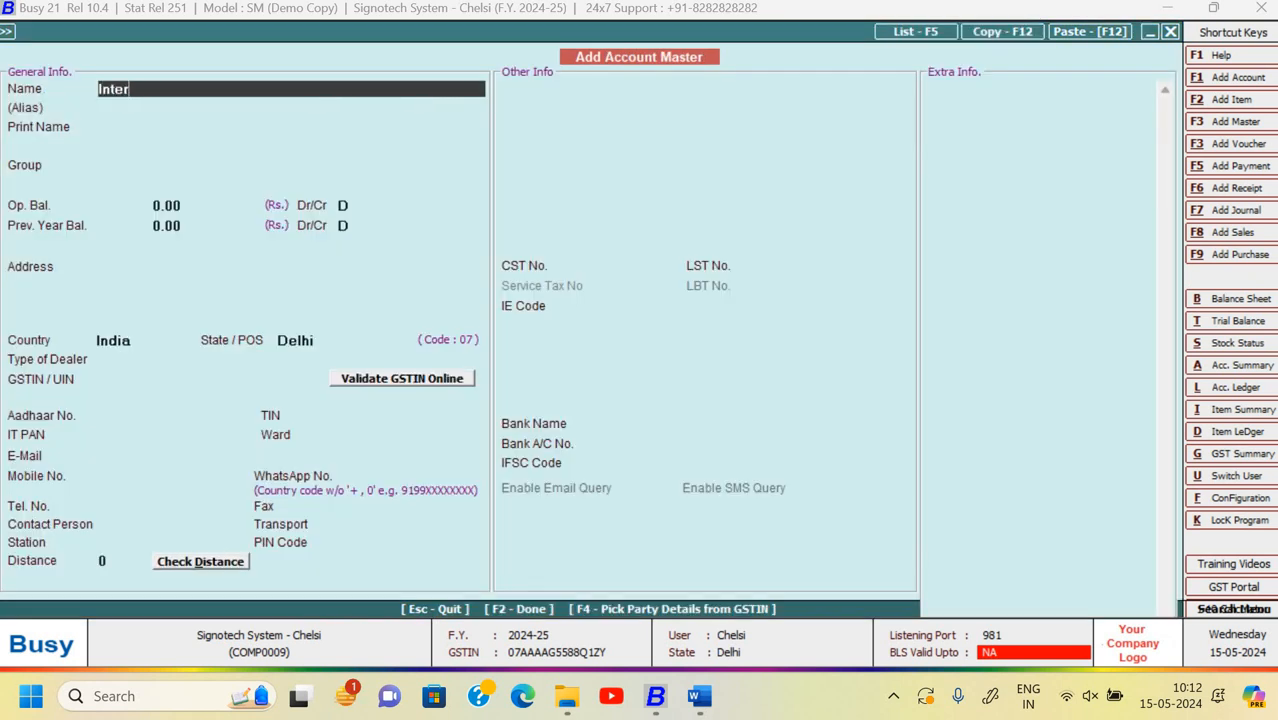
pyautogui.write('est Rec.')
pyautogui.press('Return')
pyautogui.press('Return')
pyautogui.write('in')
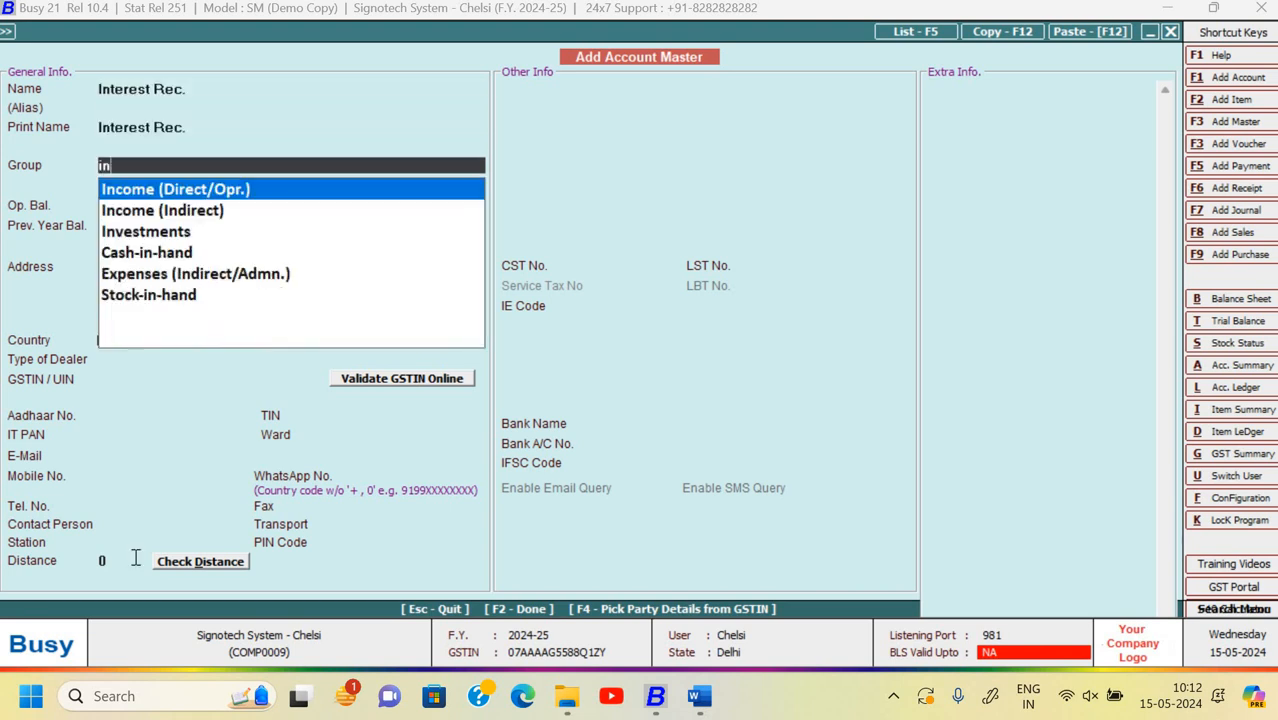
pyautogui.press('Down')
pyautogui.press('Down')
pyautogui.press('Down')
pyautogui.press('Up')
pyautogui.press('Up')
pyautogui.press('Up')
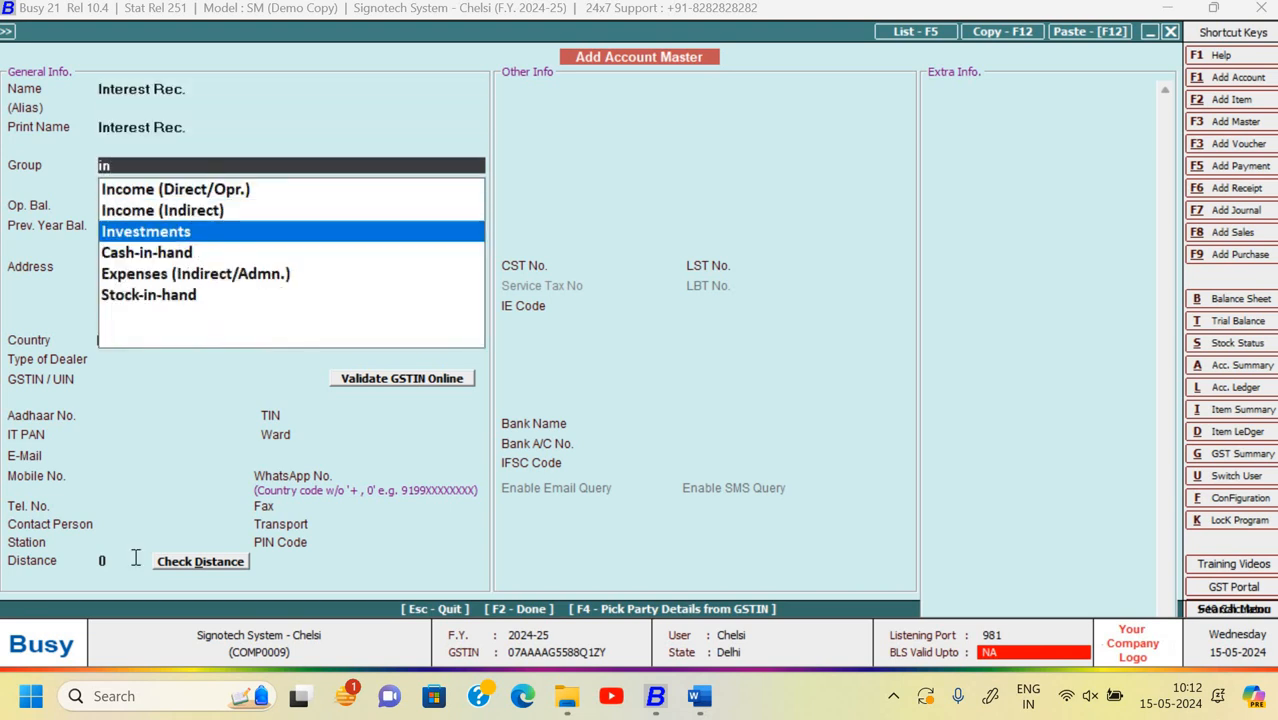
pyautogui.press('Down')
pyautogui.press('Return')
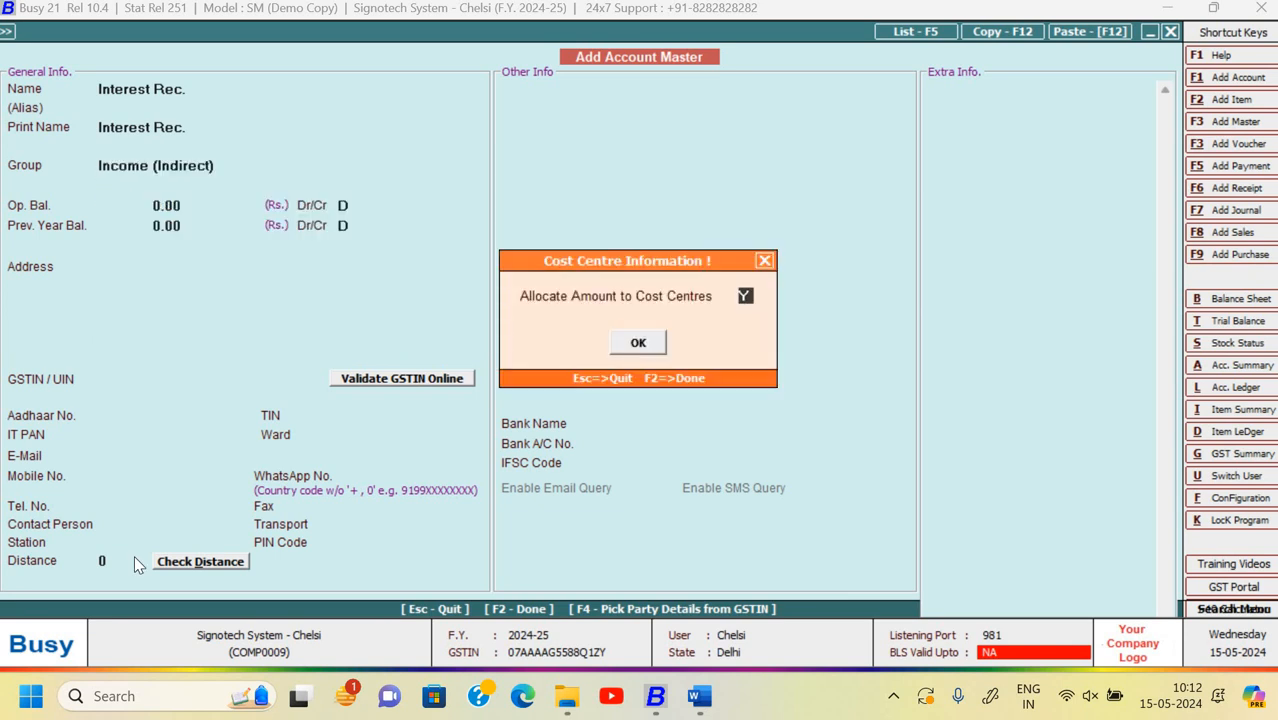
pyautogui.write('N')
pyautogui.press('Return')
pyautogui.press('Return')
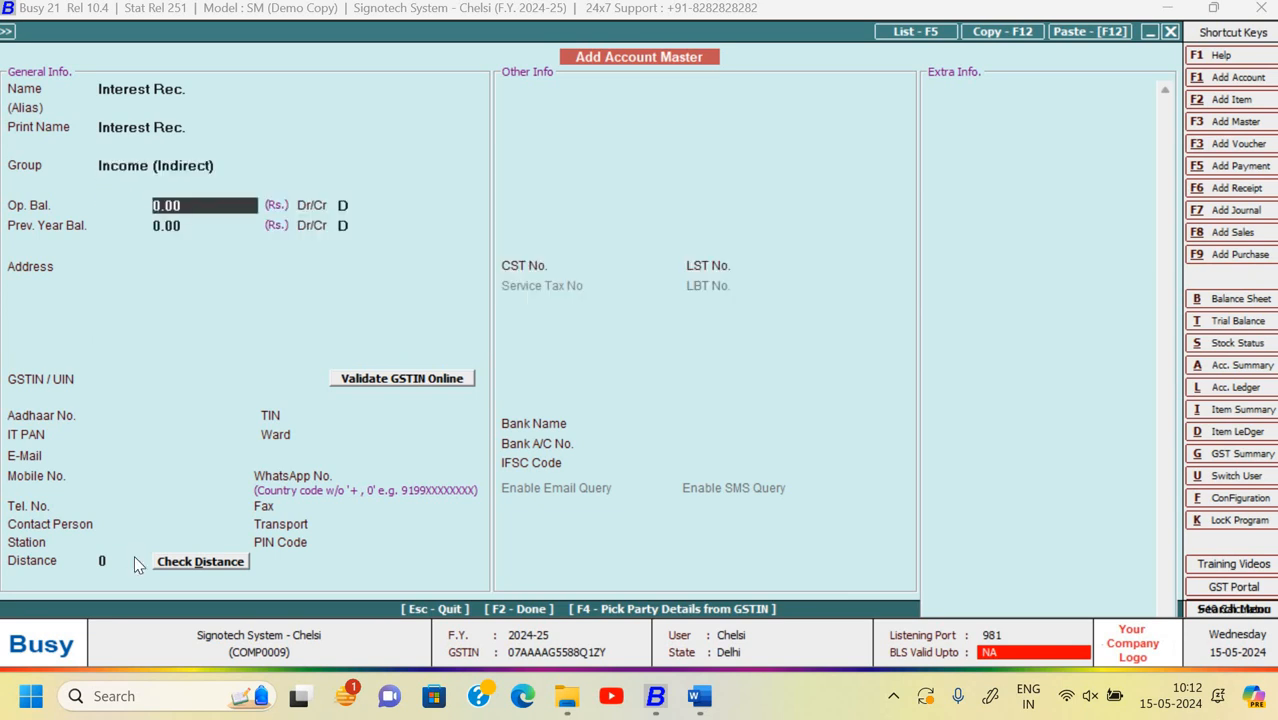
pyautogui.press('F2')
pyautogui.press('Return')
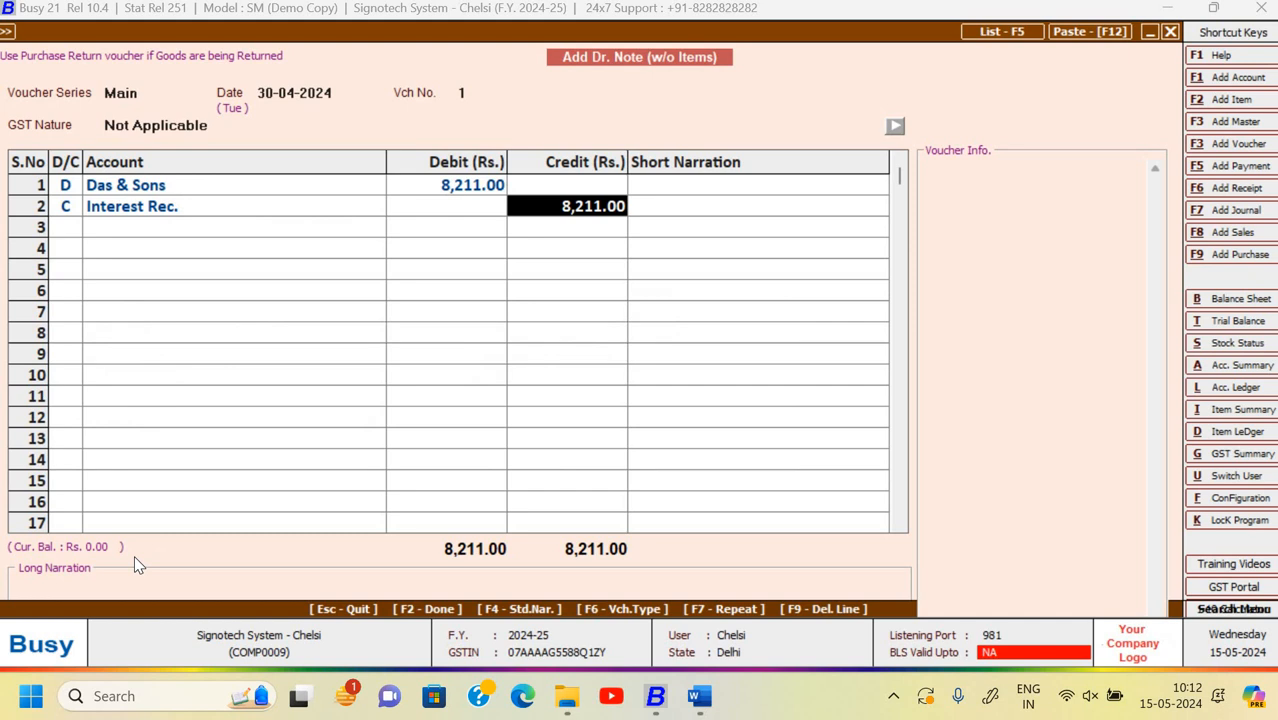
# - Add narration 'Being int. charge on customer', save the debit note, and quit voucher entry
pyautogui.press('Return')
pyautogui.press('Return')
pyautogui.press('Return')
pyautogui.write('B')
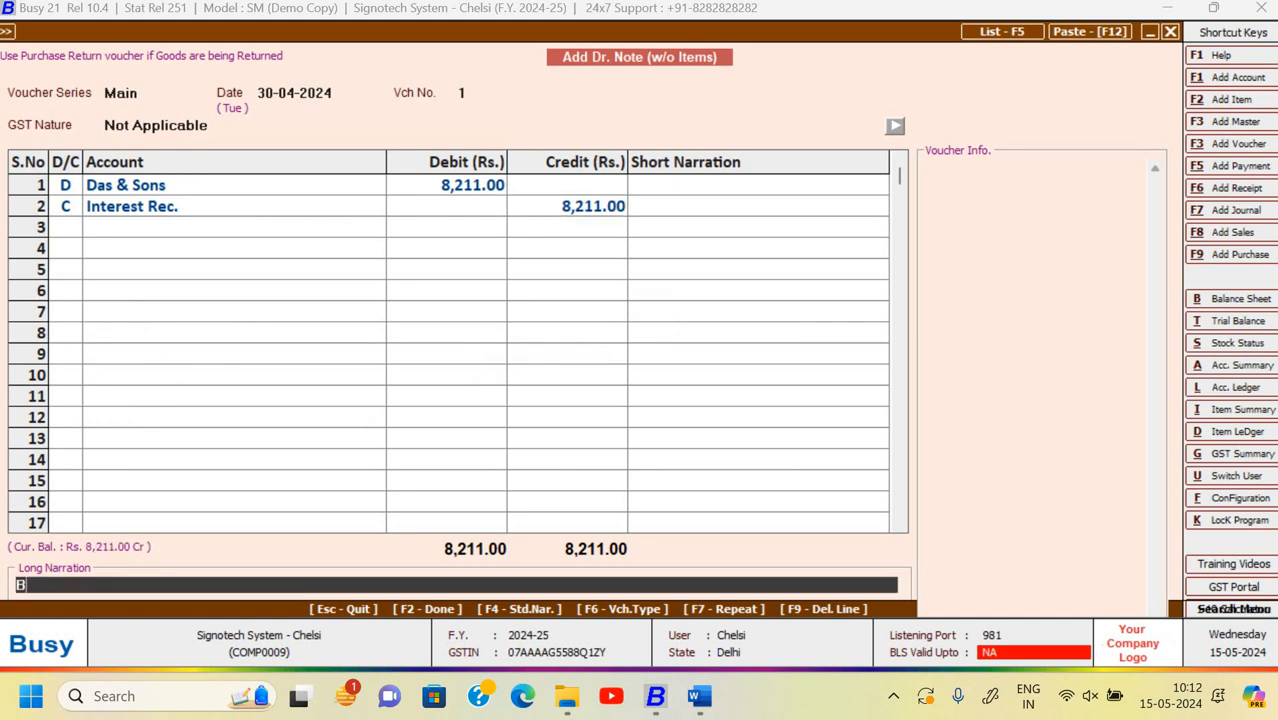
pyautogui.write('eing int. charge o')
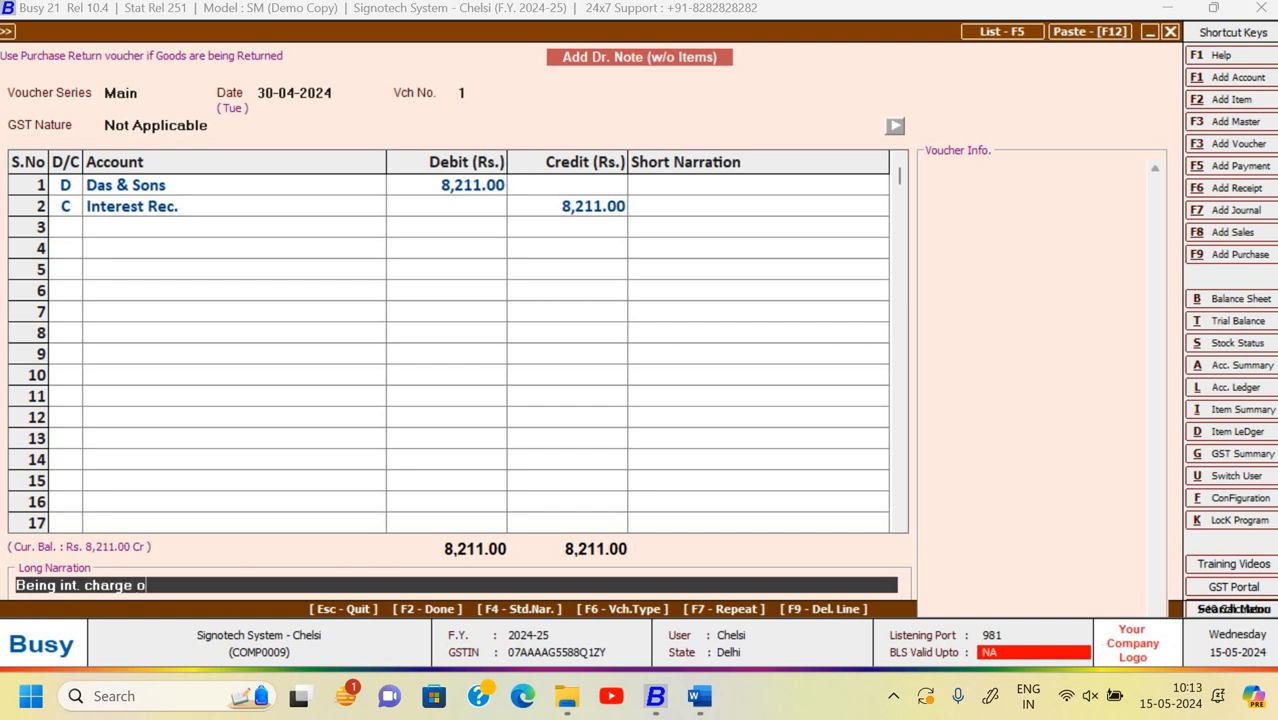
pyautogui.write('n customer')
pyautogui.press('Return')
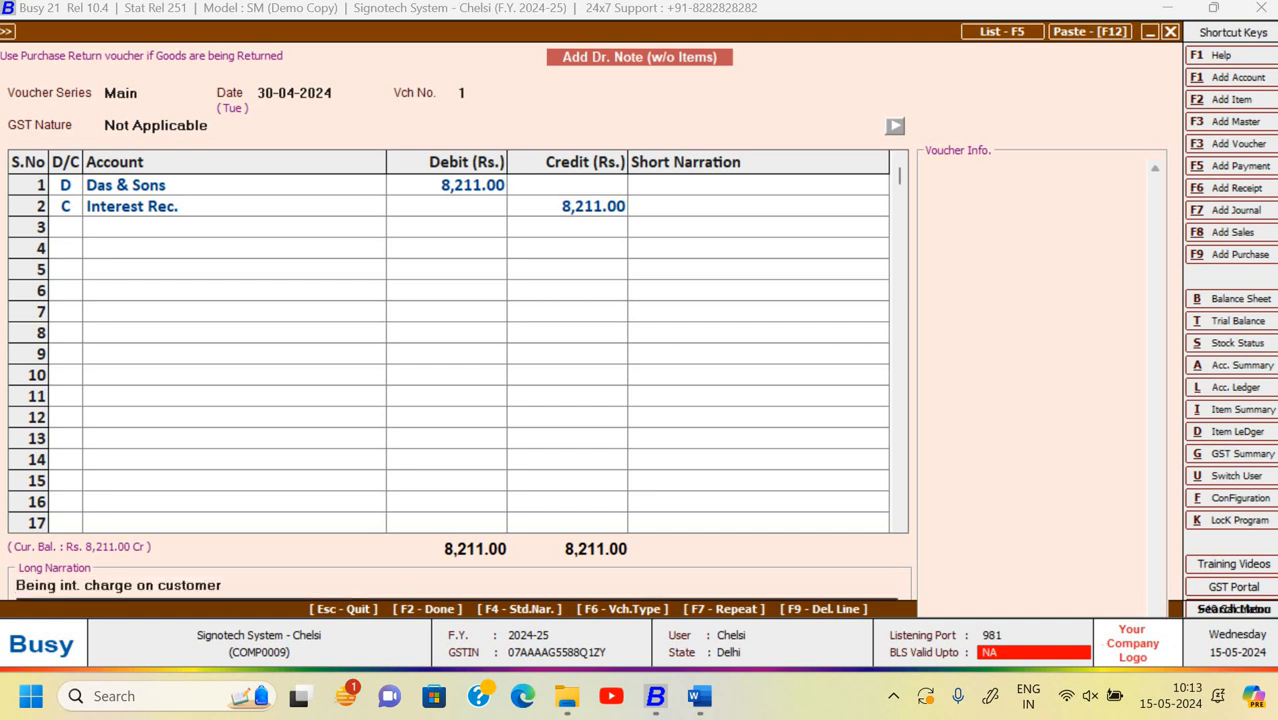
pyautogui.press('F2')
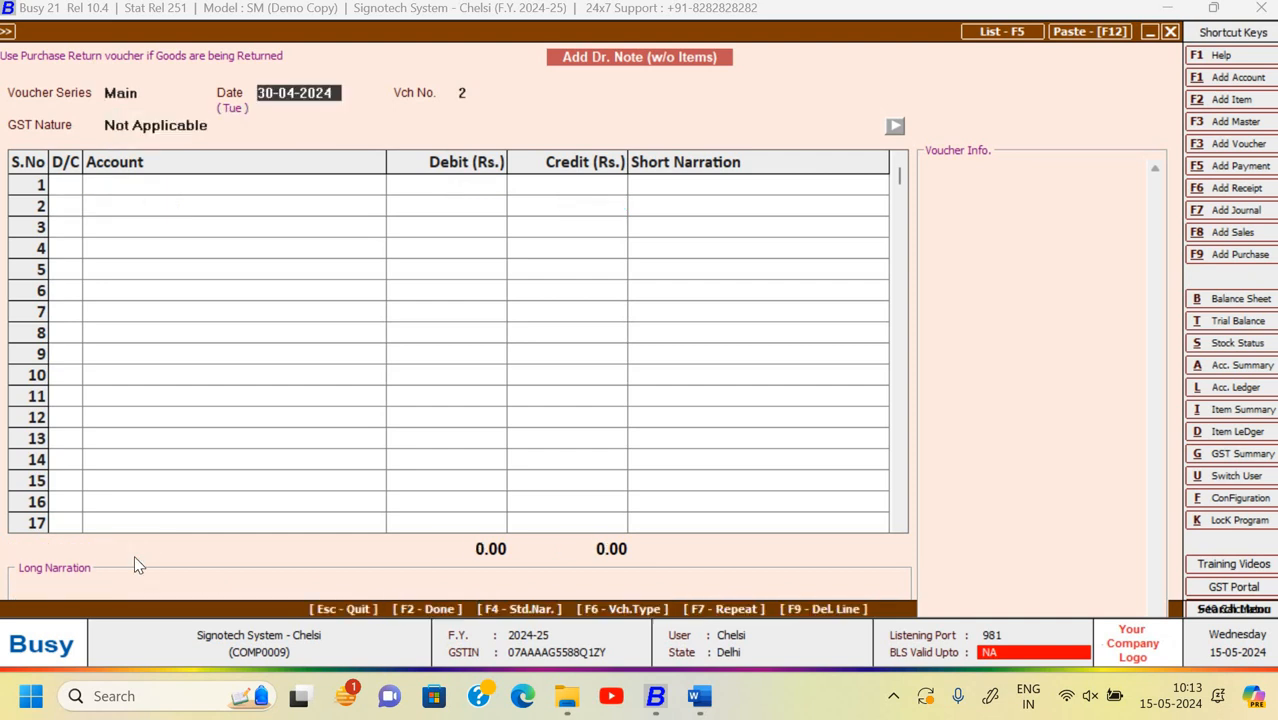
pyautogui.press('Escape')
pyautogui.press('Return')
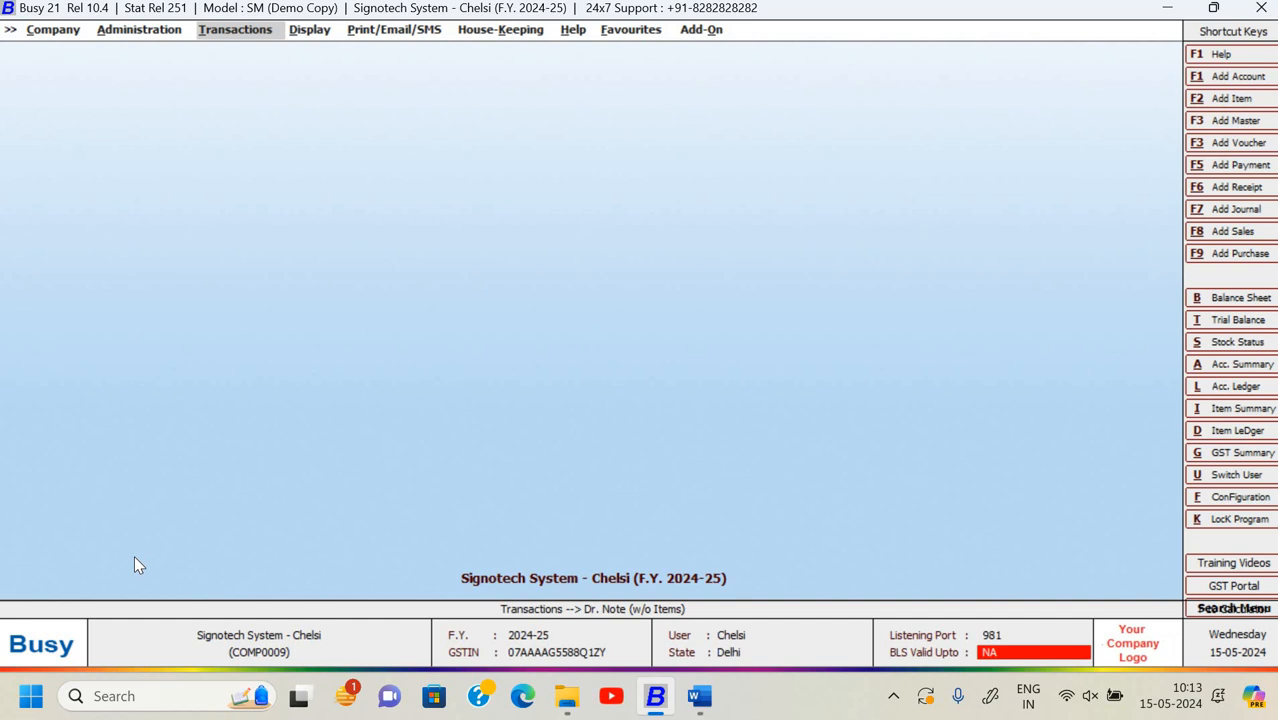
pyautogui.hotkey('alt', 'Tab')
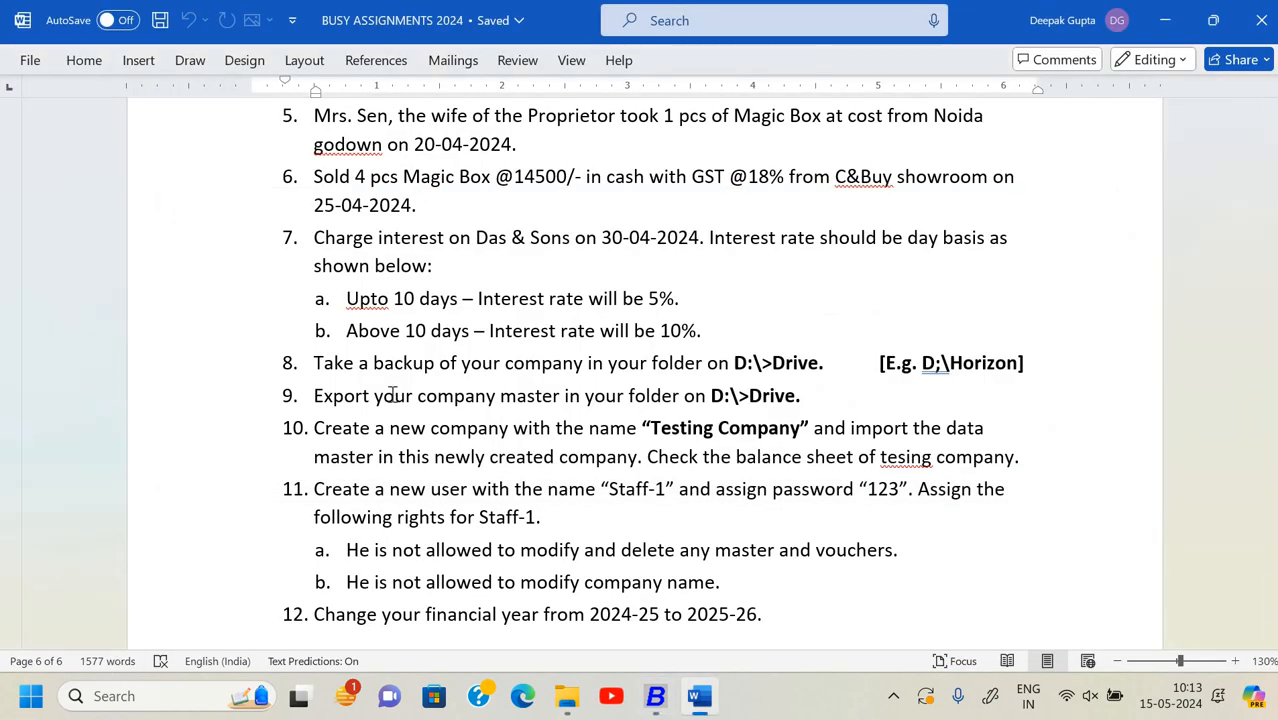
# - Scroll the BUSY ASSIGNMENTS 2024 document down to tasks 7–12 on backup and the Testing Company
pyautogui.scroll(-3, 396, 341)
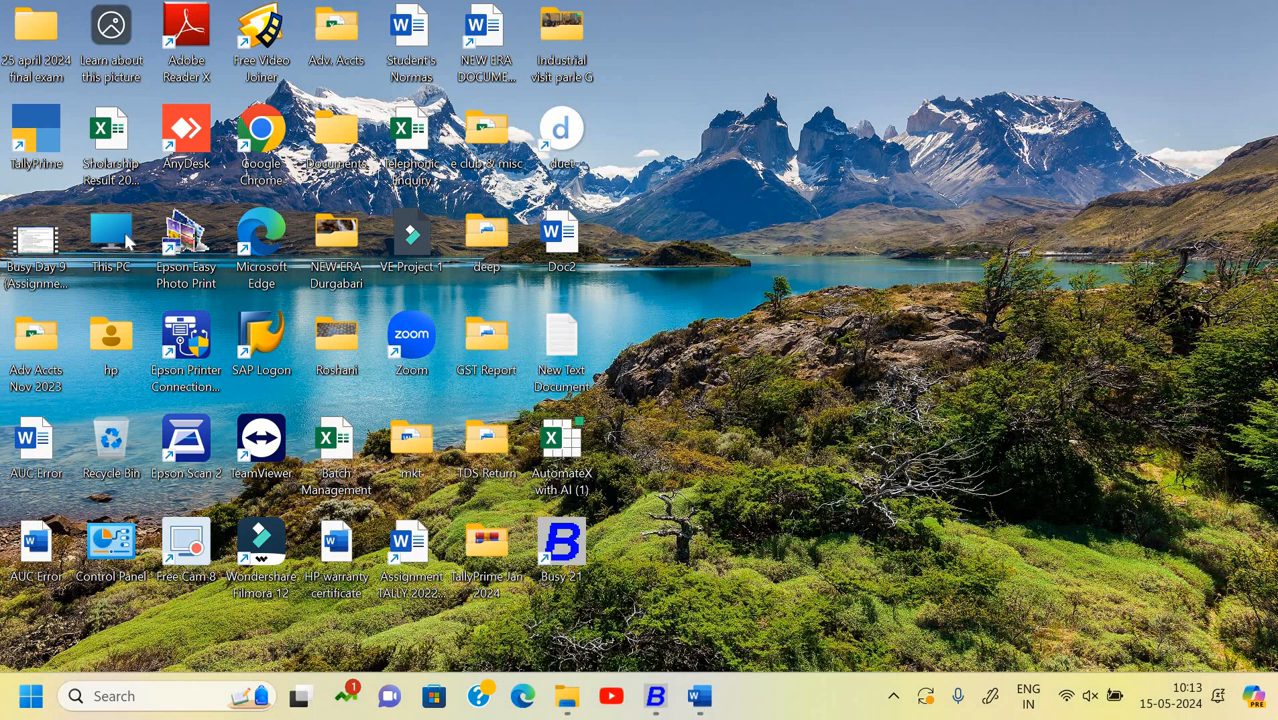
# - Create a 'Chelsi Busy Backup' folder on New Volume (D:), open it, then minimize Explorer
pyautogui.doubleClick(126, 238)
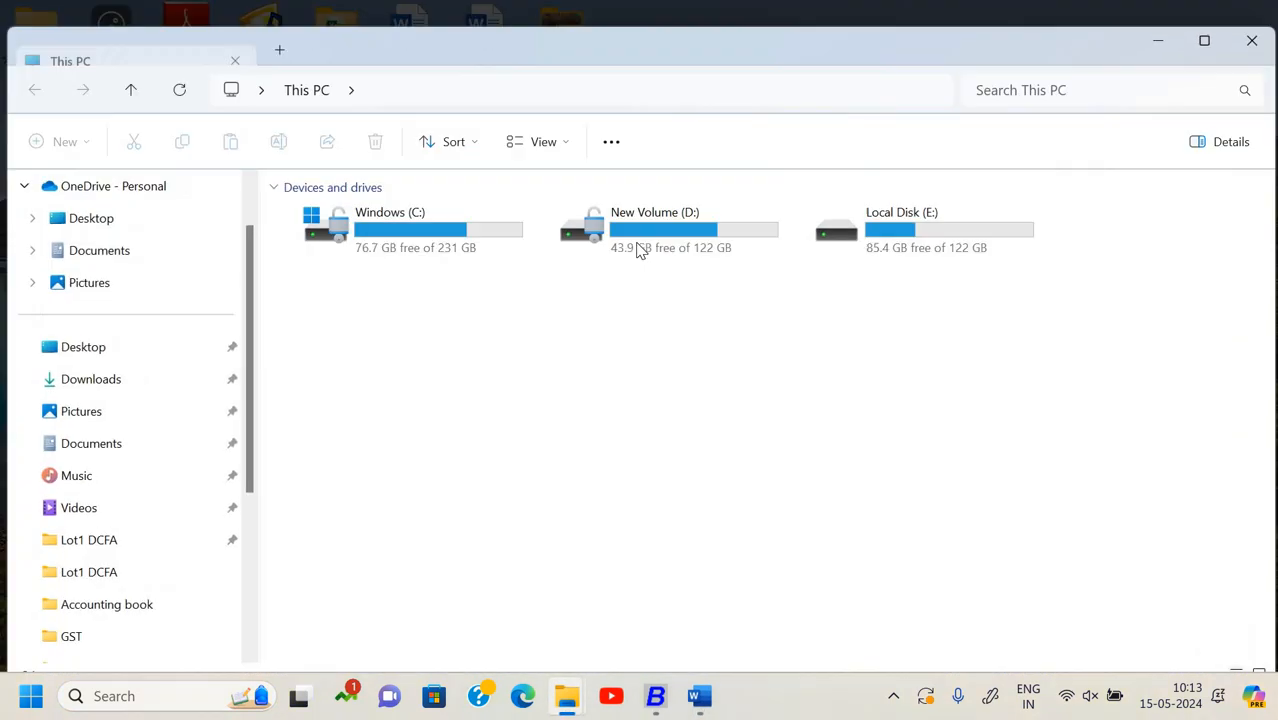
pyautogui.doubleClick(640, 250)
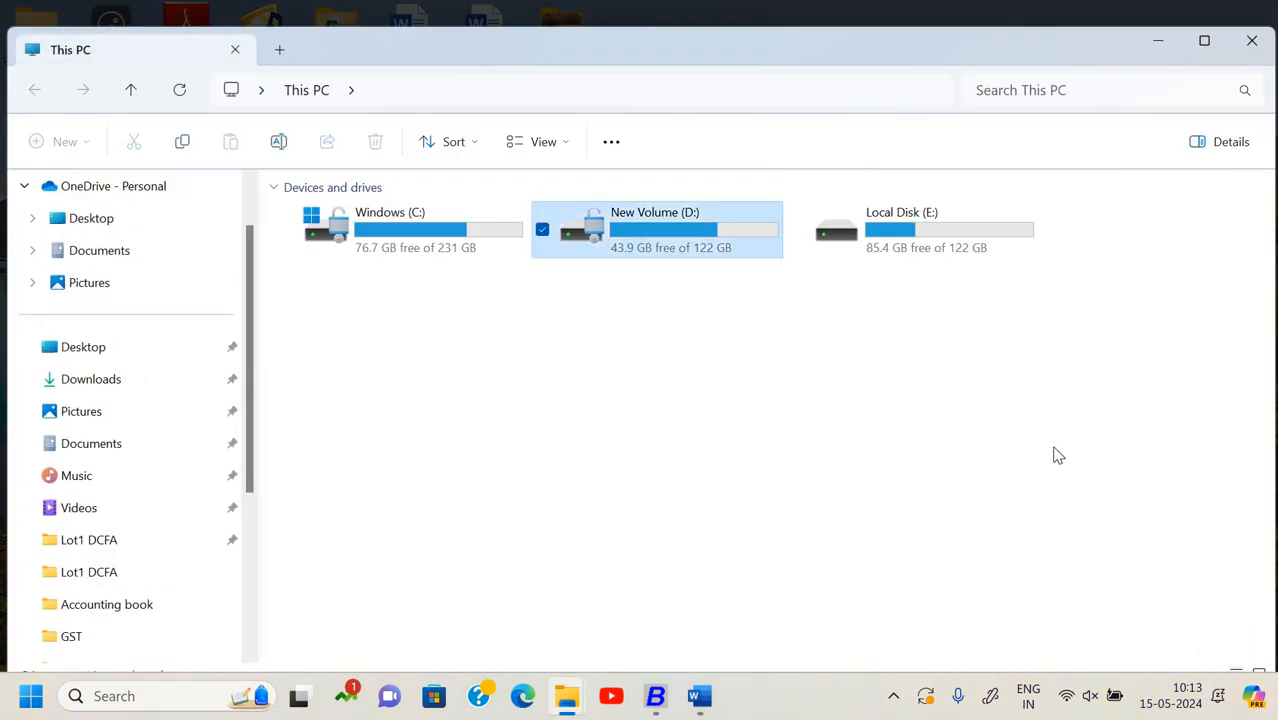
pyautogui.hotkey('ctrl', 'shift', 'n')
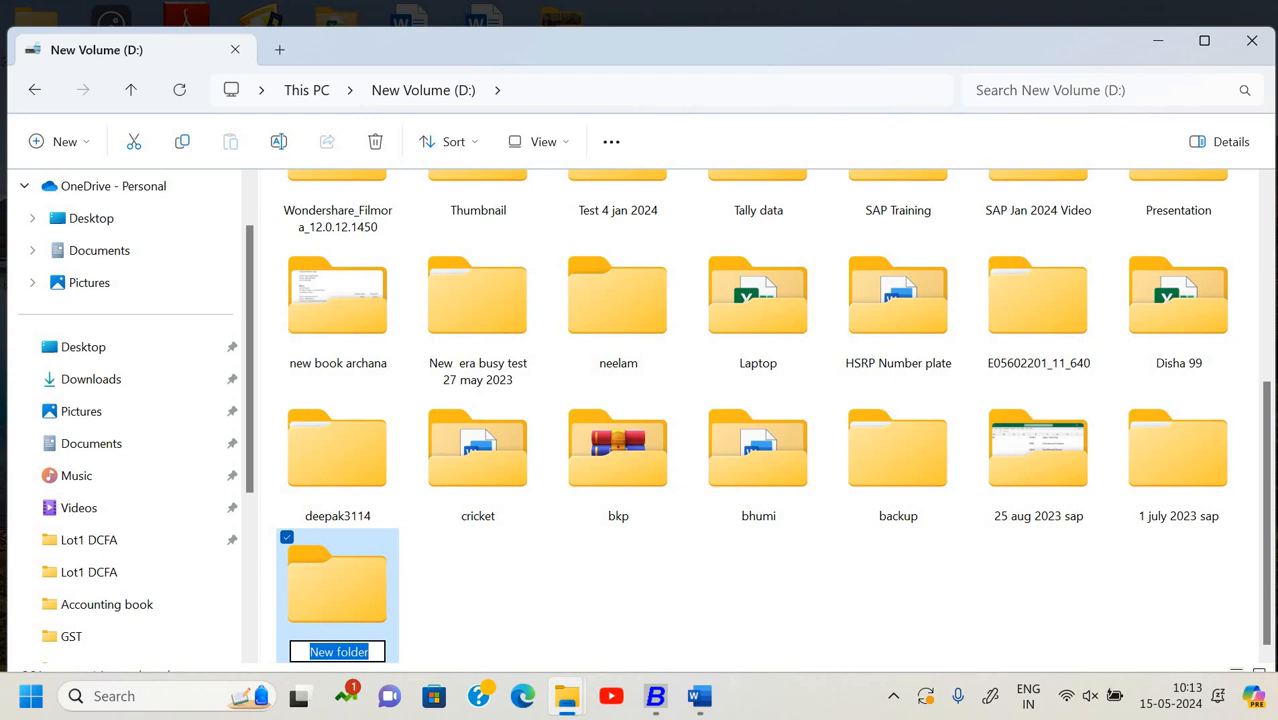
pyautogui.write('Chelsi')
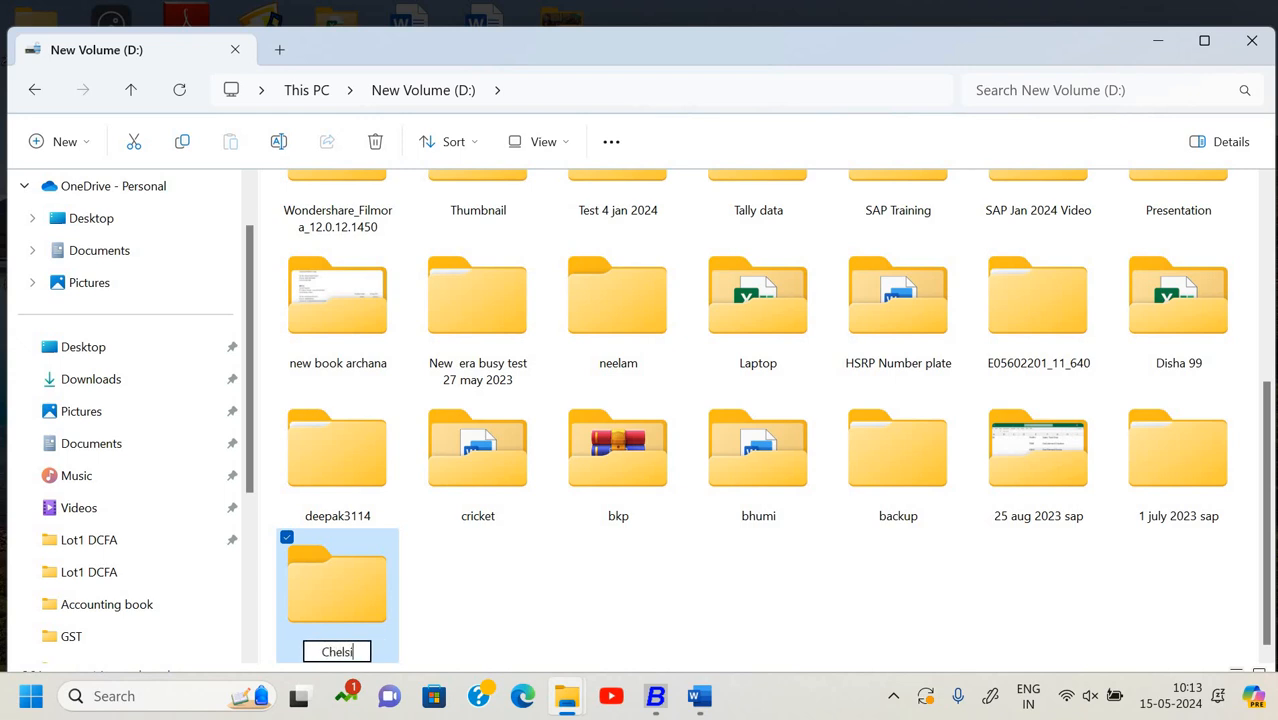
pyautogui.write(' Busy ')
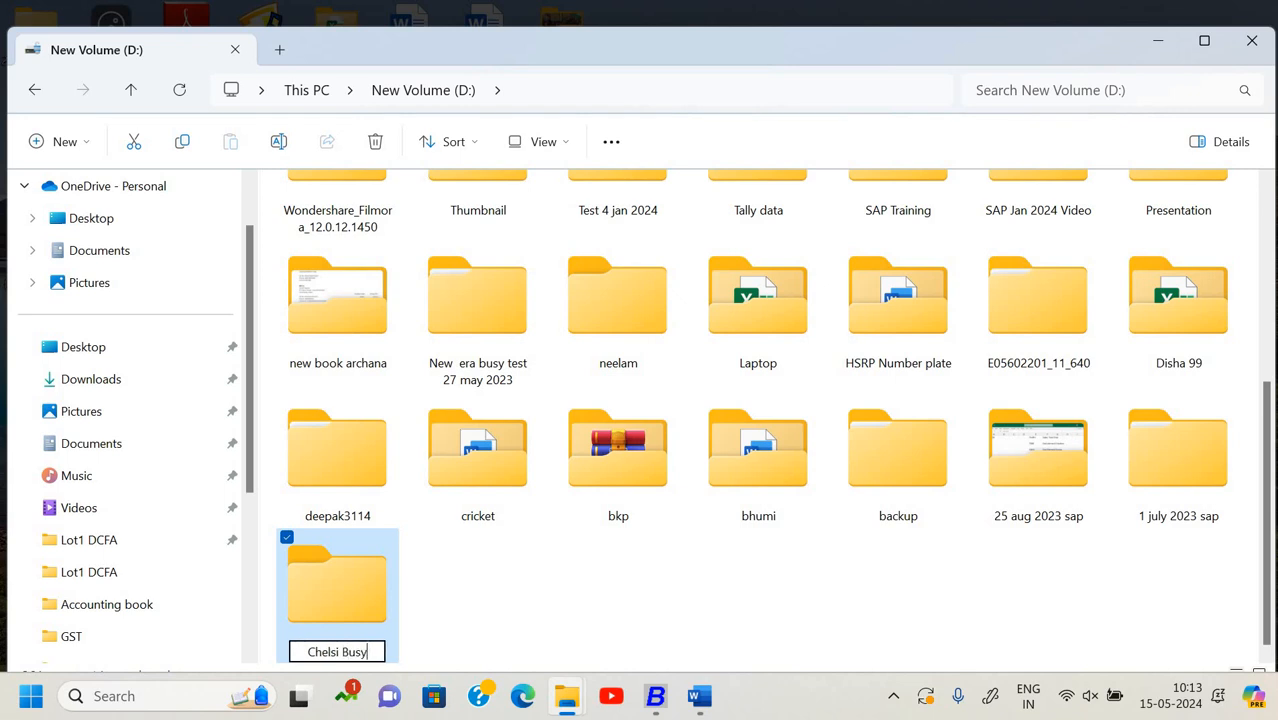
pyautogui.write('Back')
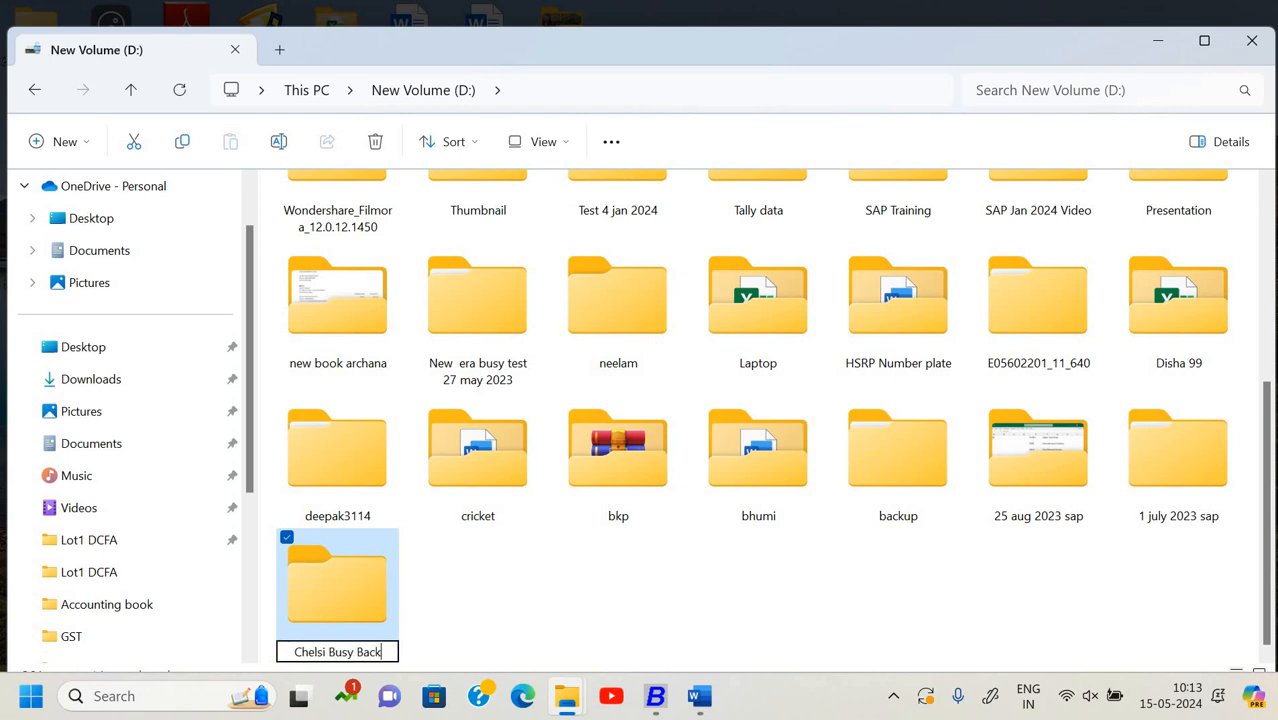
pyautogui.write('up')
pyautogui.press('Return')
pyautogui.press('Return')
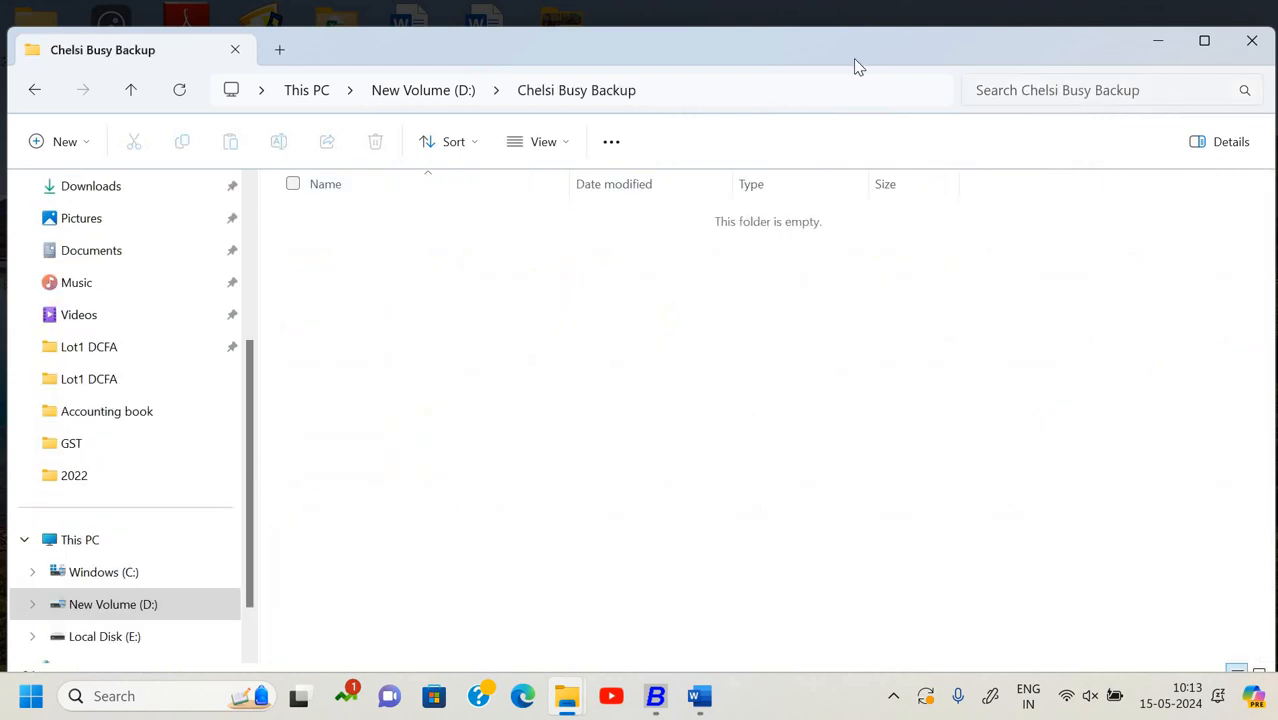
pyautogui.click(580, 688)
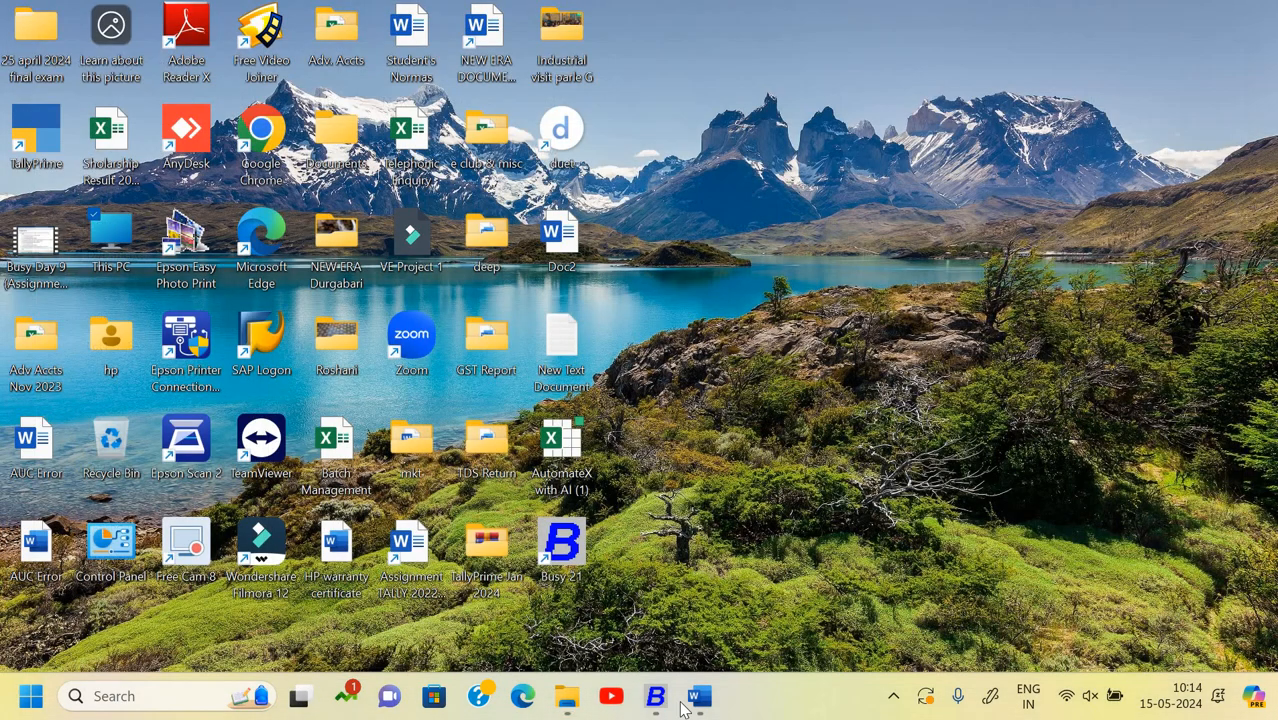
# - Start a data backup of Signotech System - Chelsi, logging in with the company's user name and password
pyautogui.click(656, 700)
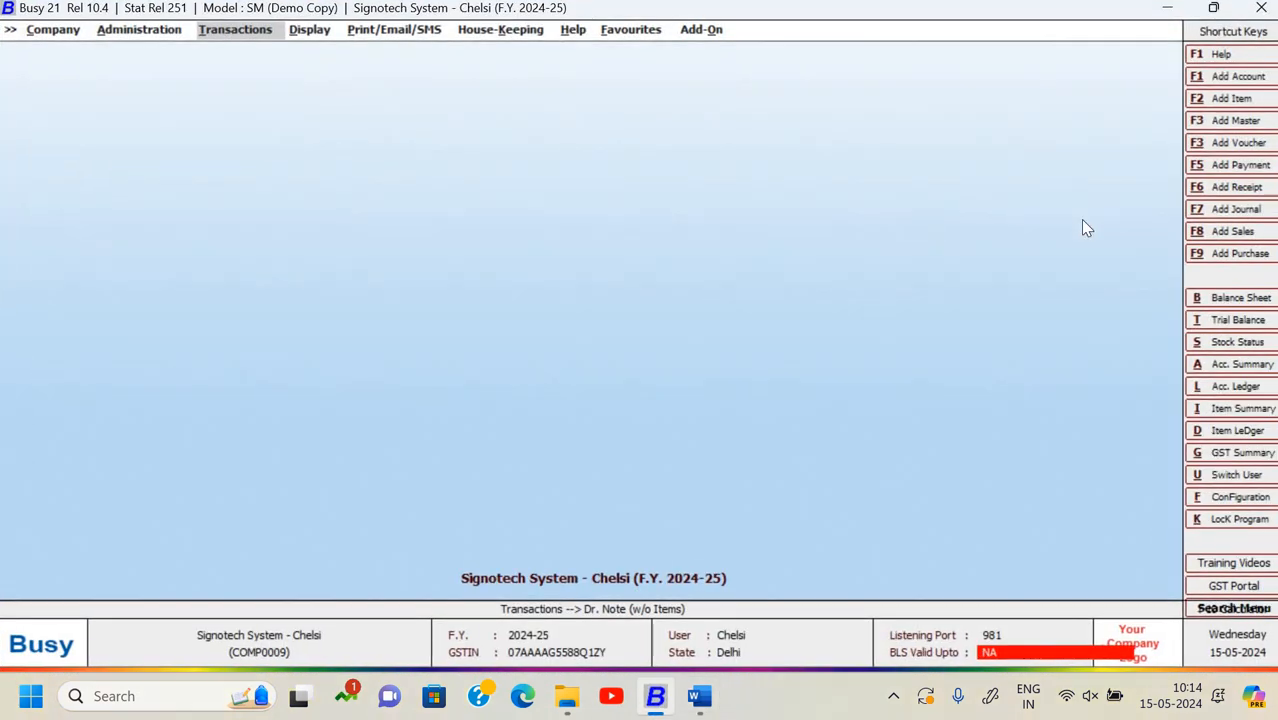
pyautogui.press('Down')
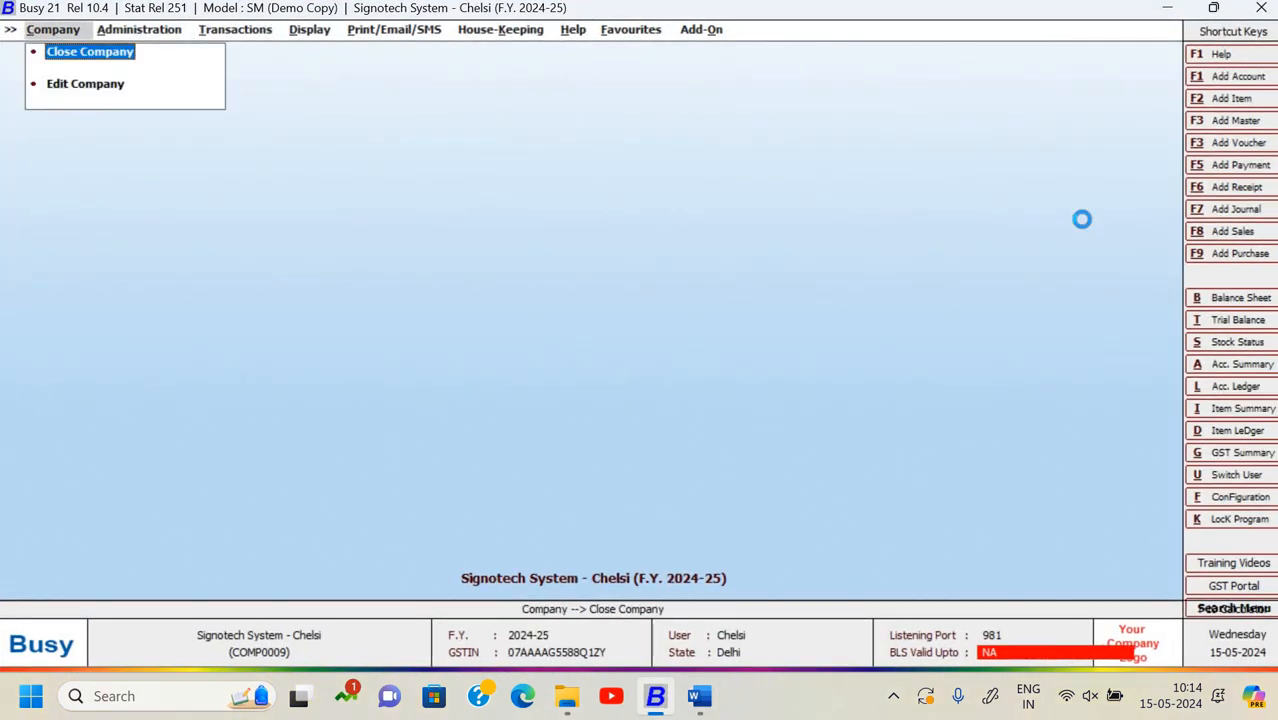
pyautogui.press('Return')
pyautogui.press('Down')
pyautogui.press('Down')
pyautogui.press('Down')
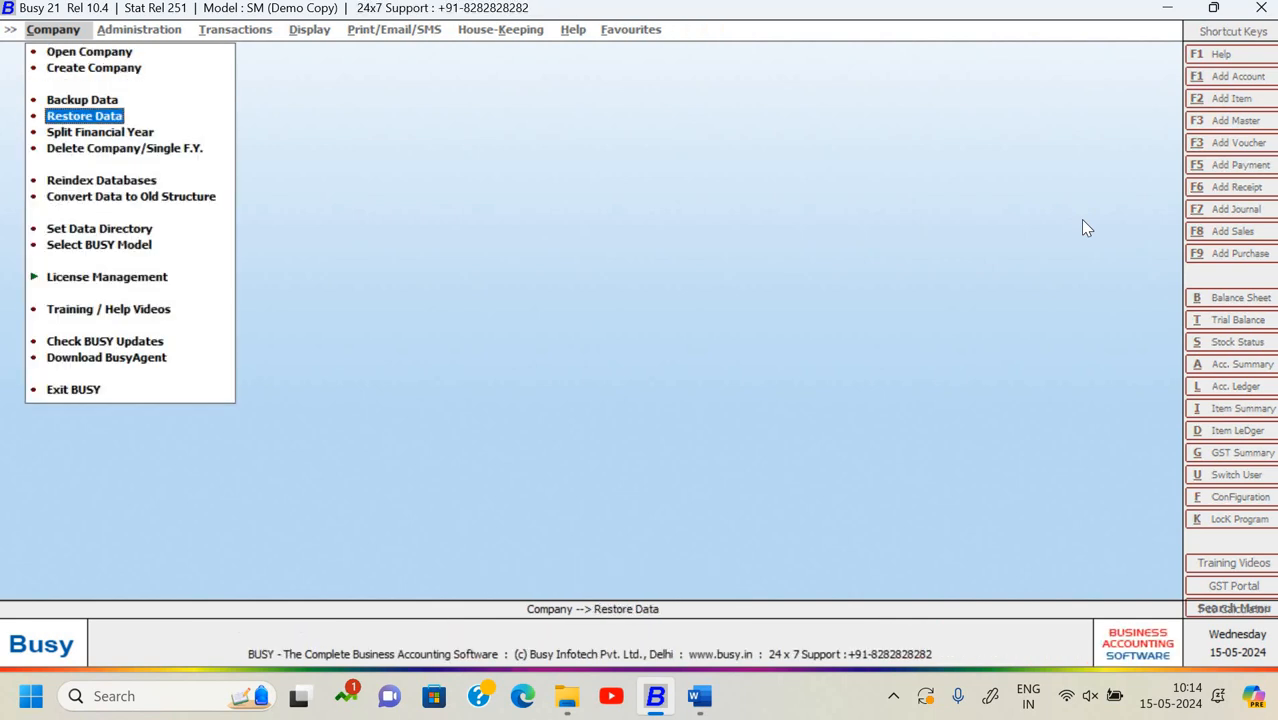
pyautogui.press('Up')
pyautogui.press('Return')
pyautogui.press('Down')
pyautogui.press('Down')
pyautogui.press('Down')
pyautogui.press('Down')
pyautogui.press('Down')
pyautogui.press('Down')
pyautogui.press('Down')
pyautogui.press('Down')
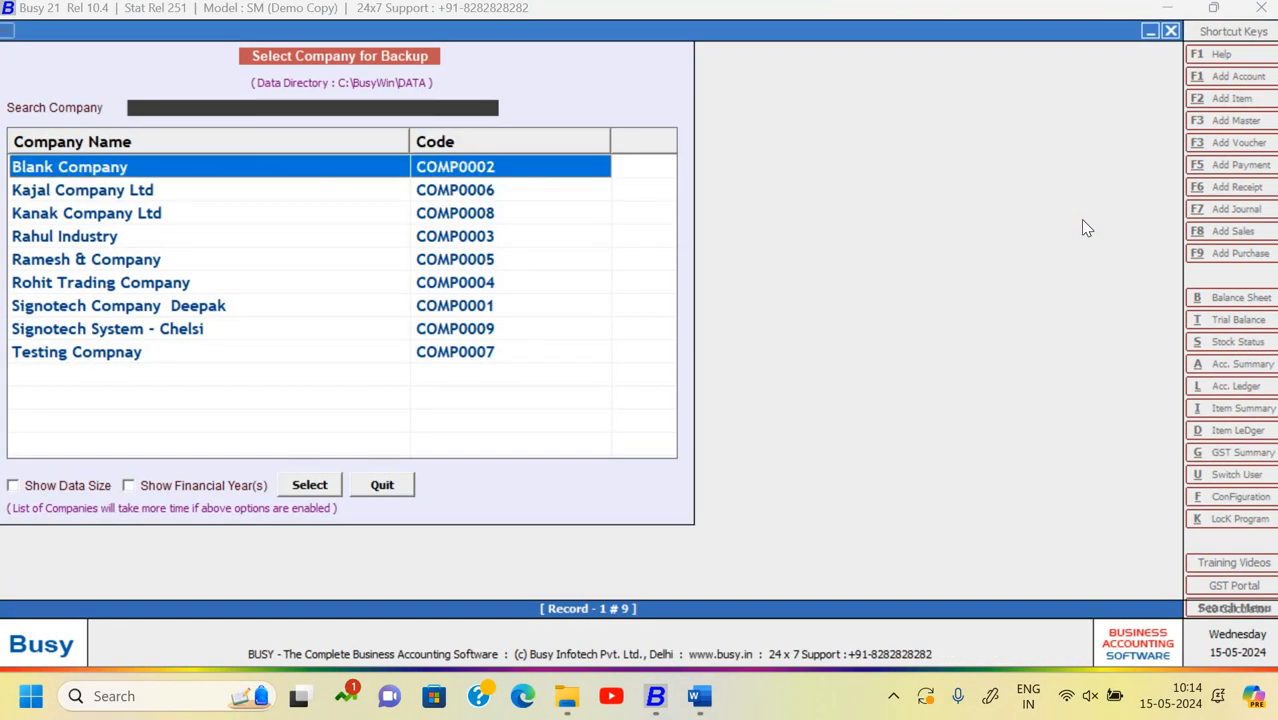
pyautogui.press('Return')
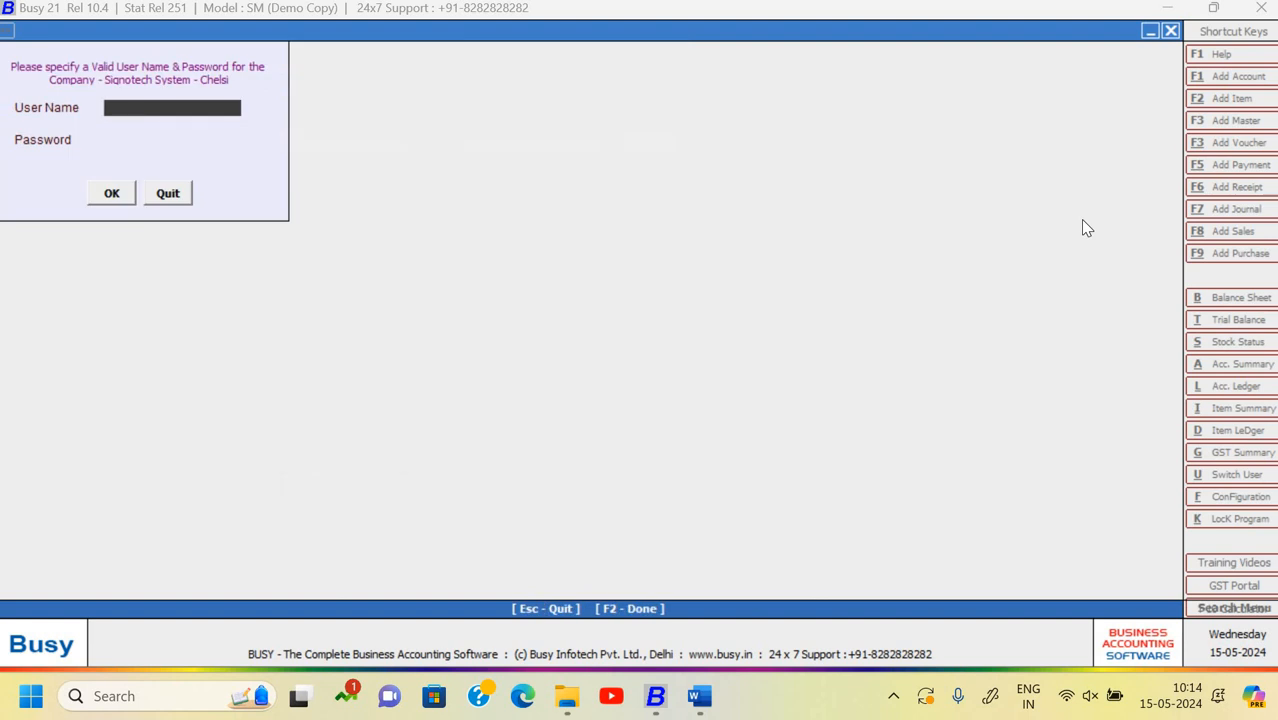
pyautogui.write('Chelsi')
pyautogui.press('Return')
pyautogui.write('******')
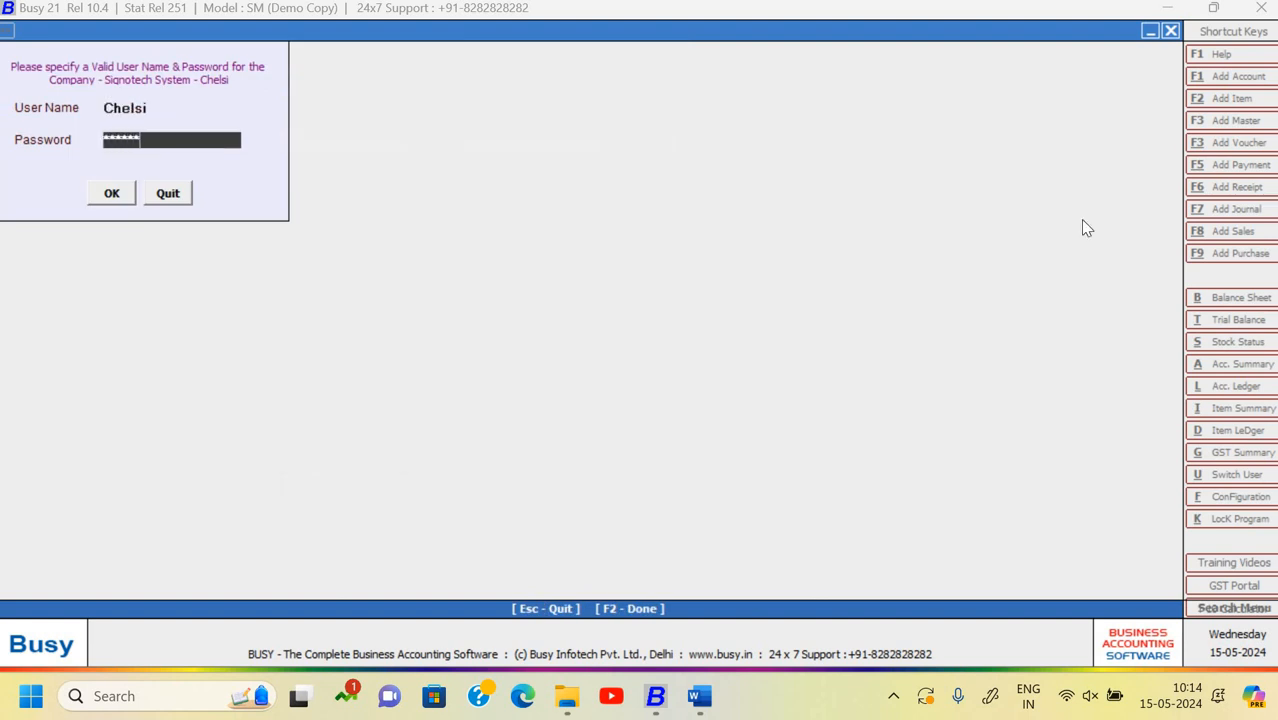
pyautogui.press('Return')
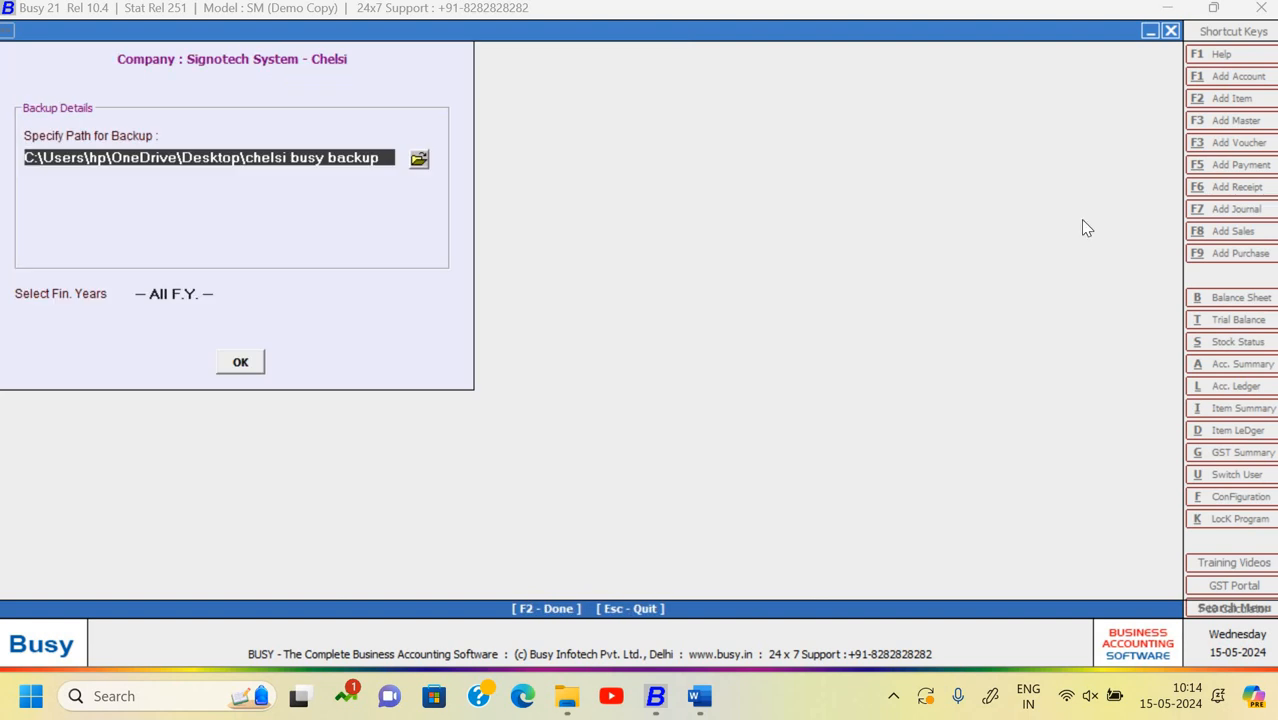
# - Back up all financial years to D:\Chelsi Busy Backup and close the backup window
pyautogui.click(421, 163)
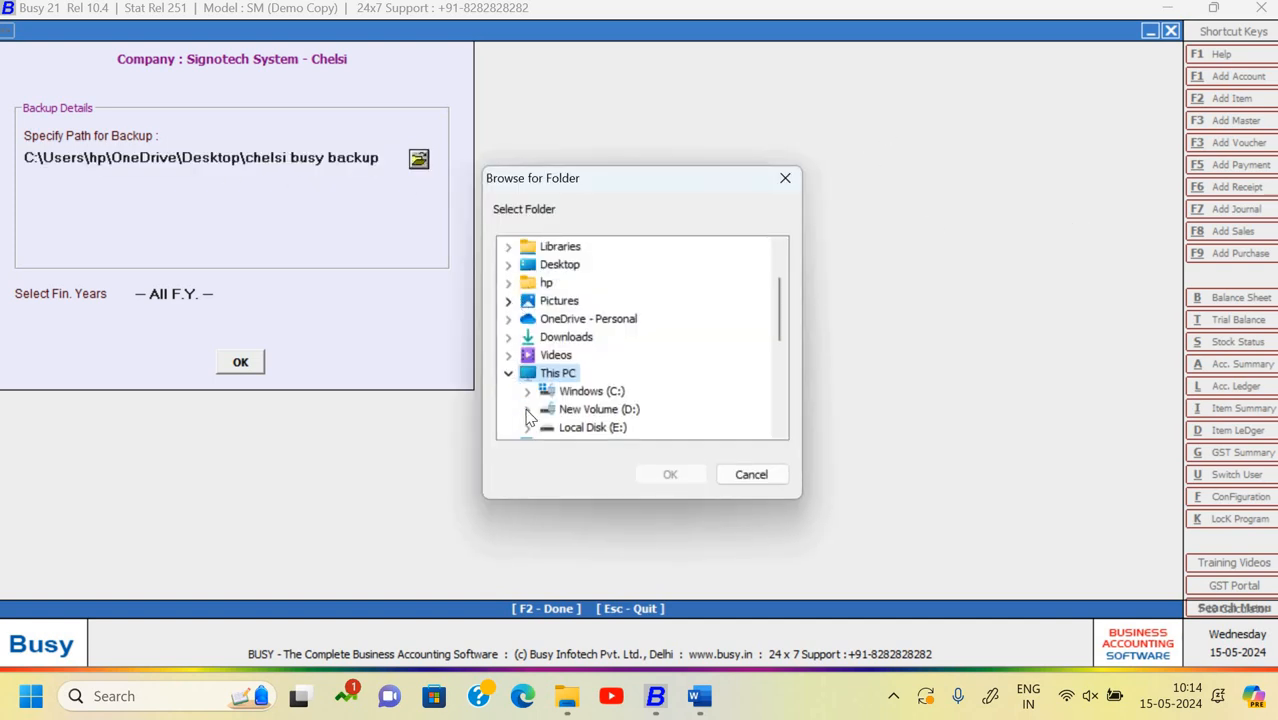
pyautogui.click(527, 409)
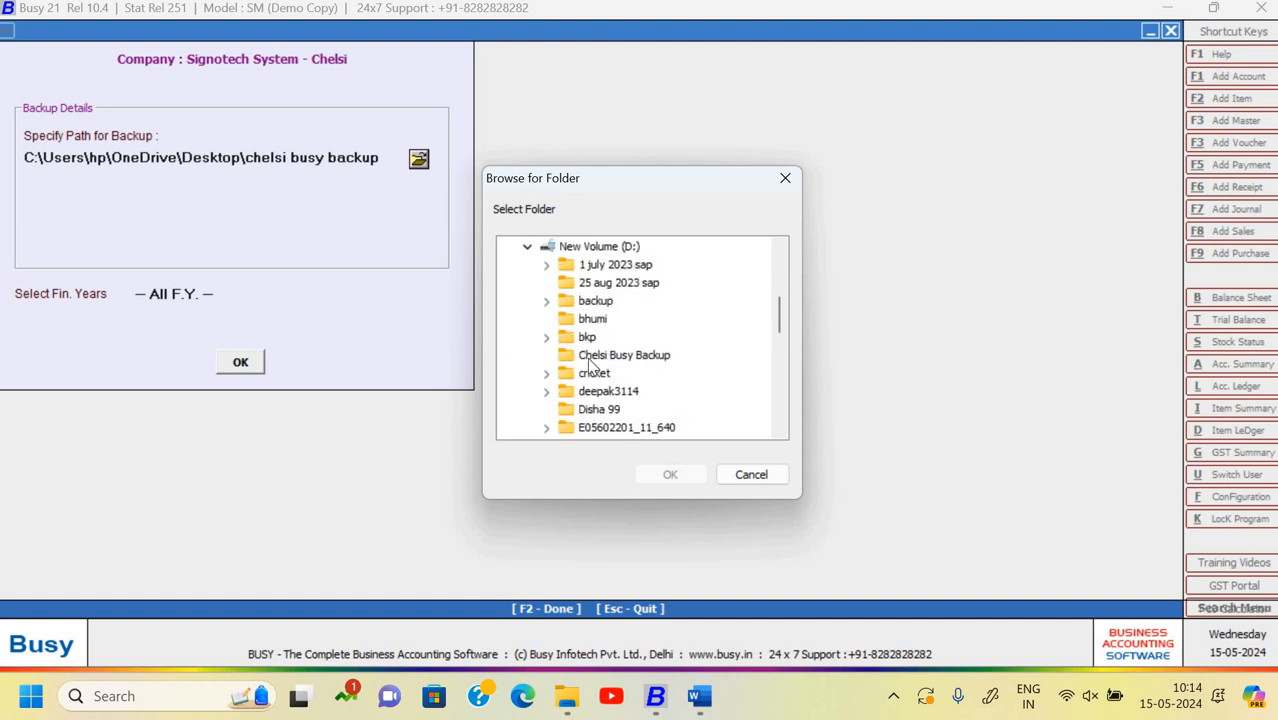
pyautogui.click(633, 362)
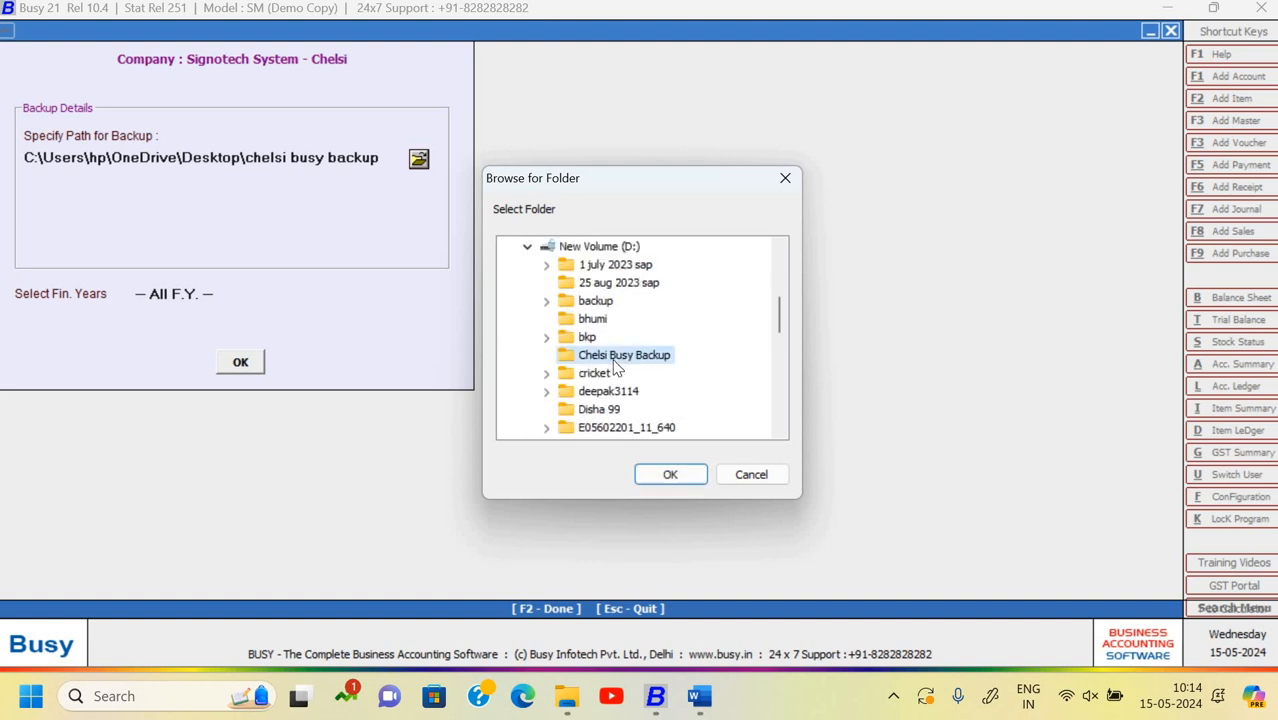
pyautogui.click(673, 480)
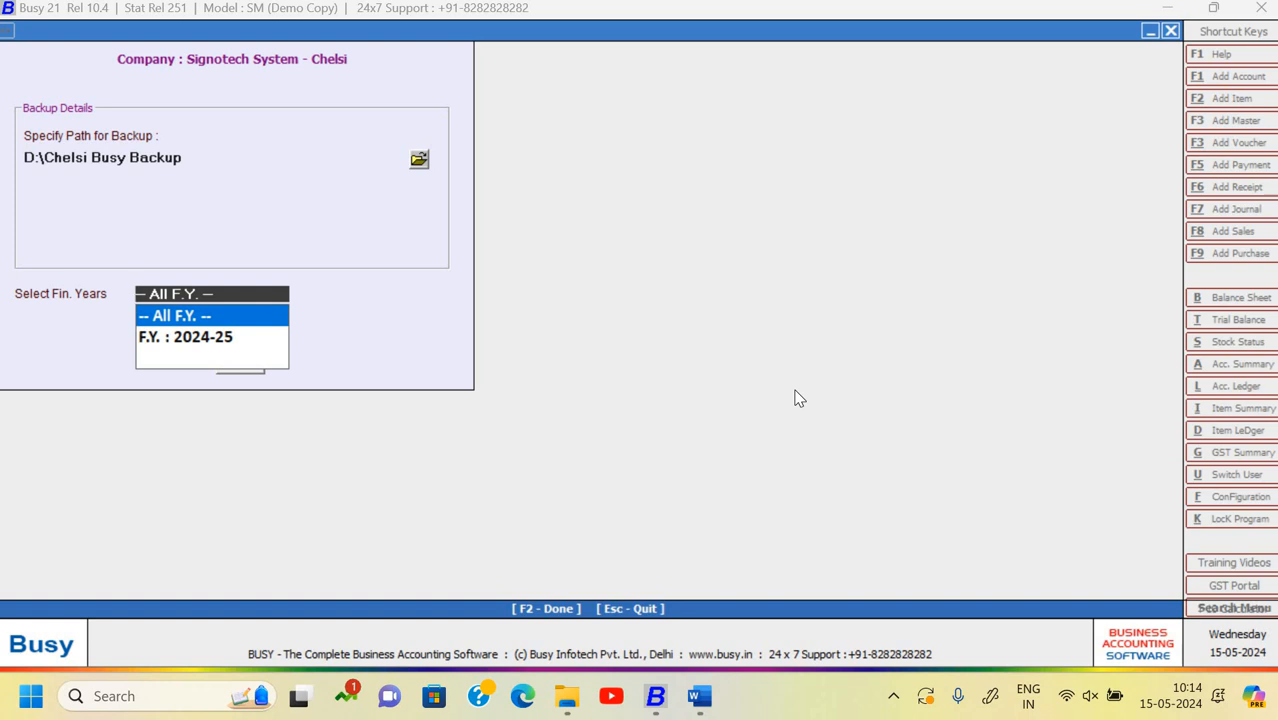
pyautogui.press('Return')
pyautogui.press('Return')
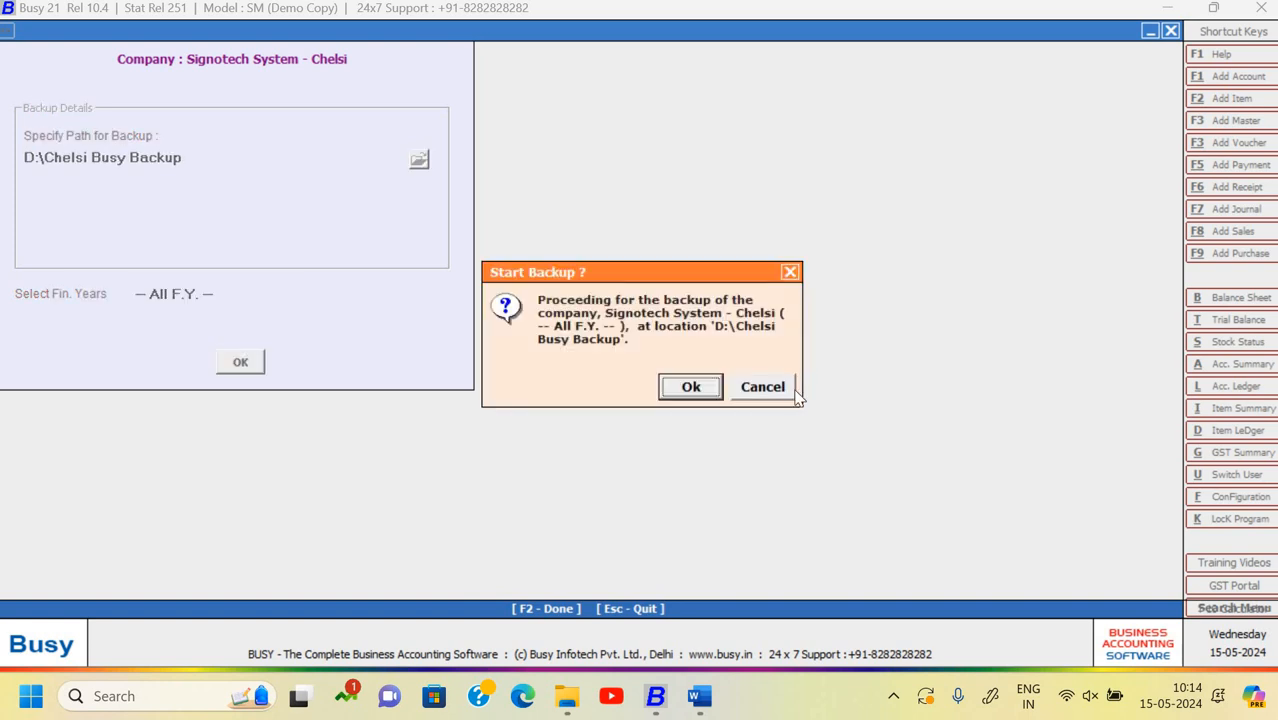
pyautogui.press('Return')
pyautogui.press('Left')
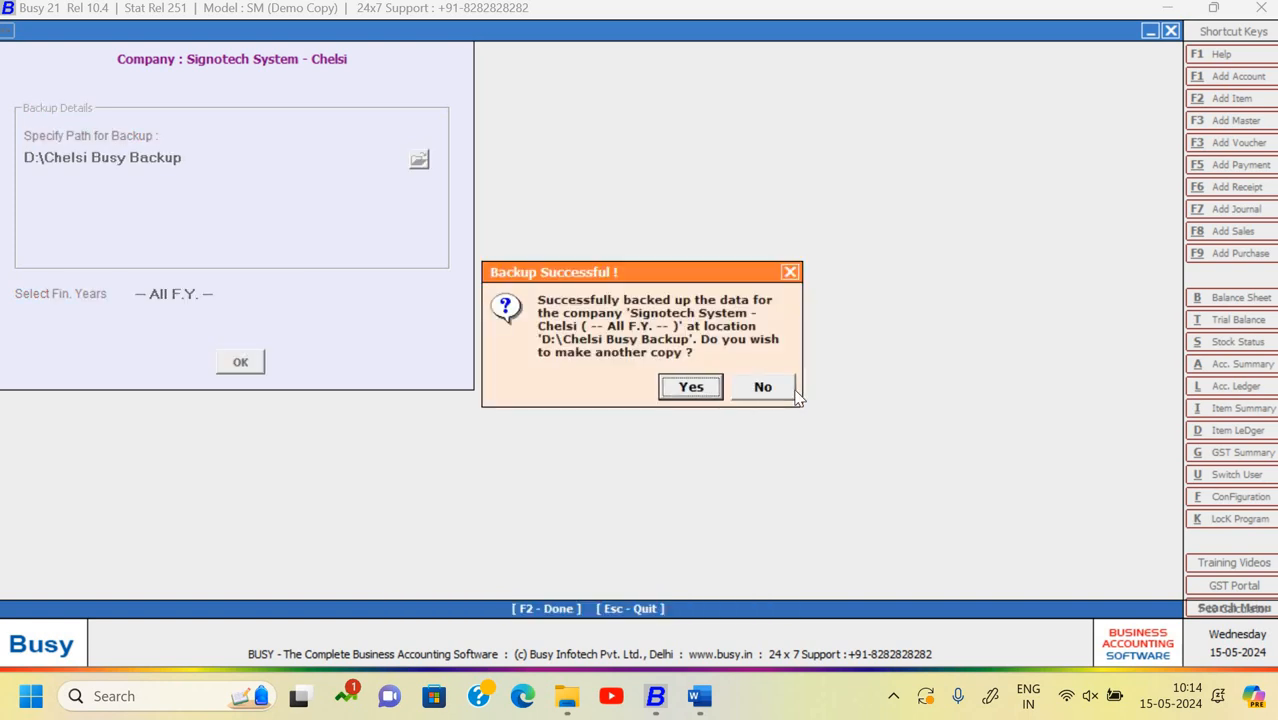
pyautogui.press('Return')
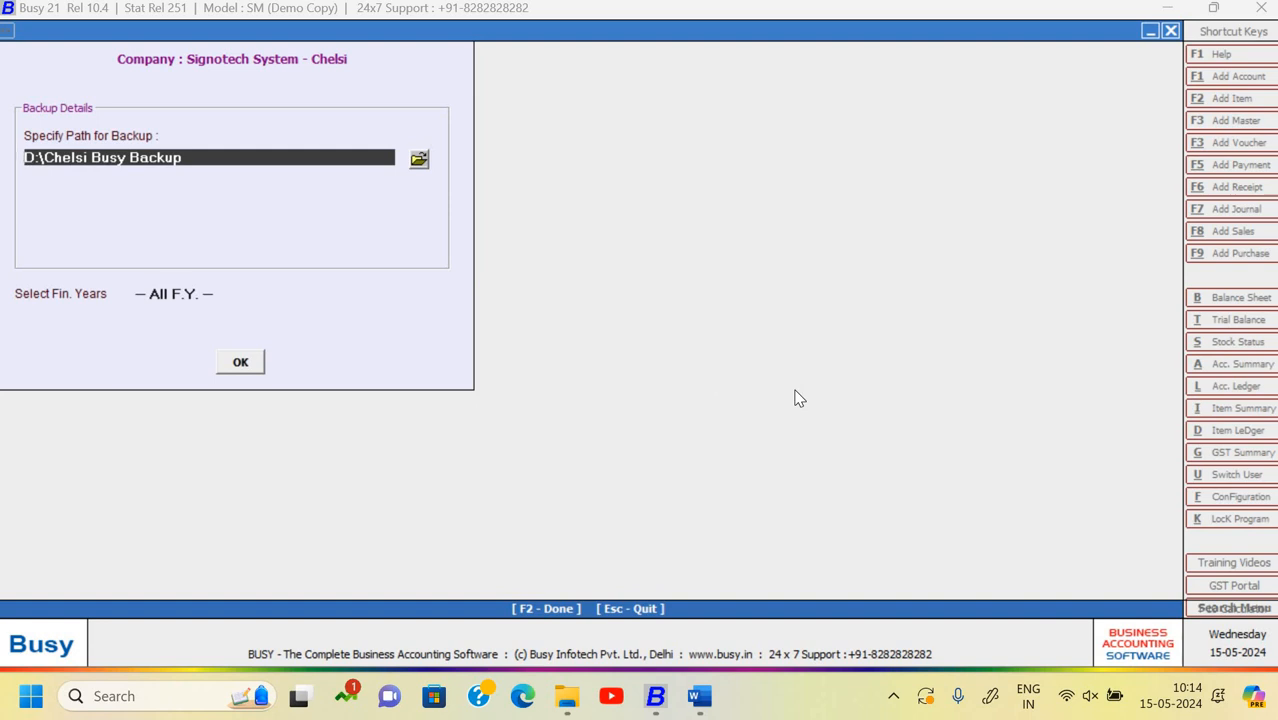
pyautogui.press('Escape')
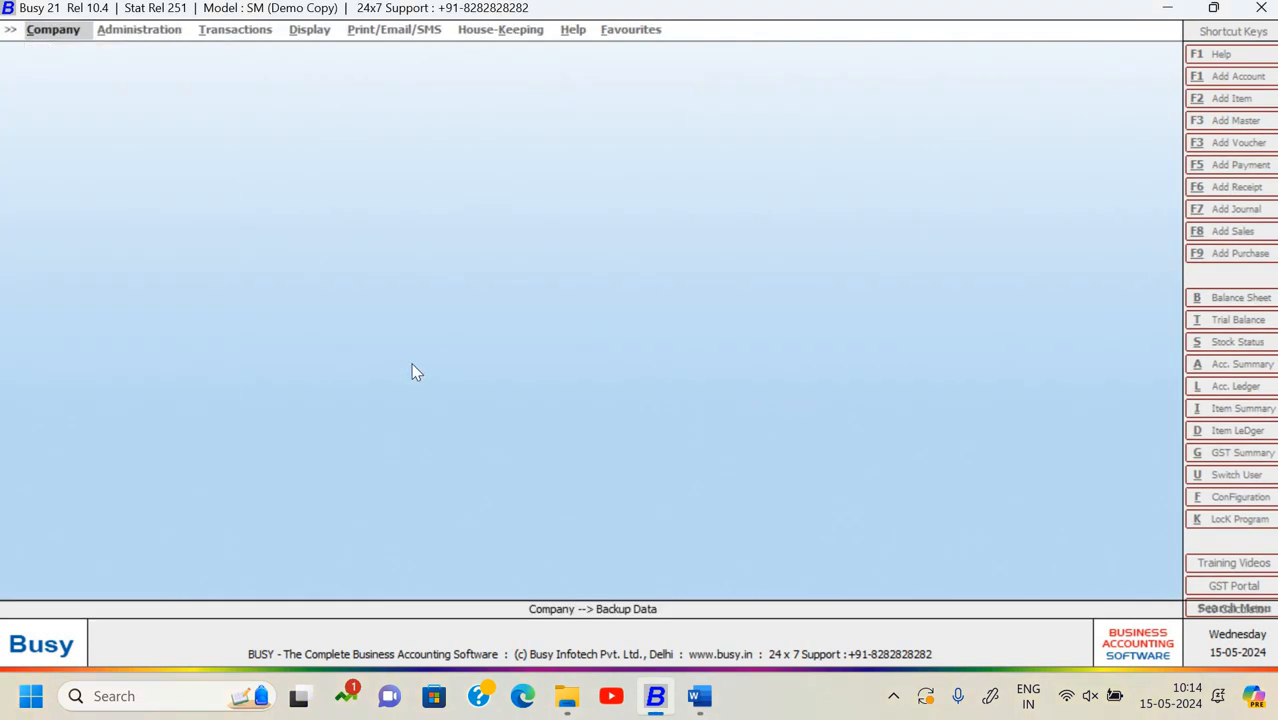
pyautogui.press('super+d')
pyautogui.doubleClick(112, 240)
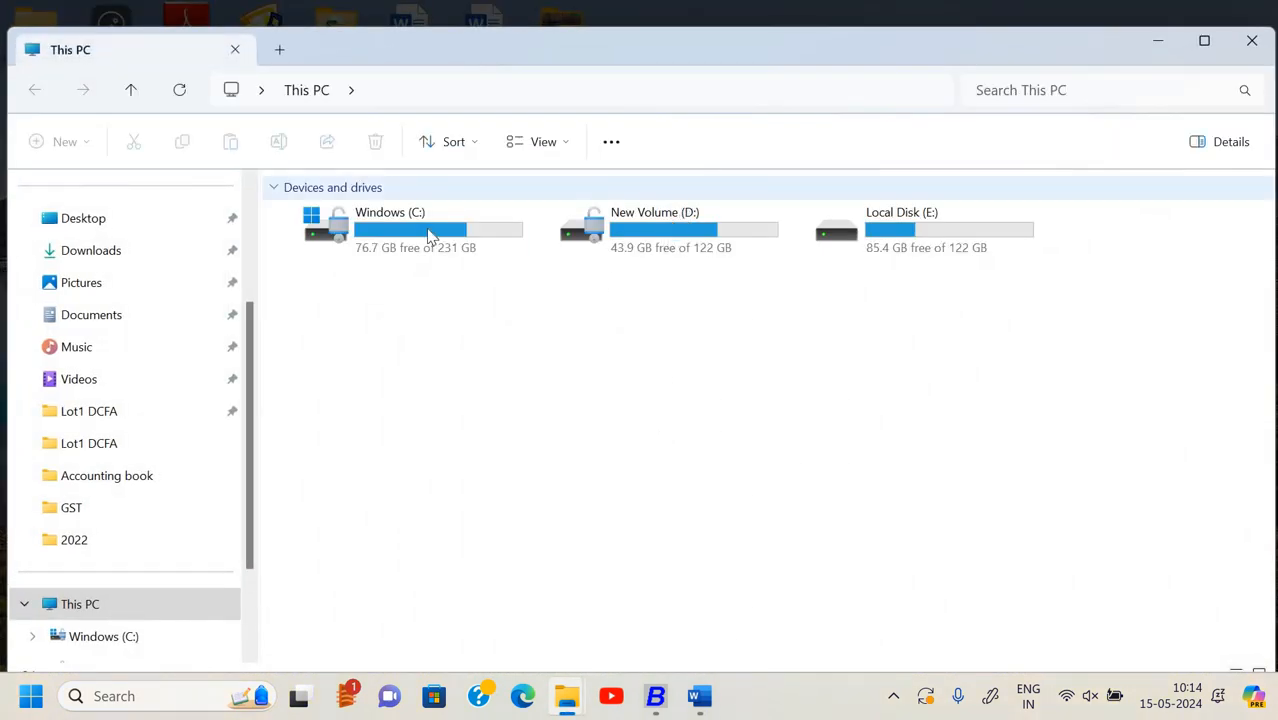
pyautogui.click(392, 192)
pyautogui.doubleClick(690, 240)
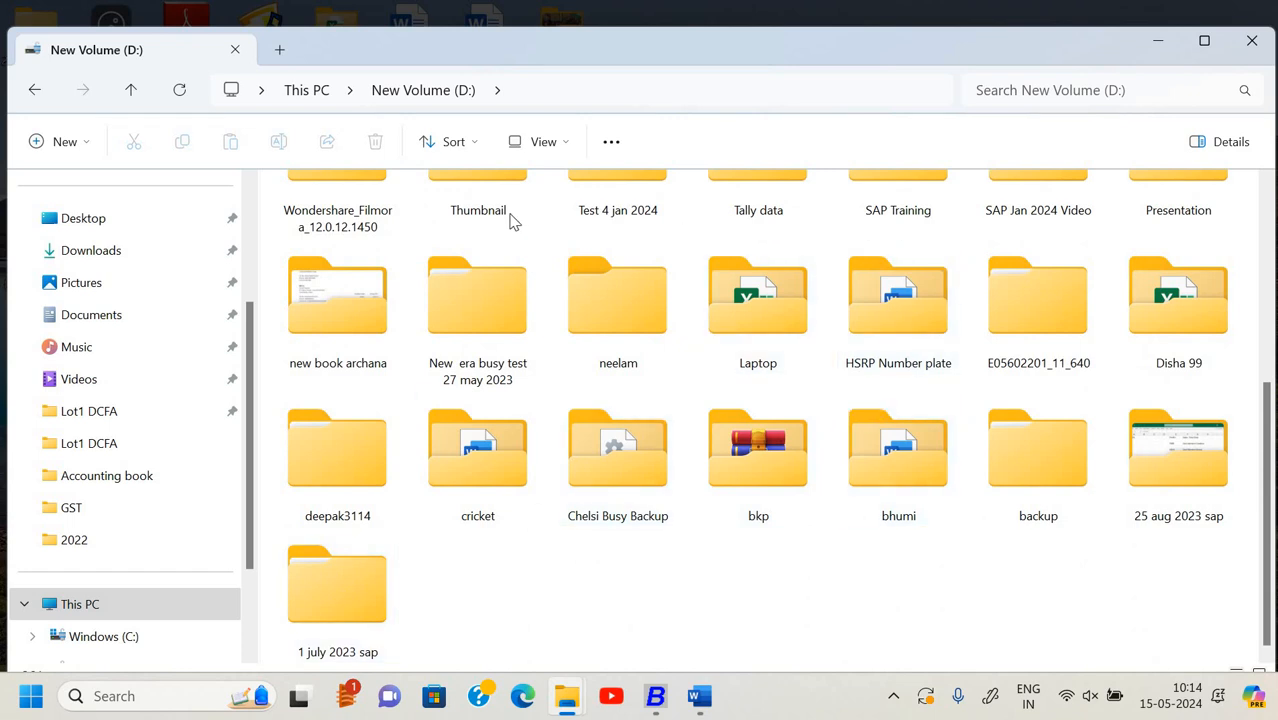
pyautogui.scroll(2, 513, 220)
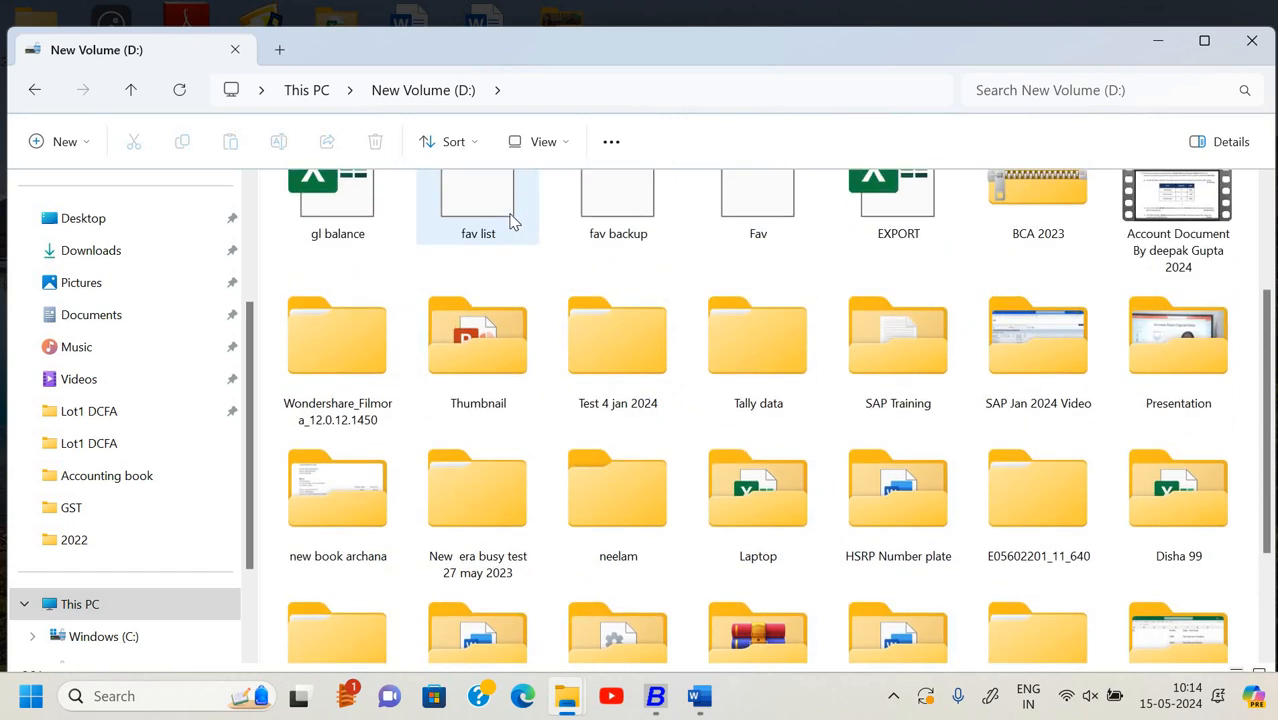
pyautogui.scroll(-1, 578, 285)
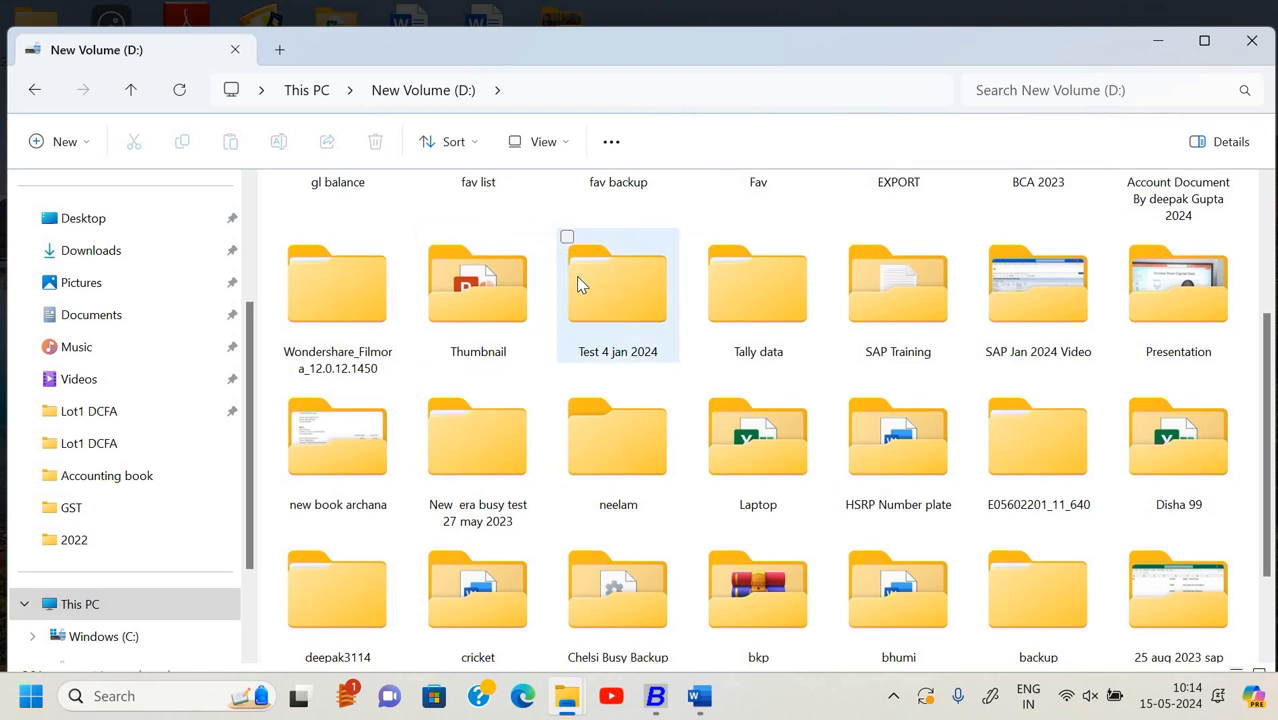
pyautogui.click(578, 285)
pyautogui.scroll(-2, 576, 276)
pyautogui.click(536, 425)
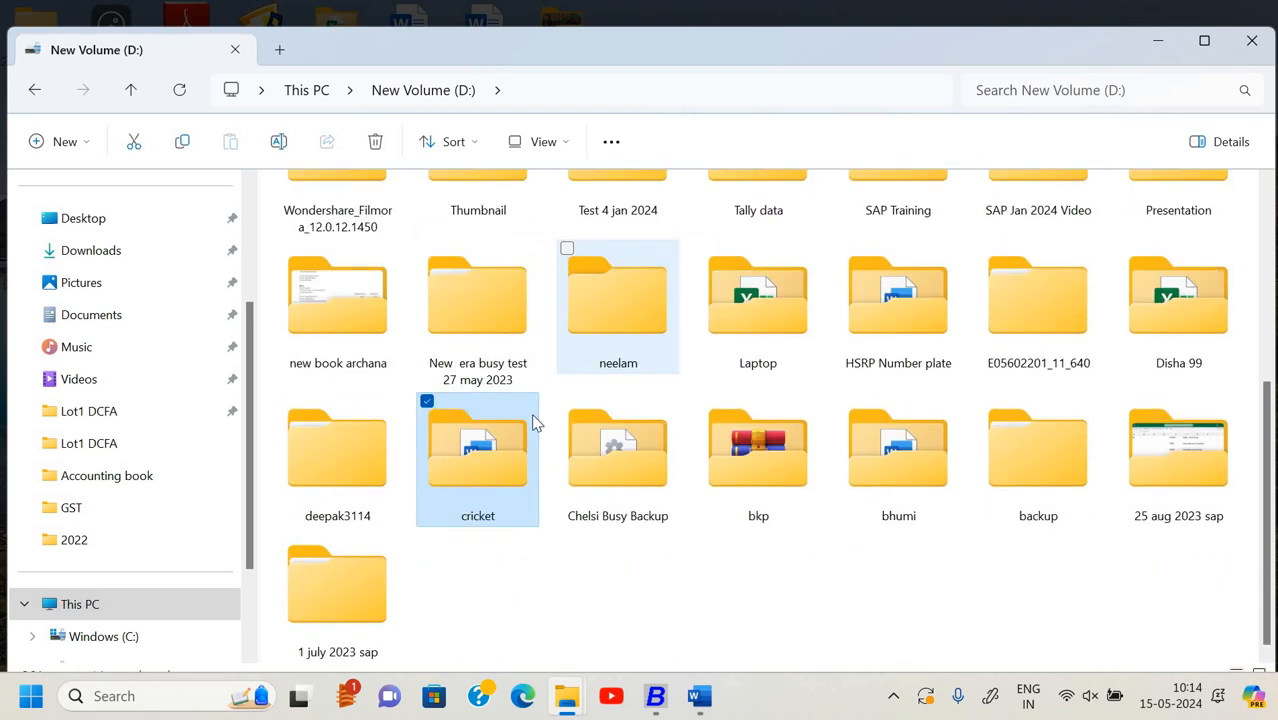
pyautogui.doubleClick(610, 470)
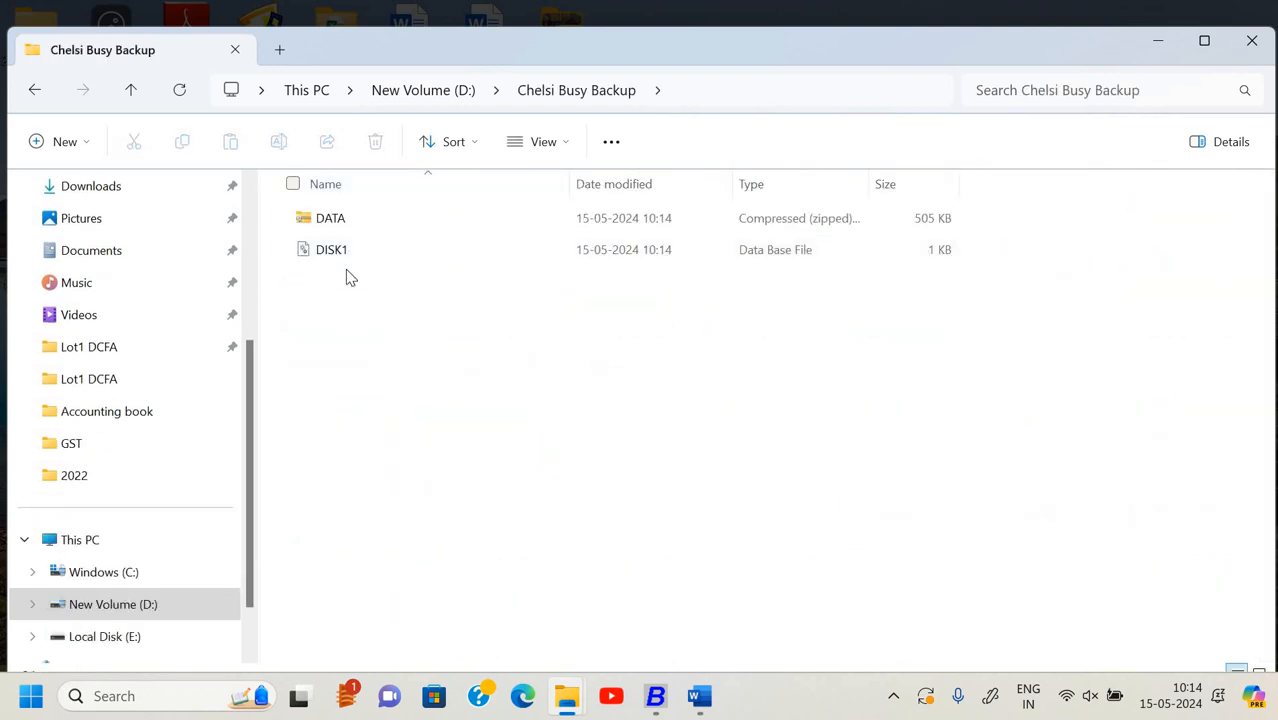
pyautogui.click(1253, 42)
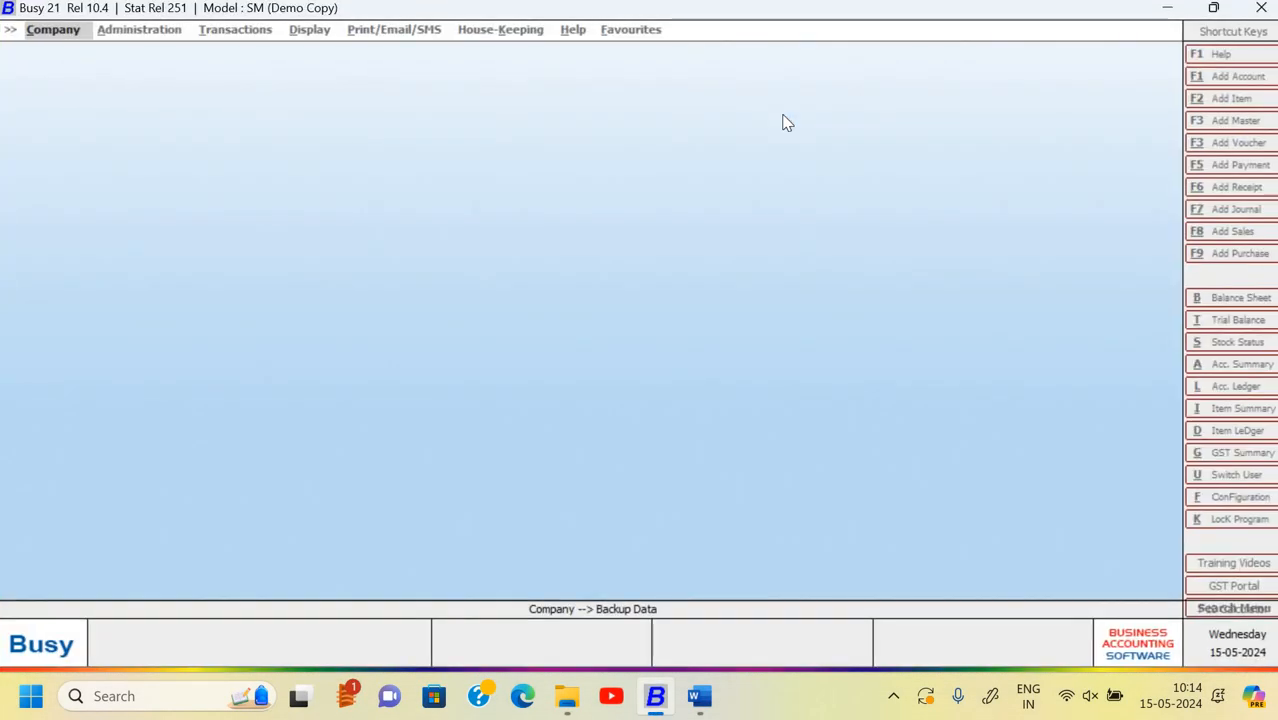
# - Reread the assignment in Word, then return to Busy 21 and open the Company menu
pyautogui.hotkey('alt', 'Tab')
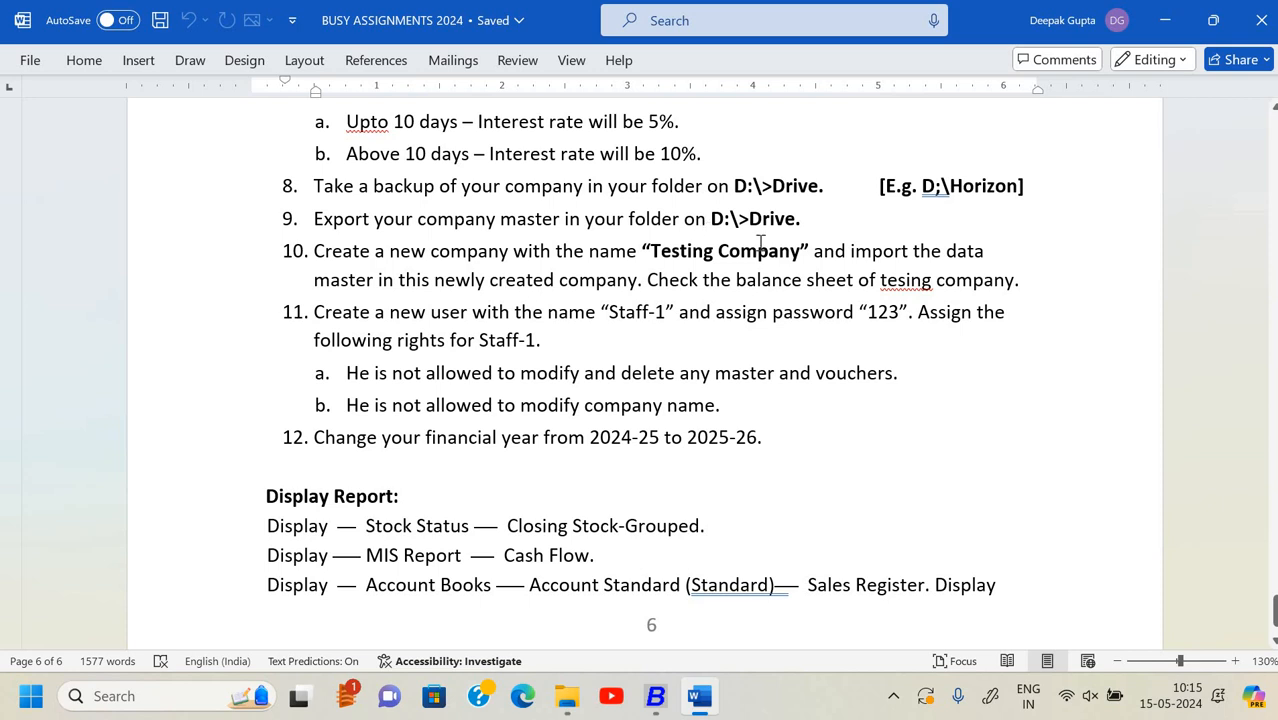
pyautogui.hotkey('alt', 'Tab')
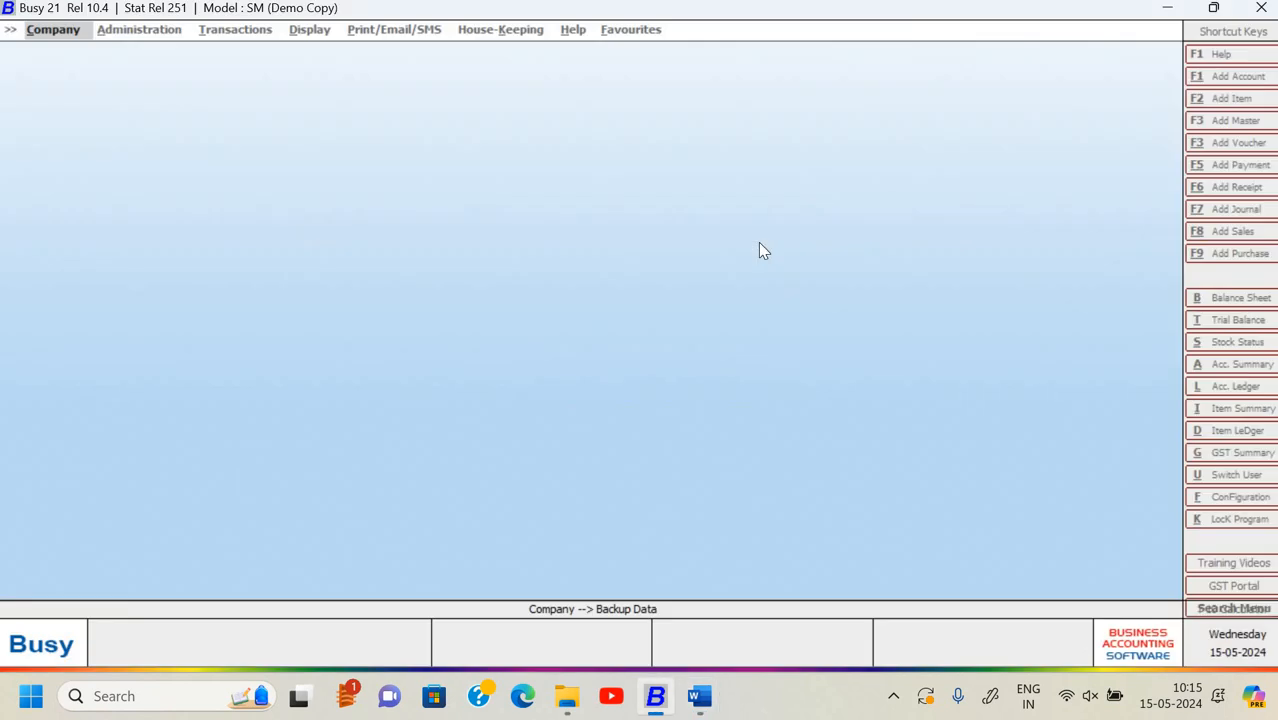
pyautogui.press('Return')
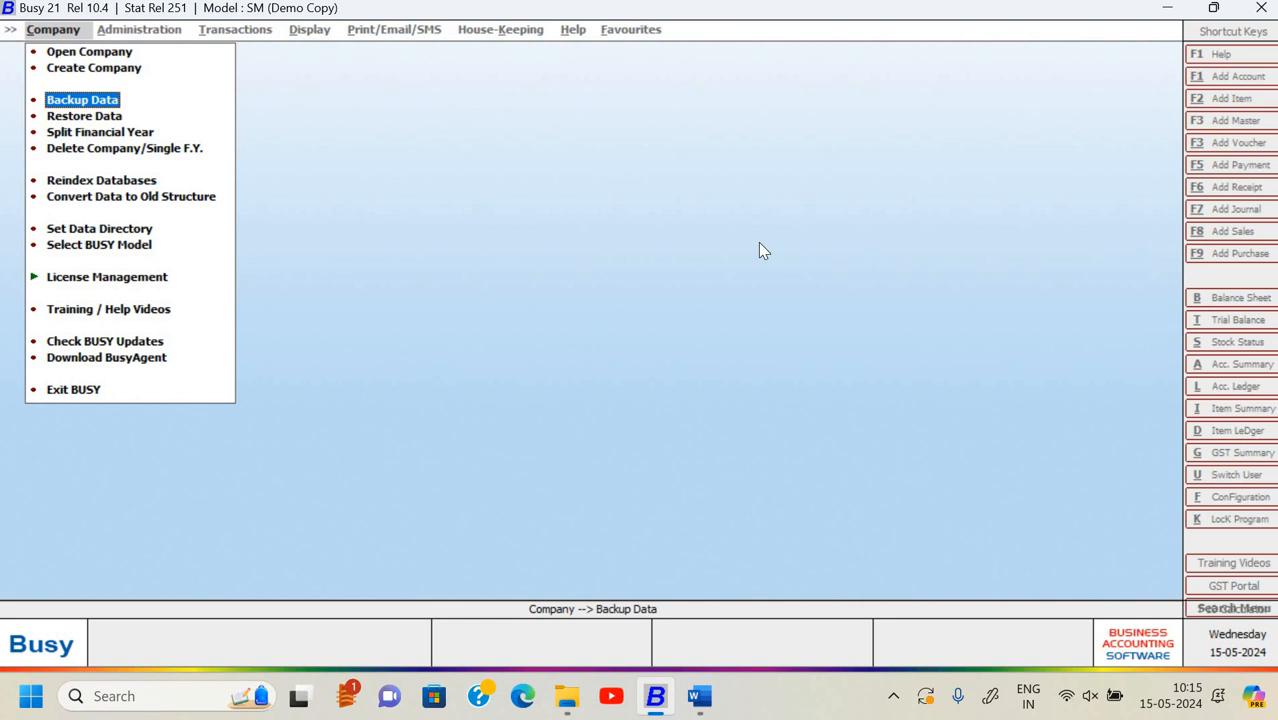
# - Open the Signotech System - Chelsi company and log in with its user name and password
pyautogui.press('Up')
pyautogui.press('Up')
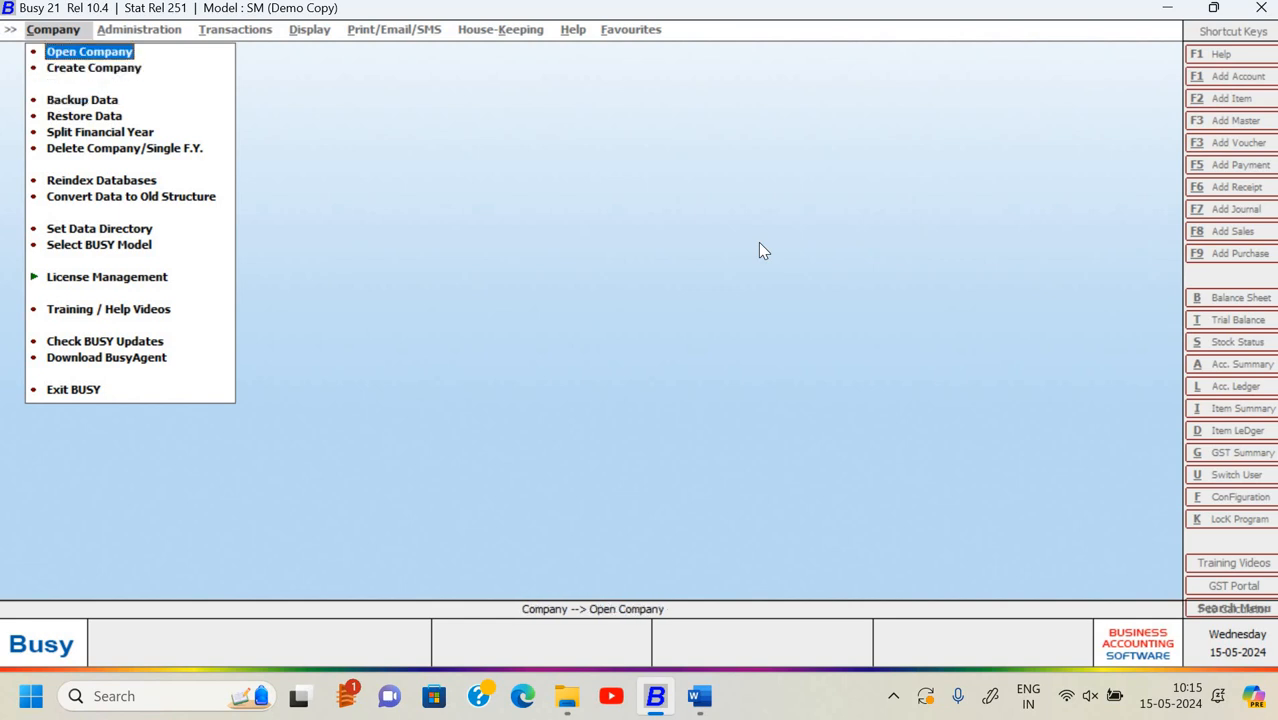
pyautogui.press('Return')
pyautogui.press('Down')
pyautogui.press('Down')
pyautogui.press('Down')
pyautogui.press('Down')
pyautogui.press('Down')
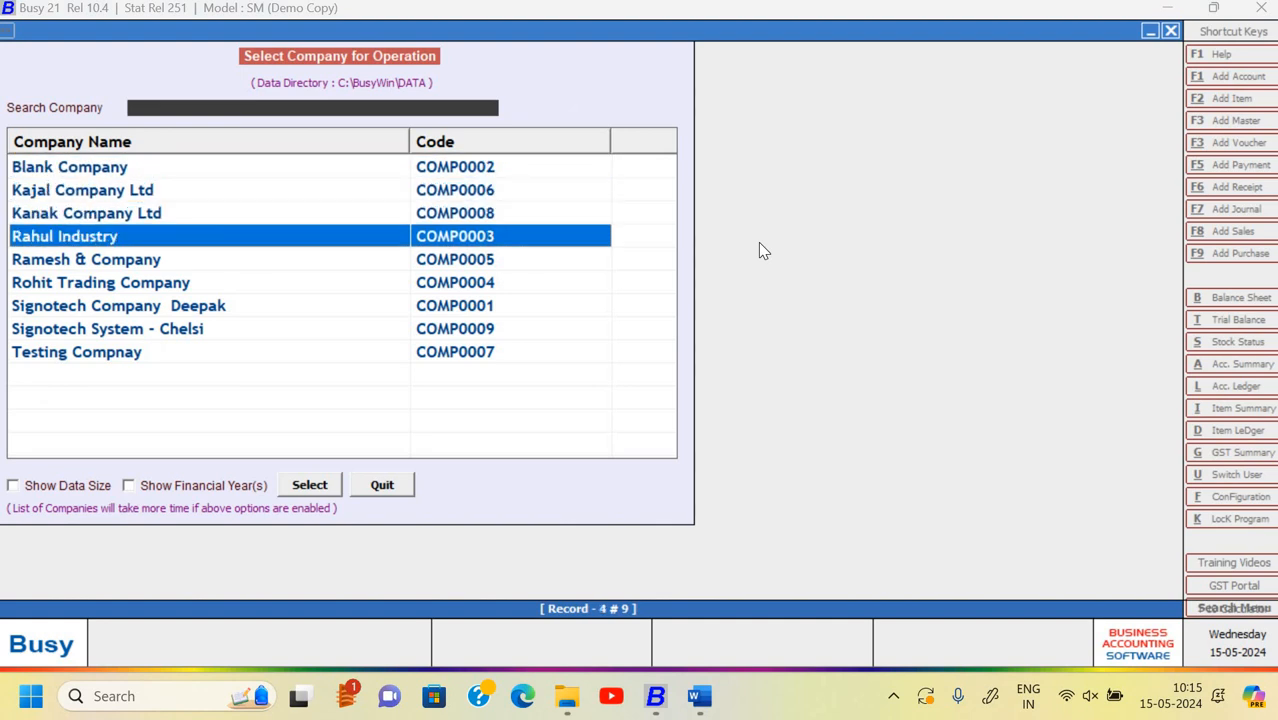
pyautogui.press('Down')
pyautogui.press('Down')
pyautogui.press('Return')
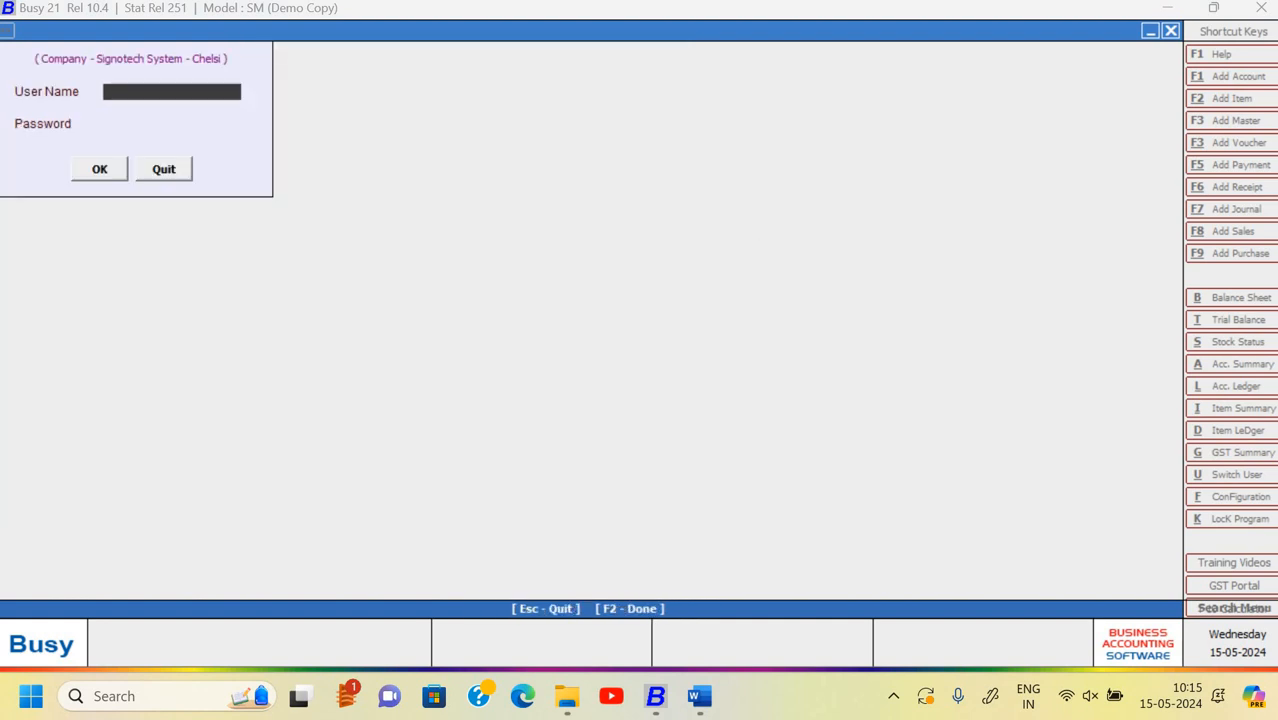
pyautogui.press('Return')
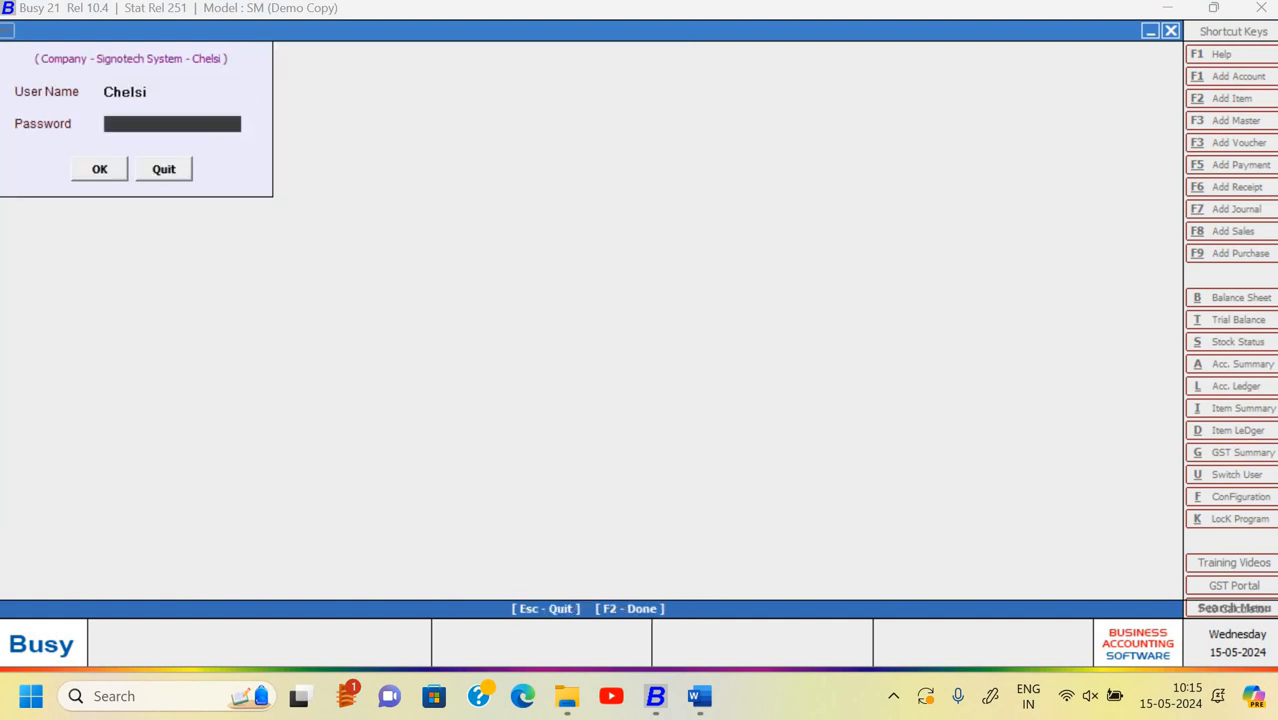
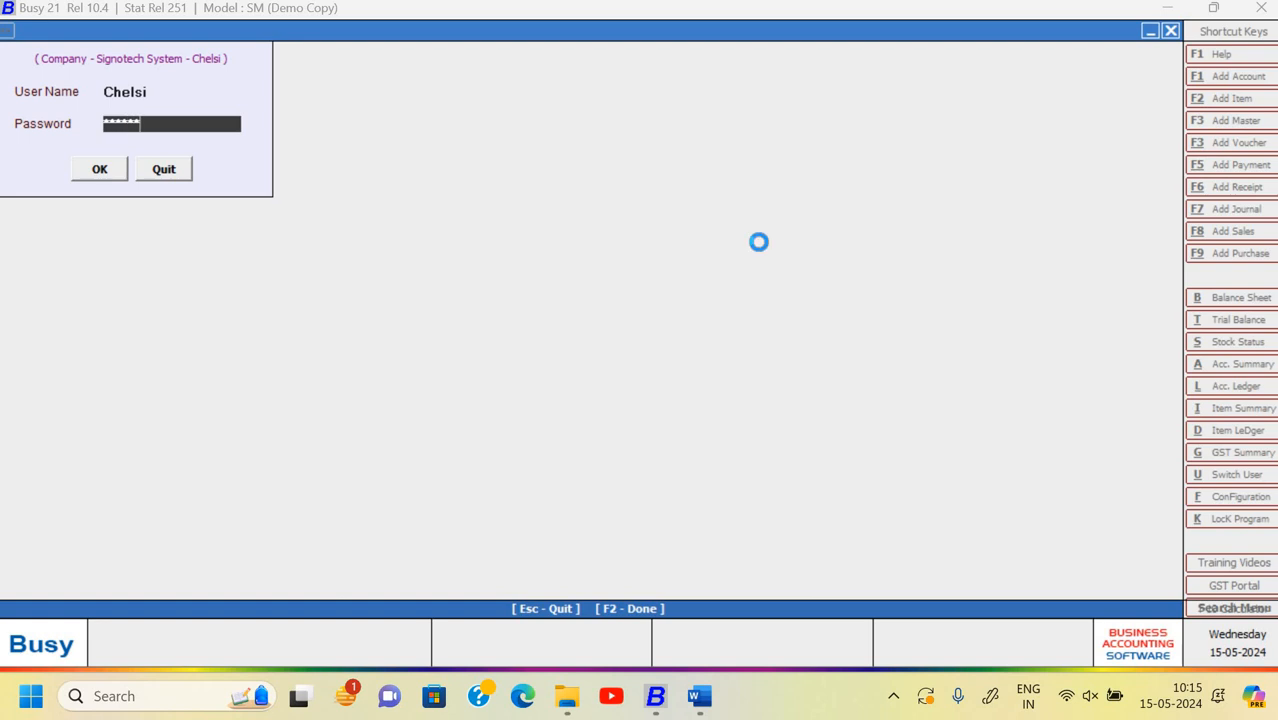
pyautogui.press('Return')
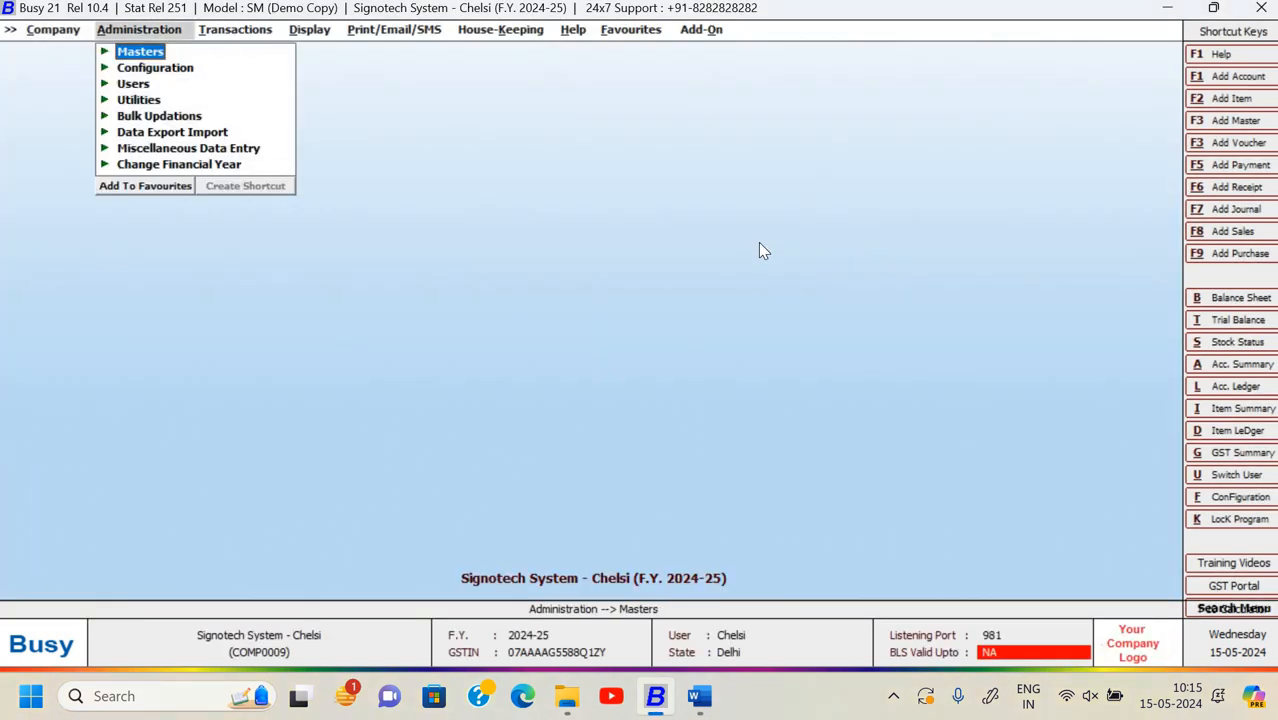
# - Go to Administration > Data Export Import > Data Export/Import (XML), then check the assignment in Word
pyautogui.press('Left')
pyautogui.press('Right')
pyautogui.press('Down')
pyautogui.press('Down')
pyautogui.press('Up')
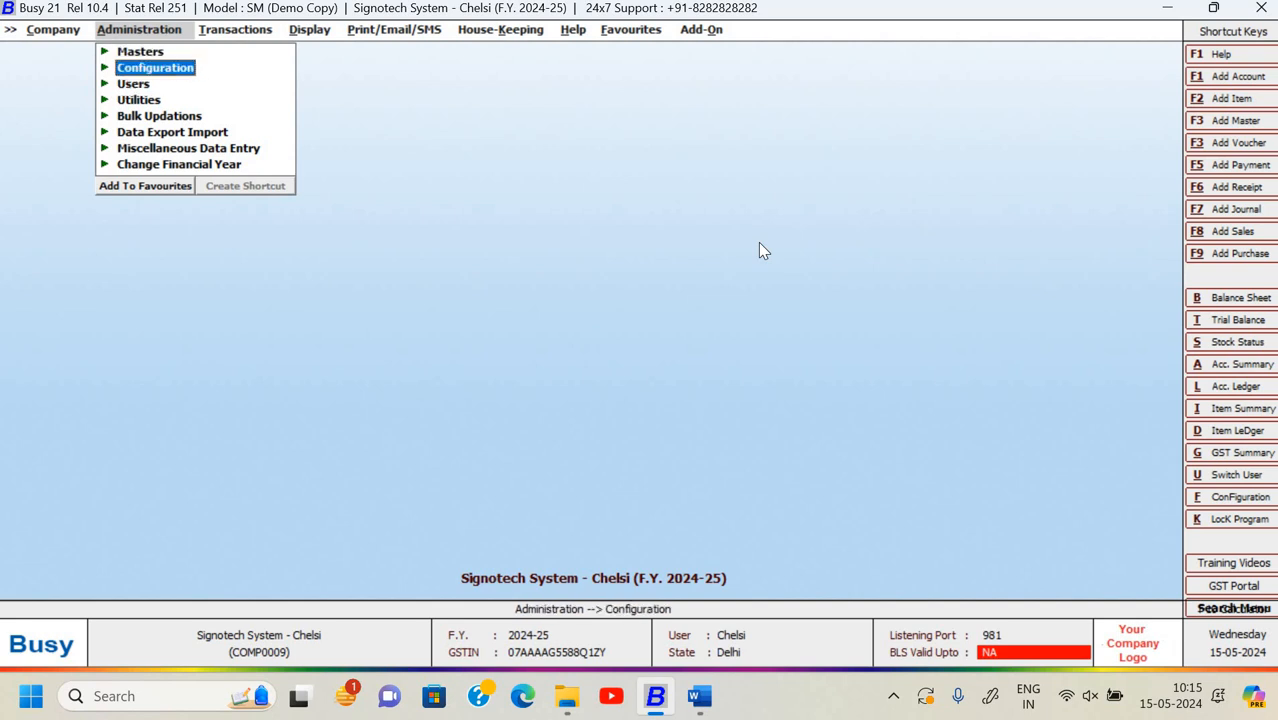
pyautogui.press('Down')
pyautogui.press('Down')
pyautogui.press('Down')
pyautogui.press('Down')
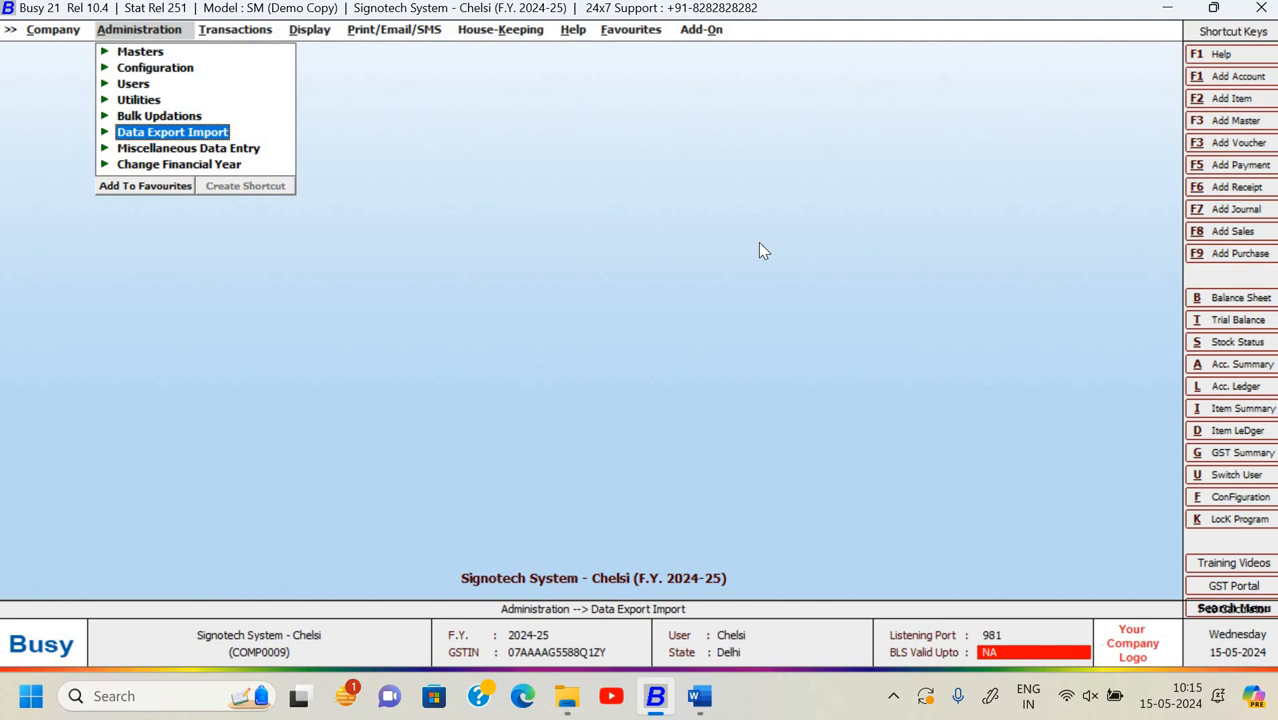
pyautogui.press('Return')
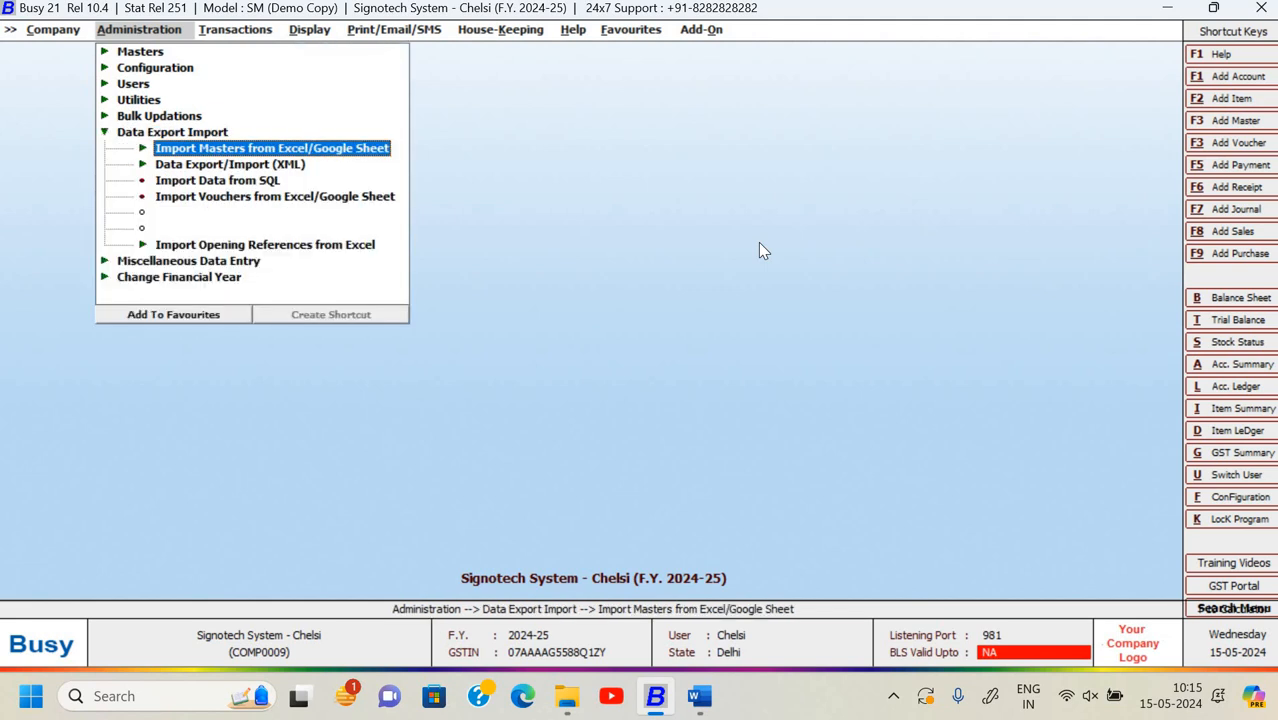
pyautogui.press('Down')
pyautogui.press('Up')
pyautogui.press('Down')
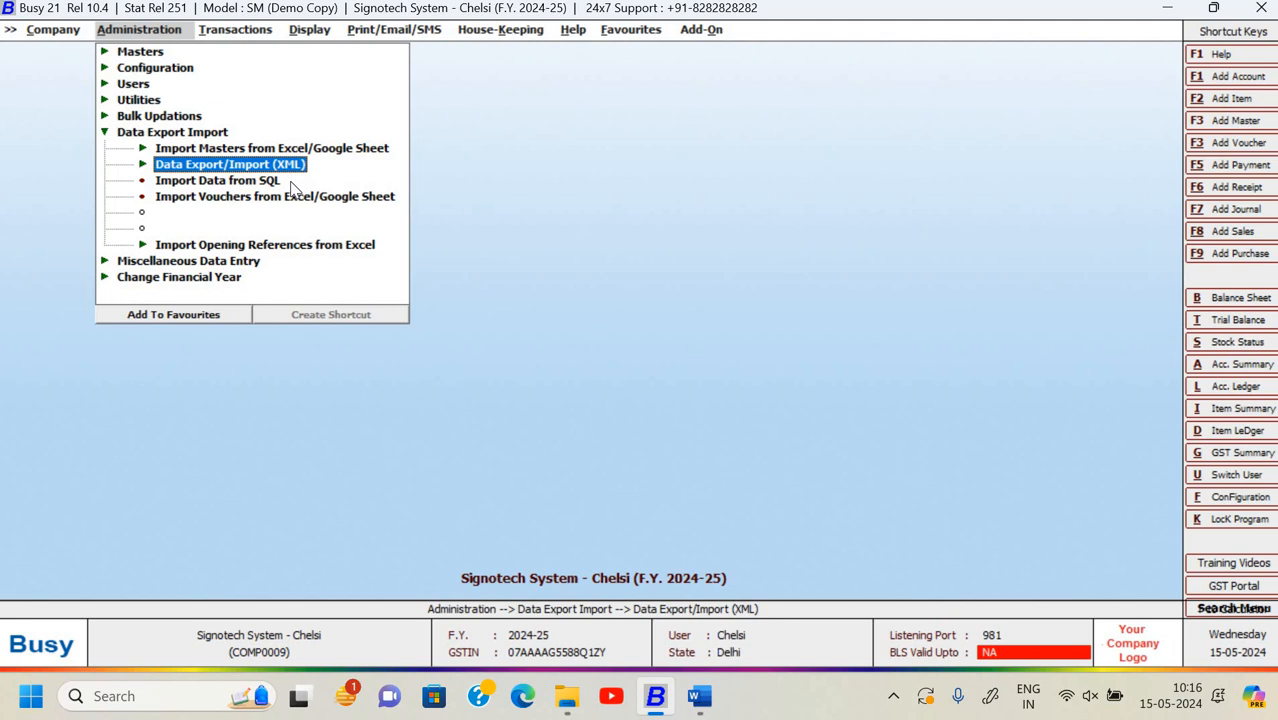
pyautogui.hotkey('alt', 'Tab')
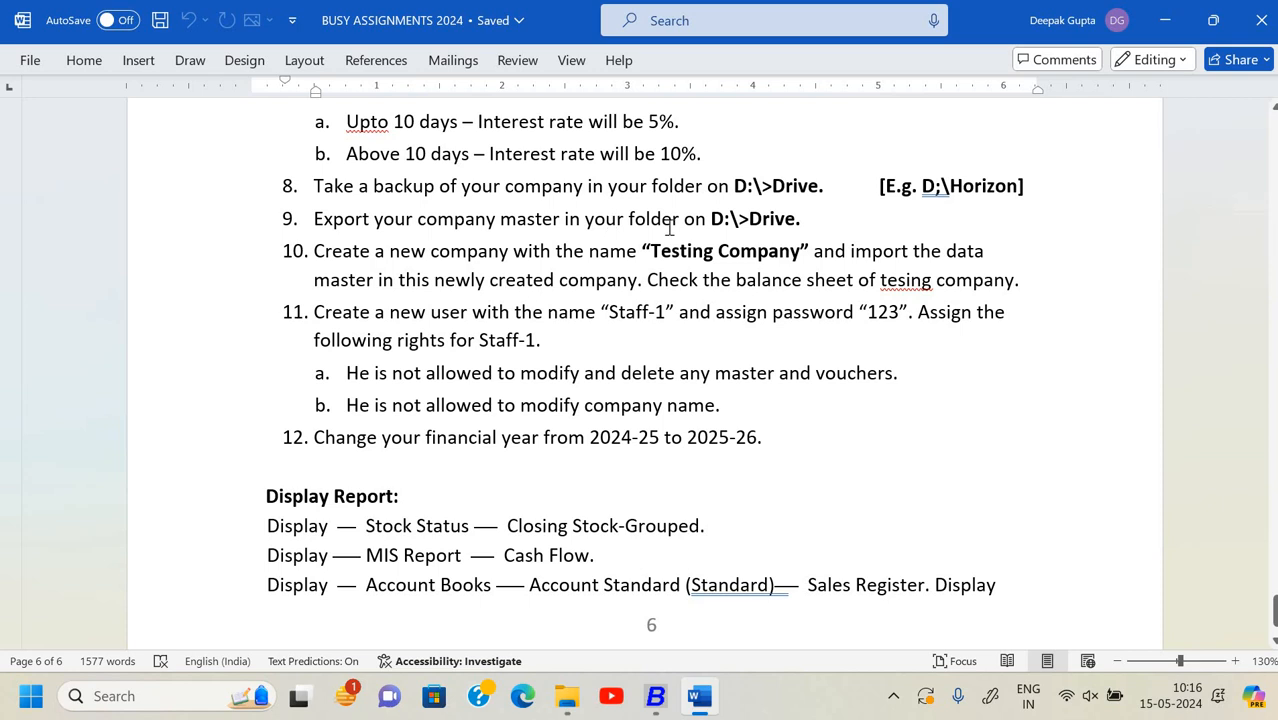
# - Open the Export Data > Masters settings under Data Export/Import (XML)
pyautogui.hotkey('alt', 'Tab')
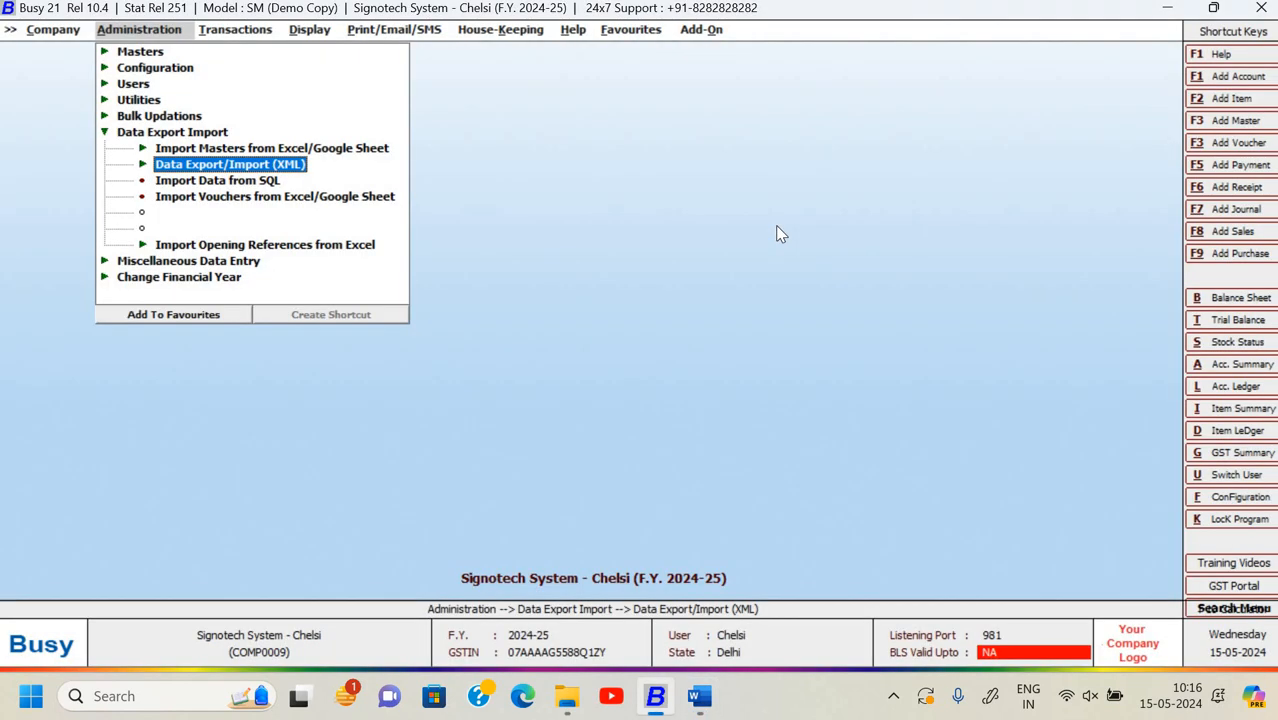
pyautogui.press('Return')
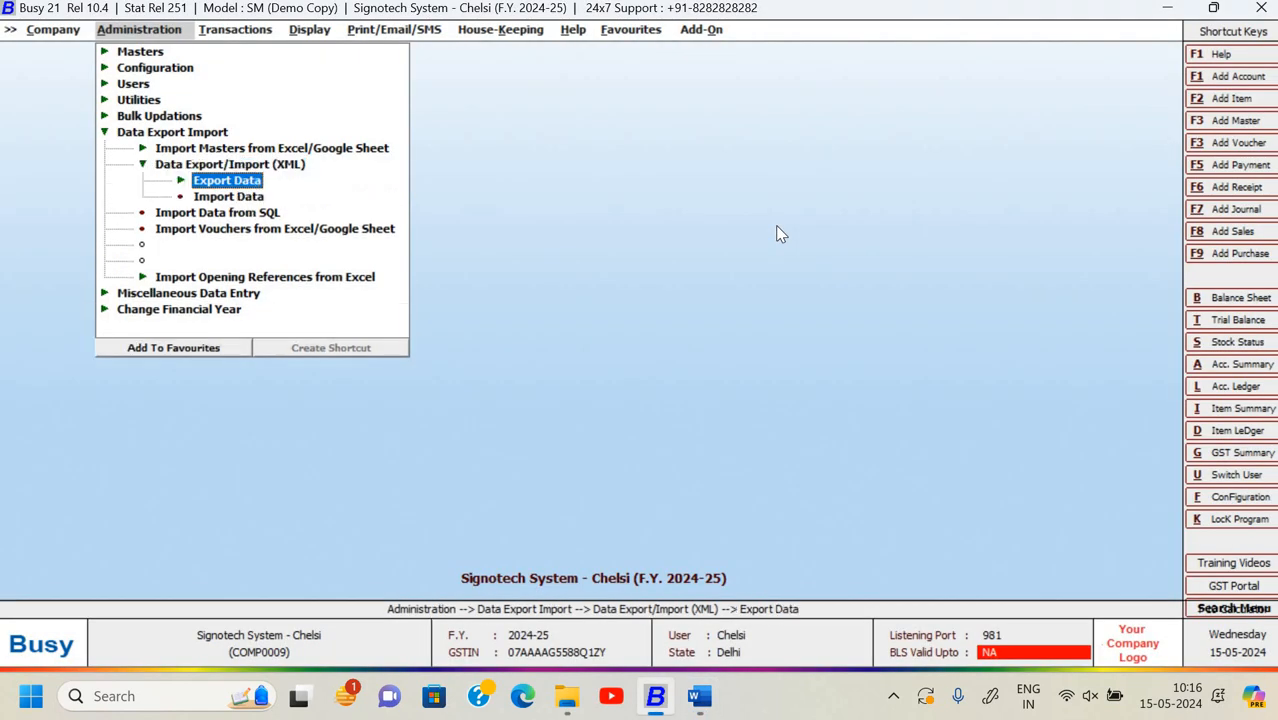
pyautogui.press('Return')
pyautogui.press('Down')
pyautogui.press('Up')
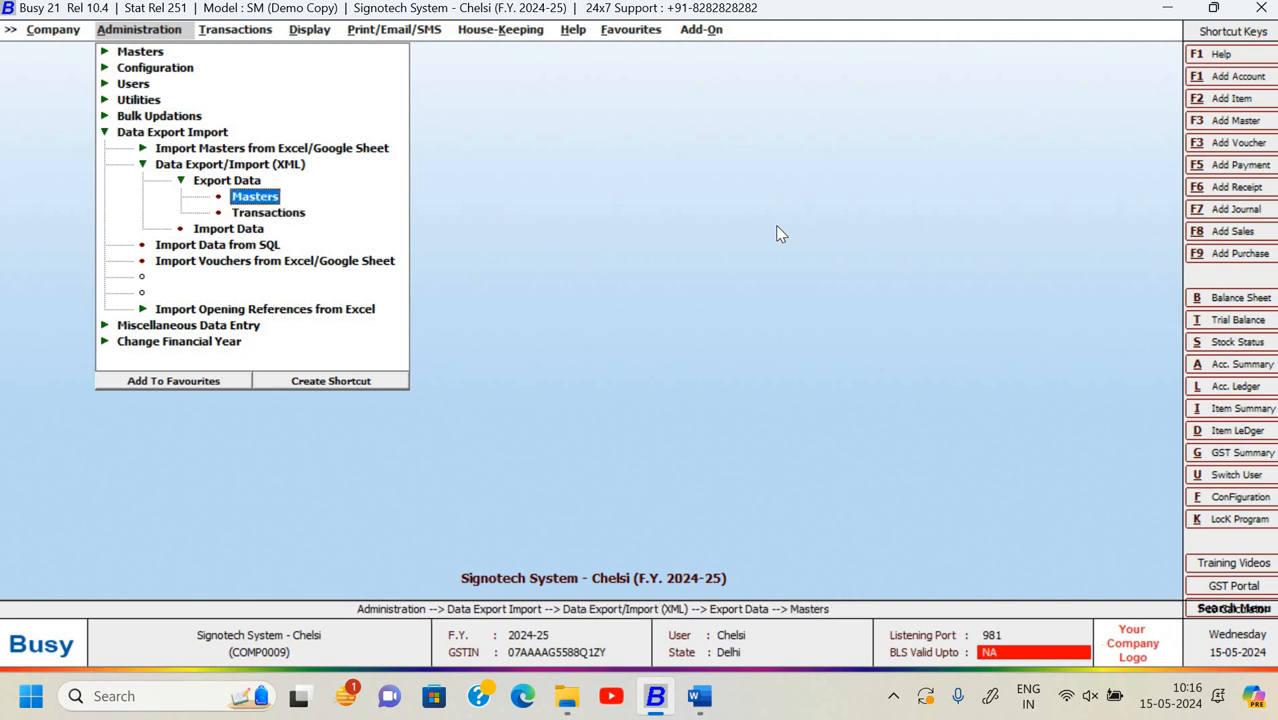
pyautogui.press('Down')
pyautogui.press('Up')
pyautogui.press('Return')
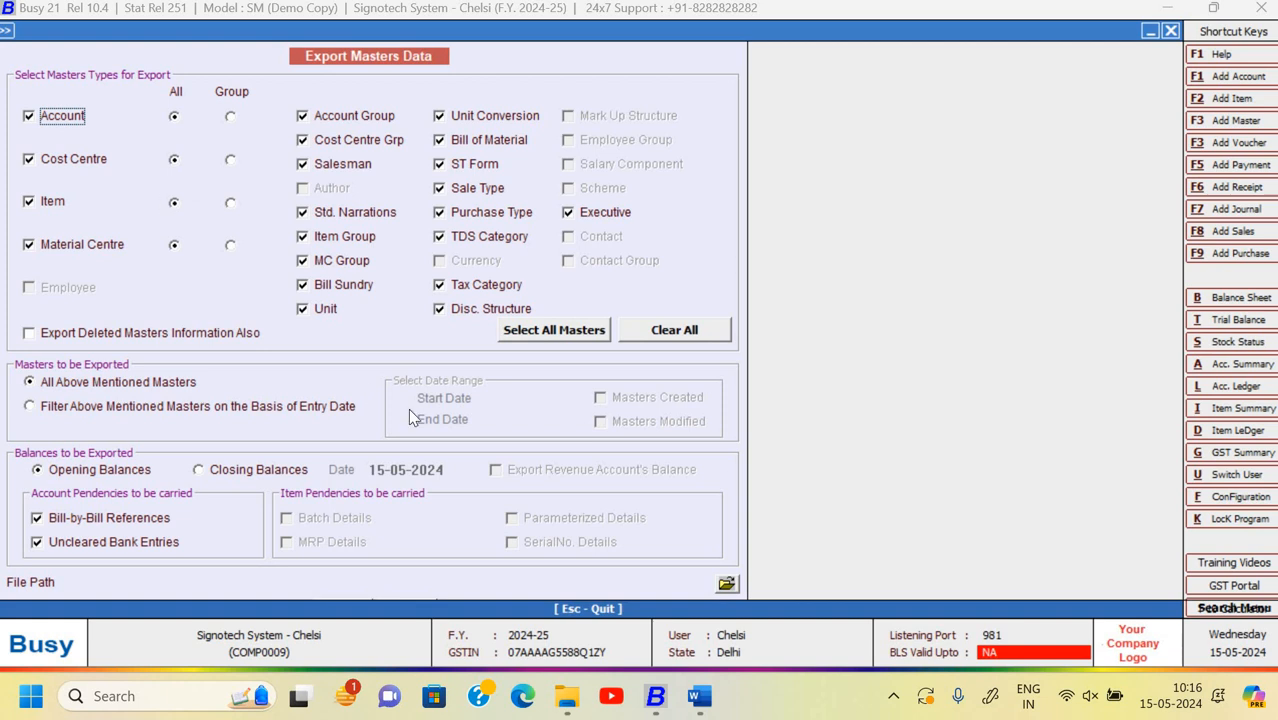
# - Export all masters to D:\Chelsi Busy Backup as SSC_20240515_MSAII.DAT
pyautogui.click(727, 585)
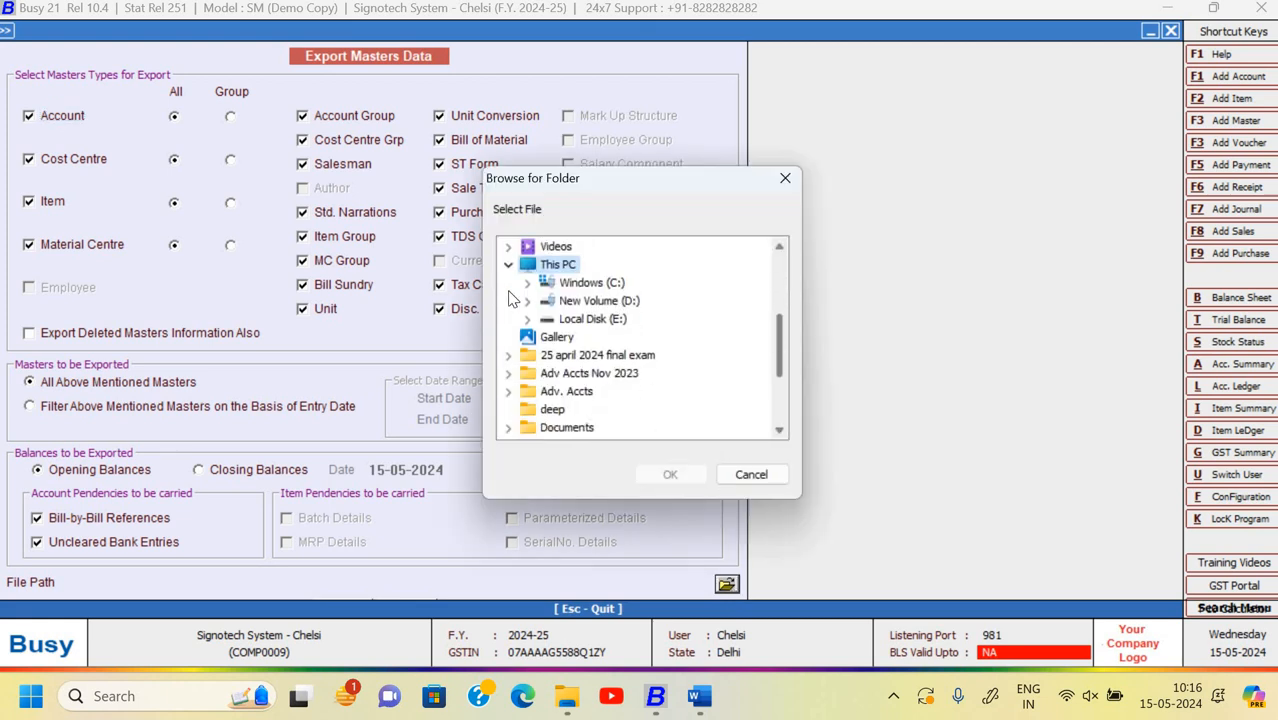
pyautogui.doubleClick(598, 283)
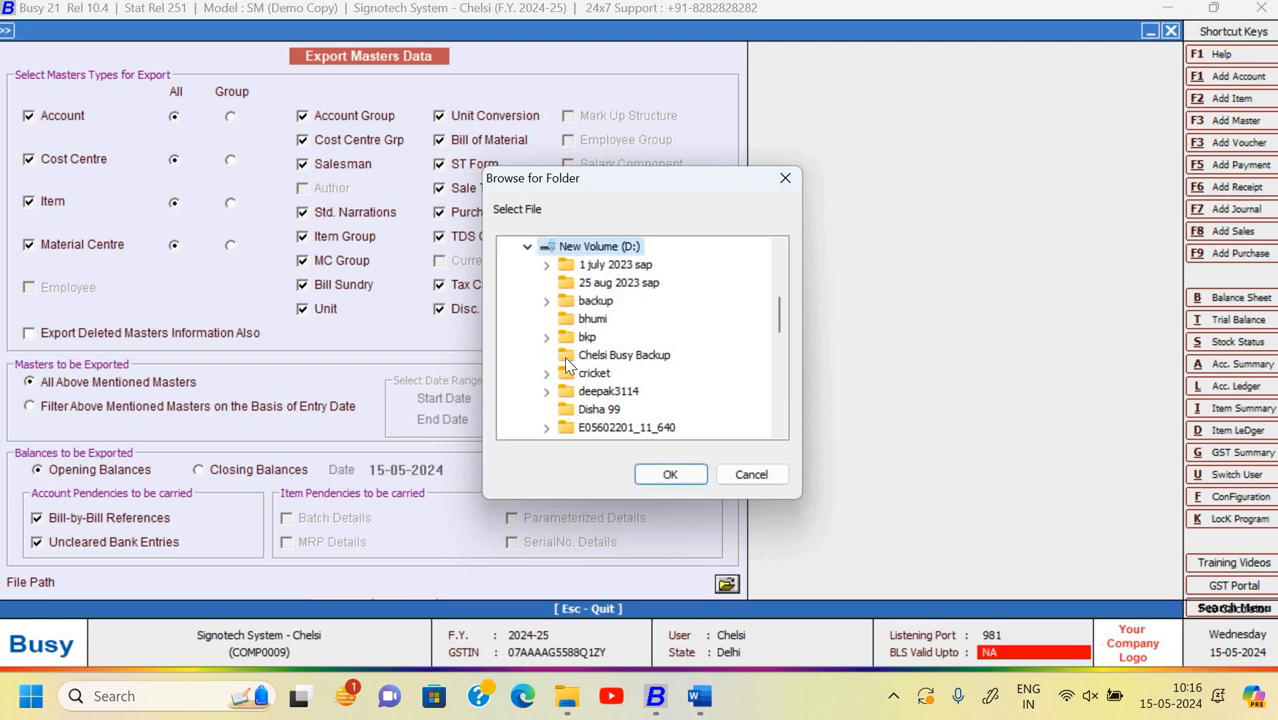
pyautogui.click(567, 358)
pyautogui.click(668, 474)
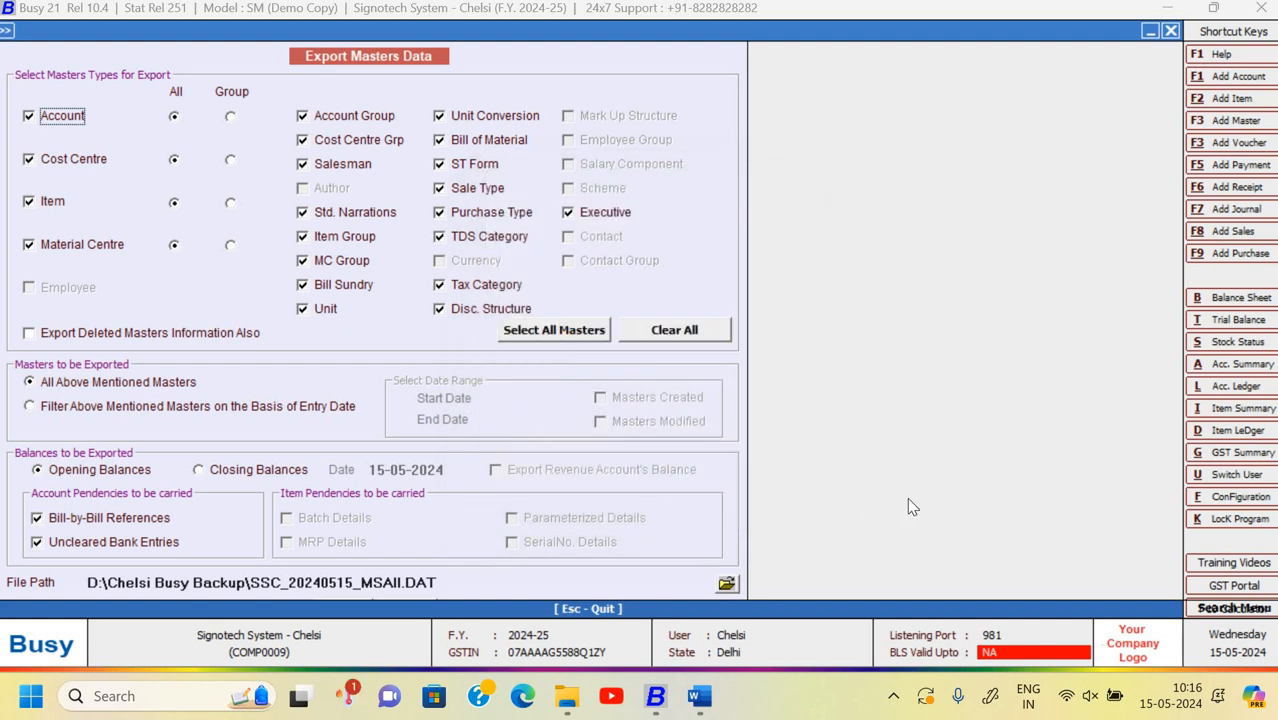
pyautogui.press('F2')
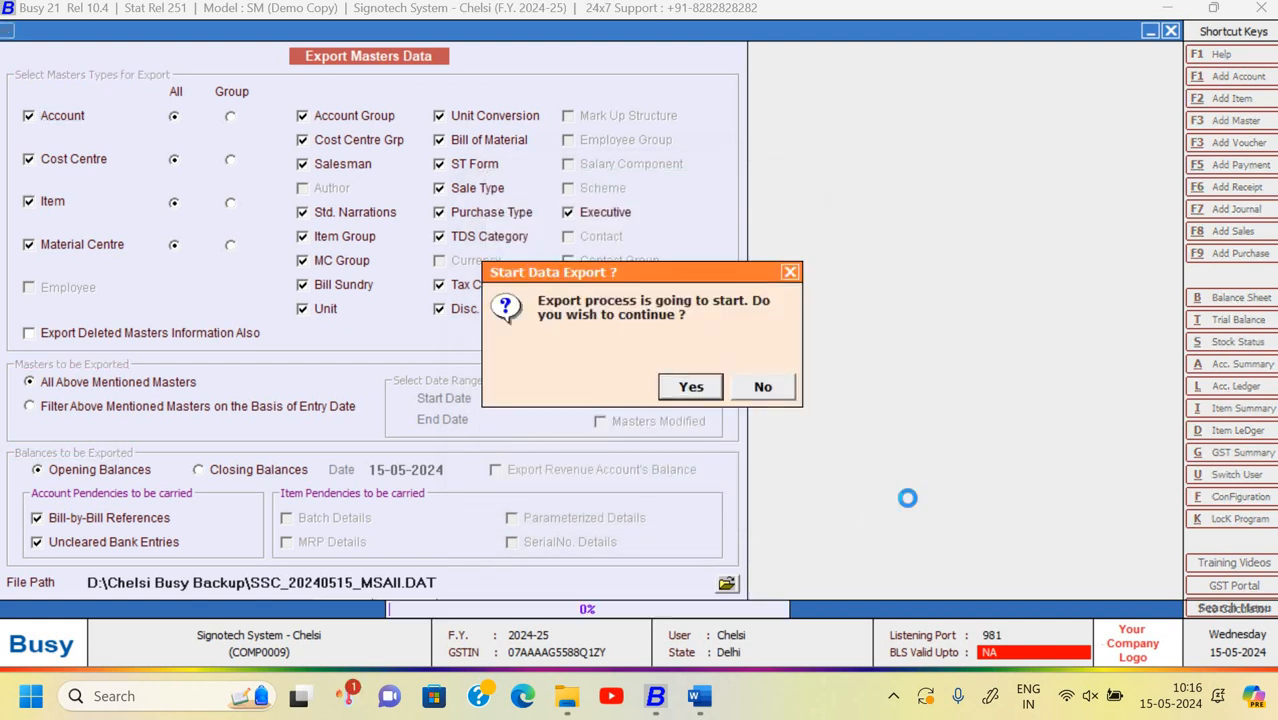
pyautogui.press('Return')
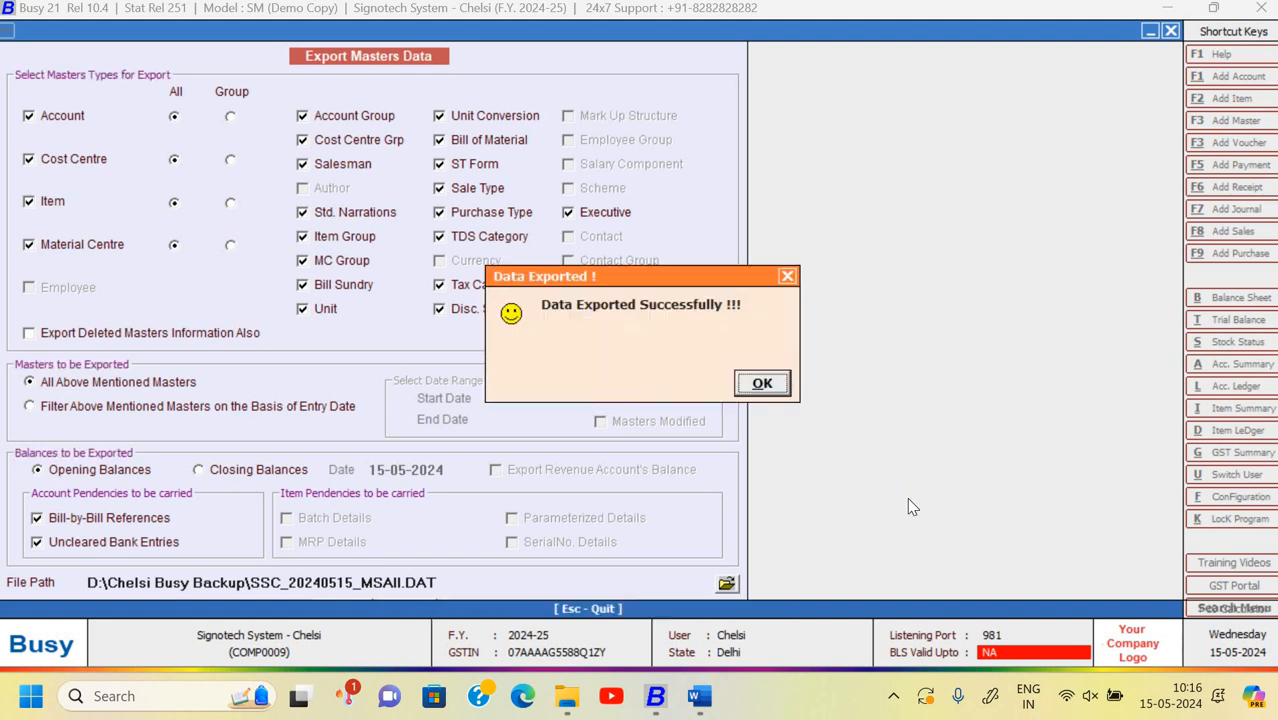
pyautogui.press('Return')
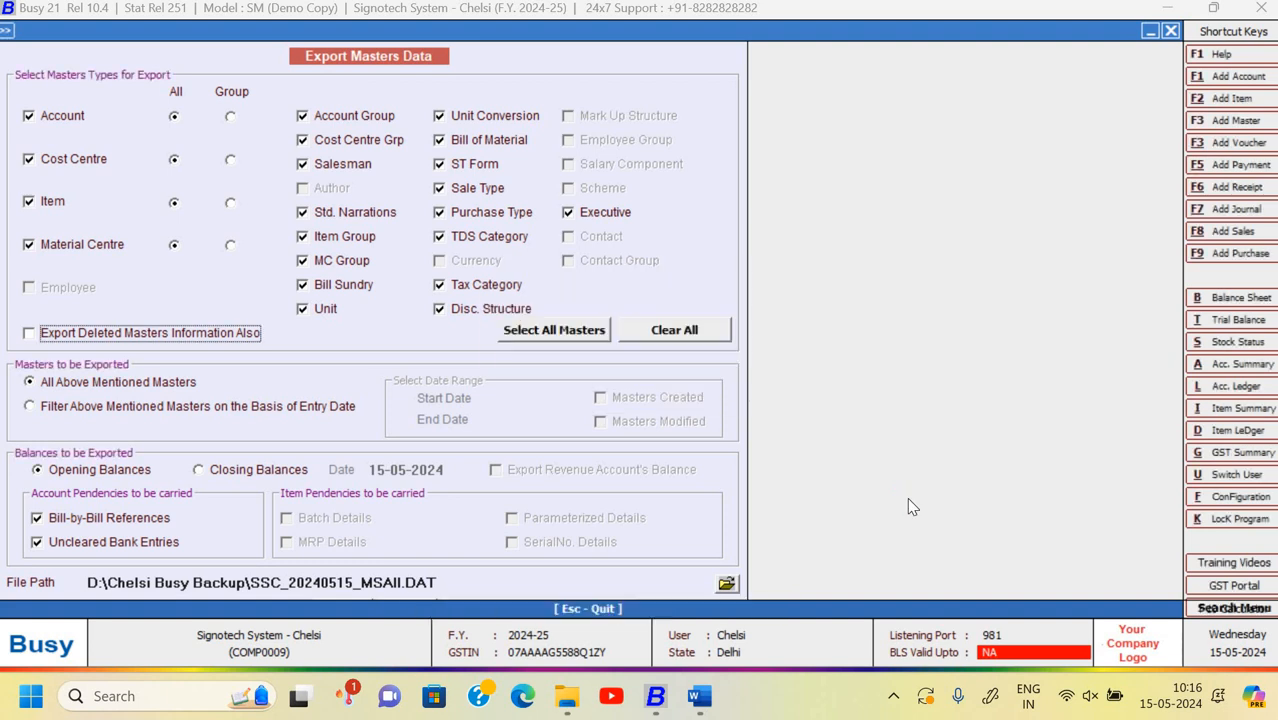
pyautogui.press('super+d')
pyautogui.click(570, 698)
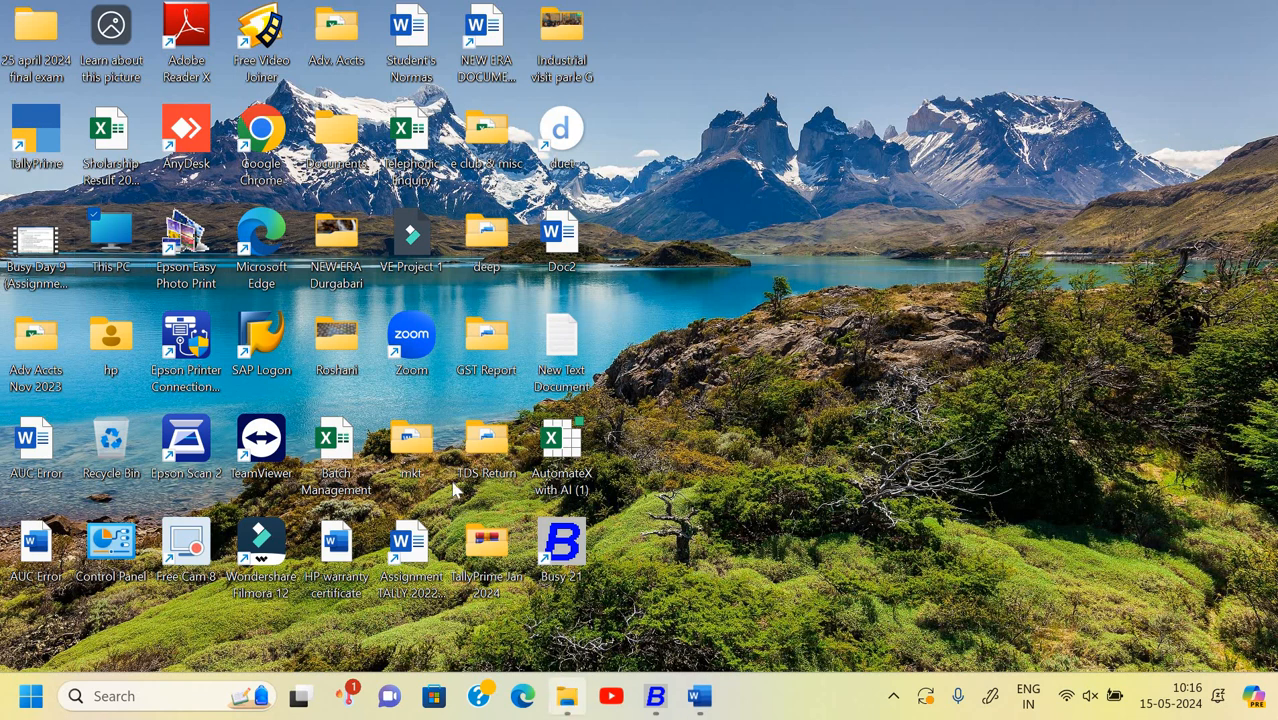
pyautogui.scroll(-1, 192, 443)
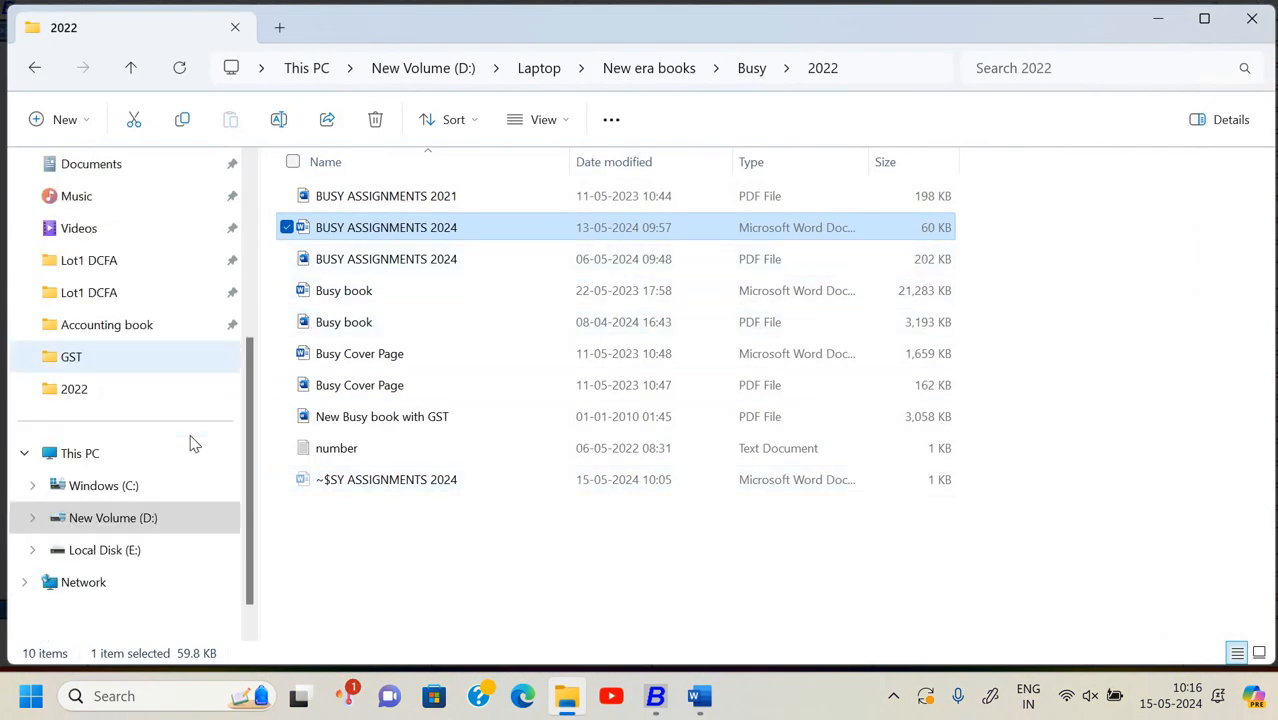
pyautogui.click(157, 516)
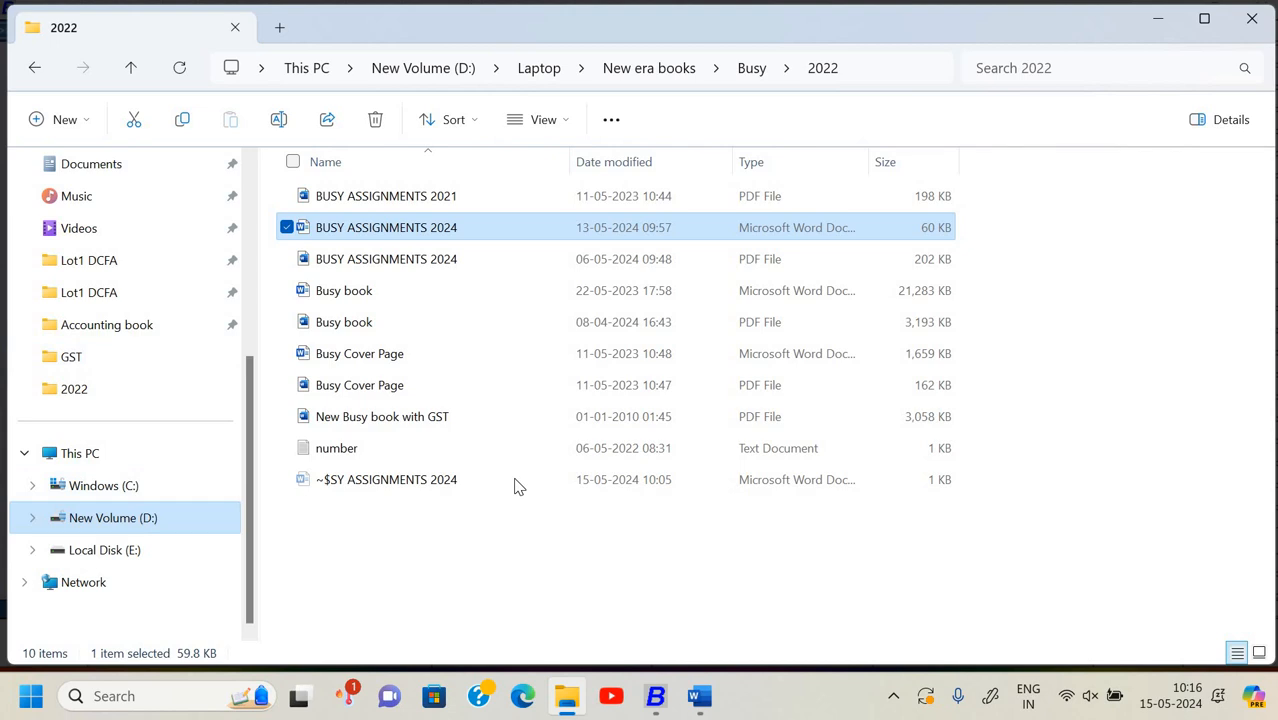
pyautogui.scroll(-3, 525, 485)
pyautogui.doubleClick(587, 484)
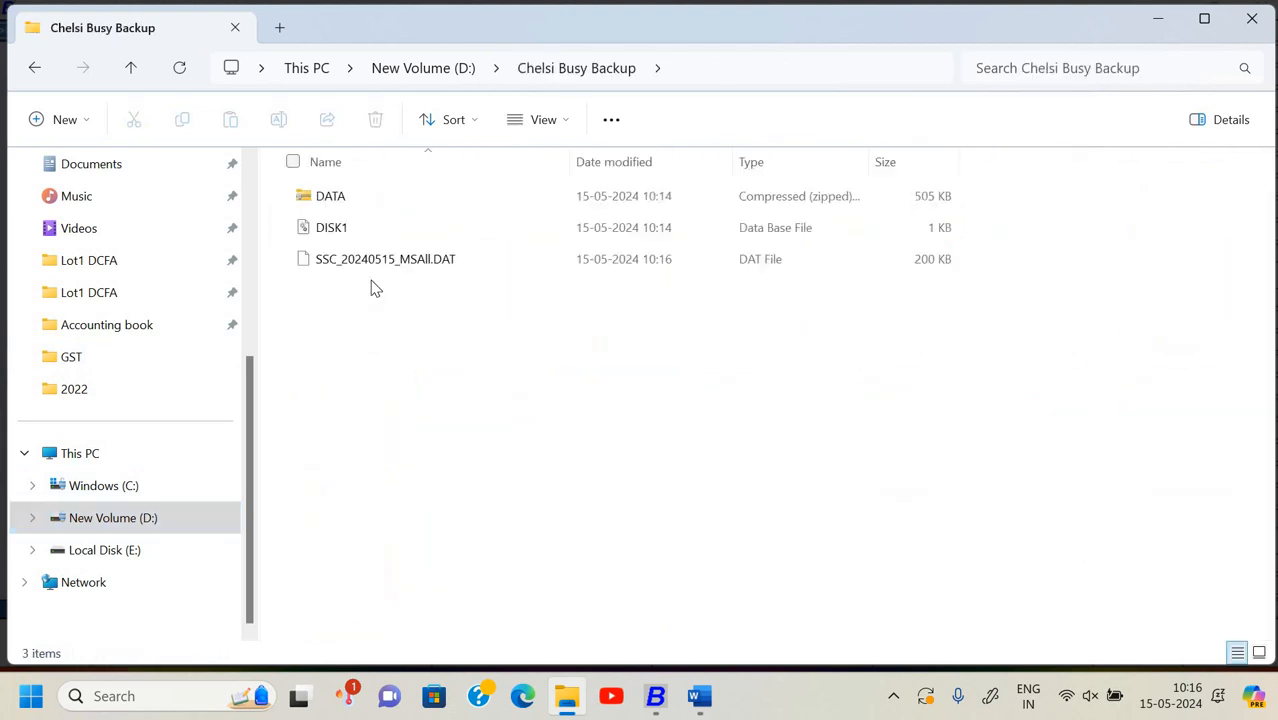
pyautogui.click(432, 268)
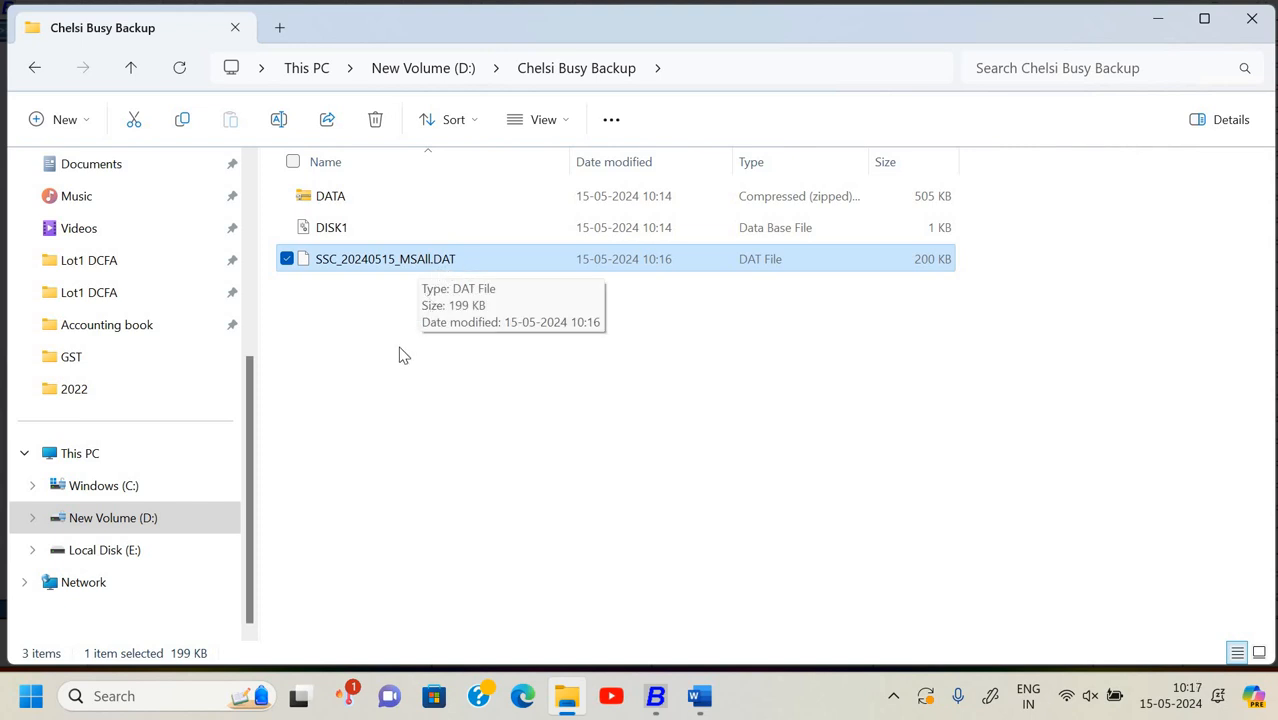
pyautogui.click(1058, 322)
pyautogui.click(1252, 19)
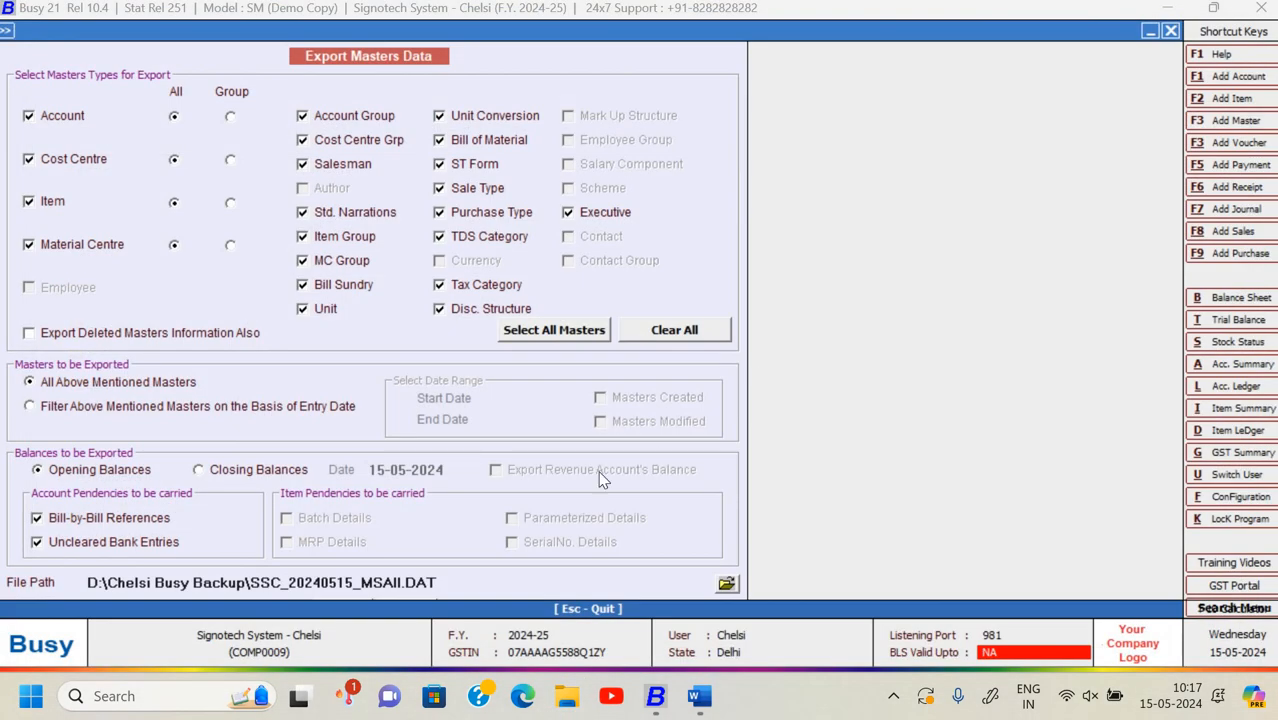
# - Open the Export Data > Transactions settings in the XML data export/import menu
pyautogui.press('Escape')
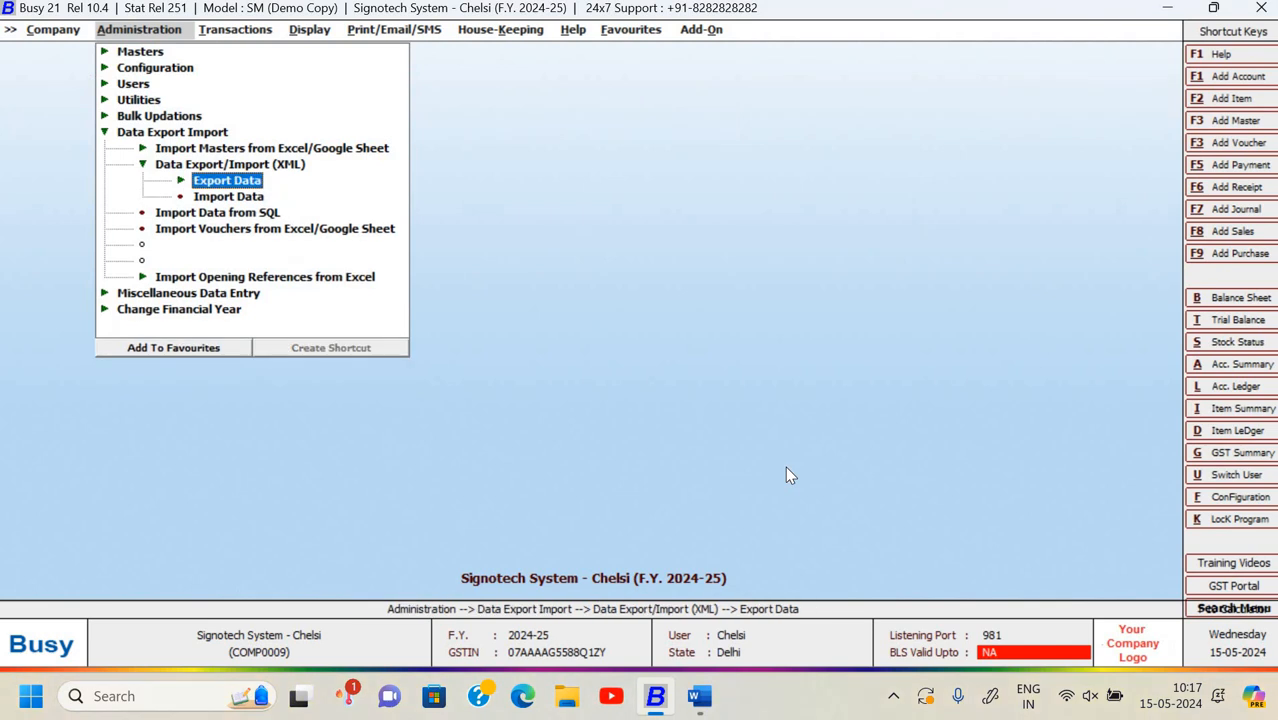
pyautogui.press('Return')
pyautogui.press('Down')
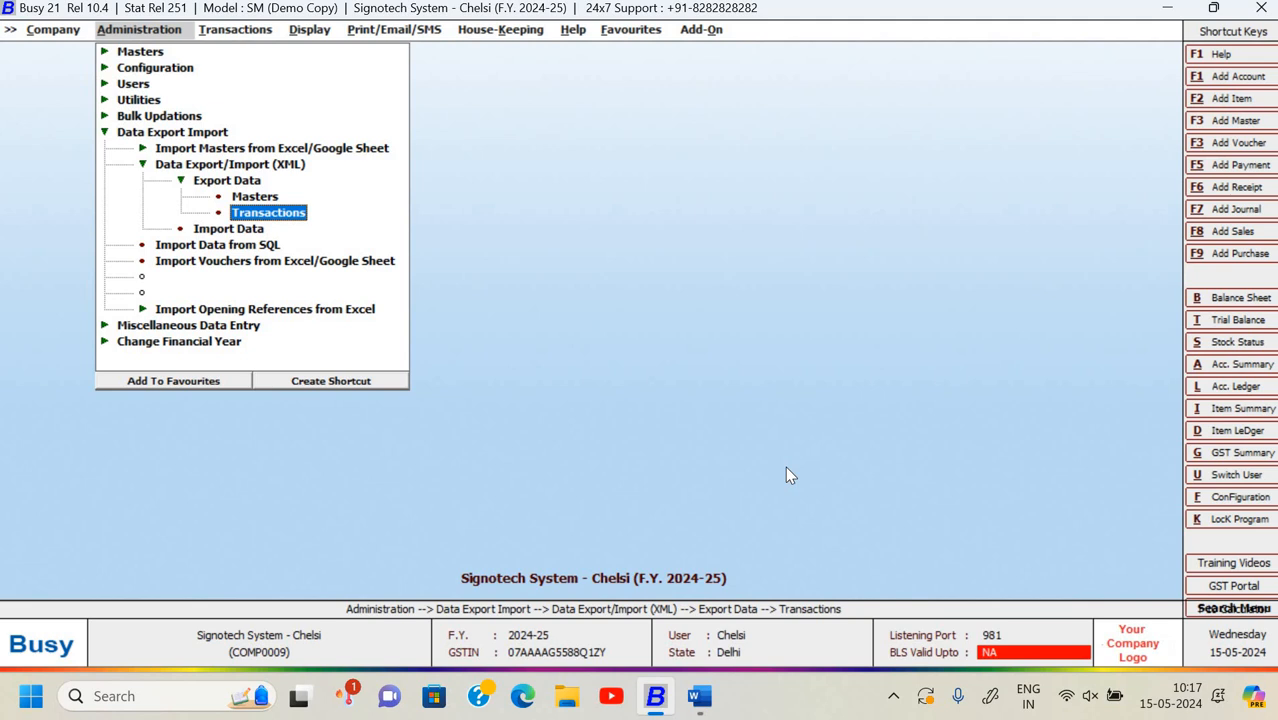
pyautogui.press('Return')
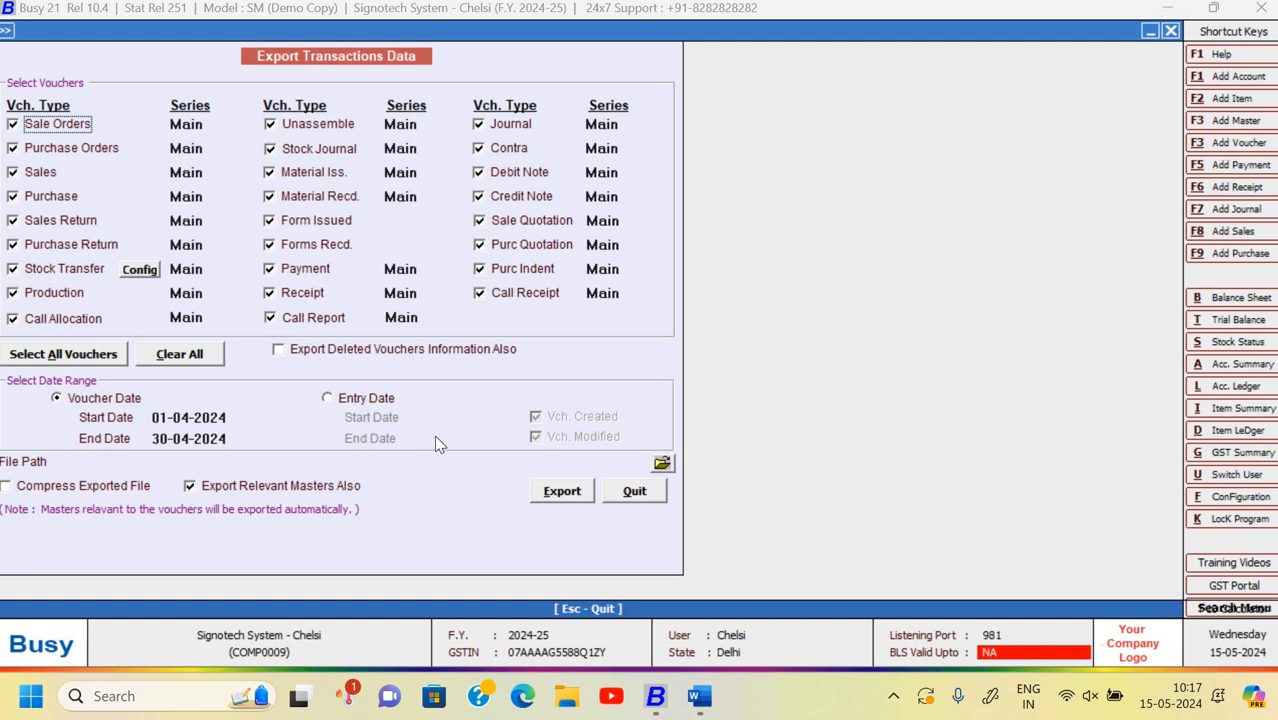
# - Export April 2024 vouchers to D:\Chelsi Busy Backup as SSC_20240515_Vh01042024.DAT
pyautogui.click(662, 465)
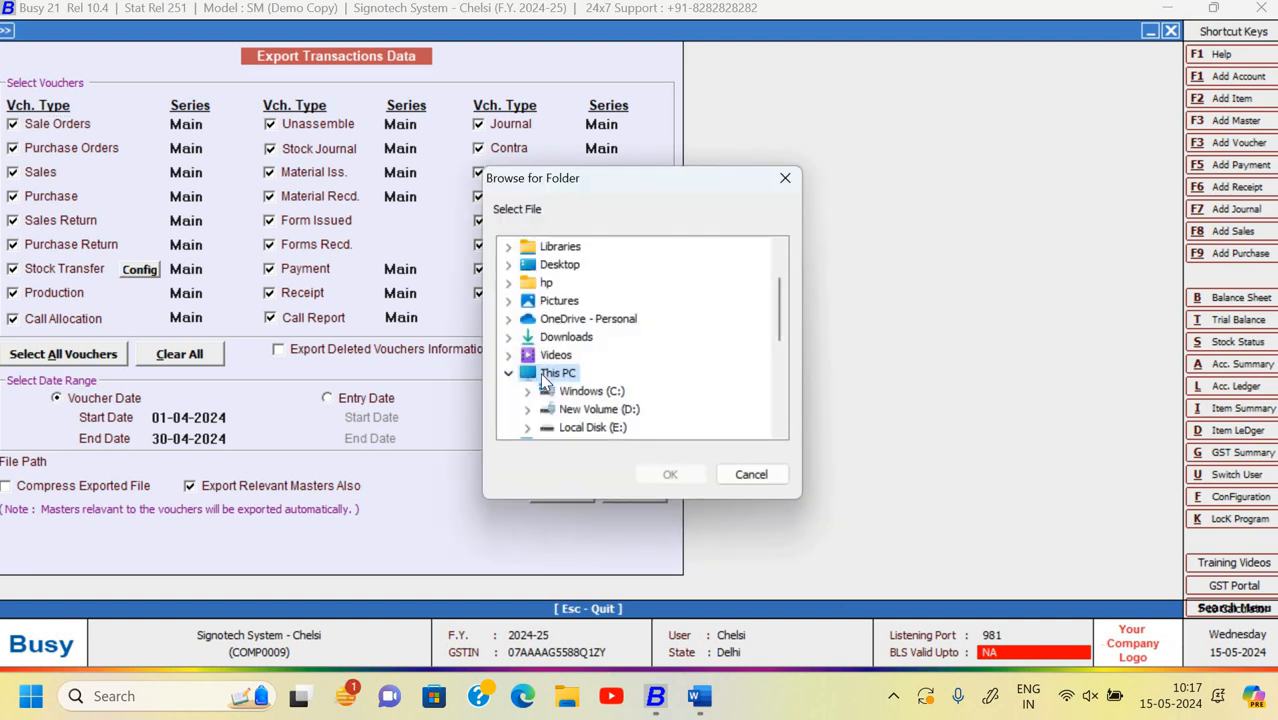
pyautogui.scroll(-4, 540, 380)
pyautogui.scroll(3, 528, 368)
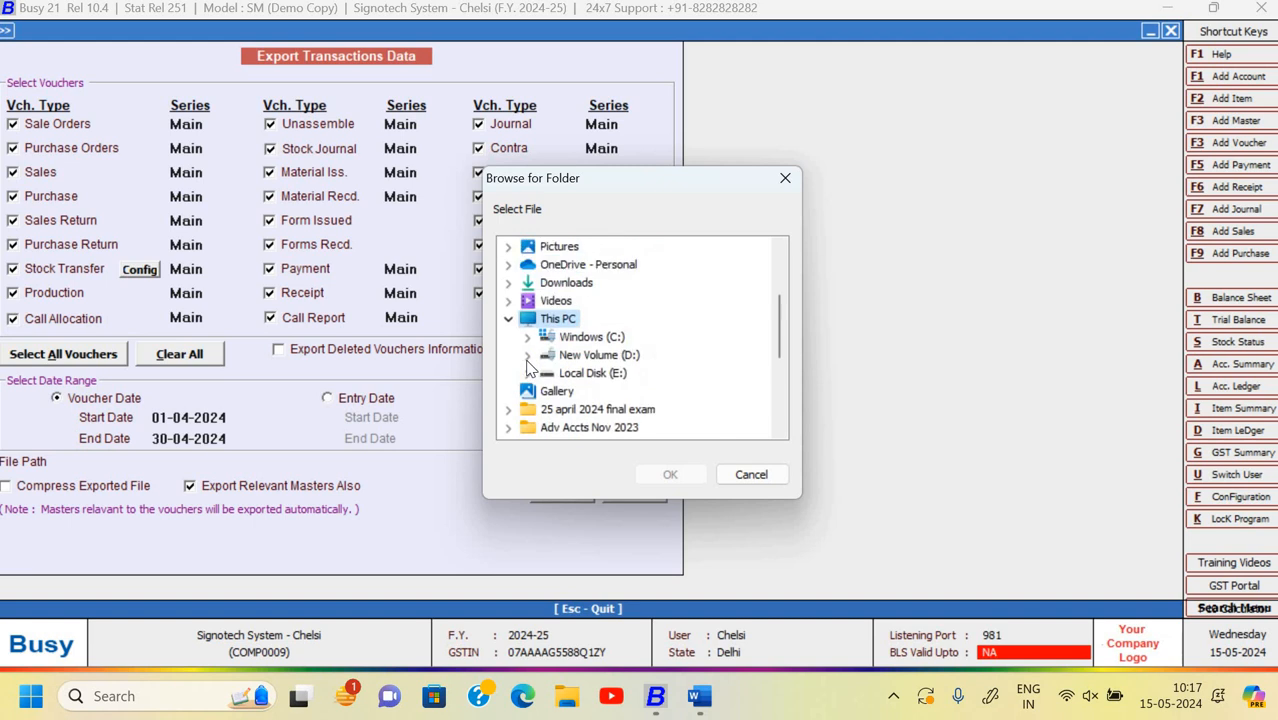
pyautogui.click(527, 355)
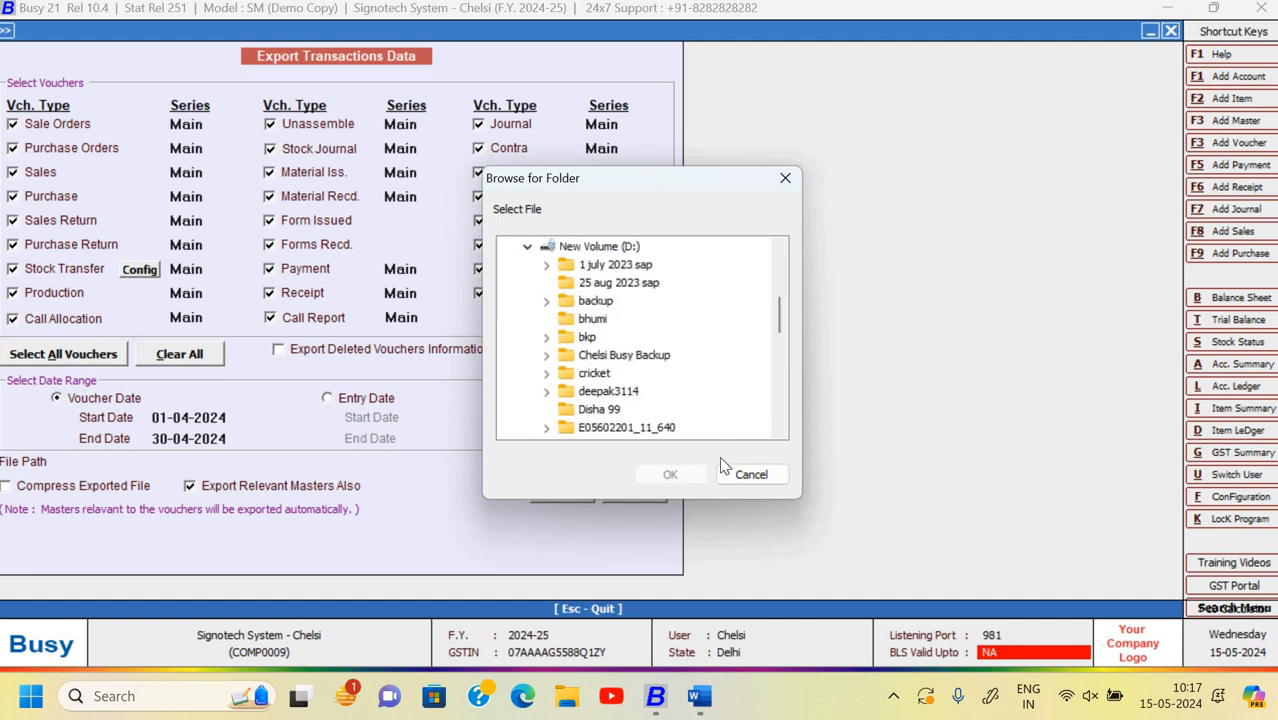
pyautogui.click(600, 356)
pyautogui.click(670, 475)
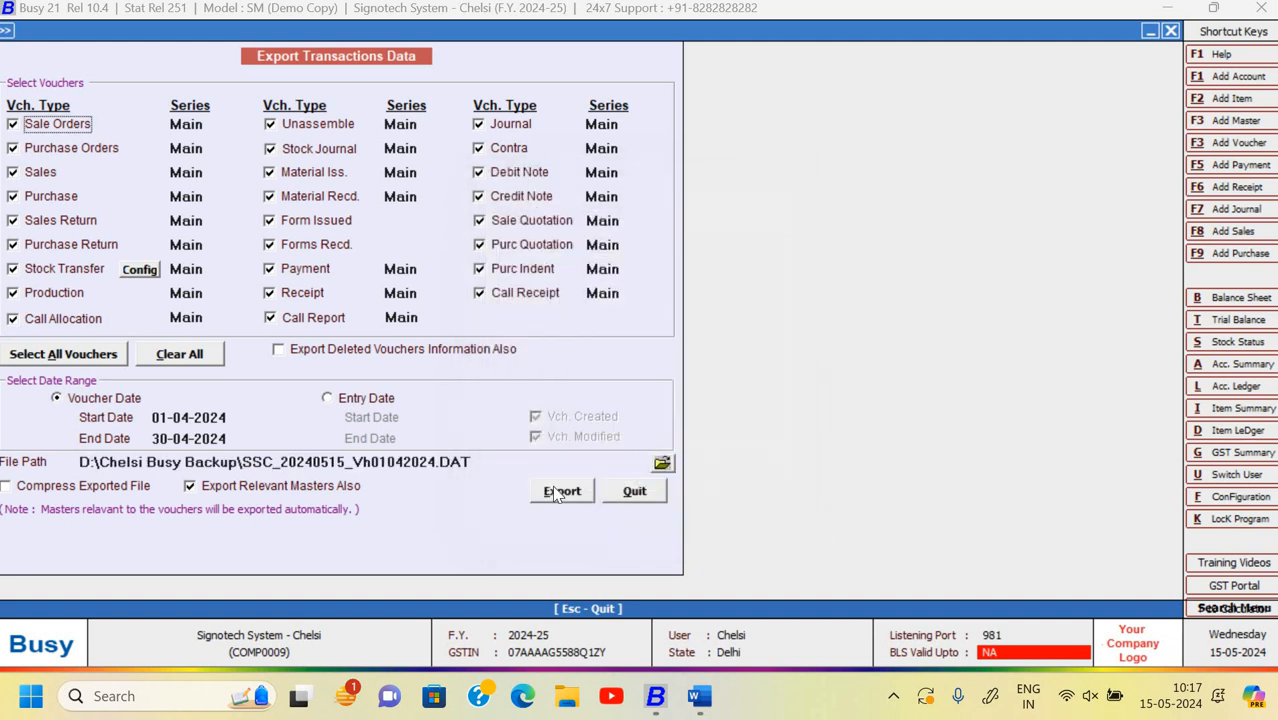
pyautogui.click(560, 492)
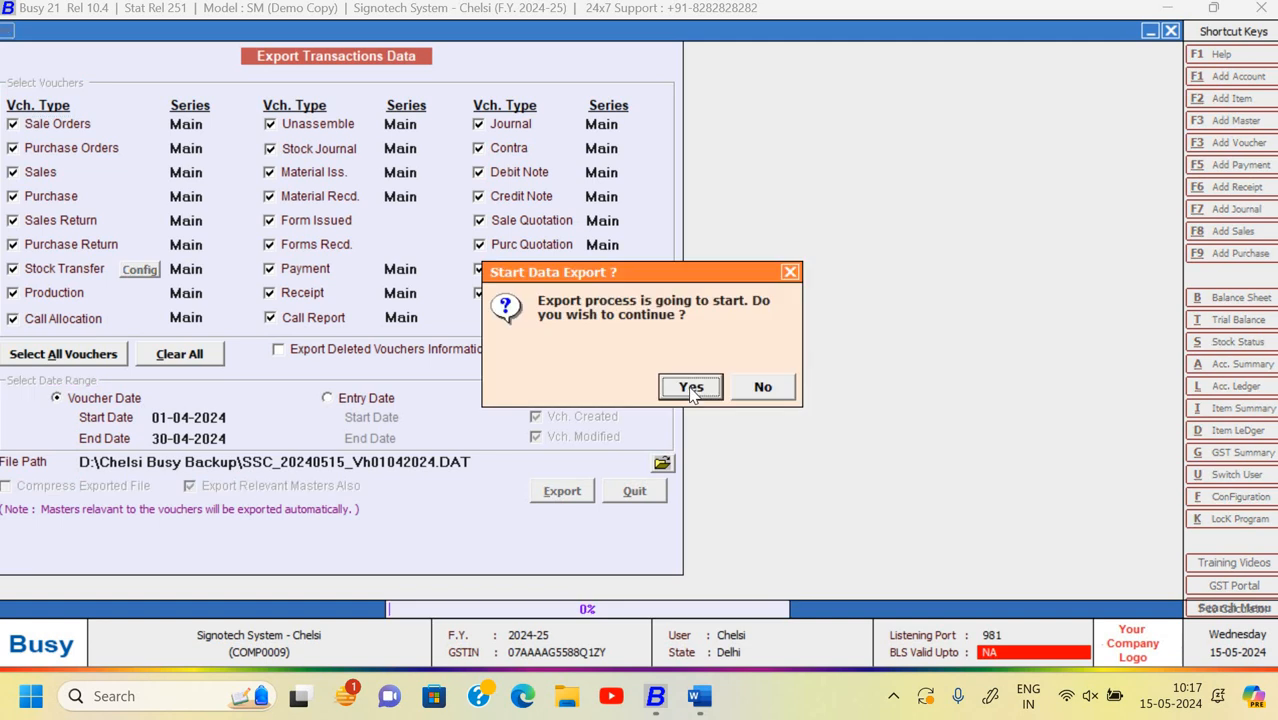
pyautogui.click(690, 388)
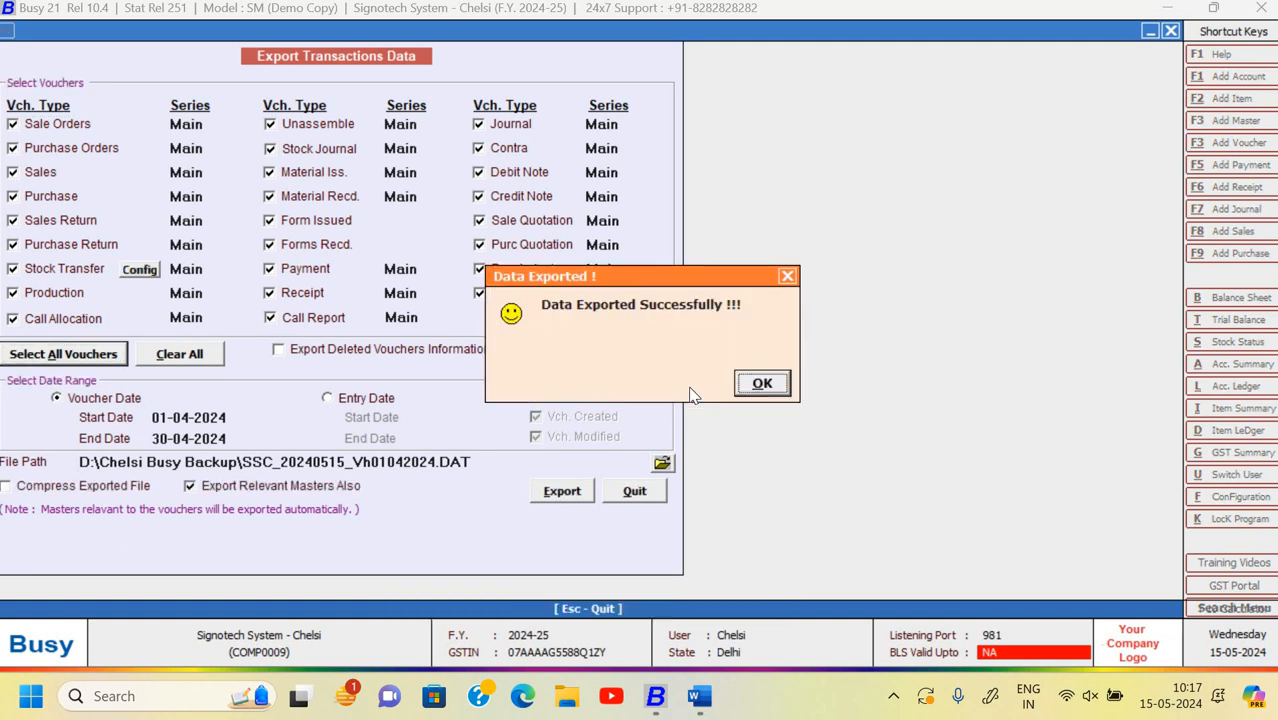
pyautogui.click(762, 384)
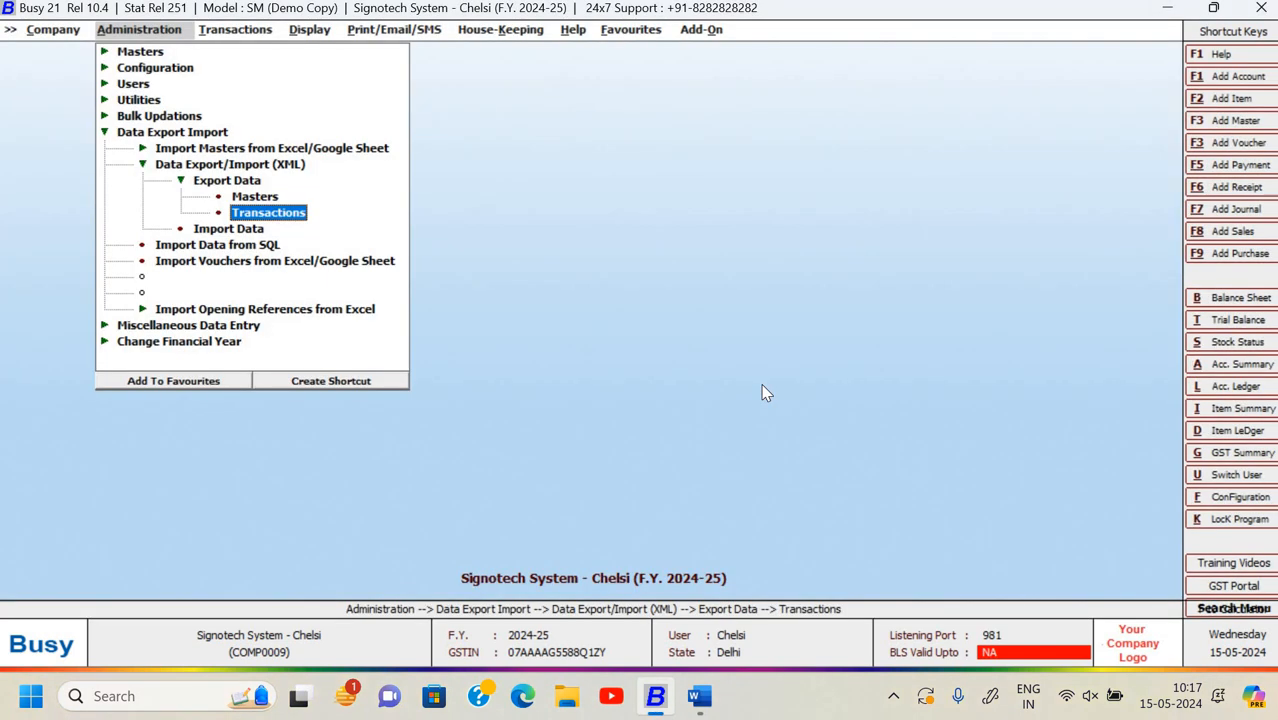
pyautogui.press('Escape')
pyautogui.press('Escape')
pyautogui.press('Escape')
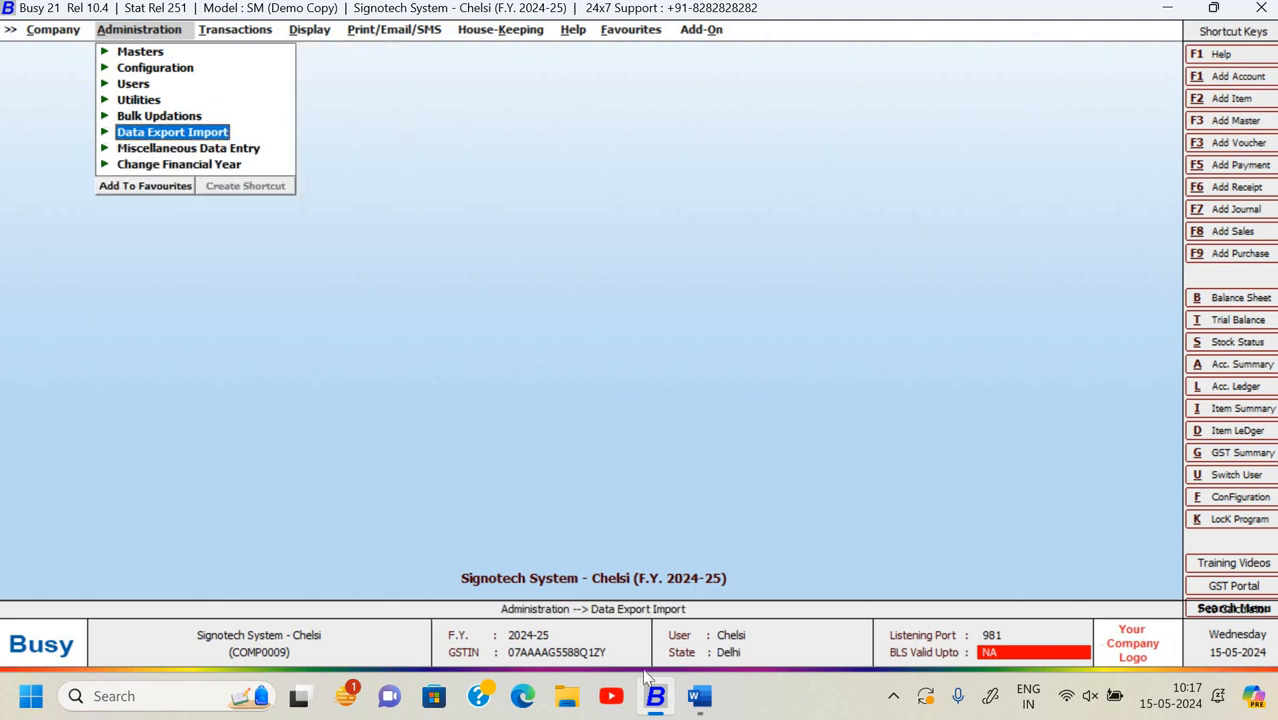
pyautogui.click(578, 707)
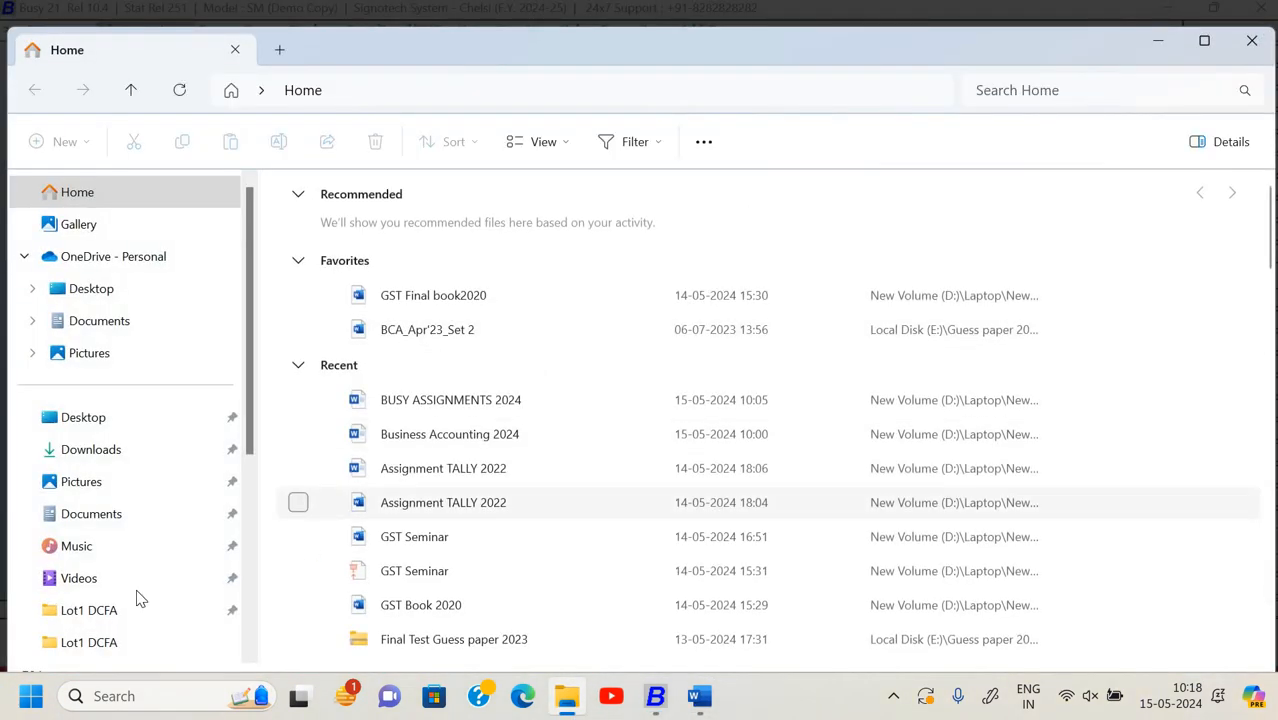
pyautogui.scroll(-3, 700, 415)
pyautogui.scroll(-3, 134, 560)
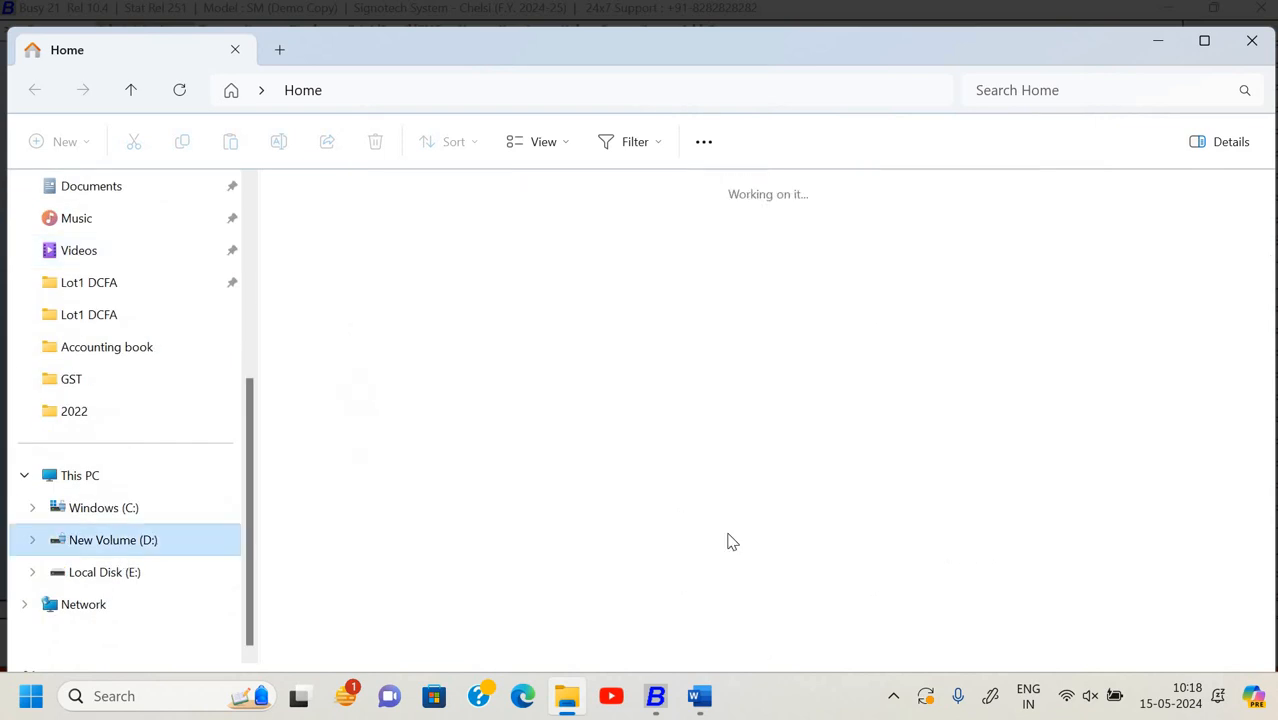
pyautogui.scroll(-5, 608, 479)
pyautogui.doubleClick(618, 450)
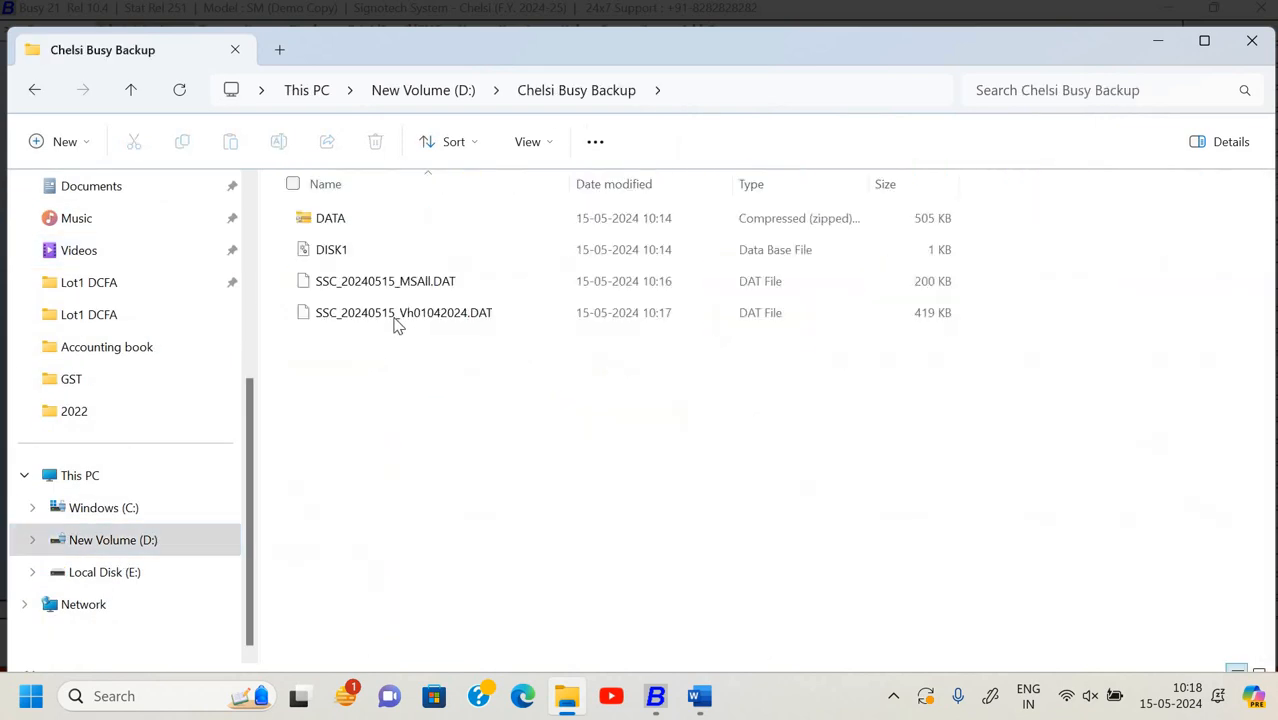
pyautogui.click(417, 318)
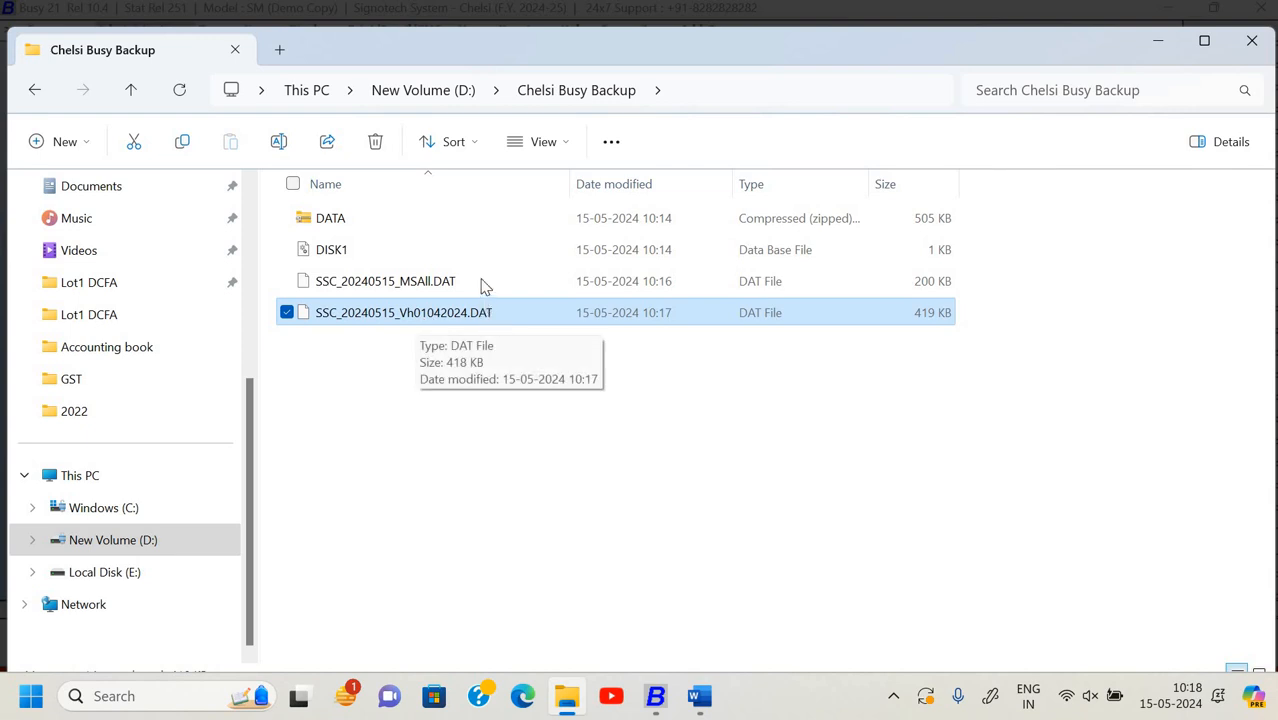
pyautogui.moveTo(482, 283); pyautogui.dragTo(476, 318)
pyautogui.click(476, 318)
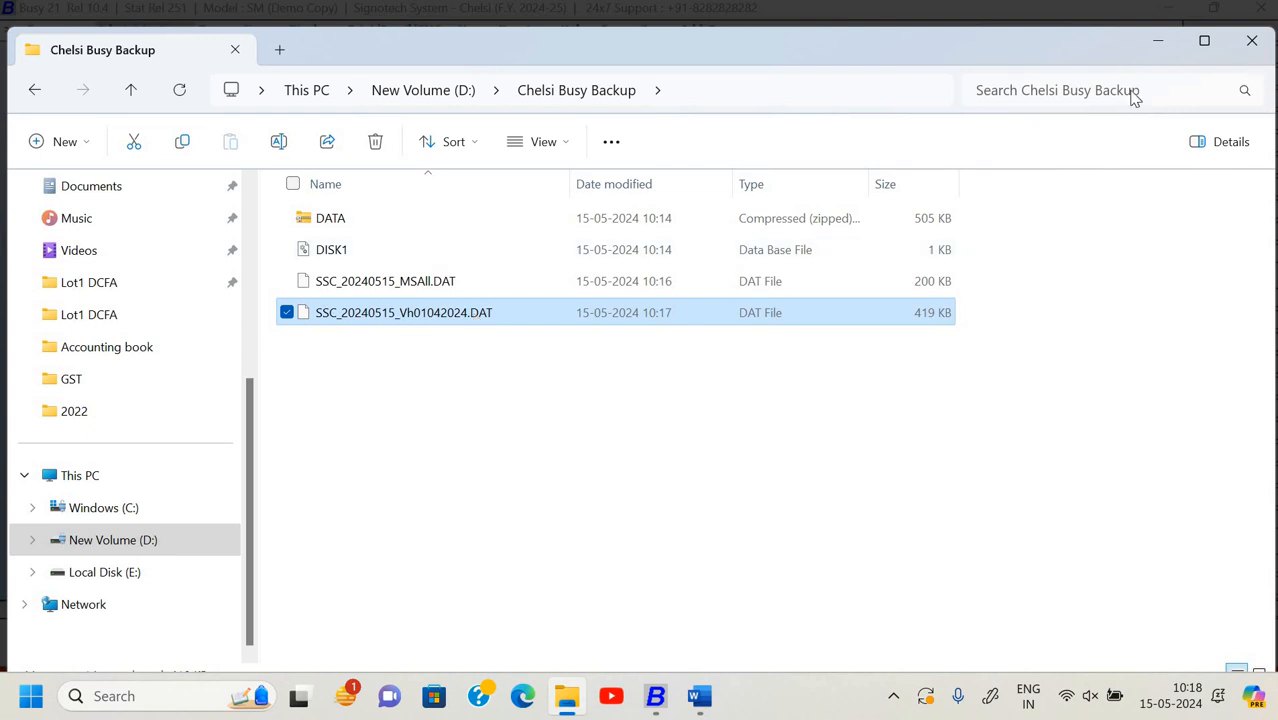
pyautogui.hotkey('alt', 'Tab')
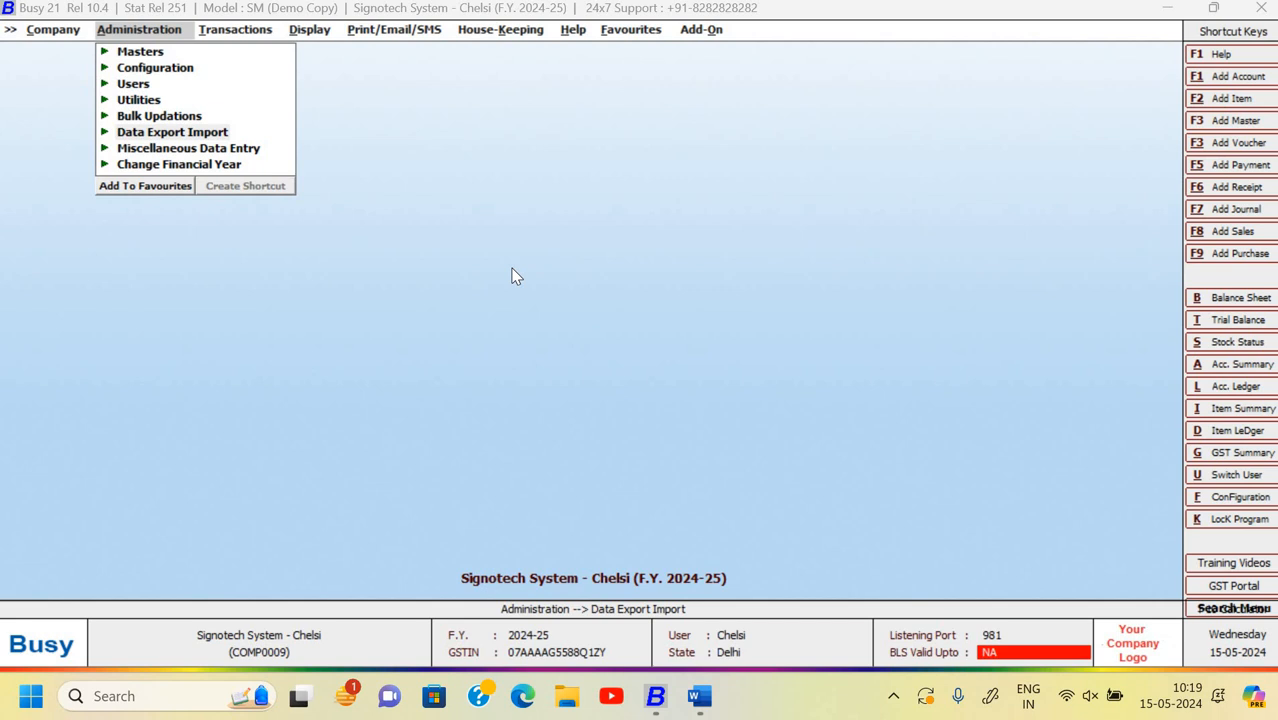
# - Check the assignment in Word, then close the Signotech System - Chelsi company in Busy 21
pyautogui.hotkey('alt', 'Tab')
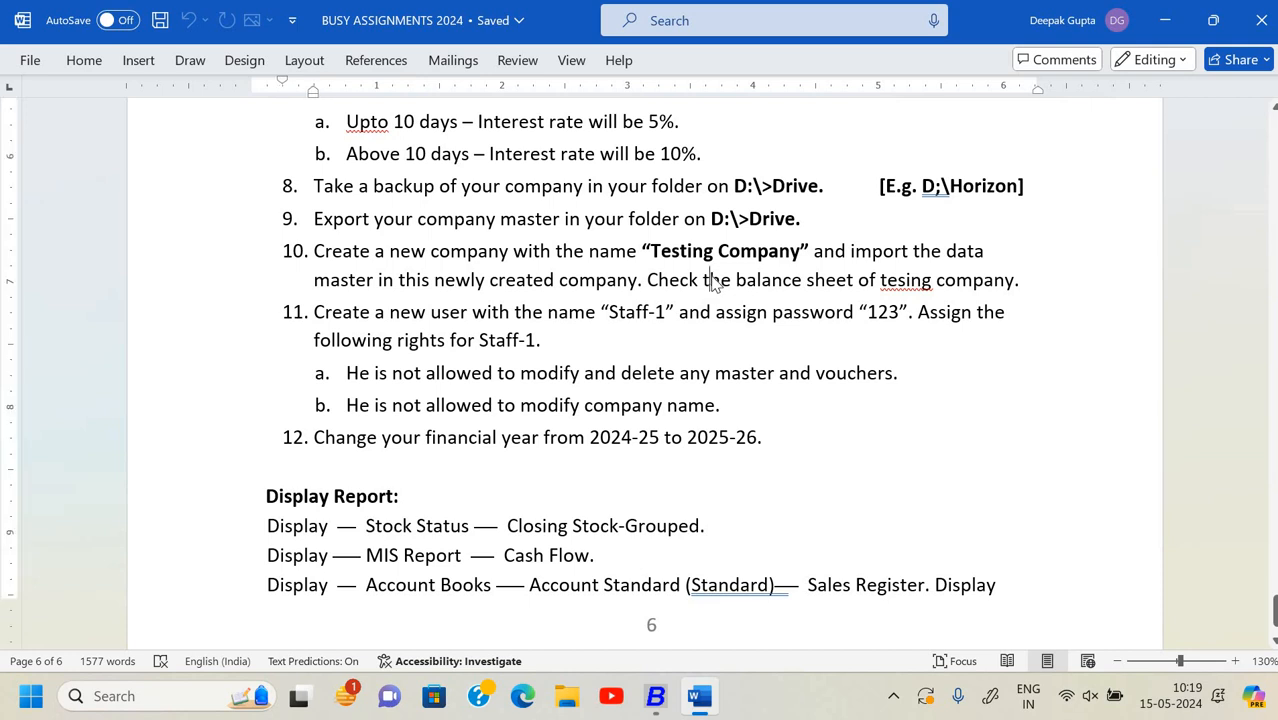
pyautogui.hotkey('alt', 'Tab')
pyautogui.press('Left')
pyautogui.press('Down')
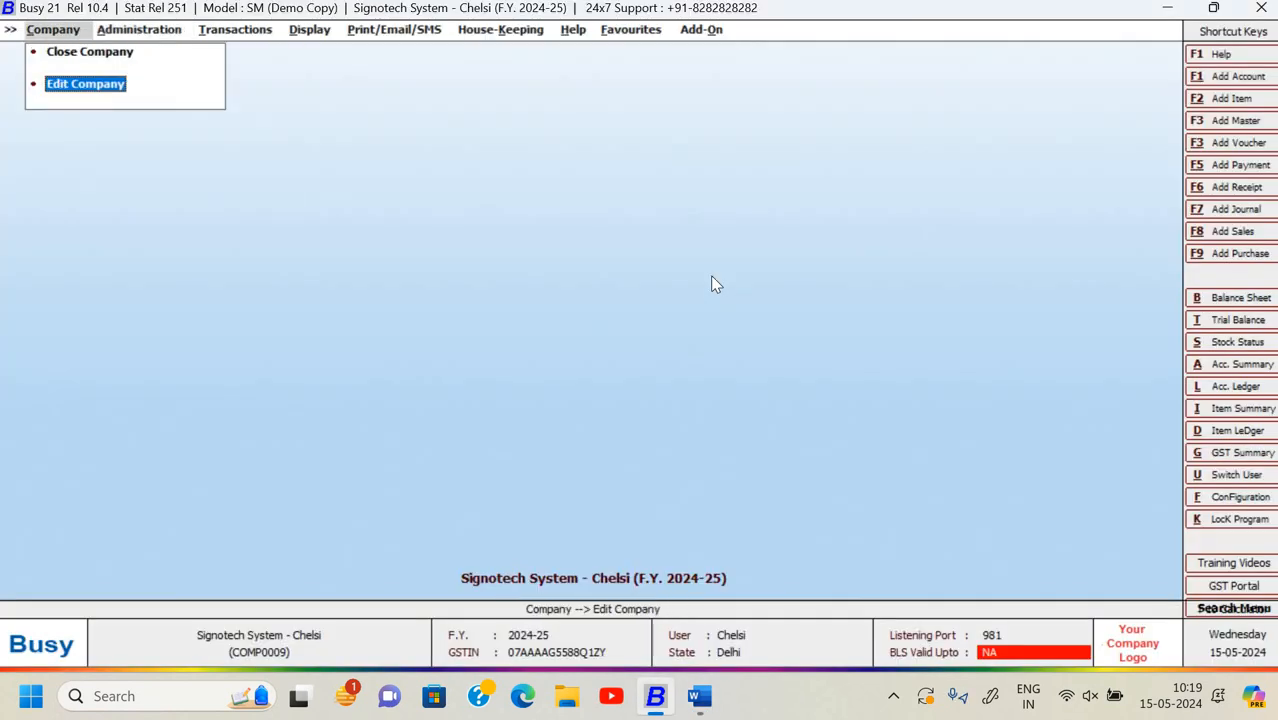
pyautogui.press('Up')
pyautogui.press('Return')
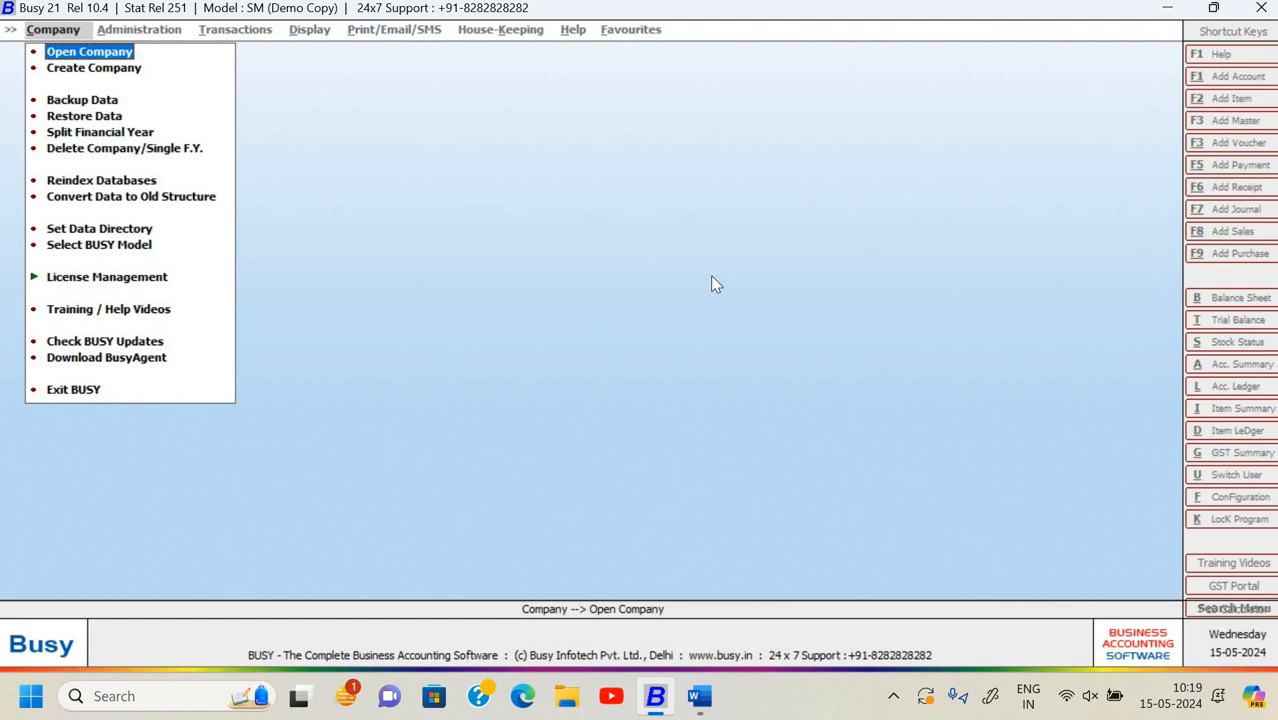
# - Create the company 'Testing Company Chelsi' with India and Delhi as country and state
pyautogui.press('Down')
pyautogui.press('Return')
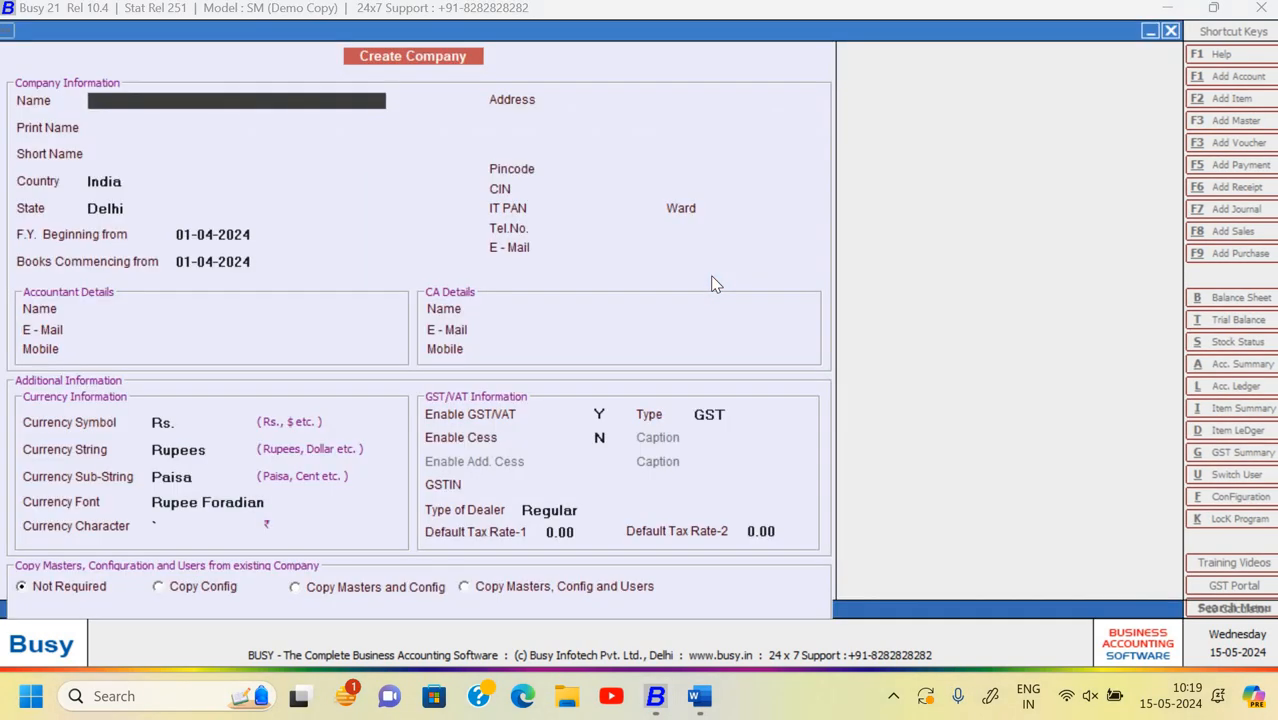
pyautogui.write('Testing Company Che')
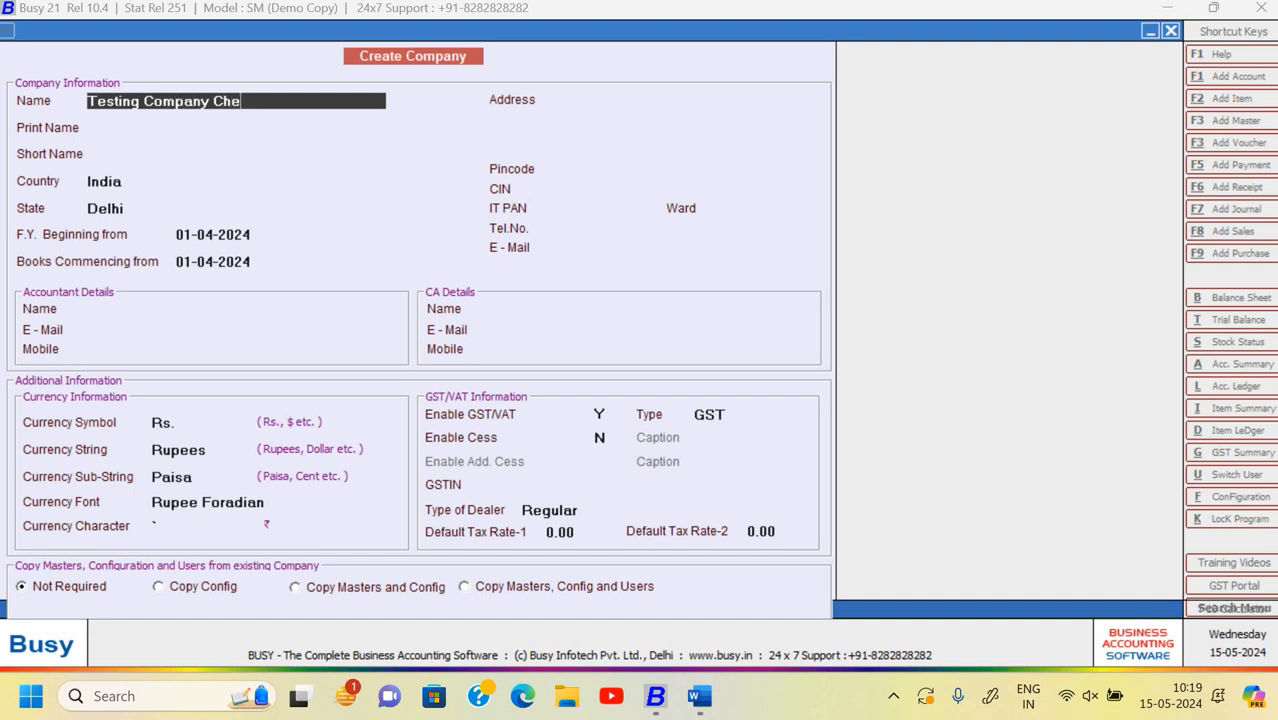
pyautogui.write('lsi')
pyautogui.press('Return')
pyautogui.press('Return')
pyautogui.press('Return')
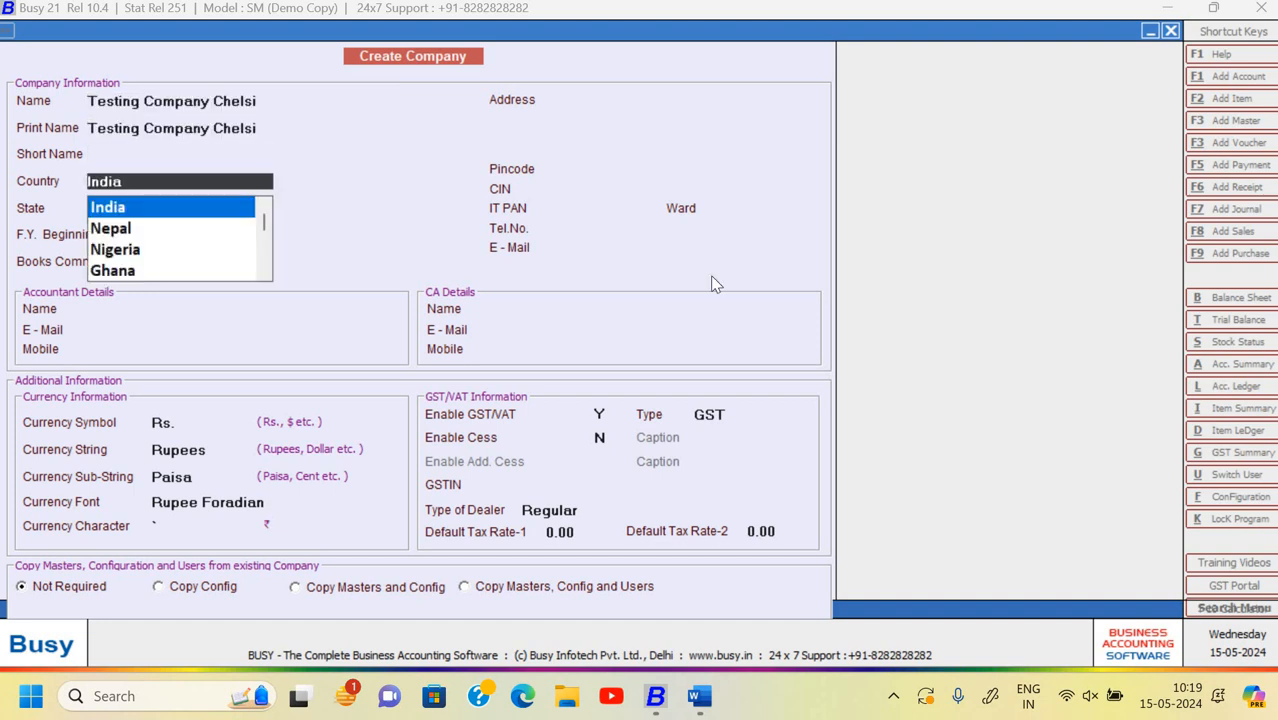
pyautogui.press('Return')
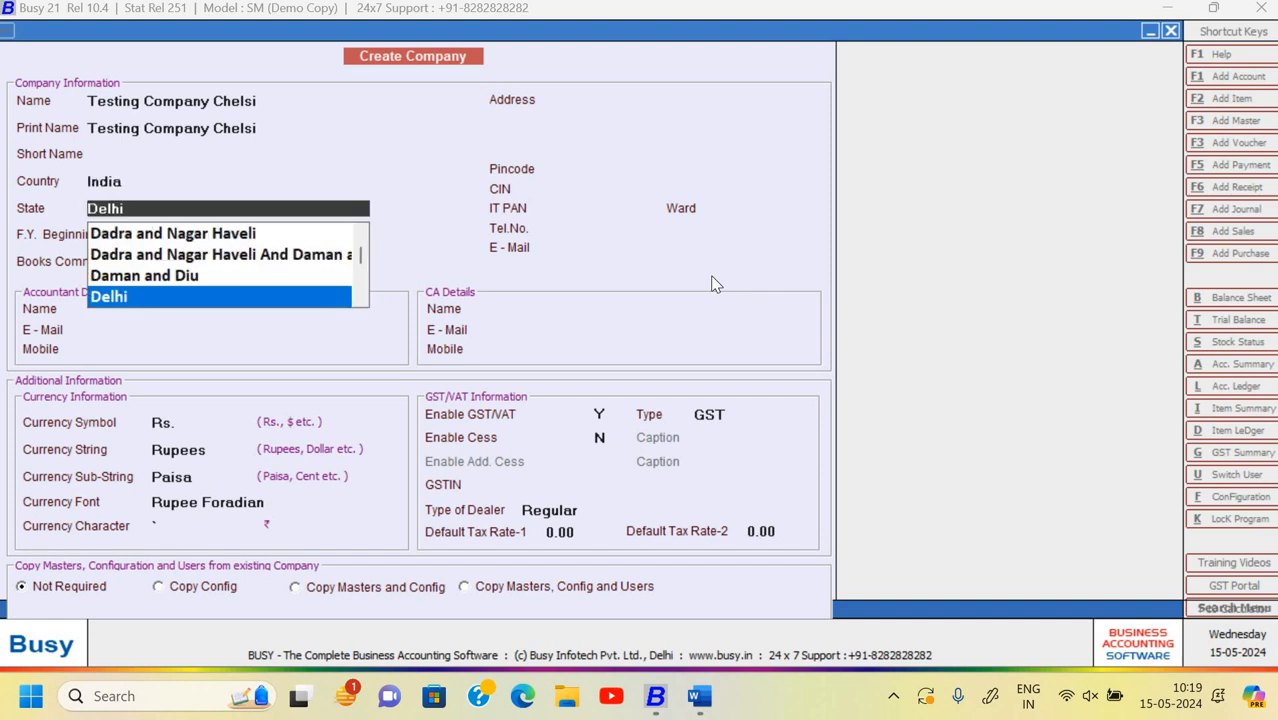
pyautogui.press('Return')
pyautogui.press('Return')
pyautogui.press('Return')
pyautogui.press('Return')
pyautogui.press('Return')
pyautogui.press('Return')
pyautogui.press('Return')
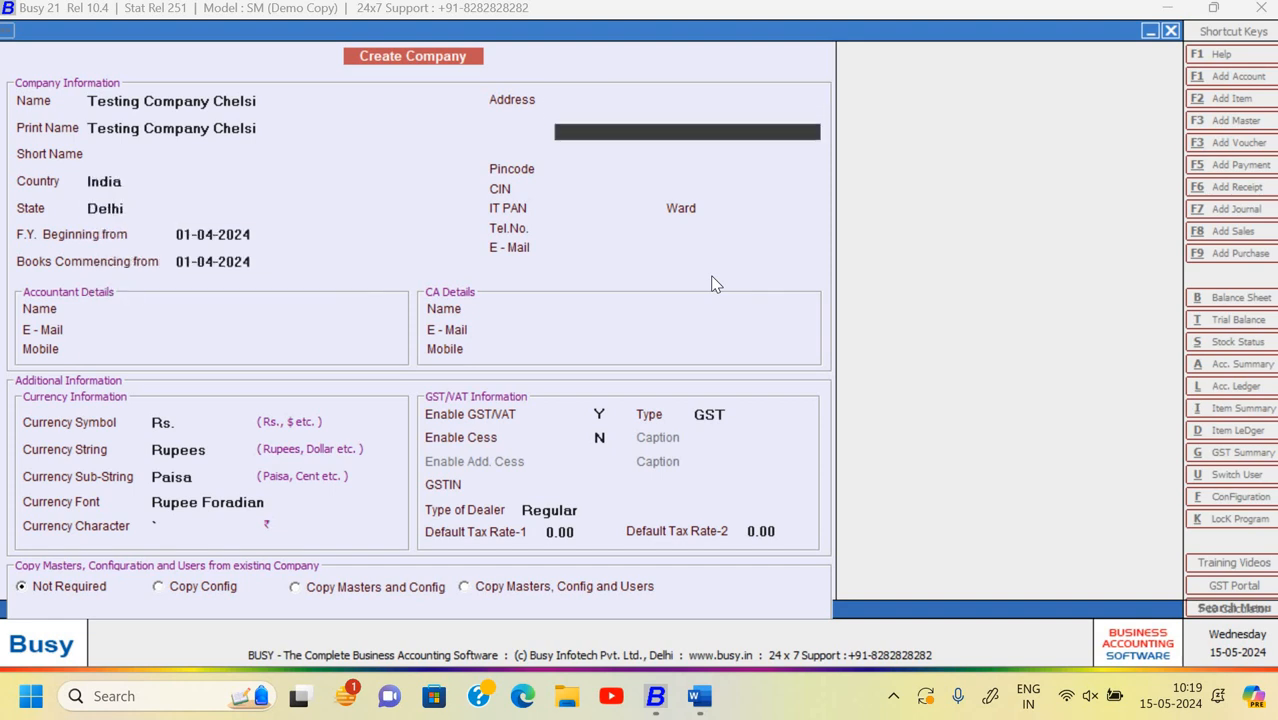
pyautogui.press('F2')
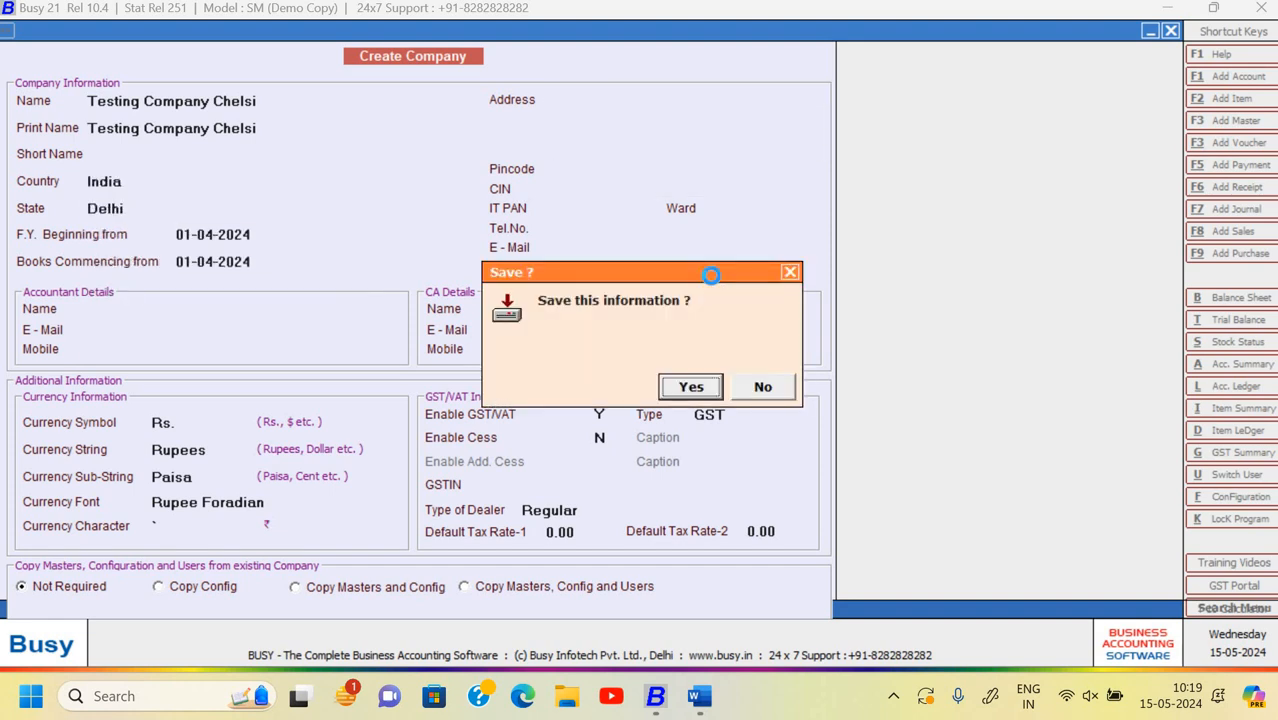
pyautogui.press('Return')
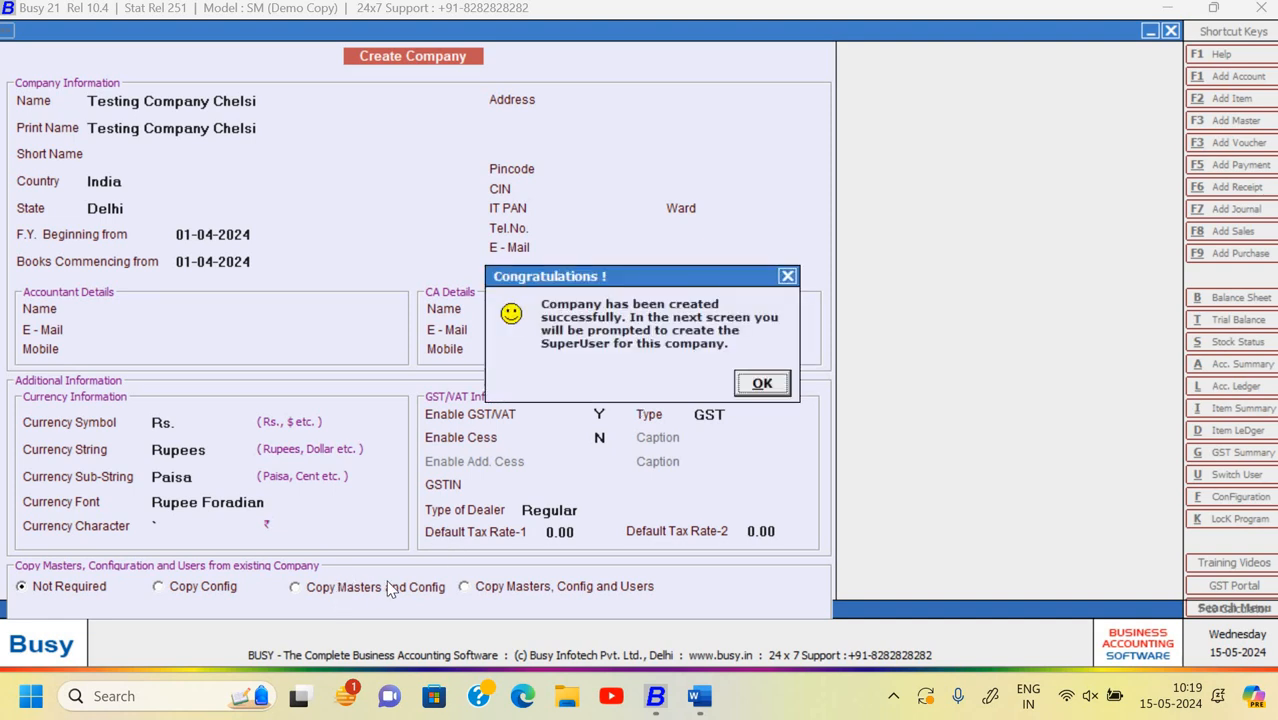
pyautogui.click(762, 384)
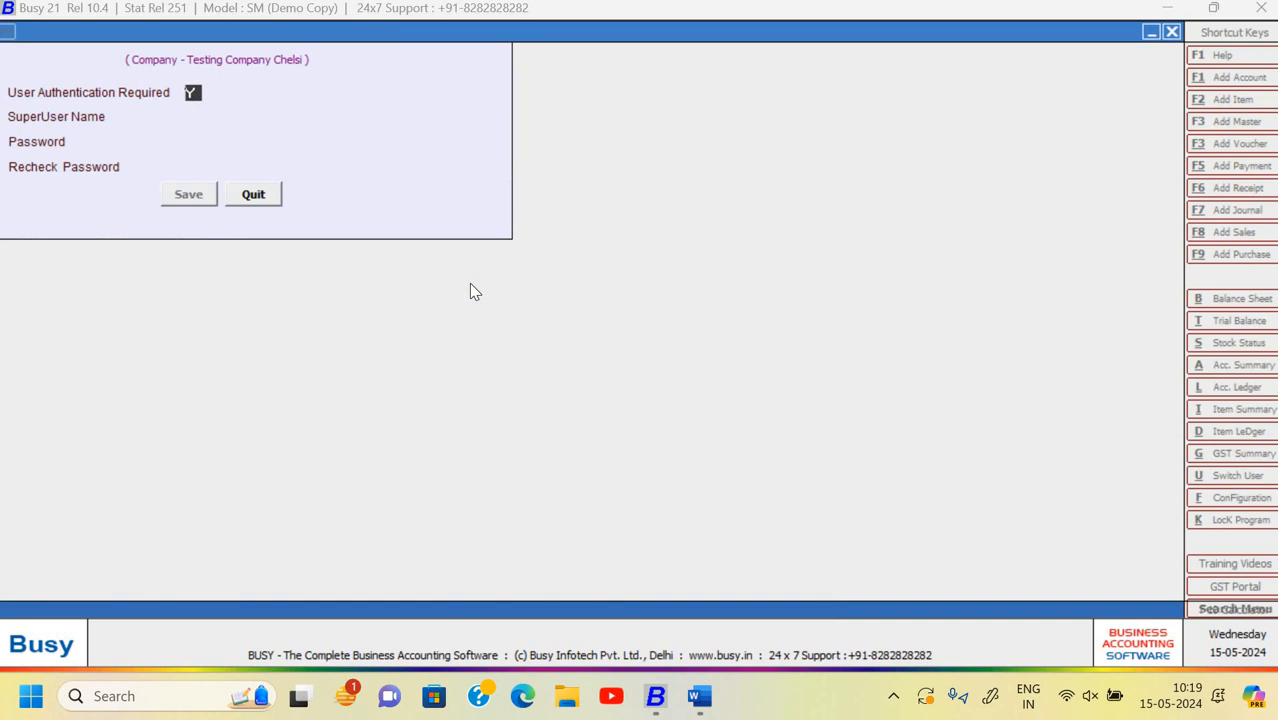
# - Set User Authentication Required to N in the company's features and save
pyautogui.press('n')
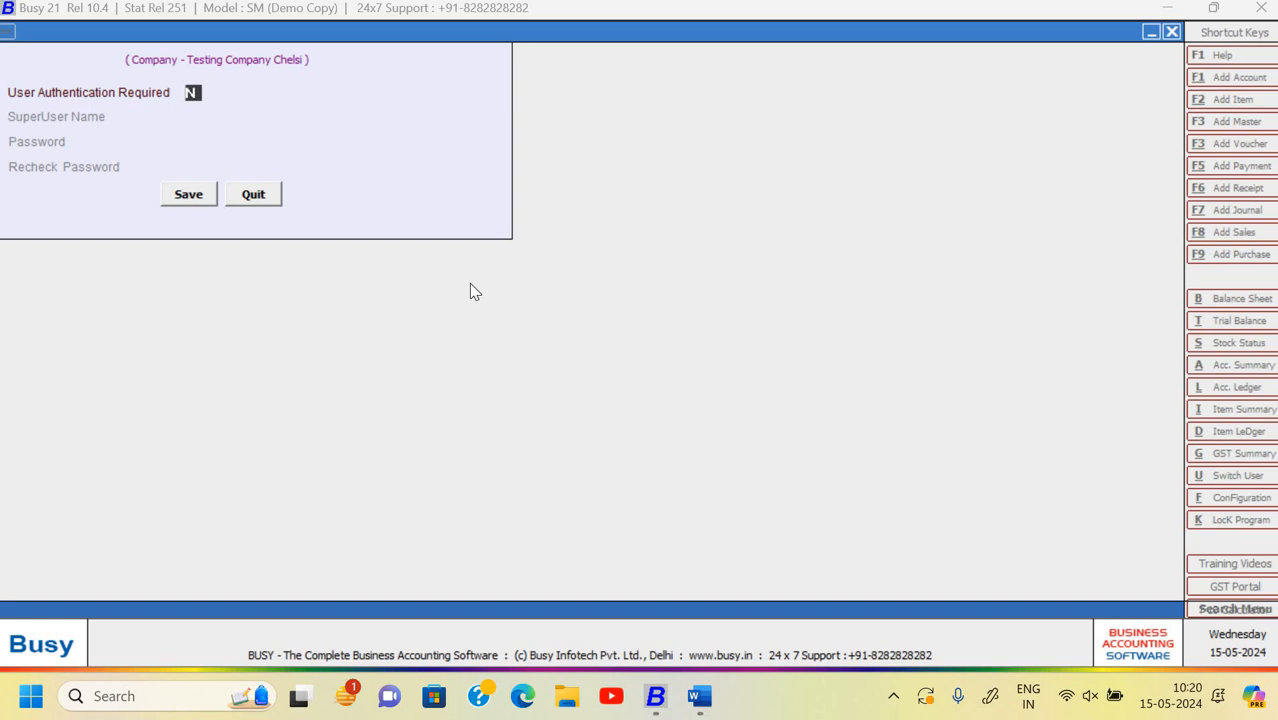
pyautogui.press('Return')
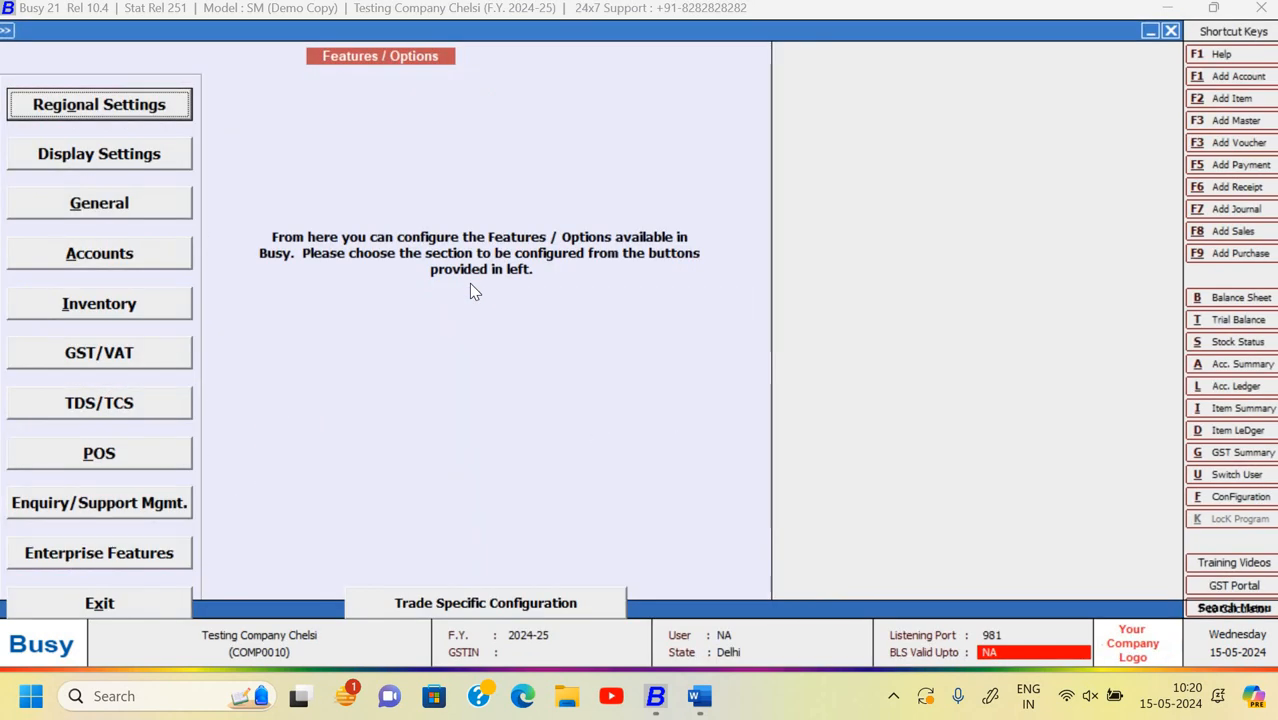
pyautogui.press('Escape')
pyautogui.press('Escape')
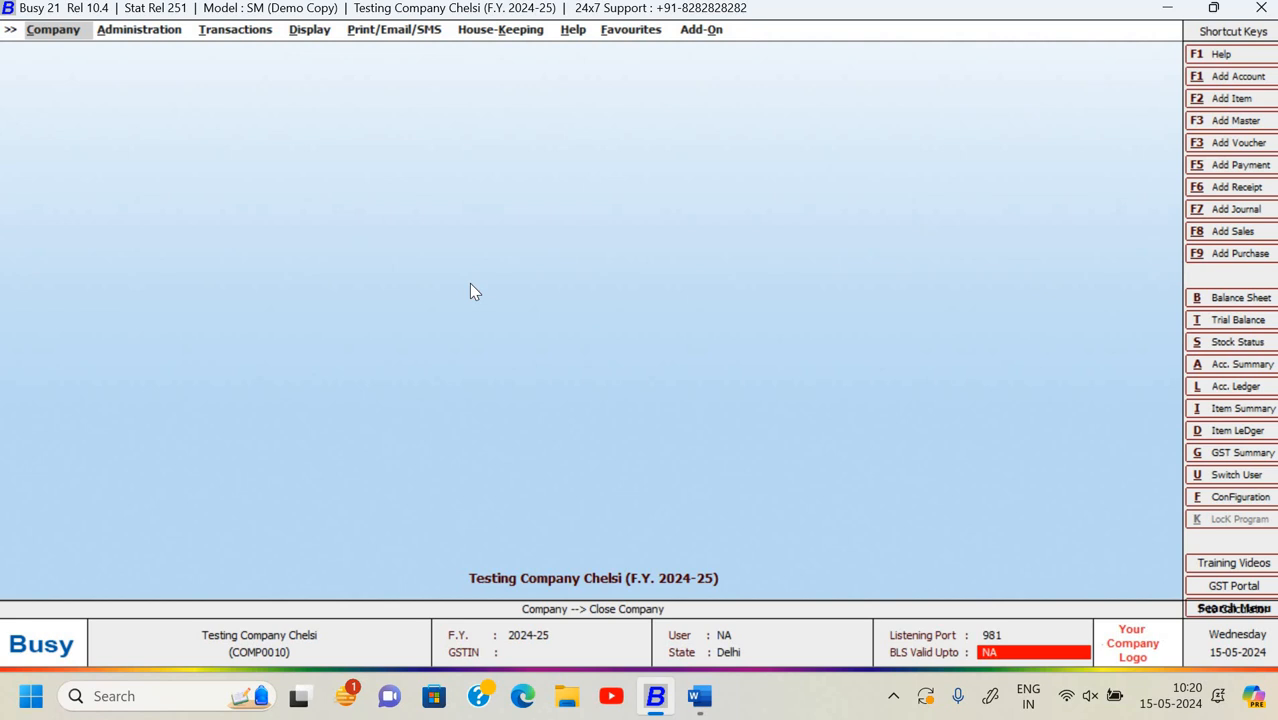
# - Display the Testing Company Chelsi balance sheet to confirm all amounts are zero
pyautogui.press('Right')
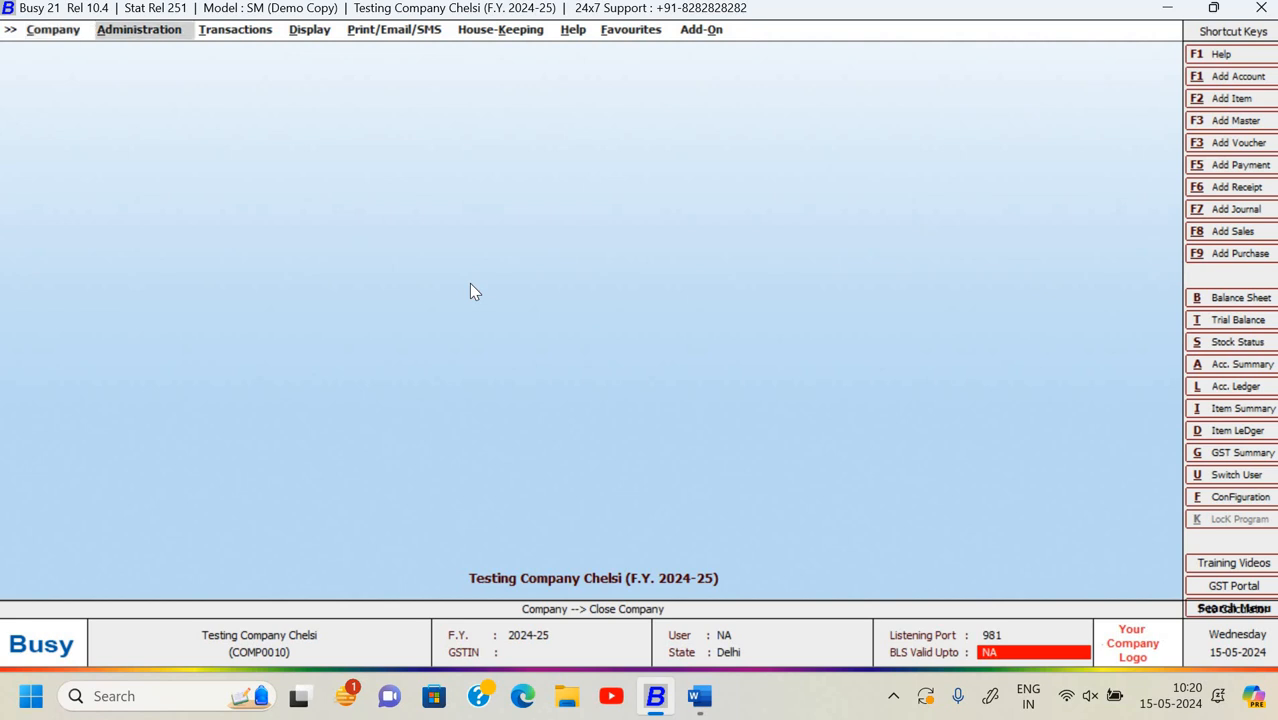
pyautogui.press('Right')
pyautogui.press('Right')
pyautogui.press('Return')
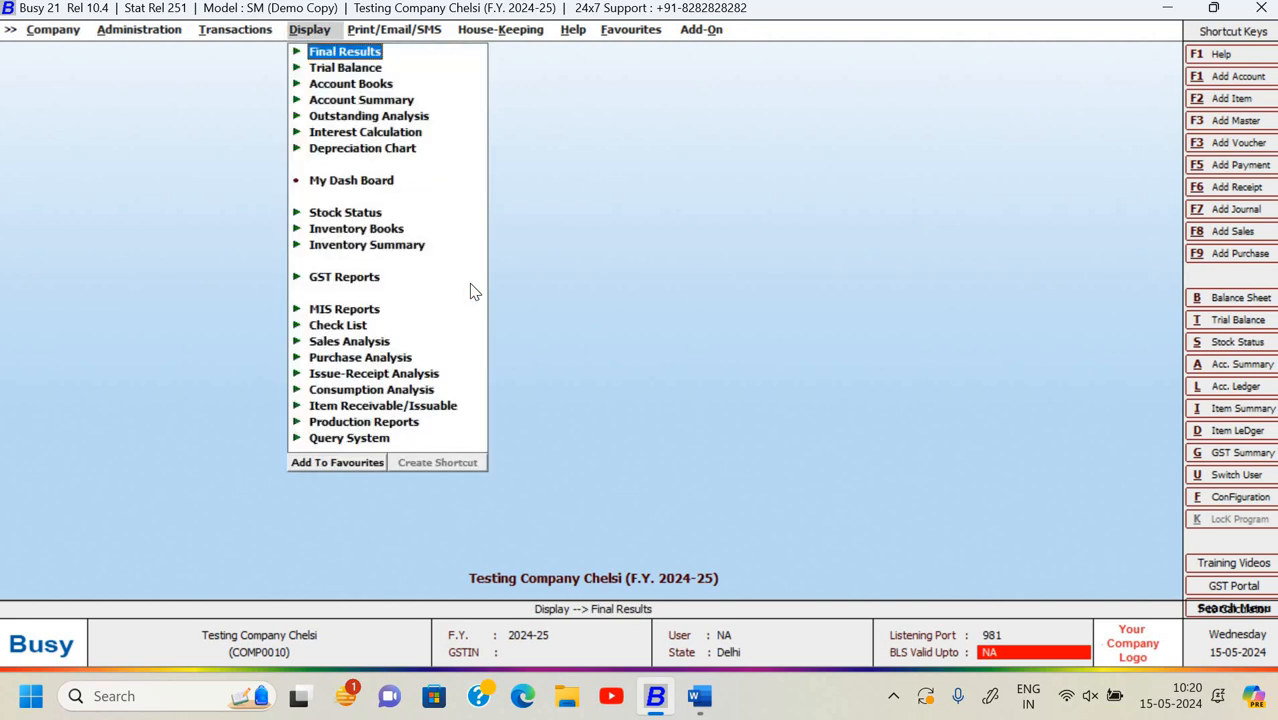
pyautogui.press('Return')
pyautogui.press('Return')
pyautogui.press('Return')
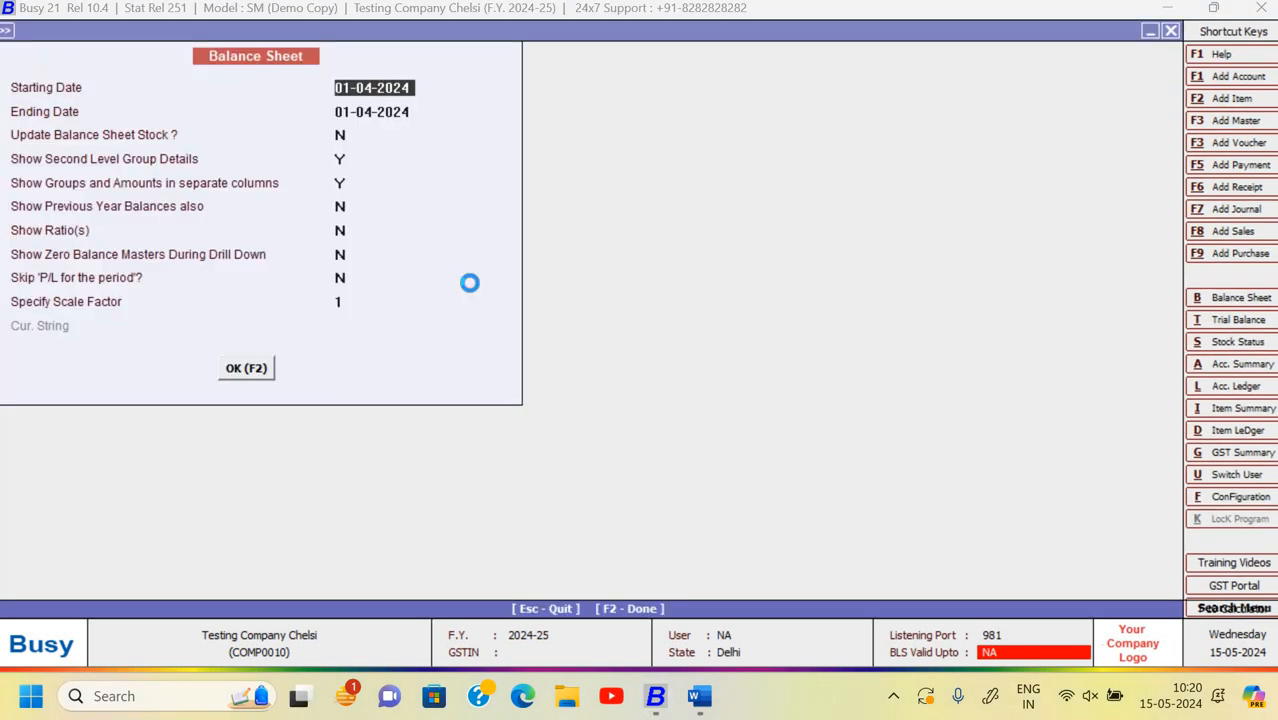
pyautogui.press('F2')
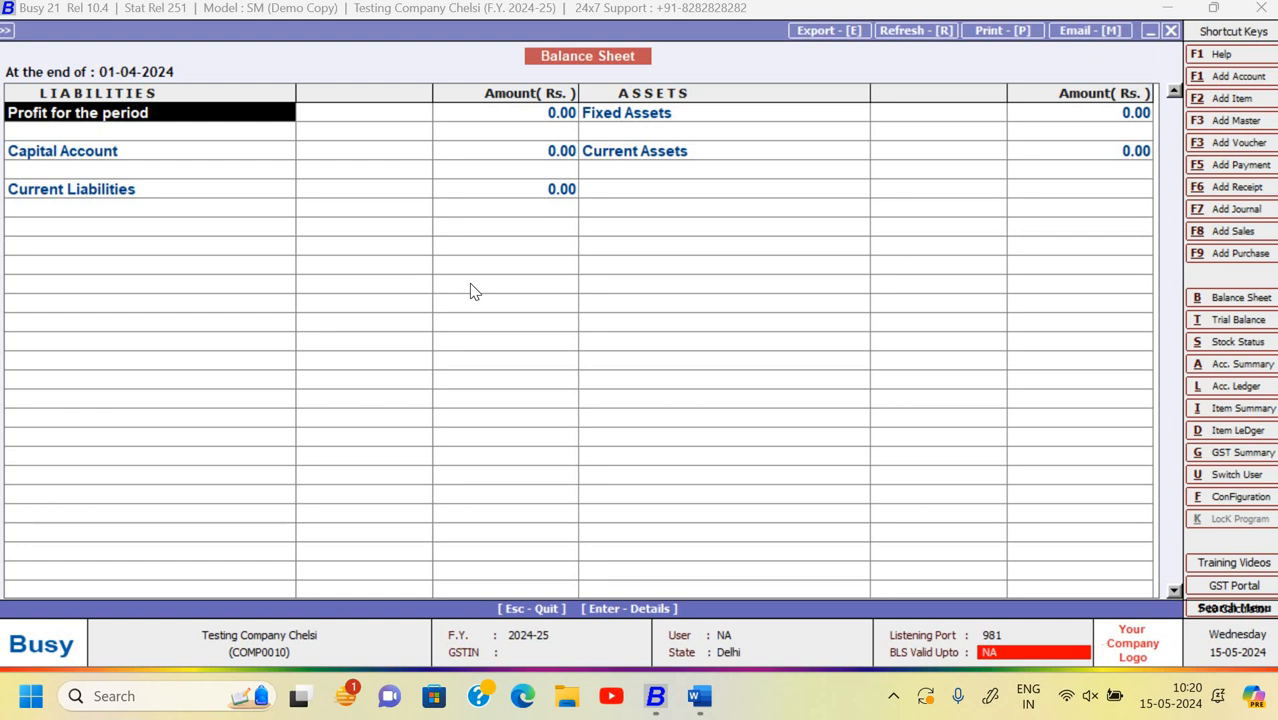
pyautogui.press('Escape')
pyautogui.press('Escape')
# - Open Import Data under Administration > Data Export Import > Data Export/Import (XML)
pyautogui.press('Left')
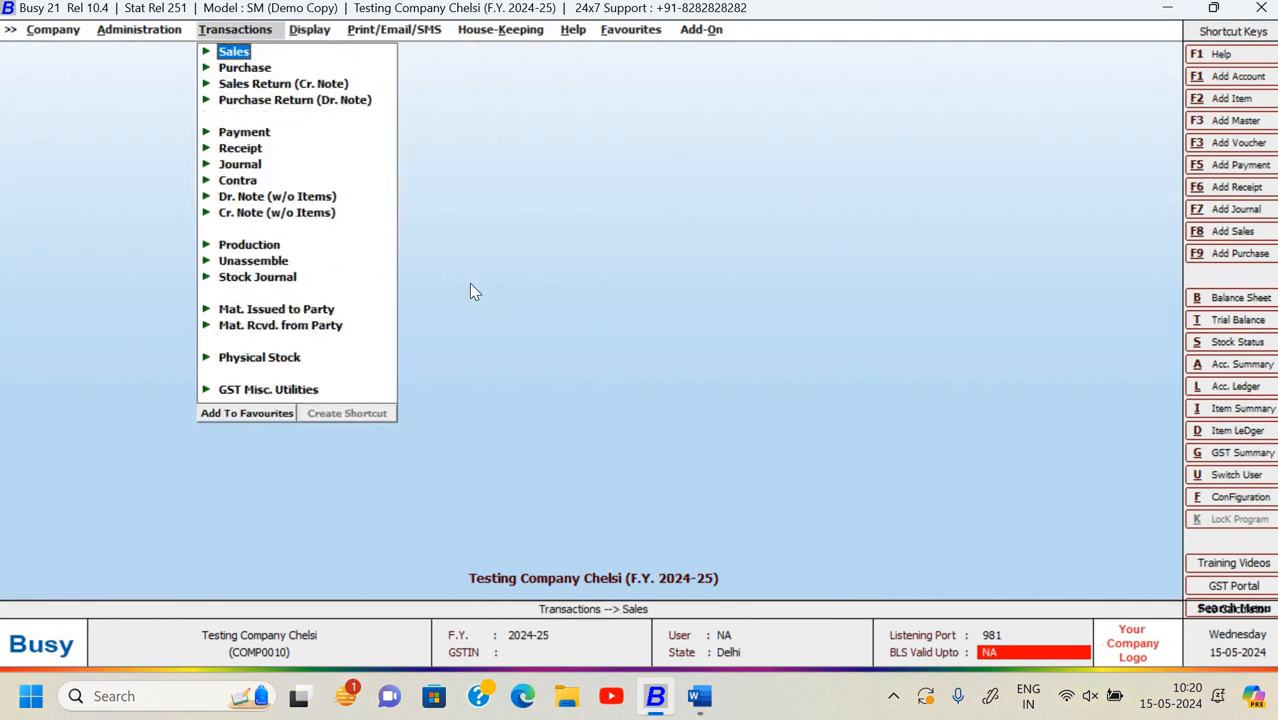
pyautogui.press('Left')
pyautogui.press('Down')
pyautogui.press('Down')
pyautogui.press('Down')
pyautogui.press('Down')
pyautogui.press('Down')
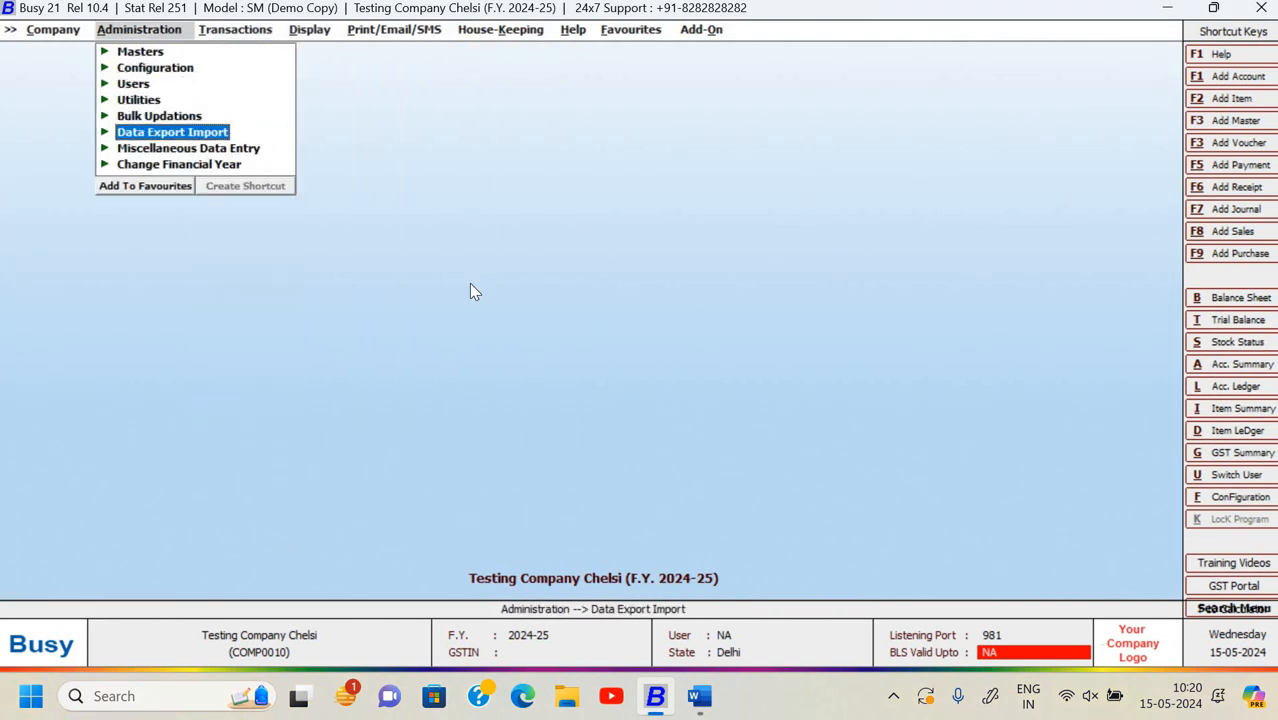
pyautogui.press('Return')
pyautogui.press('Down')
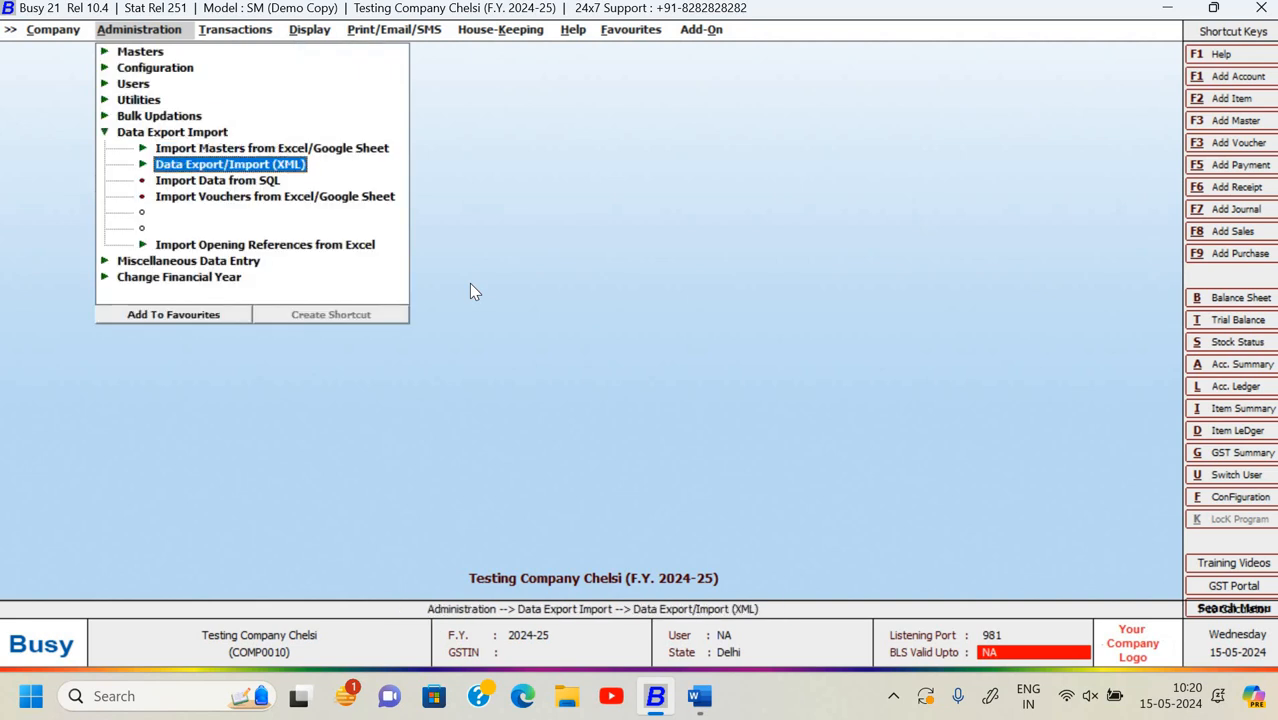
pyautogui.press('Up')
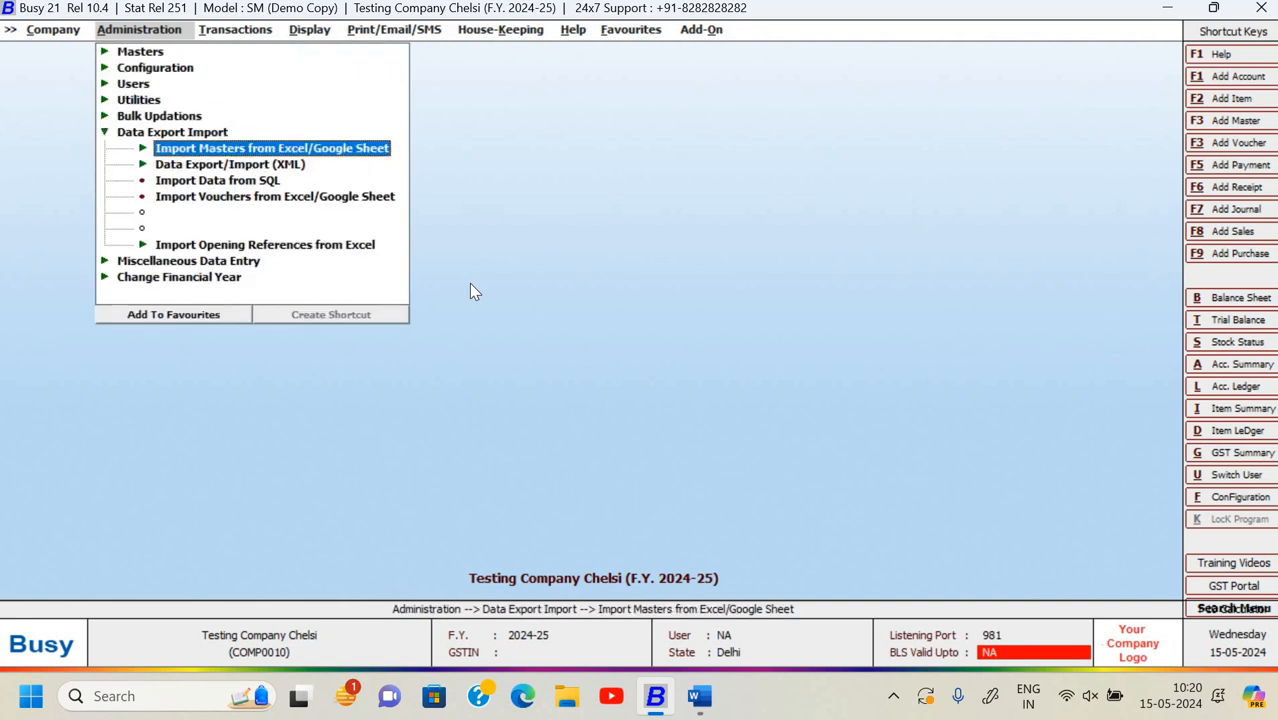
pyautogui.press('Down')
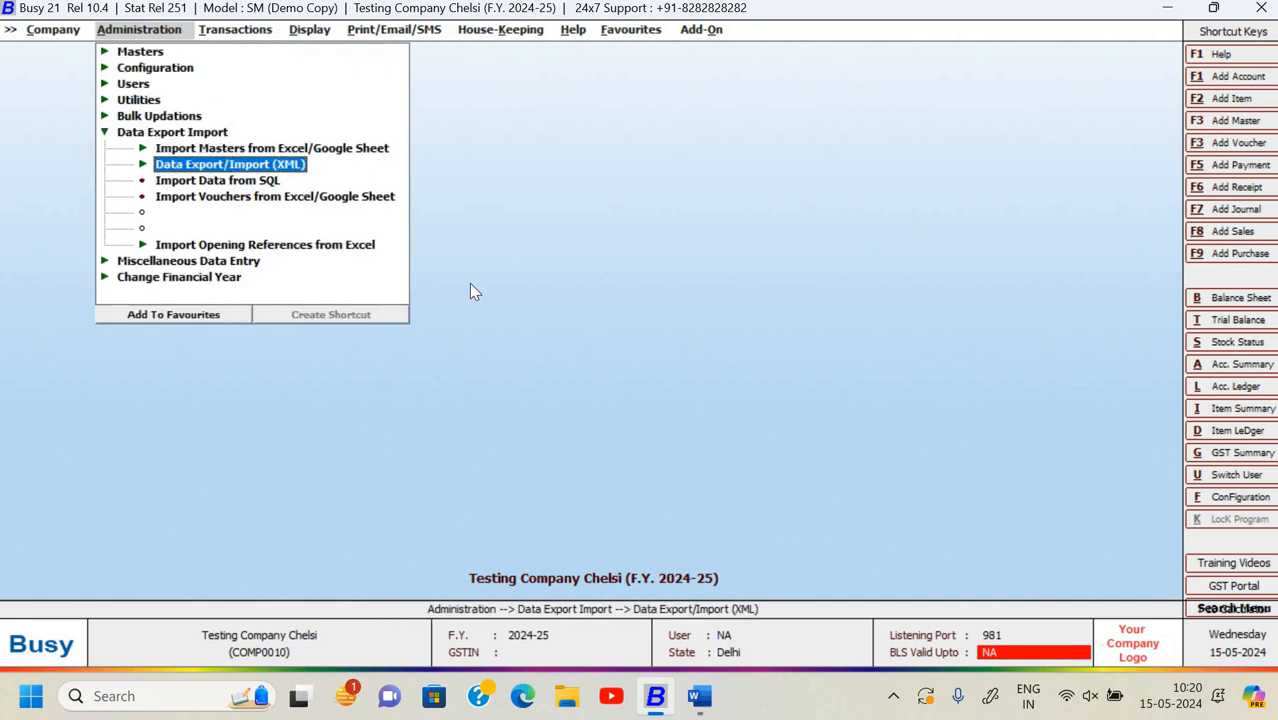
pyautogui.press('Return')
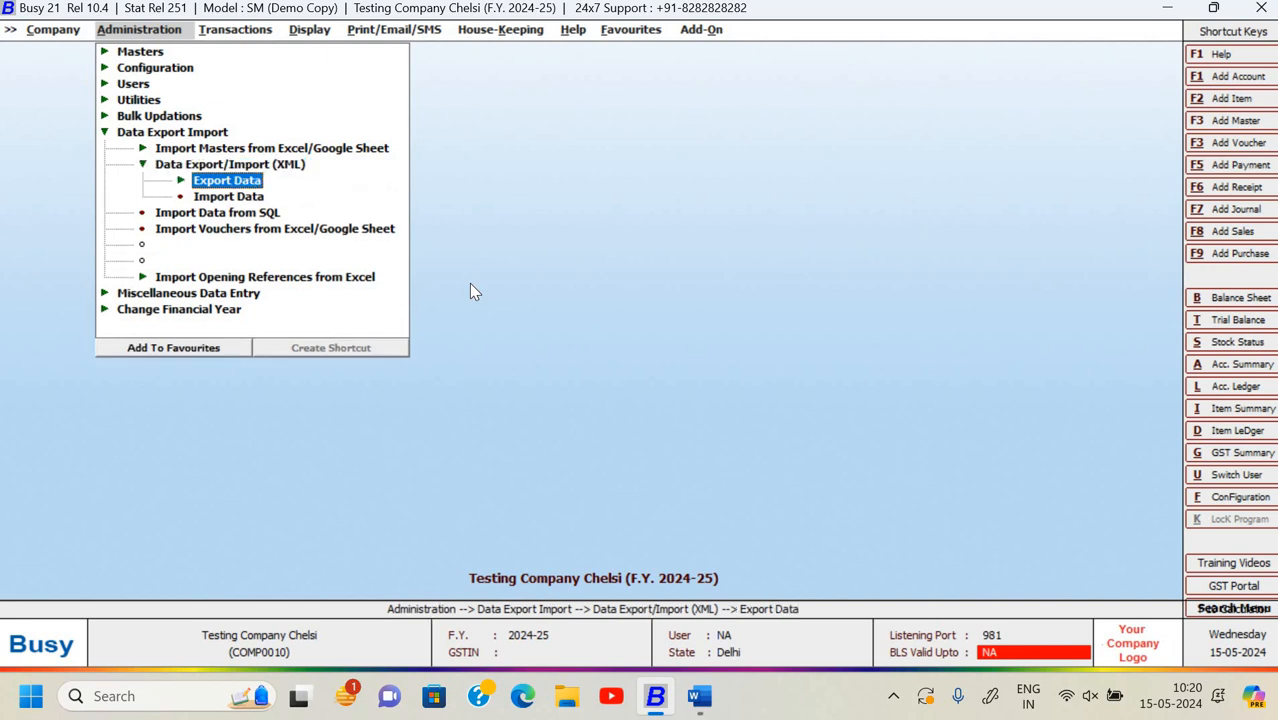
pyautogui.press('Down')
pyautogui.press('Return')
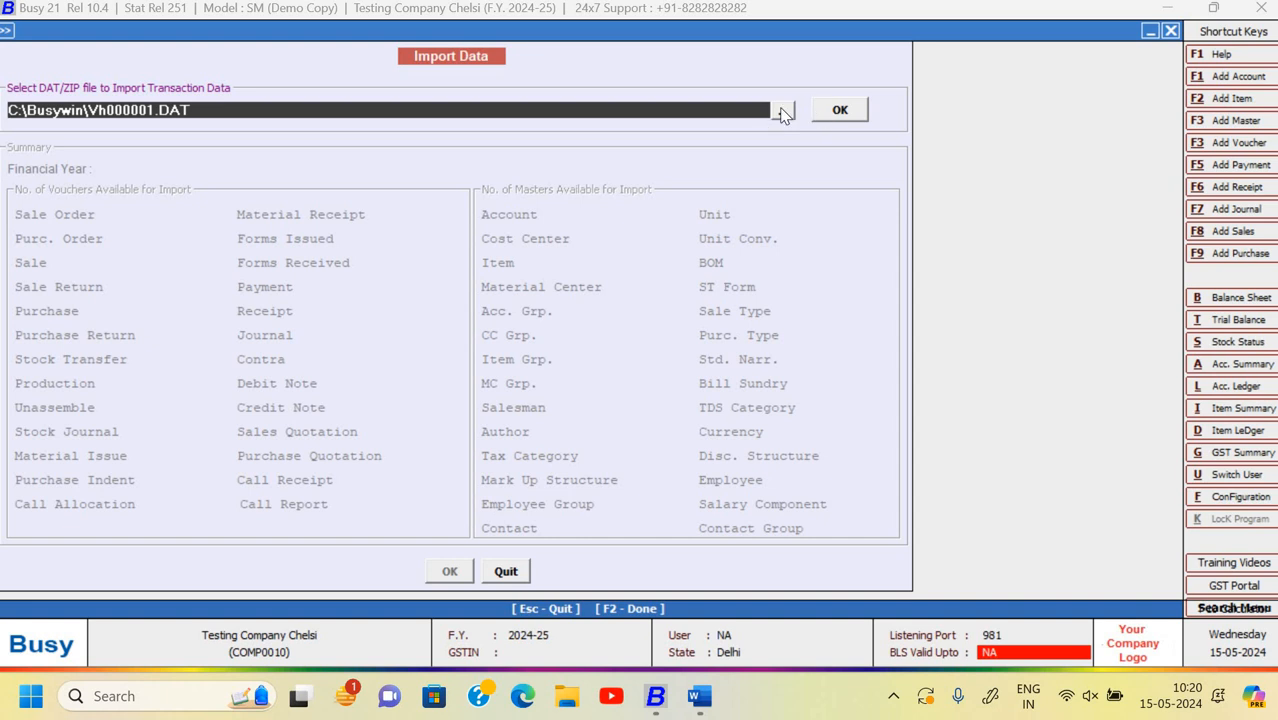
# - Pick D:\Chelsi Busy Backup\SSC_20240515_MSAII.DAT as the import file and show its masters summary for 01-04-2024
pyautogui.press('Return')
pyautogui.press('Return')
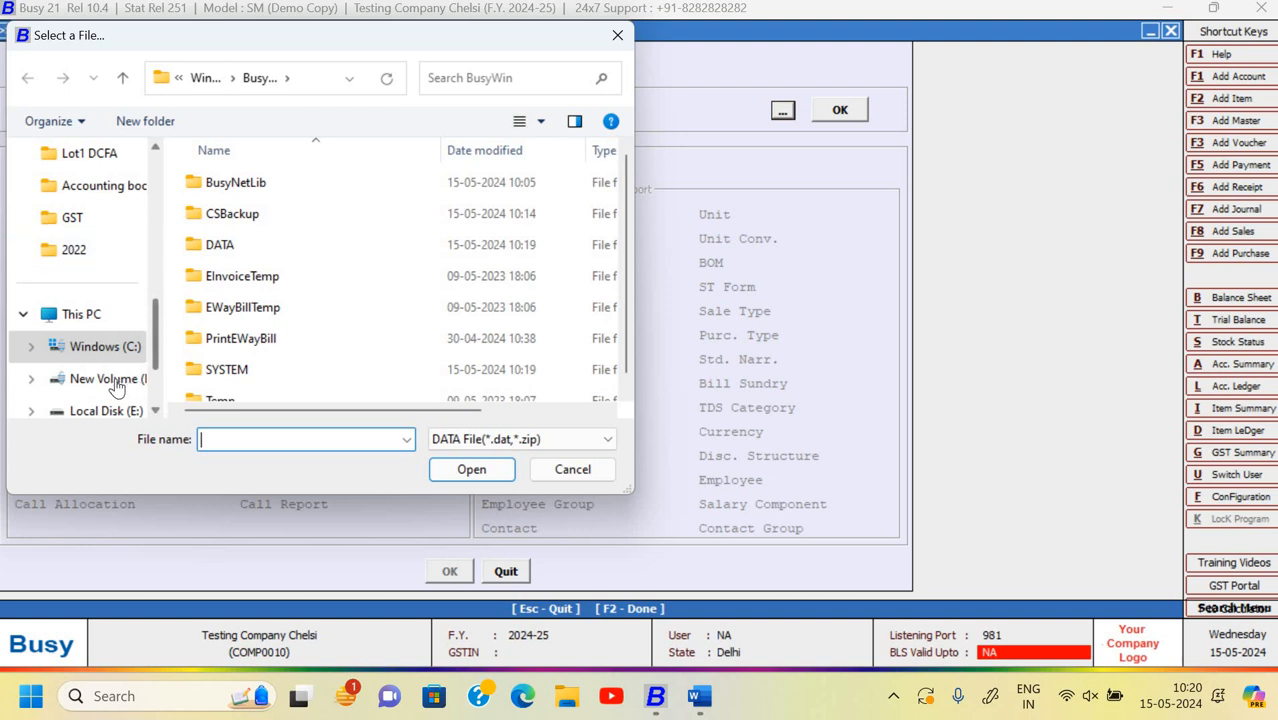
pyautogui.click(82, 379)
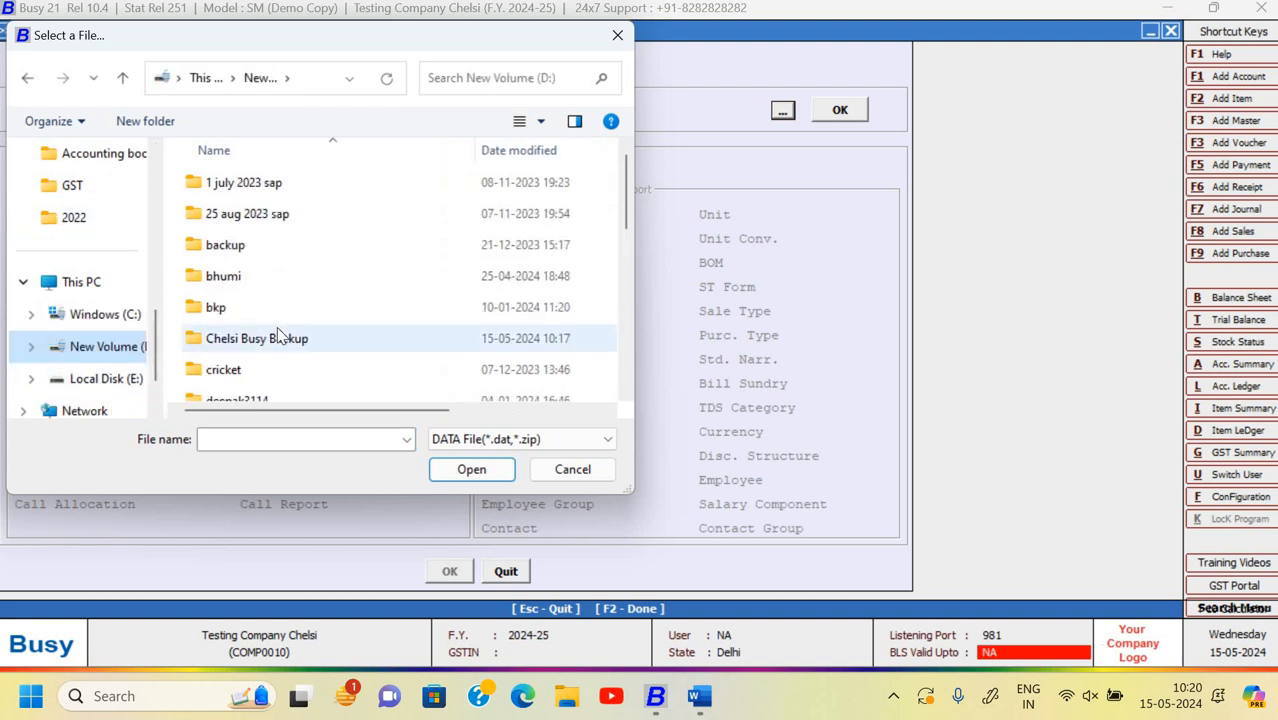
pyautogui.doubleClick(278, 338)
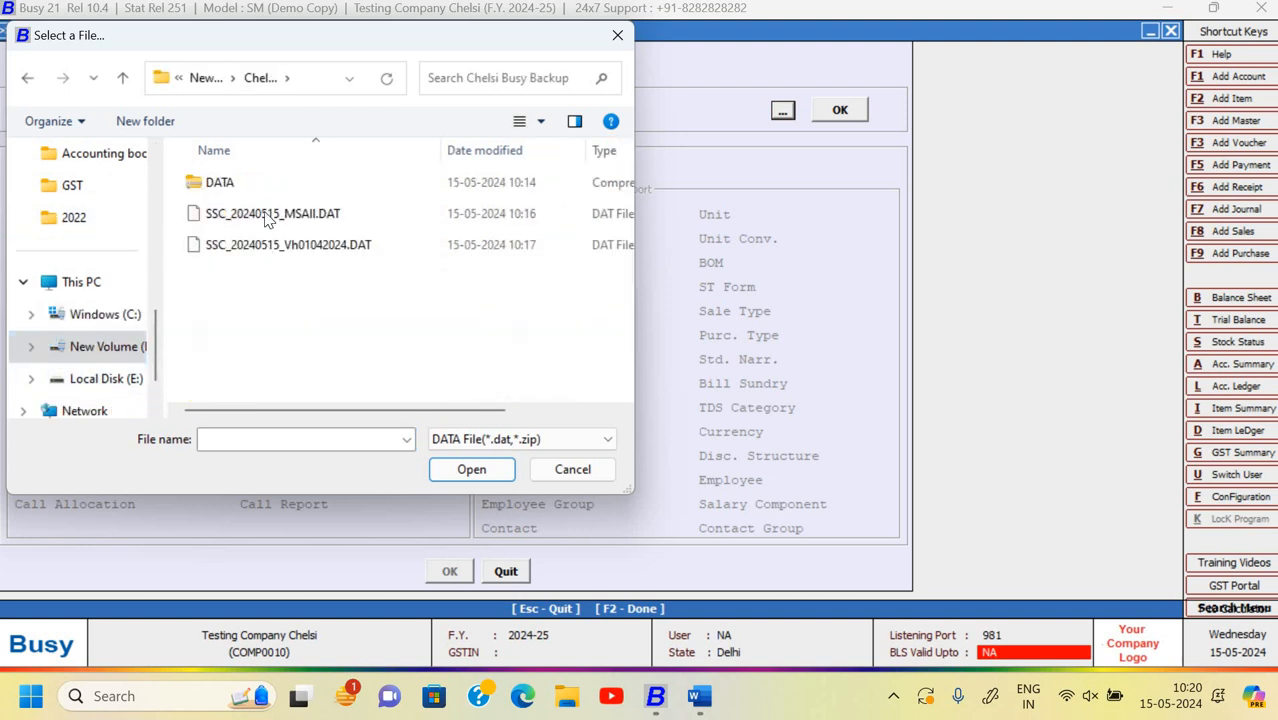
pyautogui.click(348, 223)
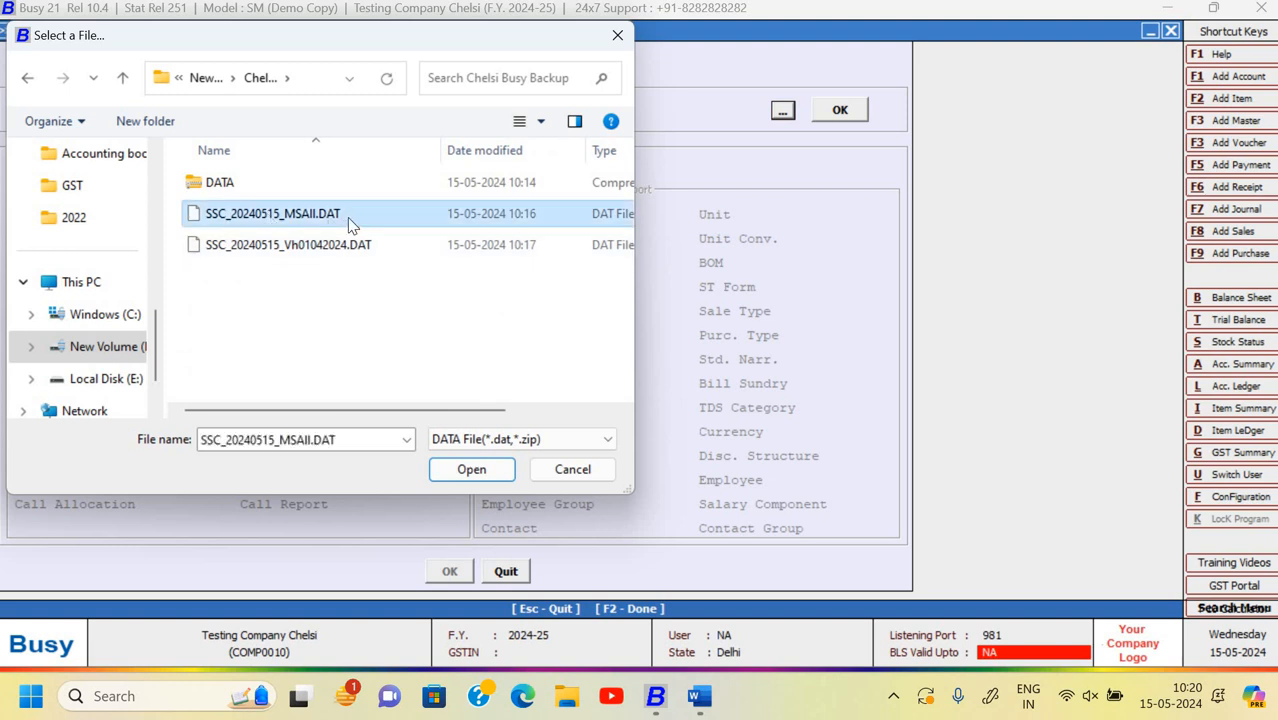
pyautogui.click(474, 472)
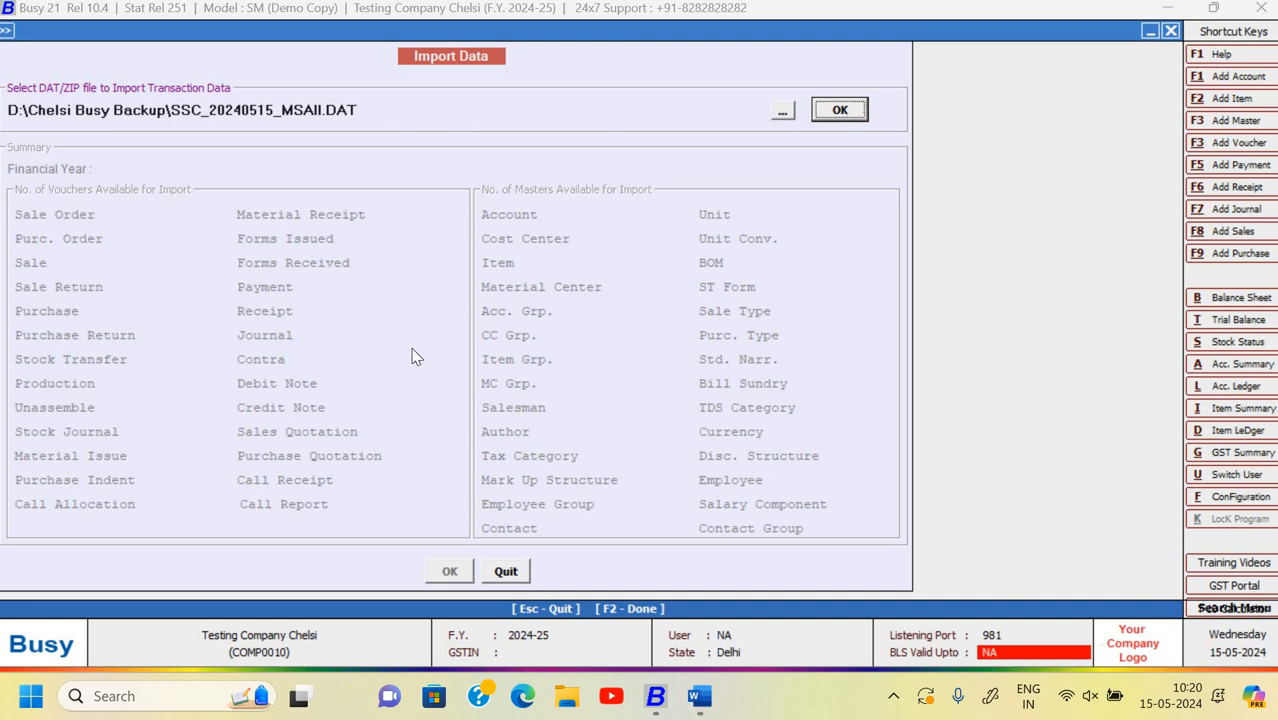
pyautogui.click(840, 110)
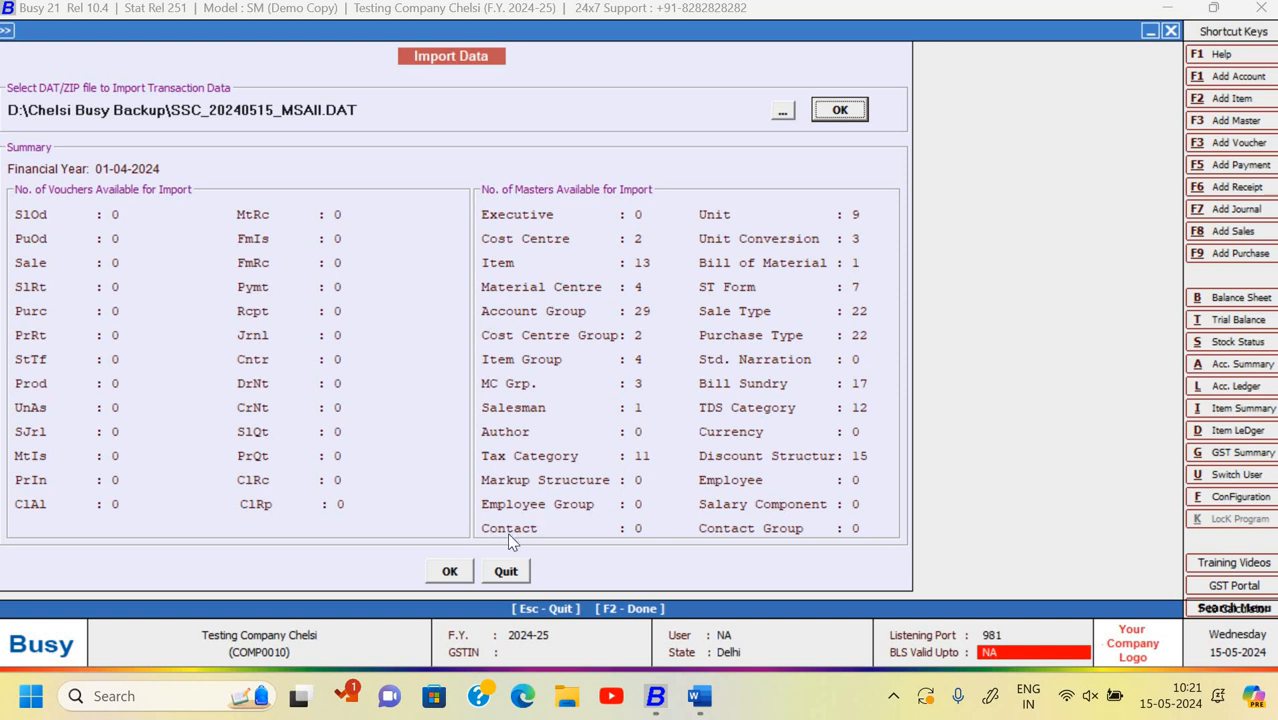
# - Start the masters import and match the sensitive company configuration to the backup's source
pyautogui.click(449, 571)
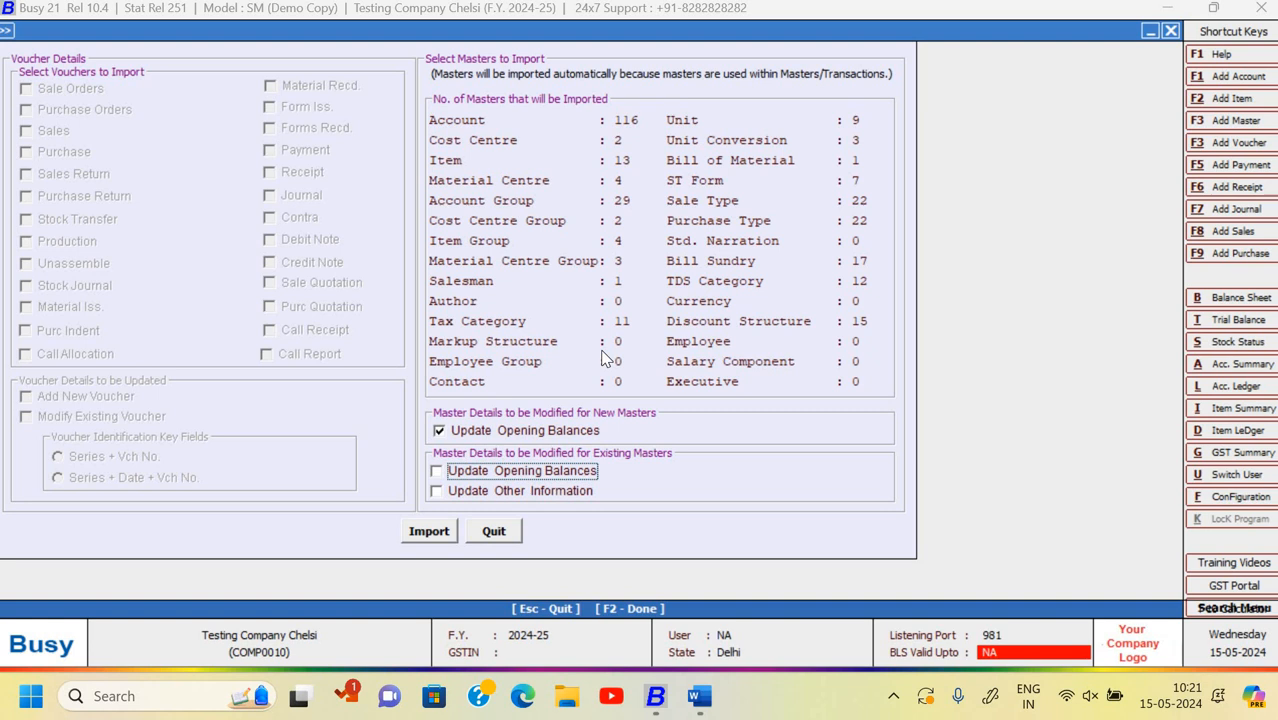
pyautogui.click(428, 531)
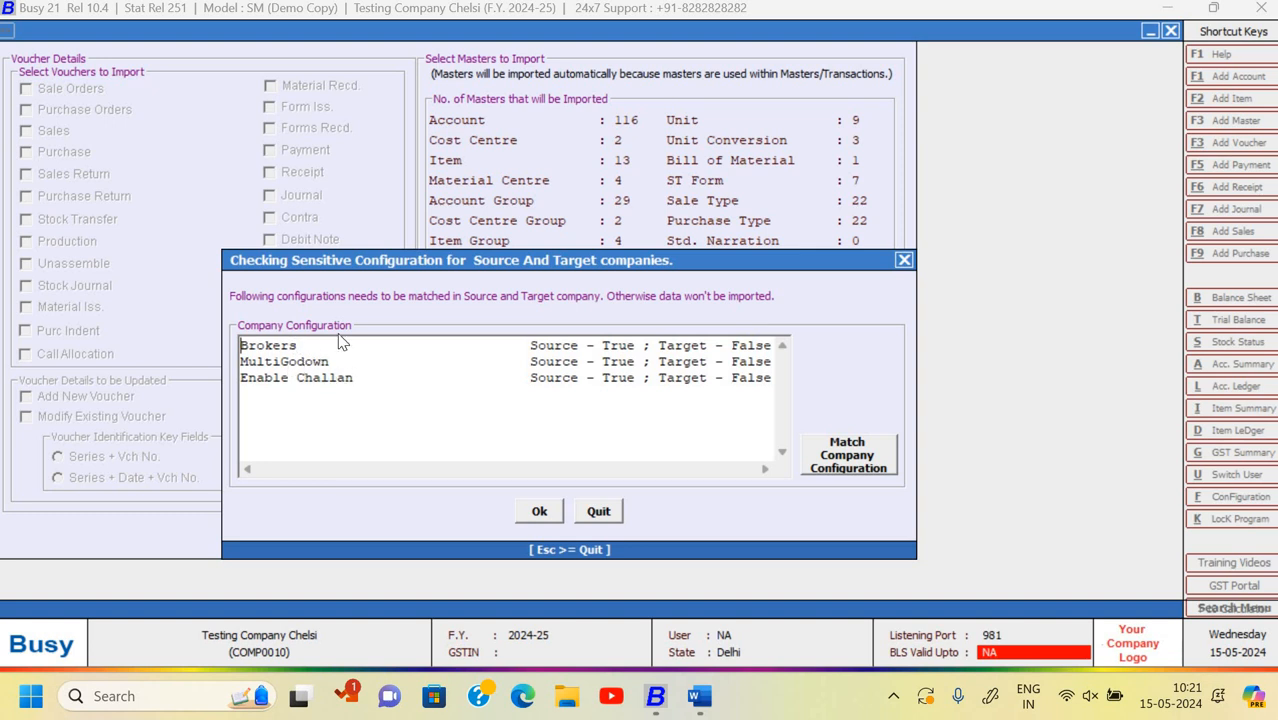
pyautogui.click(828, 478)
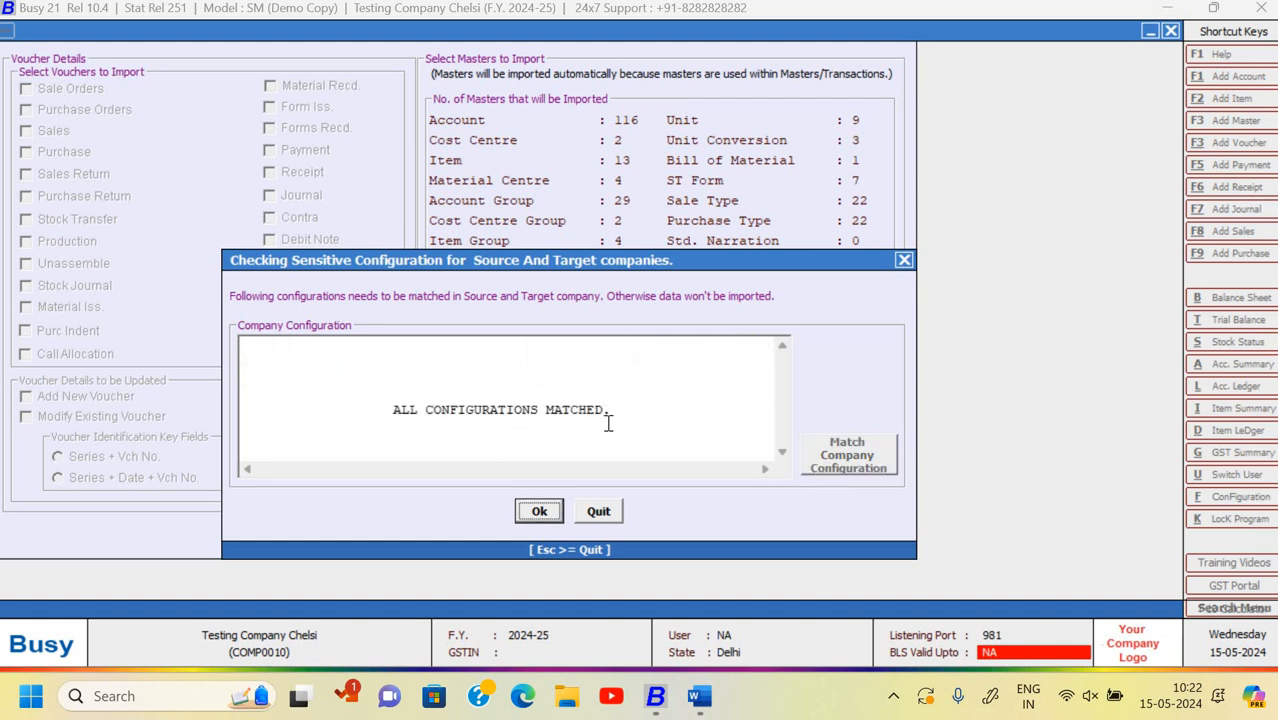
pyautogui.press('Return')
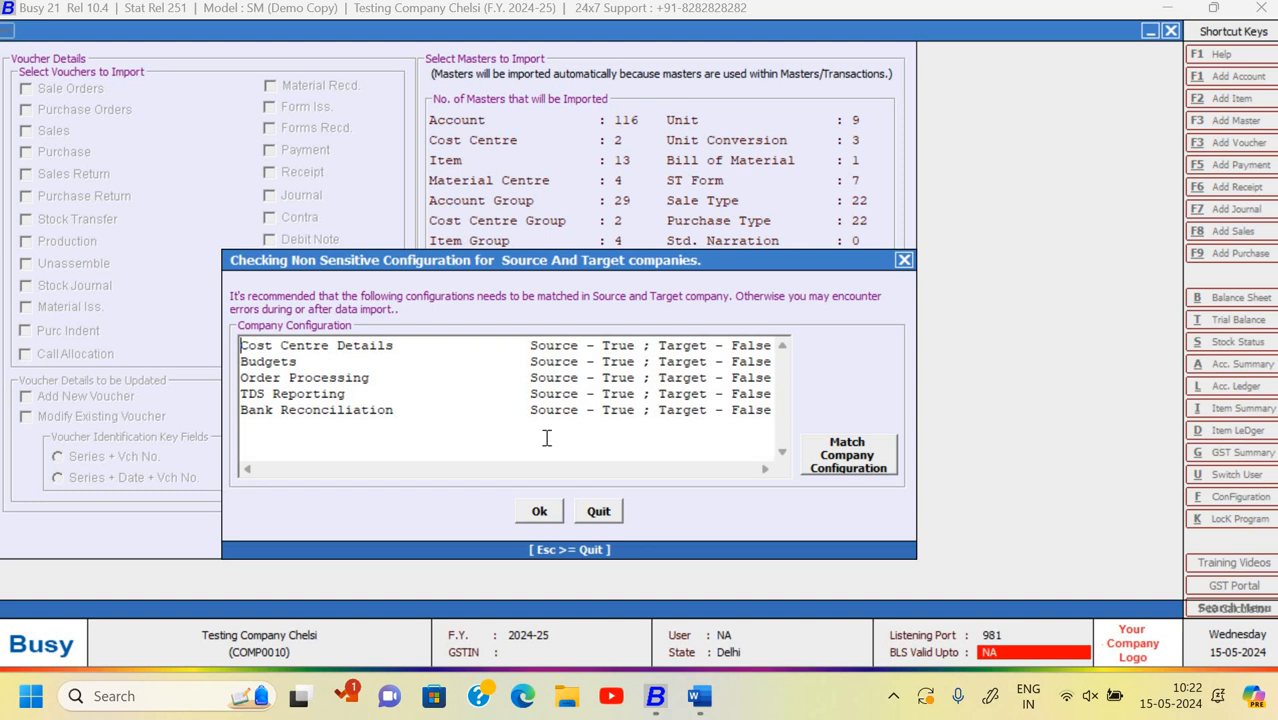
# - Match the non-sensitive settings too, confirm the import, and close the success message
pyautogui.click(848, 462)
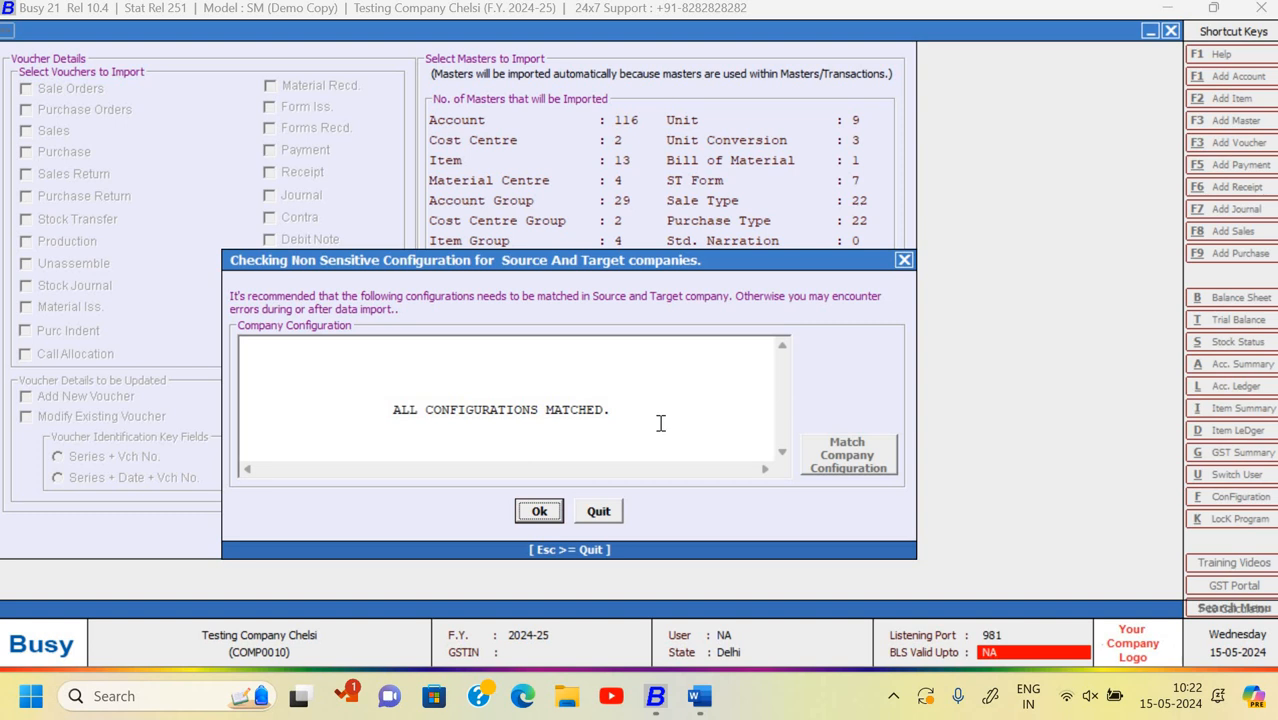
pyautogui.click(539, 512)
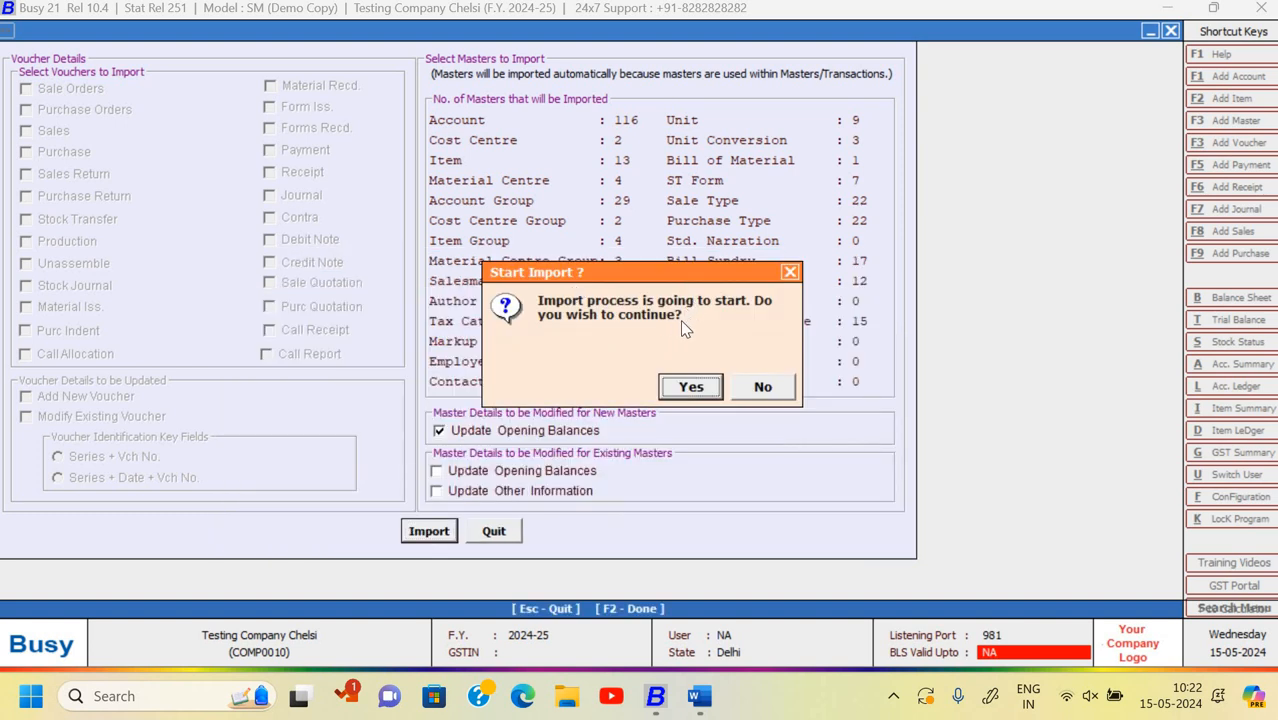
pyautogui.click(691, 388)
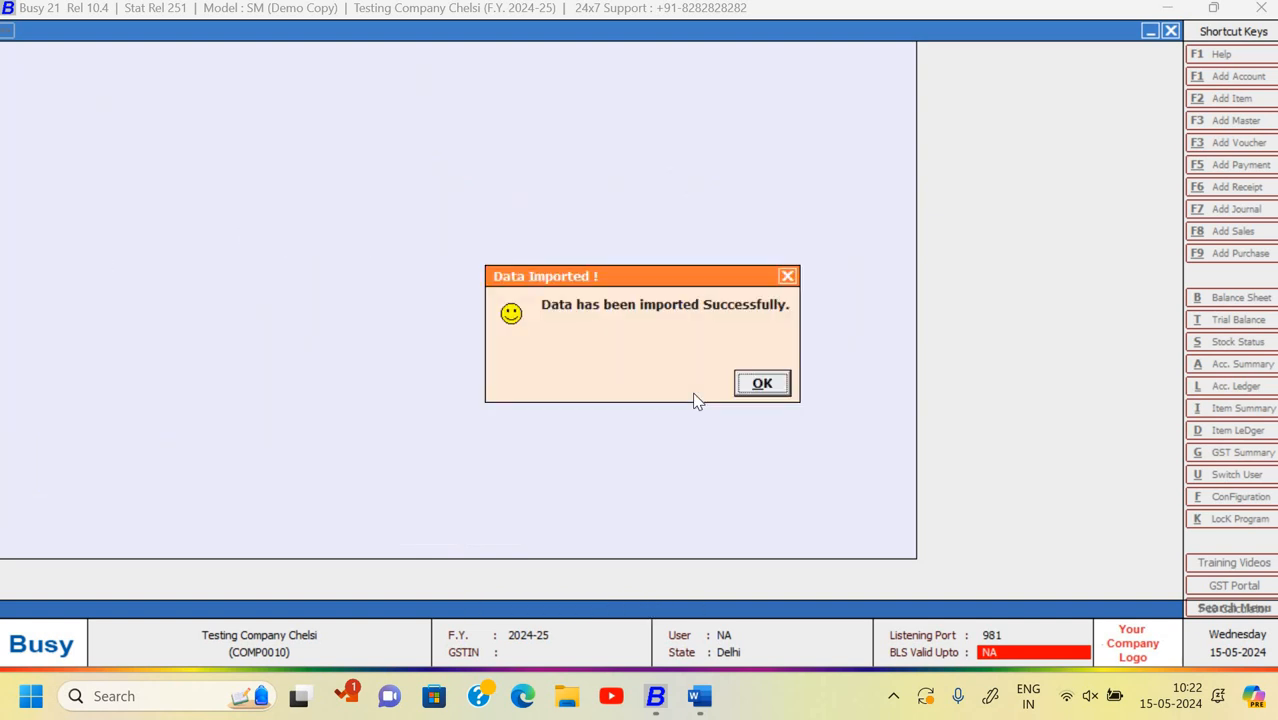
pyautogui.click(757, 392)
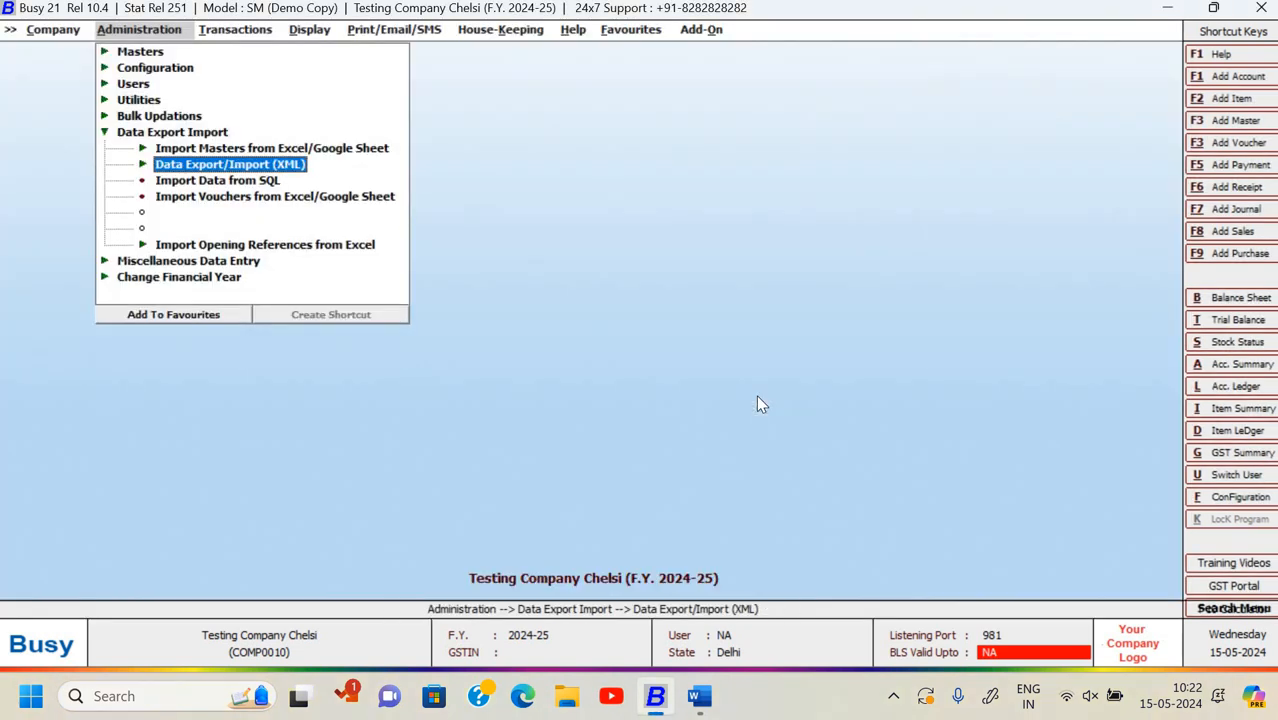
# - View the imported Balance Sheet as of 01-04-2024 under Final Results
pyautogui.press('Left')
pyautogui.press('Right')
pyautogui.press('Right')
pyautogui.press('Return')
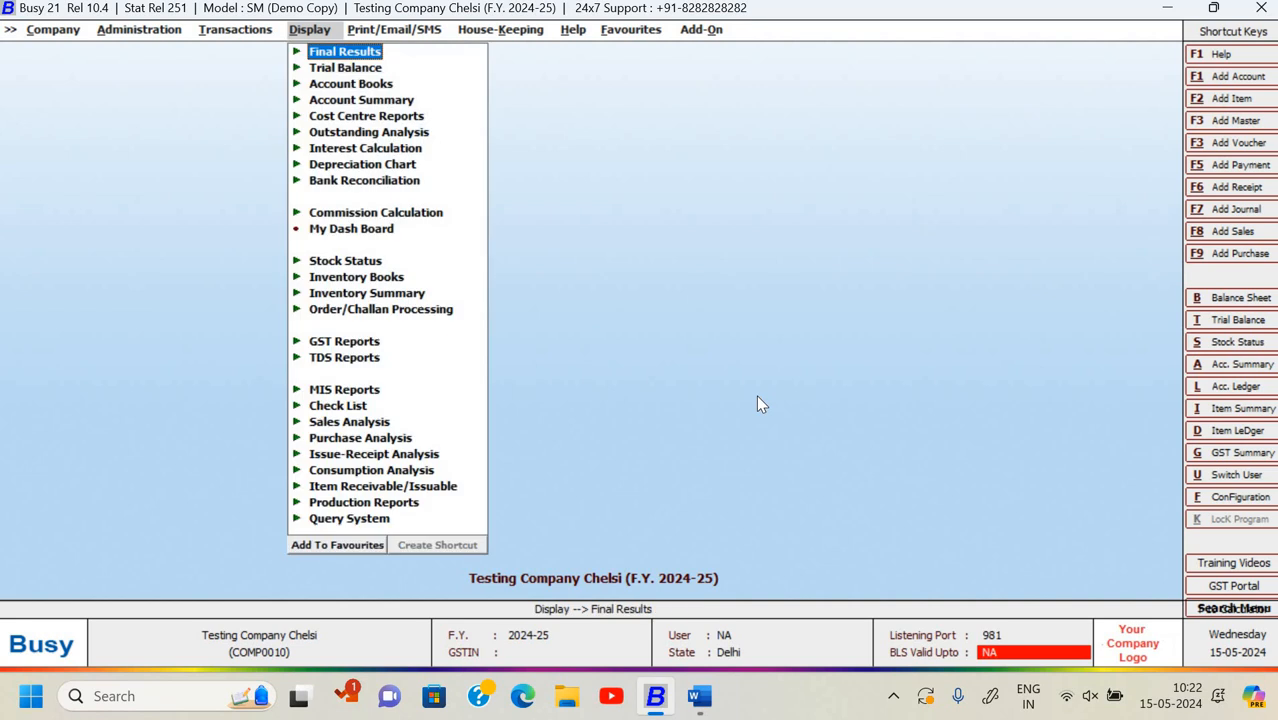
pyautogui.press('Return')
pyautogui.press('Return')
pyautogui.press('Return')
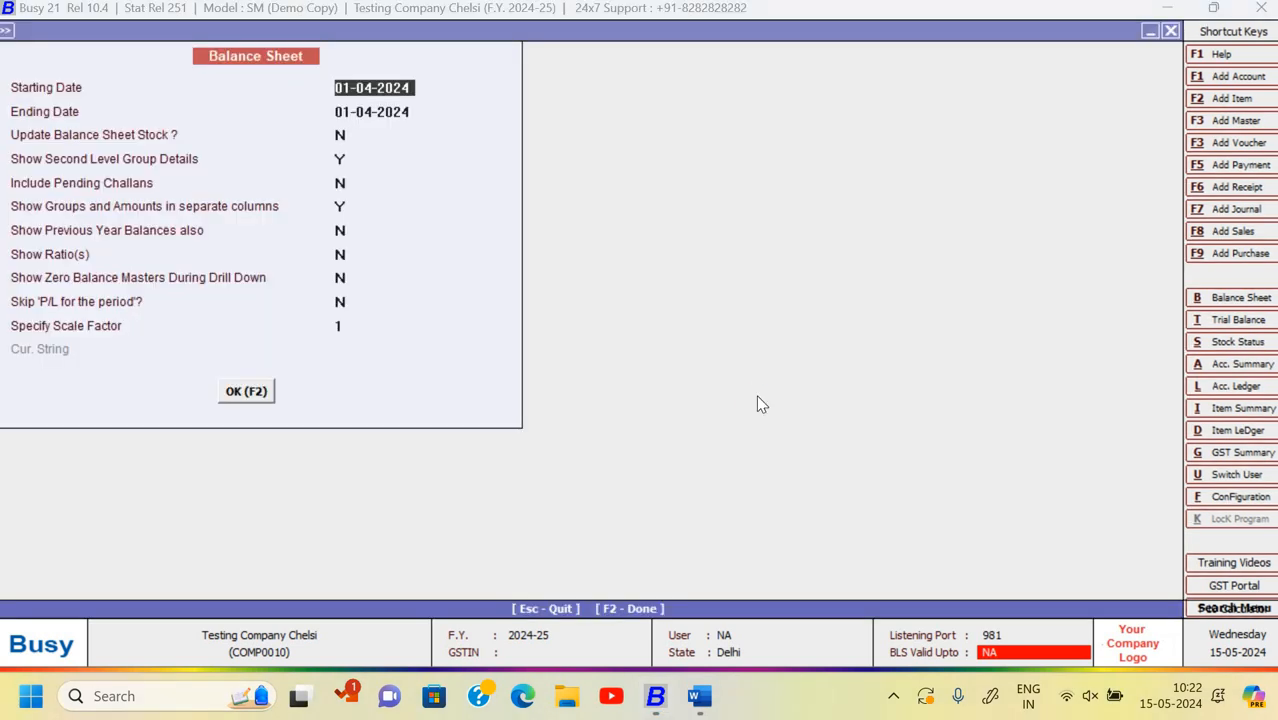
pyautogui.press('F2')
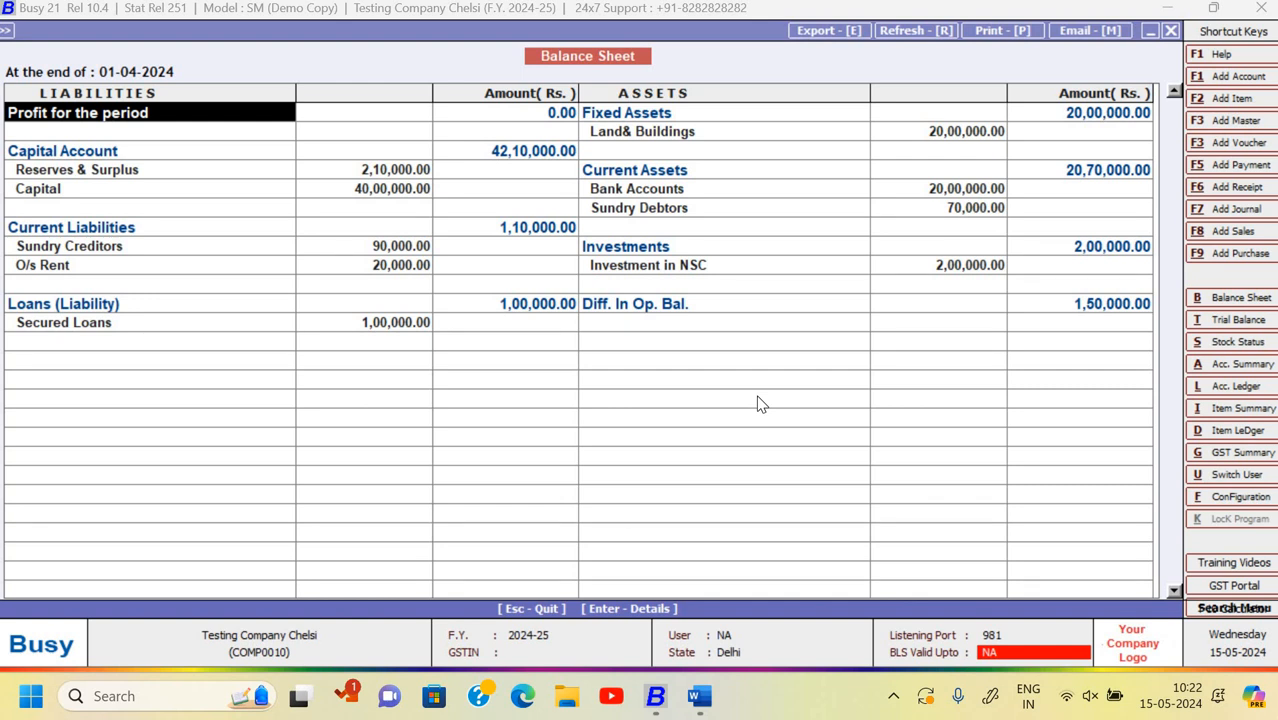
pyautogui.press('Down')
pyautogui.press('Down')
pyautogui.press('Down')
pyautogui.press('Down')
pyautogui.press('Down')
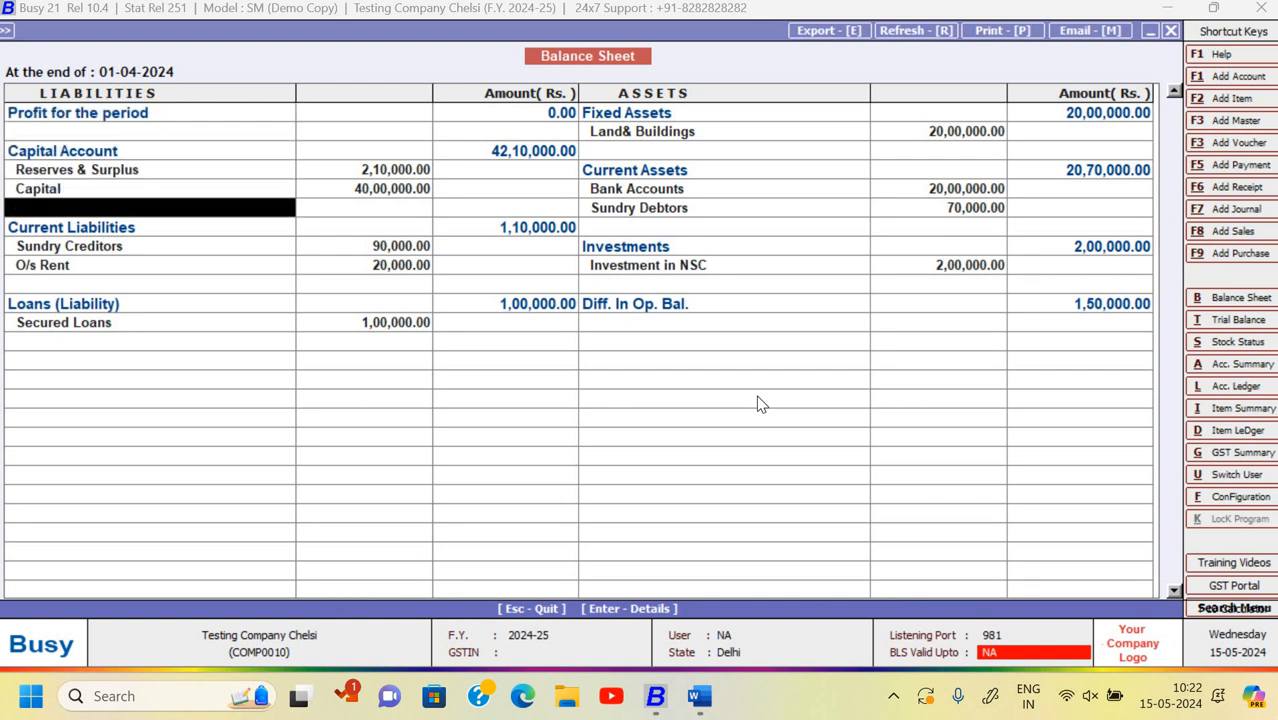
pyautogui.press('Escape')
pyautogui.press('Escape')
pyautogui.press('Escape')
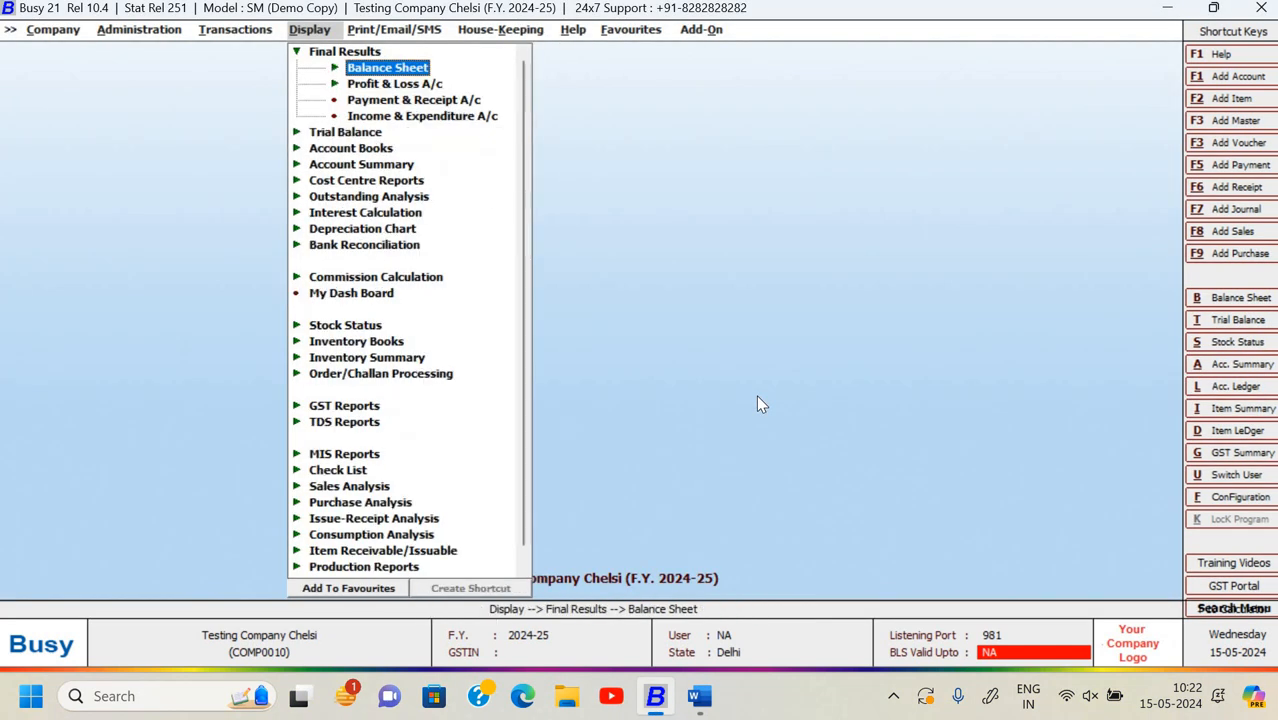
# - Check the Day Book from 1-4-2024 to 30-04-2024 shows no entries
pyautogui.press('Down')
pyautogui.press('Down')
pyautogui.press('Down')
pyautogui.press('Down')
pyautogui.press('Down')
pyautogui.press('Return')
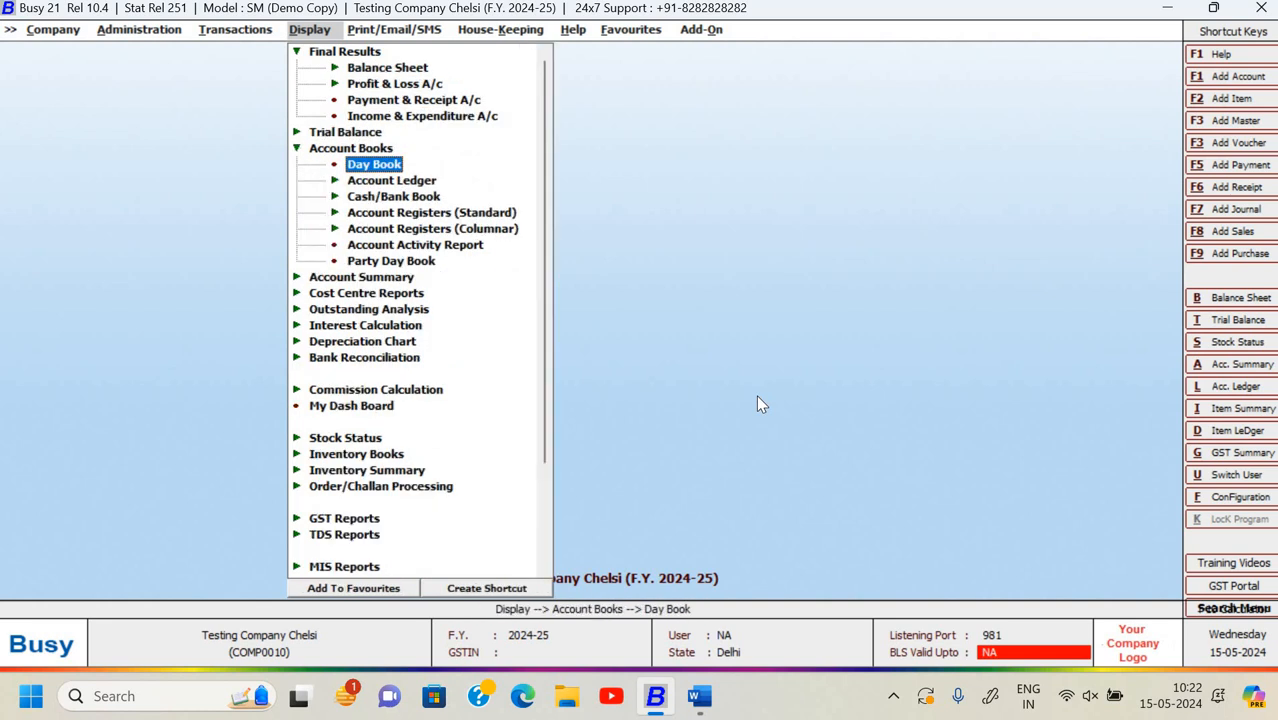
pyautogui.press('Return')
pyautogui.press('Return')
pyautogui.press('Return')
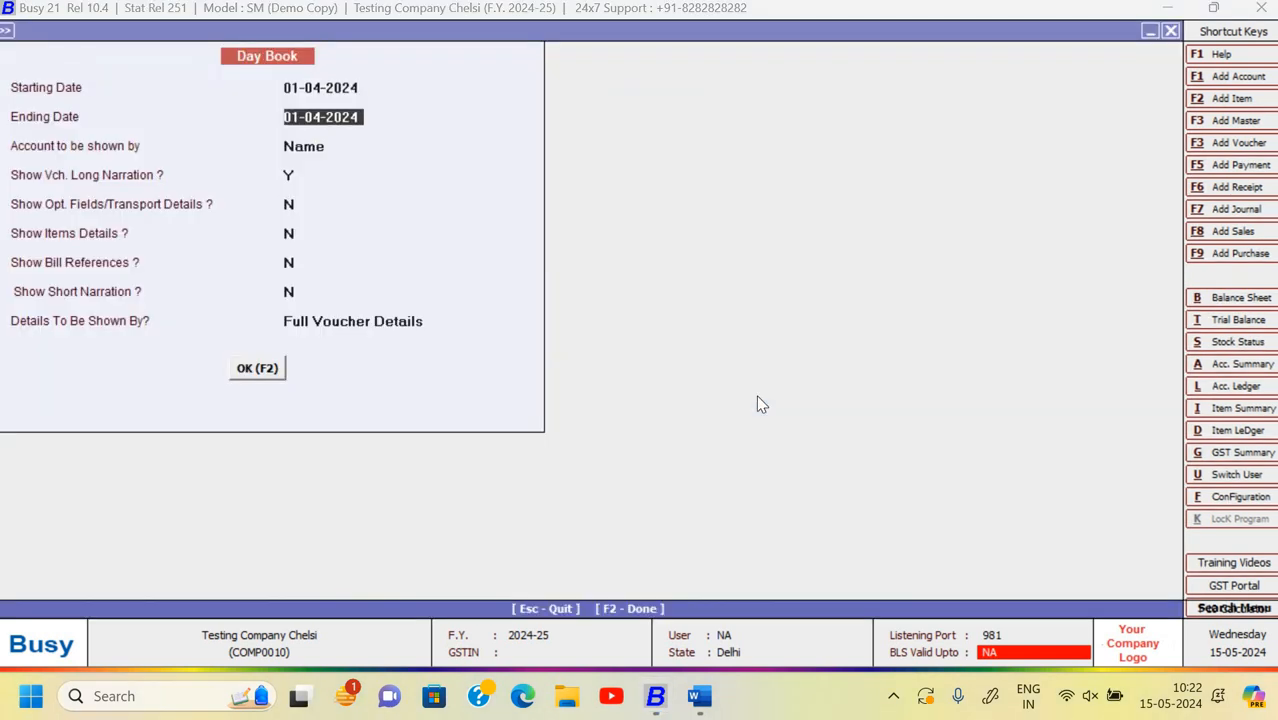
pyautogui.write('30-')
pyautogui.press('Return')
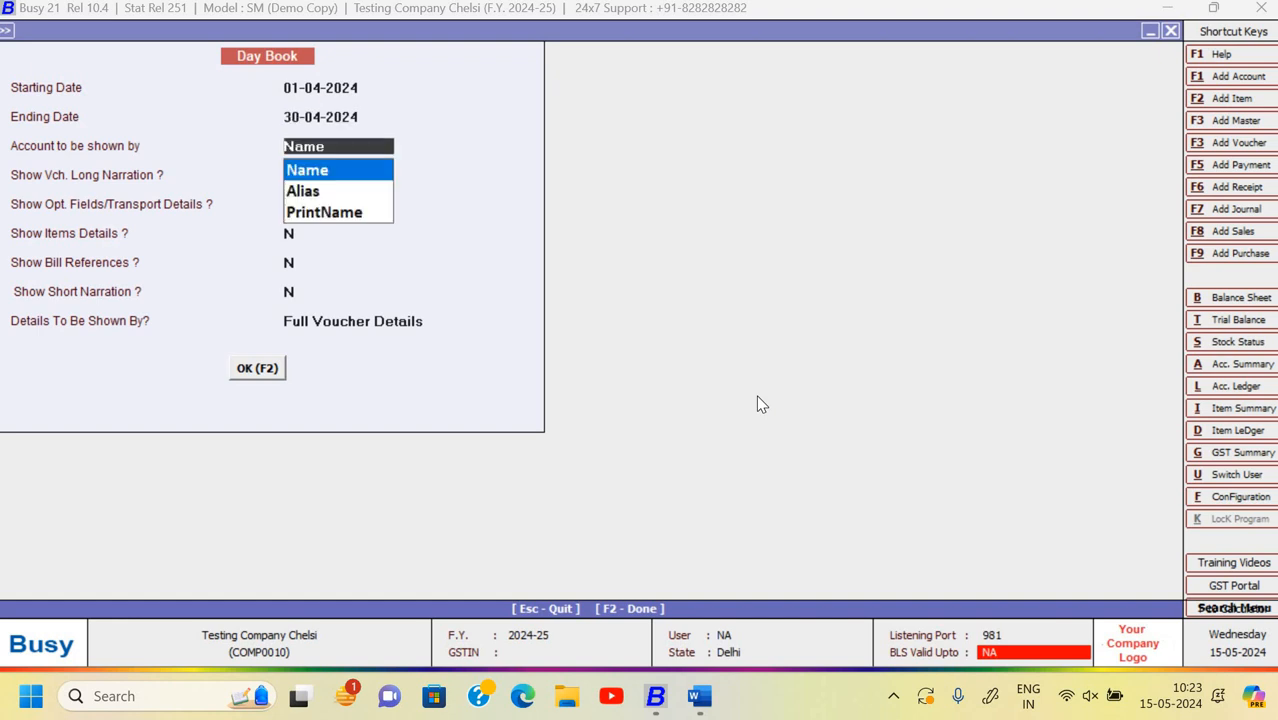
pyautogui.press('Return')
pyautogui.press('Return')
pyautogui.press('Return')
pyautogui.press('Return')
pyautogui.press('Return')
pyautogui.press('Return')
pyautogui.press('Return')
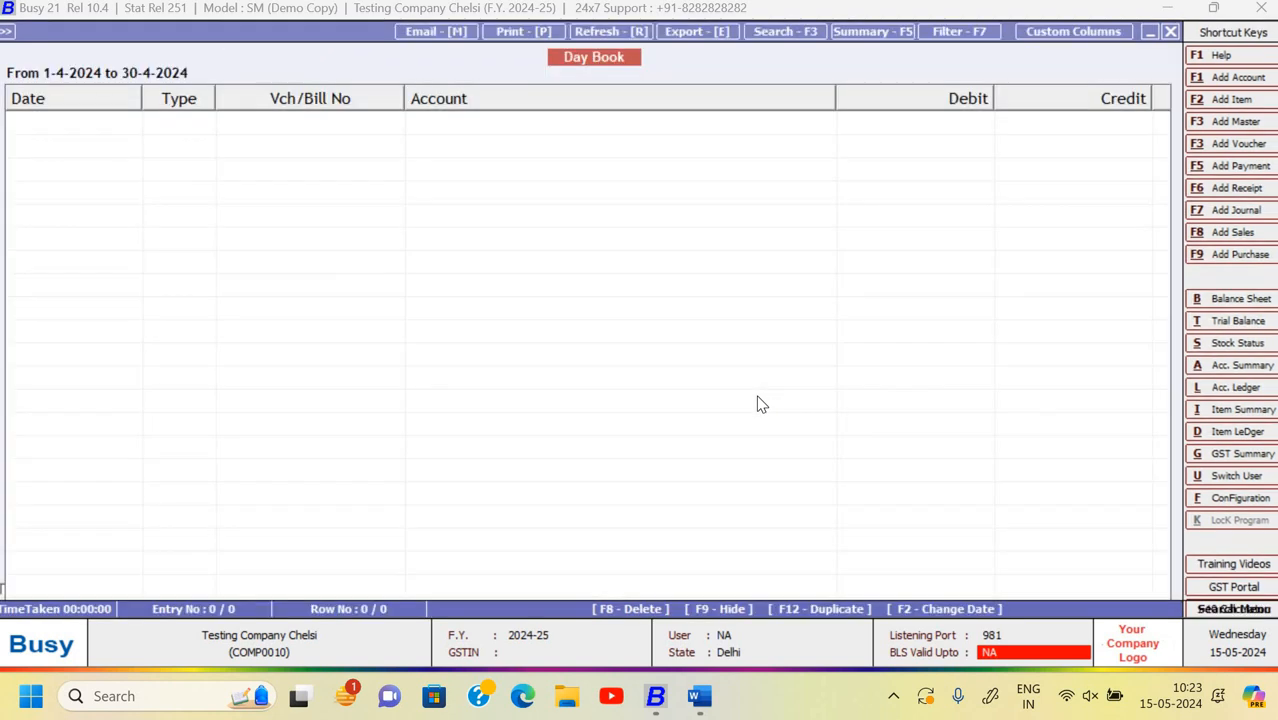
pyautogui.press('Escape')
pyautogui.press('Escape')
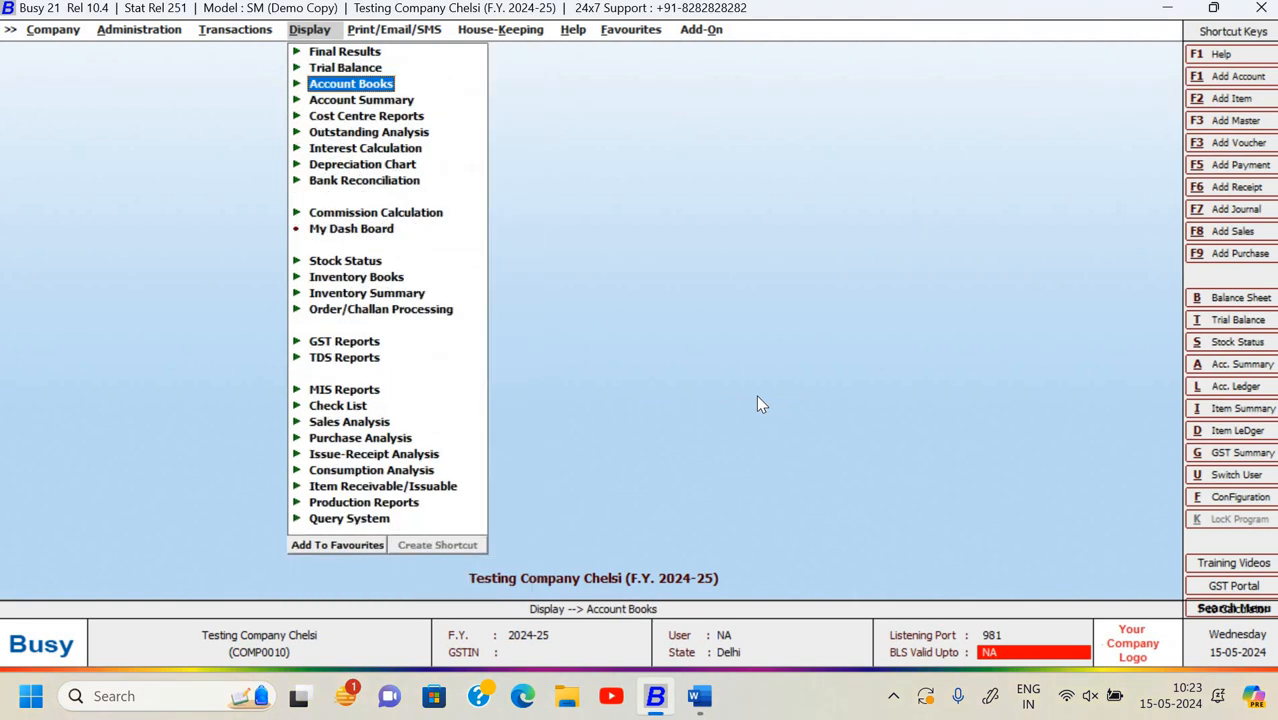
# - Reach the XML Import Data window under Administration > Data Export Import, past a mistaken SQL import
pyautogui.press('Left')
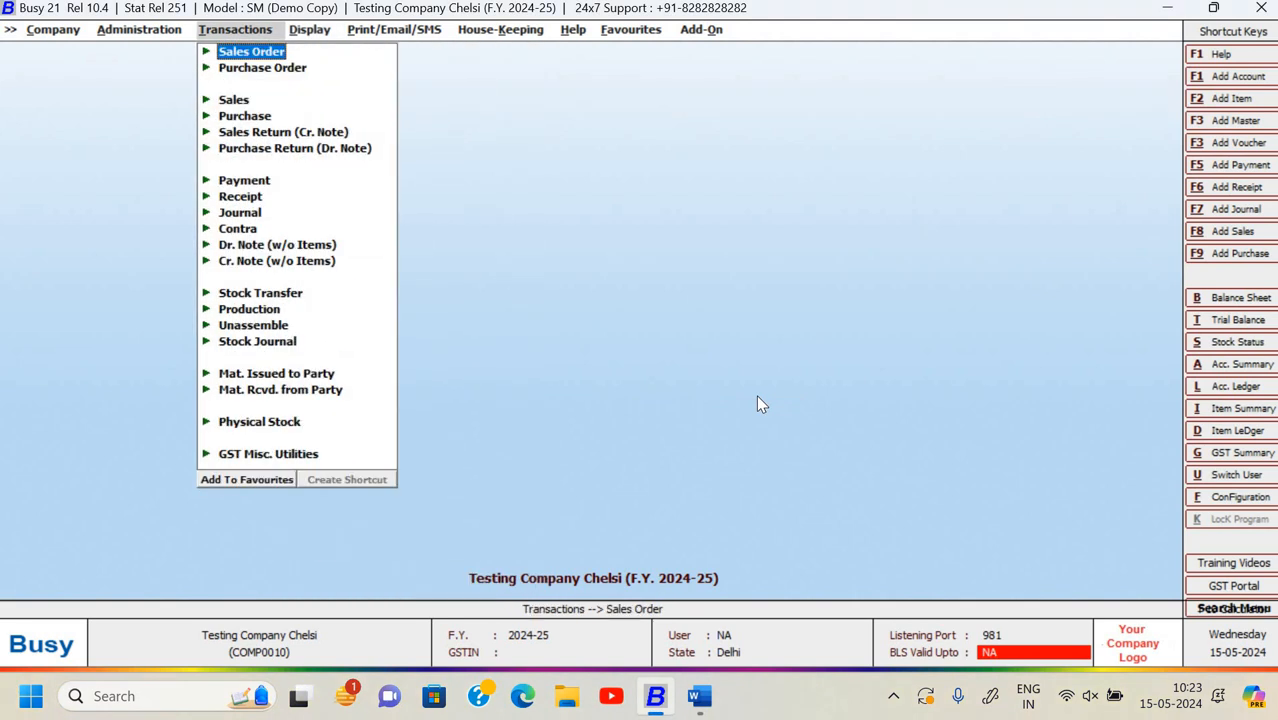
pyautogui.press('Left')
pyautogui.press('Return')
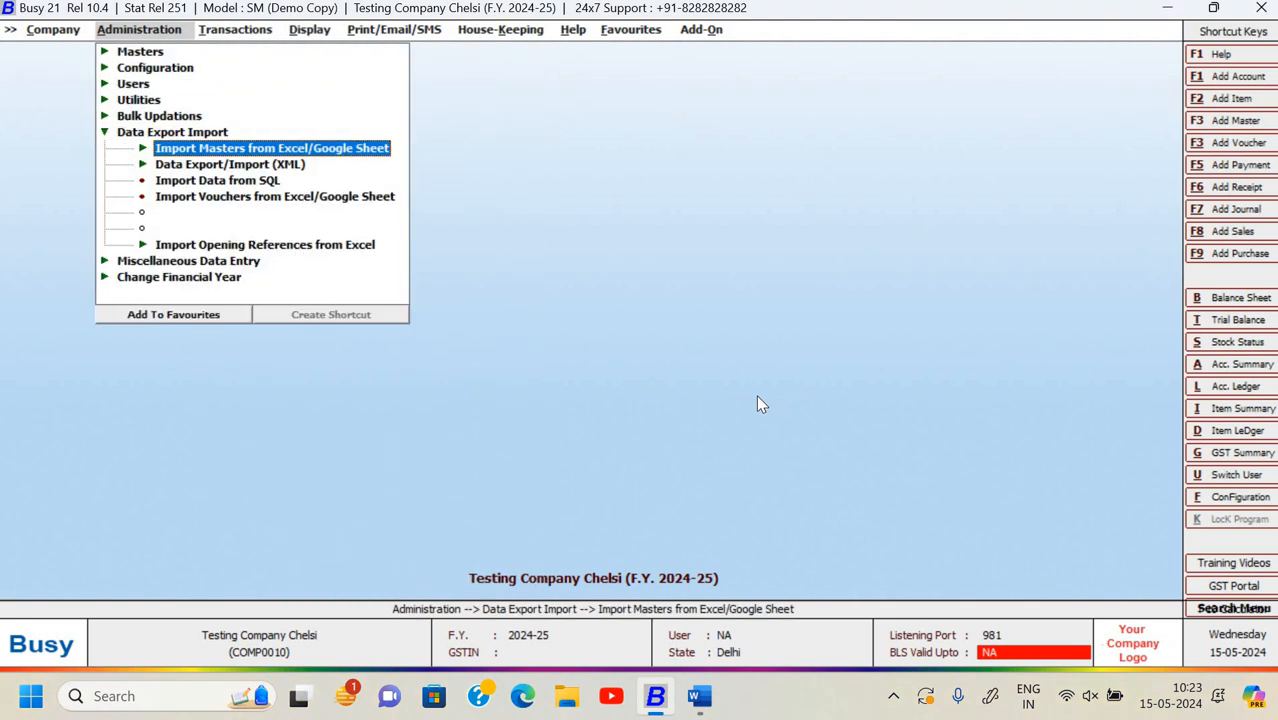
pyautogui.press('Up')
pyautogui.press('Down')
pyautogui.press('Down')
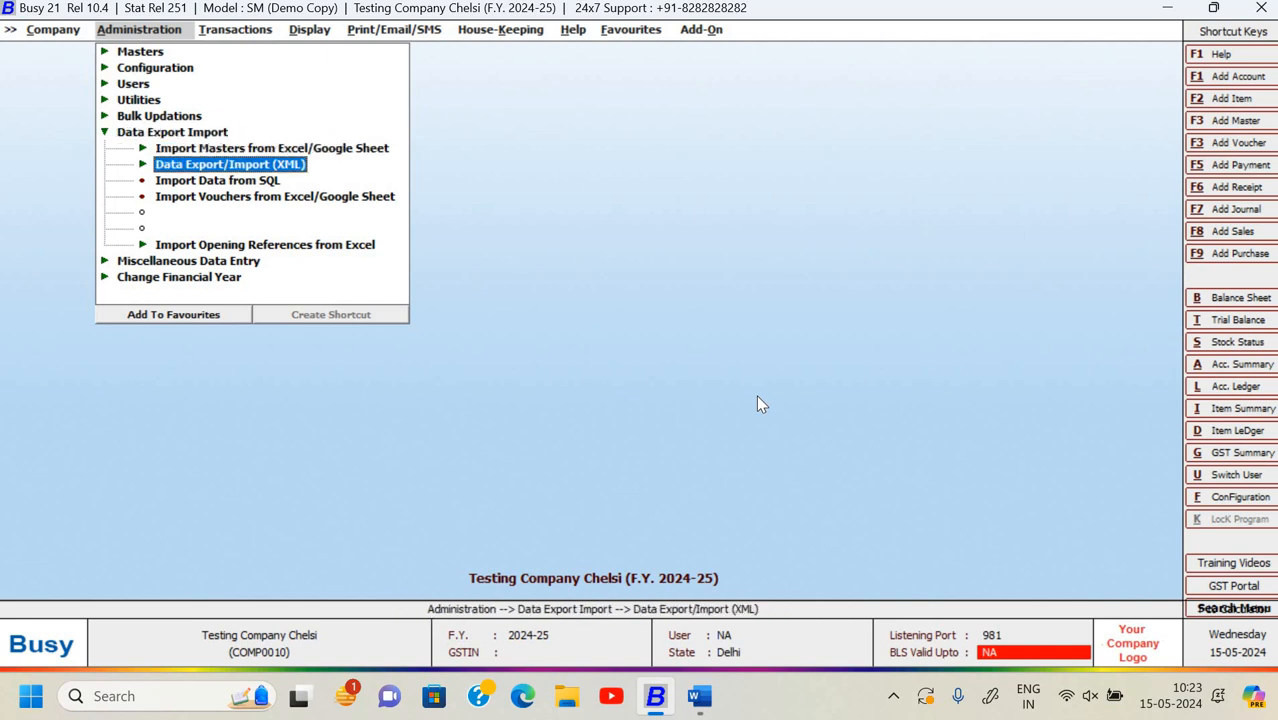
pyautogui.press('Down')
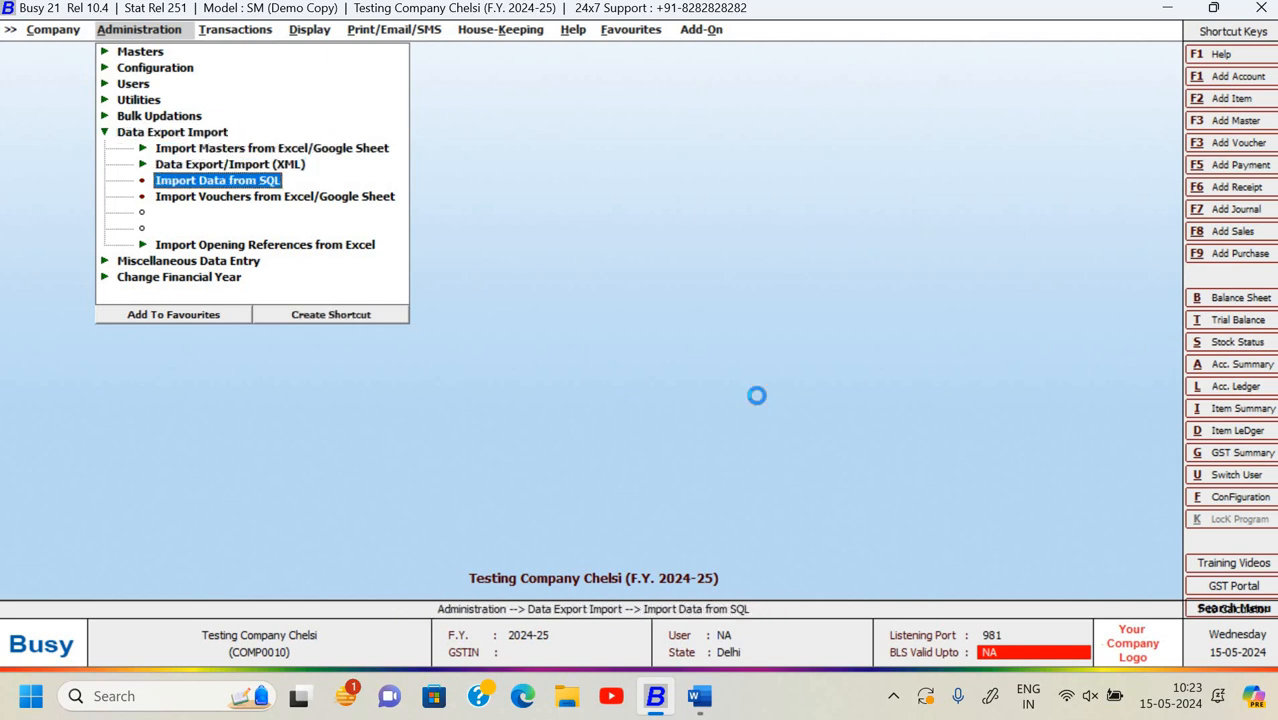
pyautogui.press('Return')
pyautogui.press('Return')
pyautogui.press('Up')
pyautogui.press('Return')
pyautogui.press('Down')
pyautogui.press('Return')
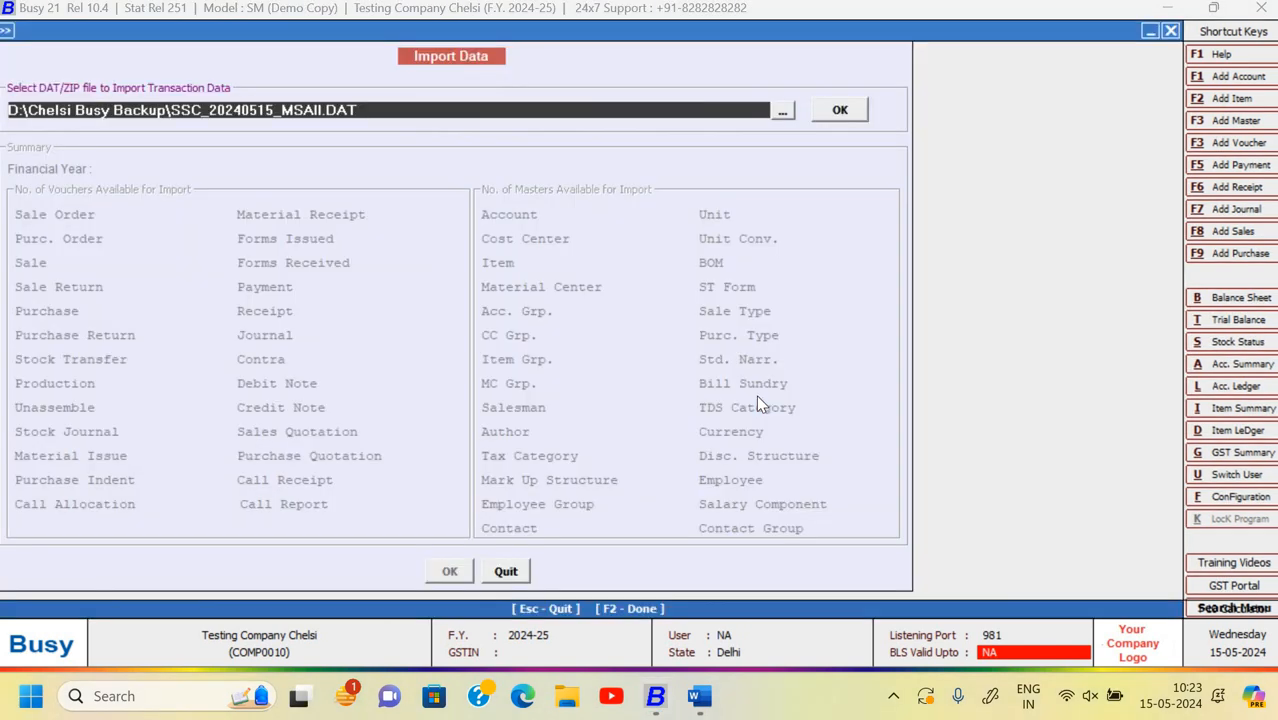
# - Load SSC_20240515_Vh01042024.DAT and show its April vouchers summary: 7 sales, 7 purchases, 11 payments
pyautogui.click(783, 114)
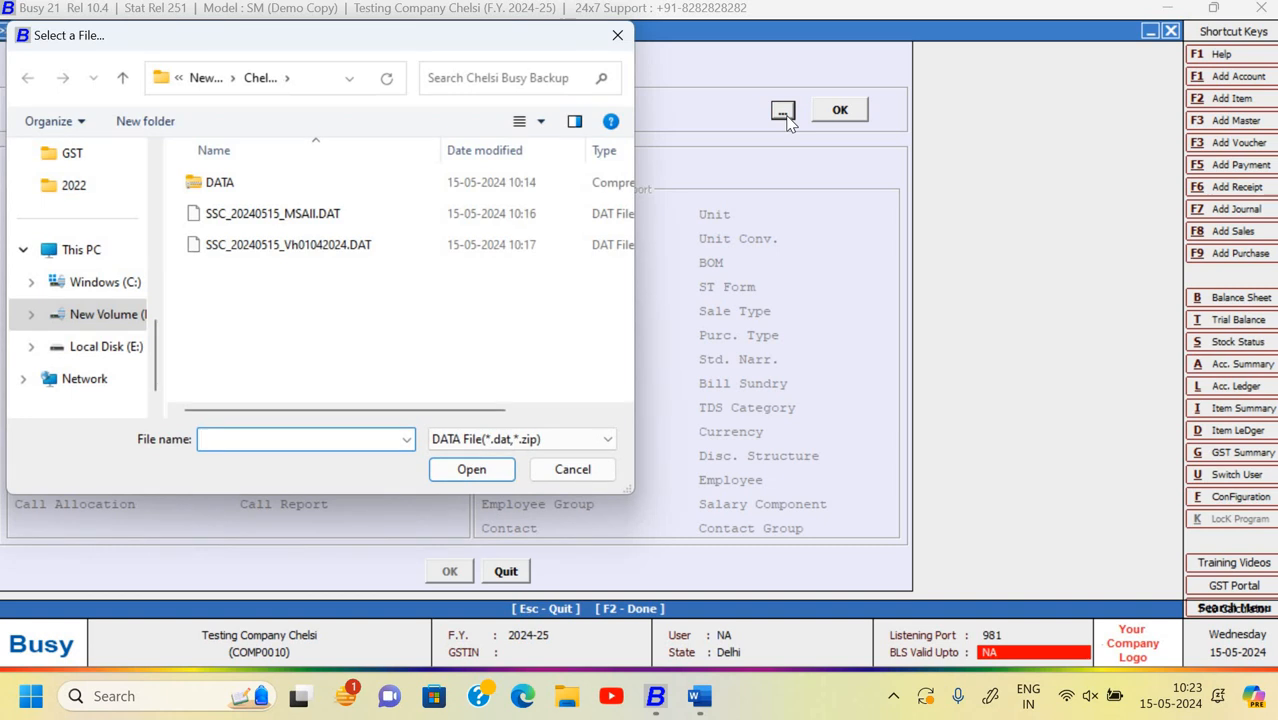
pyautogui.click(372, 251)
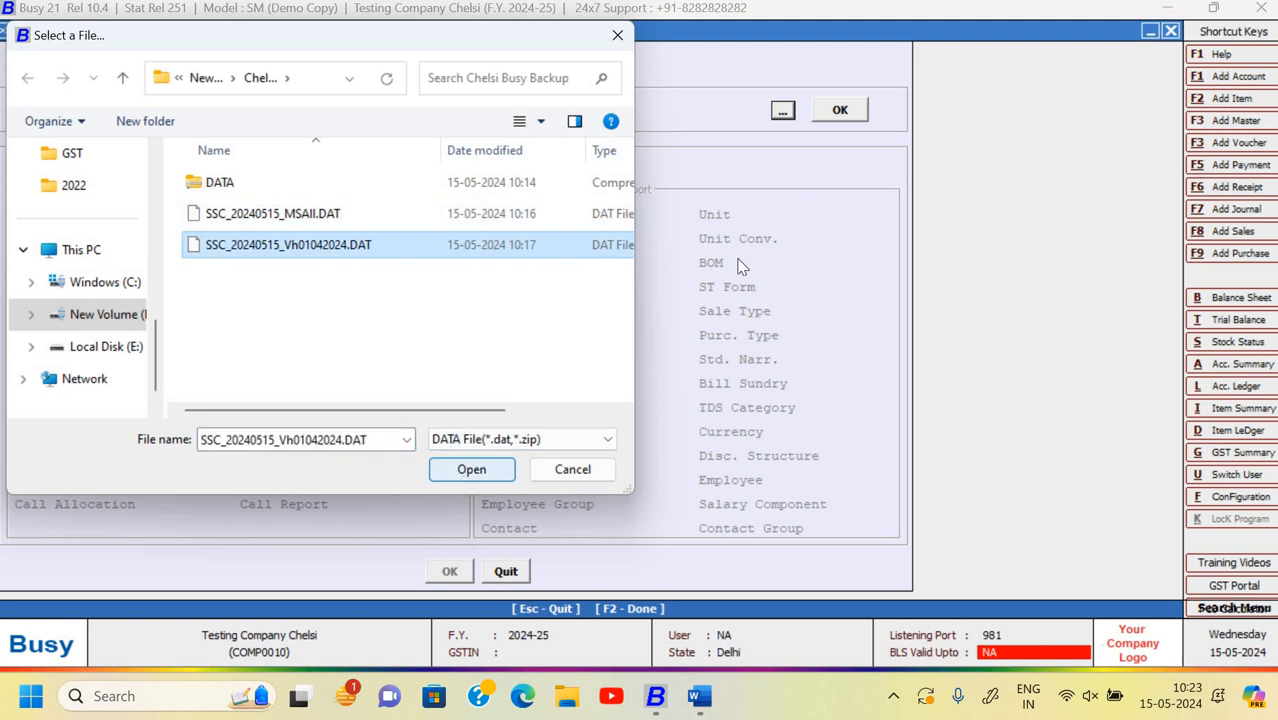
pyautogui.click(471, 469)
pyautogui.click(839, 110)
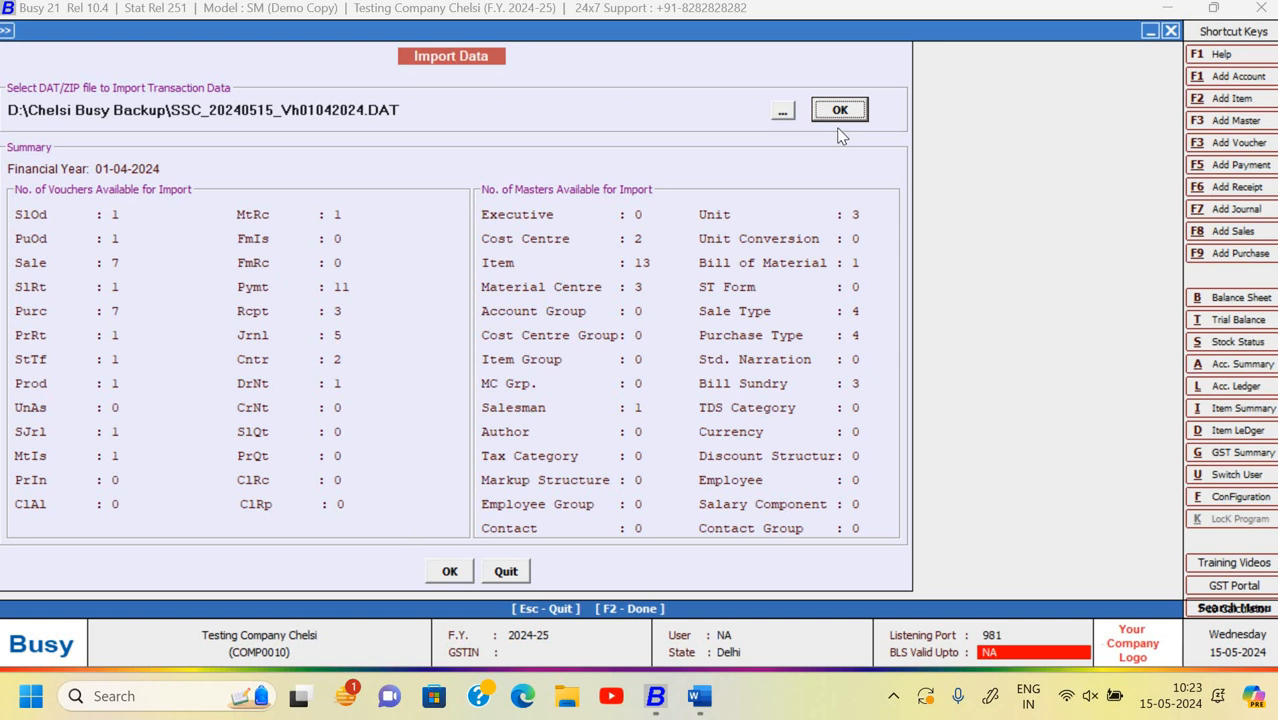
# - Import the backup's vouchers and masters into Testing Company Chelsi, then dismiss both run-time automation errors
pyautogui.click(461, 575)
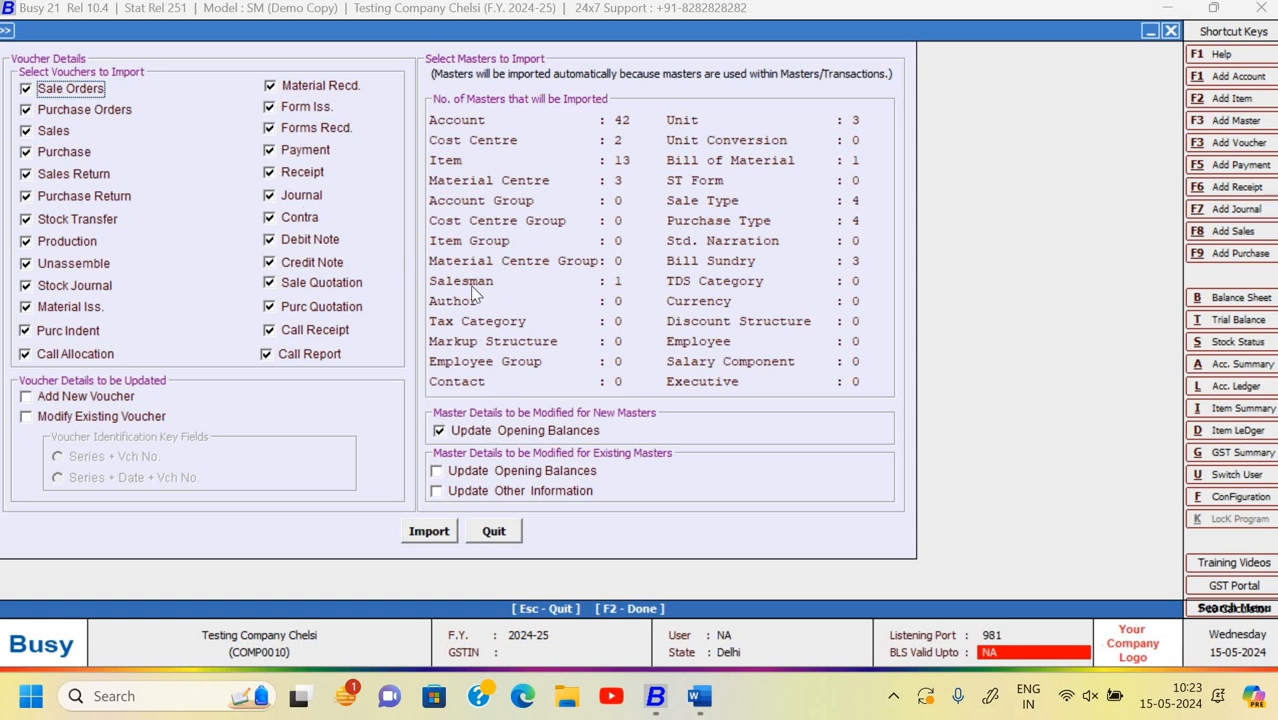
pyautogui.click(430, 531)
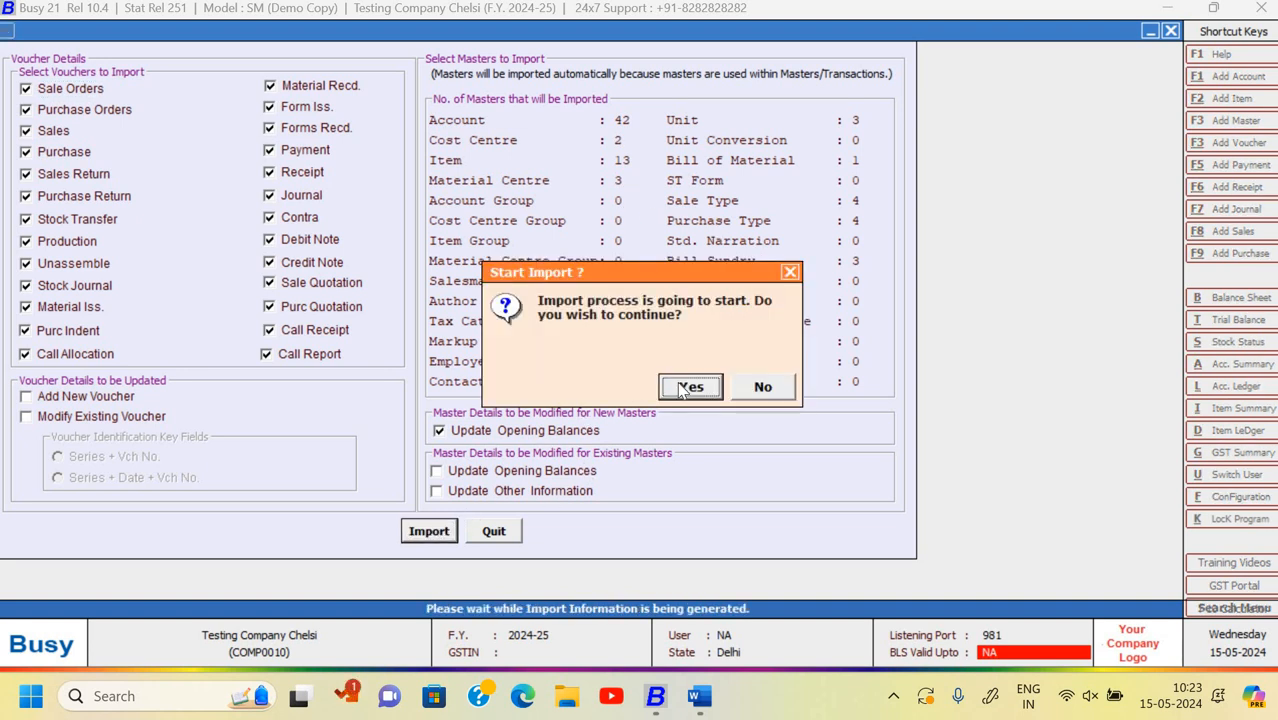
pyautogui.click(688, 387)
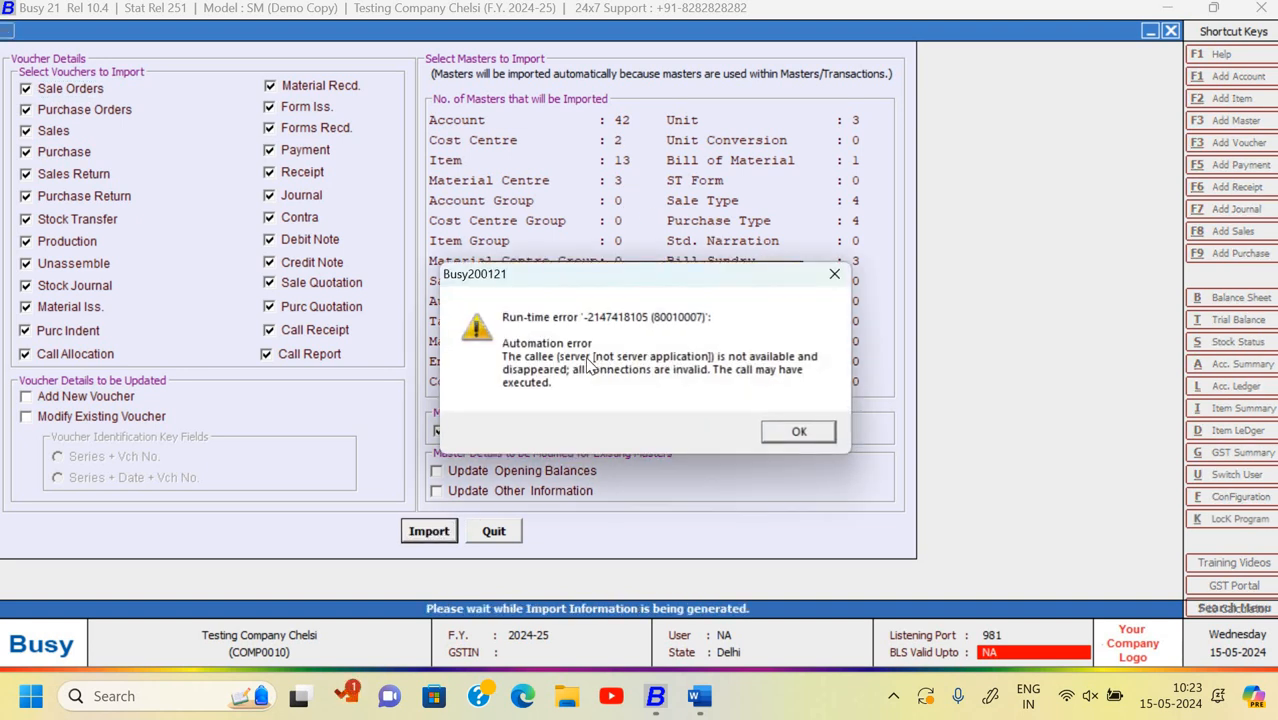
pyautogui.click(797, 440)
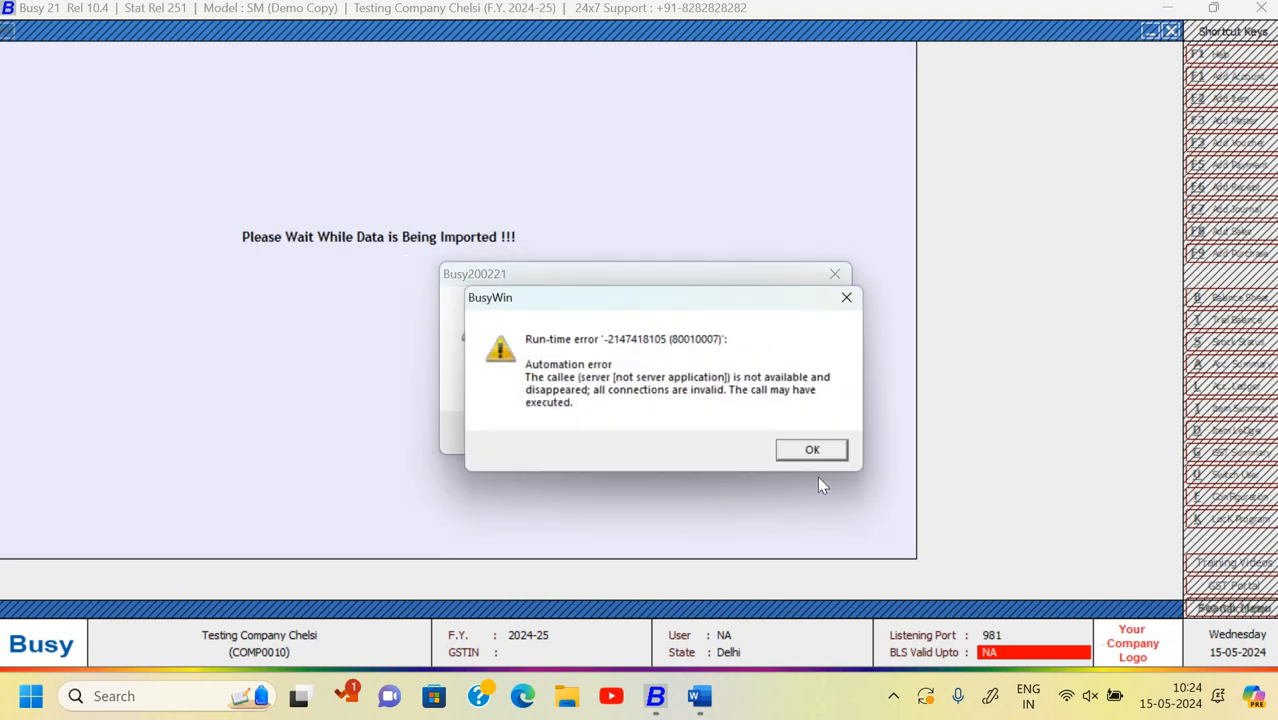
pyautogui.click(821, 455)
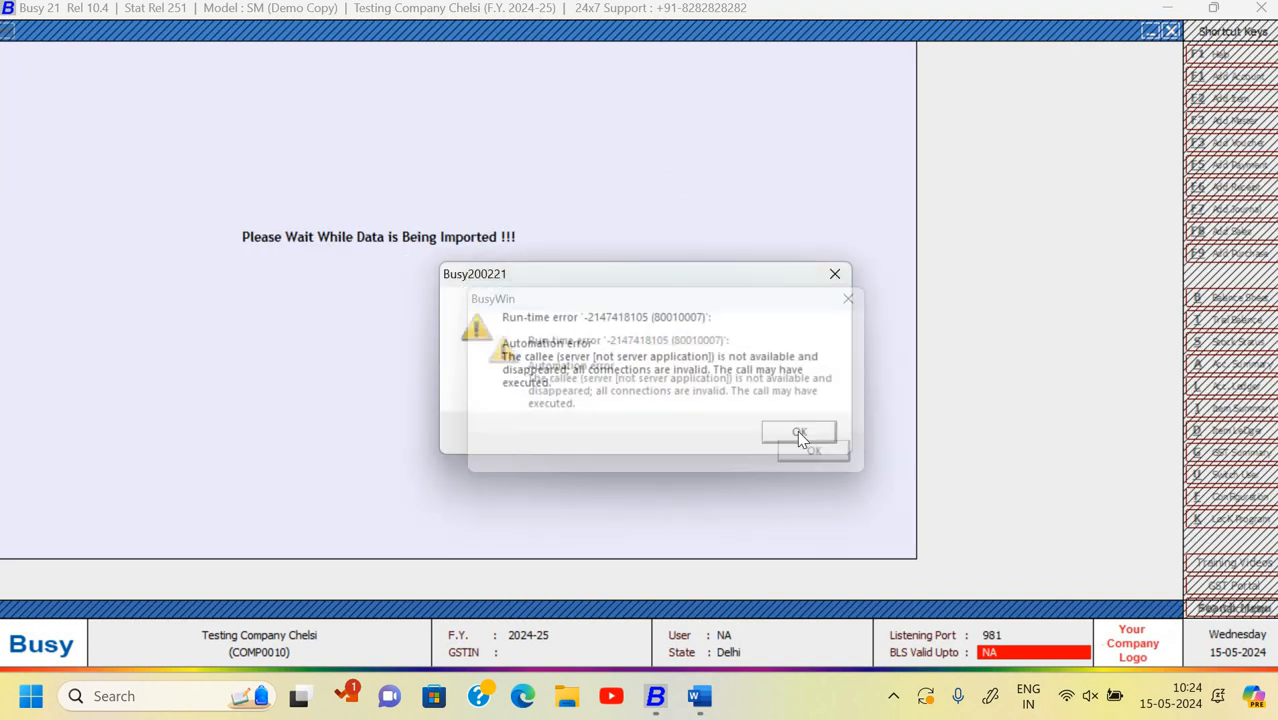
# - Relaunch Busy 21 from a 'busy 21' Start search and dismiss the new financial year reminder
pyautogui.hotkey('alt', 'Tab')
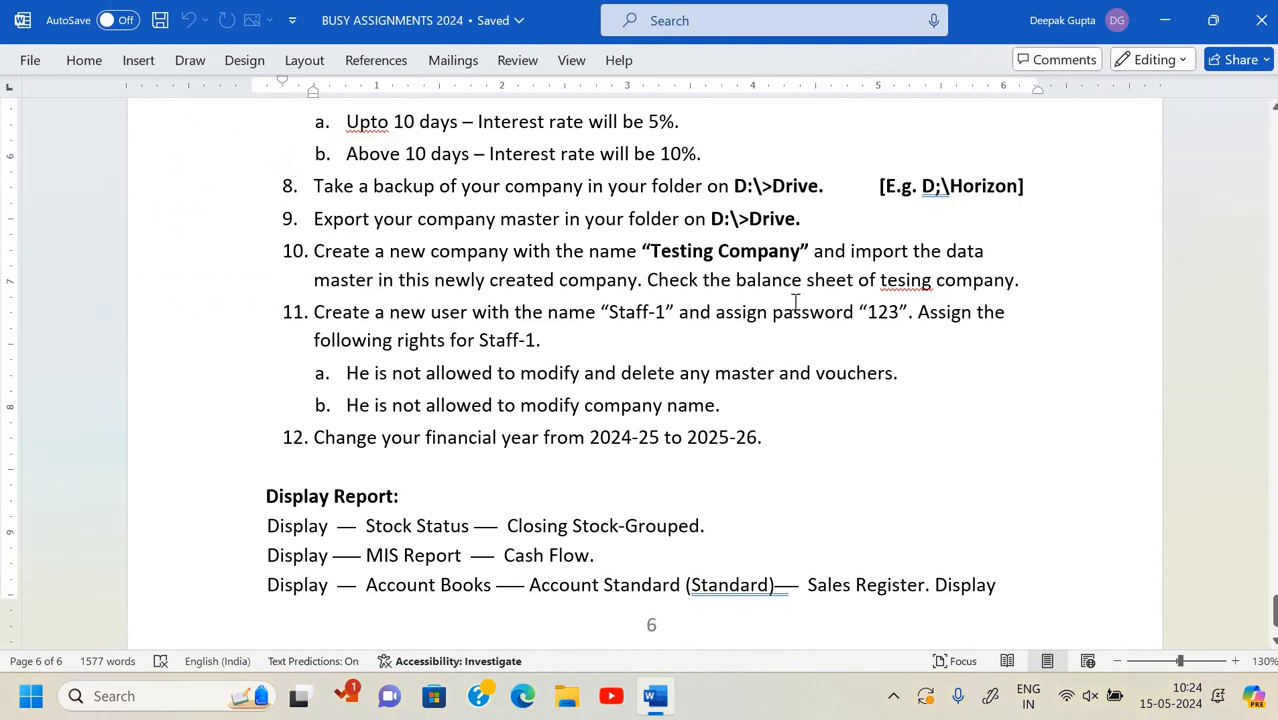
pyautogui.press('super')
pyautogui.write('busy 21')
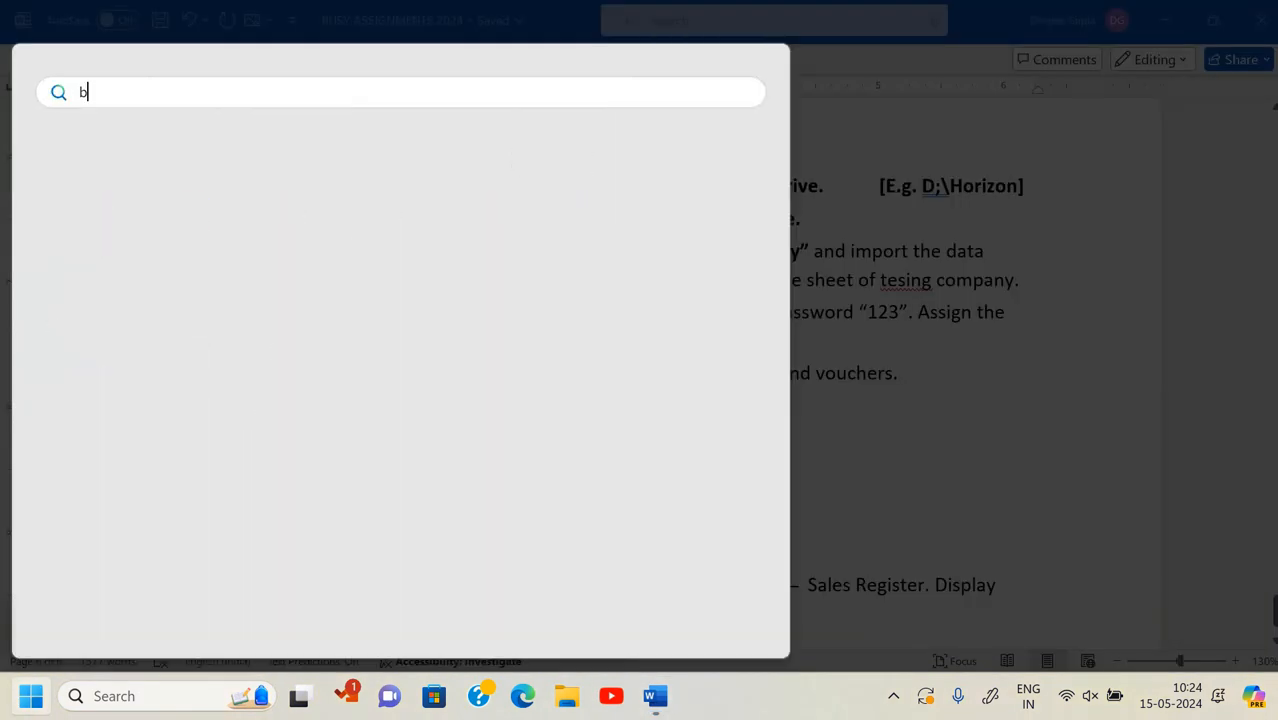
pyautogui.press('Return')
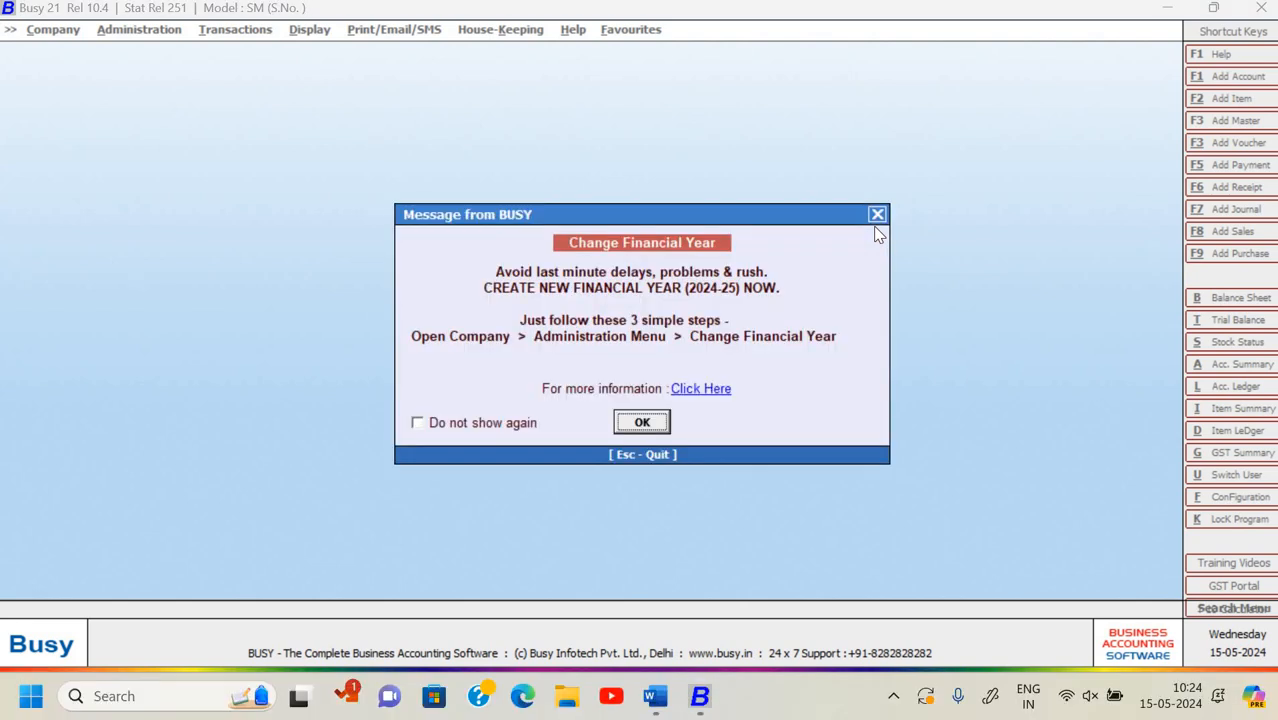
pyautogui.press('Return')
pyautogui.press('Return')
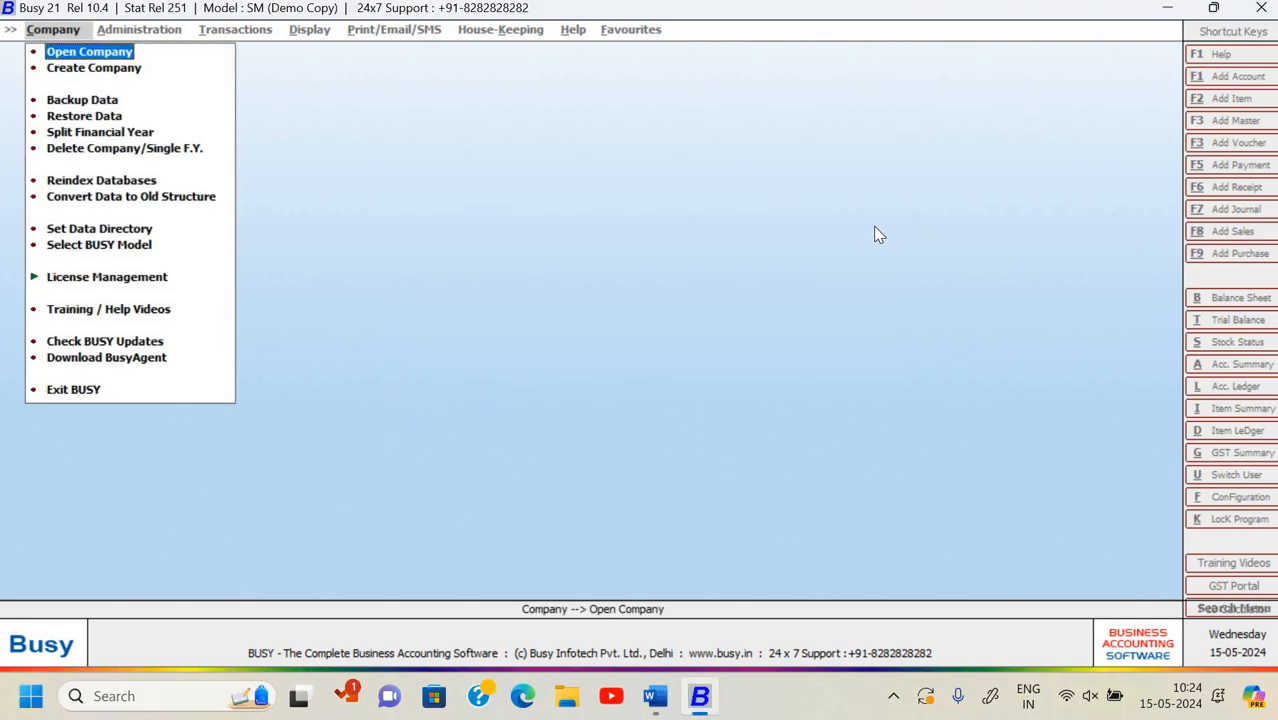
# - Open Testing Company Chelsi from the company list
pyautogui.press('Return')
pyautogui.press('Down')
pyautogui.press('Down')
pyautogui.press('Down')
pyautogui.press('Down')
pyautogui.press('Down')
pyautogui.press('Down')
pyautogui.press('Down')
pyautogui.press('Down')
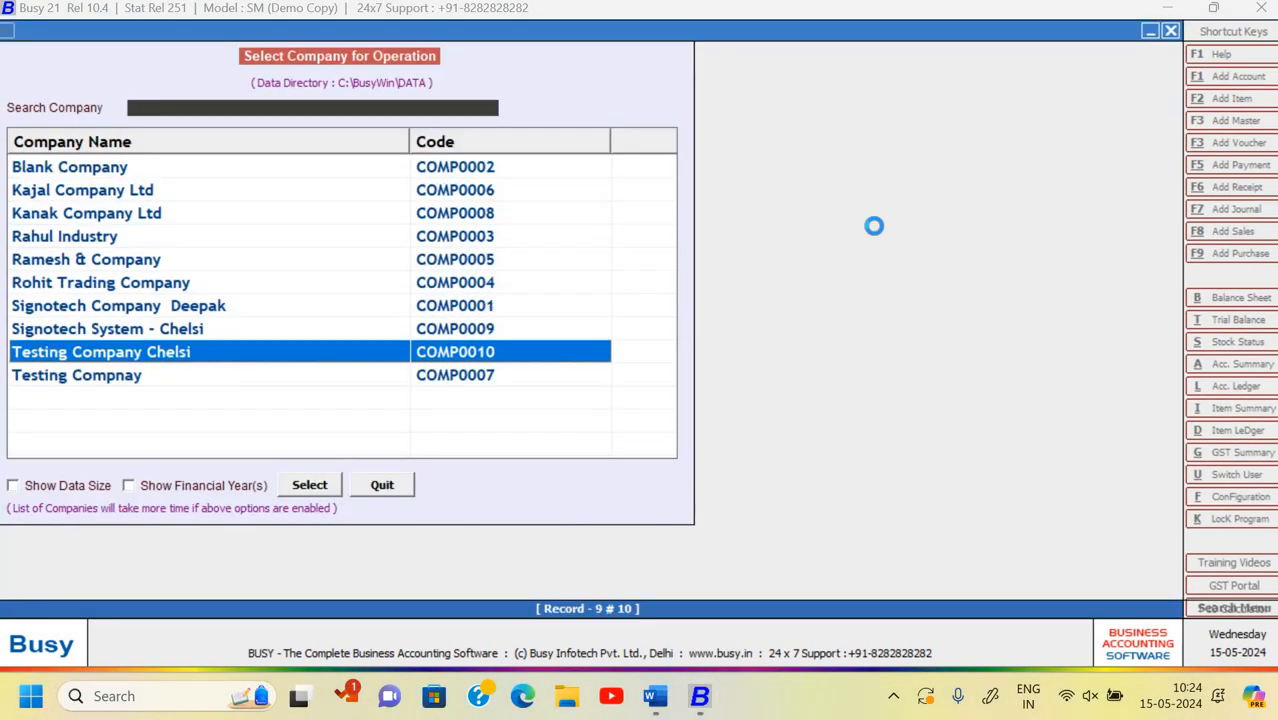
pyautogui.press('Return')
# - Open the XML Import Data screen under Administration > Data Export Import
pyautogui.press('Right')
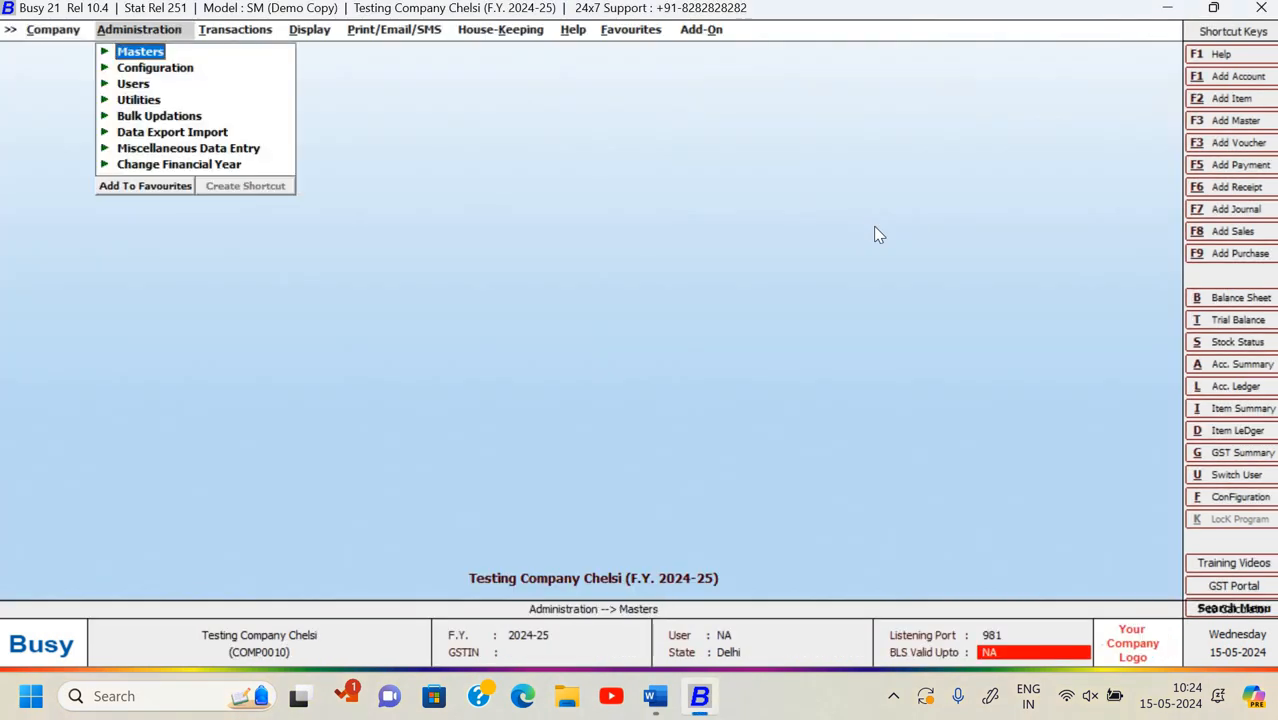
pyautogui.press('Down')
pyautogui.press('Down')
pyautogui.press('Down')
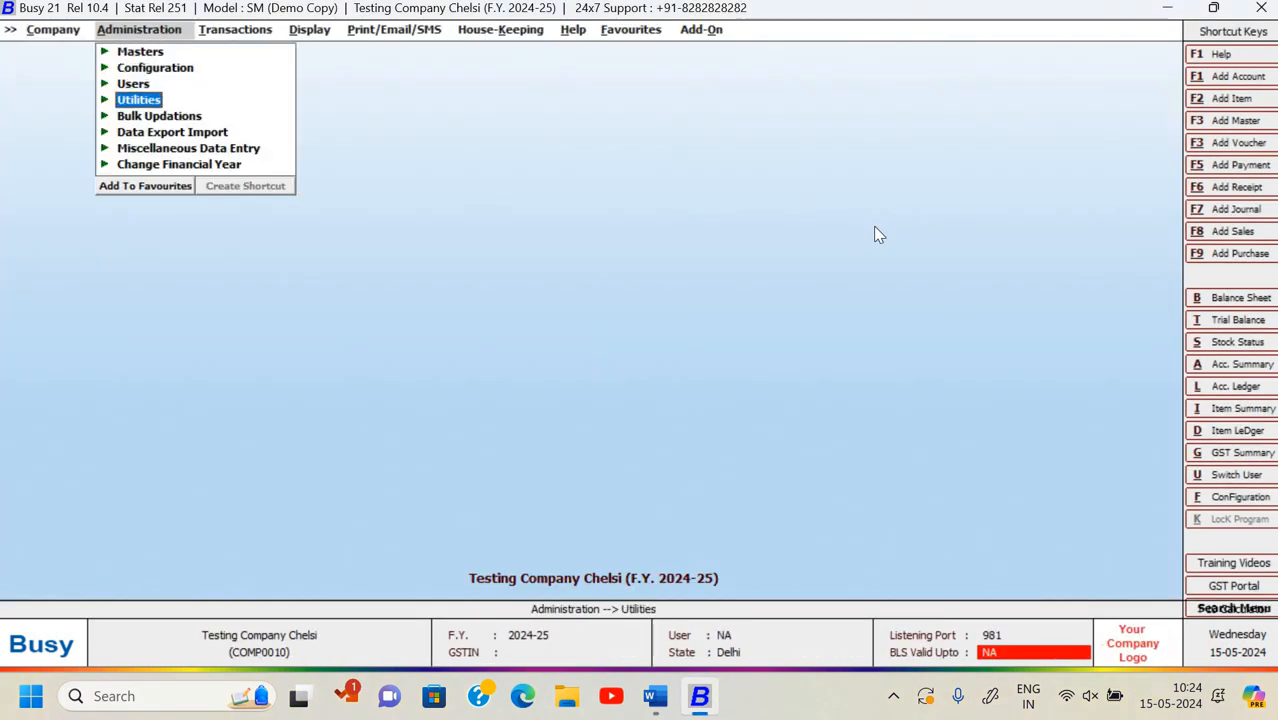
pyautogui.press('Down')
pyautogui.press('Down')
pyautogui.press('Return')
pyautogui.press('Down')
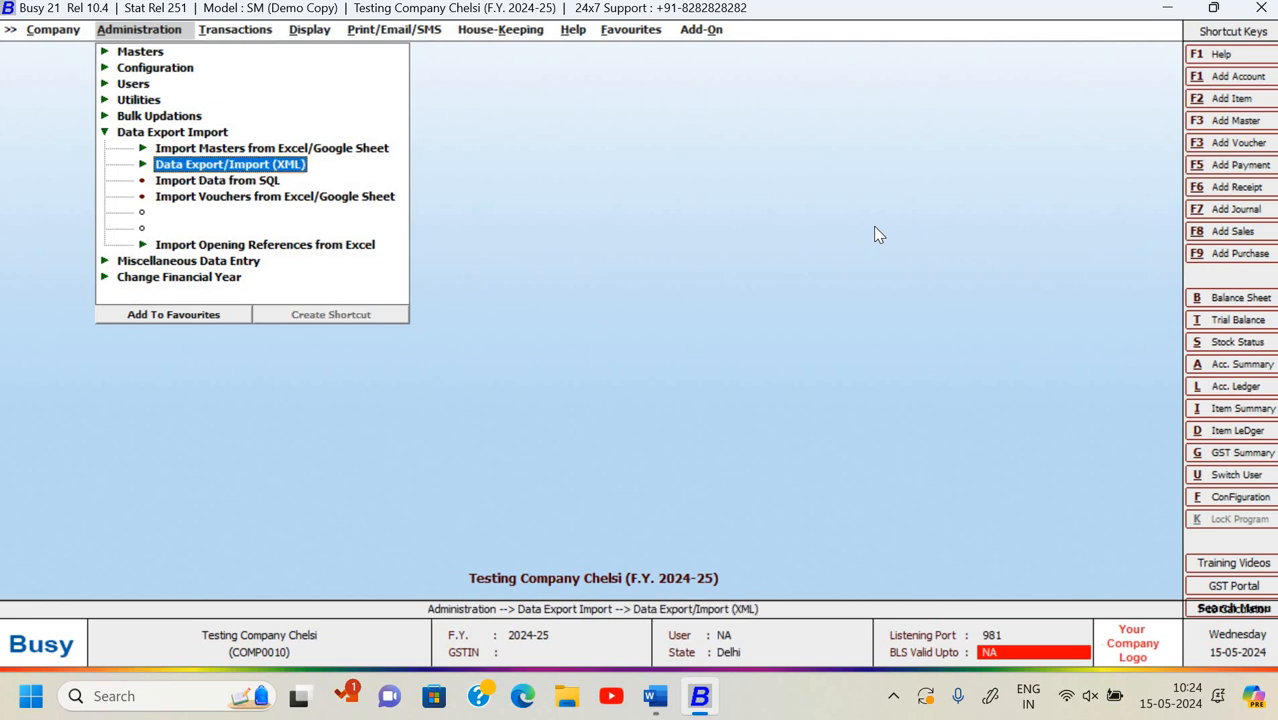
pyautogui.press('Return')
pyautogui.press('Down')
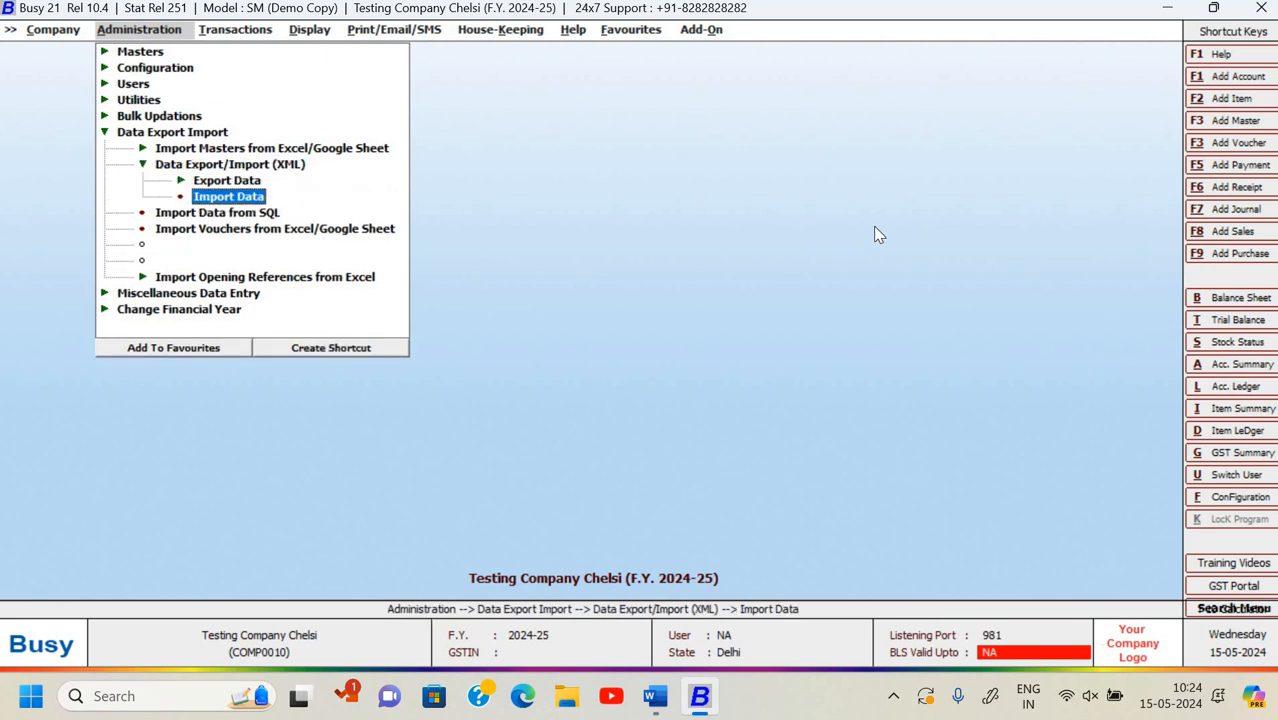
pyautogui.press('Return')
# - Load SSC_20240515_Vh01042024.DAT from D:\Chelsi Busy Backup into the import screen
pyautogui.click(781, 115)
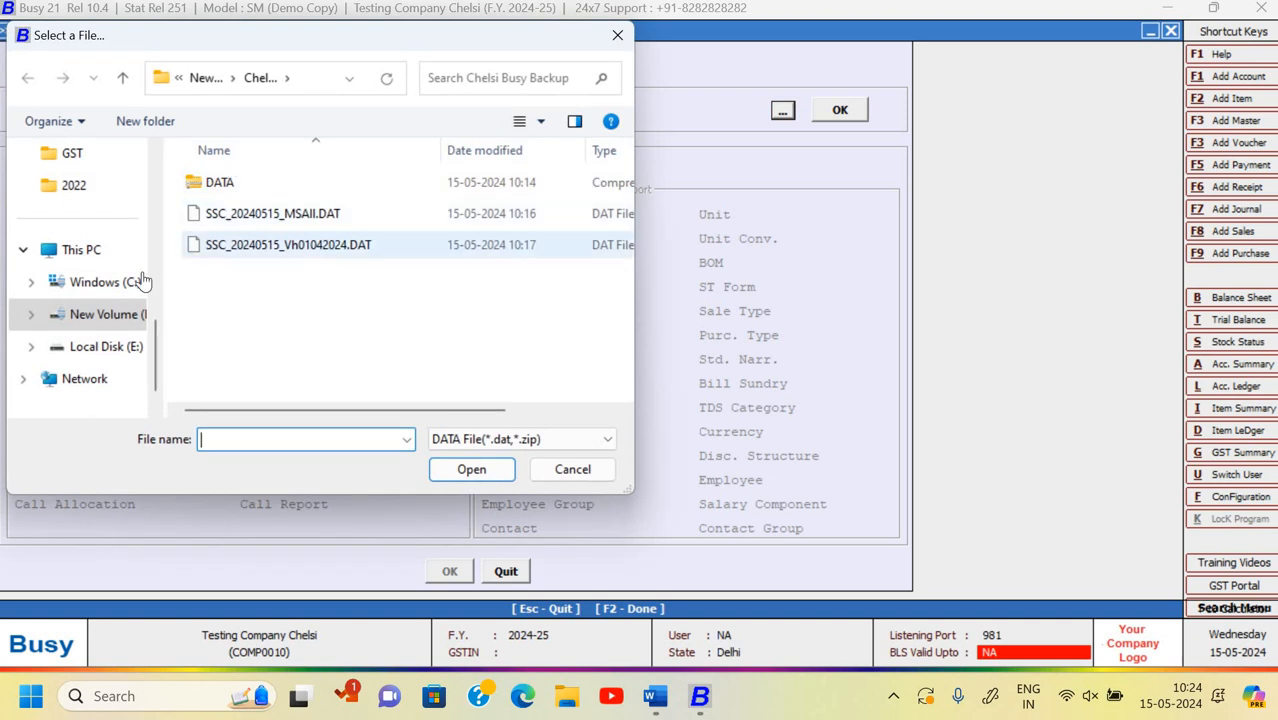
pyautogui.click(105, 314)
pyautogui.doubleClick(210, 340)
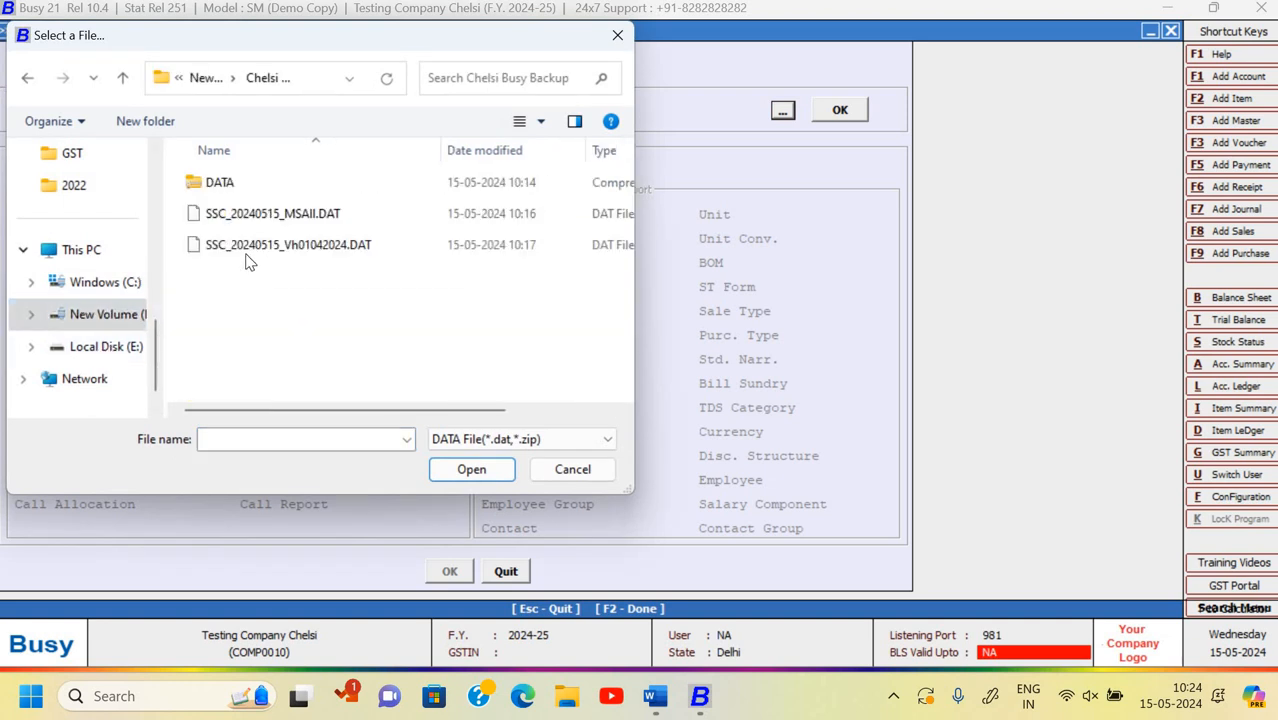
pyautogui.click(300, 245)
pyautogui.click(471, 469)
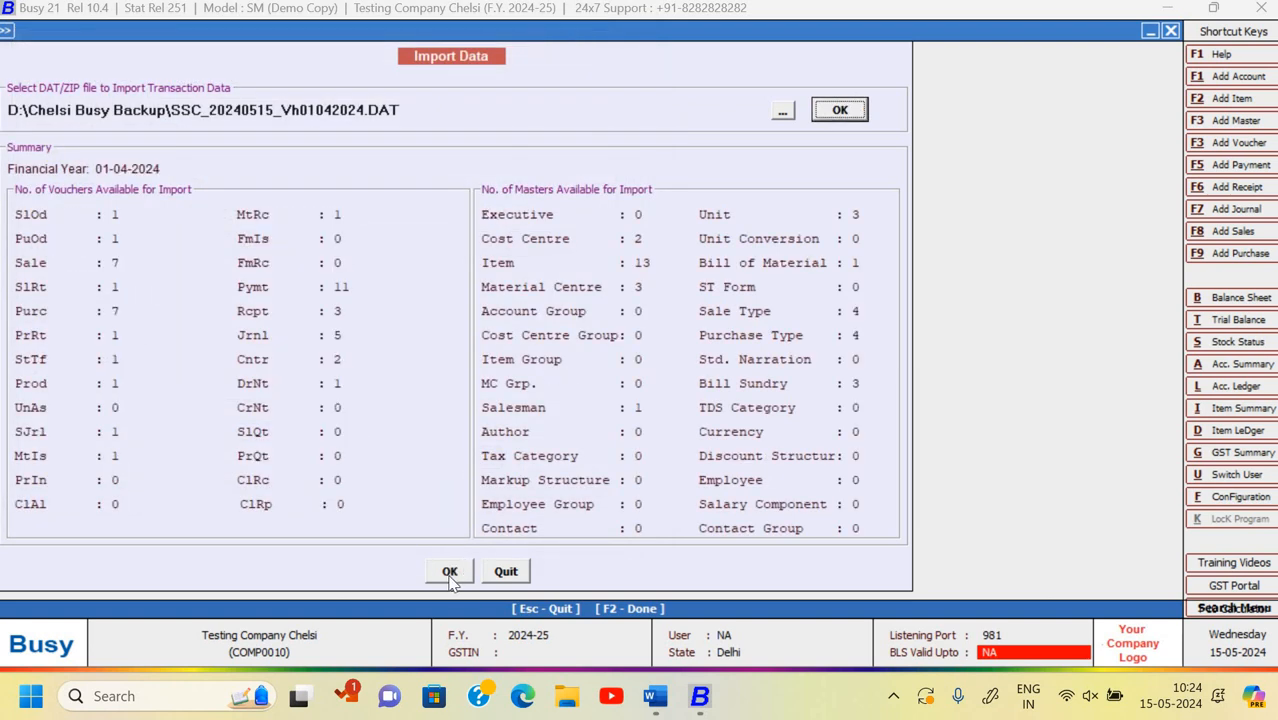
# - Run the import, confirm it, and acknowledge the success message
pyautogui.click(450, 571)
pyautogui.click(430, 531)
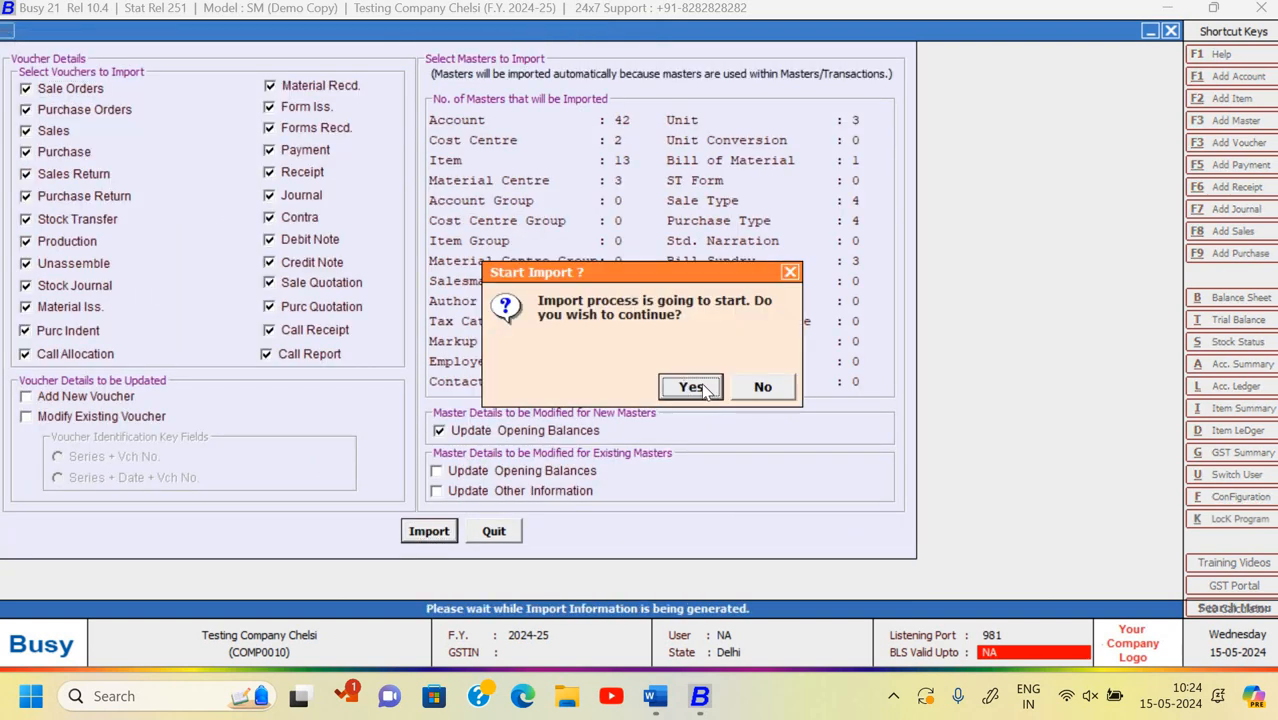
pyautogui.press('Return')
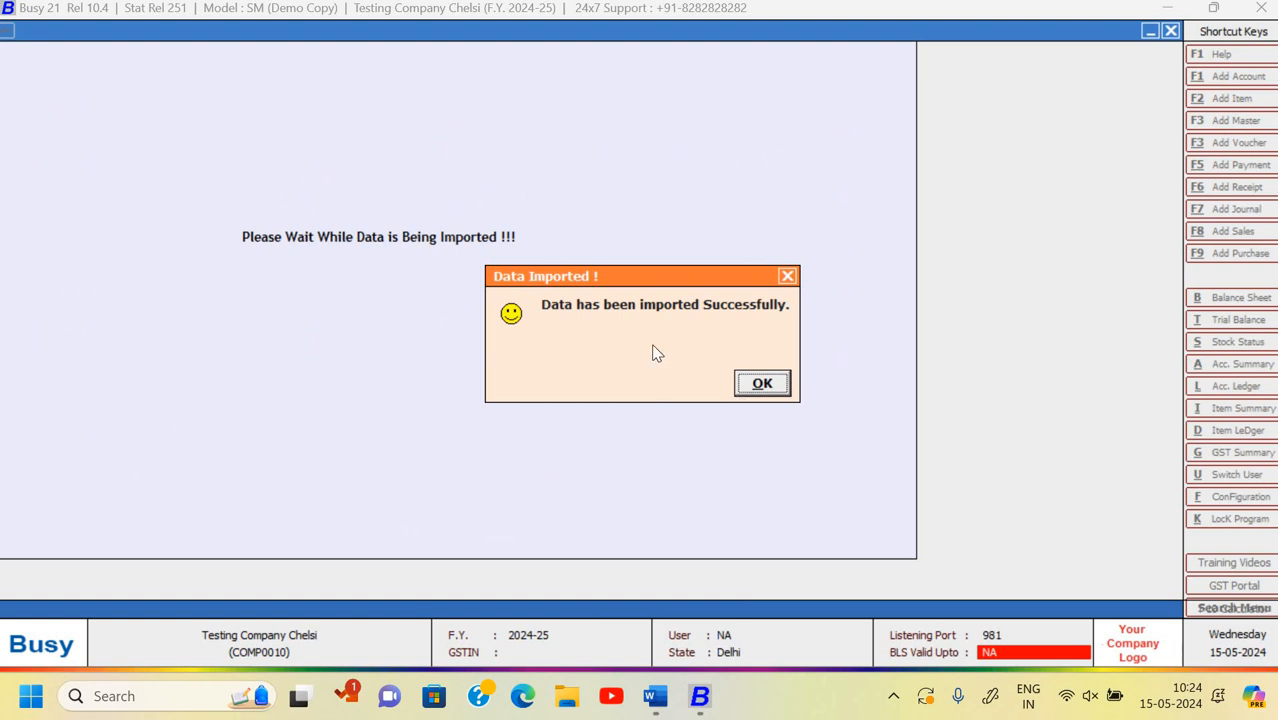
pyautogui.click(762, 385)
# - Generate the Day Book for 01-04-2024 to 30-04-2024
pyautogui.press('Escape')
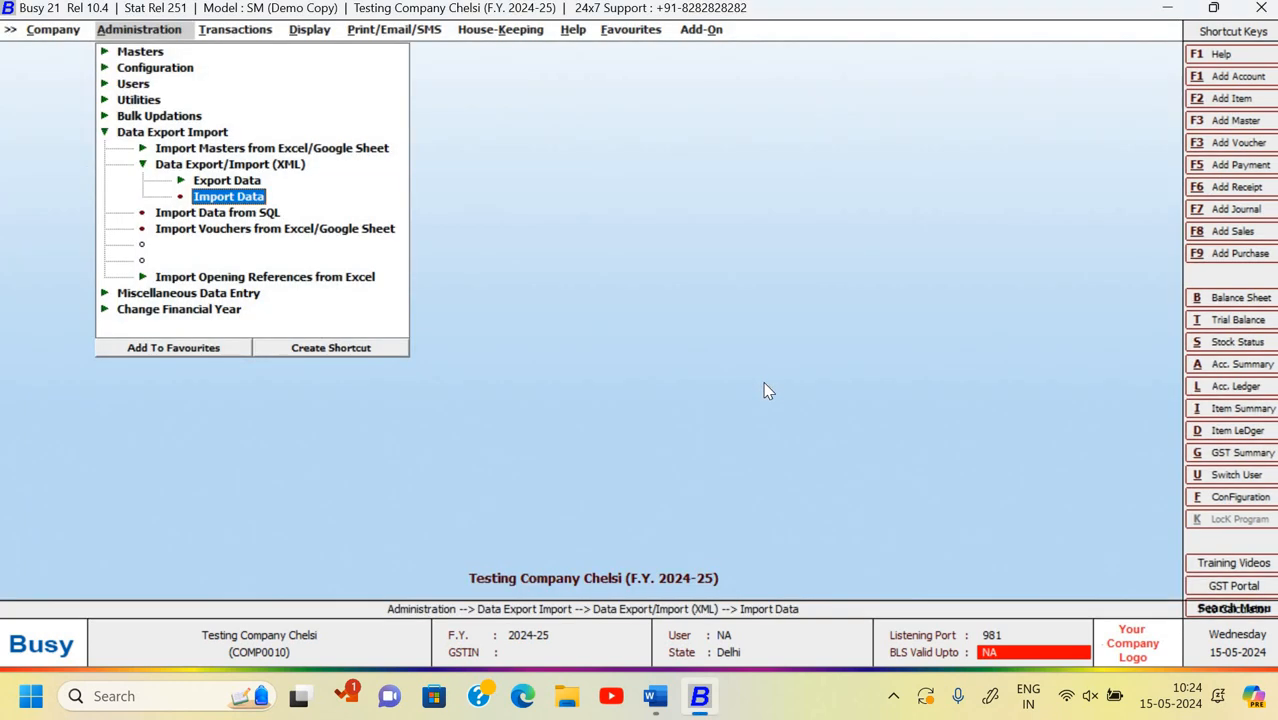
pyautogui.press('Escape')
pyautogui.press('Escape')
pyautogui.press('Right')
pyautogui.press('Right')
pyautogui.press('Down')
pyautogui.press('Down')
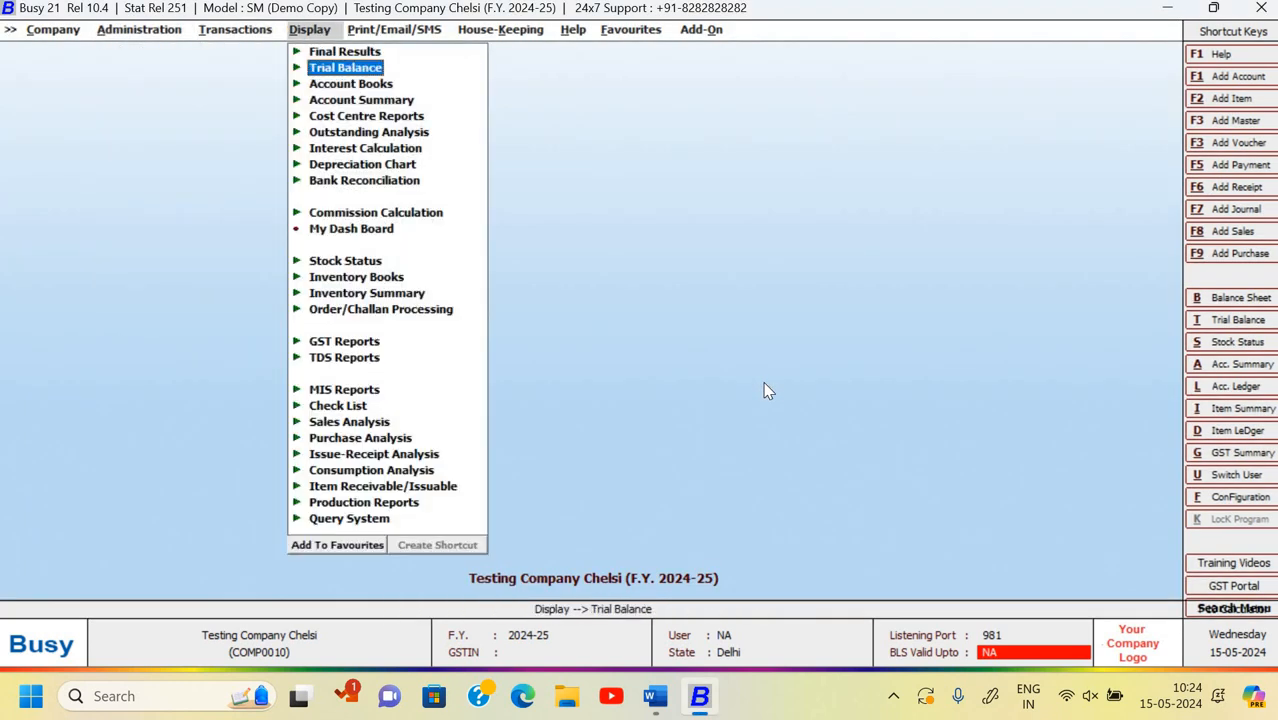
pyautogui.press('Down')
pyautogui.press('Down')
pyautogui.press('Up')
pyautogui.press('Return')
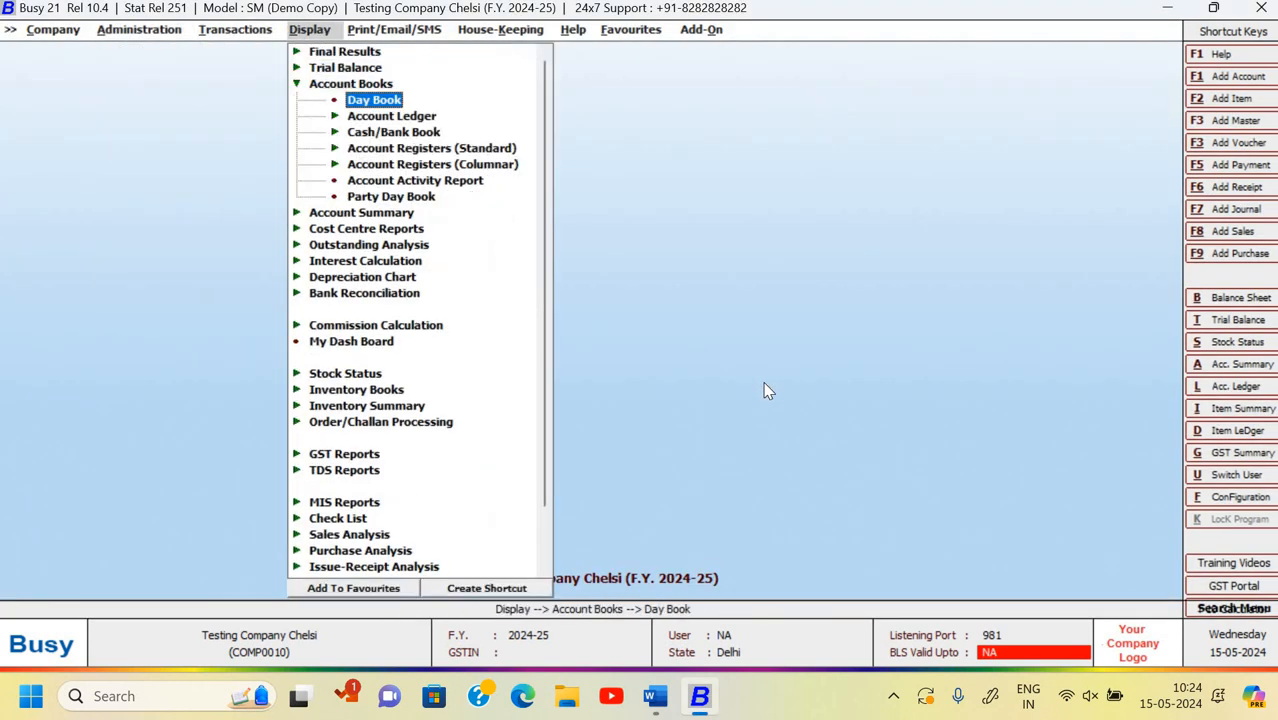
pyautogui.press('Return')
pyautogui.click(764, 383)
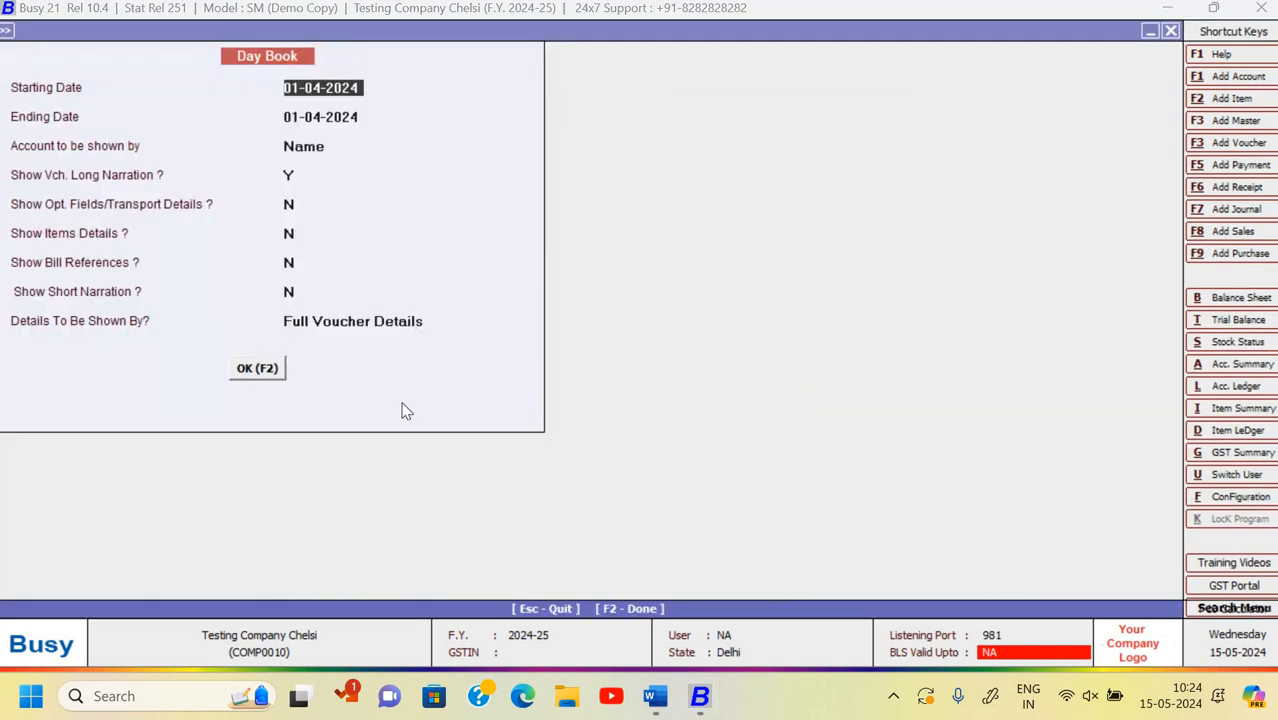
pyautogui.press('Return')
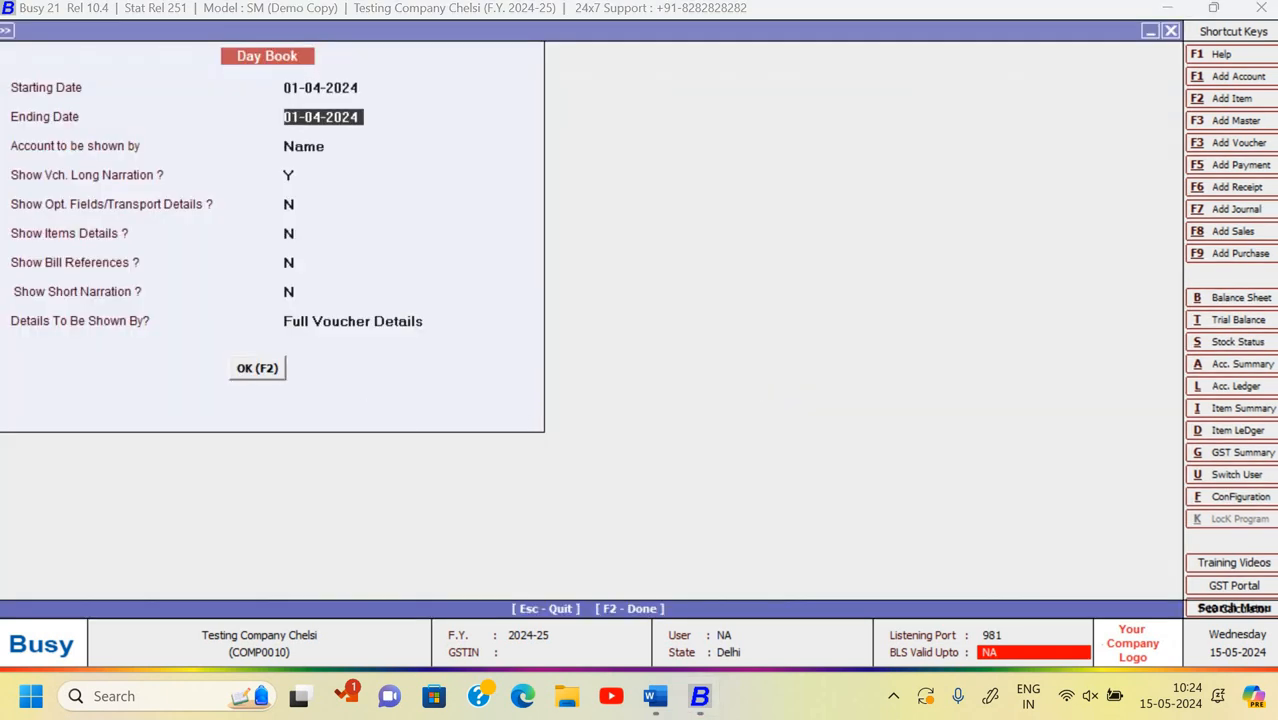
pyautogui.write('30-4')
pyautogui.press('Return')
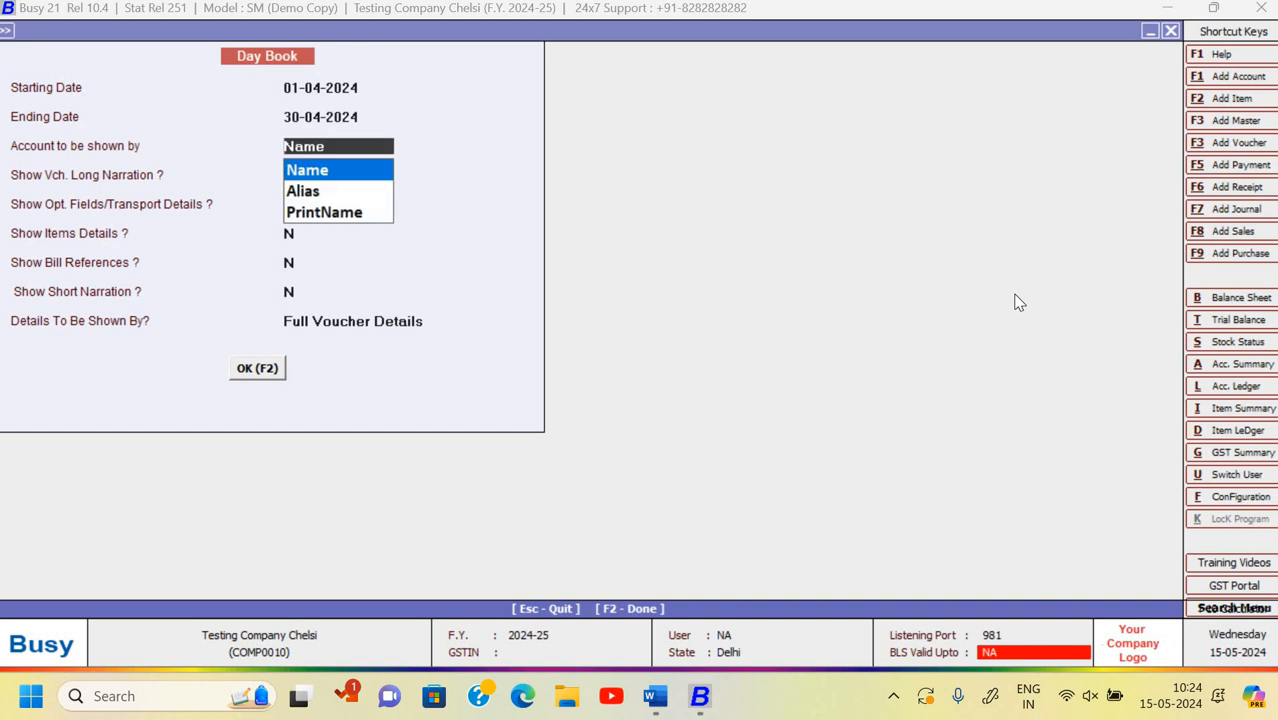
pyautogui.press('F2')
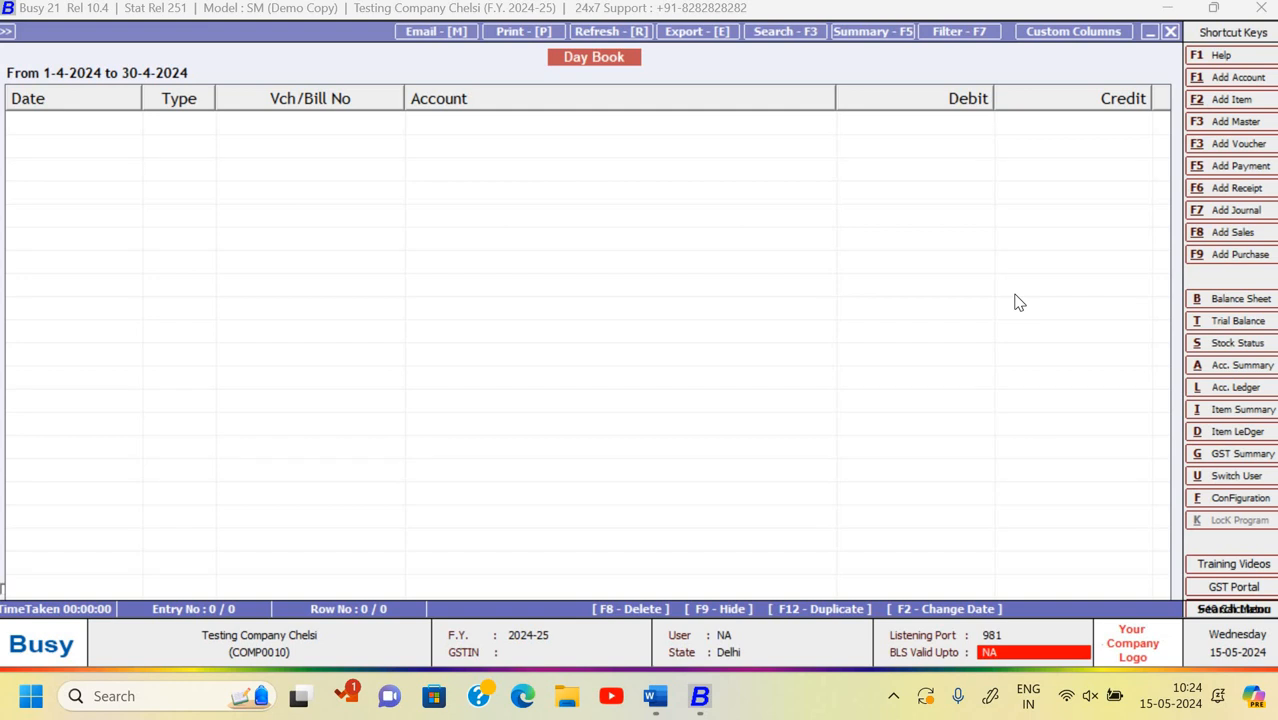
# - Regenerate the Day Book with long narration kept, then close the empty report
pyautogui.press('Escape')
pyautogui.press('Return')
pyautogui.press('Return')
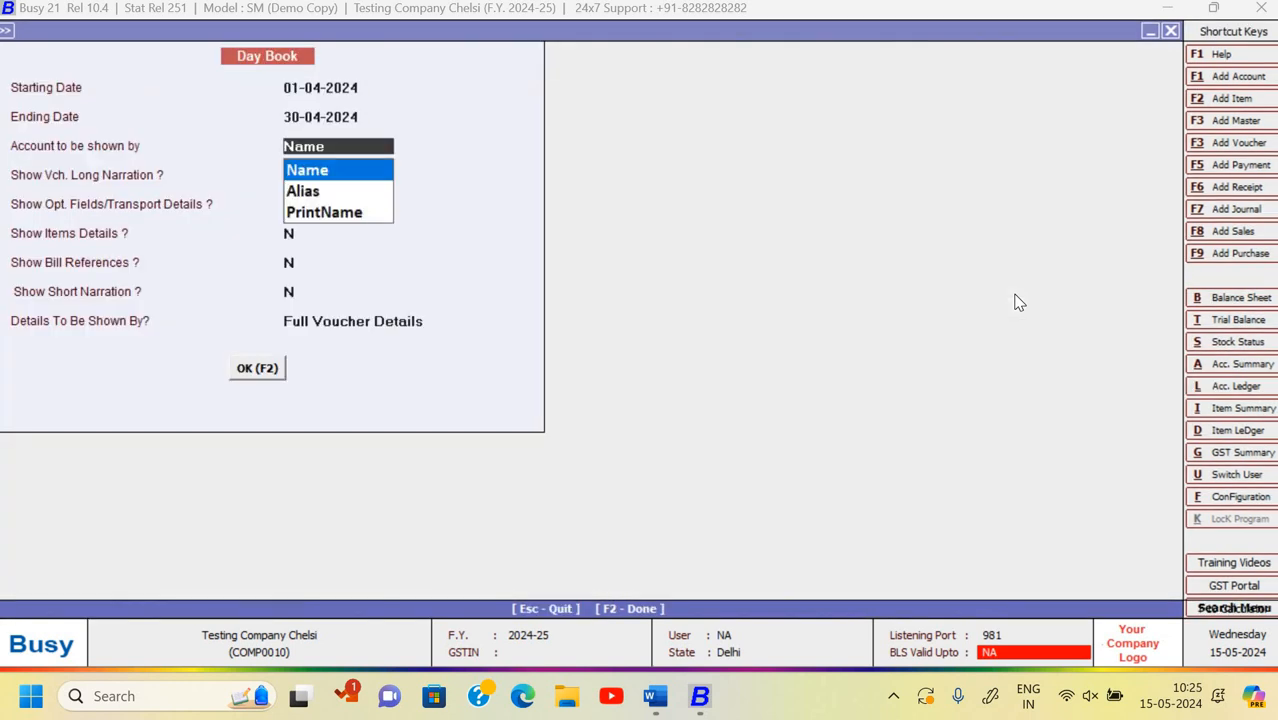
pyautogui.press('Return')
pyautogui.press('Return')
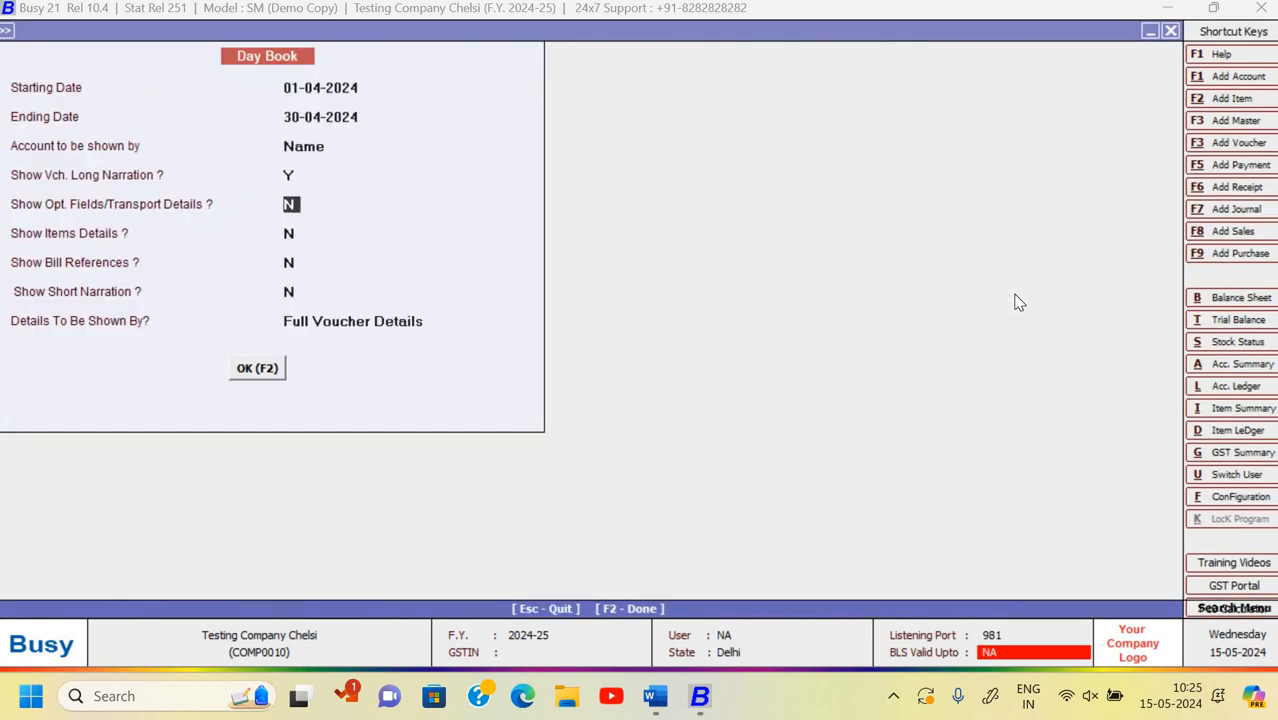
pyautogui.press('Return')
pyautogui.press('Return')
pyautogui.press('Return')
pyautogui.press('Return')
pyautogui.press('Return')
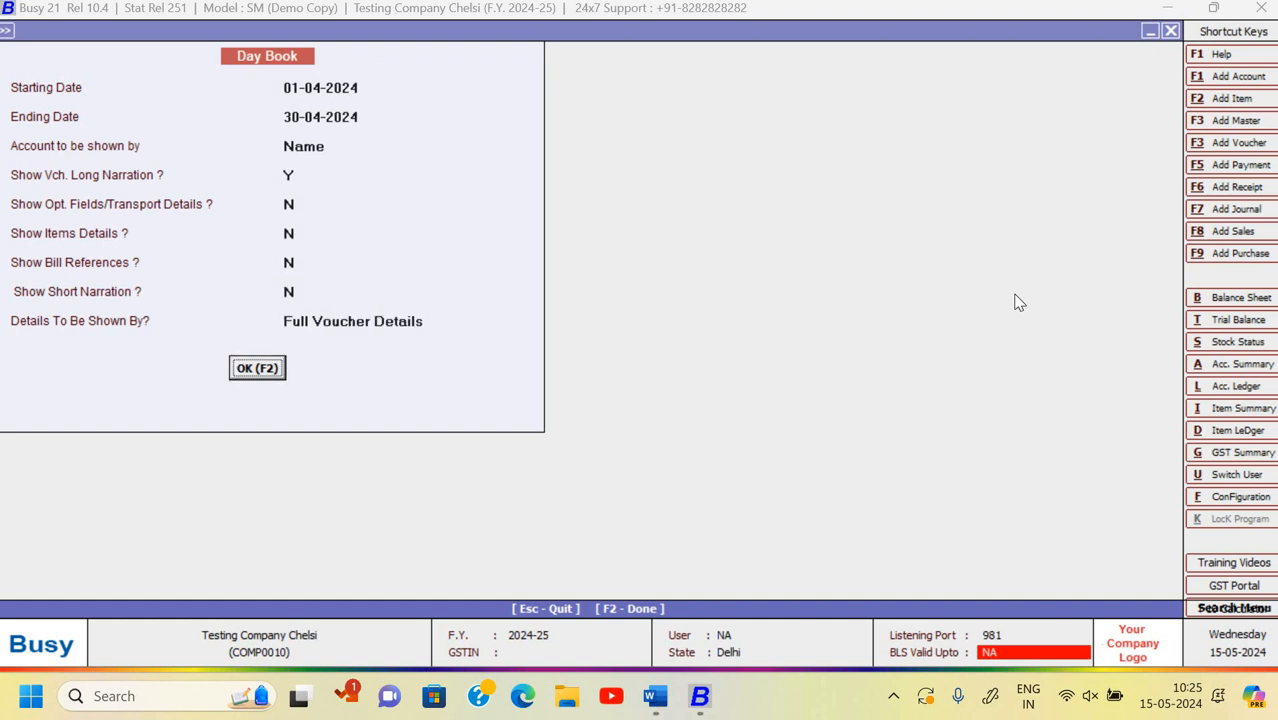
pyautogui.press('Return')
pyautogui.press('F2')
pyautogui.press('Escape')
pyautogui.press('Escape')
pyautogui.press('Escape')
pyautogui.press('Escape')
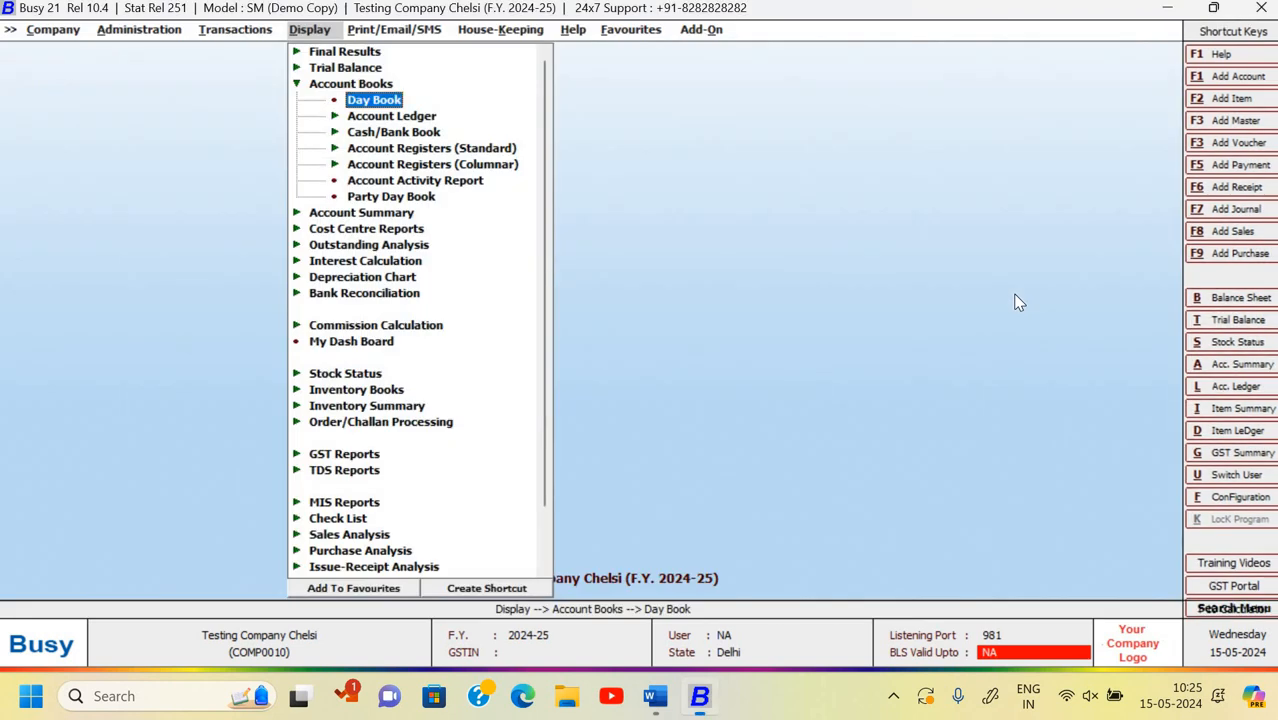
pyautogui.press('Left')
pyautogui.press('Left')
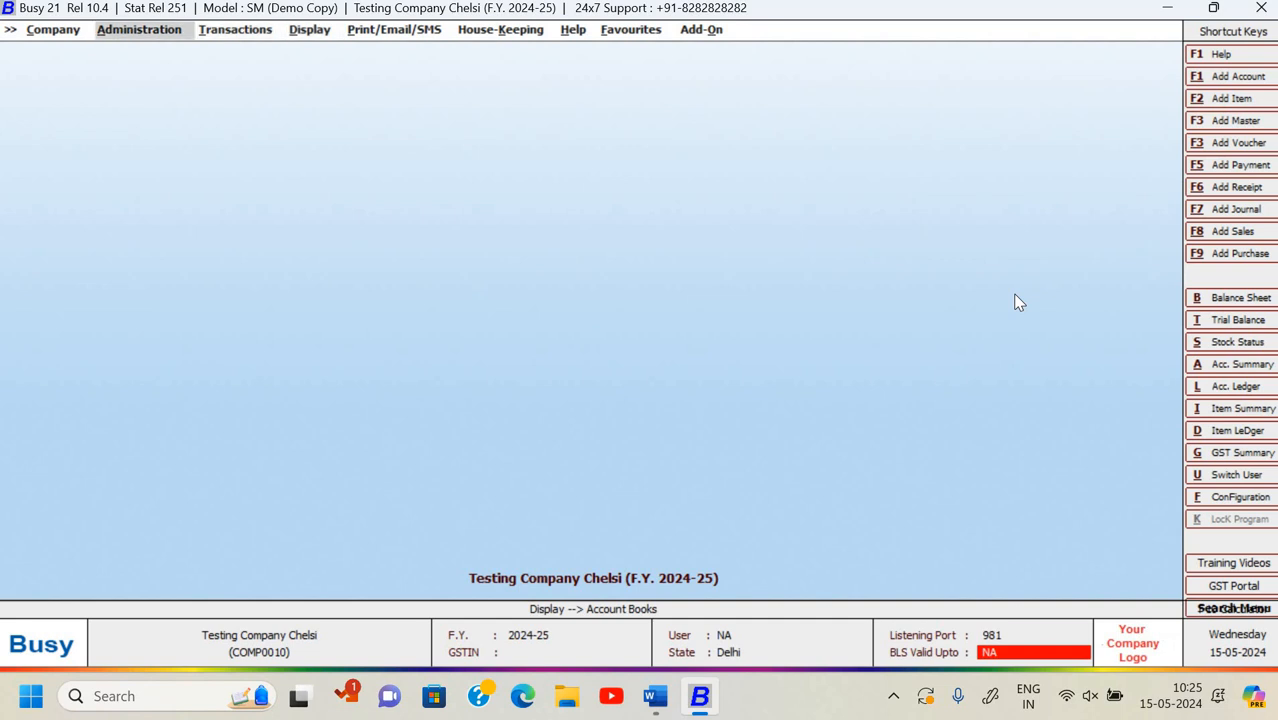
pyautogui.press('Right')
pyautogui.press('Right')
pyautogui.press('Return')
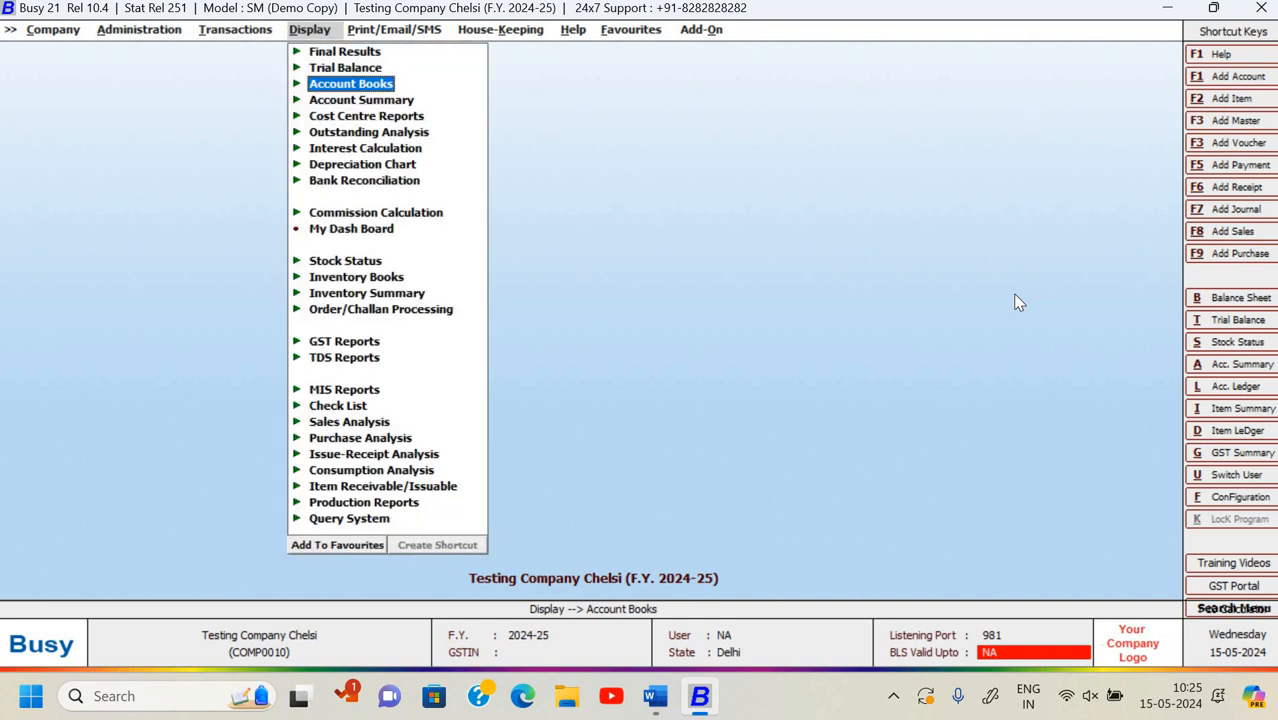
pyautogui.press('Left')
pyautogui.press('Down')
pyautogui.press('Down')
pyautogui.press('Return')
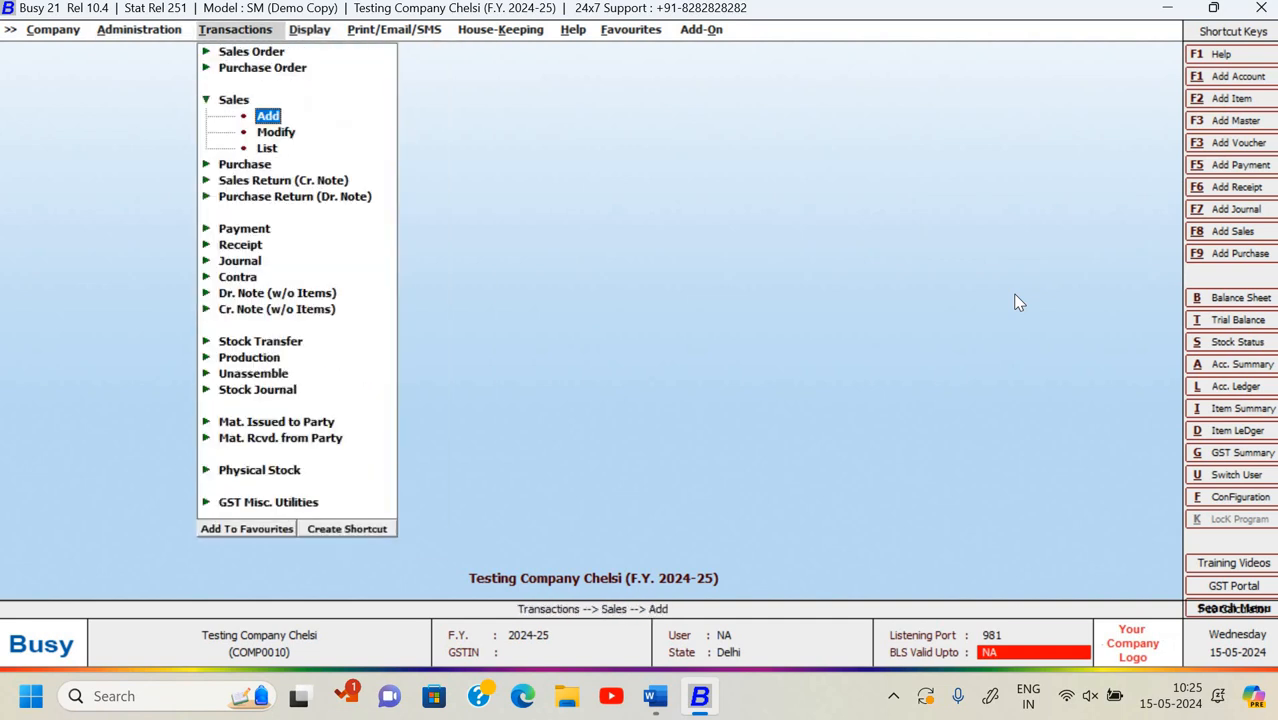
pyautogui.press('Down')
pyautogui.press('Down')
pyautogui.press('Return')
pyautogui.press('Return')
pyautogui.press('Return')
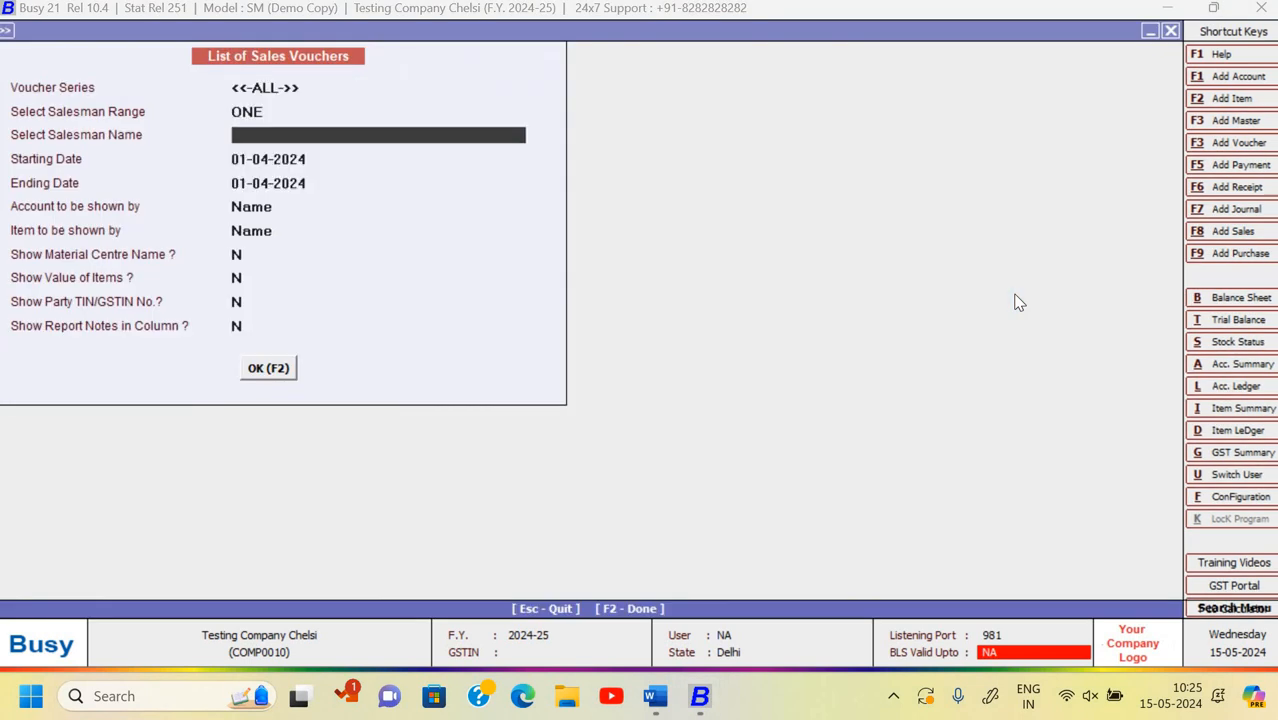
pyautogui.press('Return')
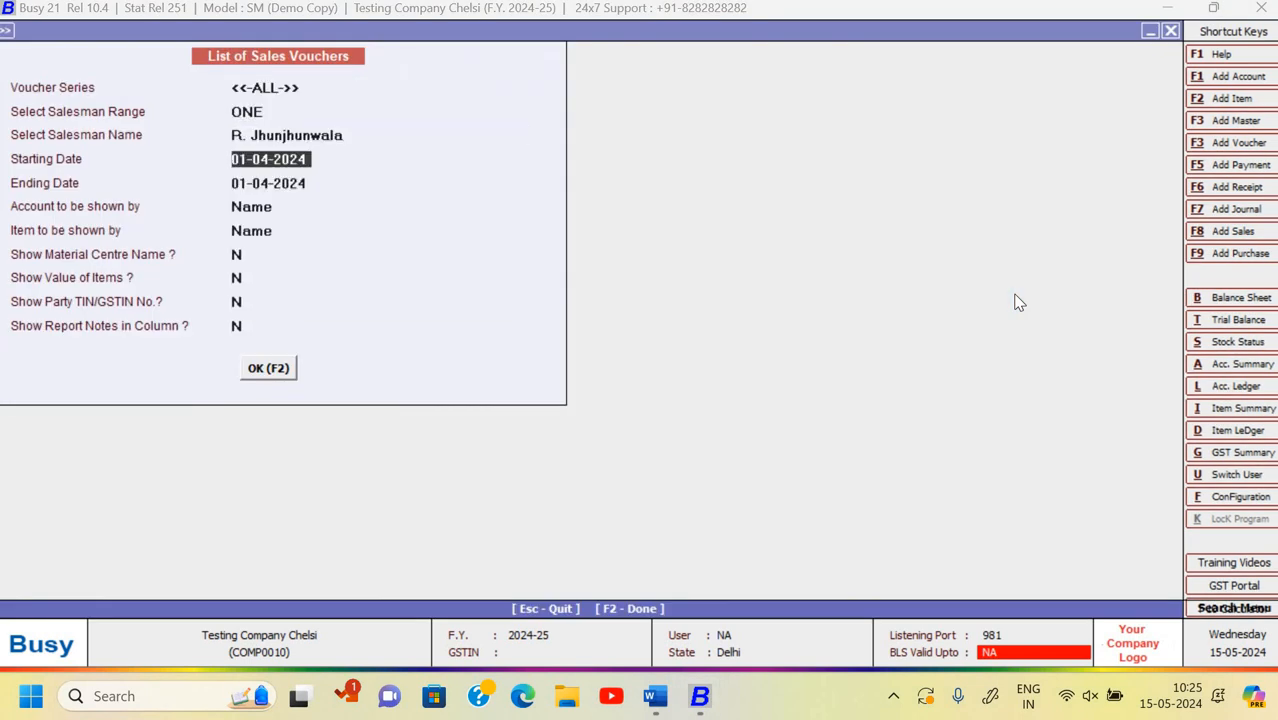
pyautogui.press('Escape')
pyautogui.press('Escape')
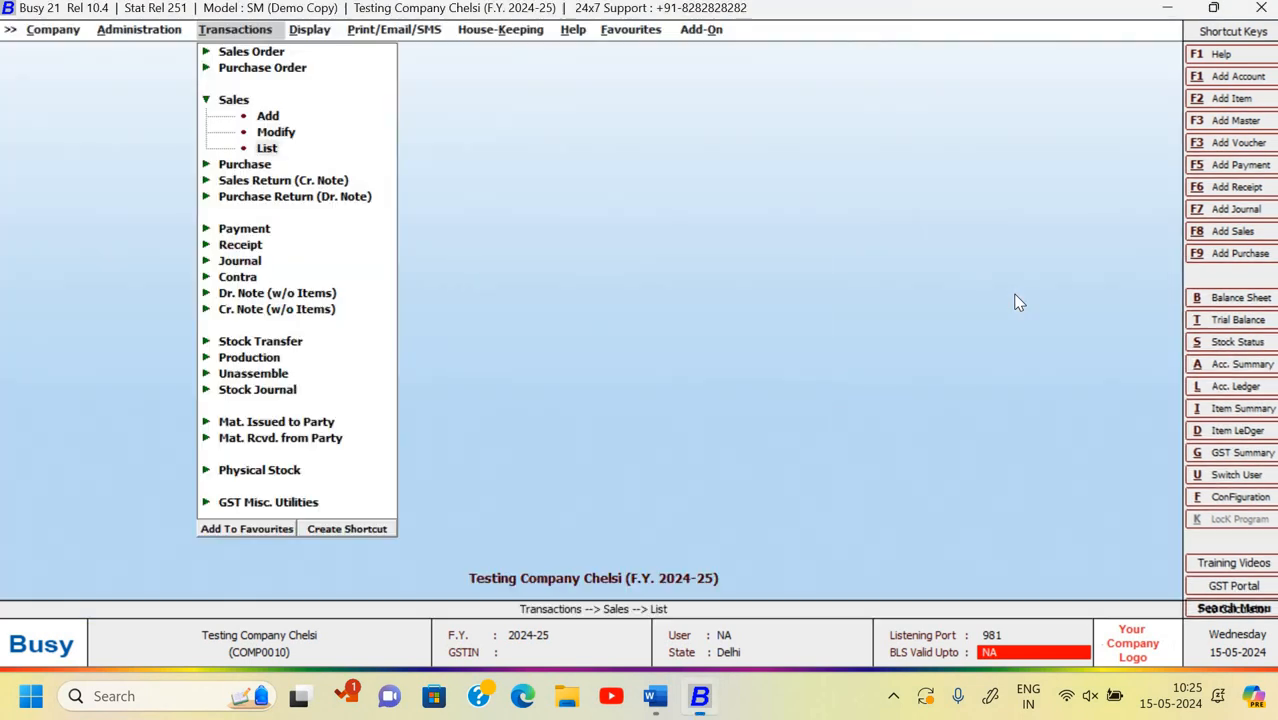
pyautogui.press('Up')
pyautogui.press('Return')
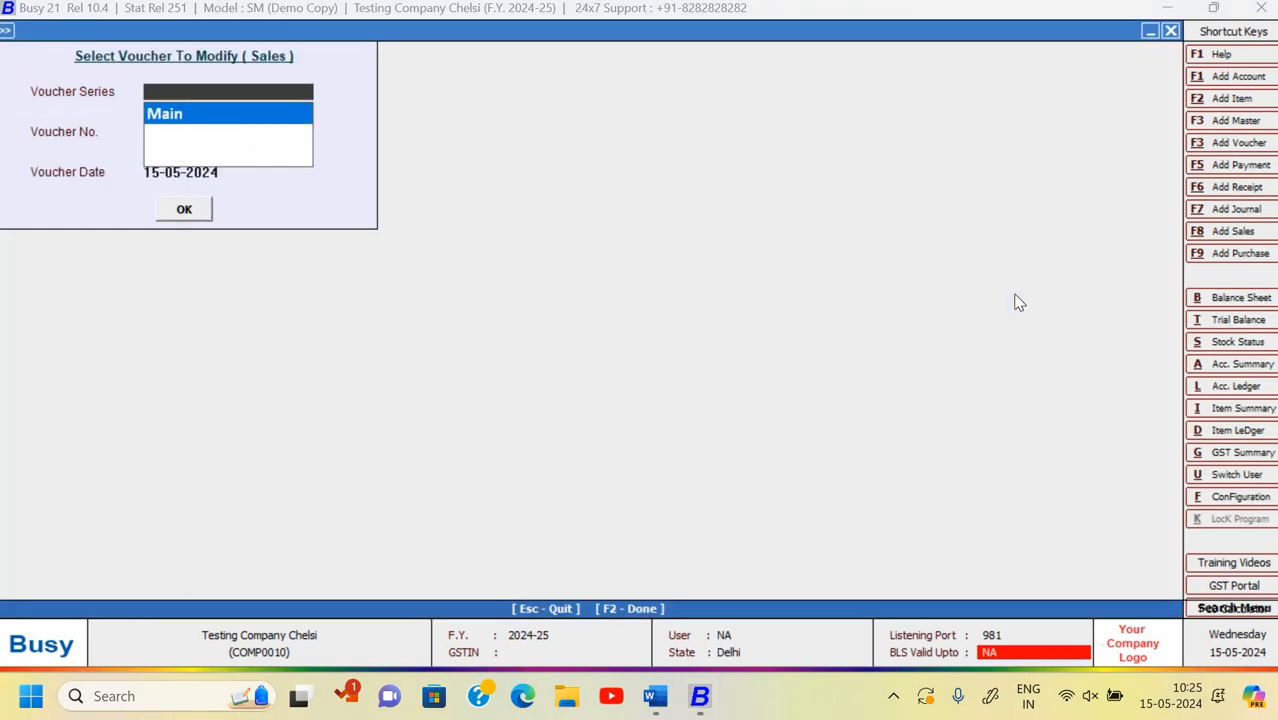
pyautogui.press('Return')
pyautogui.press('Return')
pyautogui.press('Return')
pyautogui.press('Return')
pyautogui.press('Escape')
pyautogui.press('Escape')
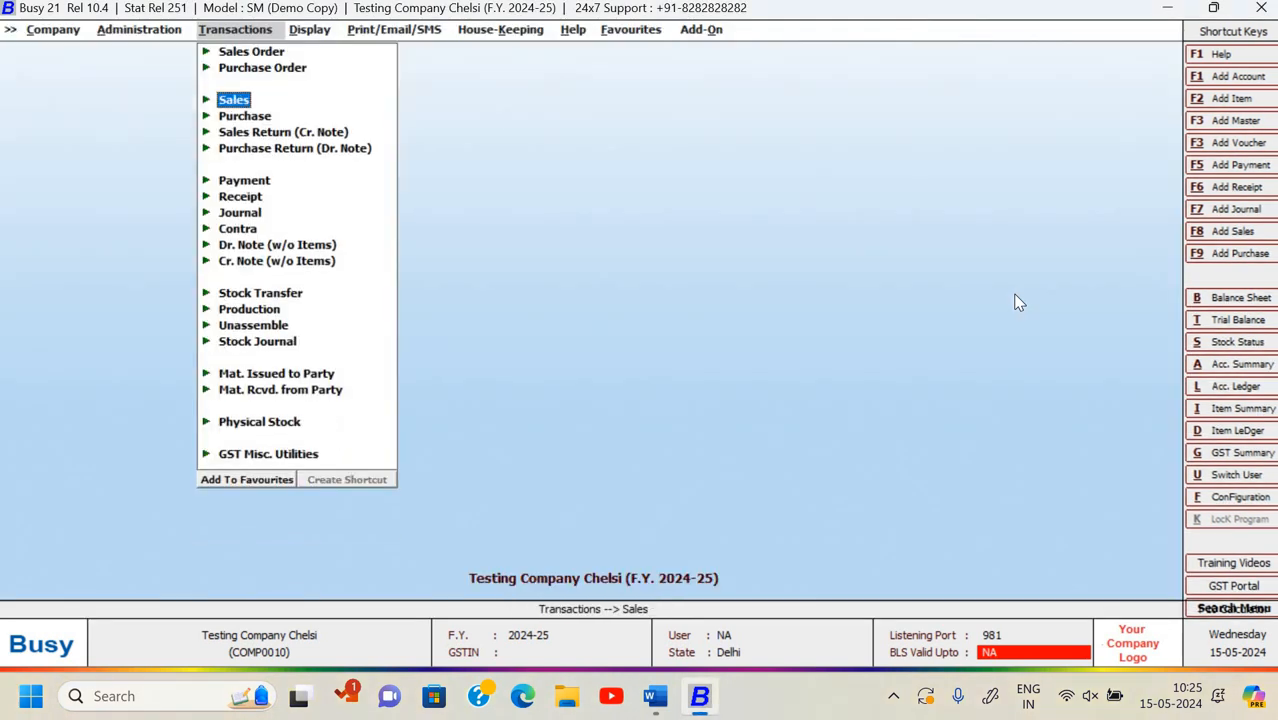
pyautogui.press('Left')
# - Open the XML Import Data screen under Data Export Import
pyautogui.press('Return')
pyautogui.press('Down')
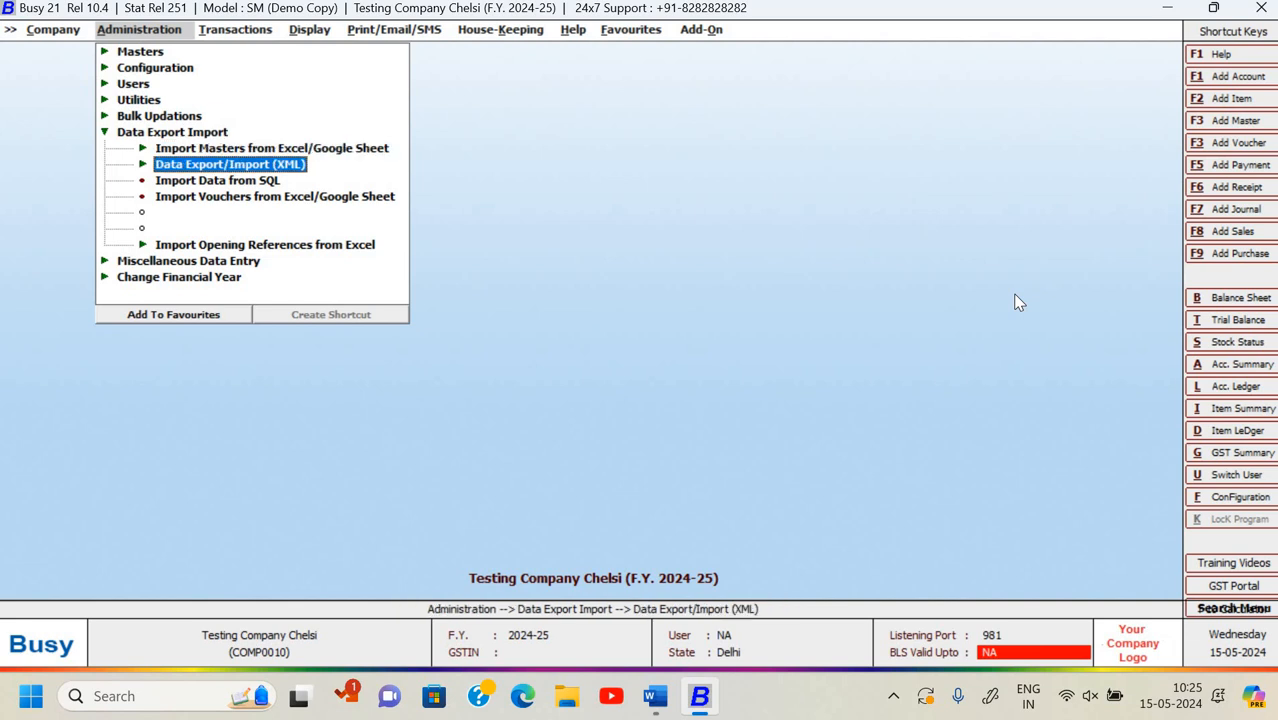
pyautogui.press('Return')
pyautogui.press('Down')
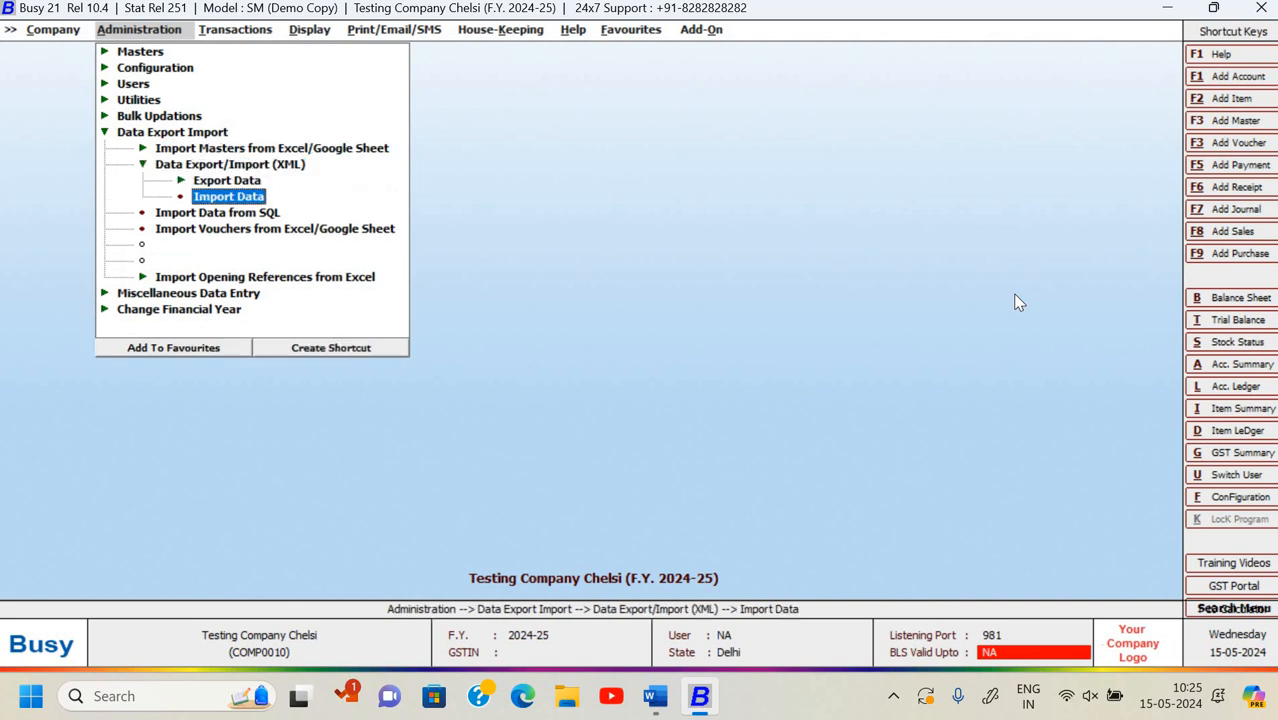
pyautogui.press('Return')
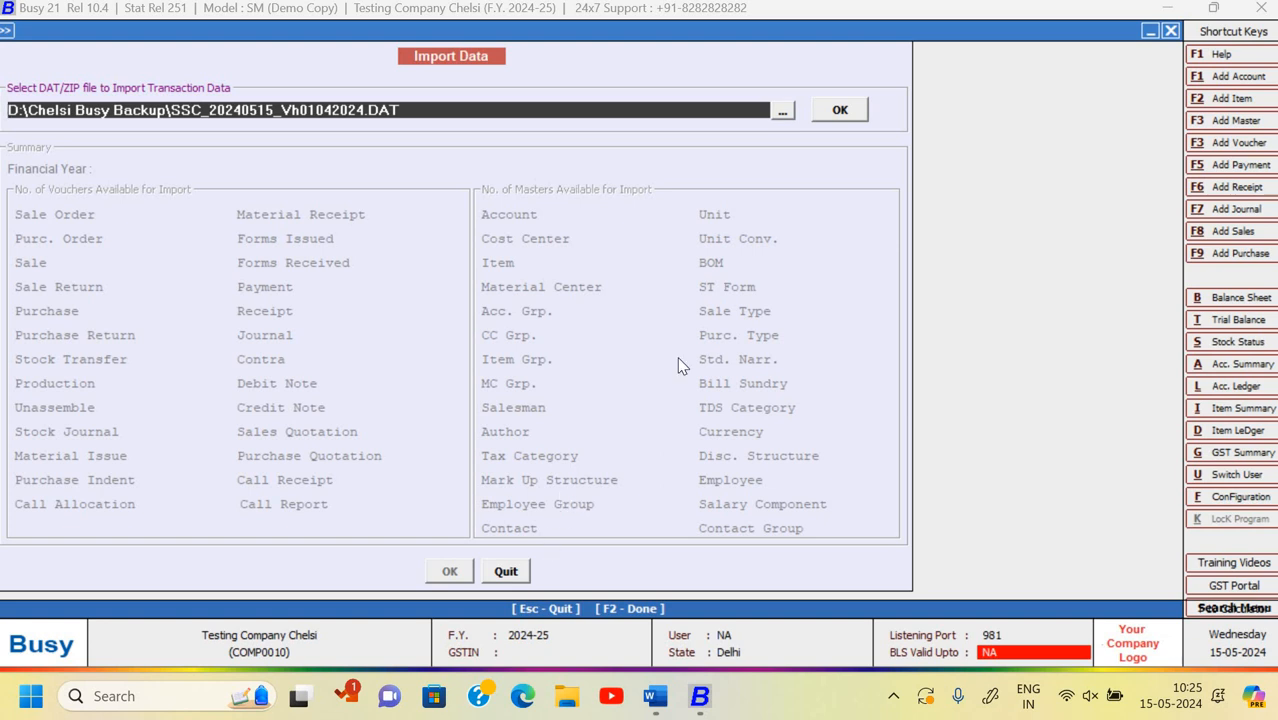
# - Import SSC_20240515_Vh01042024.DAT's vouchers and masters and dismiss the success message
pyautogui.click(840, 110)
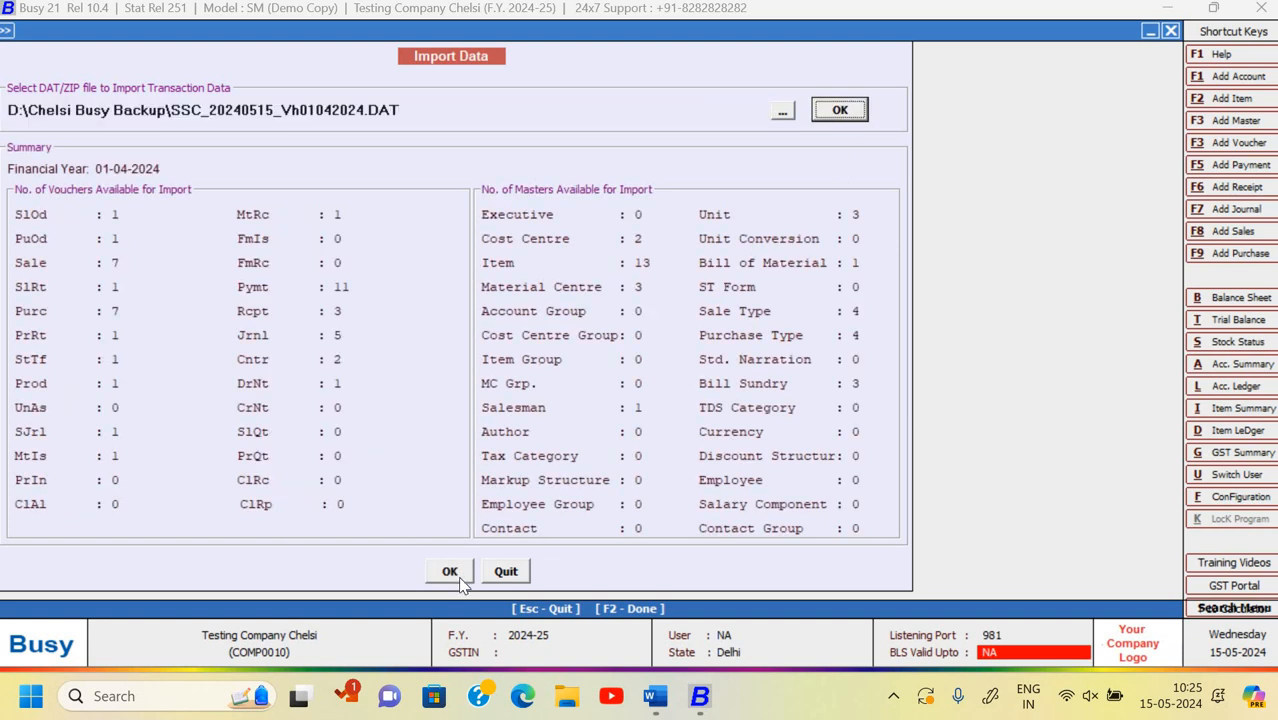
pyautogui.click(450, 574)
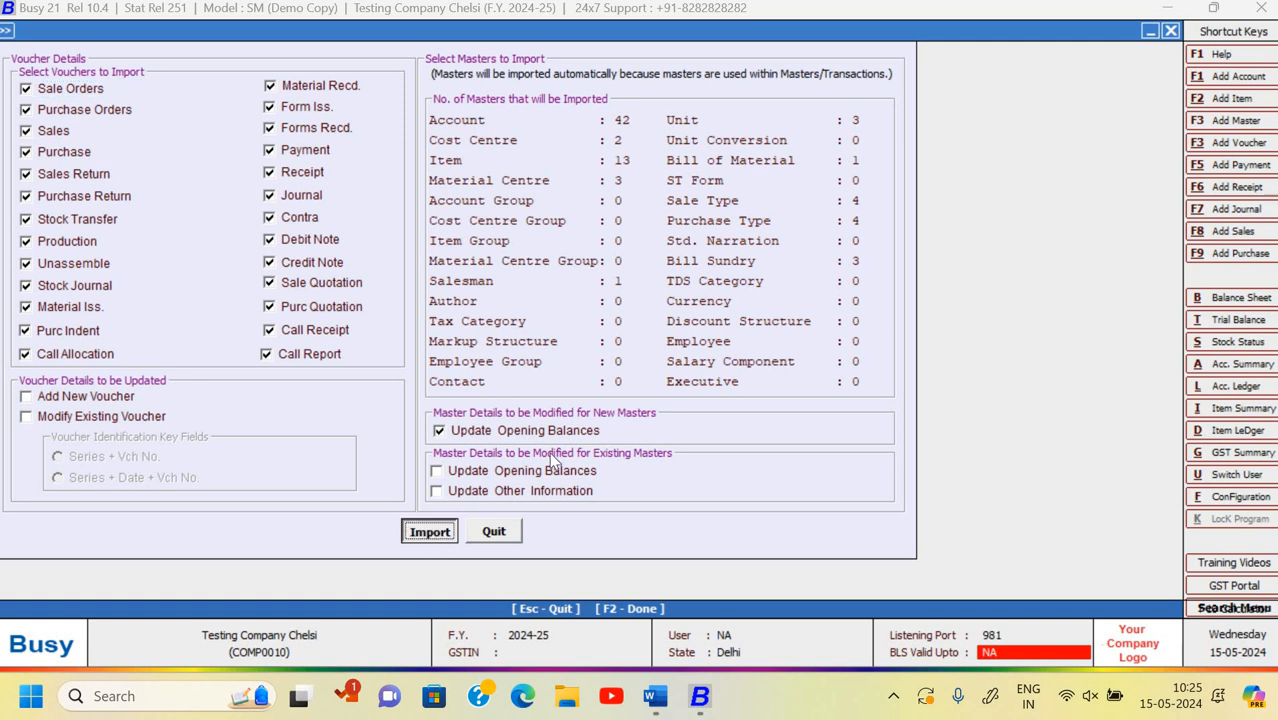
pyautogui.click(430, 531)
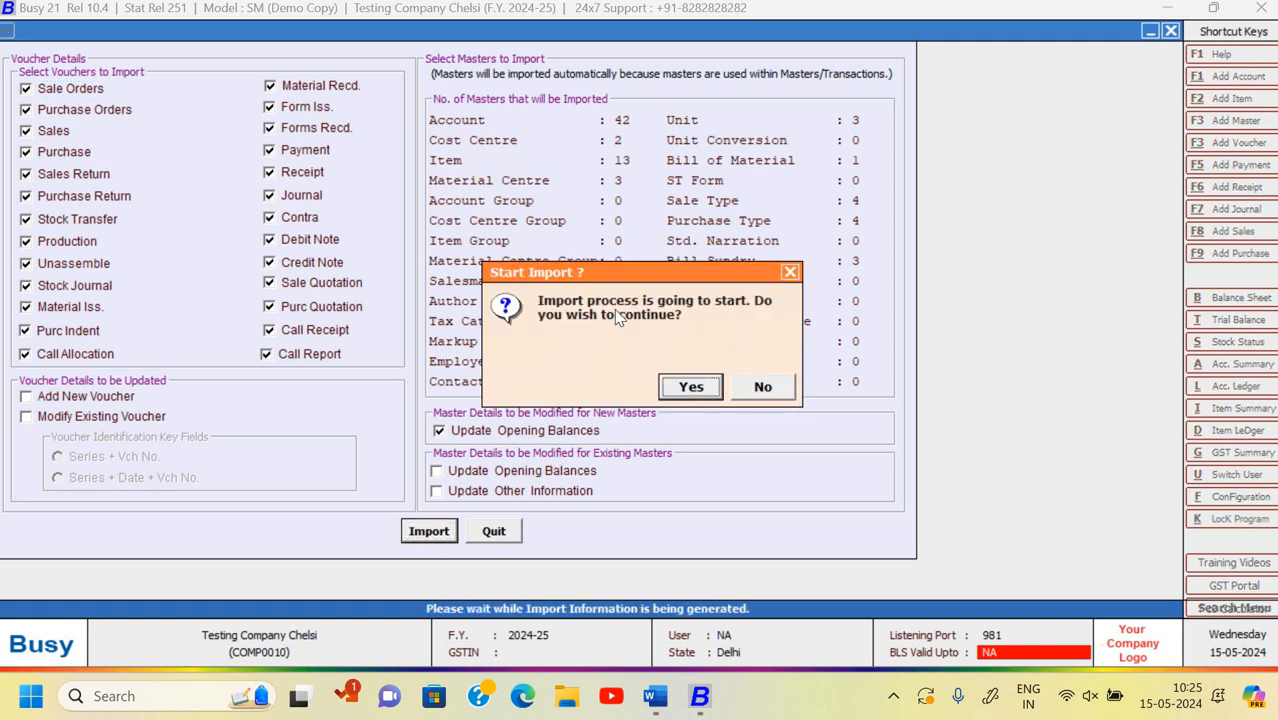
pyautogui.click(690, 388)
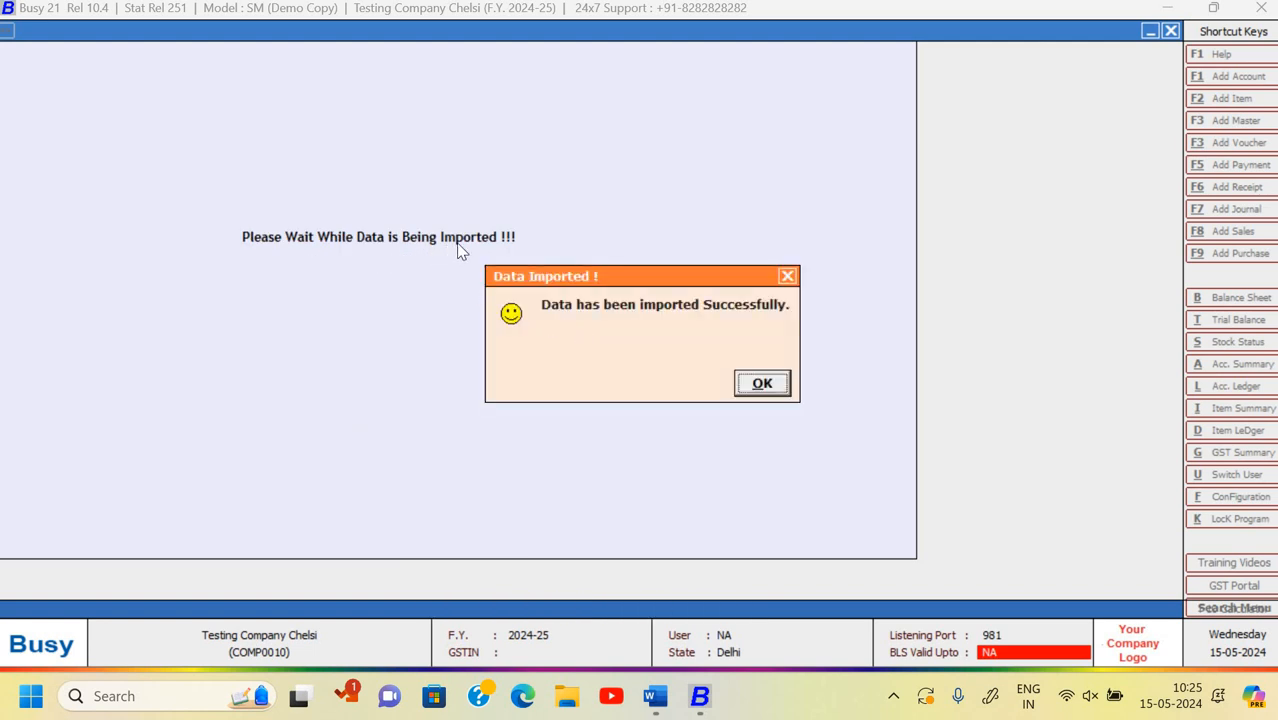
pyautogui.click(764, 384)
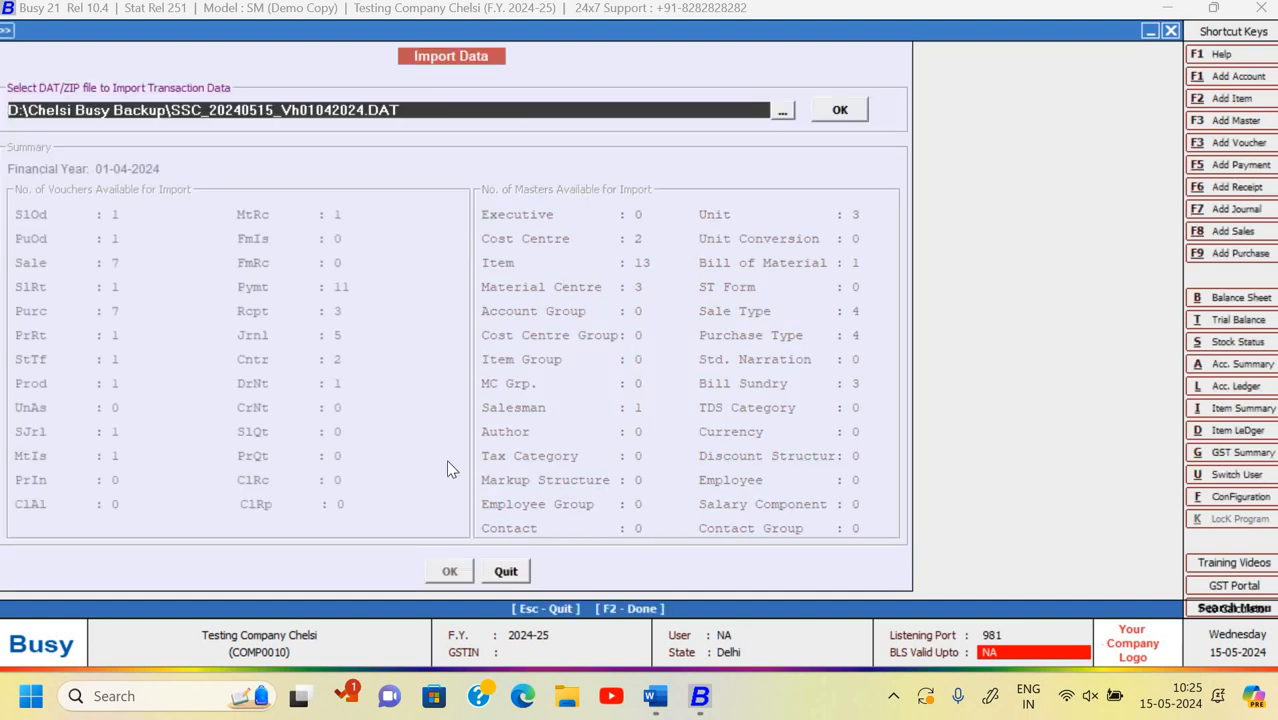
# - Try modifying a Main-series sales voucher, then back out of the voucher selection
pyautogui.press('Escape')
pyautogui.press('Escape')
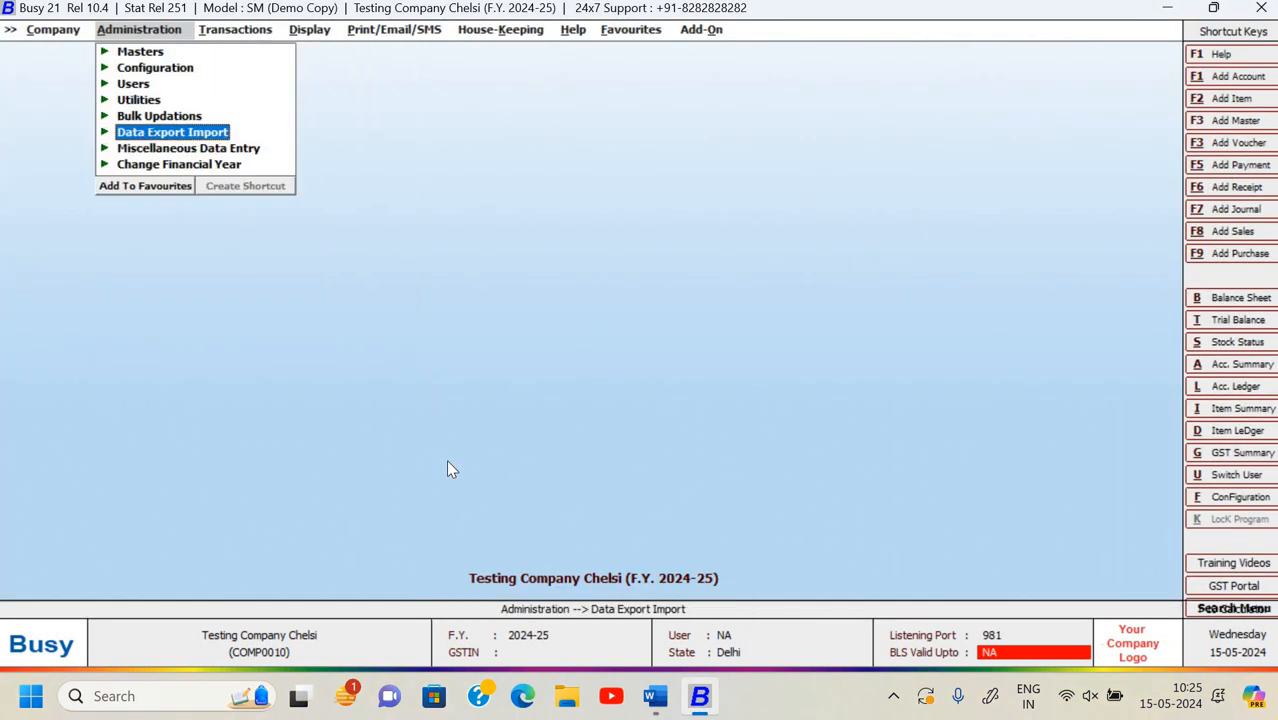
pyautogui.press('Right')
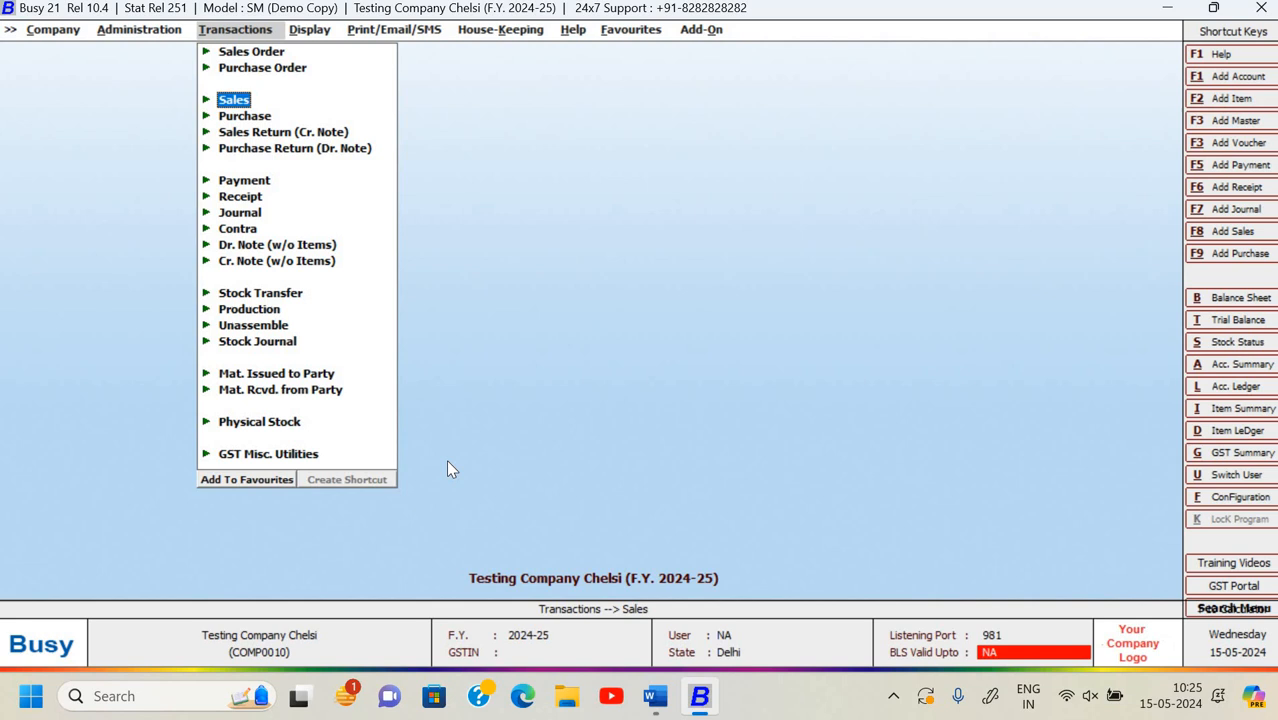
pyautogui.press('Return')
pyautogui.press('Down')
pyautogui.press('Return')
pyautogui.press('Return')
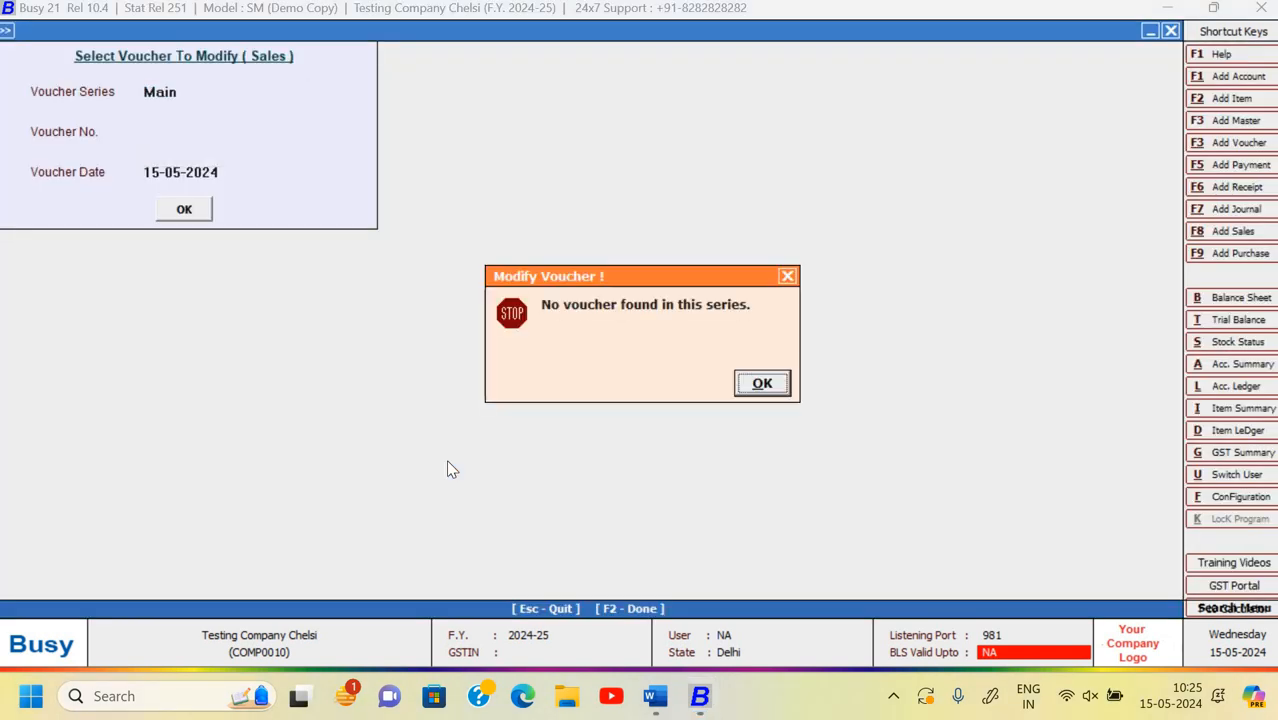
pyautogui.press('Return')
pyautogui.press('Return')
pyautogui.press('Return')
pyautogui.press('Escape')
# - View the Day Book with cash balances for 01-04-2024 to 30-04-2024
pyautogui.press('Right')
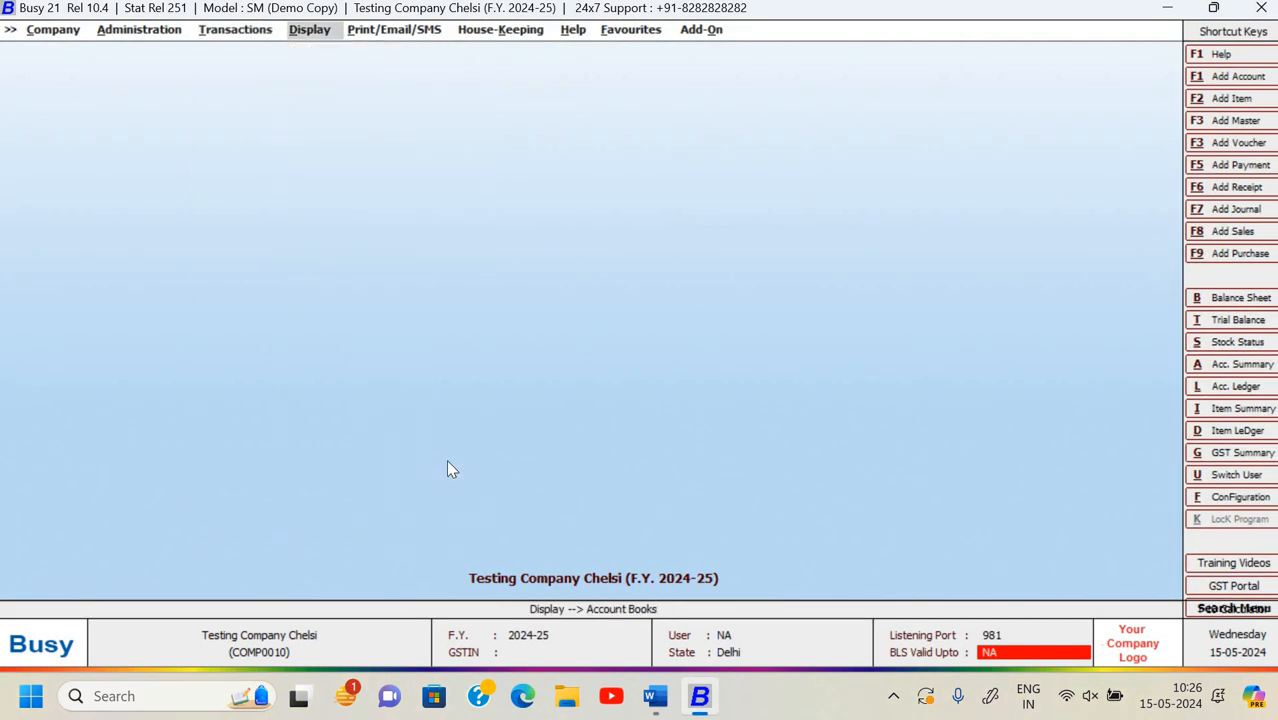
pyautogui.press('Return')
pyautogui.press('Down')
pyautogui.press('Down')
pyautogui.press('Down')
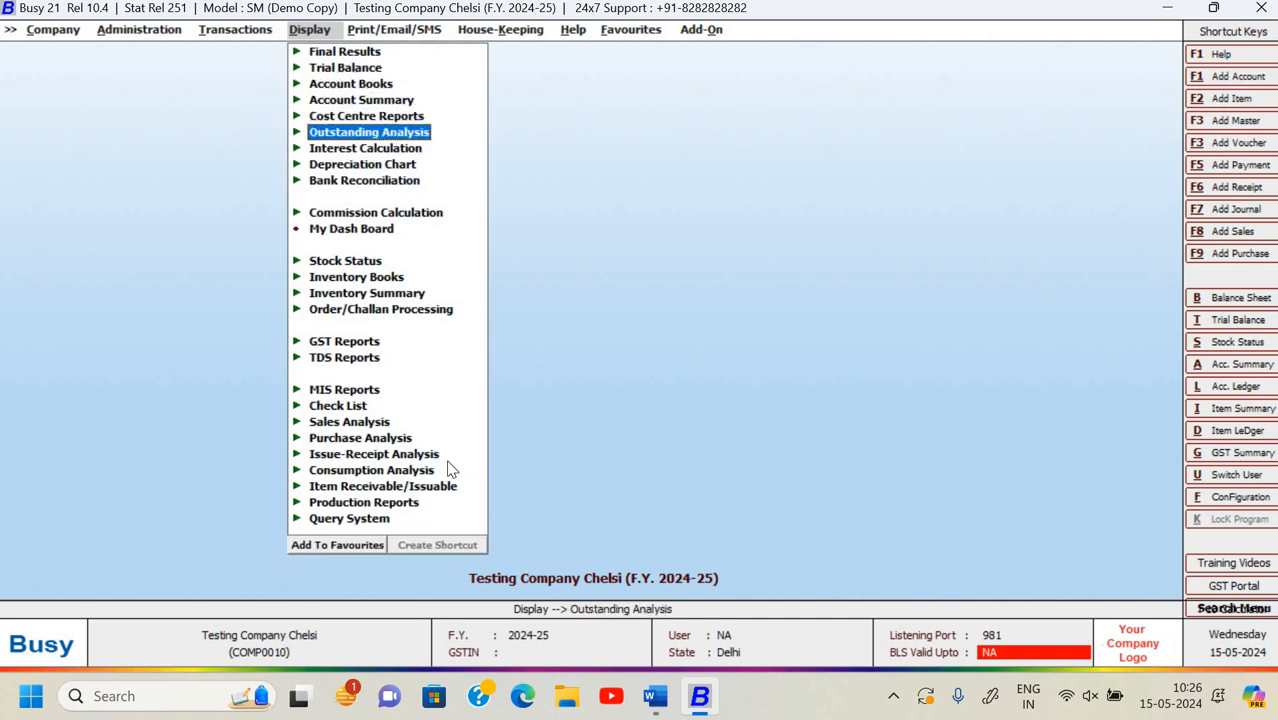
pyautogui.press('Up')
pyautogui.press('Up')
pyautogui.press('Up')
pyautogui.press('Return')
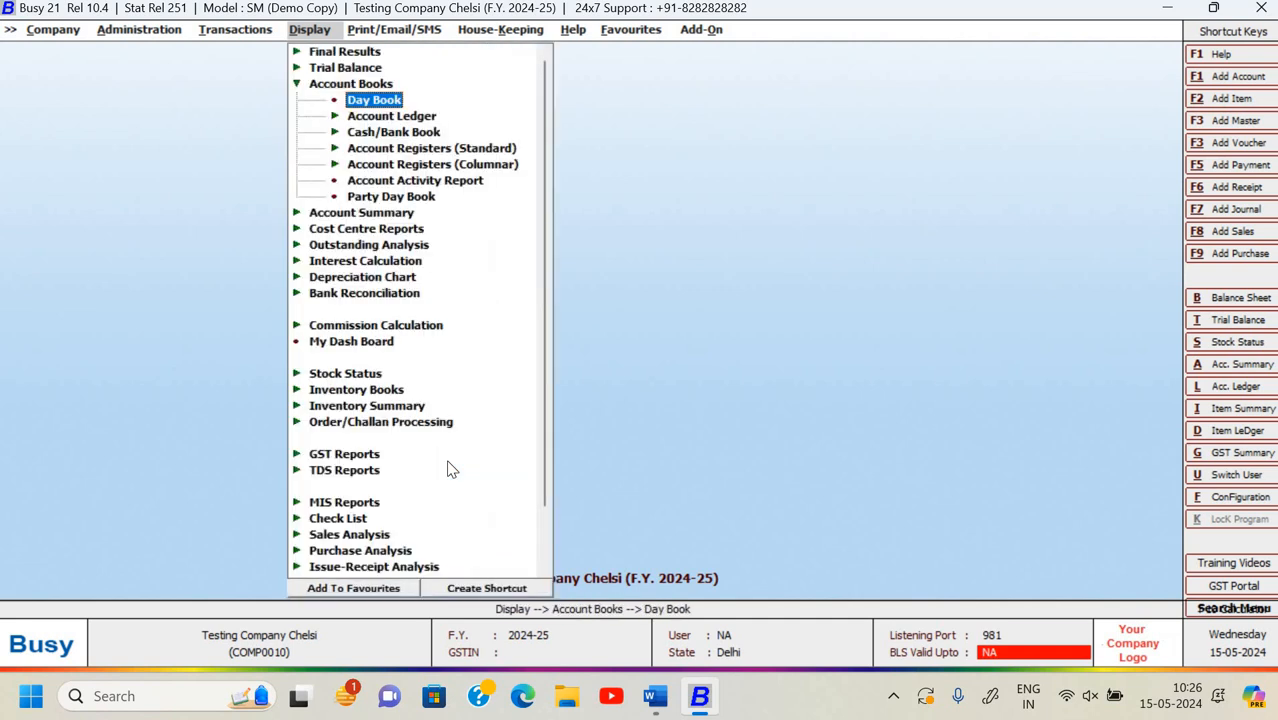
pyautogui.press('Return')
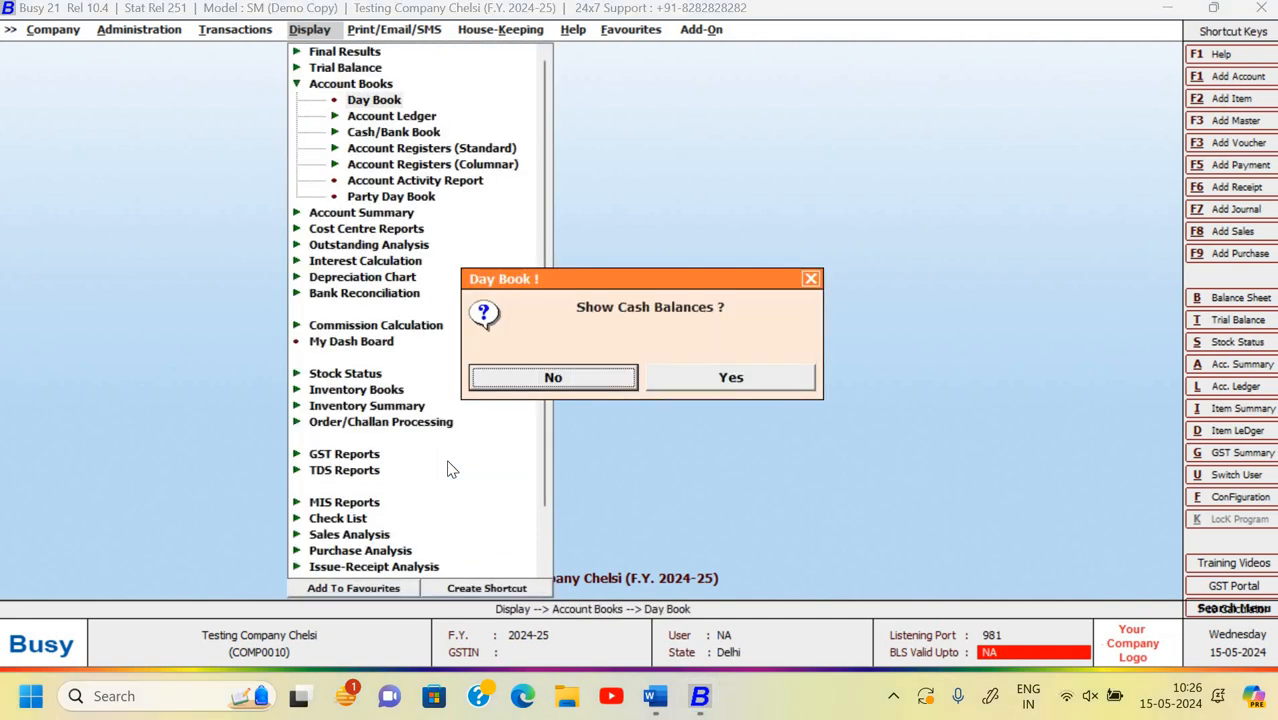
pyautogui.press('Right')
pyautogui.press('Return')
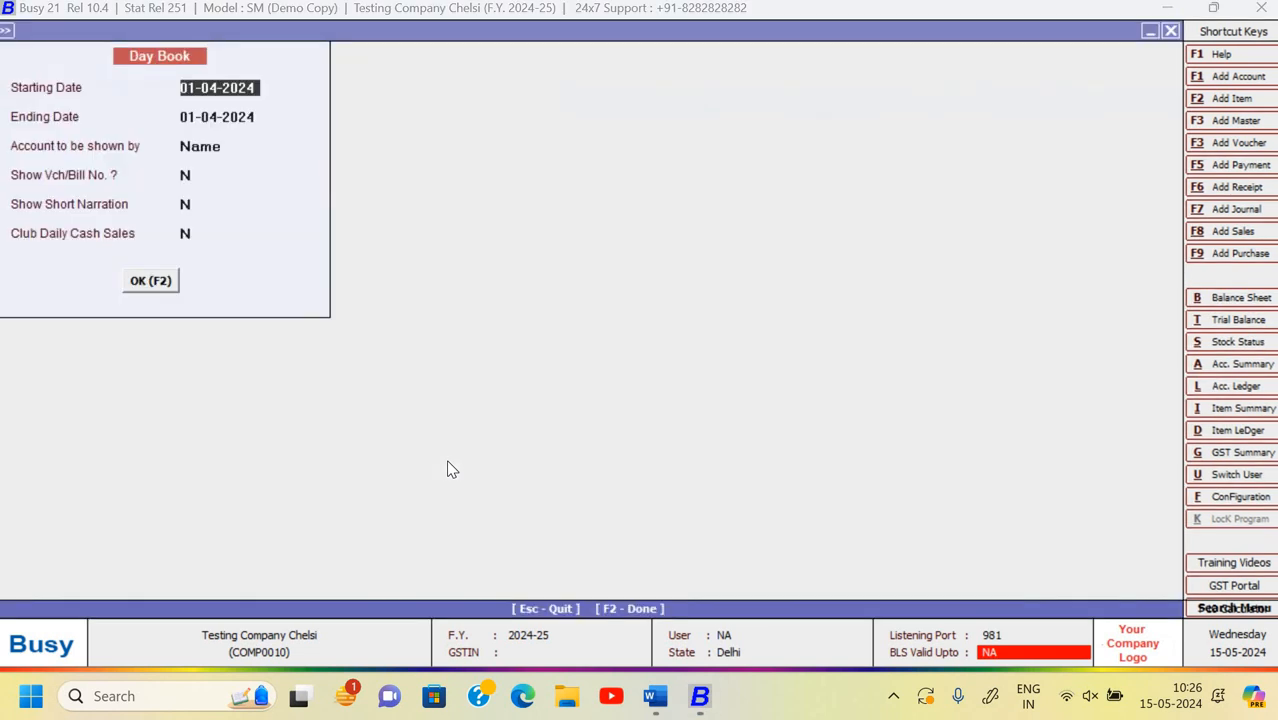
pyautogui.press('Return')
pyautogui.write('30-04')
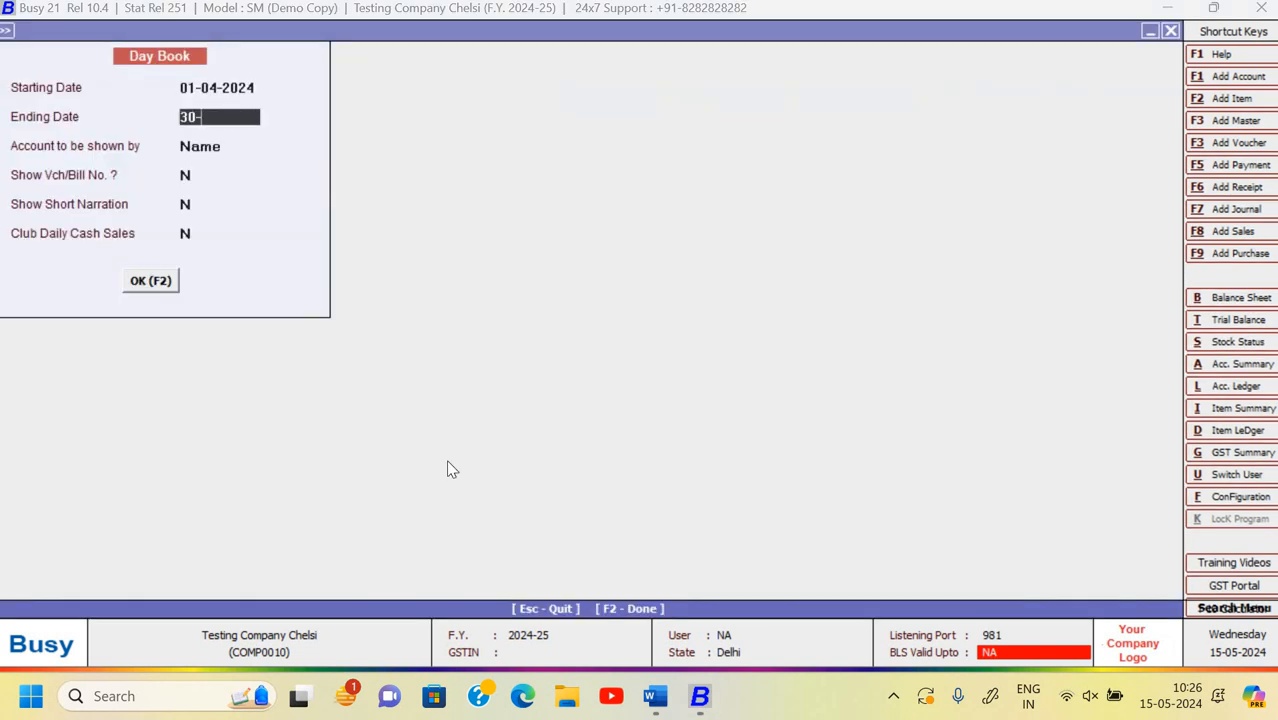
pyautogui.press('Return')
pyautogui.press('Return')
pyautogui.press('Return')
pyautogui.press('Return')
pyautogui.press('Return')
pyautogui.press('Return')
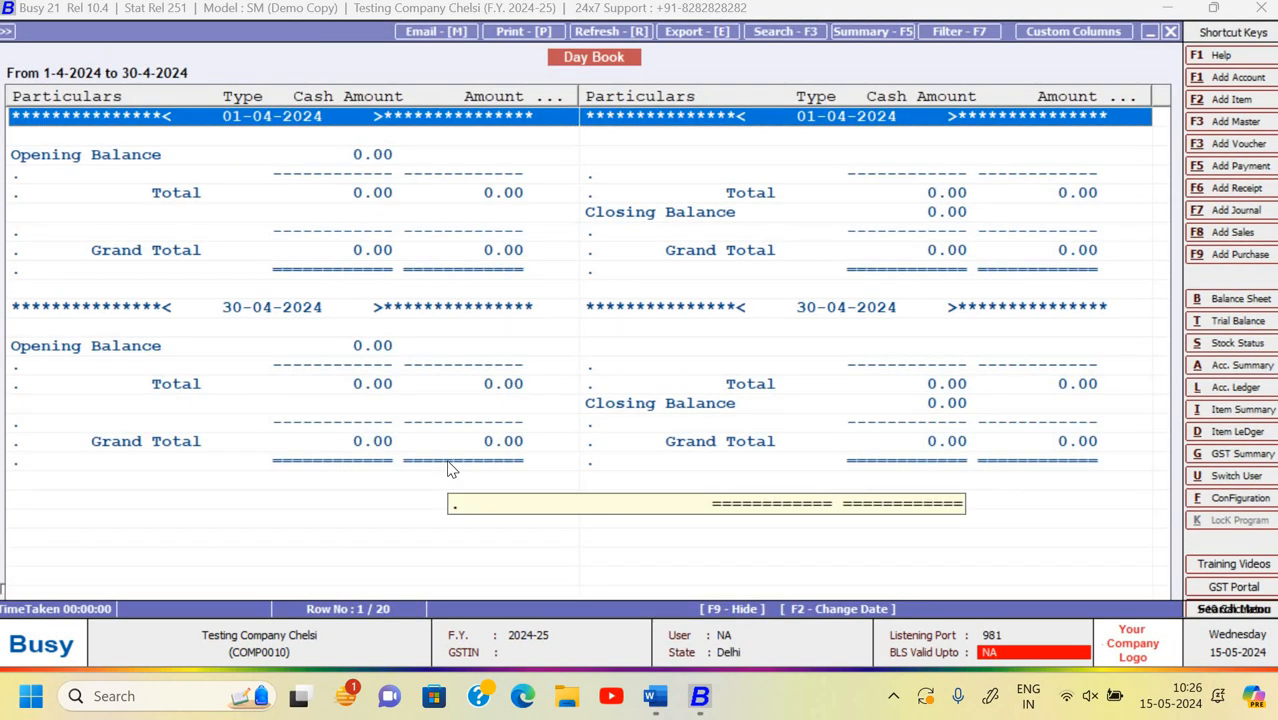
pyautogui.press('Escape')
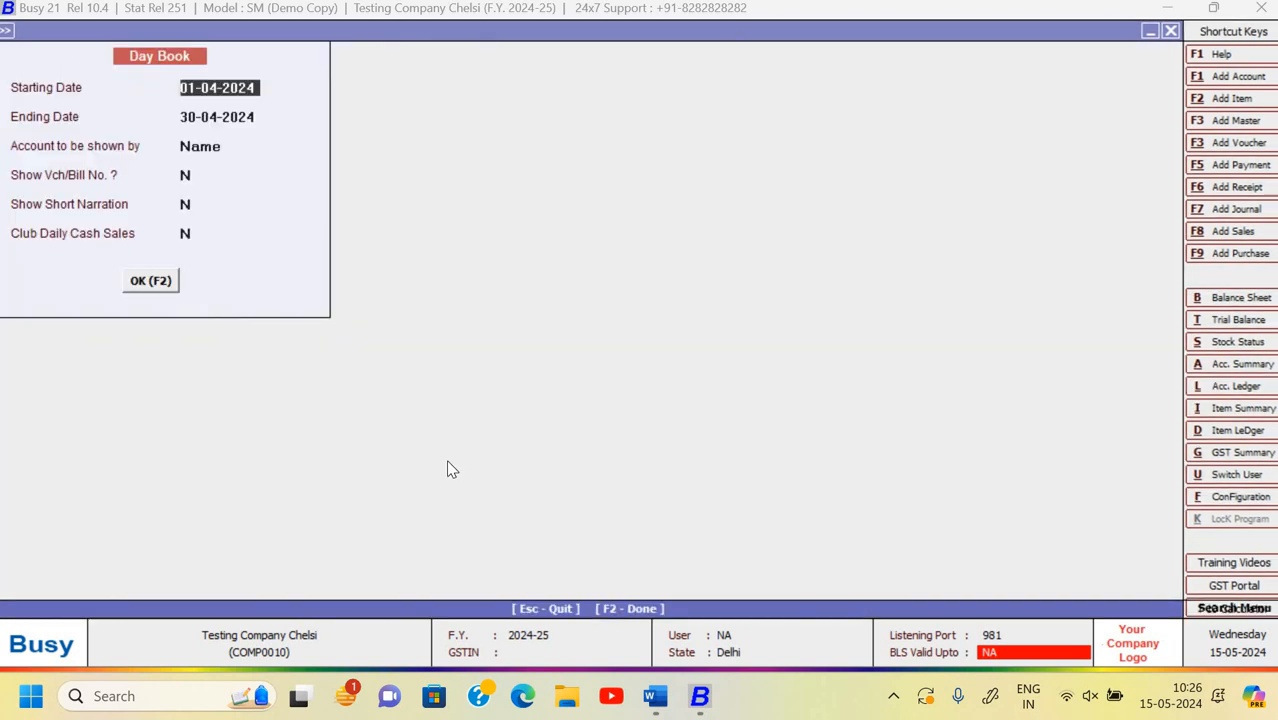
pyautogui.press('Escape')
# - Rerun the April 2024 Day Book without cash balances, then return to the main screen
pyautogui.press('Return')
pyautogui.press('Left')
pyautogui.press('Return')
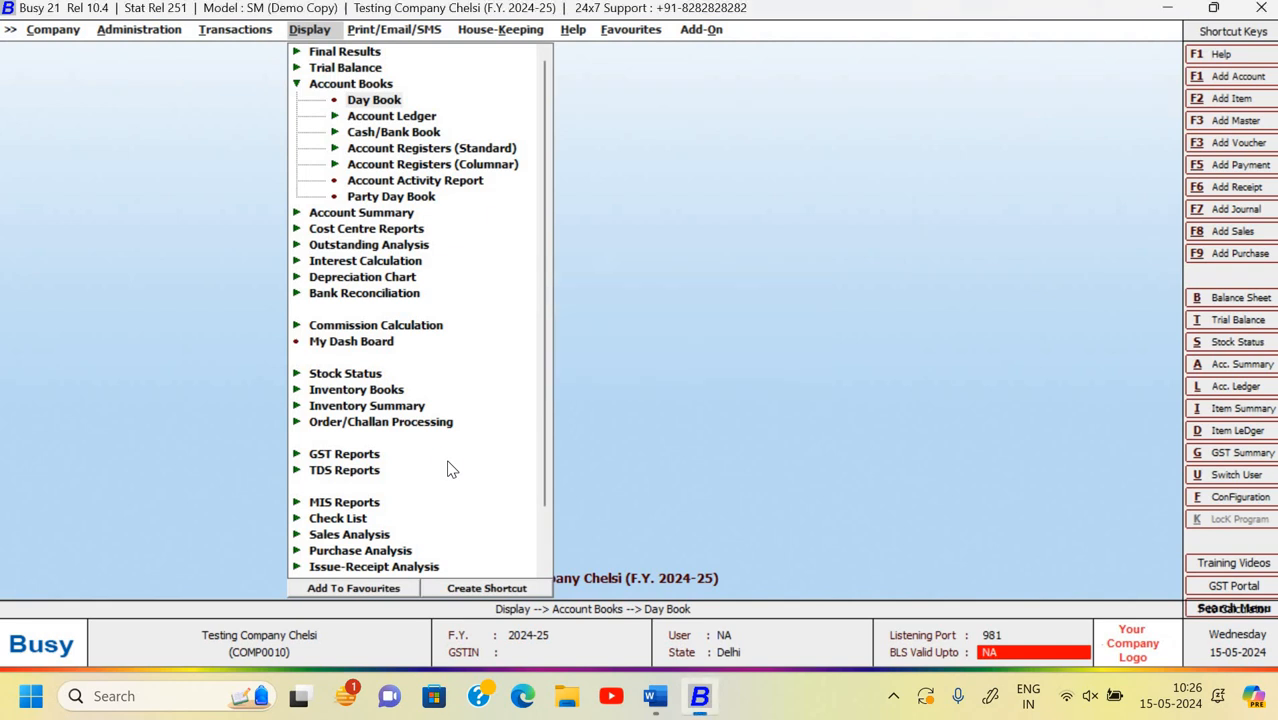
pyautogui.press('Return')
pyautogui.press('Return')
pyautogui.press('Up')
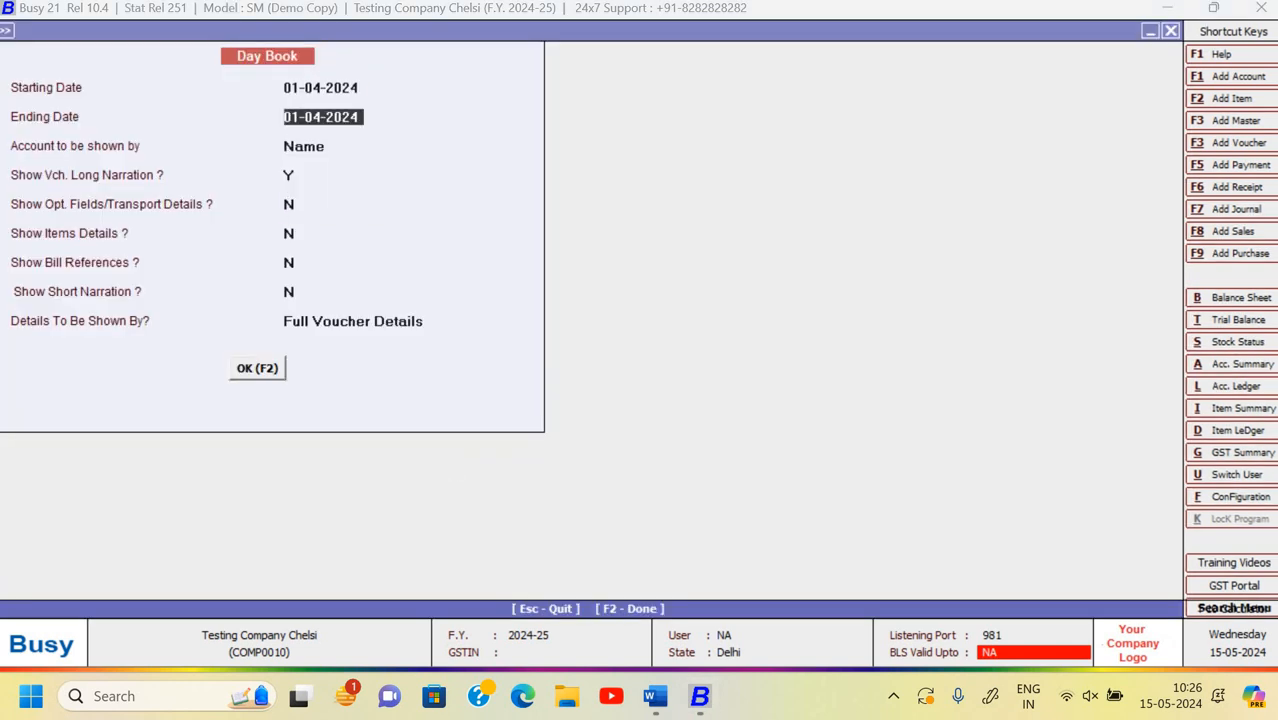
pyautogui.write('30-04')
pyautogui.press('Return')
pyautogui.press('Return')
pyautogui.press('Return')
pyautogui.press('Return')
pyautogui.press('Return')
pyautogui.press('Return')
pyautogui.press('Return')
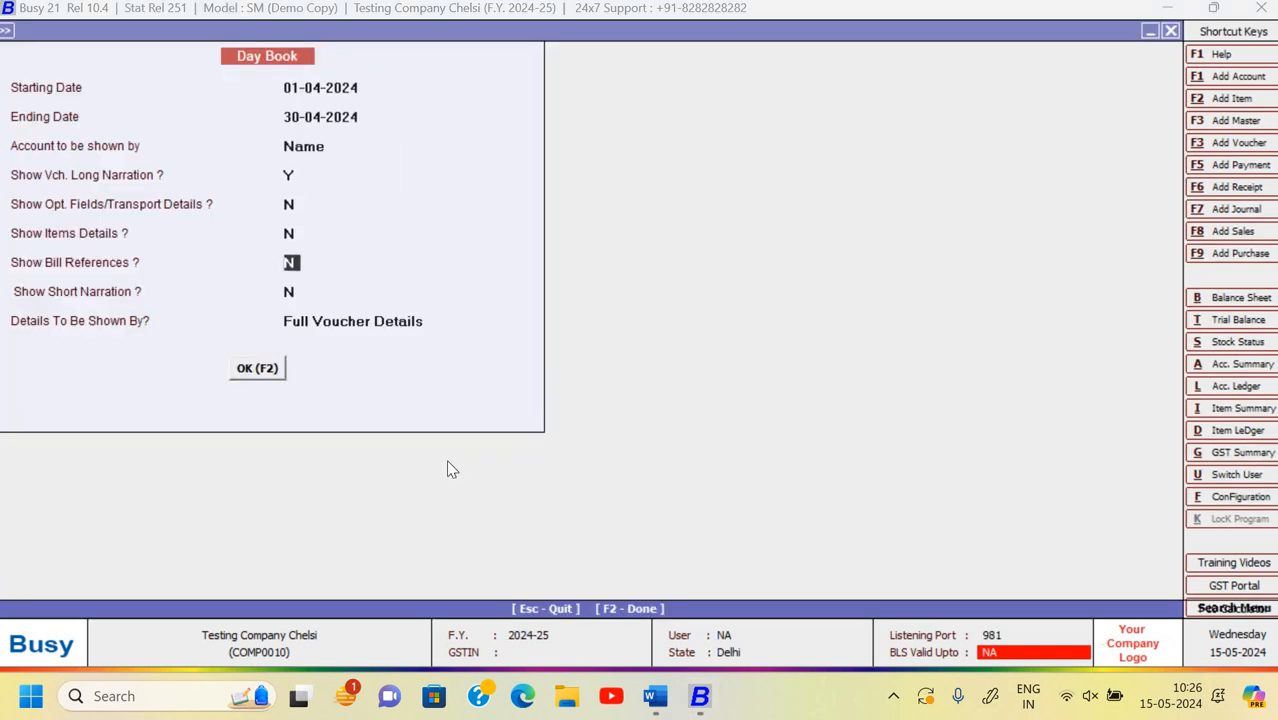
pyautogui.press('Return')
pyautogui.press('Escape')
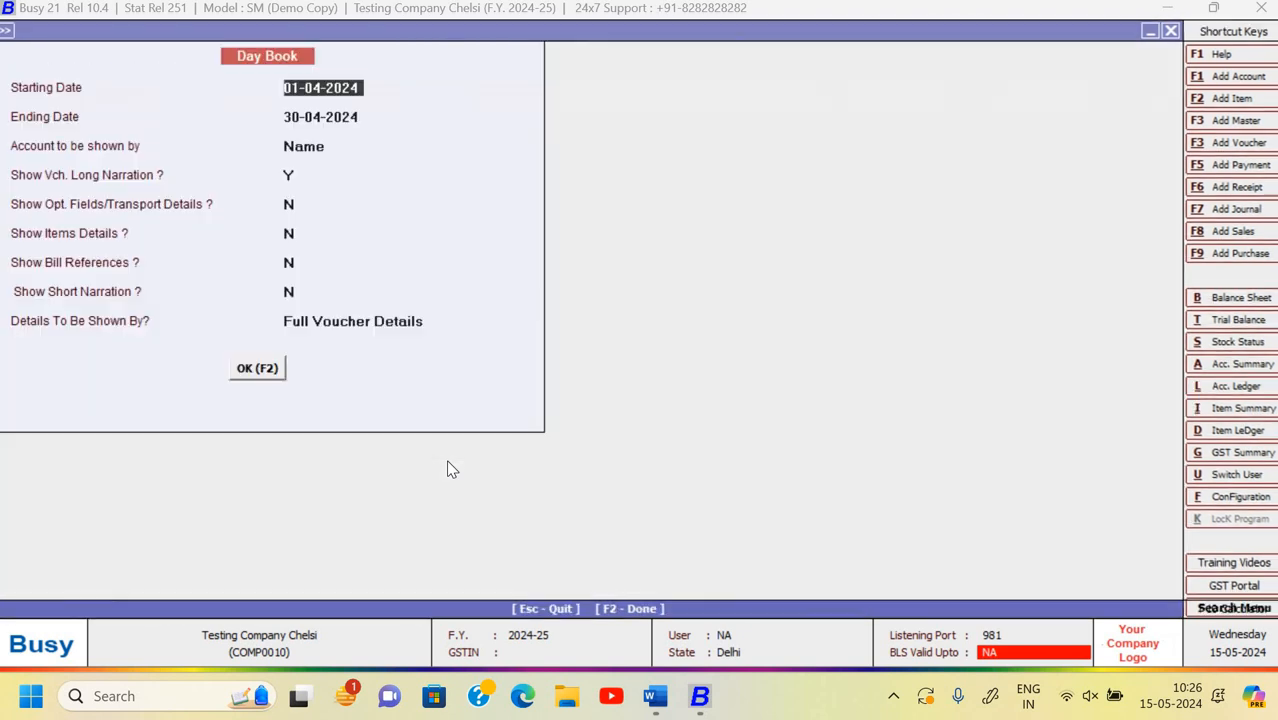
pyautogui.press('Escape')
pyautogui.press('Escape')
pyautogui.press('Escape')
pyautogui.press('Left')
pyautogui.press('Left')
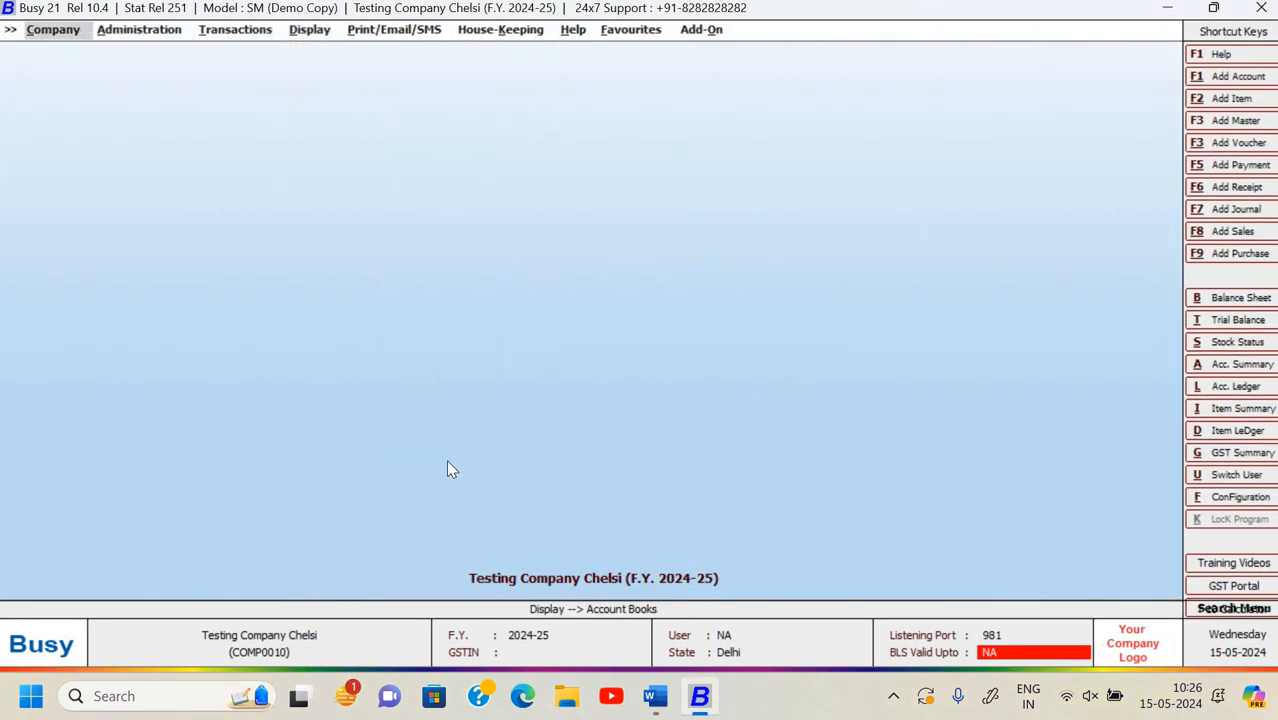
# - Open the XML Export Data form for transactions under Administration
pyautogui.press('Right')
pyautogui.press('Return')
pyautogui.press('Up')
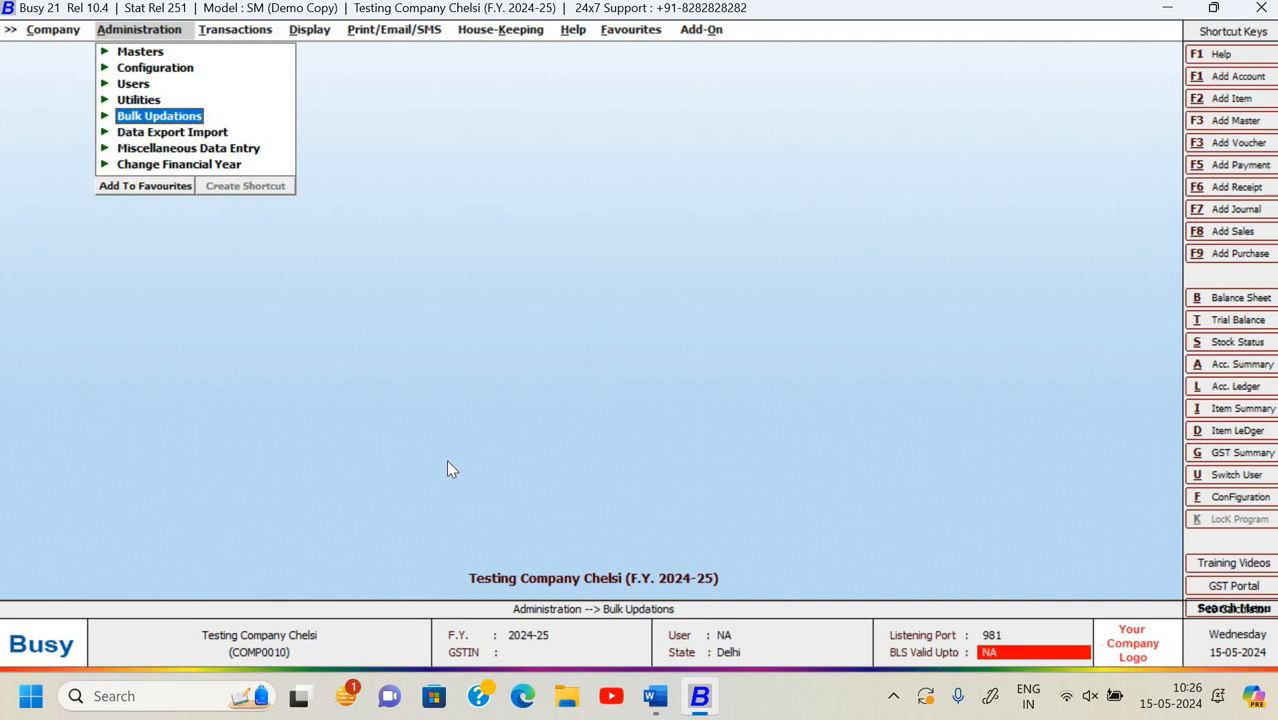
pyautogui.press('Down')
pyautogui.press('Up')
pyautogui.press('Up')
pyautogui.press('Down')
pyautogui.press('Down')
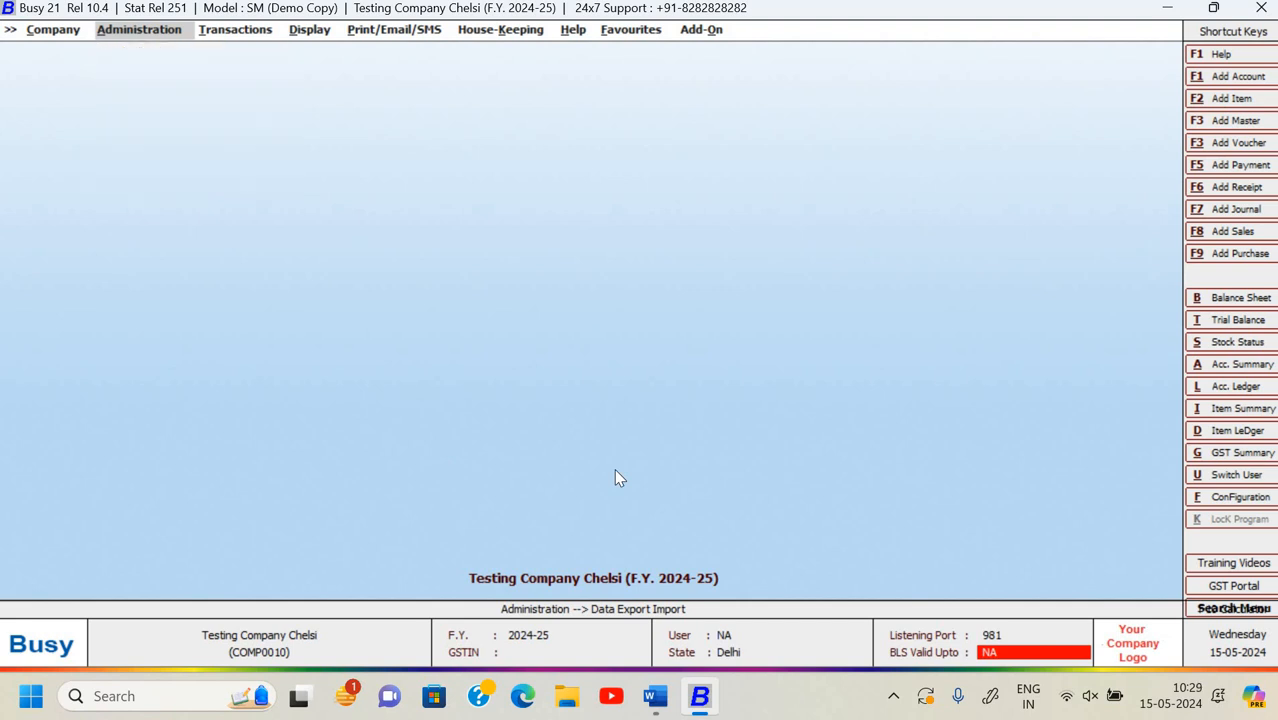
pyautogui.press('Return')
pyautogui.press('Up')
pyautogui.press('Down')
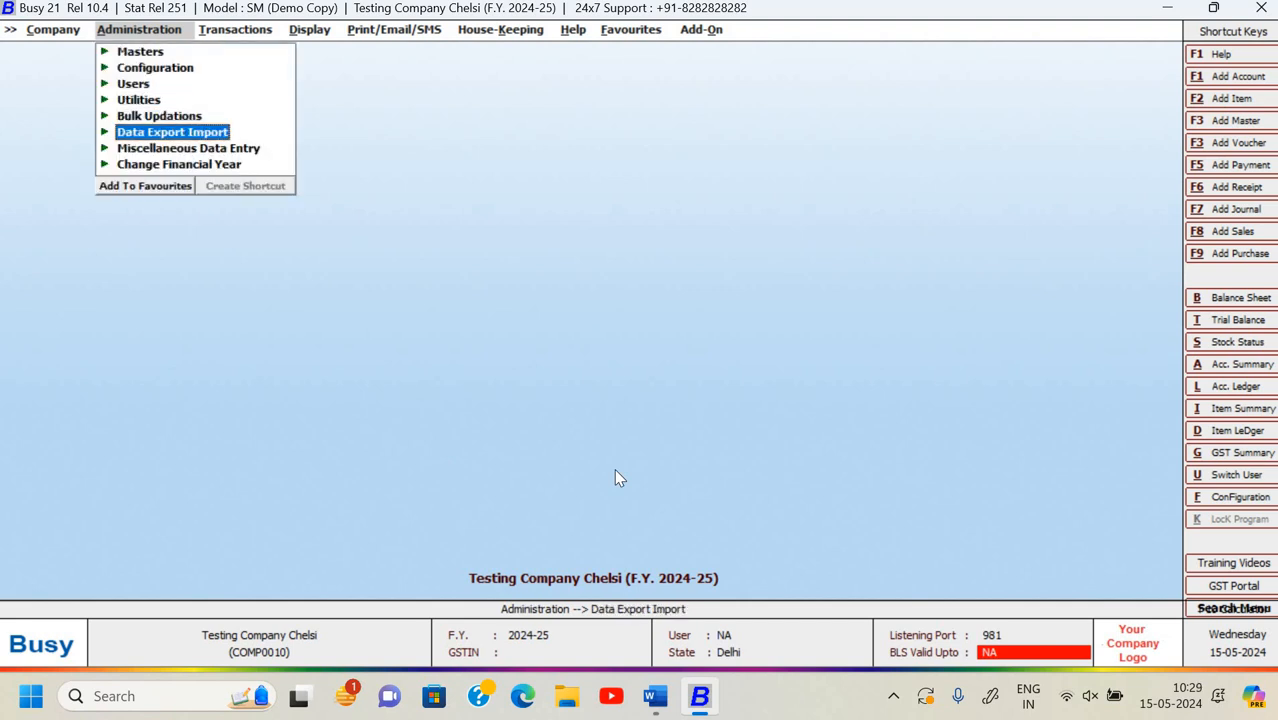
pyautogui.press('Return')
pyautogui.press('Down')
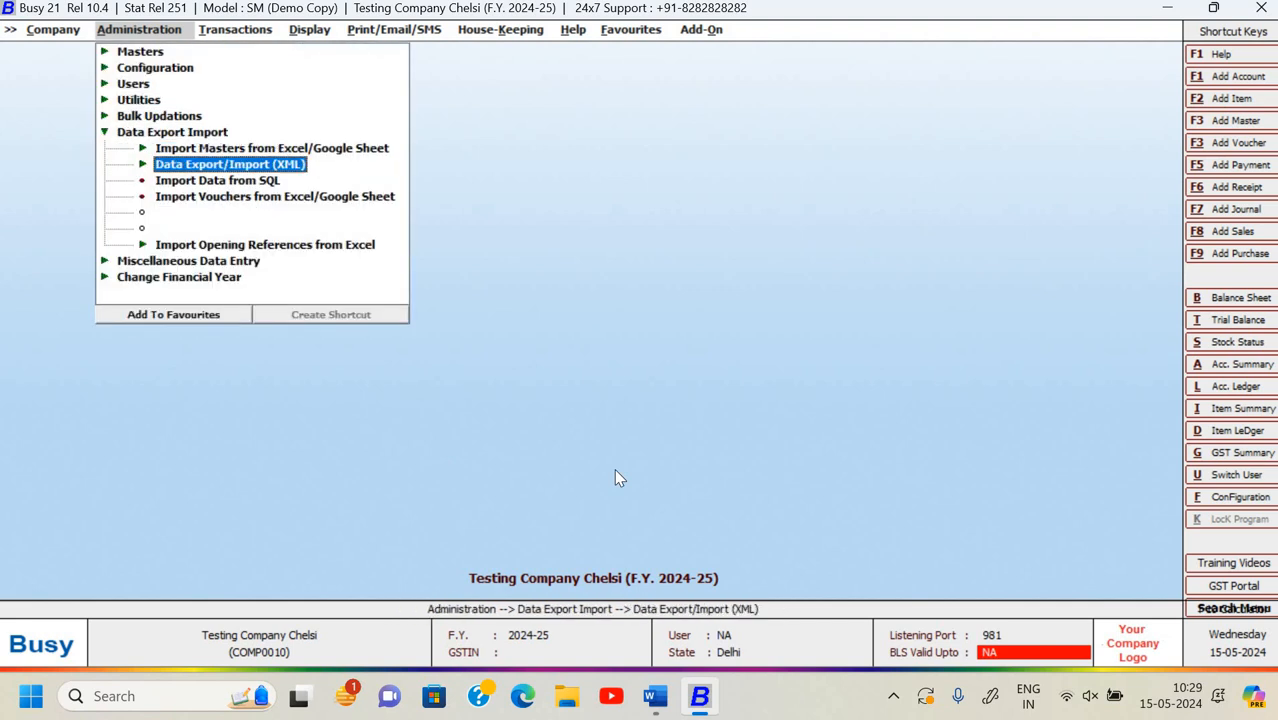
pyautogui.press('Return')
pyautogui.press('Return')
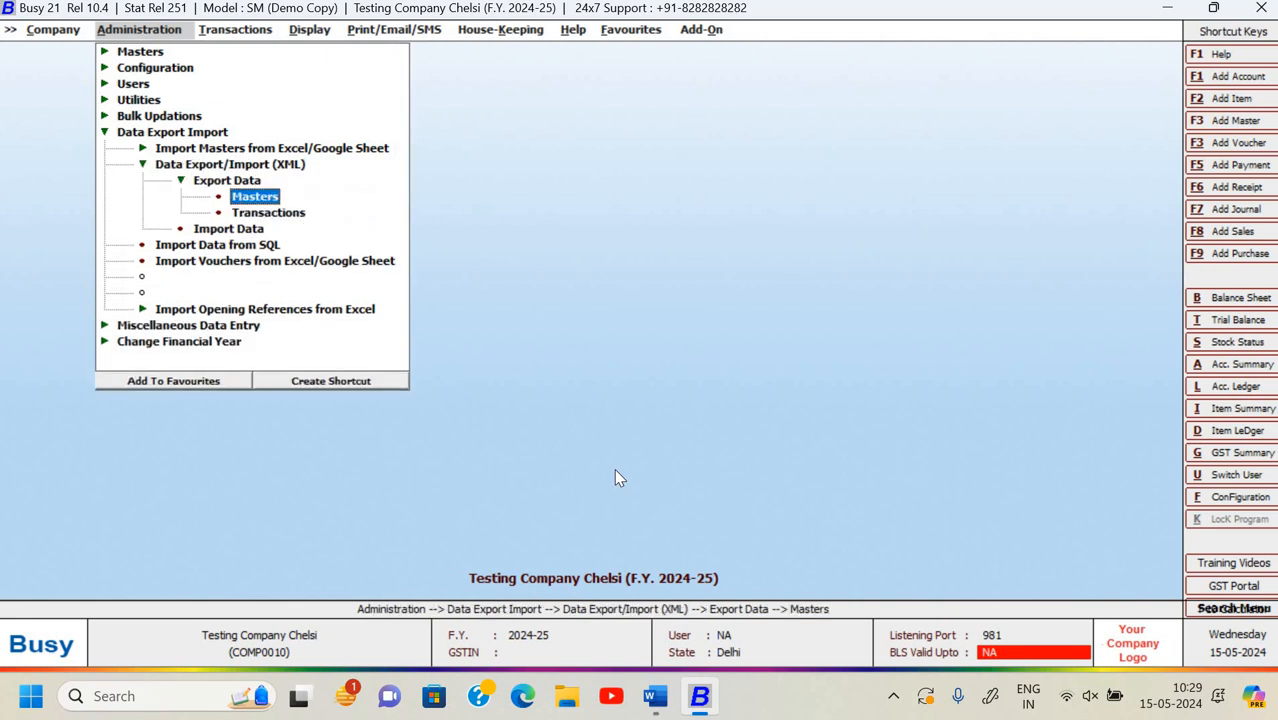
pyautogui.press('Down')
pyautogui.press('Return')
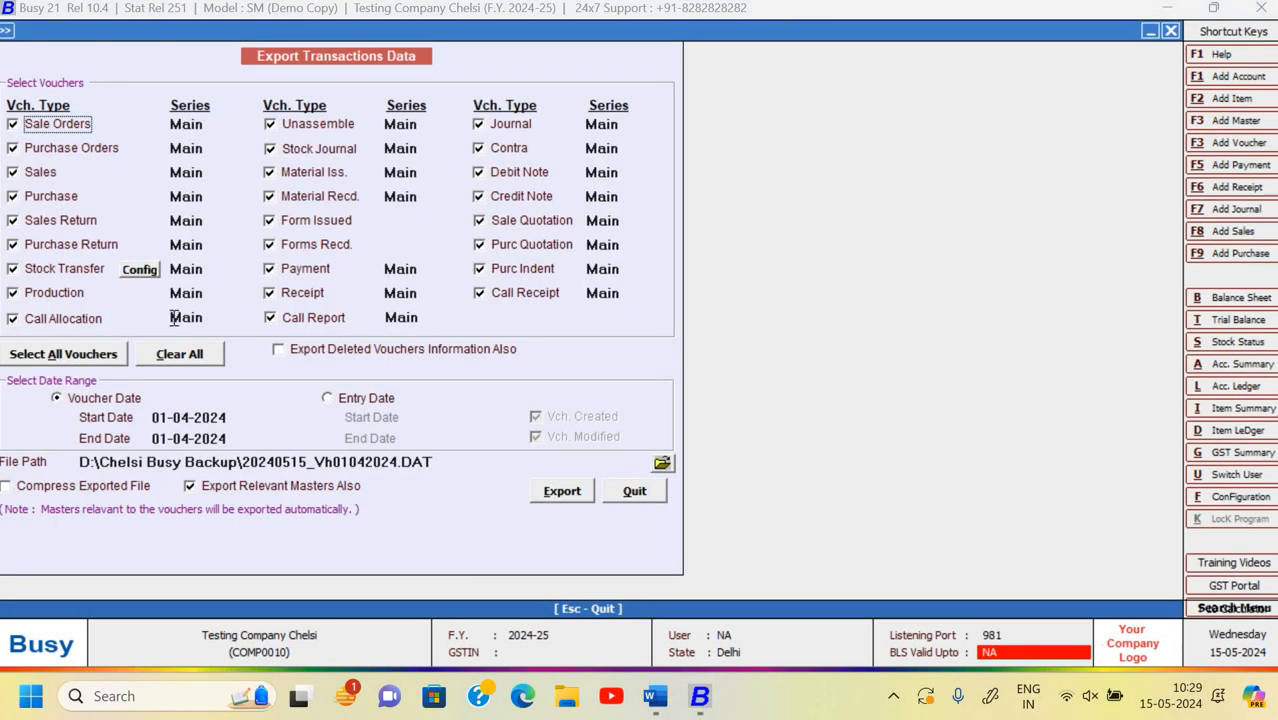
# - Set the voucher export period to 01-04-2024 through 30-04-2024
pyautogui.click(162, 420)
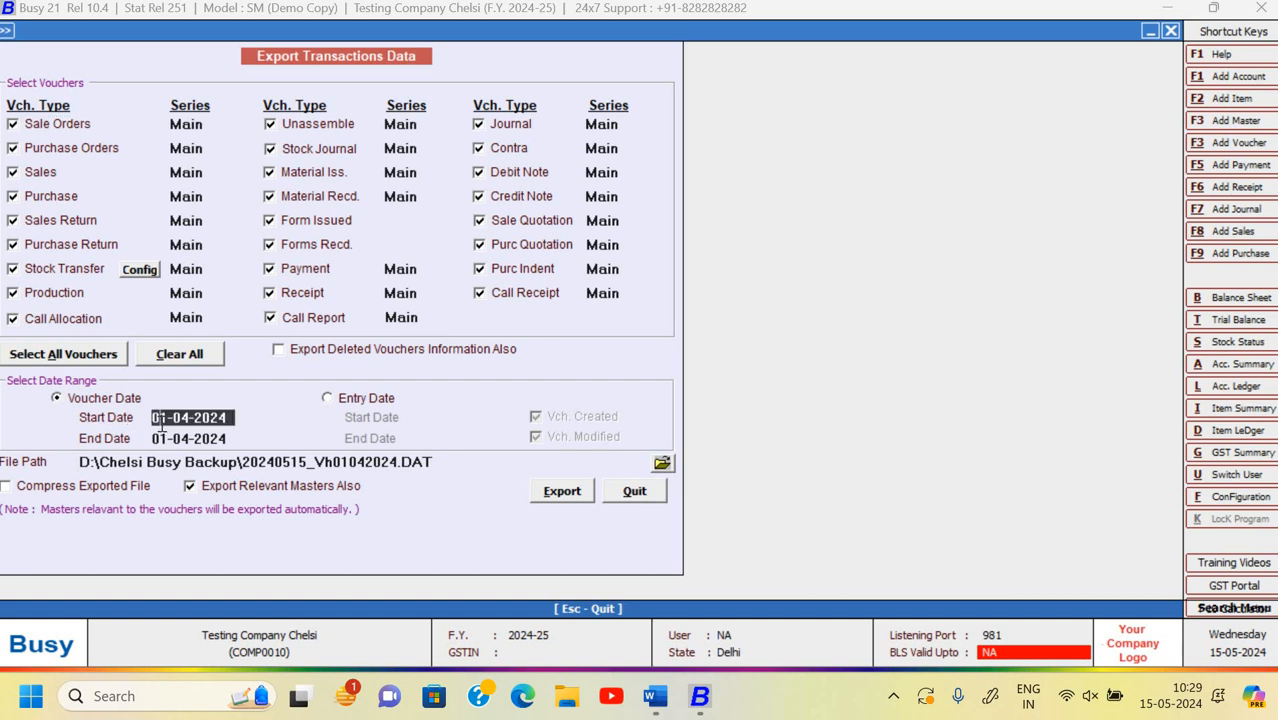
pyautogui.press('Return')
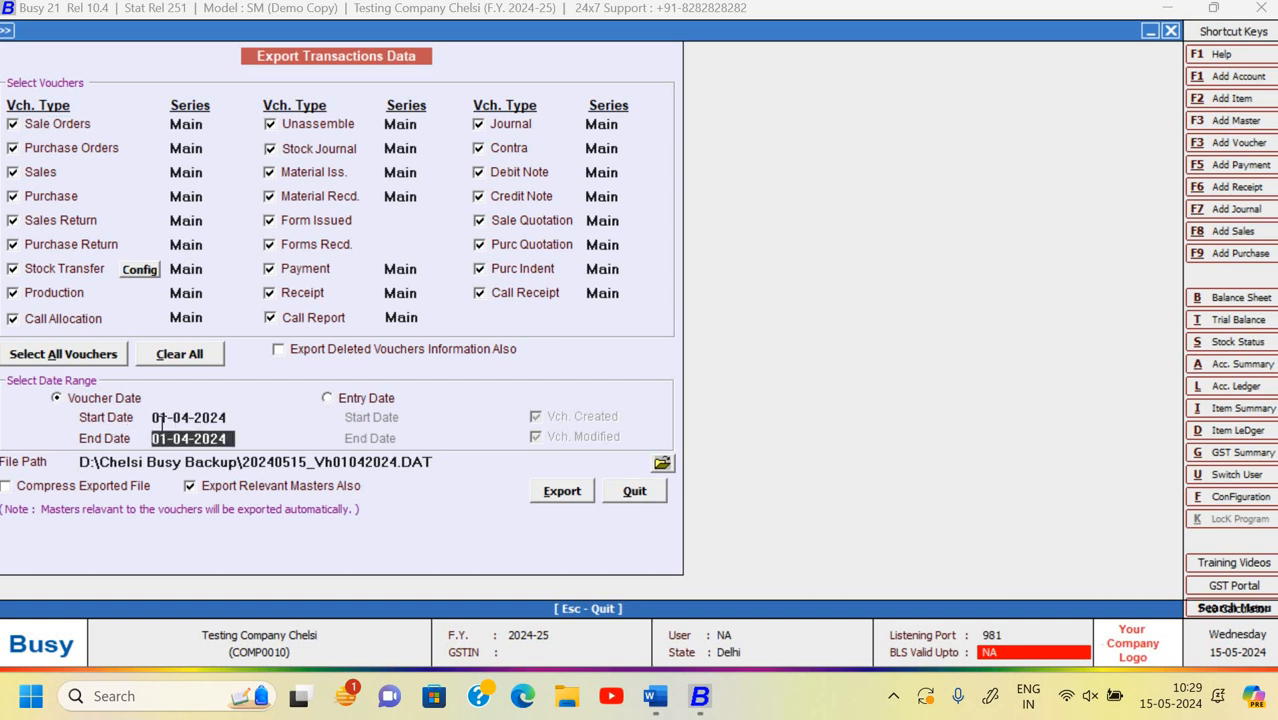
pyautogui.write('30-4')
pyautogui.press('Return')
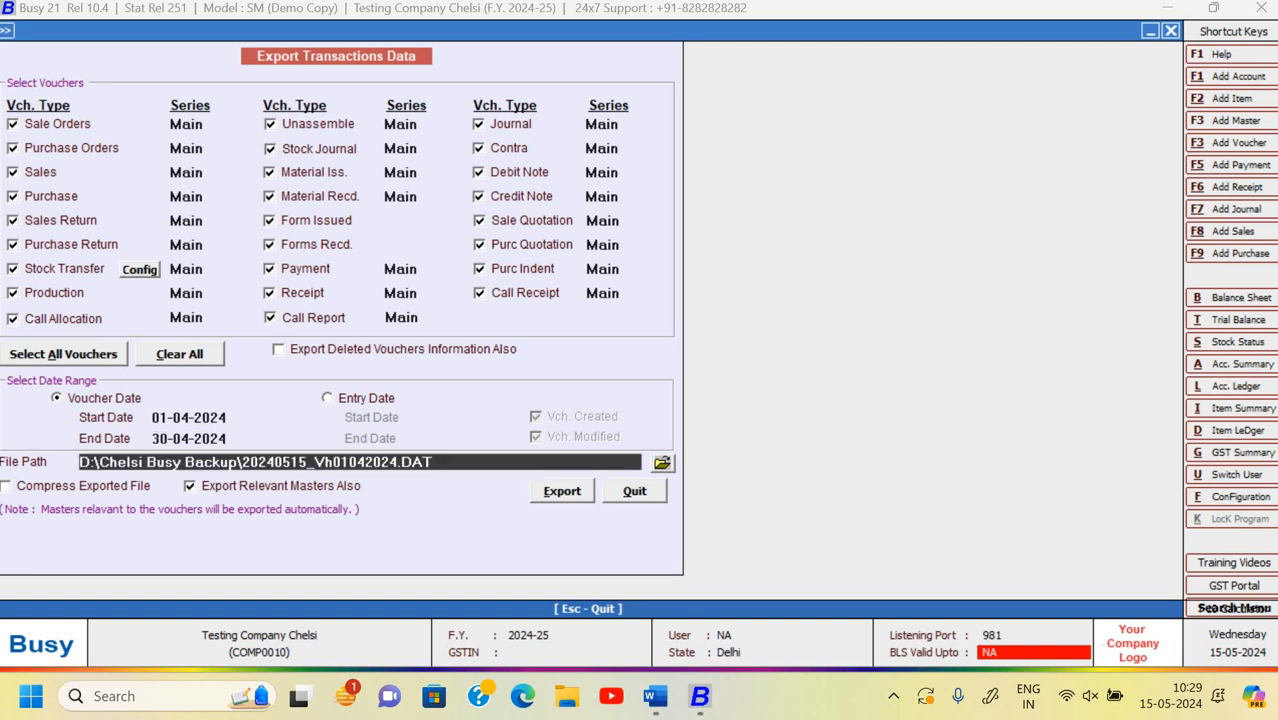
# - Export to the Chelsi Busy Backup folder, overwriting the existing backup file, and close the form
pyautogui.click(662, 462)
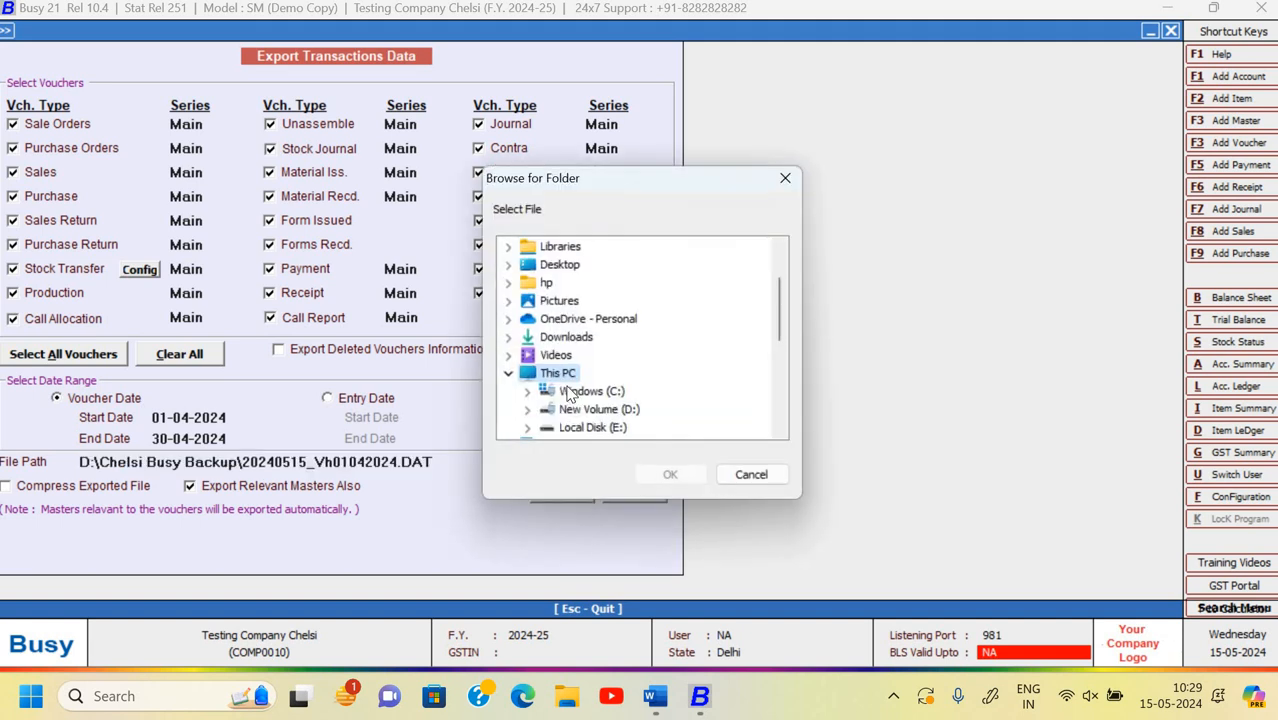
pyautogui.scroll(-2, 570, 393)
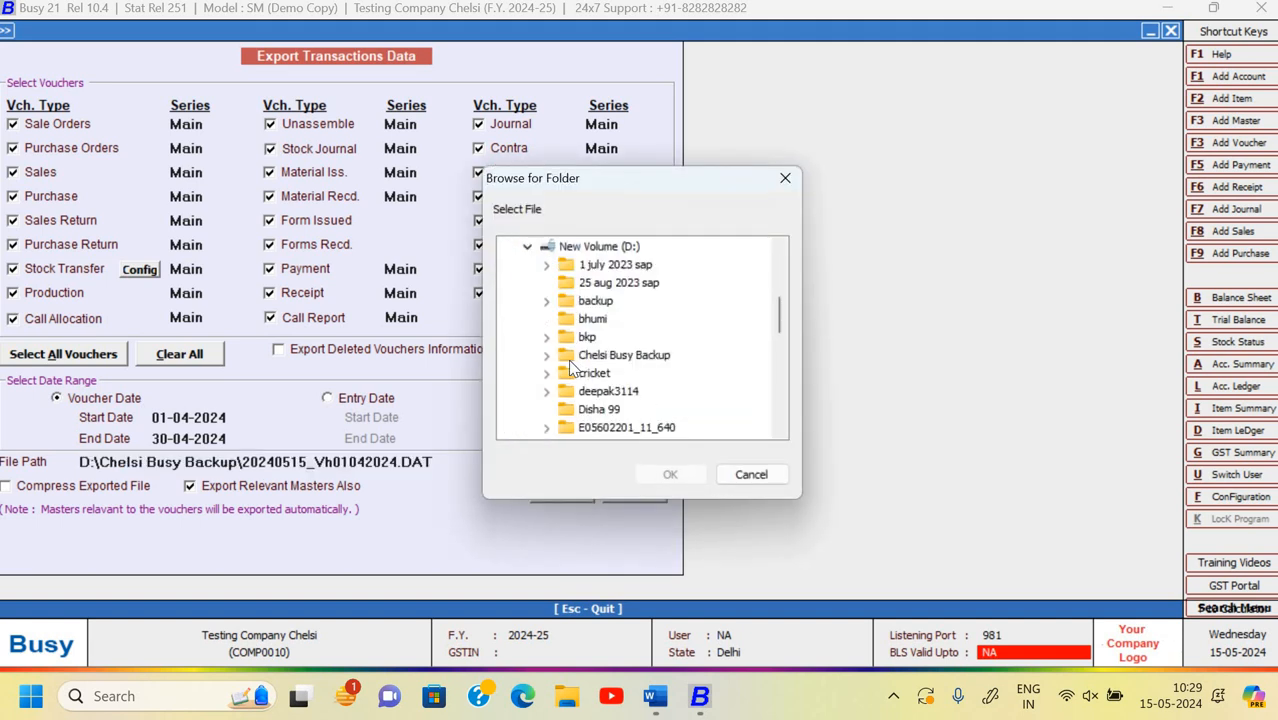
pyautogui.click(684, 482)
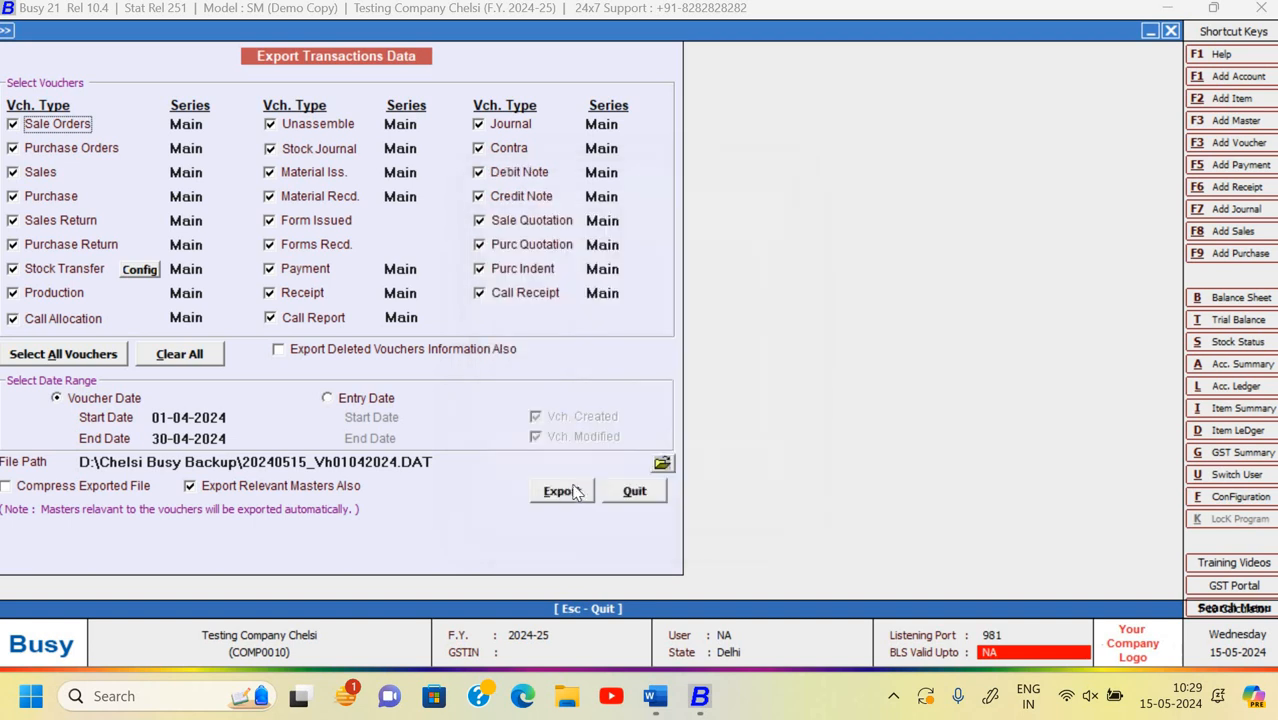
pyautogui.click(568, 490)
pyautogui.click(692, 387)
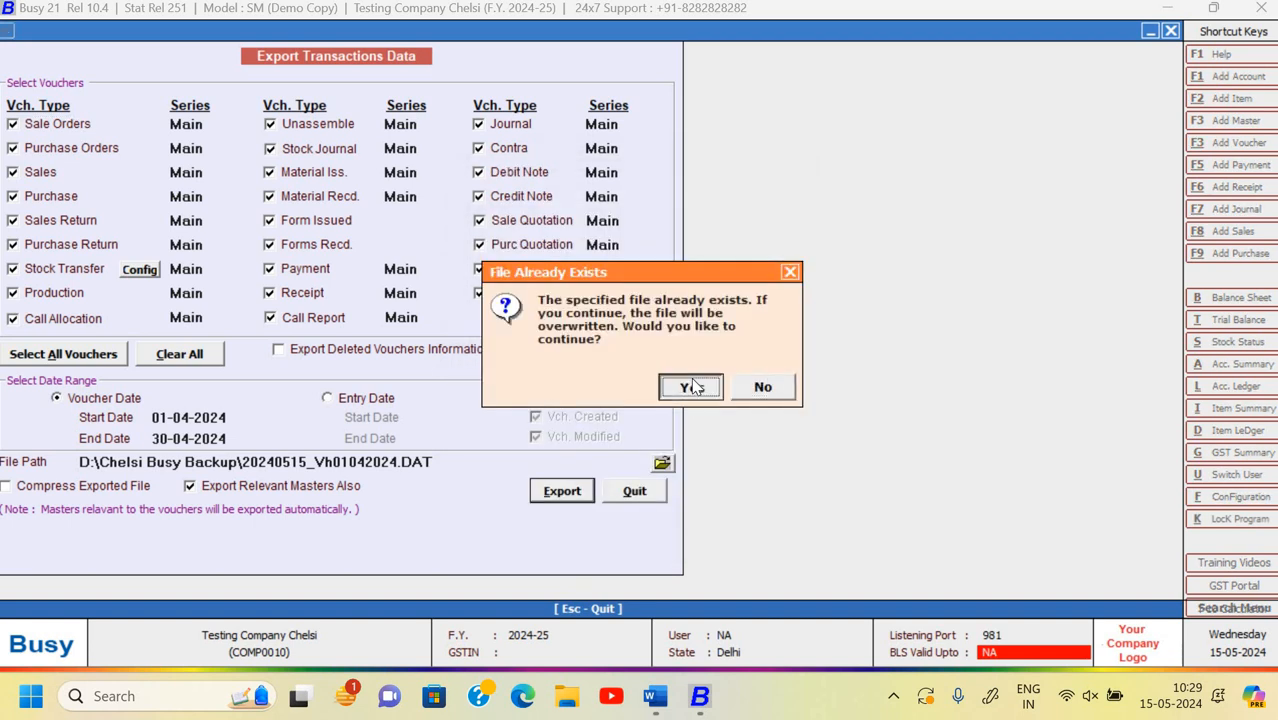
pyautogui.click(691, 388)
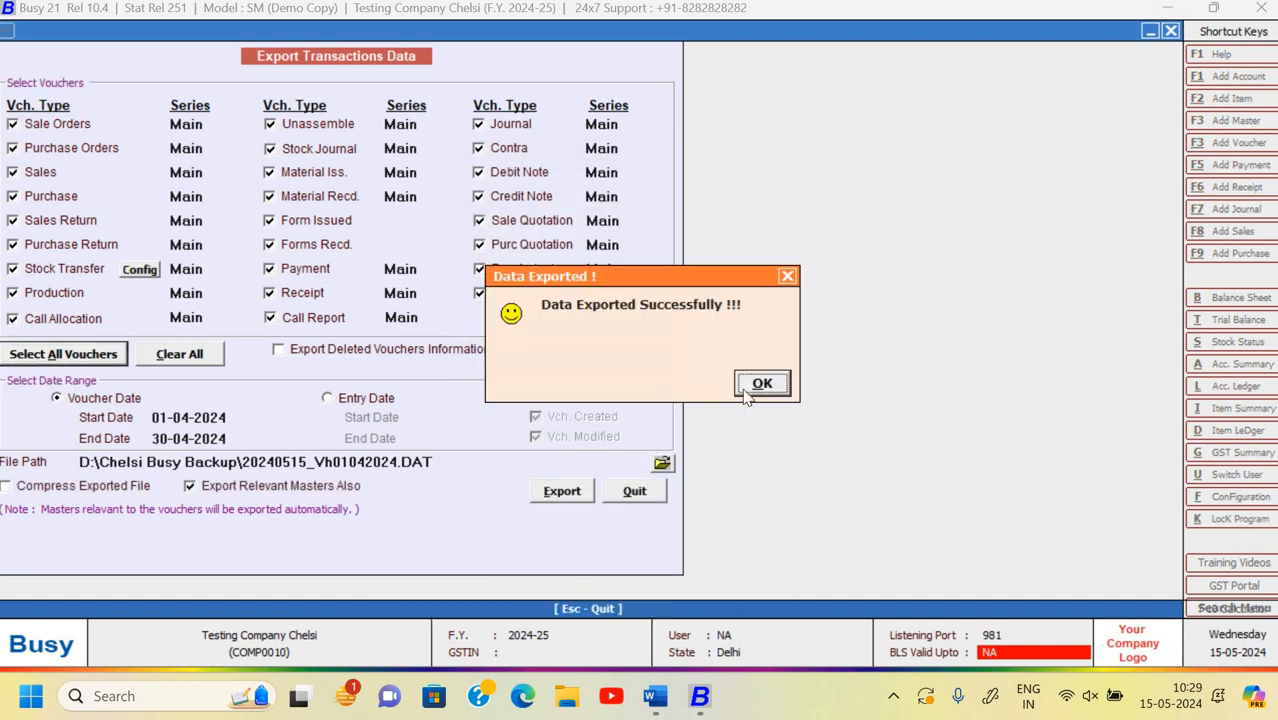
pyautogui.click(762, 384)
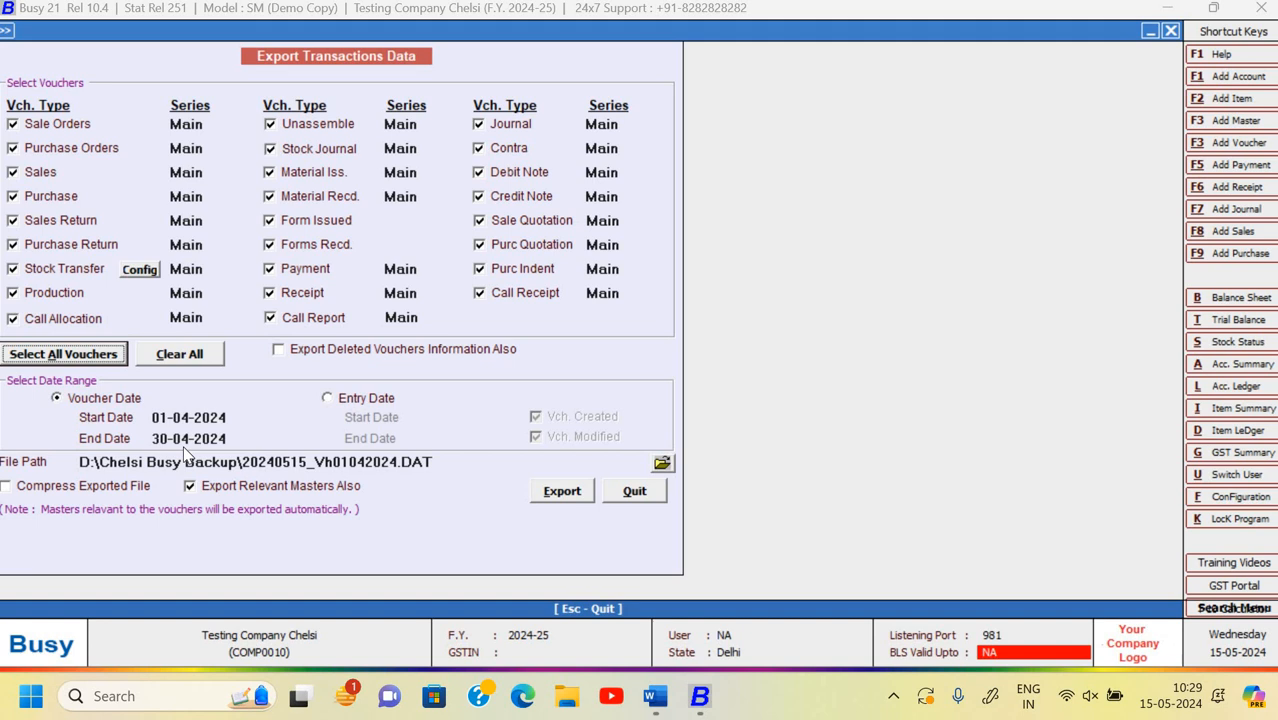
pyautogui.press('Escape')
pyautogui.press('Escape')
pyautogui.press('Escape')
pyautogui.press('Escape')
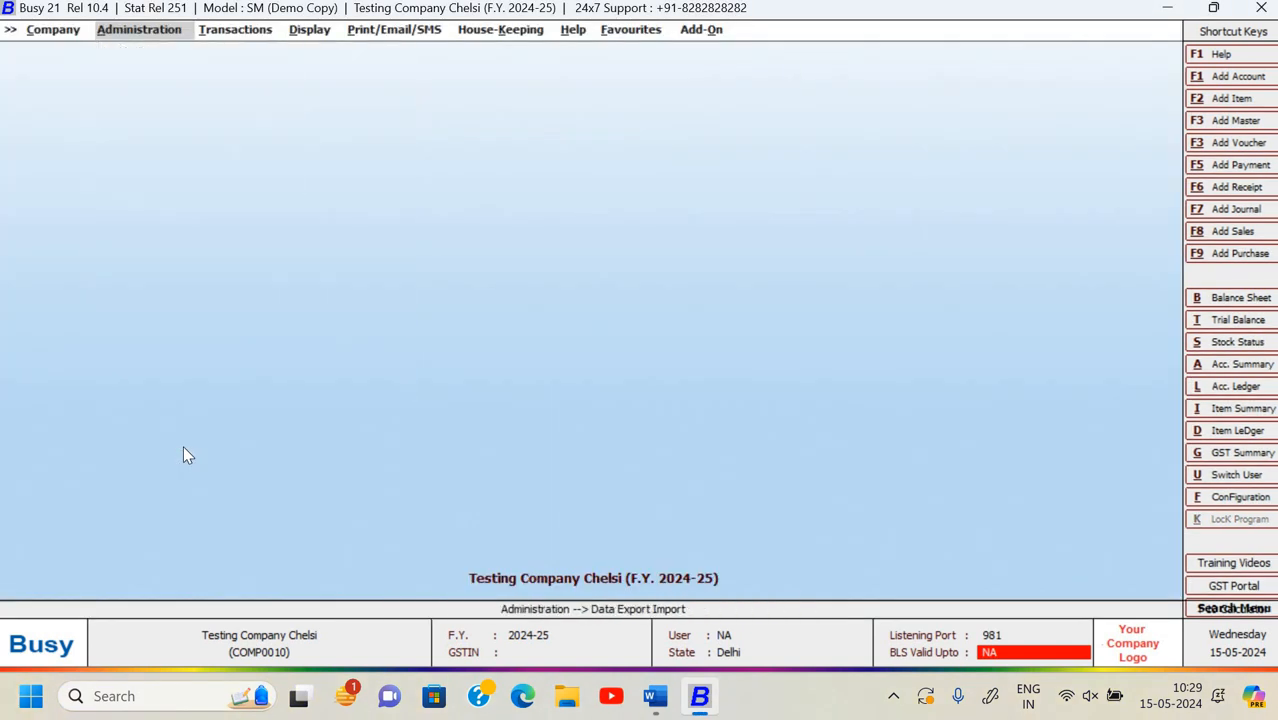
# - Close the Testing Company Chelsi company from the Company menu
pyautogui.press('Right')
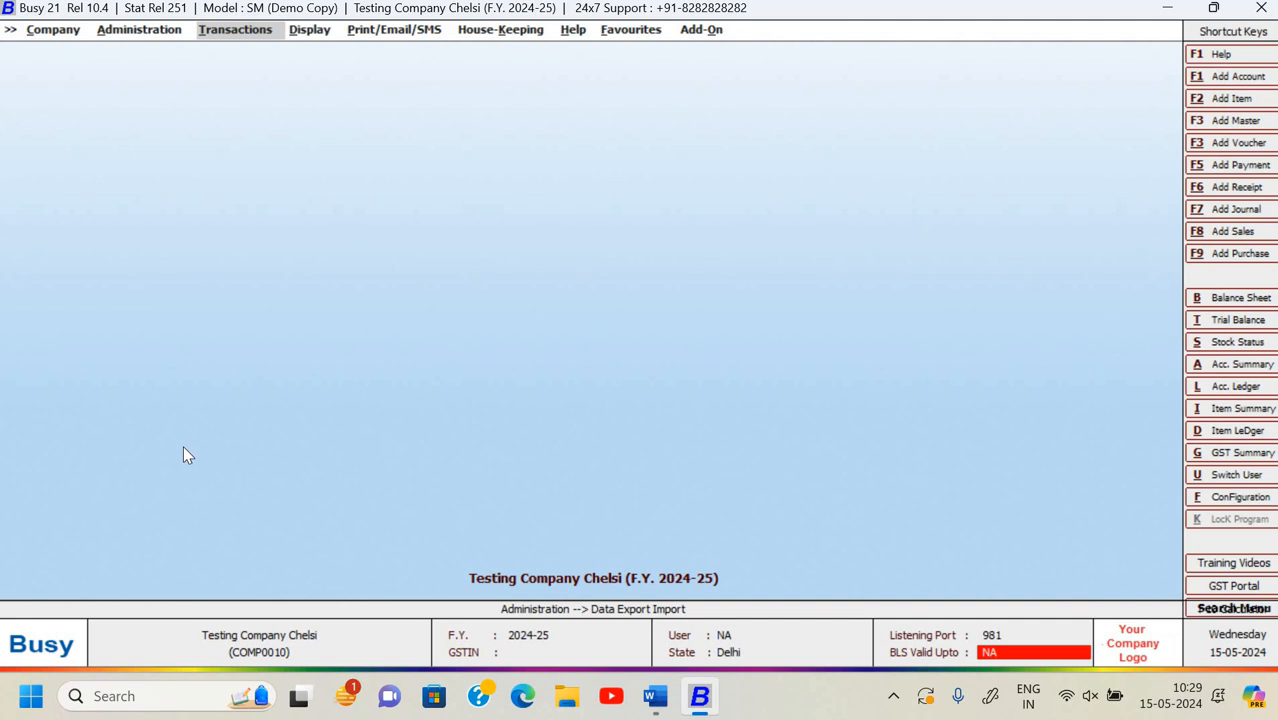
pyautogui.press('Left')
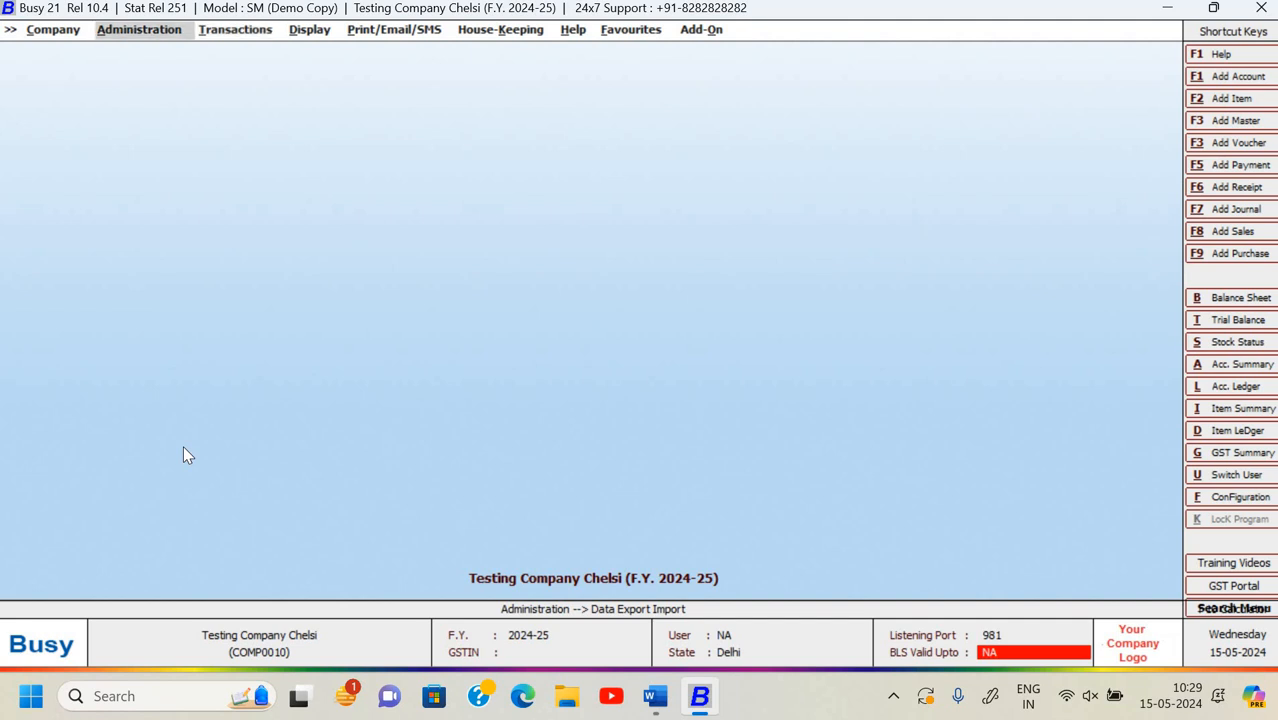
pyautogui.press('Right')
pyautogui.press('Right')
pyautogui.press('Right')
pyautogui.press('Right')
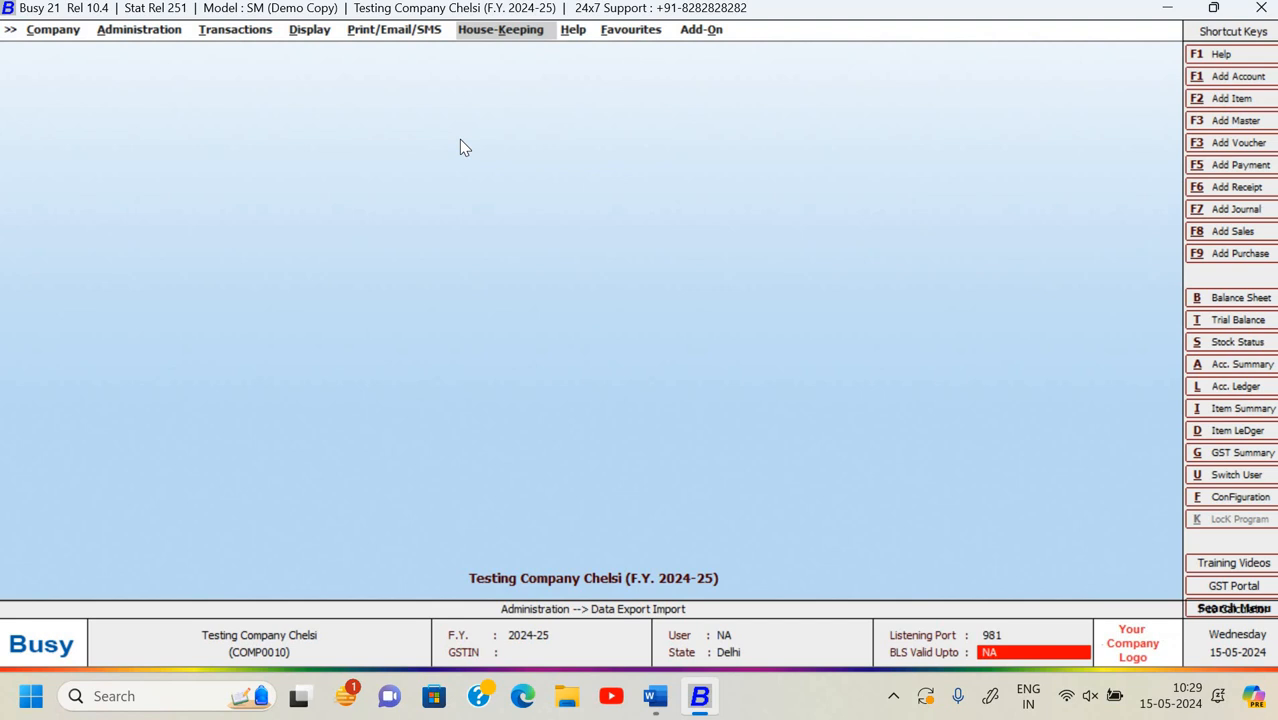
pyautogui.press('c')
pyautogui.press('Down')
pyautogui.press('Up')
pyautogui.press('Return')
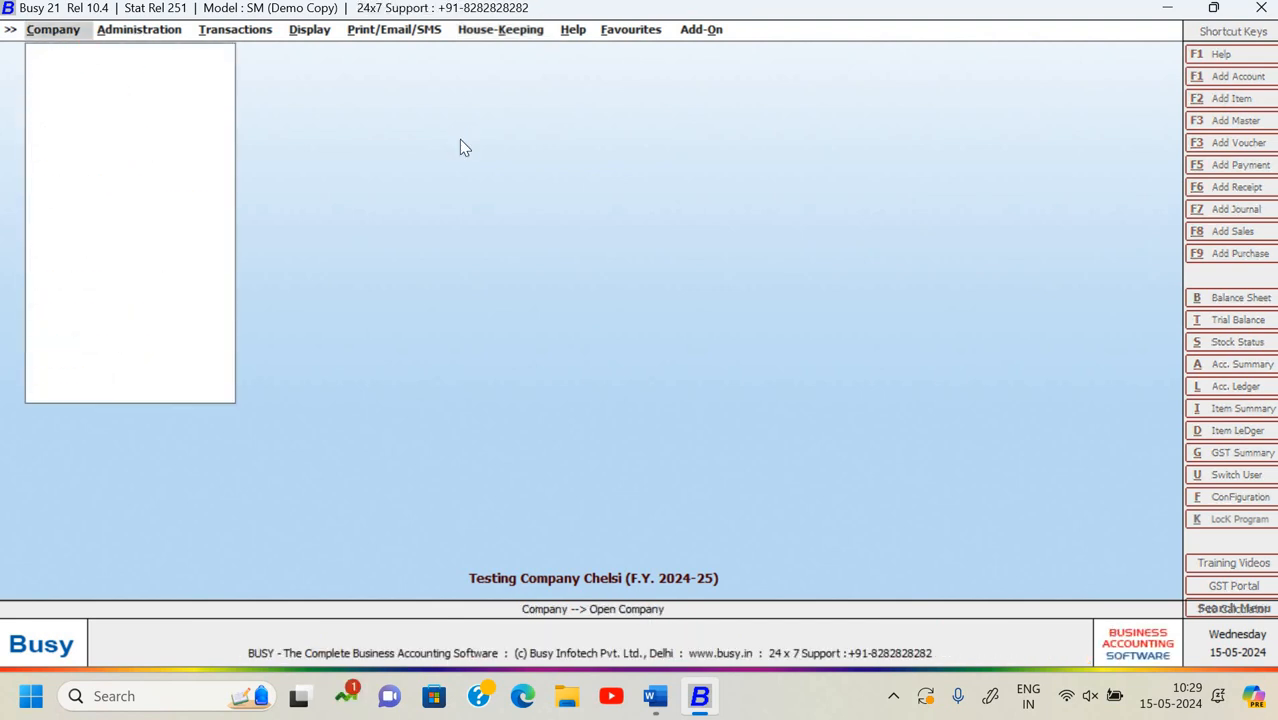
# - Open Signotech System - Chelsi and sign in with the user name and password
pyautogui.press('Return')
pyautogui.press('Down')
pyautogui.press('Down')
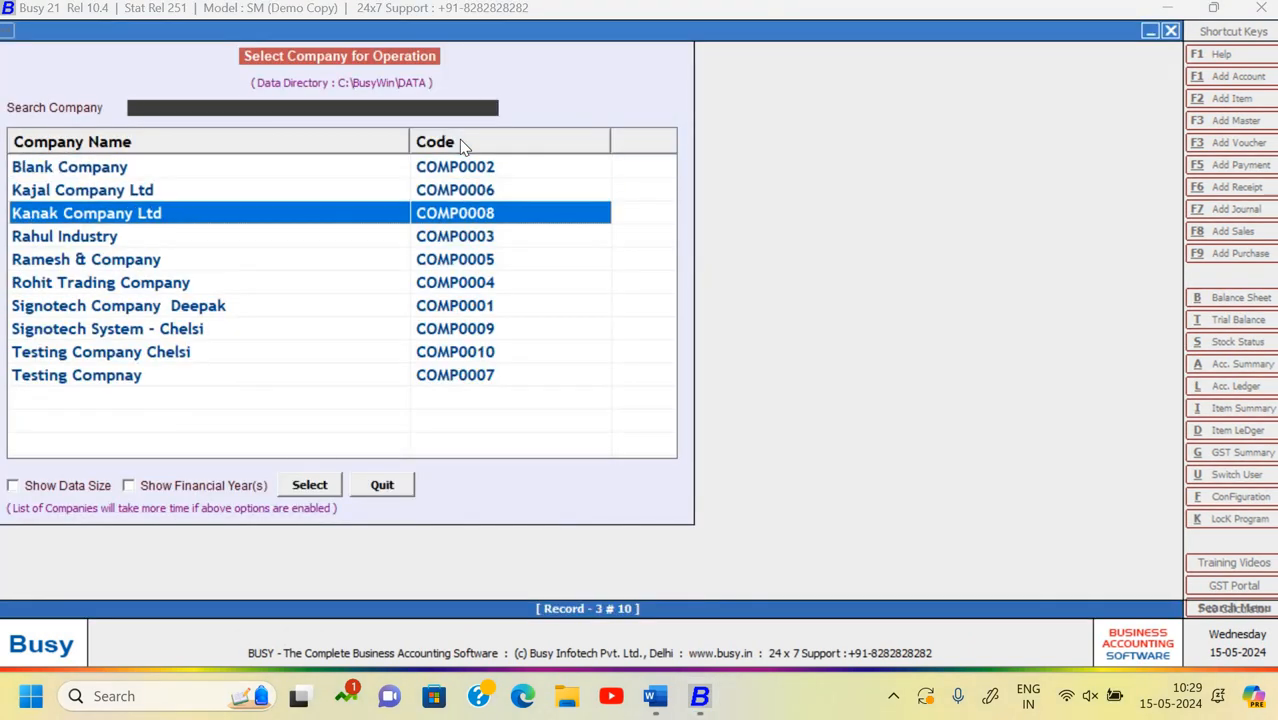
pyautogui.press('Down')
pyautogui.press('Down')
pyautogui.press('Down')
pyautogui.press('Down')
pyautogui.press('Down')
pyautogui.press('Return')
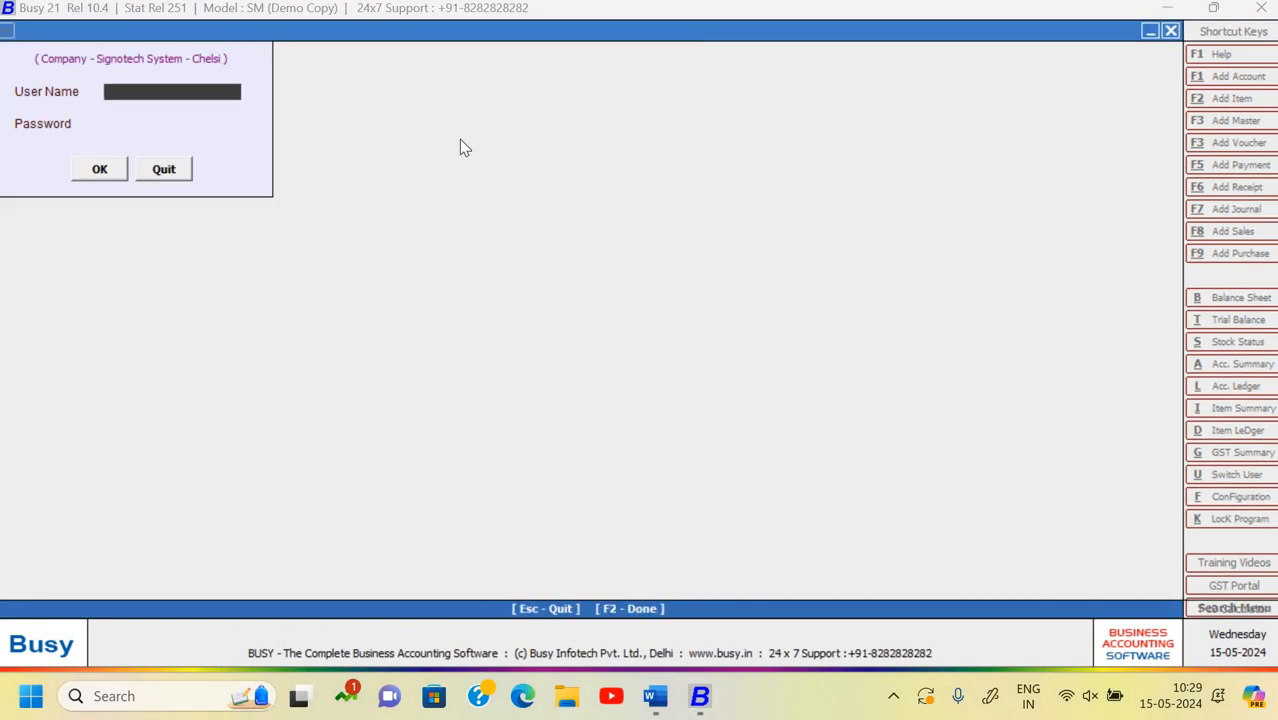
pyautogui.write('Chelsi')
pyautogui.press('Return')
pyautogui.write('*******')
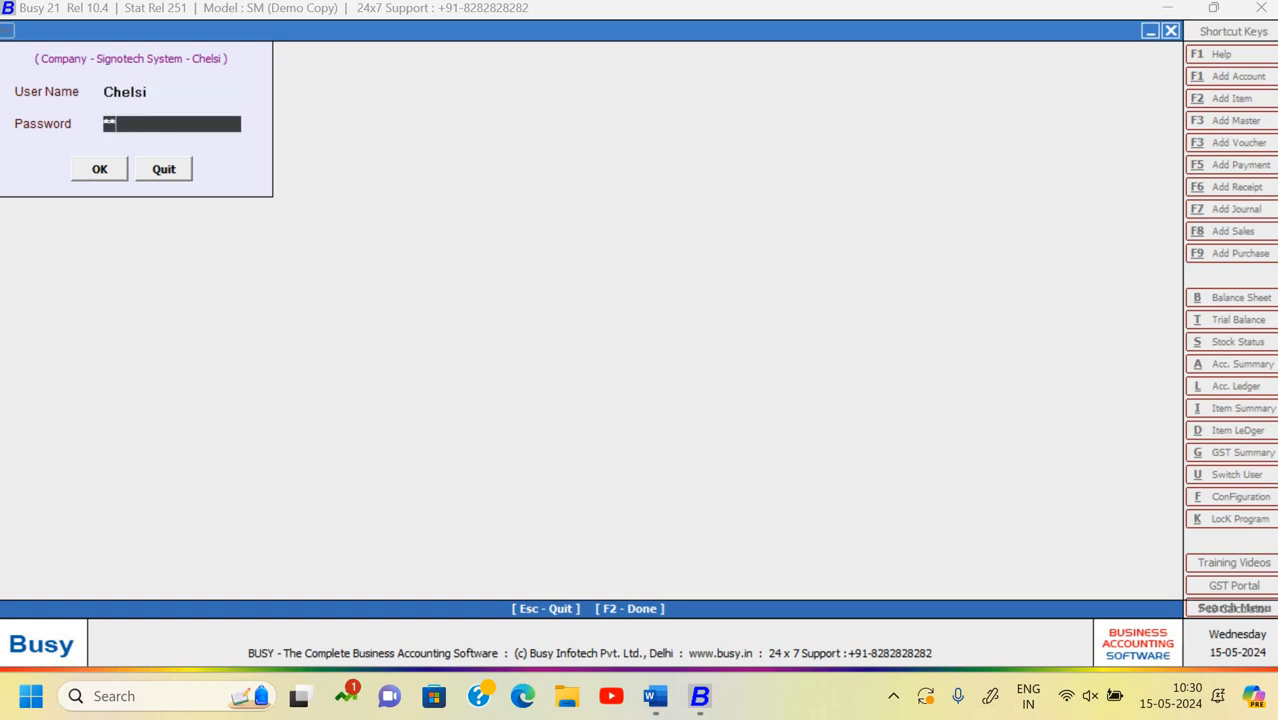
pyautogui.press('Return')
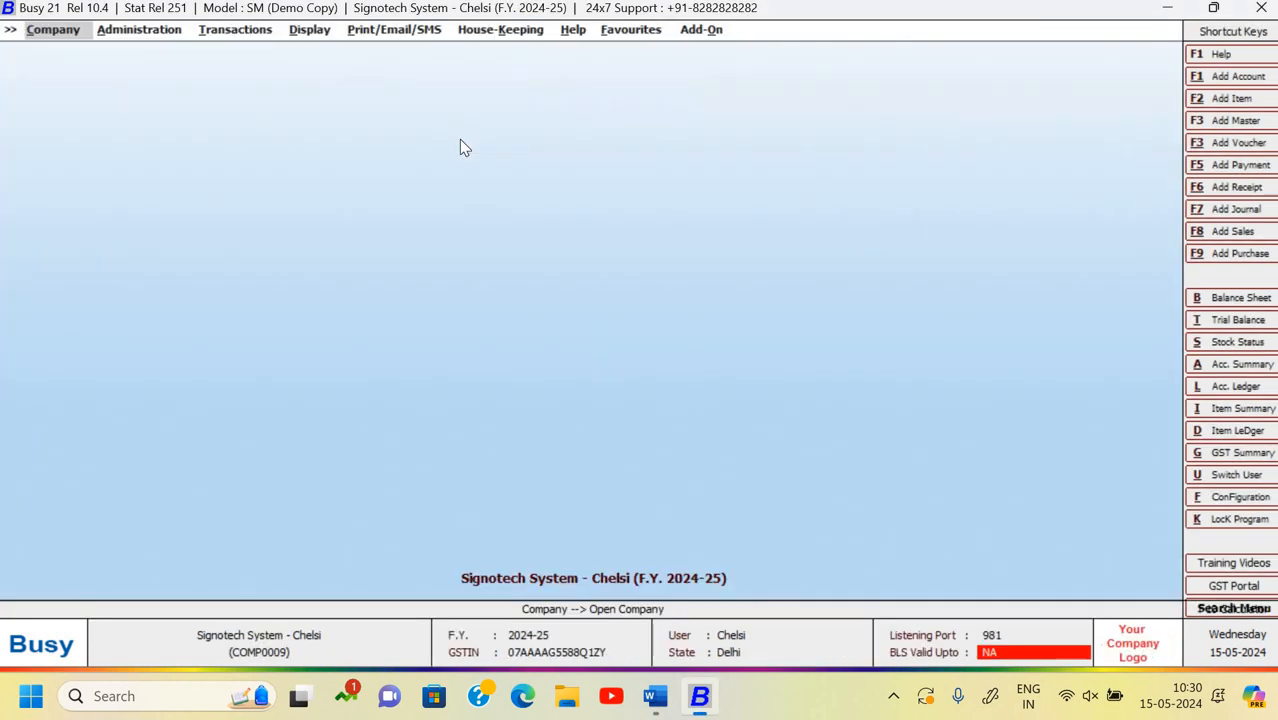
pyautogui.press('Down')
pyautogui.press('Down')
pyautogui.press('Down')
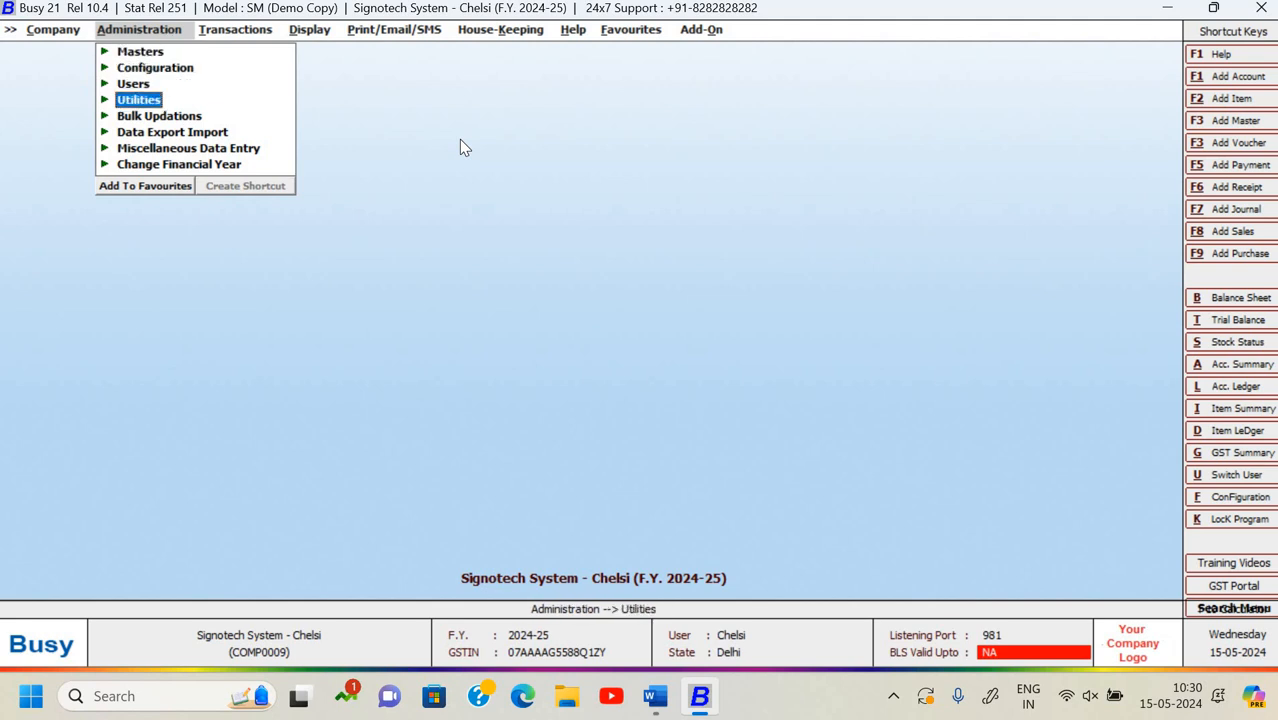
pyautogui.press('Right')
# - Open the XML Export Data form for transactions under Data Export/Import
pyautogui.press('Left')
pyautogui.press('Down')
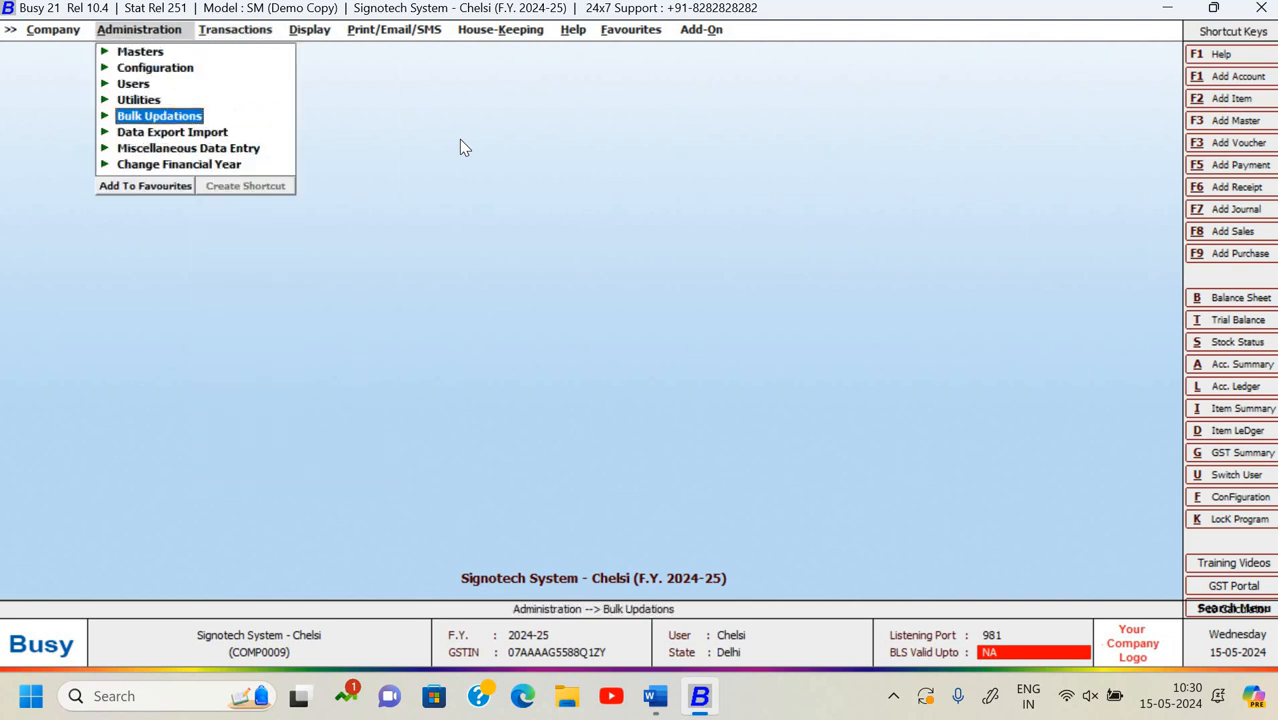
pyautogui.press('Down')
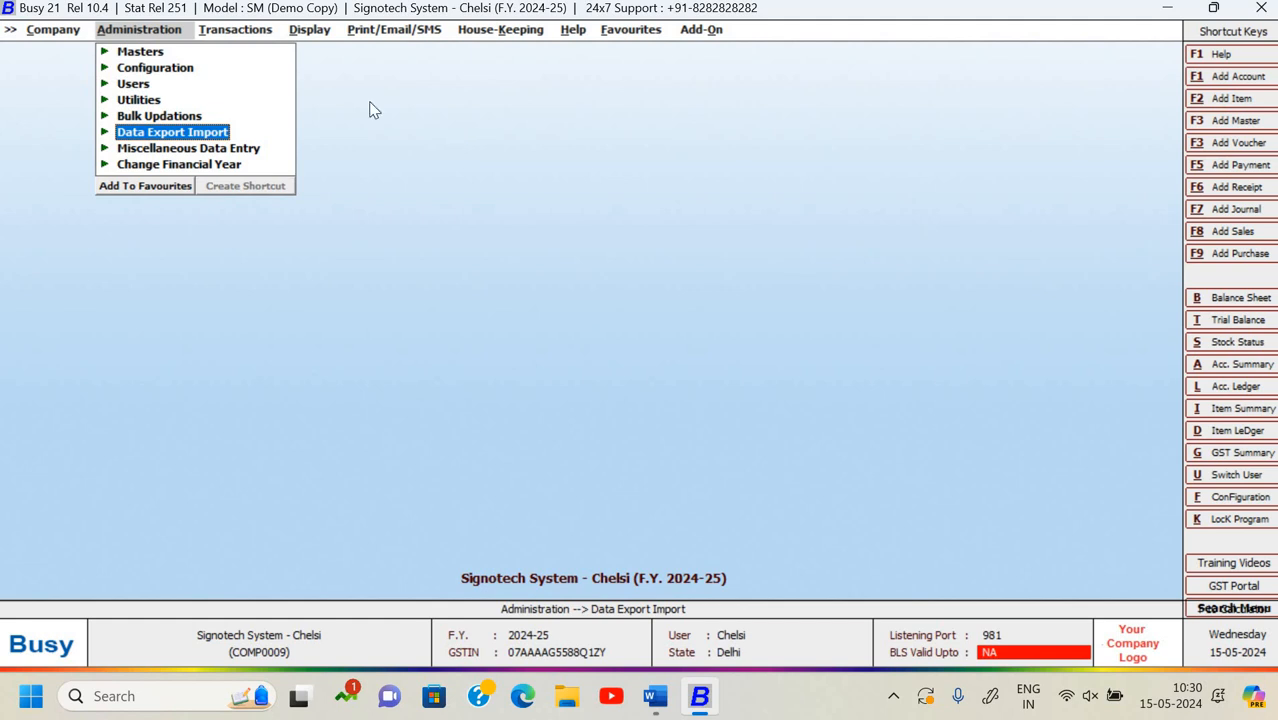
pyautogui.press('Return')
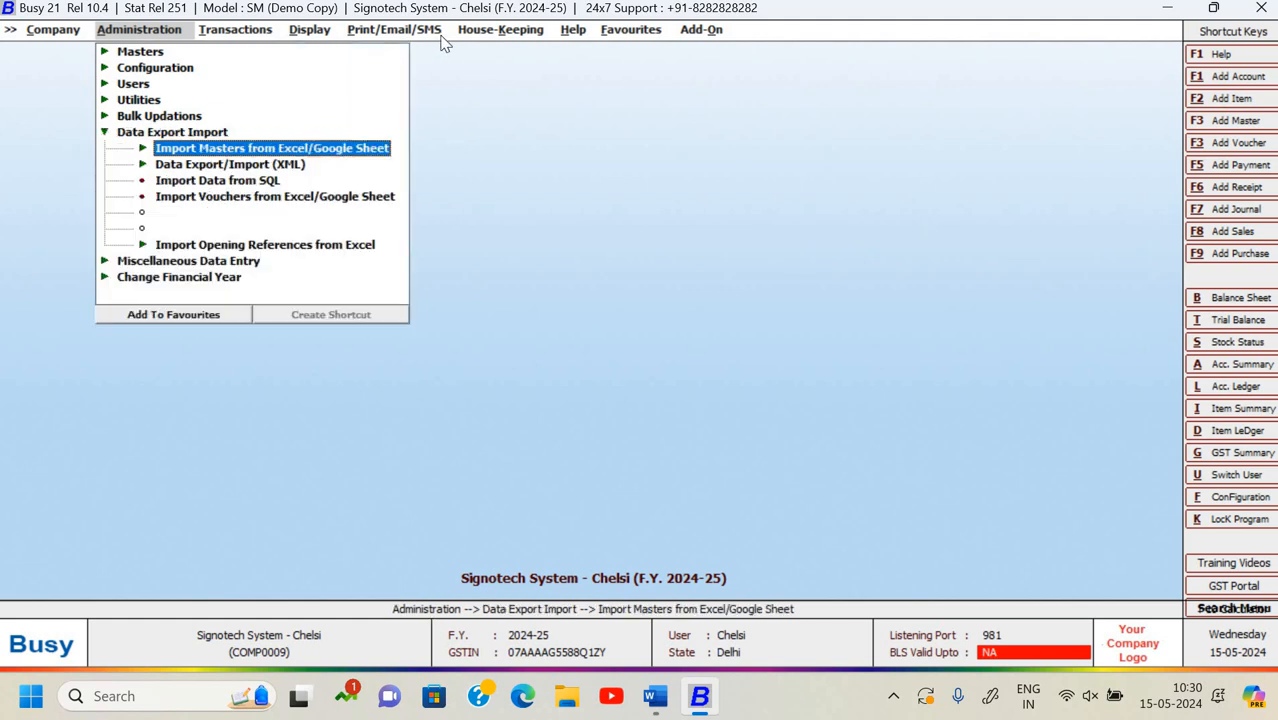
pyautogui.press('Down')
pyautogui.press('Return')
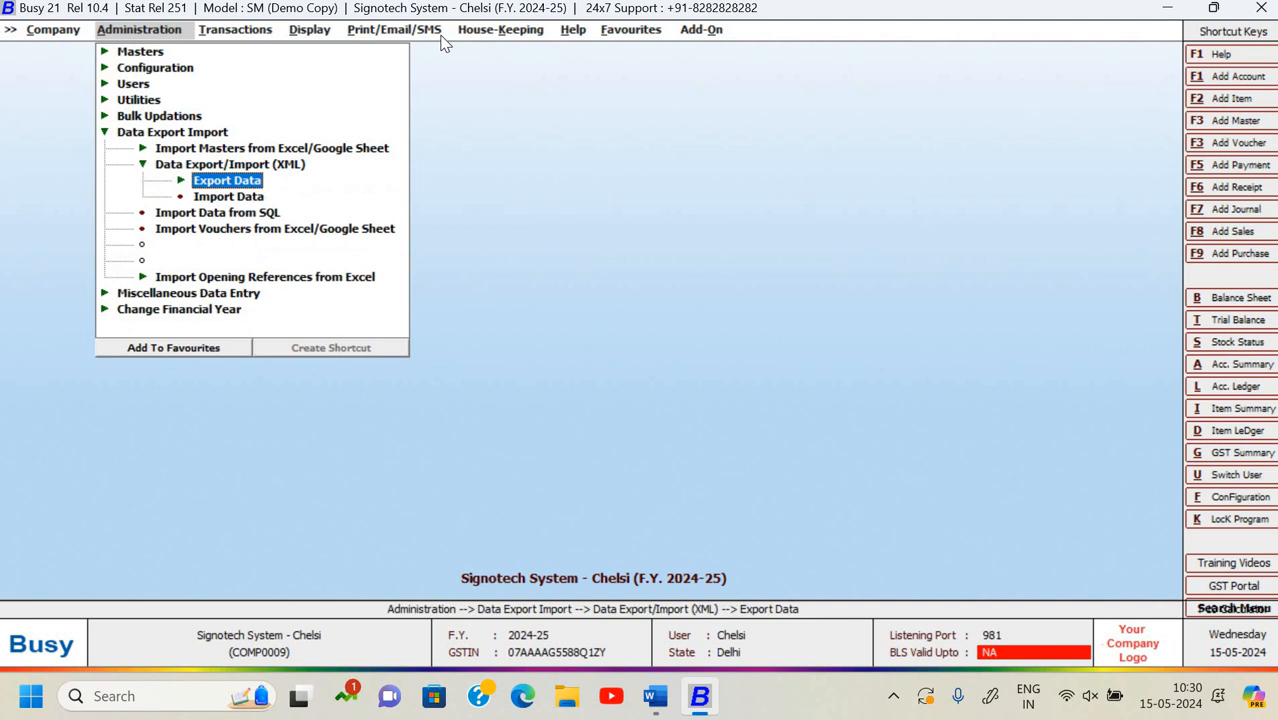
pyautogui.press('Down')
pyautogui.press('Up')
pyautogui.press('Return')
pyautogui.press('Down')
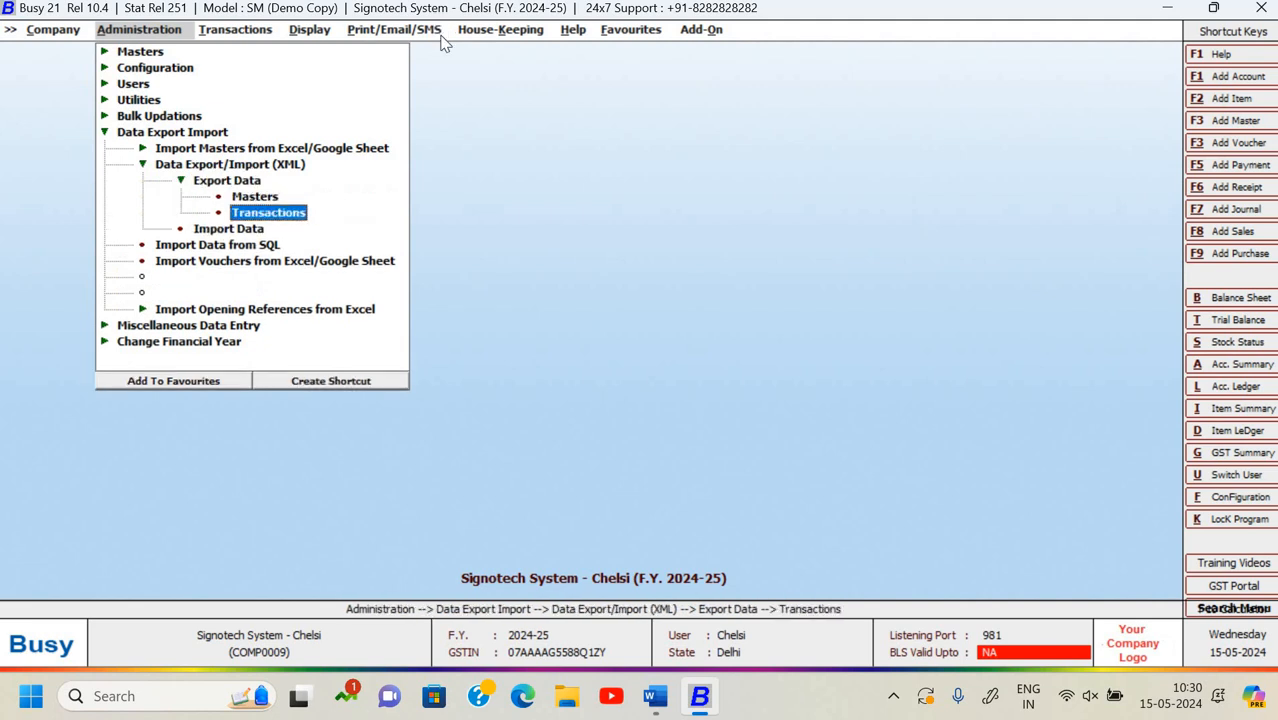
pyautogui.press('Return')
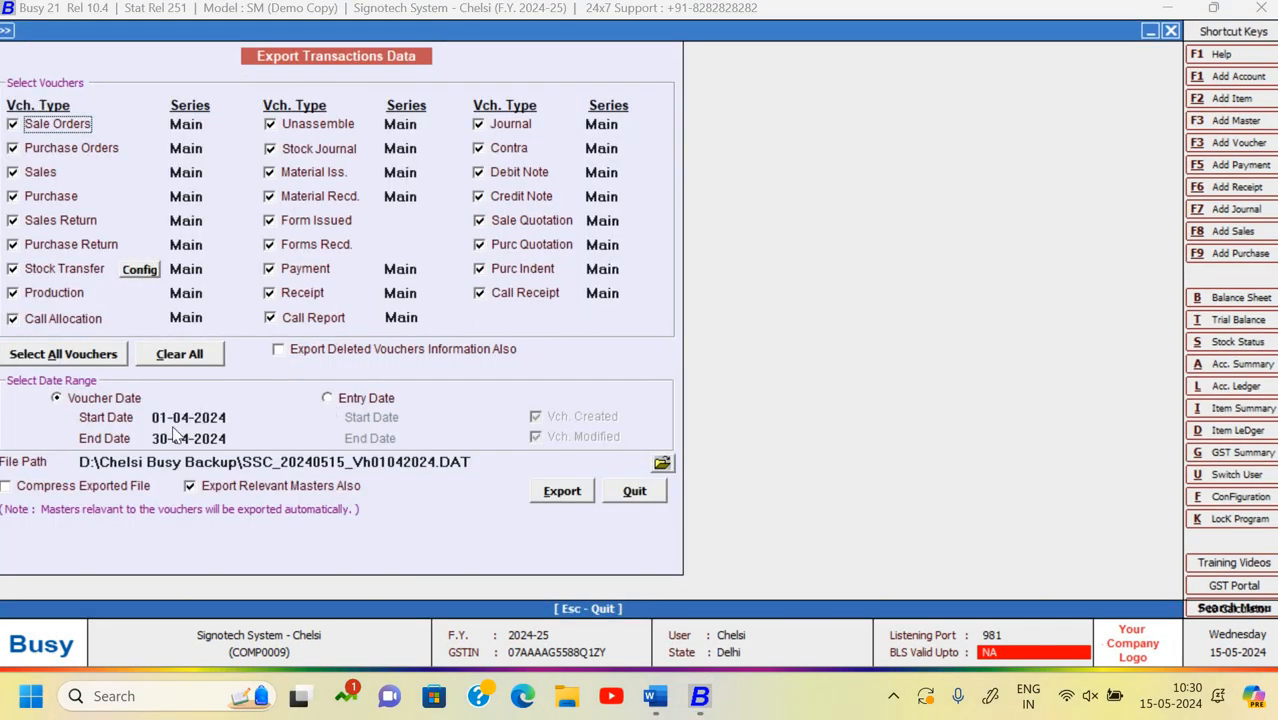
# - Export April 2024 vouchers to D:\Chelsi Busy Backup, overwriting SSC_20240515_Vh01042024.DAT
pyautogui.click(662, 464)
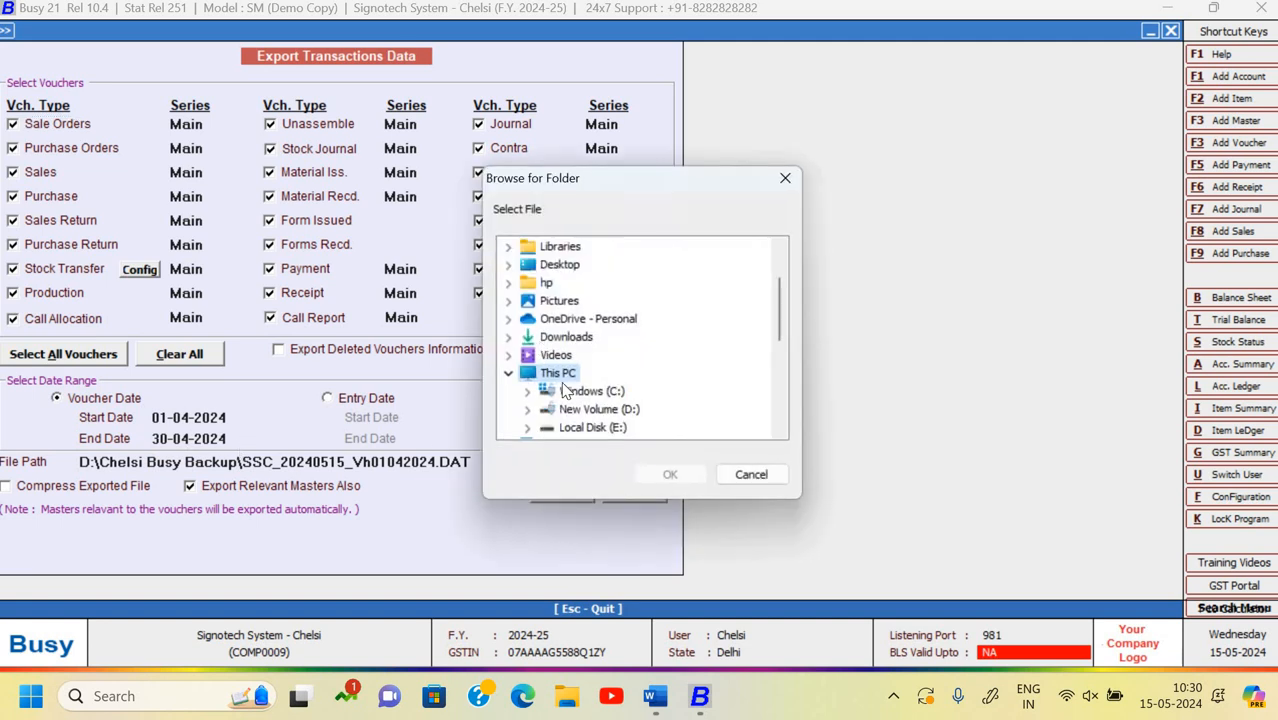
pyautogui.click(527, 410)
pyautogui.click(575, 358)
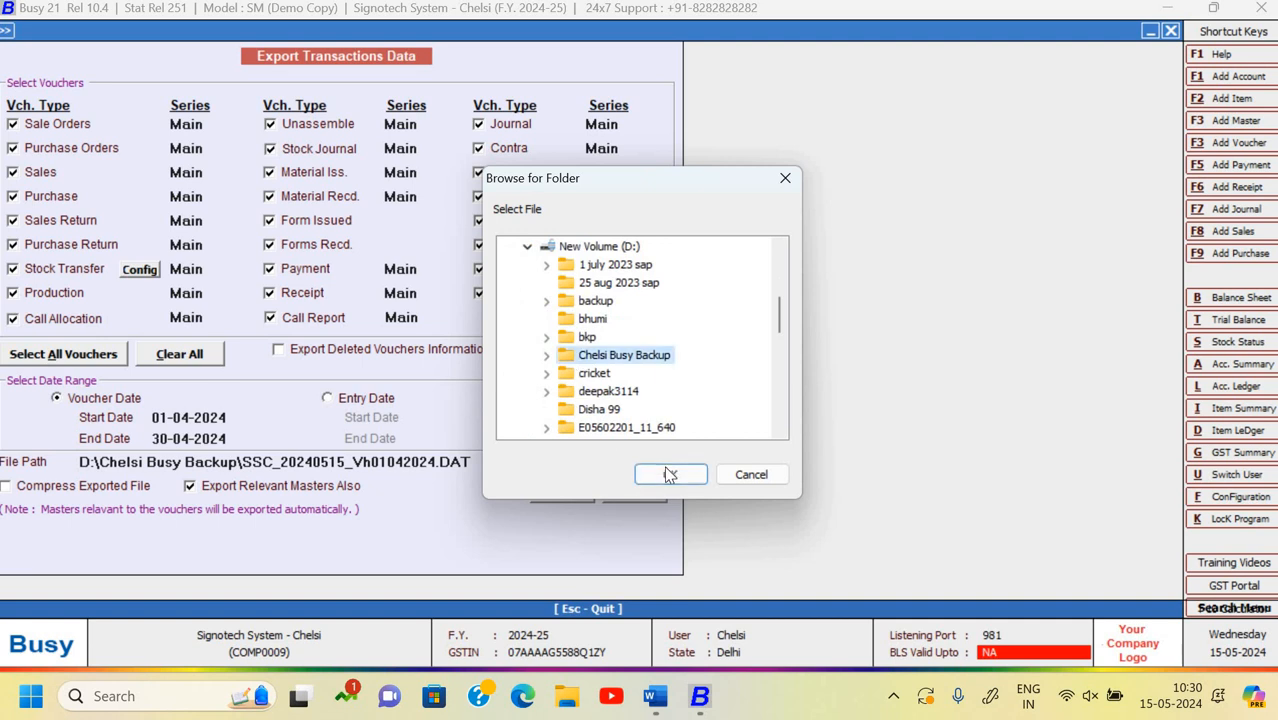
pyautogui.click(670, 475)
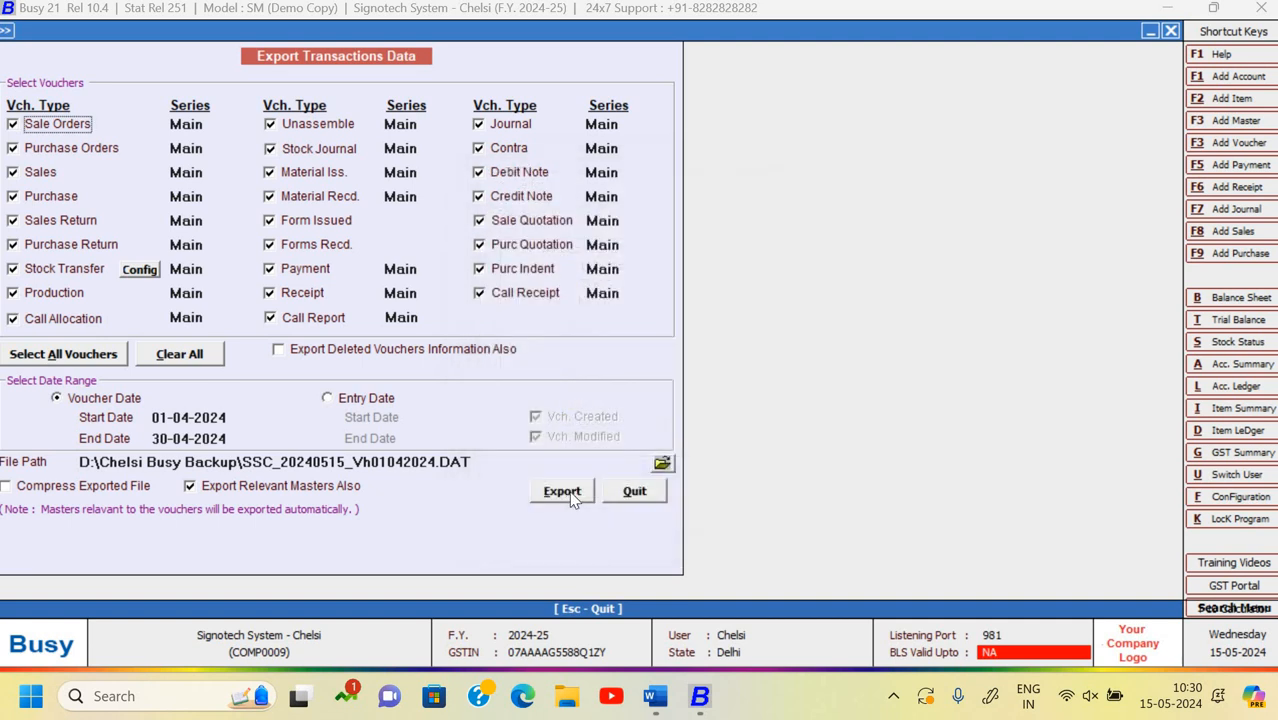
pyautogui.click(570, 493)
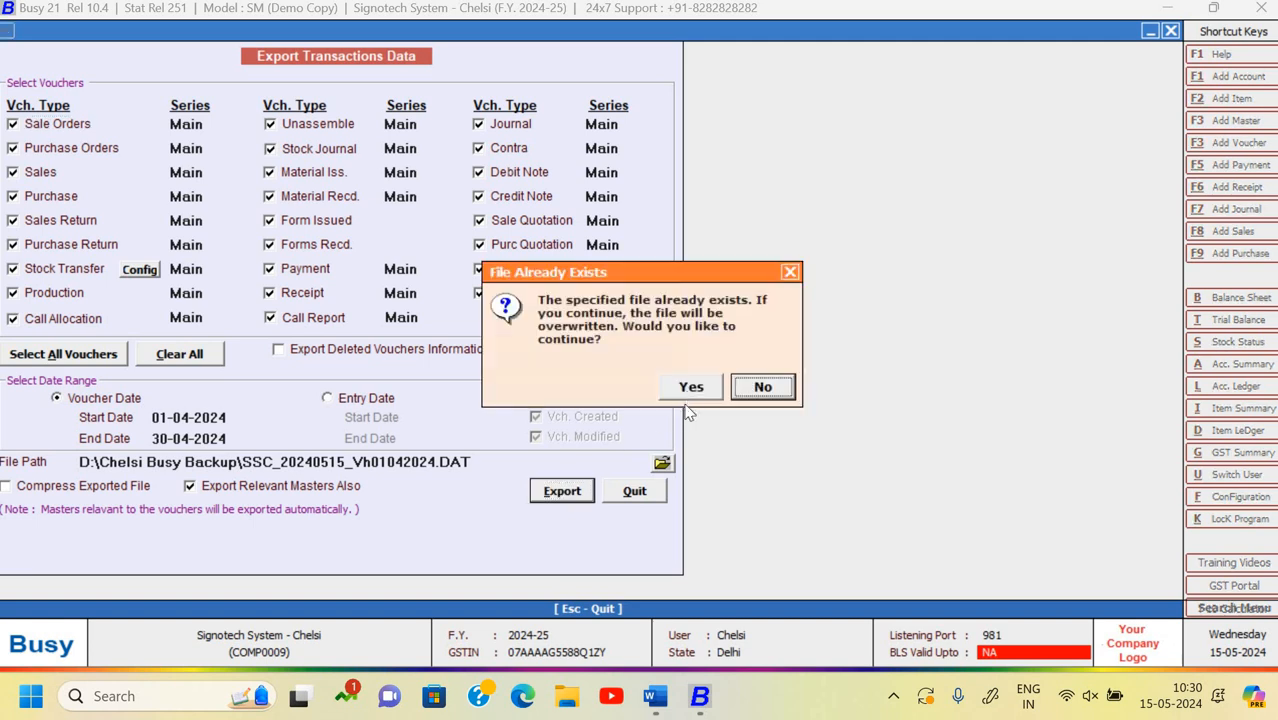
pyautogui.click(690, 389)
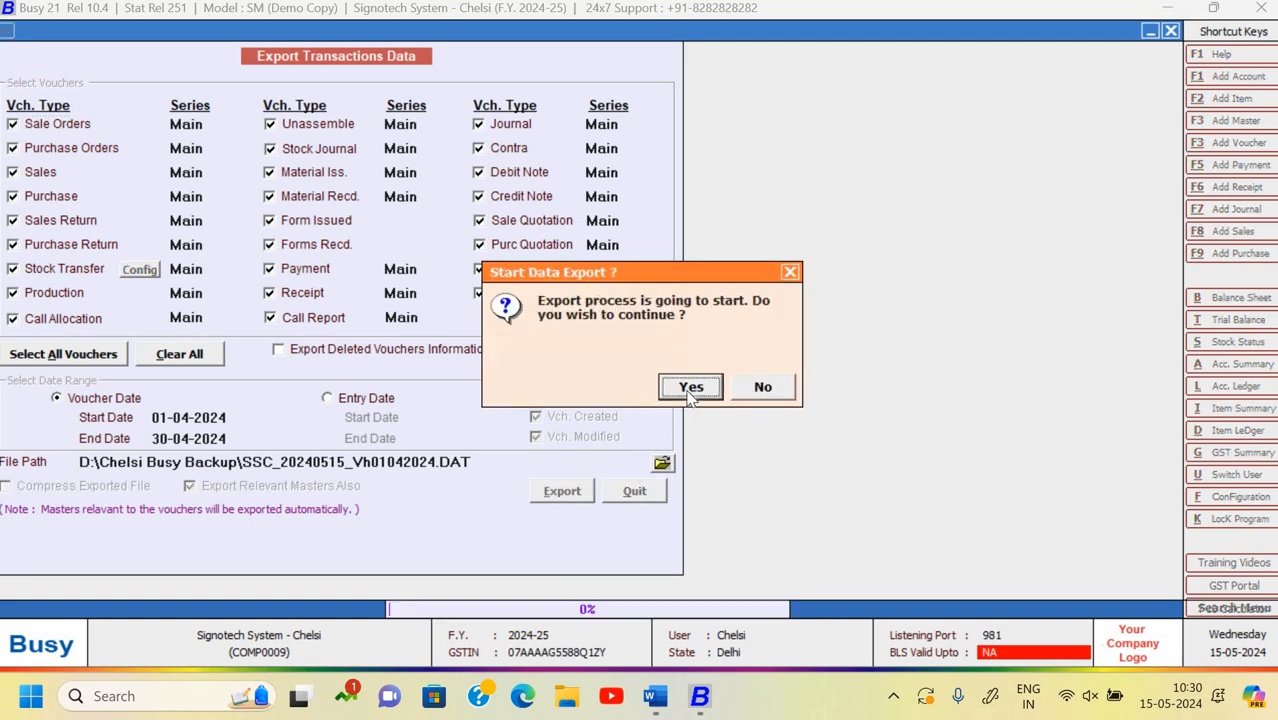
pyautogui.click(689, 389)
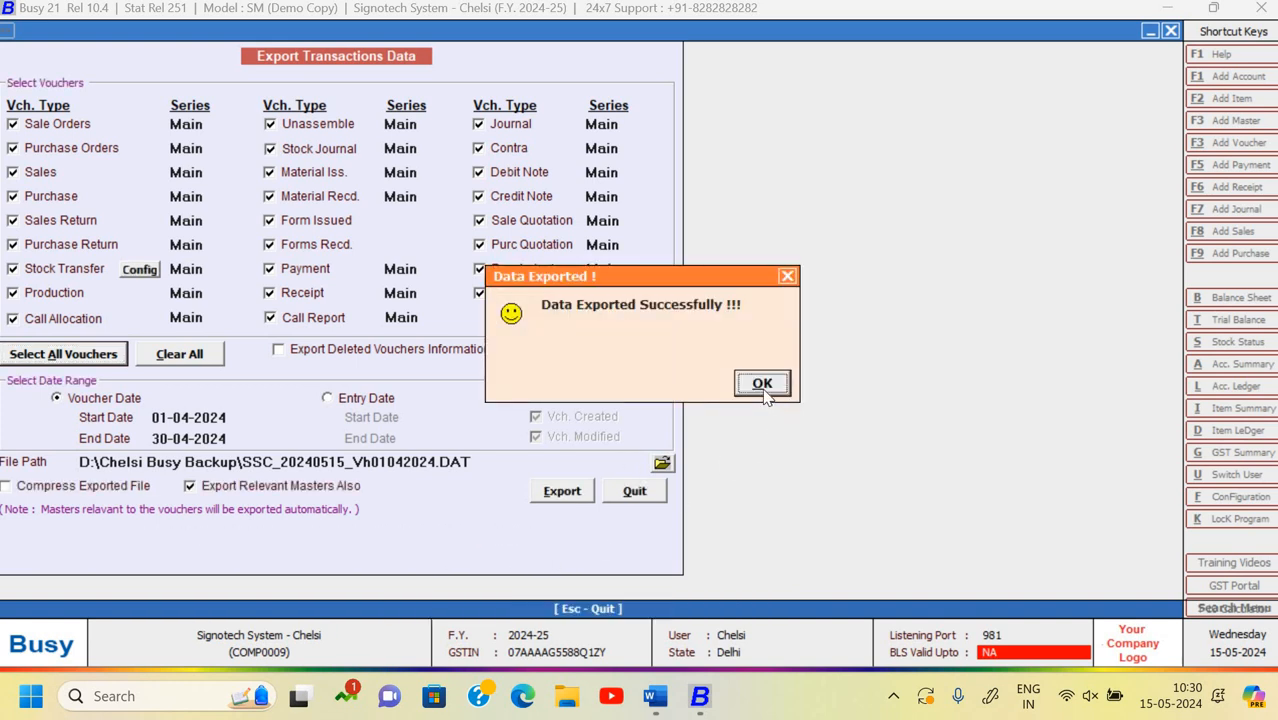
pyautogui.click(763, 388)
# - Close the current company and open Testing Company Chelsi
pyautogui.press('Escape')
pyautogui.press('Escape')
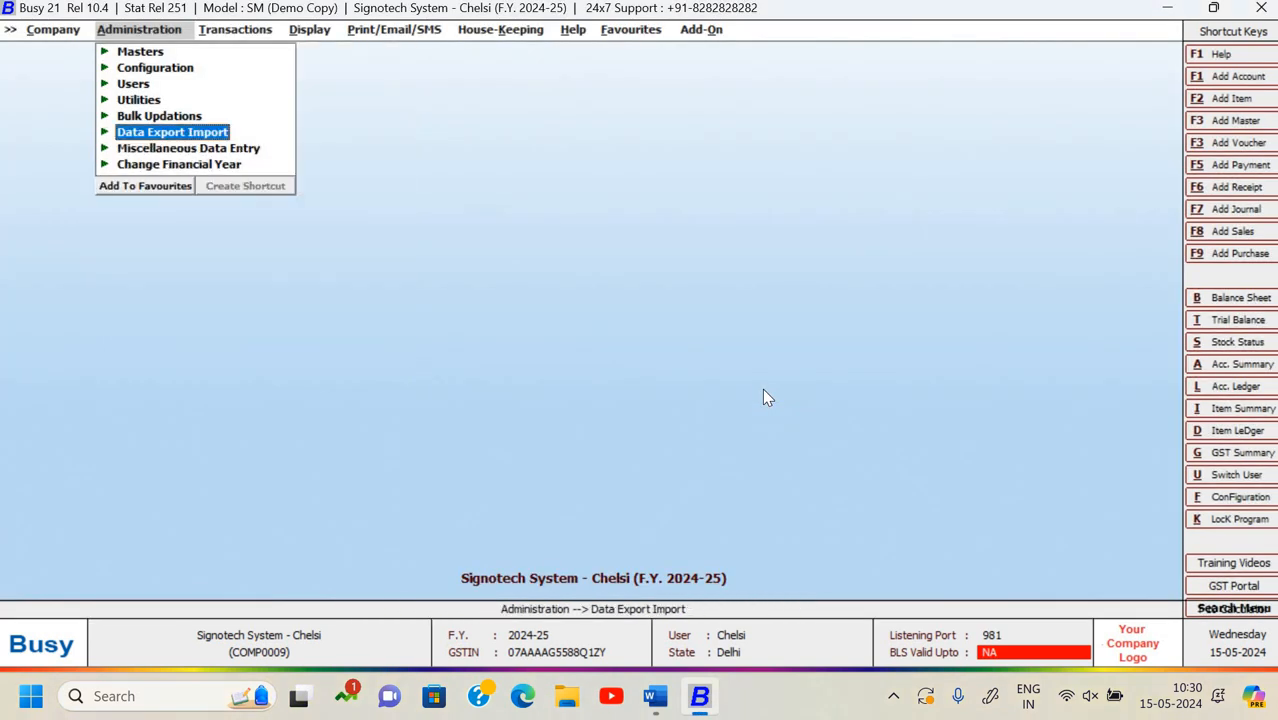
pyautogui.press('Left')
pyautogui.press('Return')
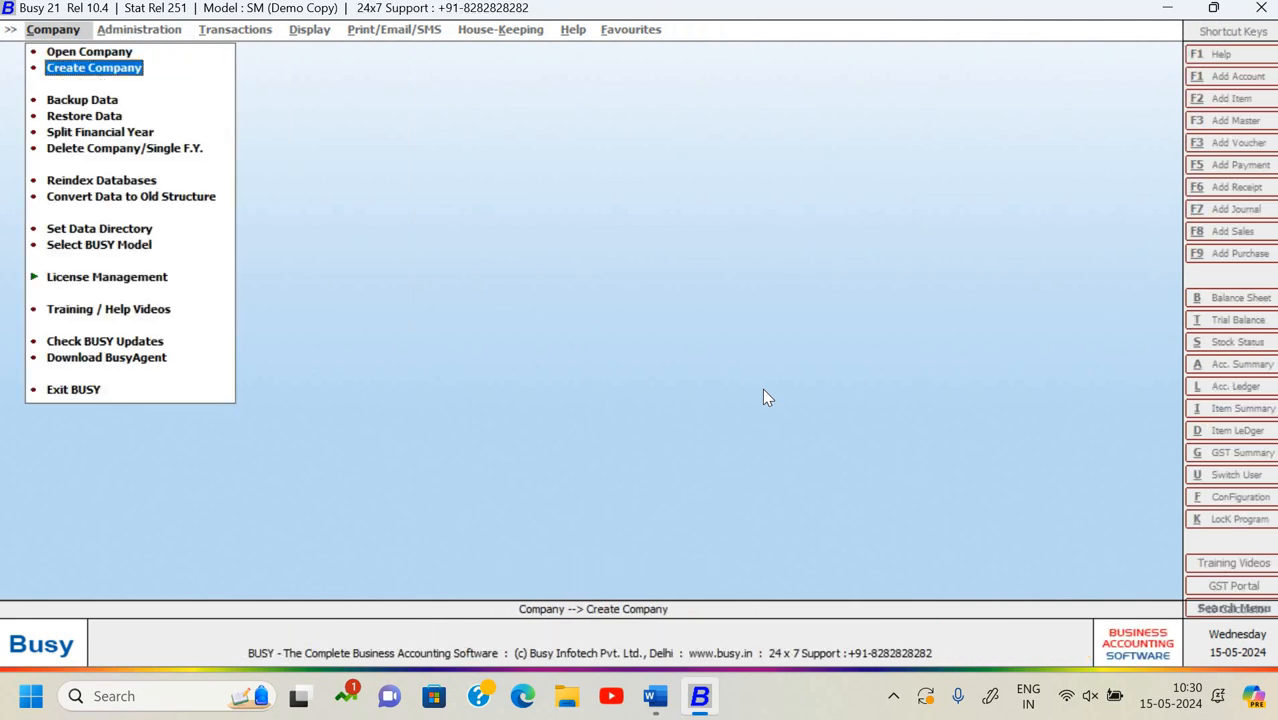
pyautogui.press('Up')
pyautogui.press('Return')
pyautogui.press('Down')
pyautogui.press('Down')
pyautogui.press('Down')
pyautogui.press('Down')
pyautogui.press('Down')
pyautogui.press('Down')
pyautogui.press('Down')
pyautogui.press('Down')
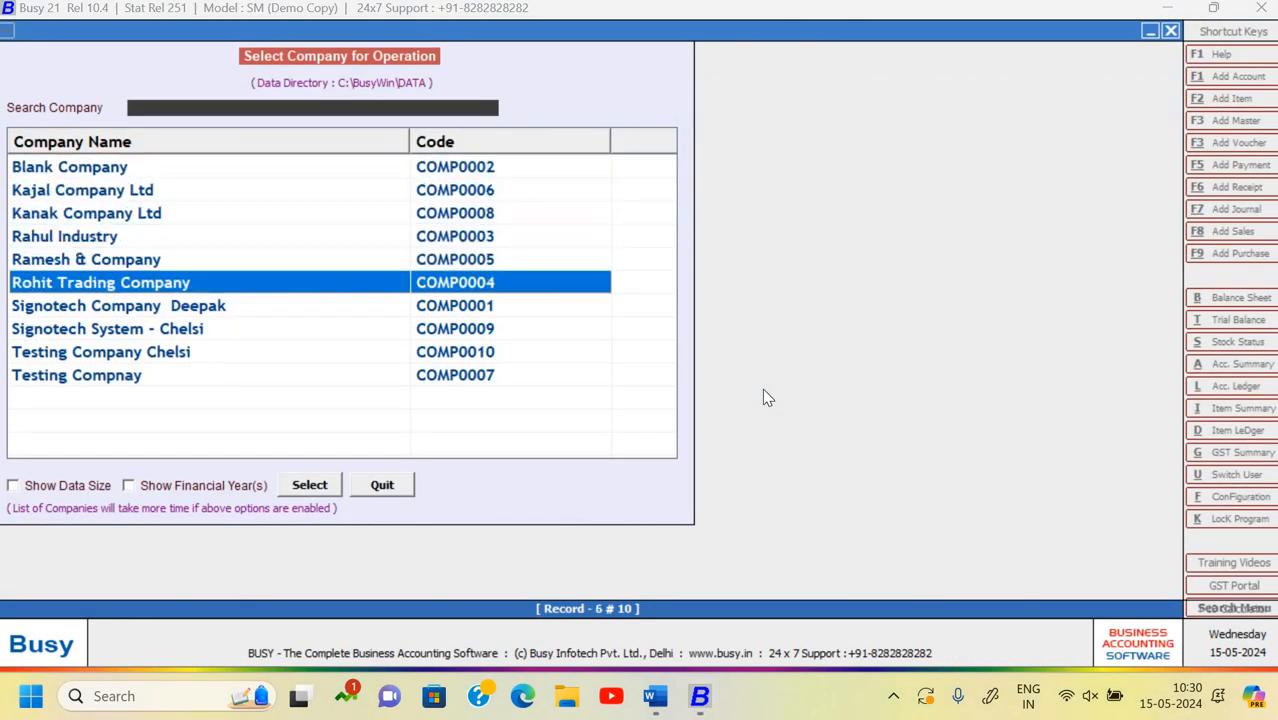
pyautogui.press('Return')
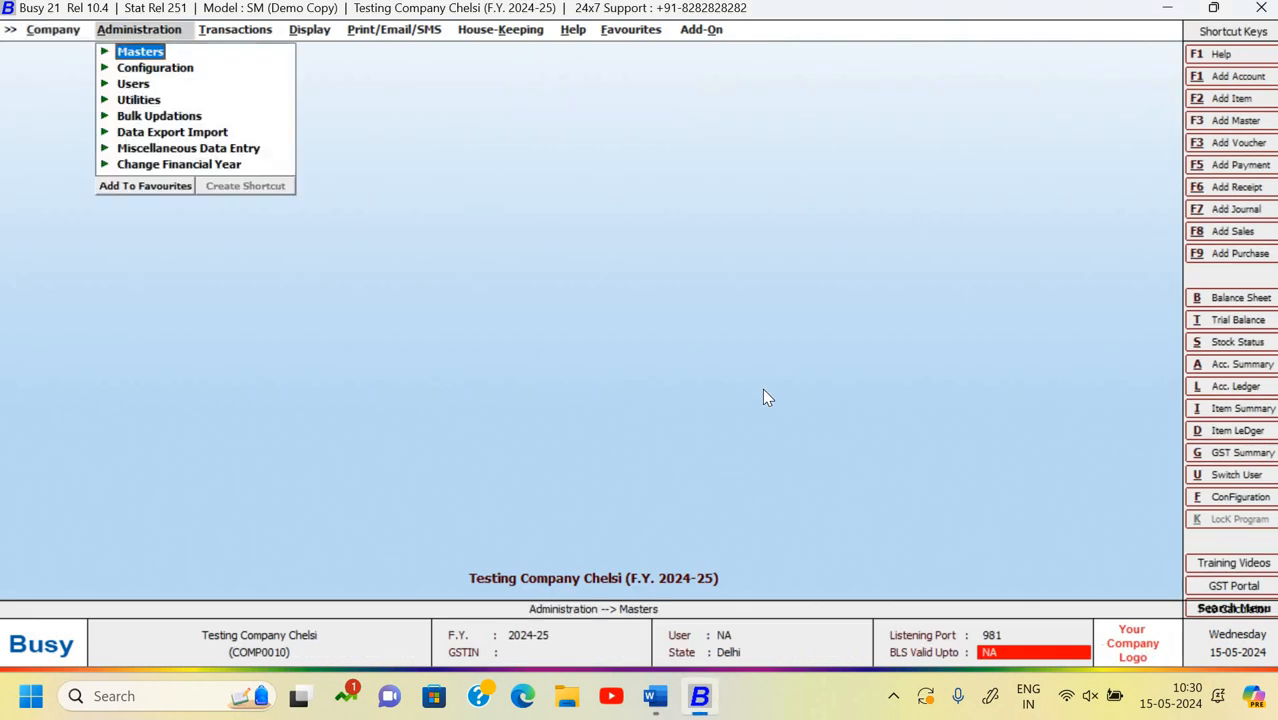
# - In XML Import Data, select D:\Chelsi Busy Backup\SSC_20240515_Vh01042024.DAT as the source file
pyautogui.press('Down')
pyautogui.press('Down')
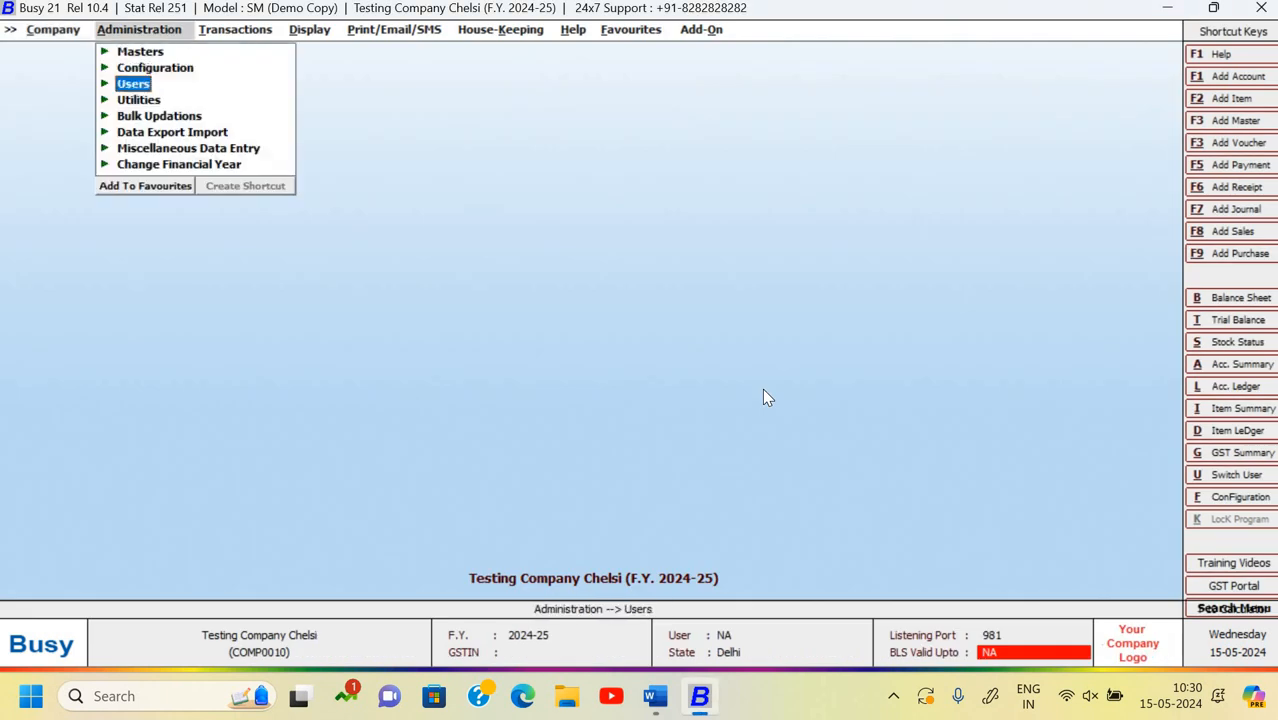
pyautogui.press('Down')
pyautogui.press('Down')
pyautogui.press('Down')
pyautogui.press('Return')
pyautogui.press('Down')
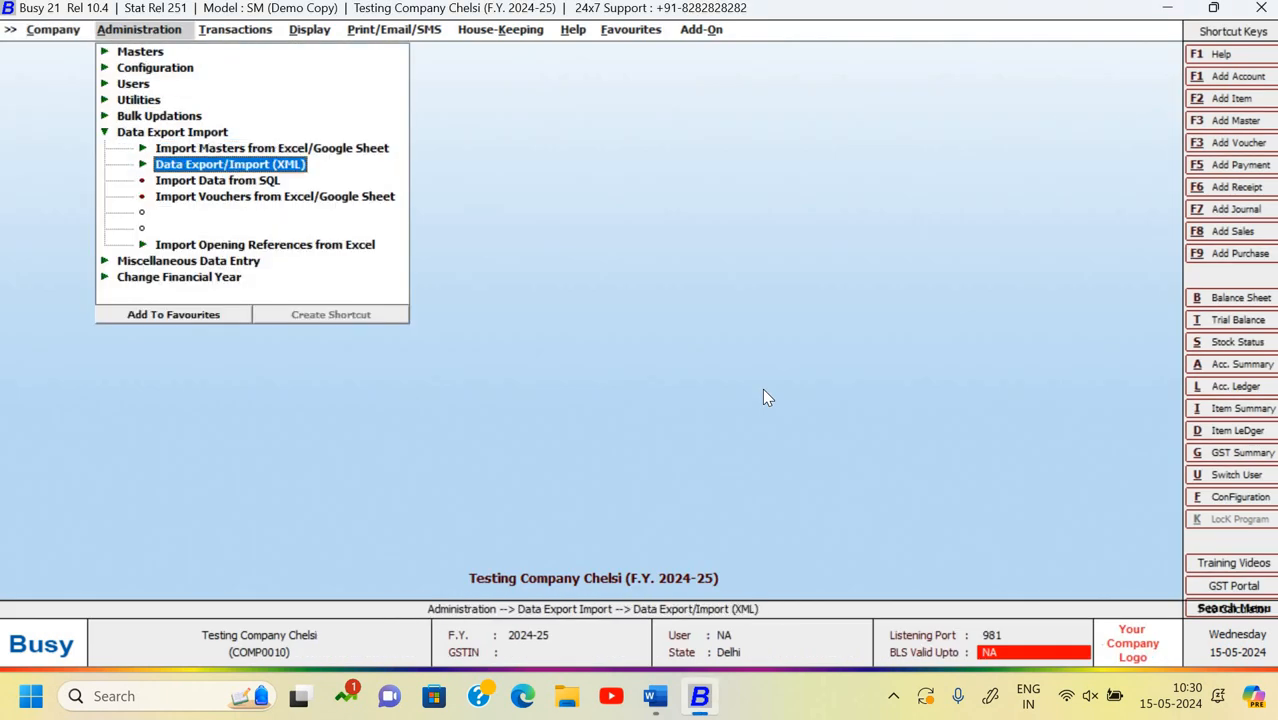
pyautogui.press('Return')
pyautogui.press('Down')
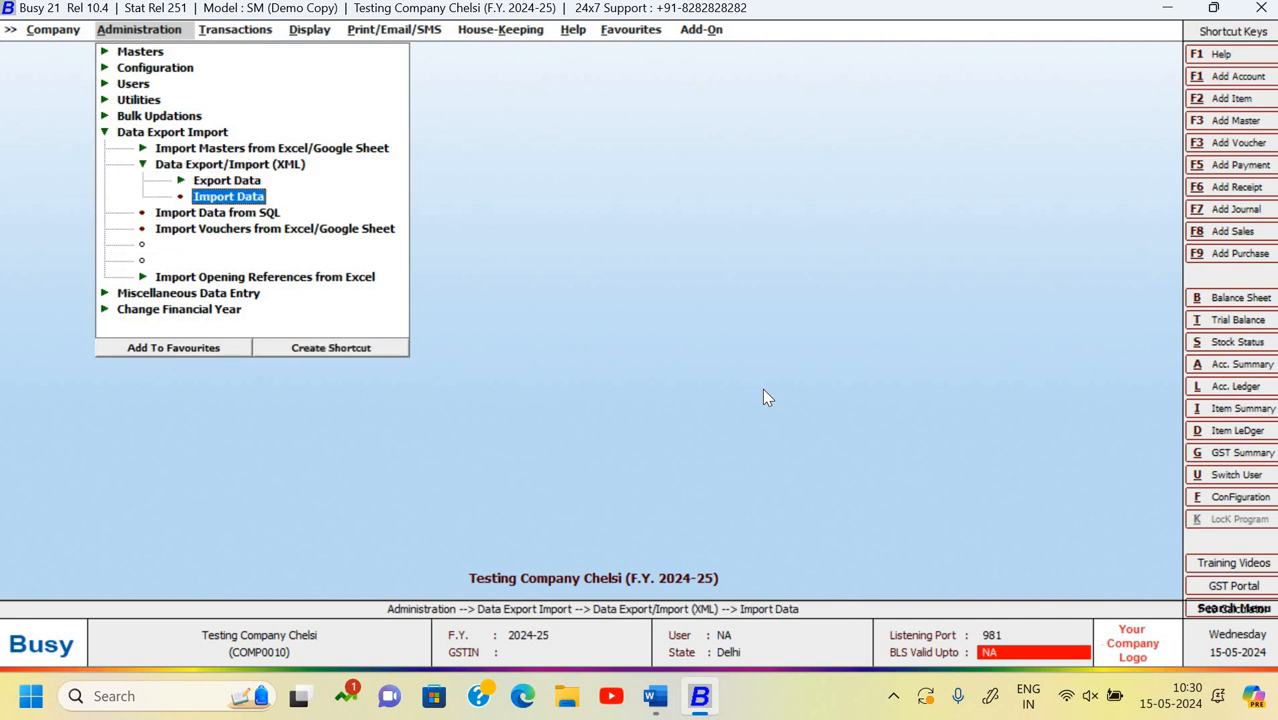
pyautogui.press('Return')
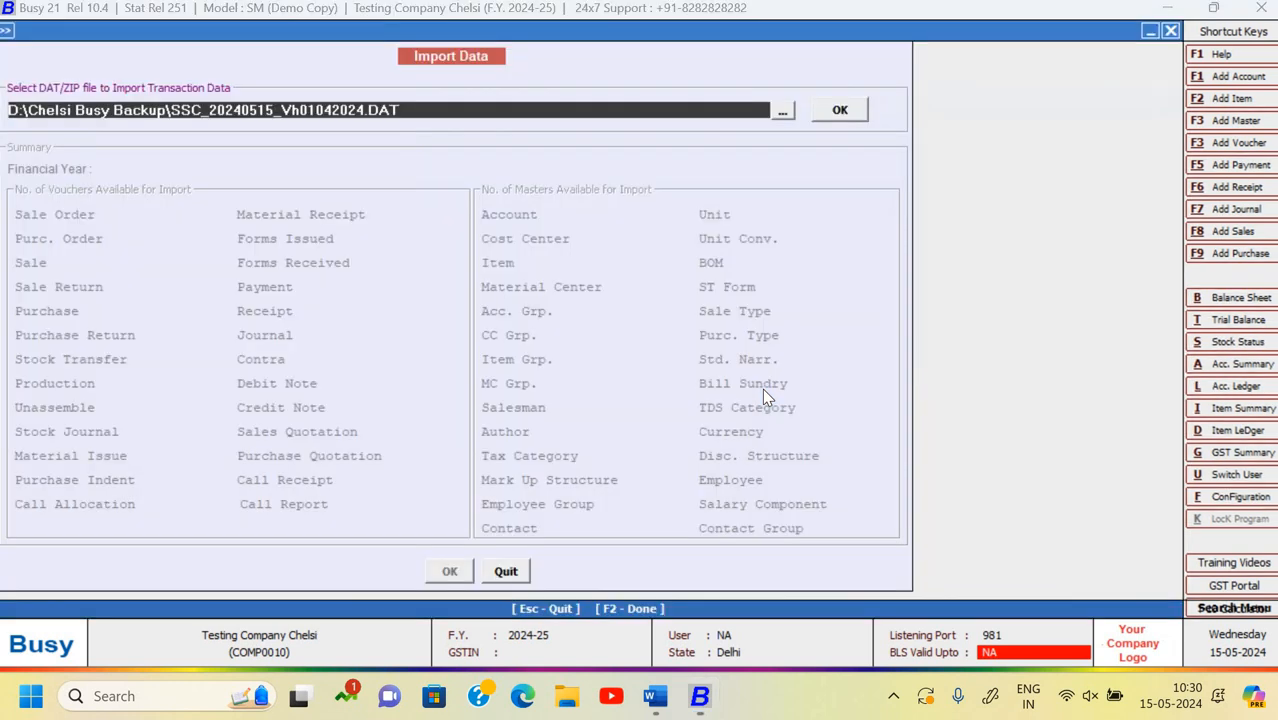
pyautogui.click(789, 106)
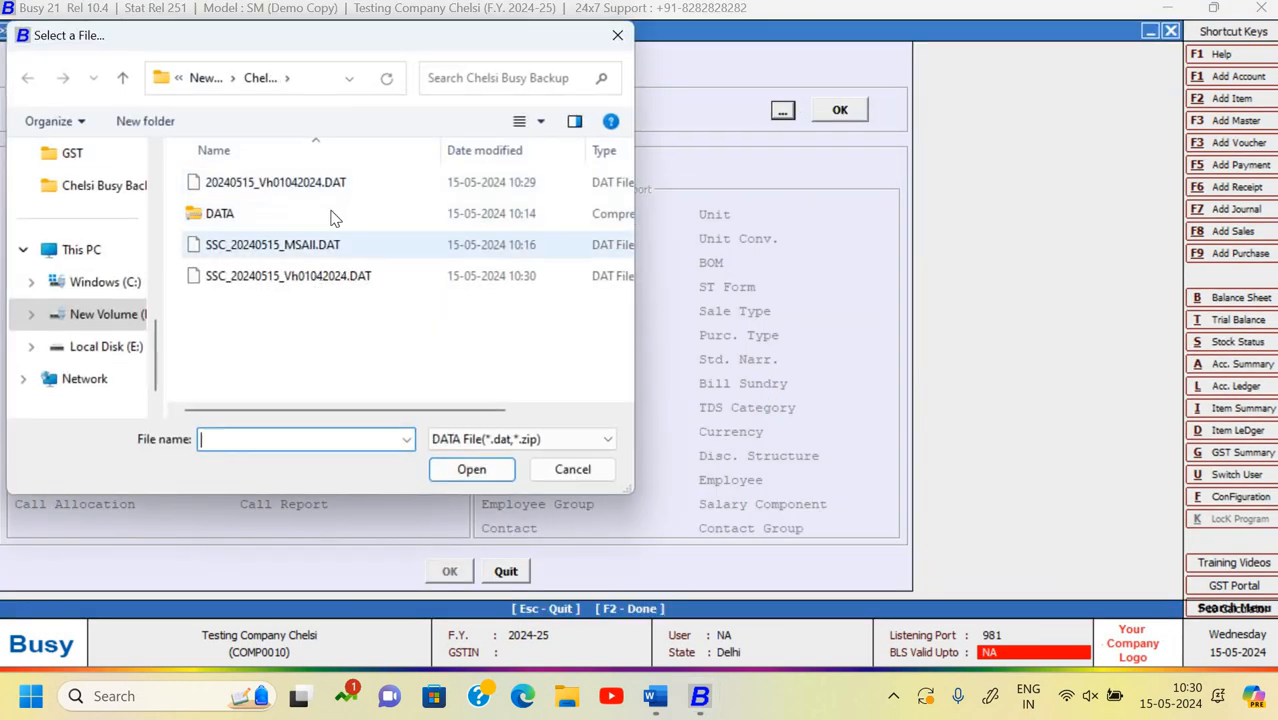
pyautogui.click(324, 283)
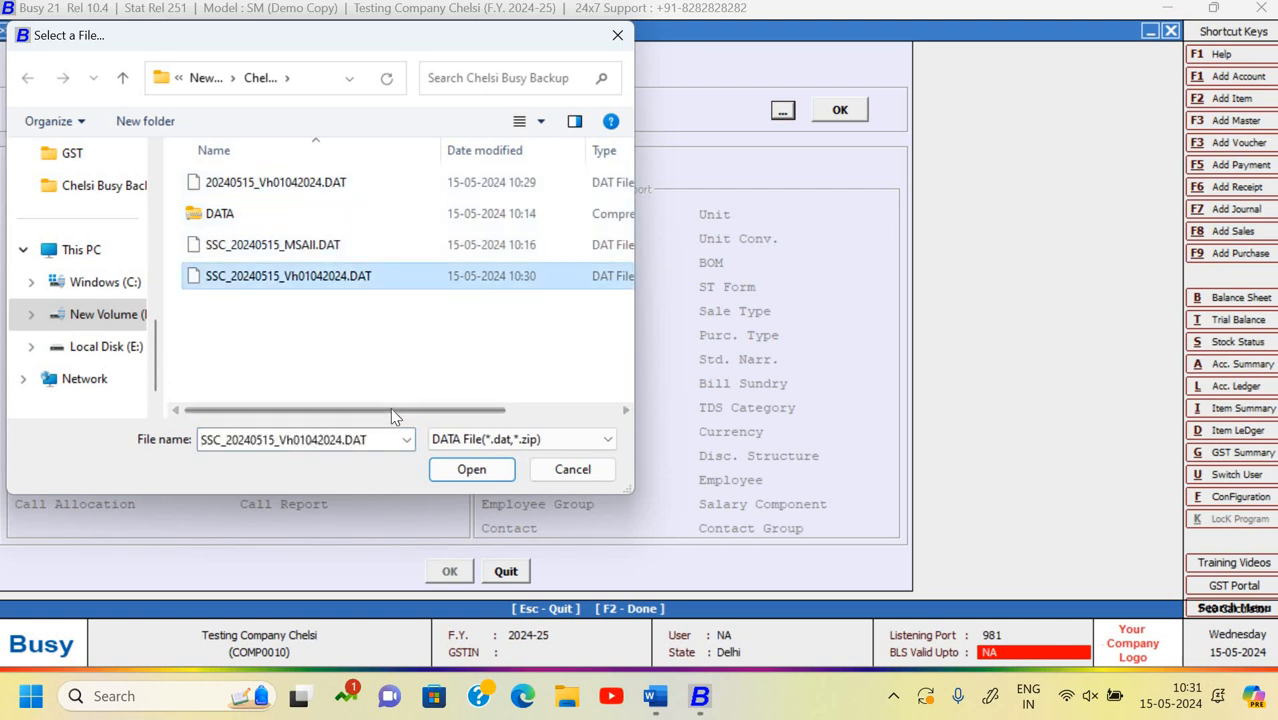
pyautogui.moveTo(420, 417); pyautogui.dragTo(532, 415)
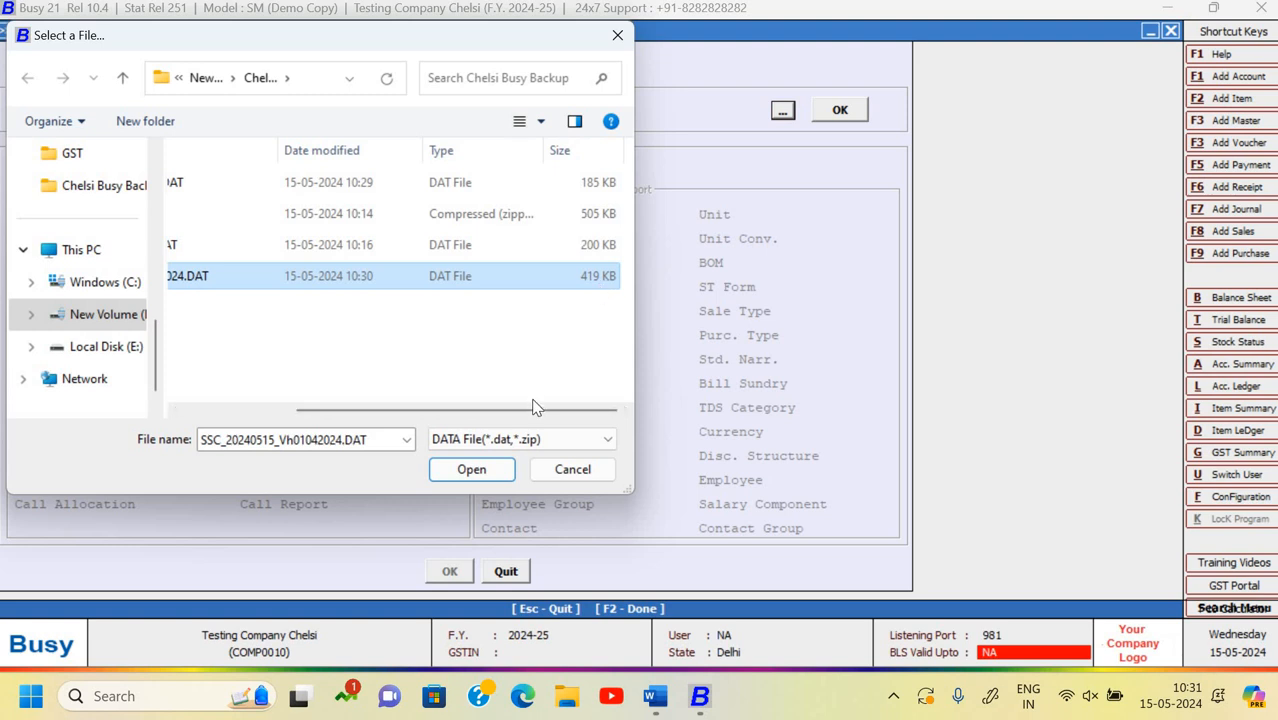
pyautogui.moveTo(430, 415); pyautogui.dragTo(318, 412)
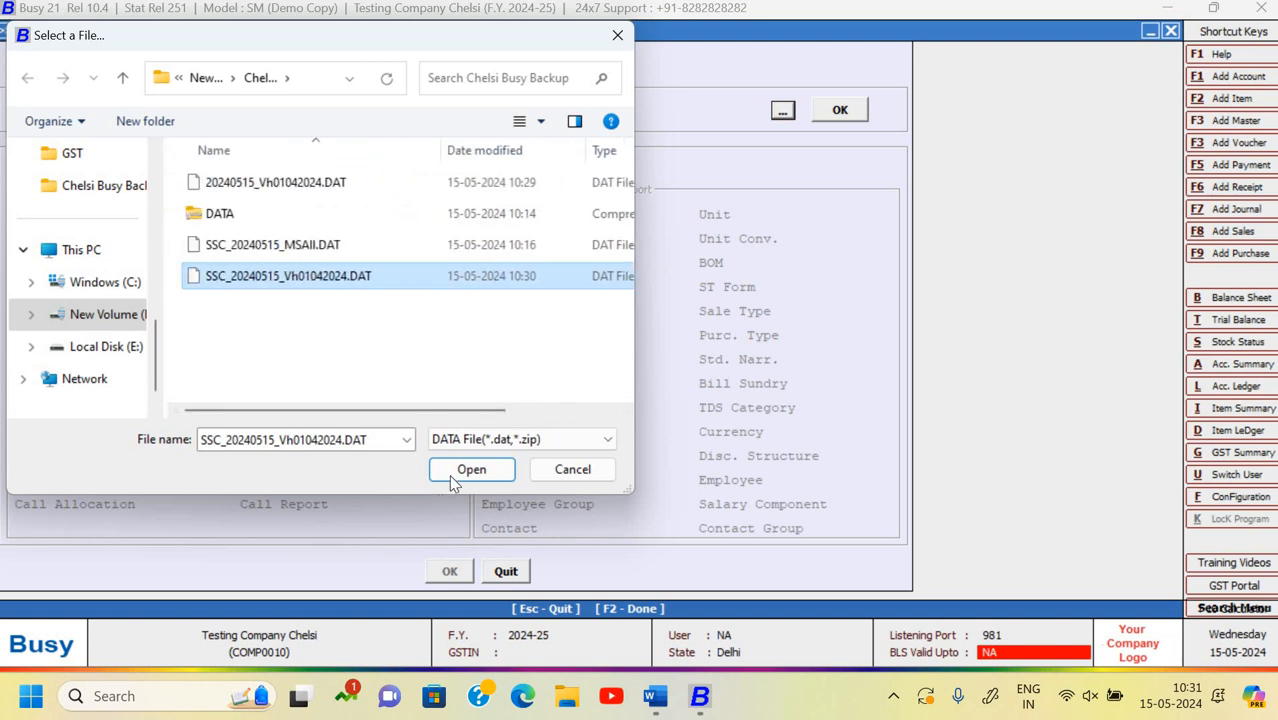
pyautogui.click(469, 469)
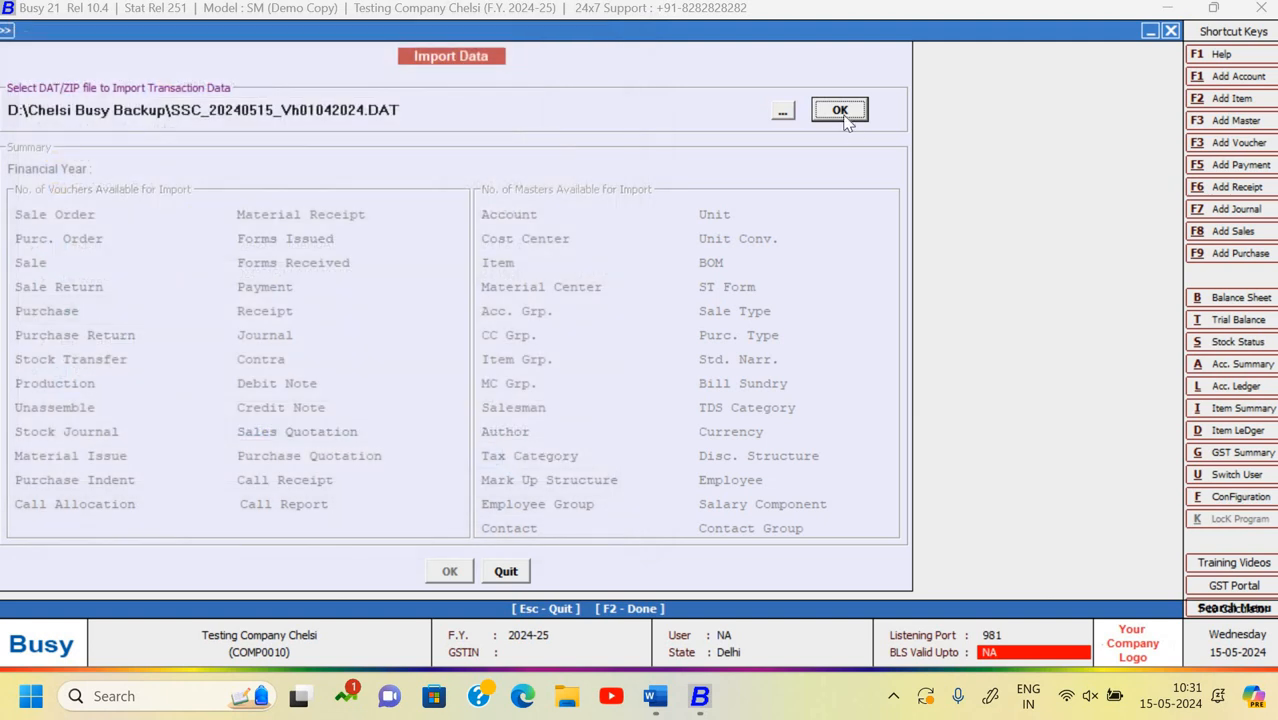
# - Import the file's vouchers and masters with Add New Voucher and Modify Existing Voucher ticked
pyautogui.click(843, 112)
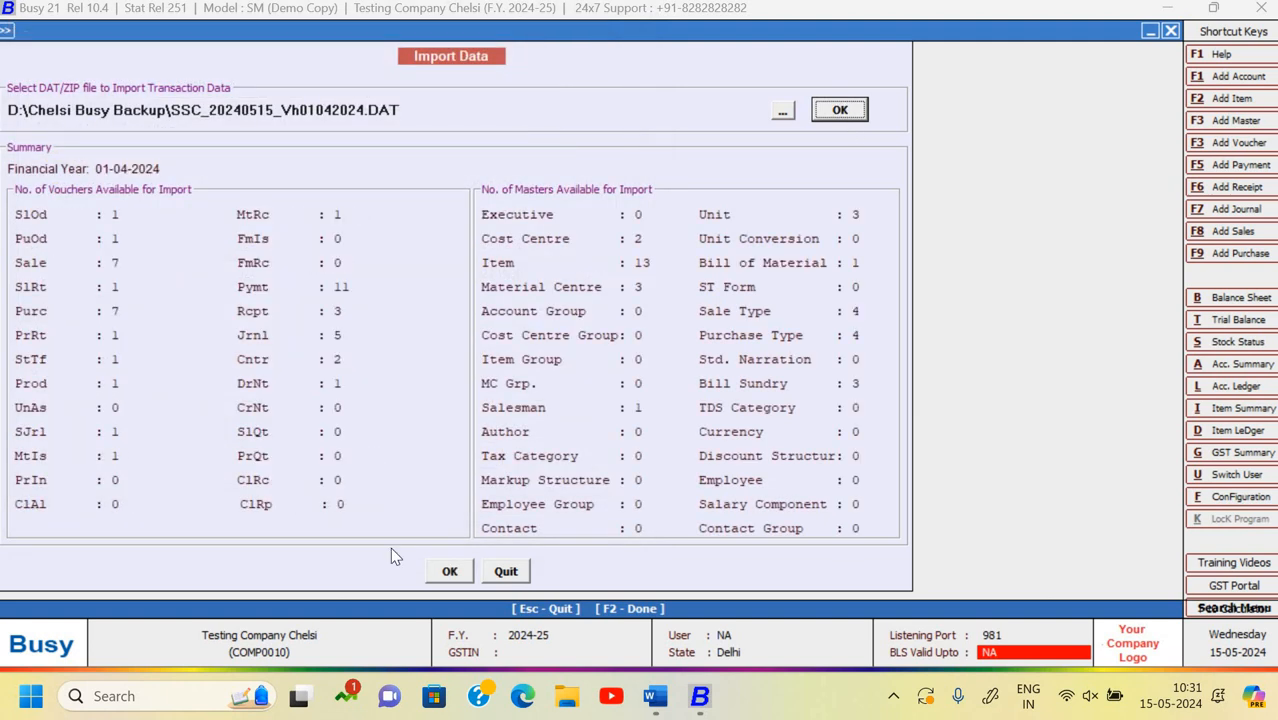
pyautogui.click(463, 571)
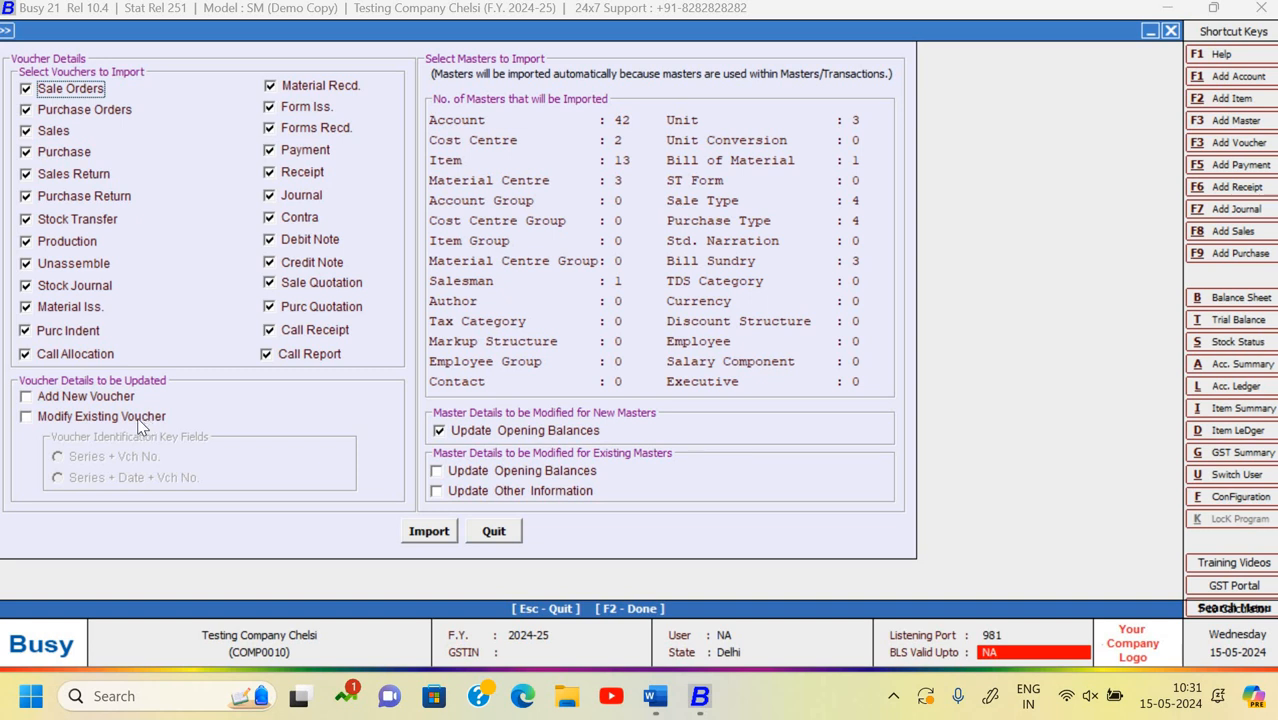
pyautogui.click(27, 417)
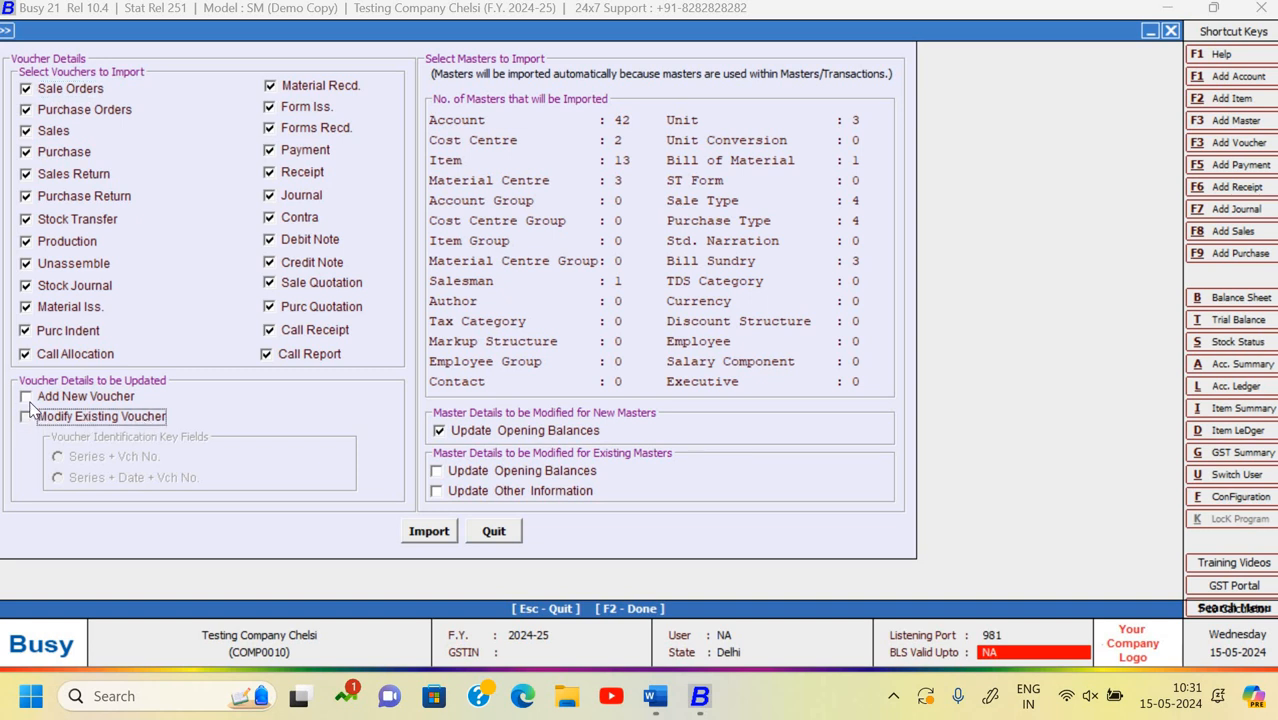
pyautogui.click(28, 398)
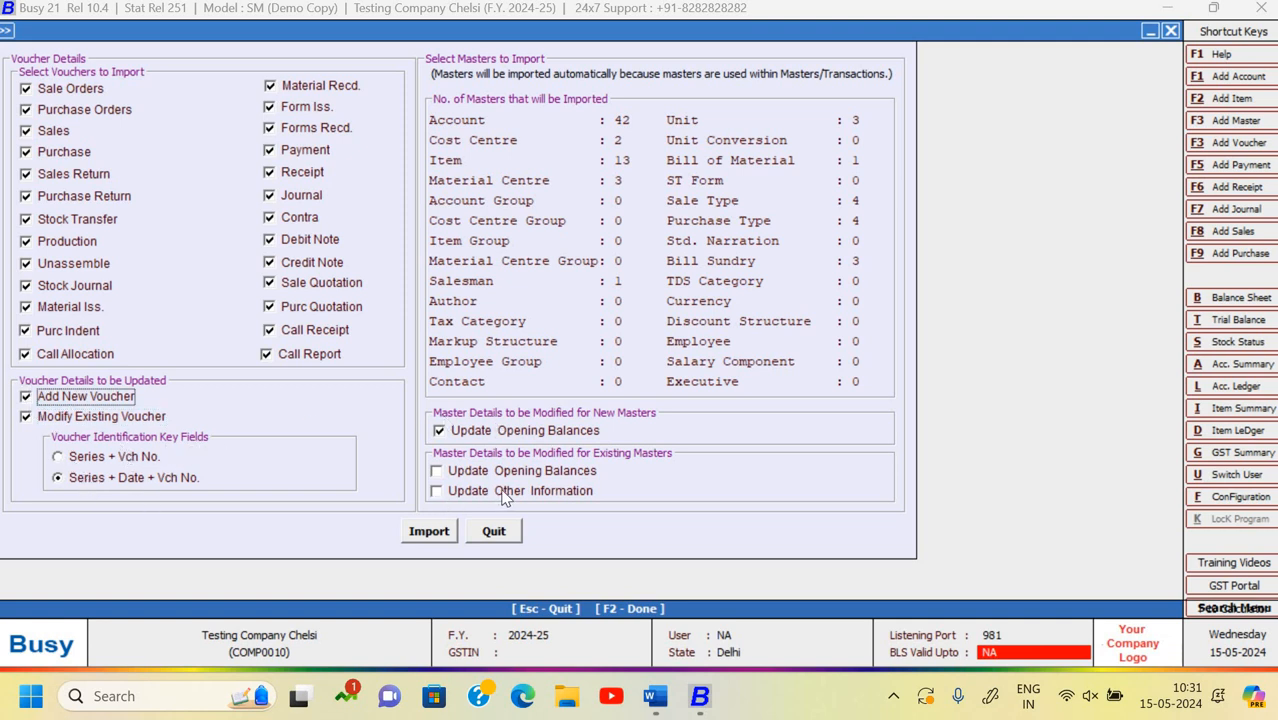
pyautogui.click(428, 534)
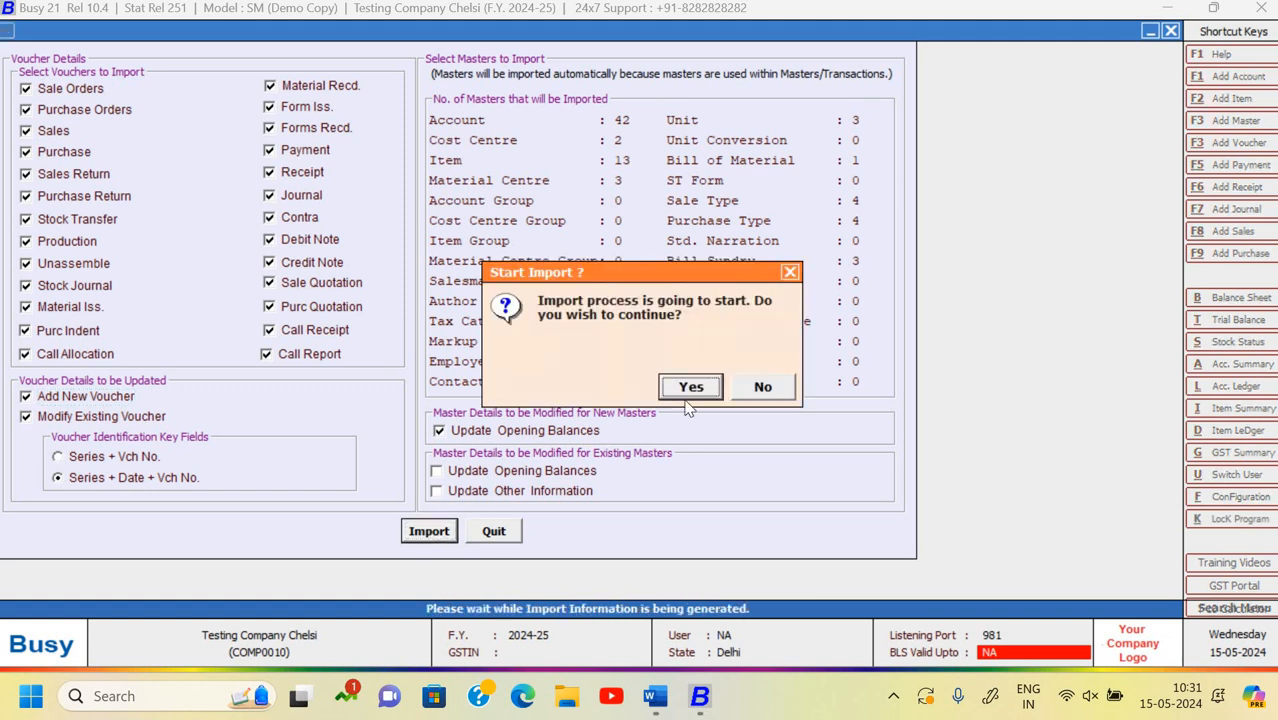
pyautogui.click(688, 388)
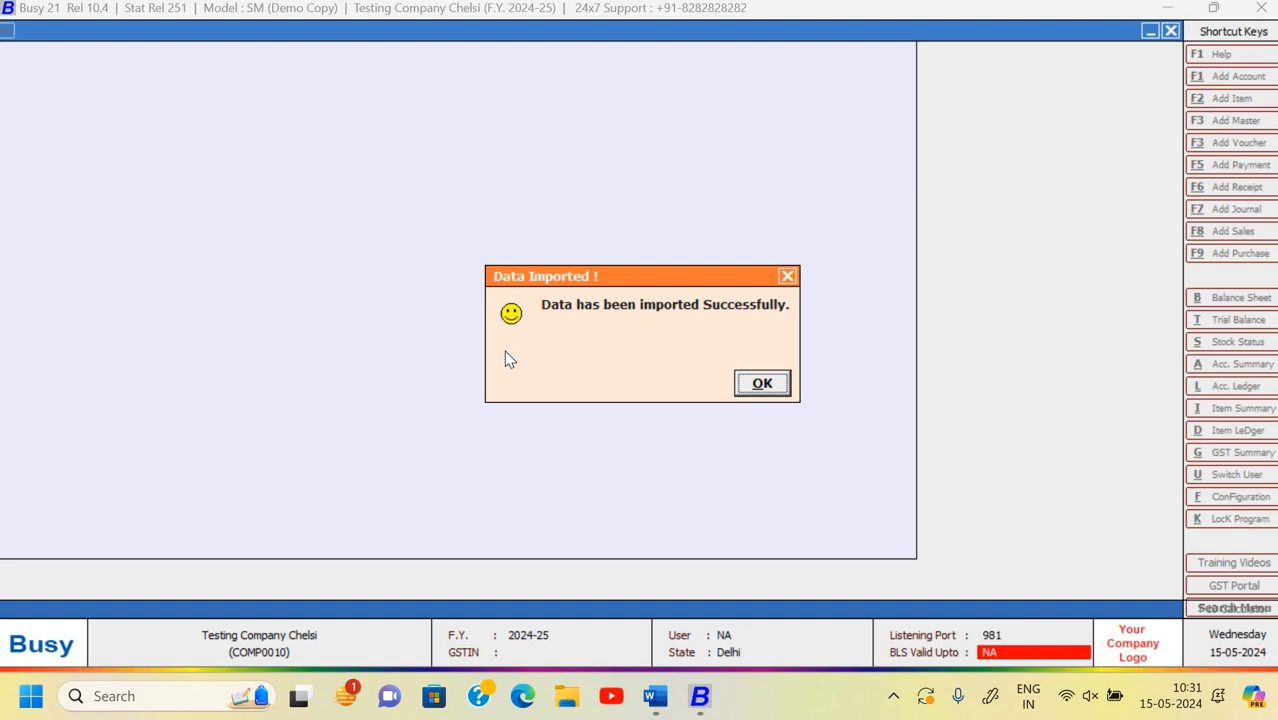
pyautogui.click(760, 384)
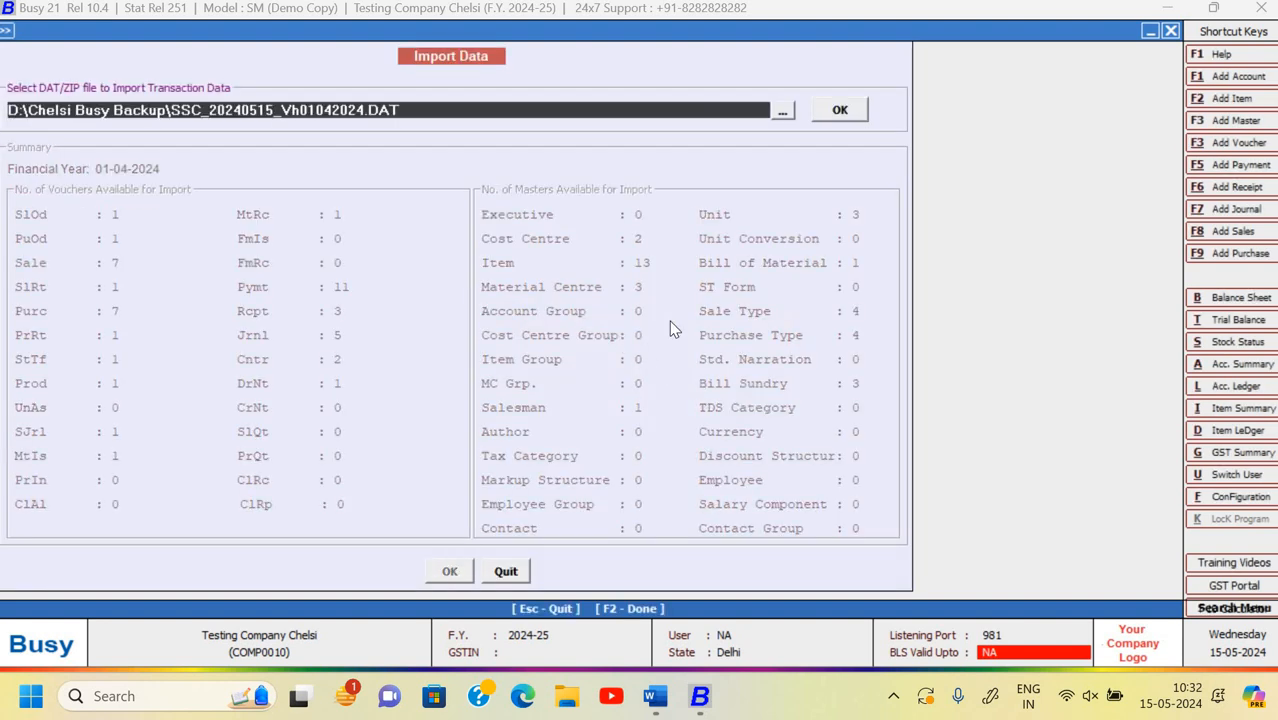
# - Leave the Import Data screen for the main menu, keeping Testing Company Chelsi open
pyautogui.press('Escape')
pyautogui.press('Escape')
pyautogui.press('Escape')
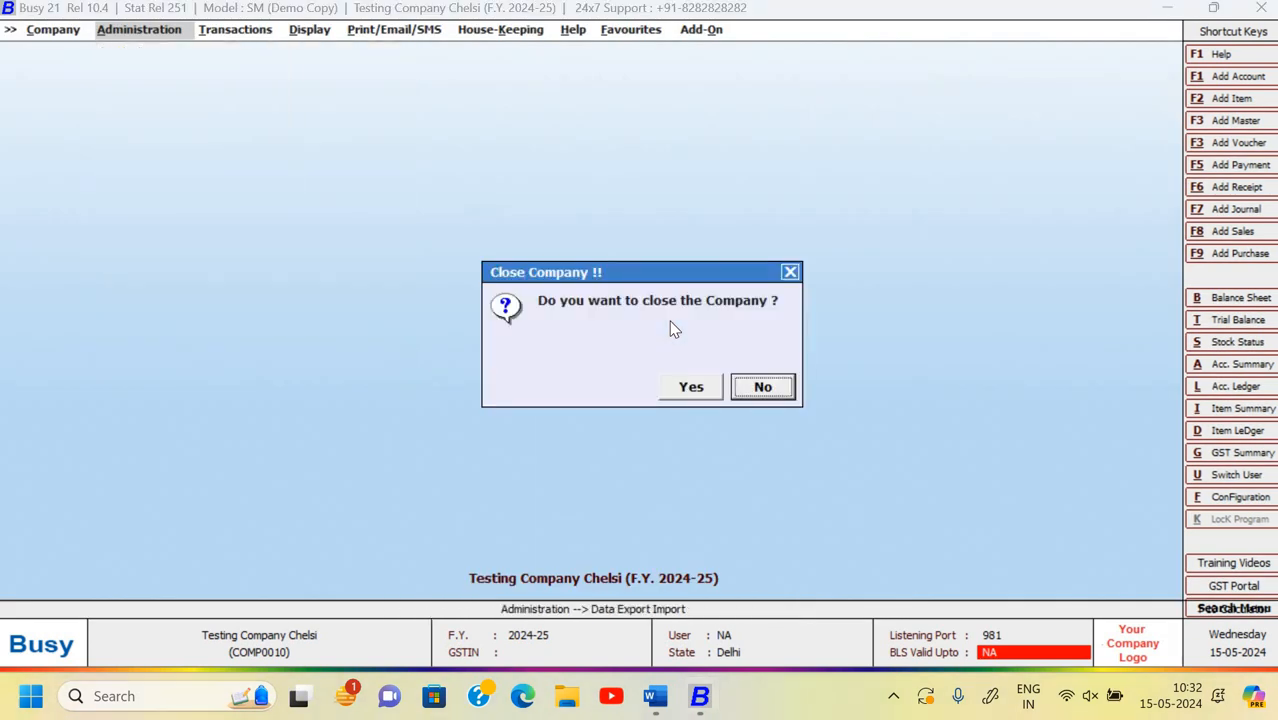
pyautogui.press('Escape')
pyautogui.press('Right')
pyautogui.press('Return')
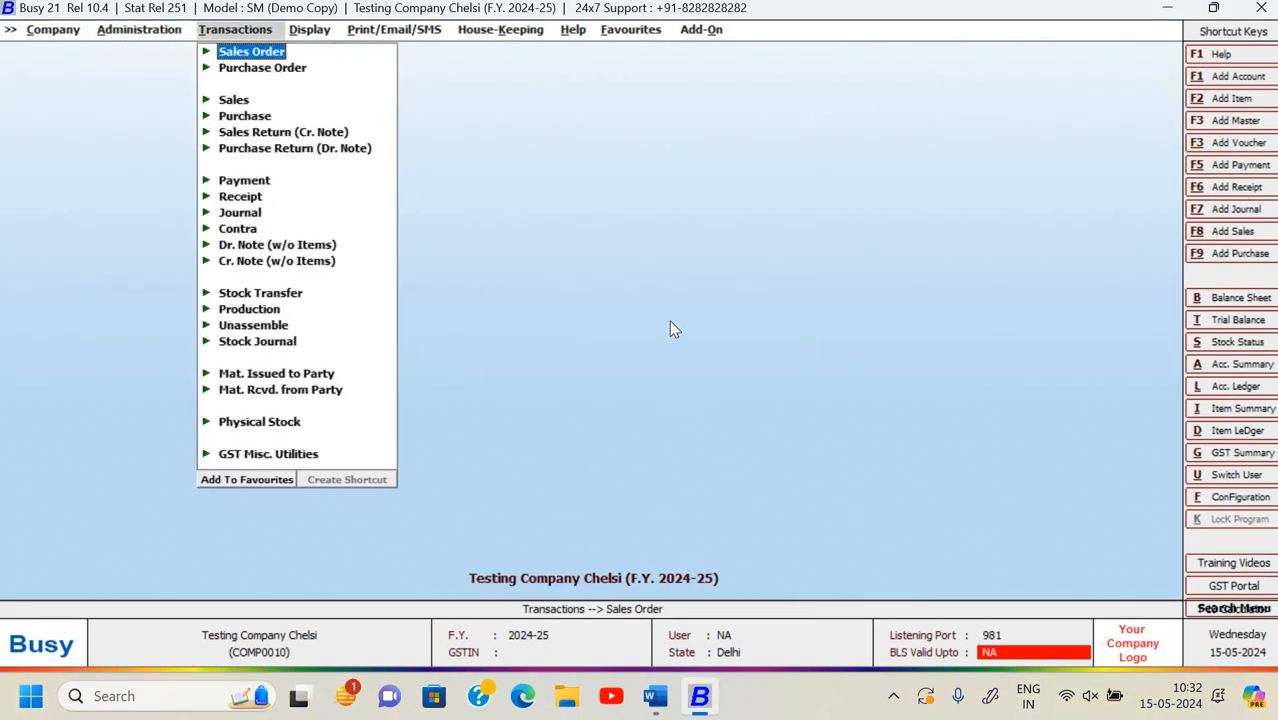
pyautogui.press('Right')
pyautogui.press('Left')
pyautogui.press('Right')
pyautogui.press('Return')
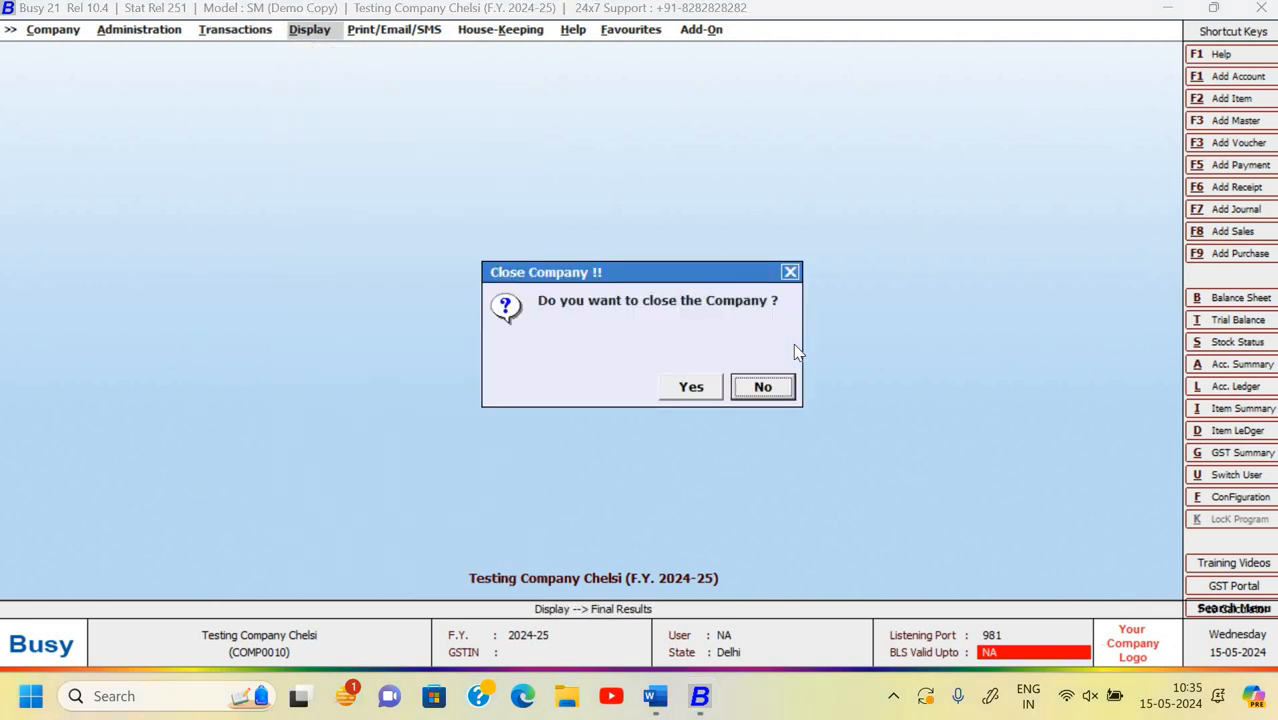
pyautogui.click(762, 387)
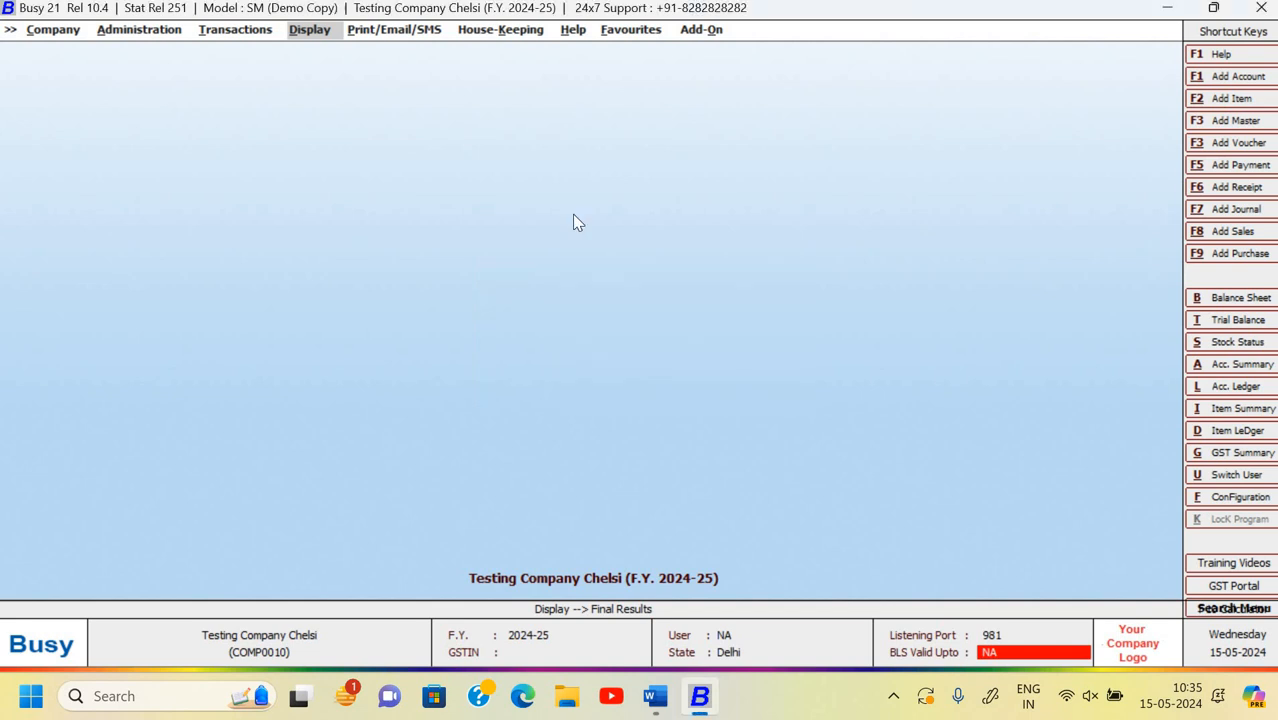
# - Open the Day Book report from Display > Account Books
pyautogui.press('Return')
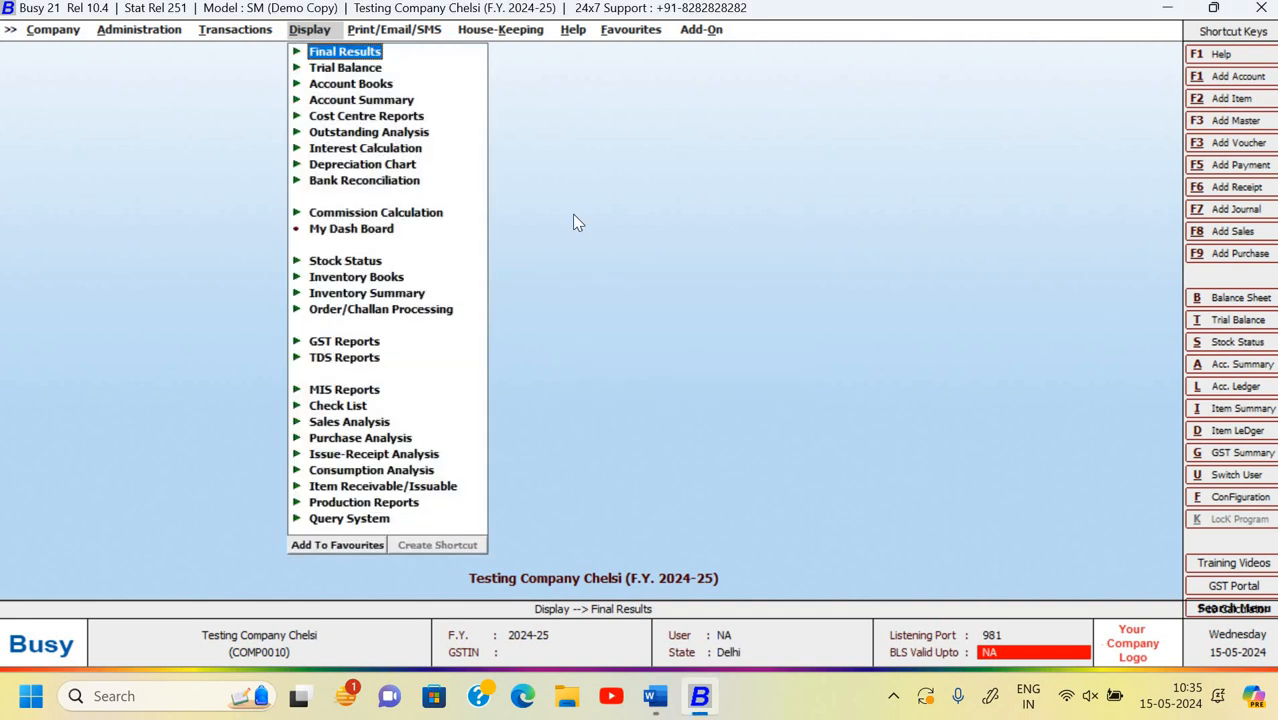
pyautogui.press('Down')
pyautogui.press('Down')
pyautogui.press('Down')
pyautogui.press('Down')
pyautogui.press('Down')
pyautogui.press('Down')
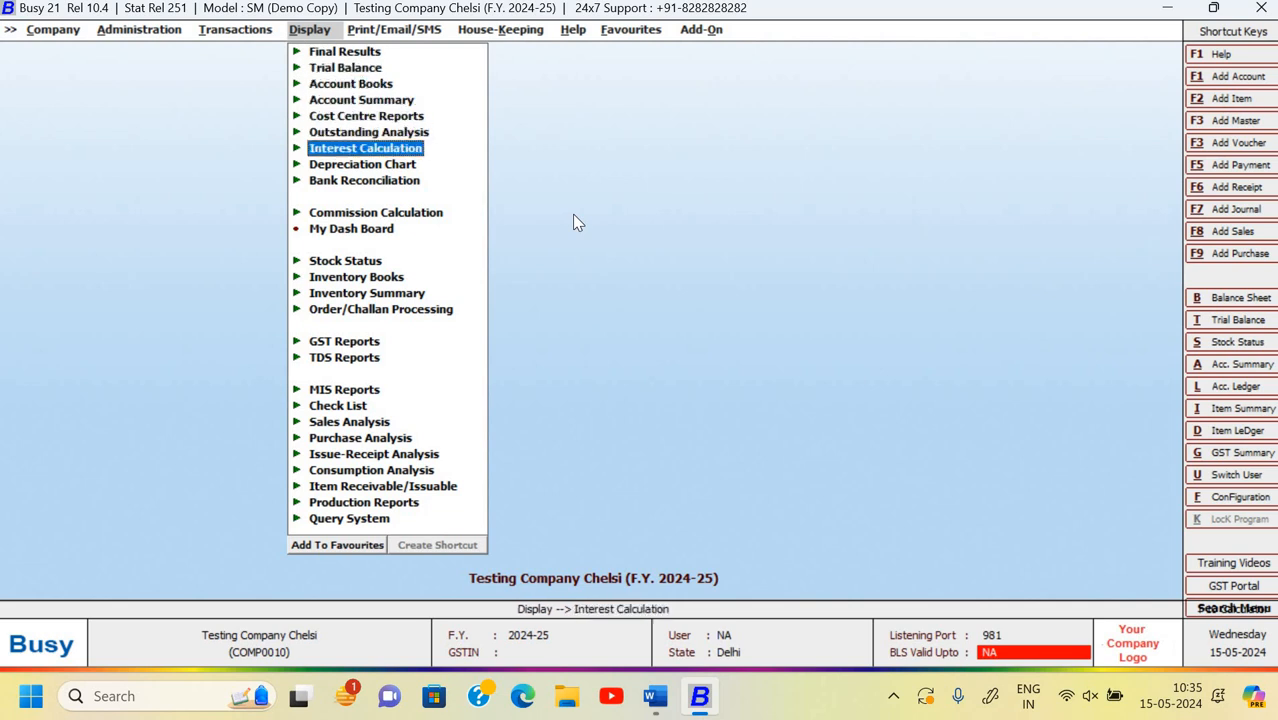
pyautogui.press('Up')
pyautogui.press('Up')
pyautogui.press('Up')
pyautogui.press('Up')
pyautogui.press('Return')
pyautogui.press('Return')
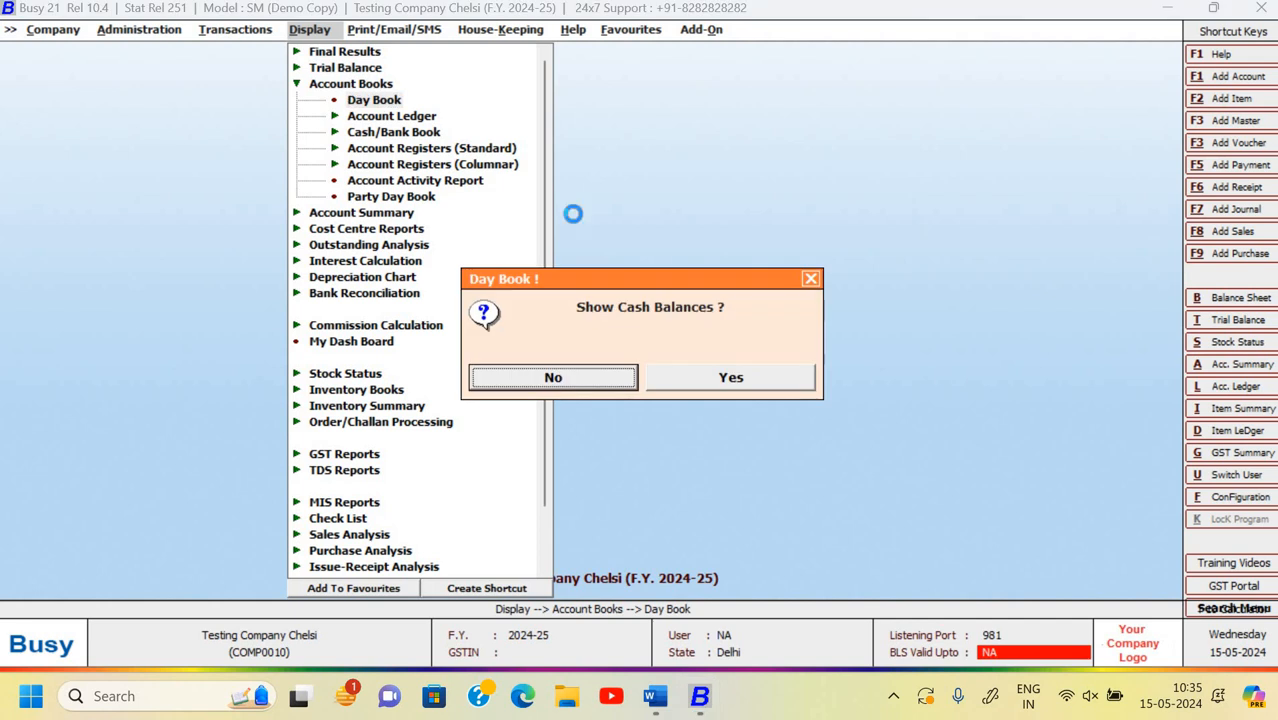
pyautogui.press('Return')
pyautogui.press('Return')
pyautogui.press('Return')
pyautogui.press('Return')
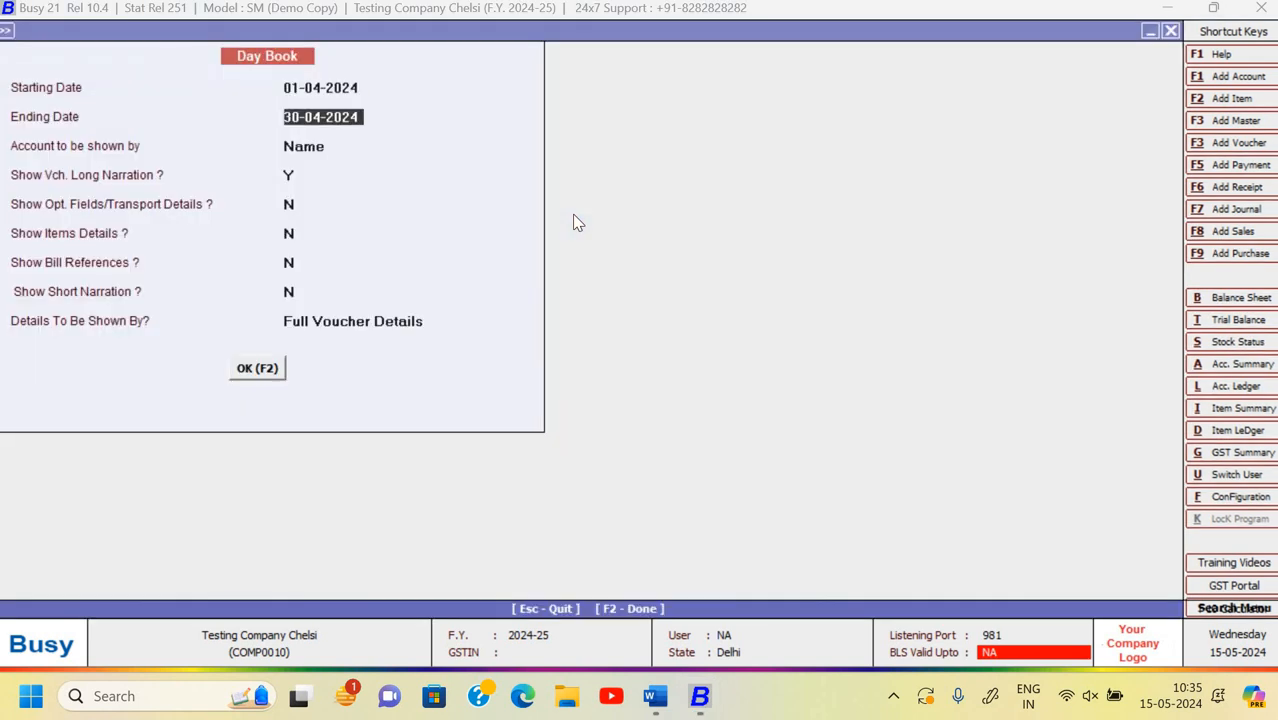
# - Show the Day Book for 01-04-2024 to 30-04-2024 and scroll through the April entries
pyautogui.press('F2')
pyautogui.press('Down')
pyautogui.press('Down')
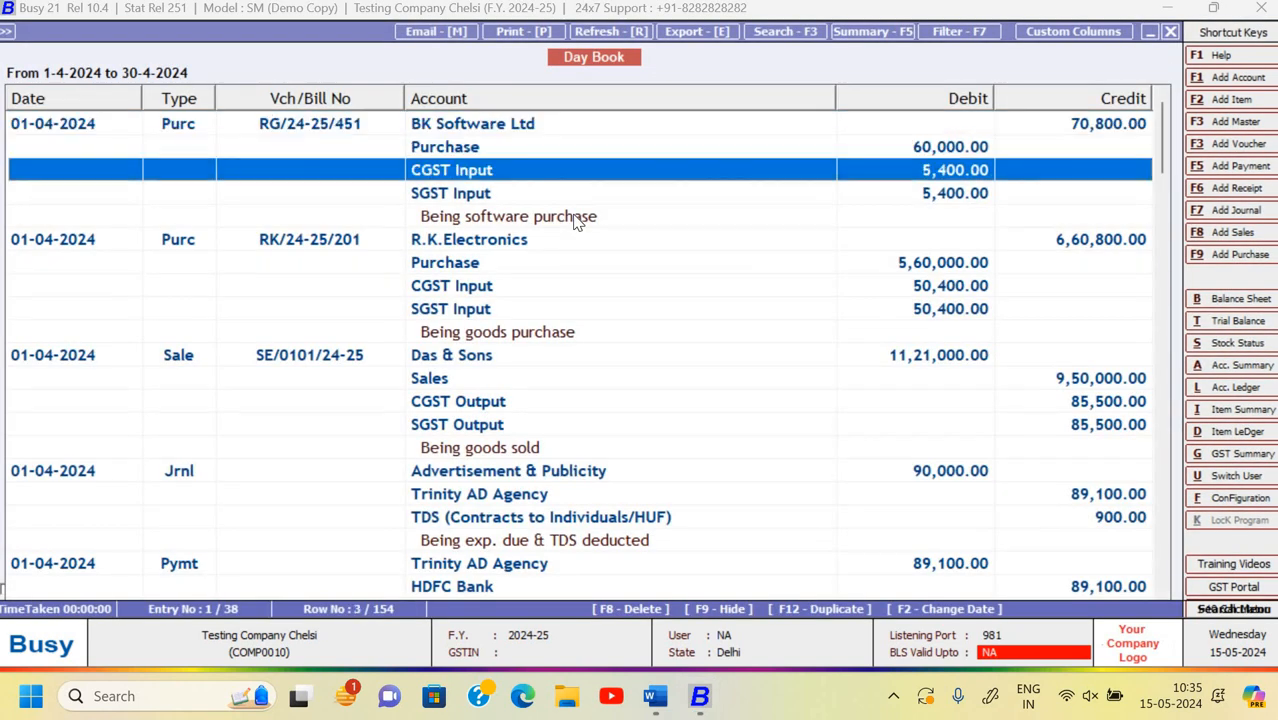
pyautogui.press('Down')
pyautogui.press('Down')
pyautogui.press('Down')
pyautogui.press('Down')
pyautogui.press('Down')
pyautogui.press('Down')
pyautogui.press('Down')
pyautogui.press('Down')
pyautogui.press('Down')
pyautogui.press('Down')
pyautogui.press('Down')
pyautogui.press('Down')
pyautogui.press('Down')
pyautogui.press('Down')
pyautogui.press('Down')
pyautogui.press('Down')
pyautogui.press('Down')
pyautogui.press('Down')
pyautogui.press('Down')
pyautogui.press('Down')
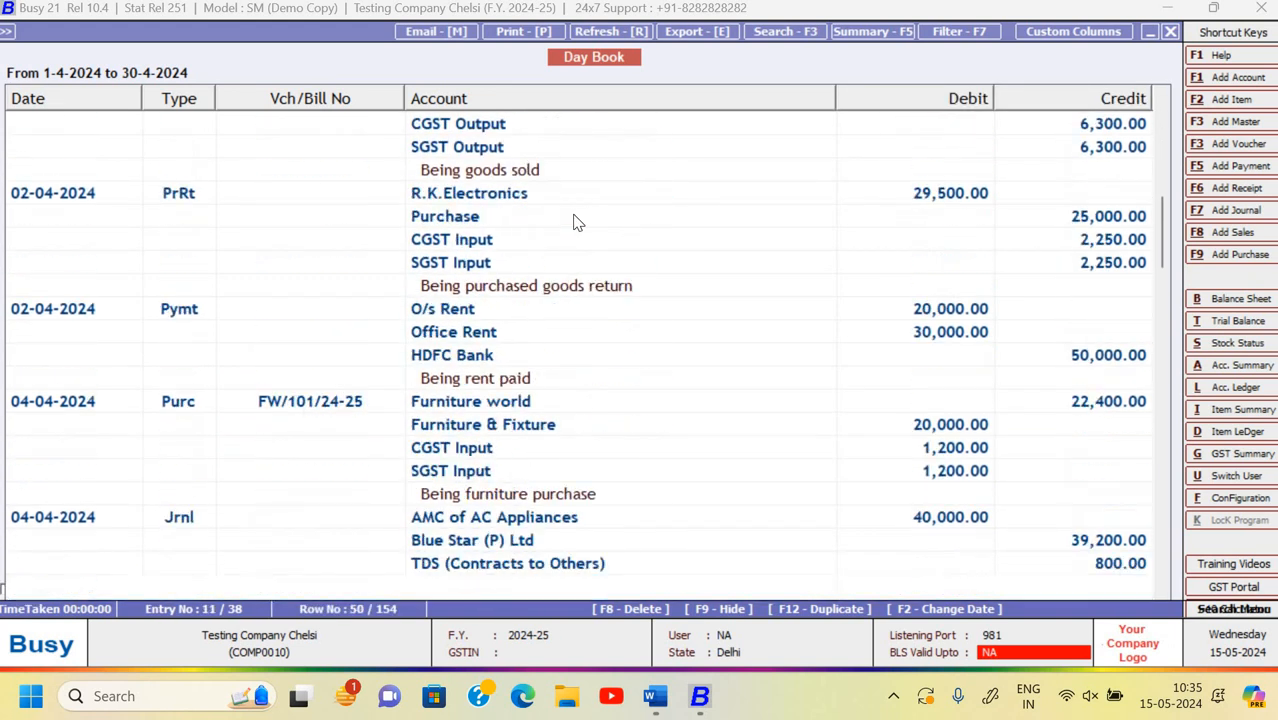
pyautogui.press('Down')
pyautogui.press('Down')
pyautogui.press('Down')
pyautogui.press('Down')
pyautogui.press('Down')
pyautogui.press('Down')
pyautogui.press('Down')
pyautogui.press('Down')
pyautogui.press('Down')
pyautogui.press('Down')
pyautogui.press('Down')
pyautogui.press('Down')
pyautogui.press('Down')
pyautogui.press('Down')
pyautogui.press('Down')
pyautogui.press('Down')
pyautogui.press('Down')
pyautogui.press('Down')
pyautogui.press('Down')
pyautogui.press('Down')
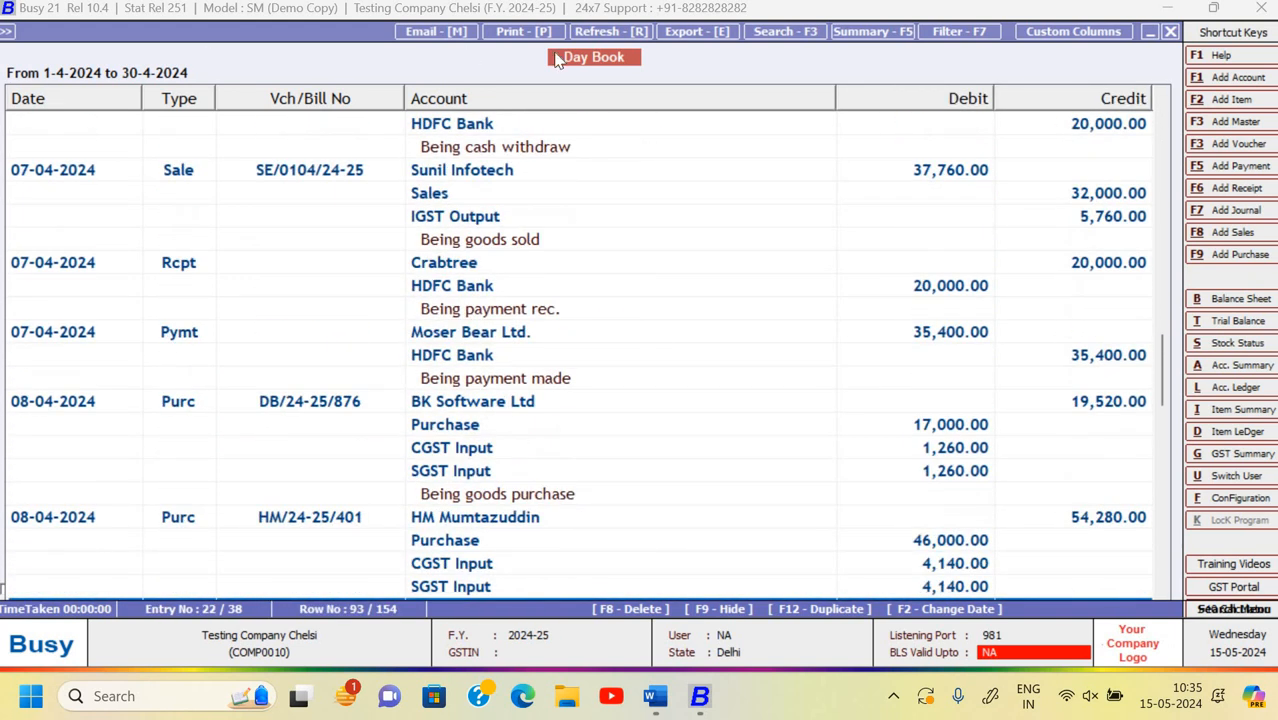
# - Exit the Day Book, keep the company open, and switch to the Word assignment
pyautogui.press('Escape')
pyautogui.press('Escape')
pyautogui.press('Escape')
pyautogui.press('Escape')
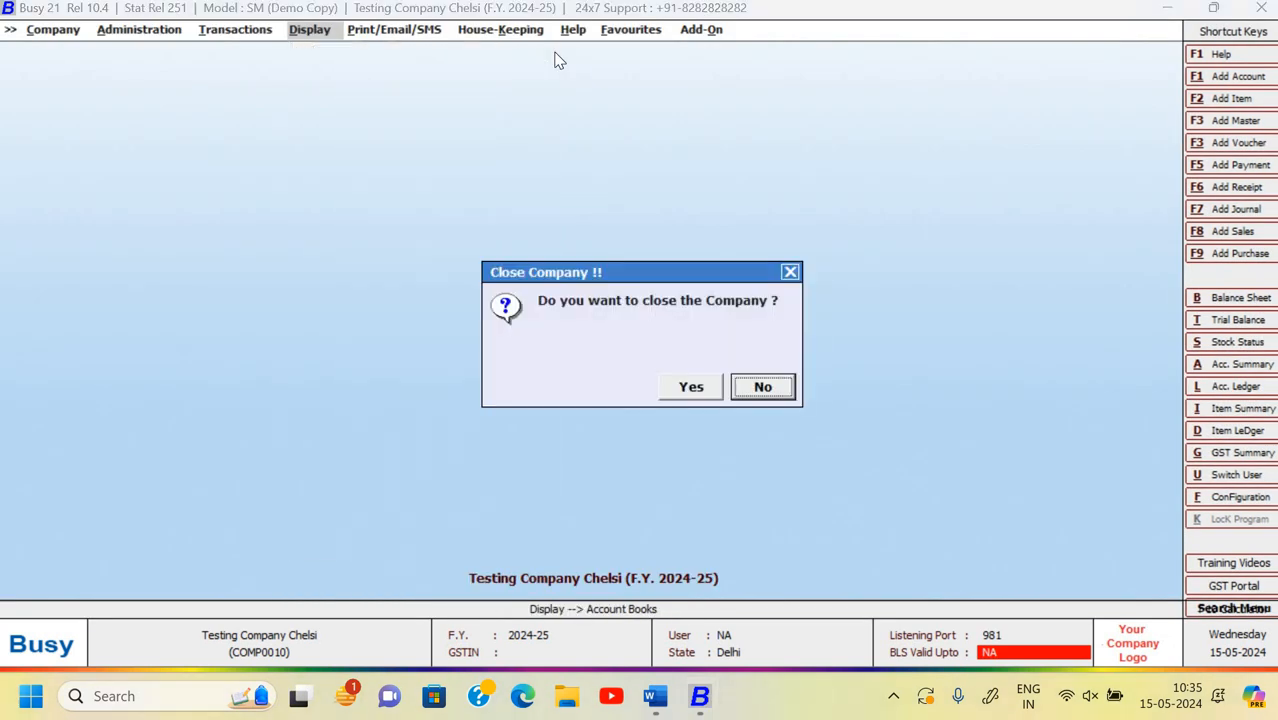
pyautogui.press('Escape')
pyautogui.hotkey('alt', 'Tab')
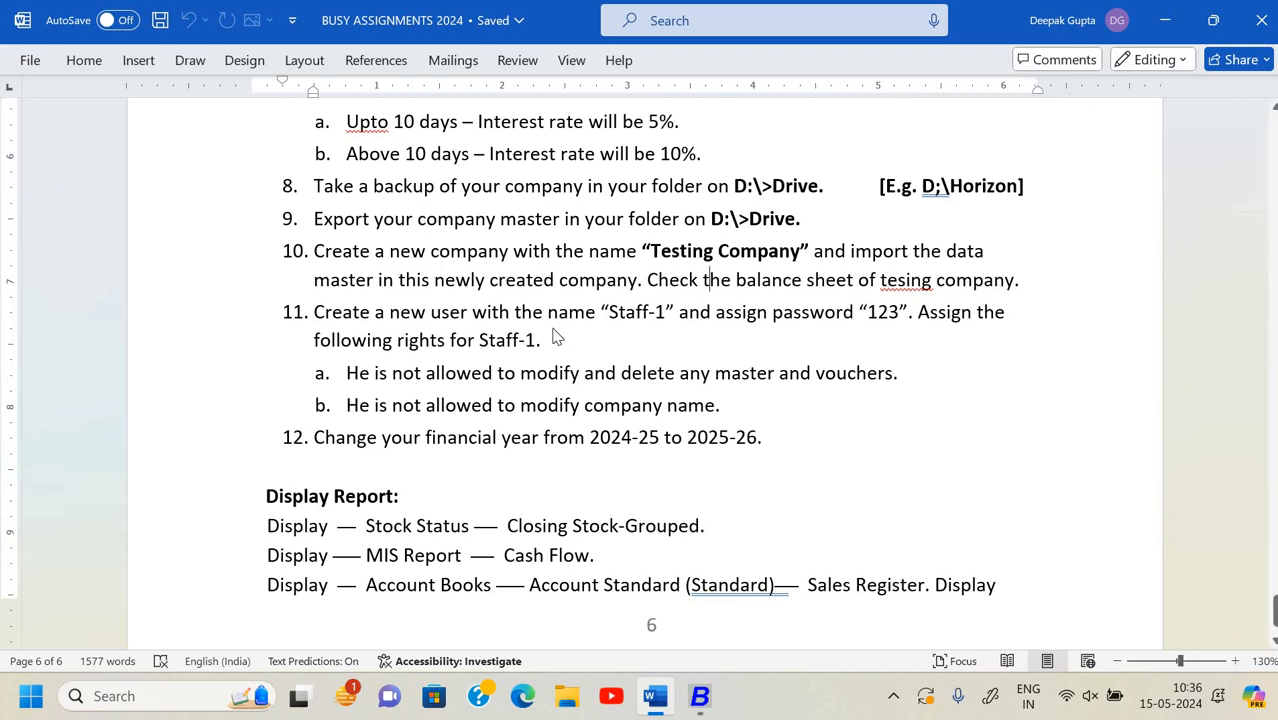
# - After reading task 11 on Staff-1 rights, return to the Busy 21 main screen
pyautogui.hotkey('alt', 'Tab')
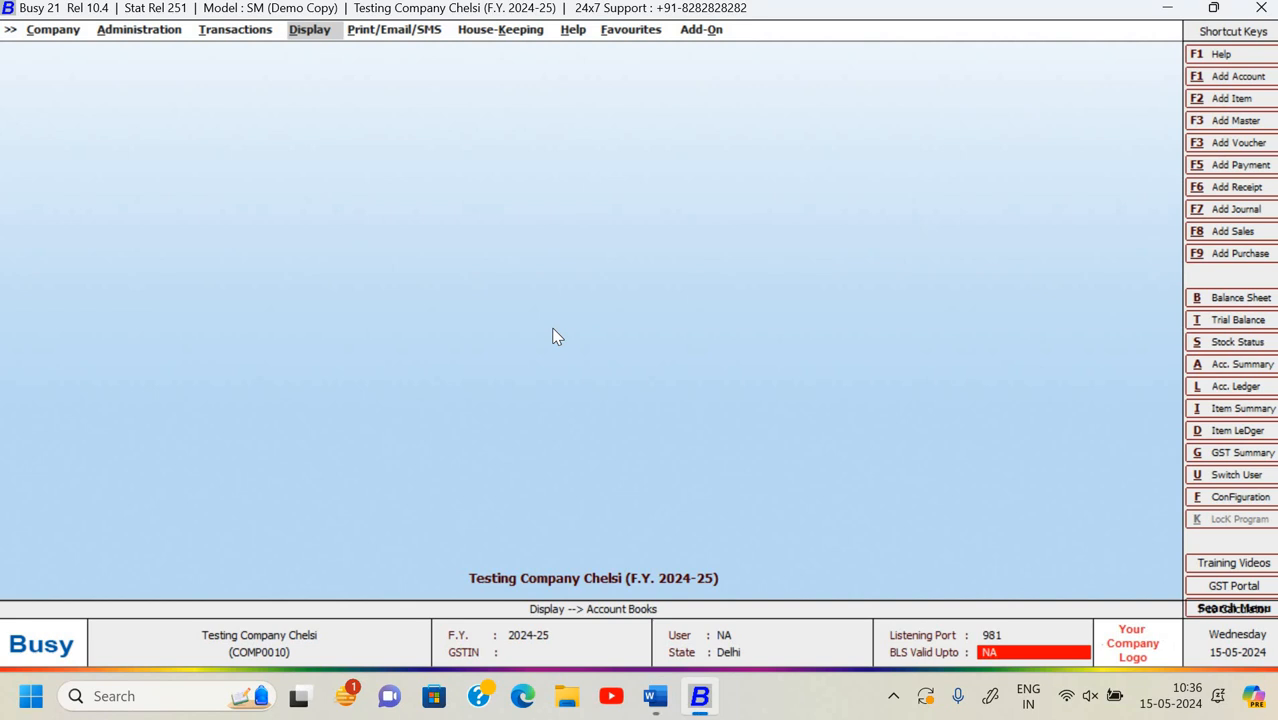
# - Close Testing Company Chelsi and open the Signotech System company
pyautogui.press('Right')
pyautogui.press('Right')
pyautogui.press('Left')
pyautogui.press('Left')
pyautogui.press('Left')
pyautogui.press('Left')
pyautogui.press('Left')
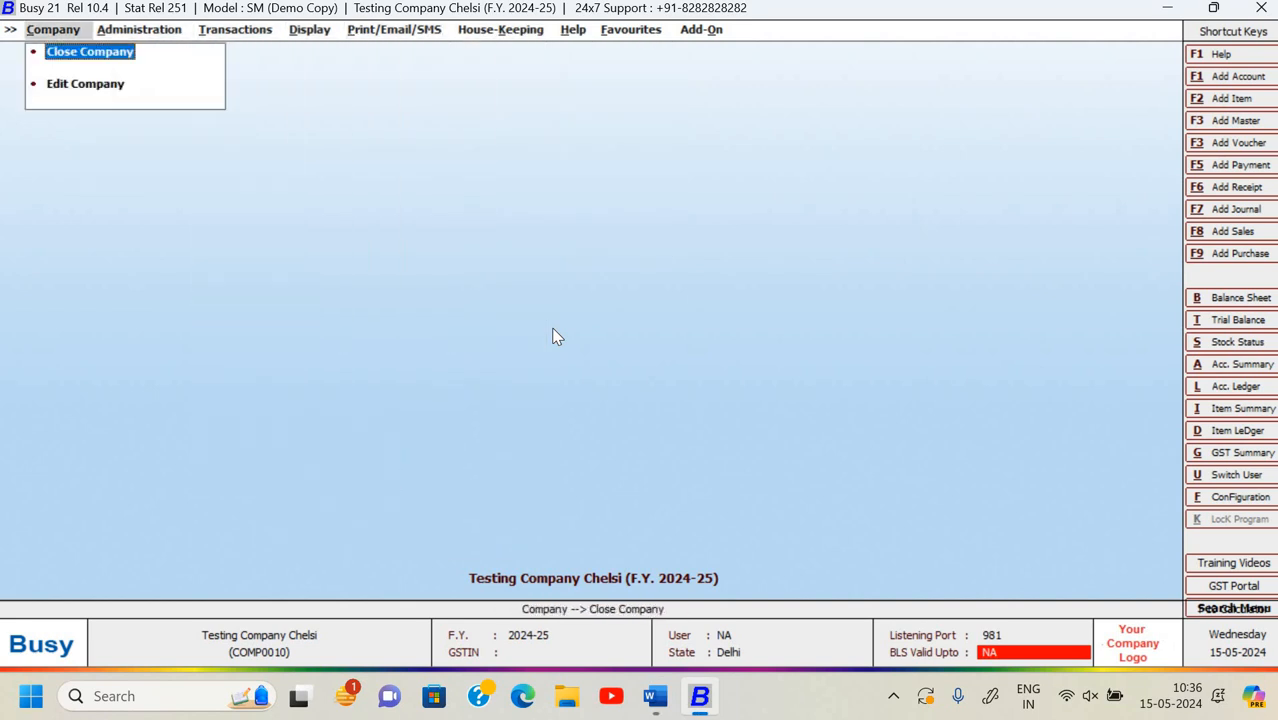
pyautogui.press('Down')
pyautogui.press('Up')
pyautogui.press('Return')
pyautogui.press('Down')
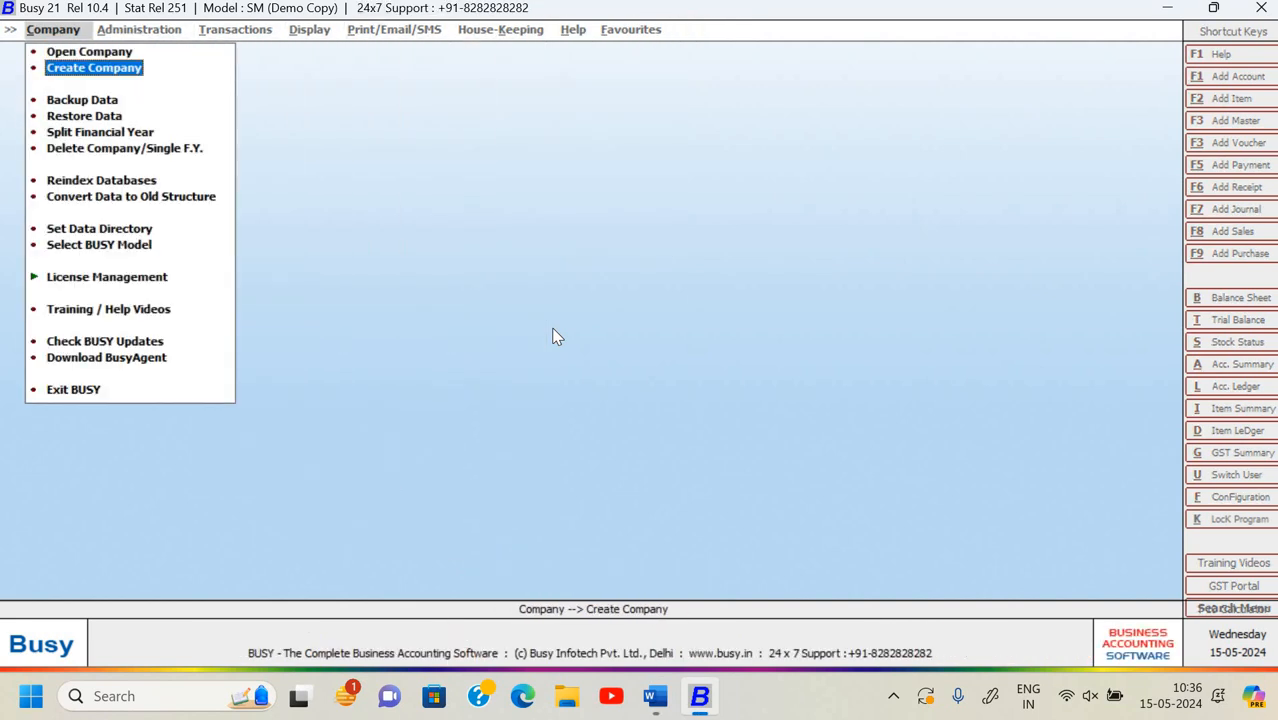
pyautogui.press('Down')
pyautogui.press('Up')
pyautogui.press('Up')
pyautogui.press('Return')
pyautogui.press('Down')
pyautogui.press('Down')
pyautogui.press('Down')
pyautogui.press('Down')
pyautogui.press('Down')
pyautogui.press('Down')
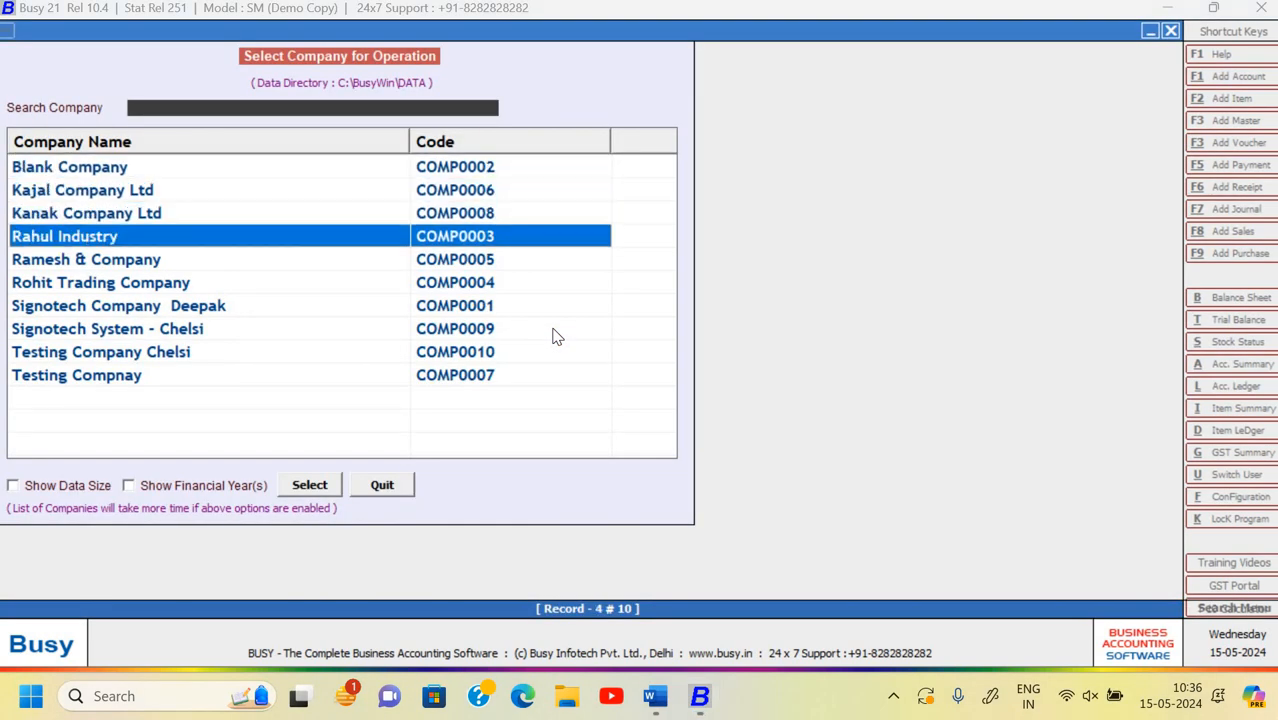
pyautogui.press('Down')
pyautogui.press('Return')
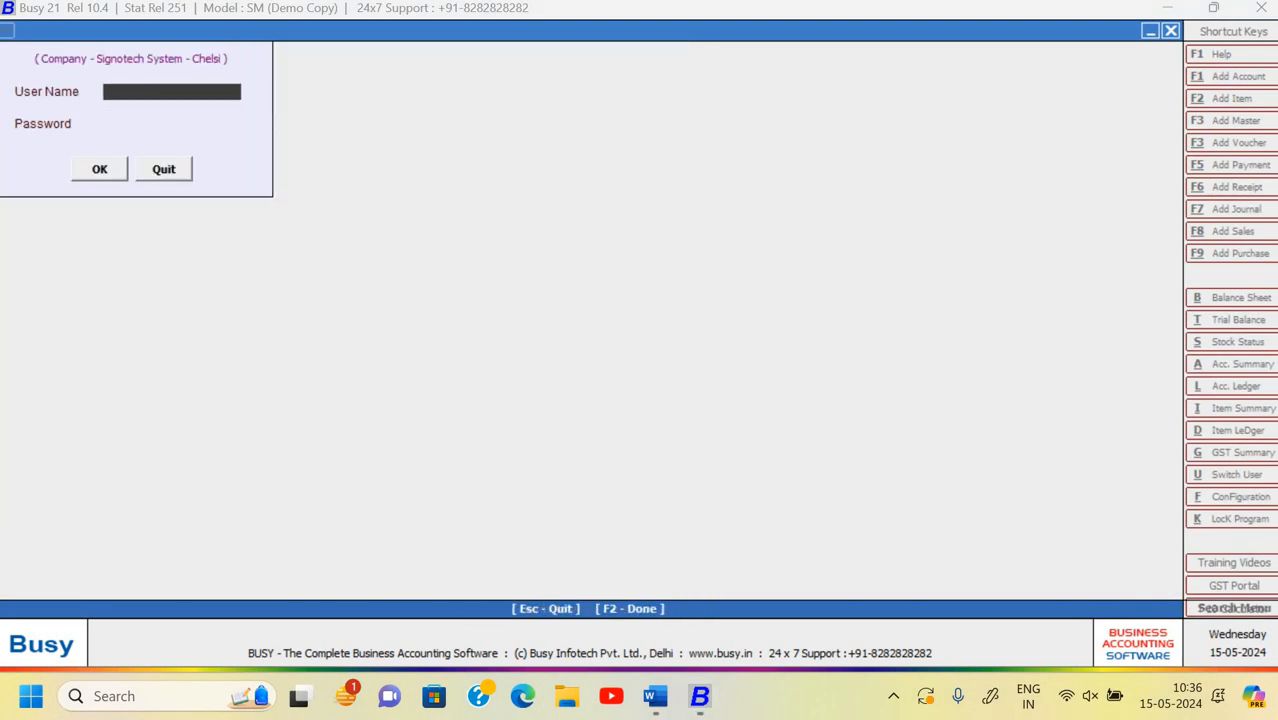
# - Log into Signotech System with the user name and password
pyautogui.write('chelsi')
pyautogui.press('Return')
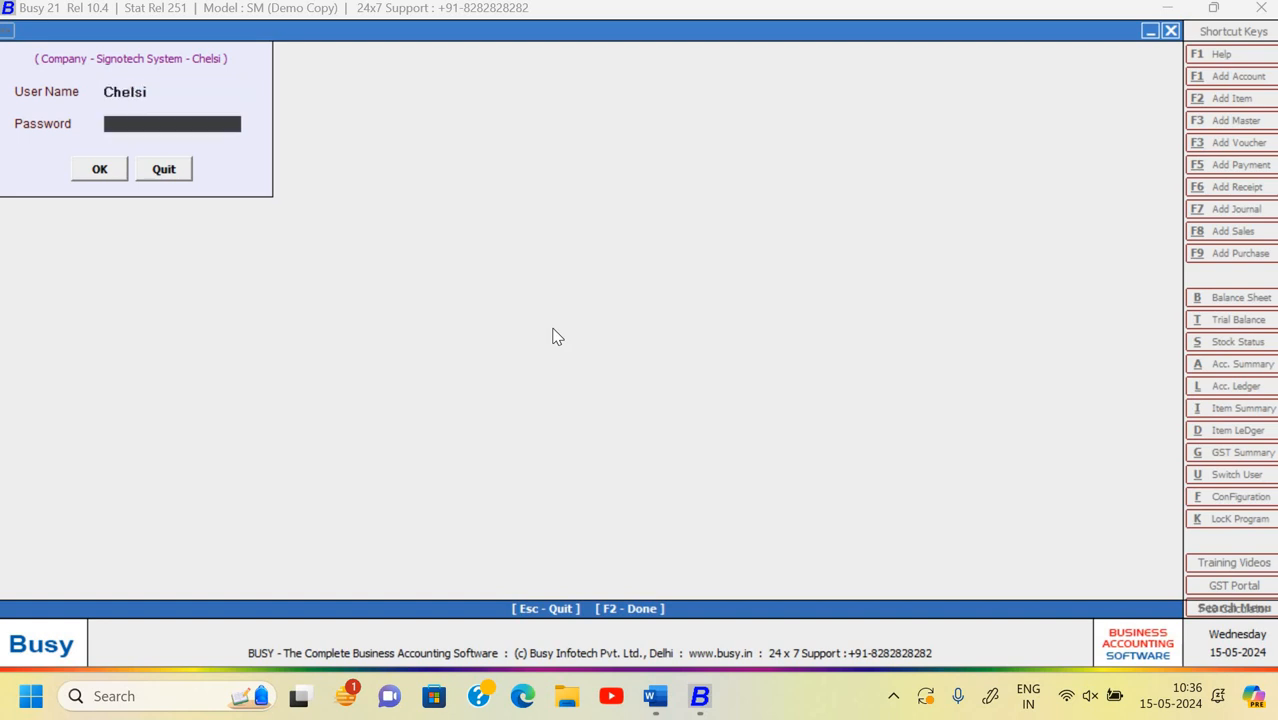
pyautogui.press('Return')
pyautogui.press('Return')
pyautogui.write('*******')
pyautogui.press('Return')
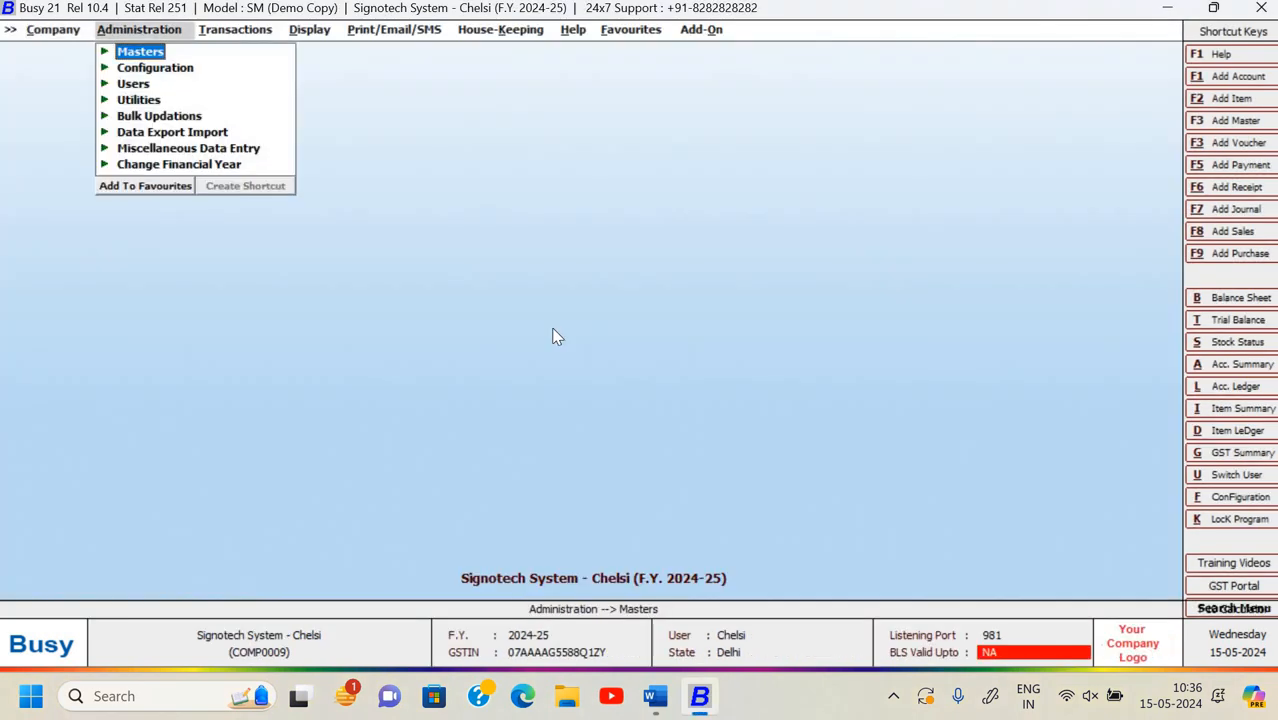
# - Check the existing user list, then open the Add New User form
pyautogui.press('Down')
pyautogui.press('Down')
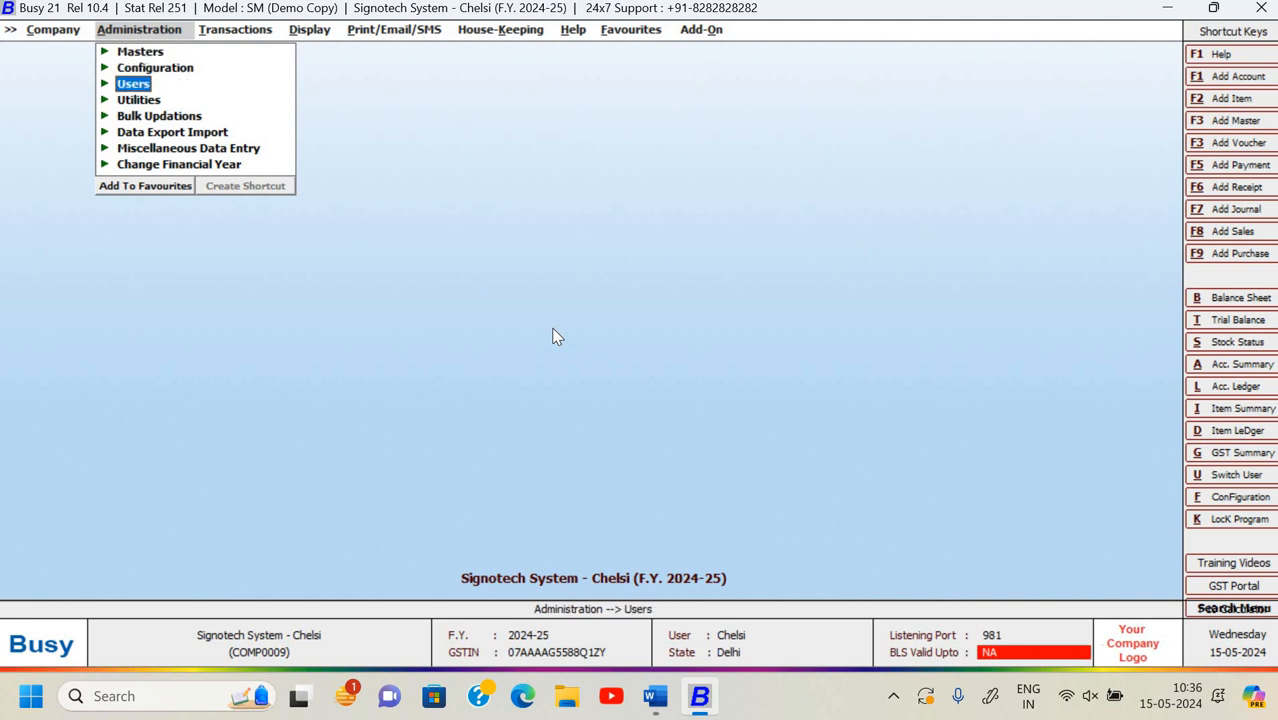
pyautogui.press('Return')
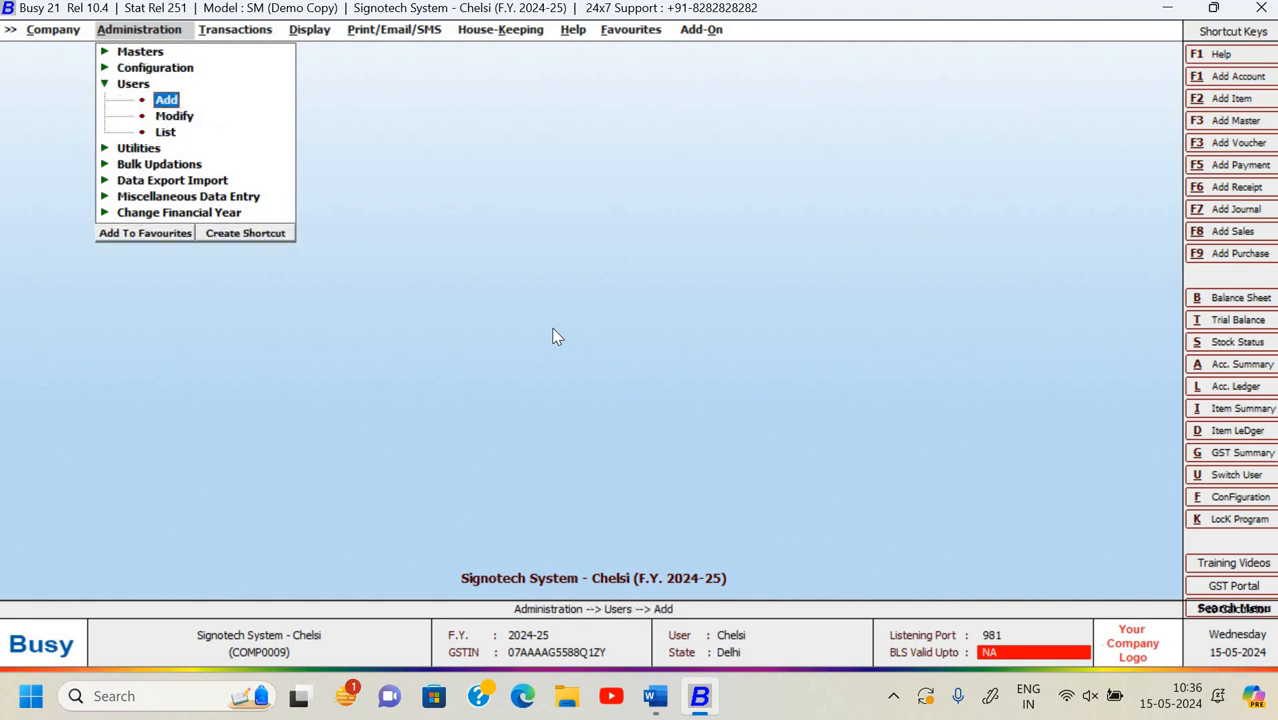
pyautogui.press('Down')
pyautogui.press('Return')
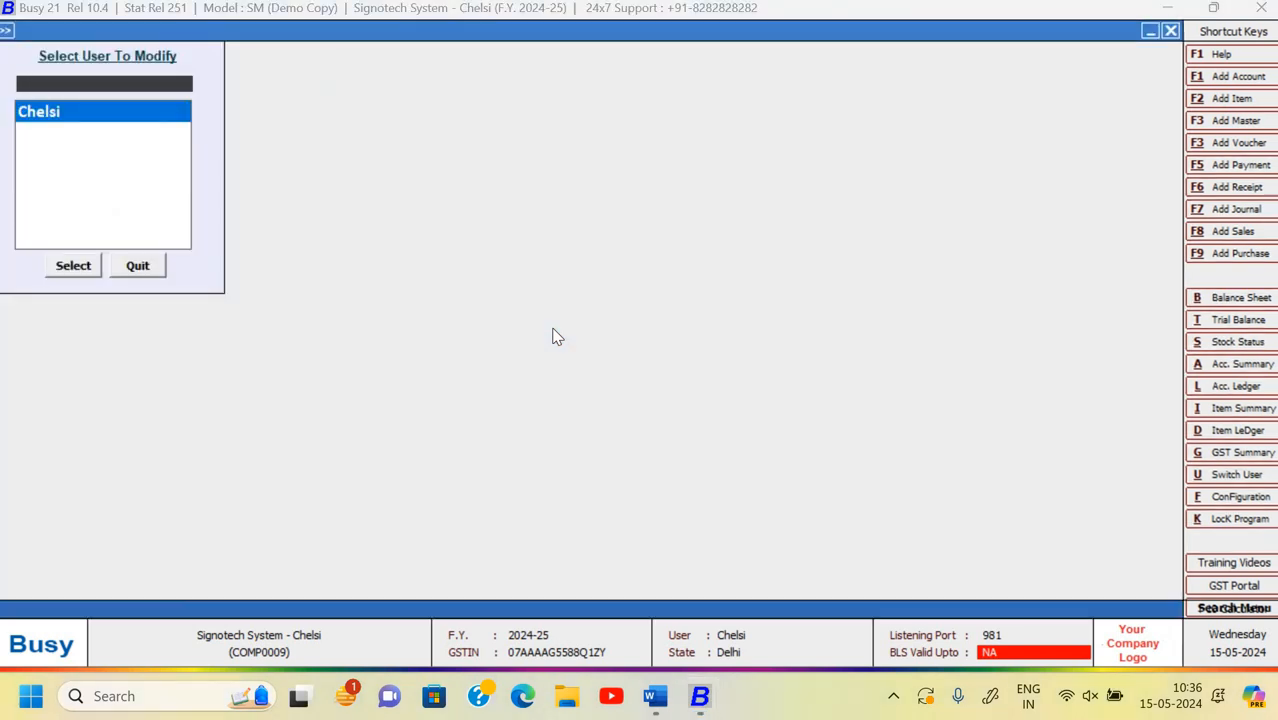
pyautogui.press('Escape')
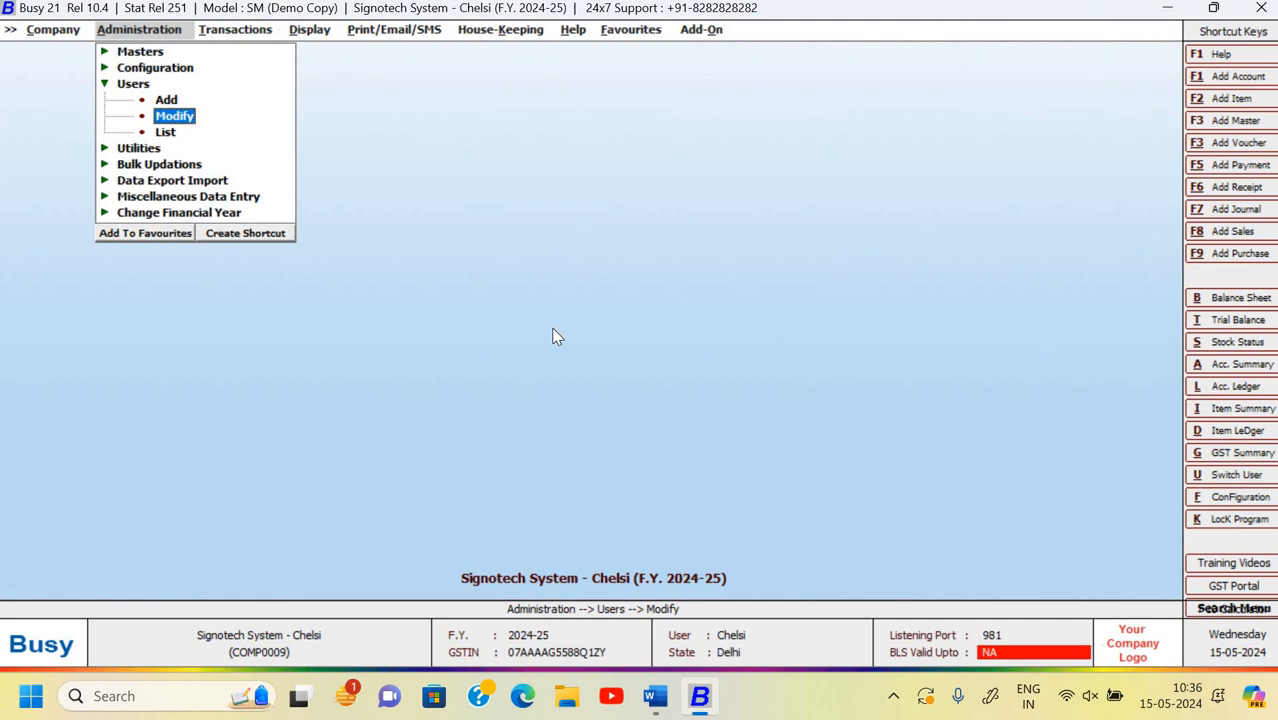
pyautogui.press('Up')
pyautogui.press('Return')
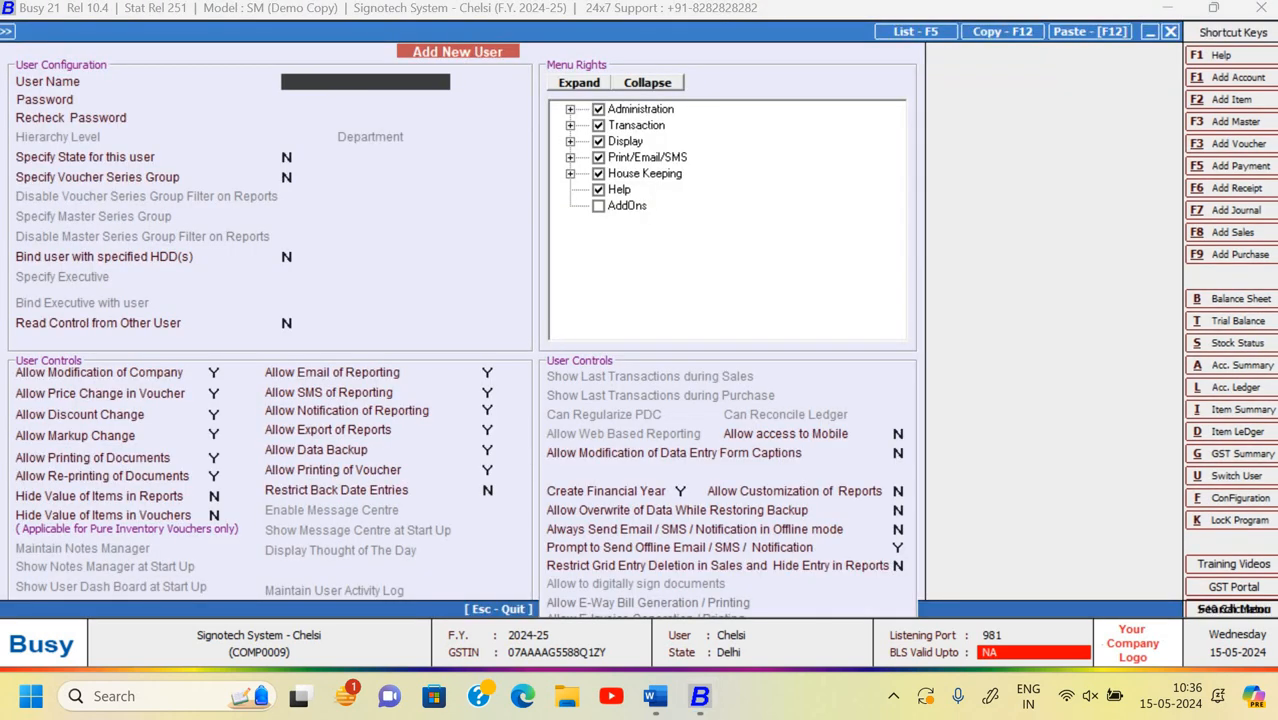
# - Enter user name Staff1, then type and recheck the account password
pyautogui.press('BackSpace')
pyautogui.hotkey('alt', 'Tab')
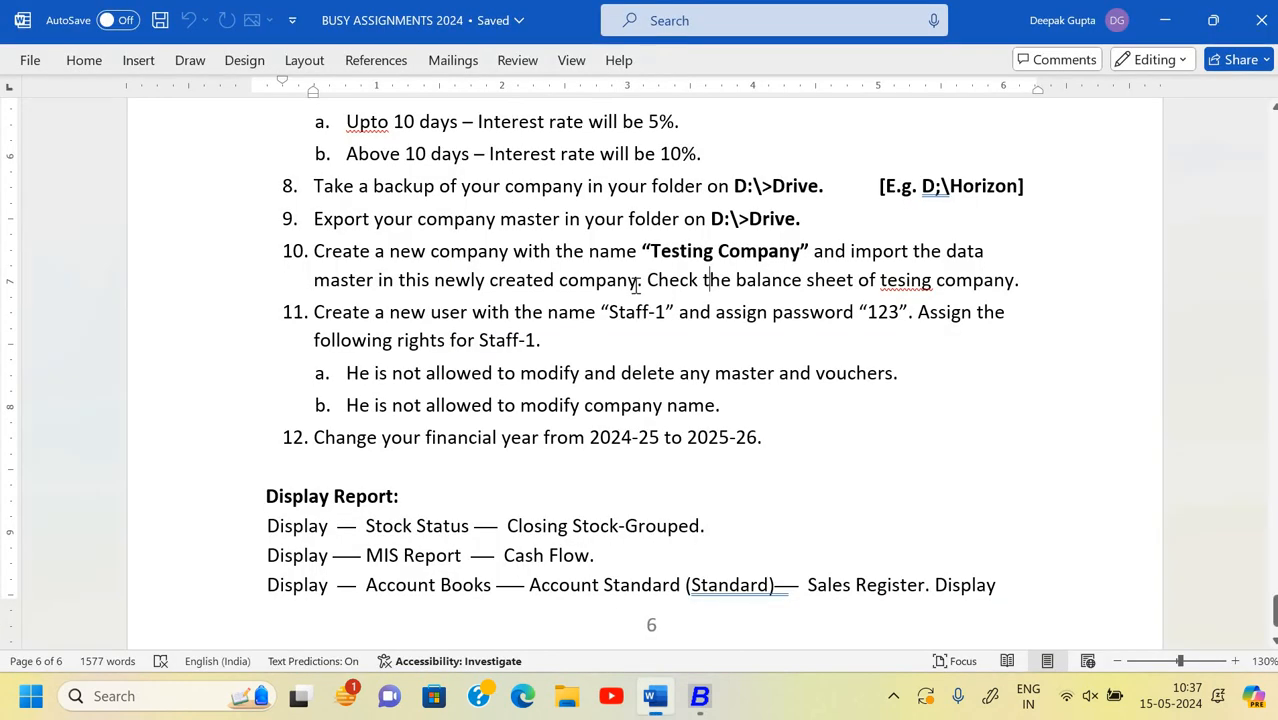
pyautogui.hotkey('alt', 'Tab')
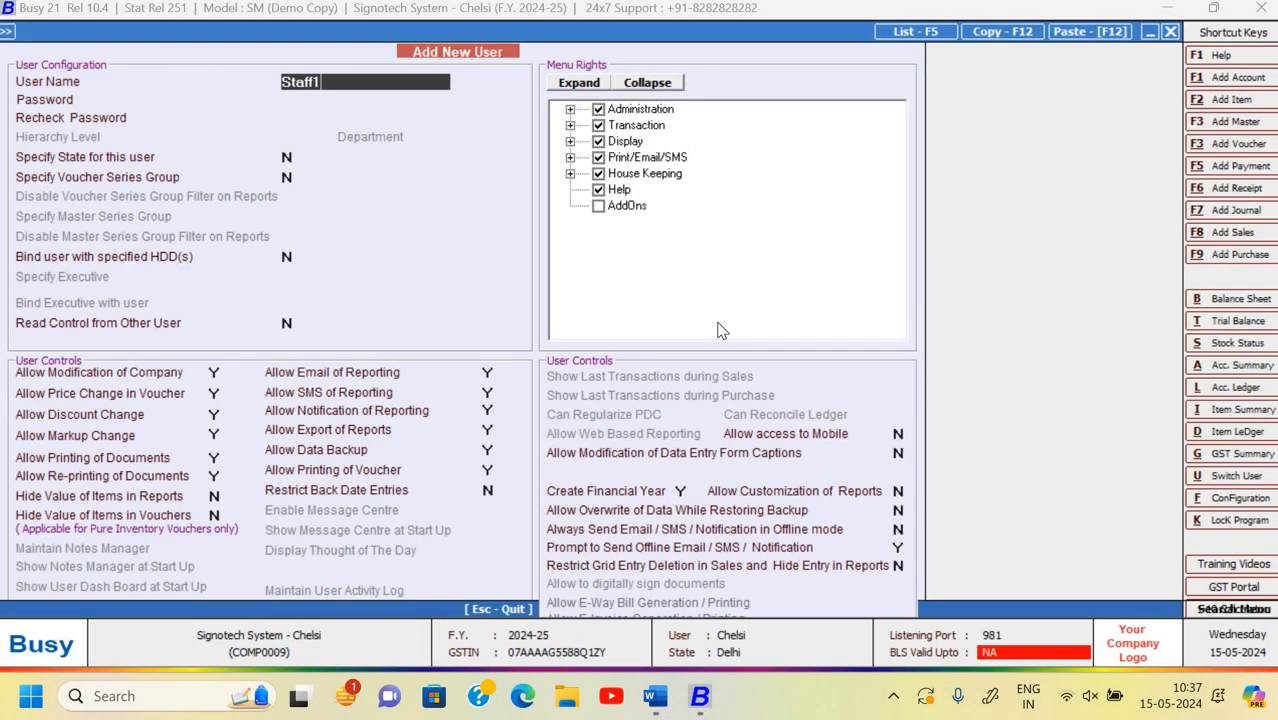
pyautogui.press('Return')
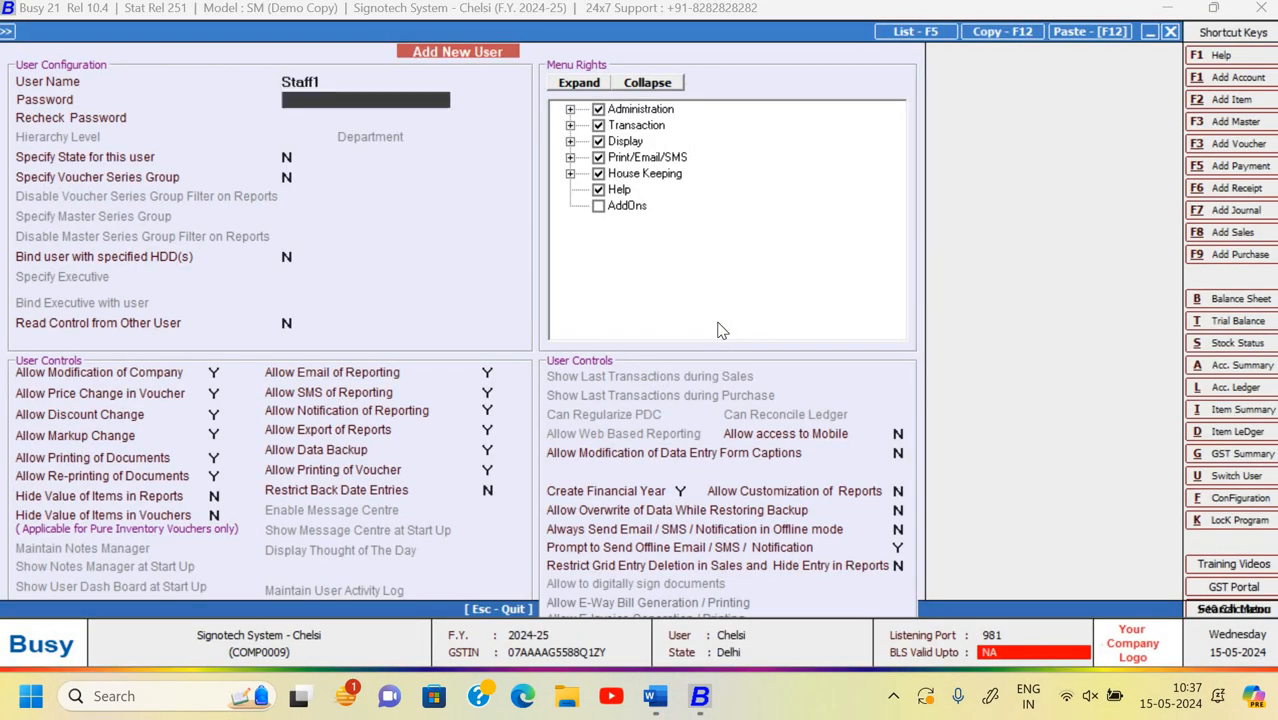
pyautogui.press('Return')
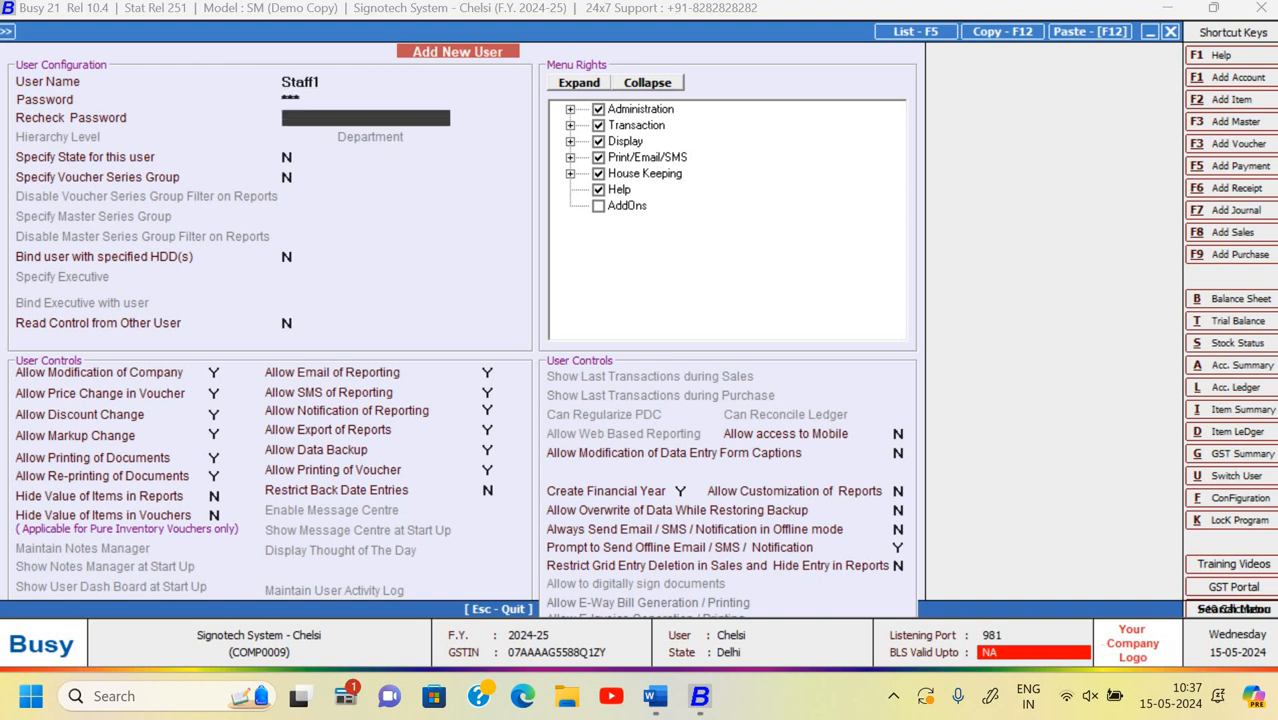
pyautogui.press('Return')
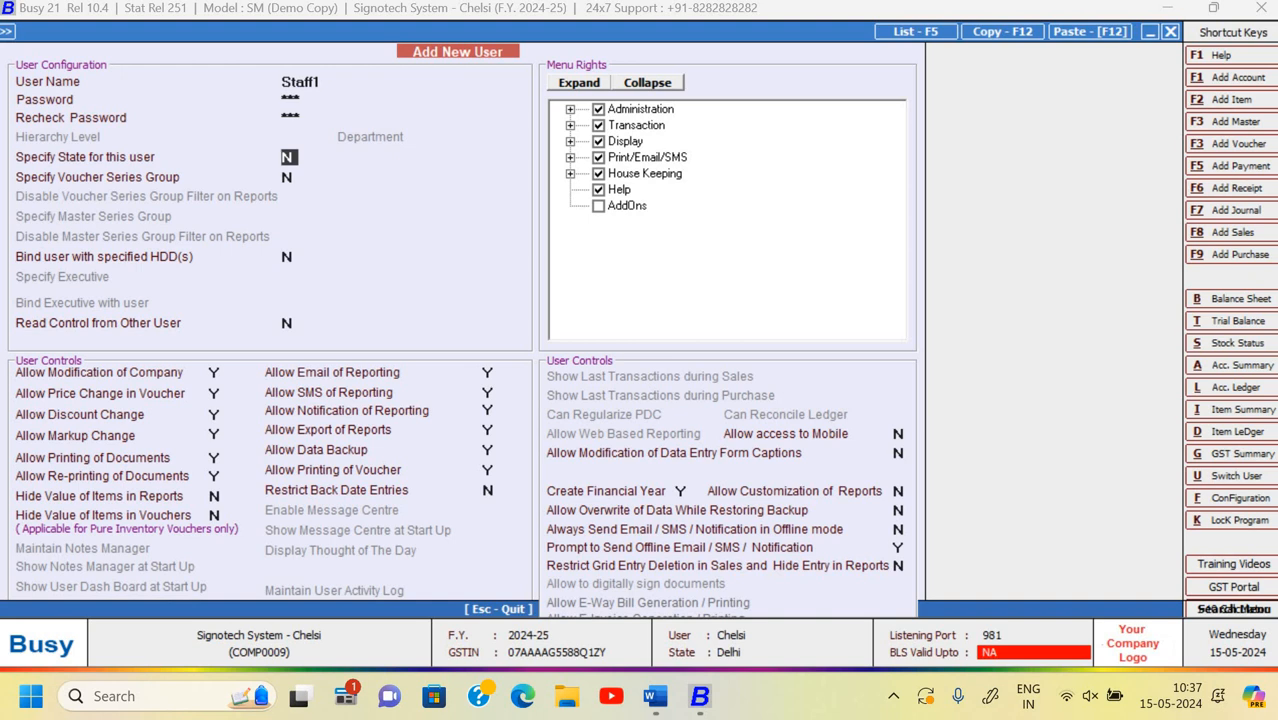
pyautogui.press('Return')
# - Set Allow Modification of Company to N; price, discount and printing changes stay allowed
pyautogui.press('Return')
pyautogui.press('Return')
pyautogui.press('Return')
pyautogui.write('N')
pyautogui.press('Return')
pyautogui.click(217, 414)
pyautogui.press('Return')
pyautogui.press('Return')
pyautogui.press('Return')
pyautogui.press('Return')
pyautogui.press('Return')
pyautogui.press('Up')
pyautogui.press('Up')
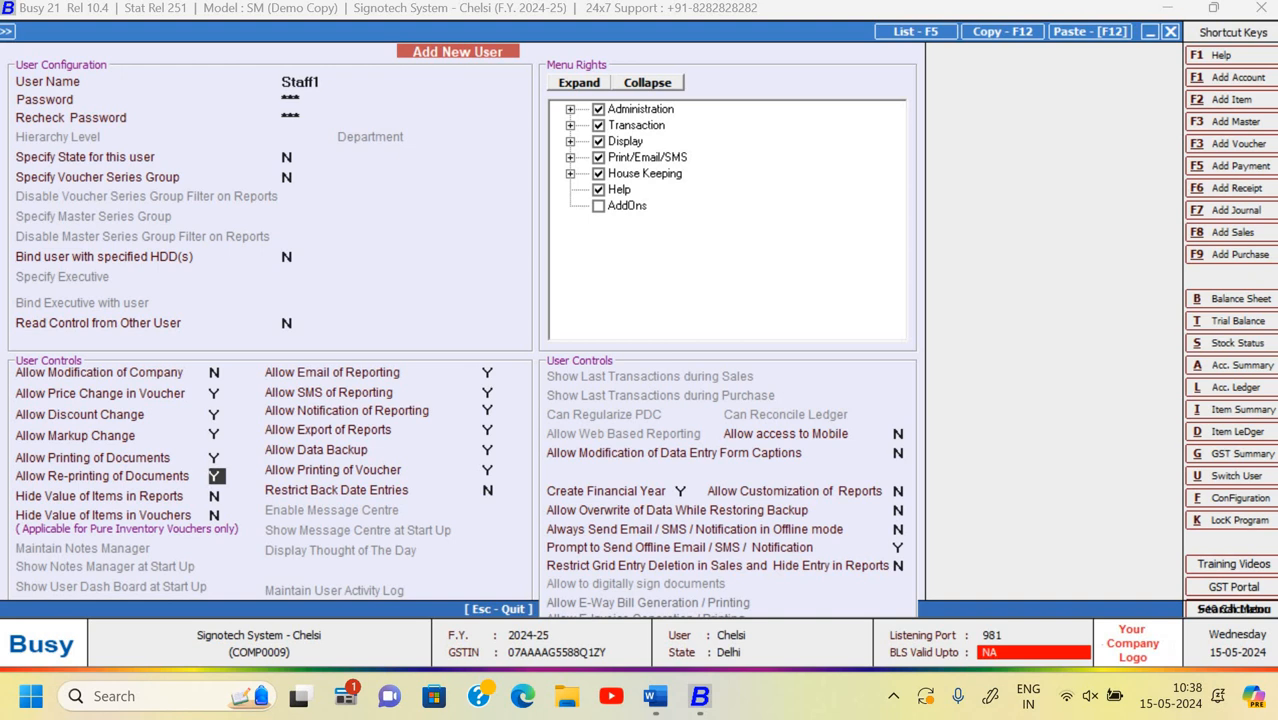
pyautogui.press('Return')
pyautogui.press('Return')
pyautogui.press('Return')
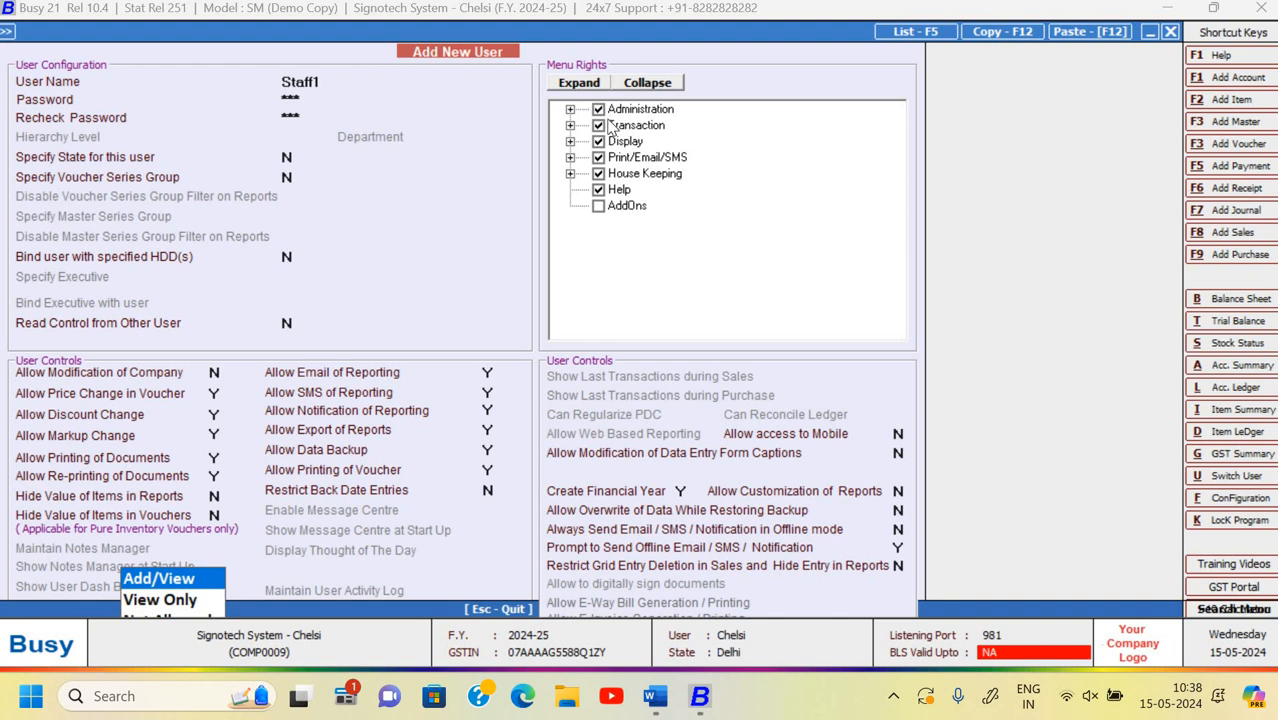
# - Remove the Modify, List and Delete rights on the Account master
pyautogui.click(570, 110)
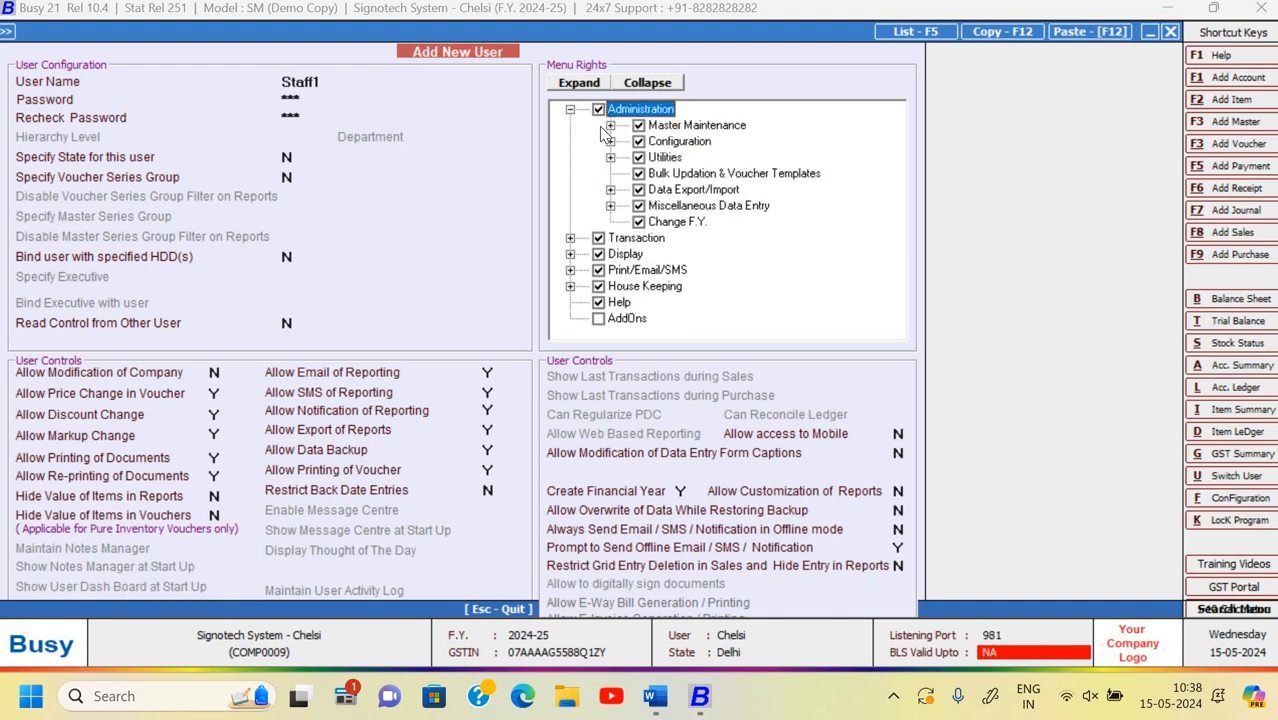
pyautogui.click(610, 126)
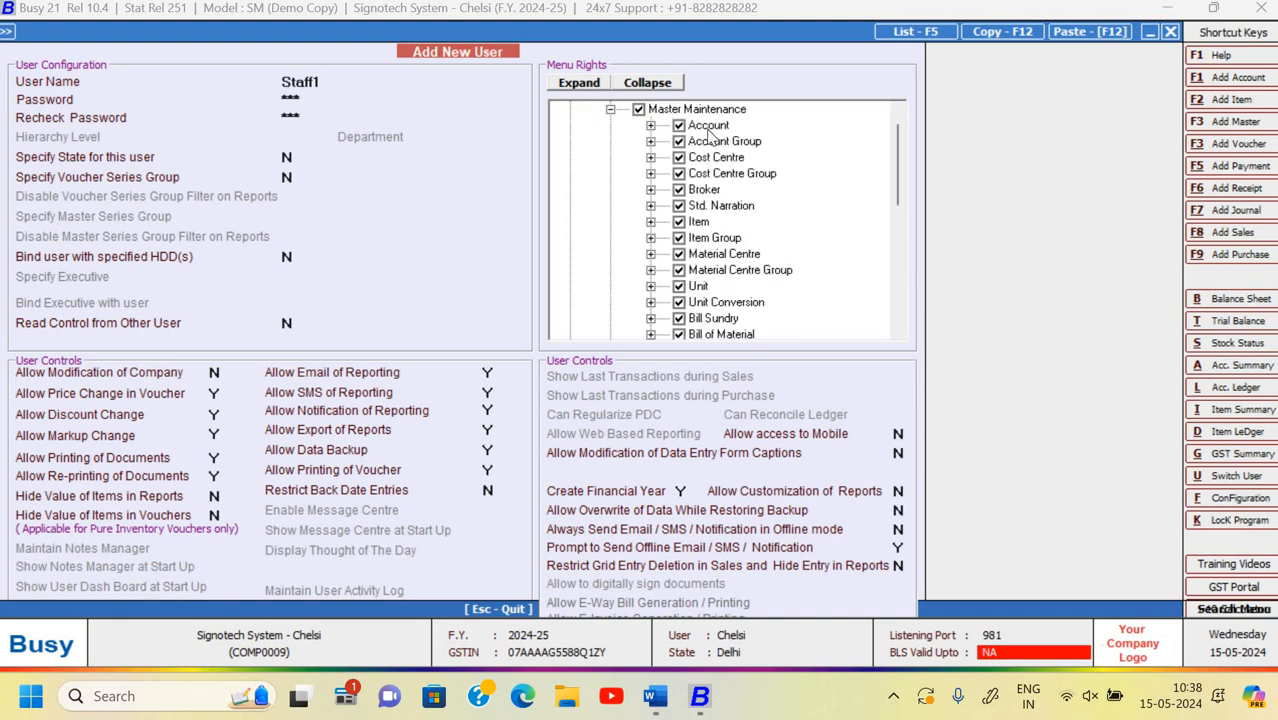
pyautogui.click(650, 126)
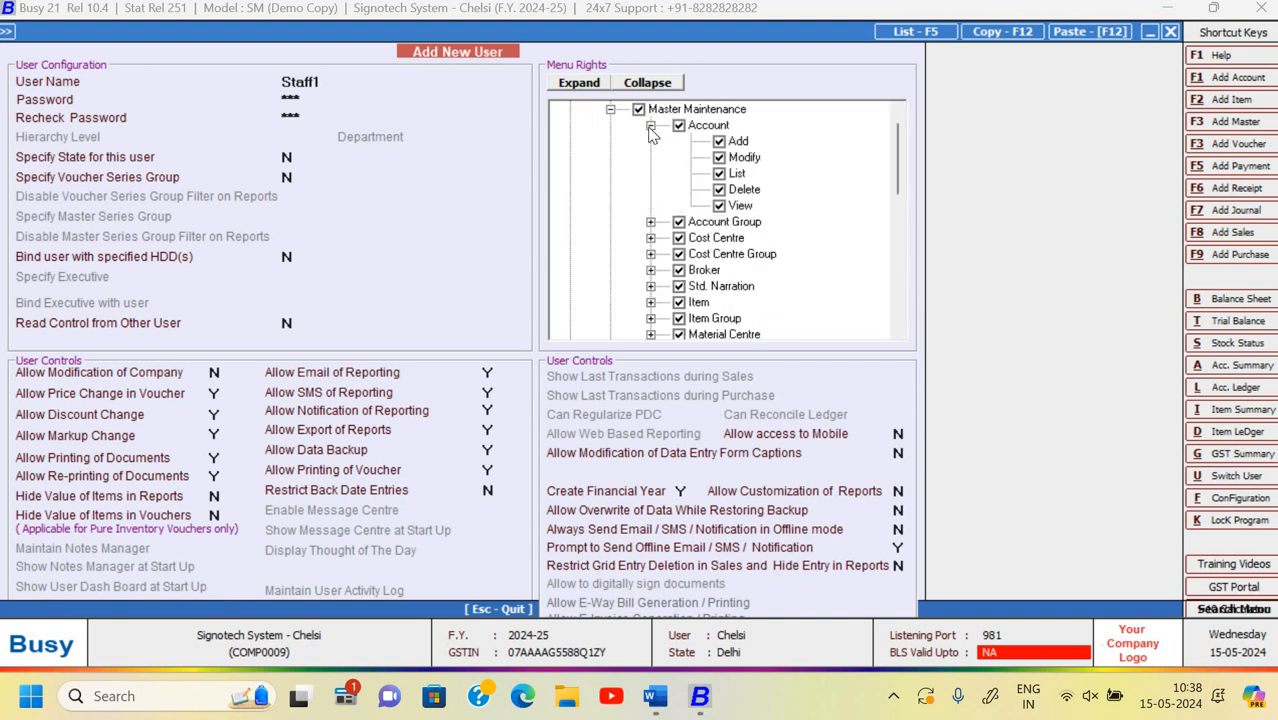
pyautogui.click(719, 158)
pyautogui.click(719, 173)
pyautogui.click(719, 190)
# - Remove Cost Centre Modify and List rights, and the Item List right
pyautogui.click(650, 222)
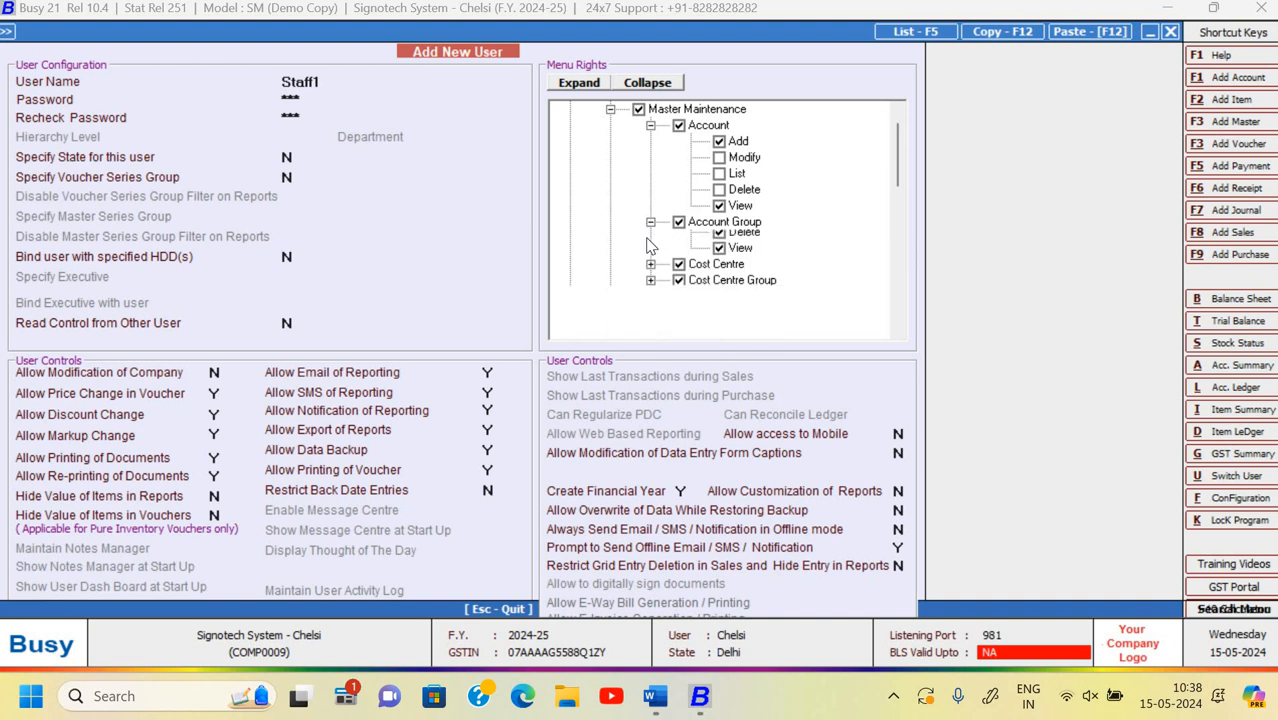
pyautogui.click(650, 222)
pyautogui.click(650, 238)
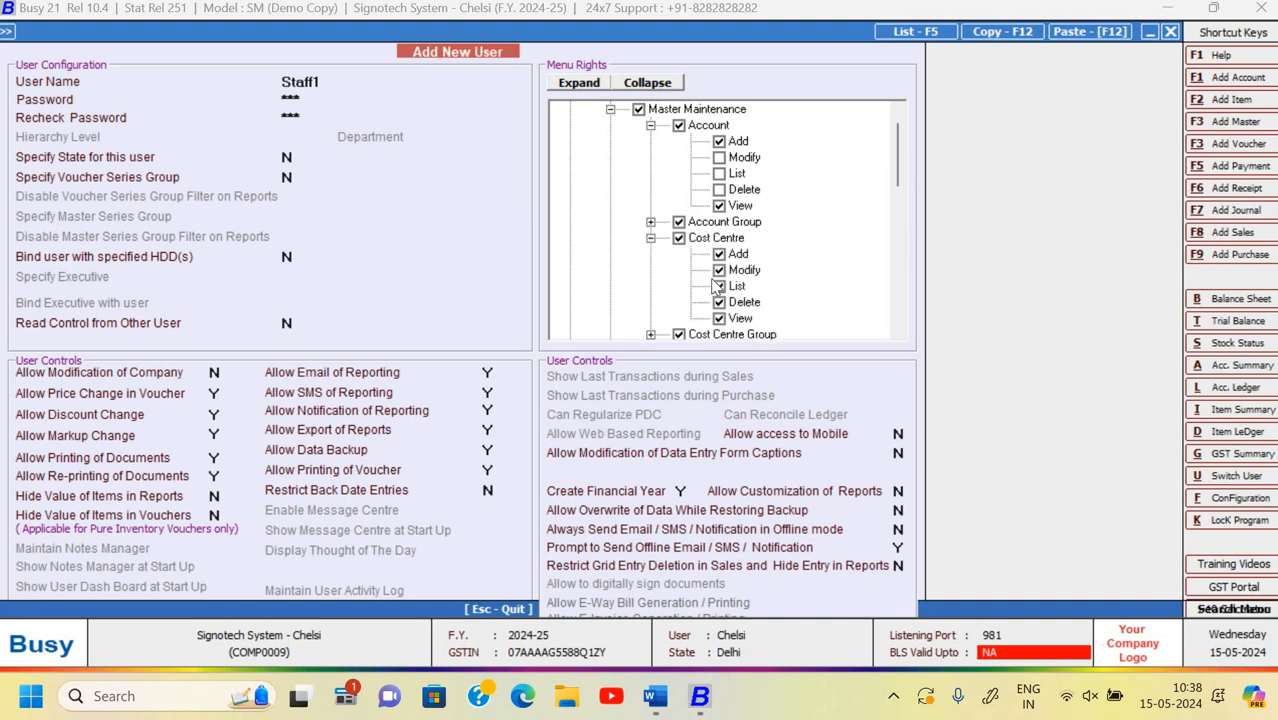
pyautogui.click(719, 270)
pyautogui.click(719, 286)
pyautogui.click(651, 238)
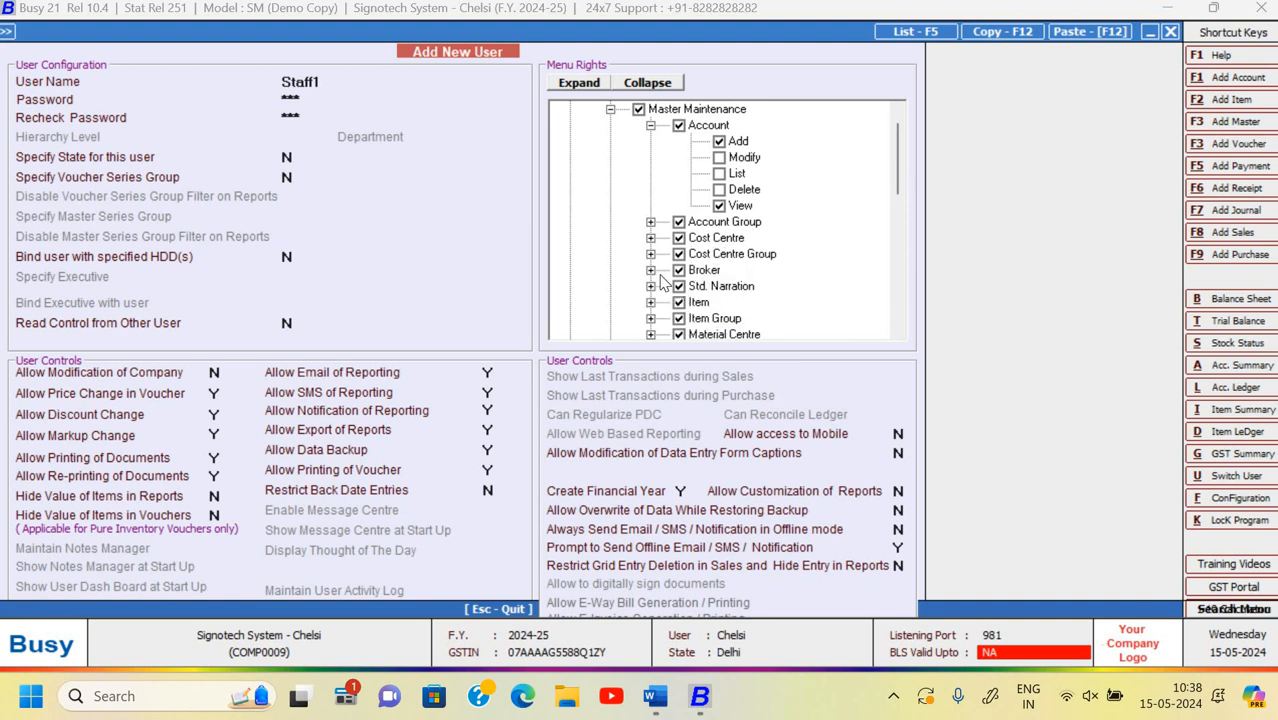
pyautogui.scroll(-1, 689, 240)
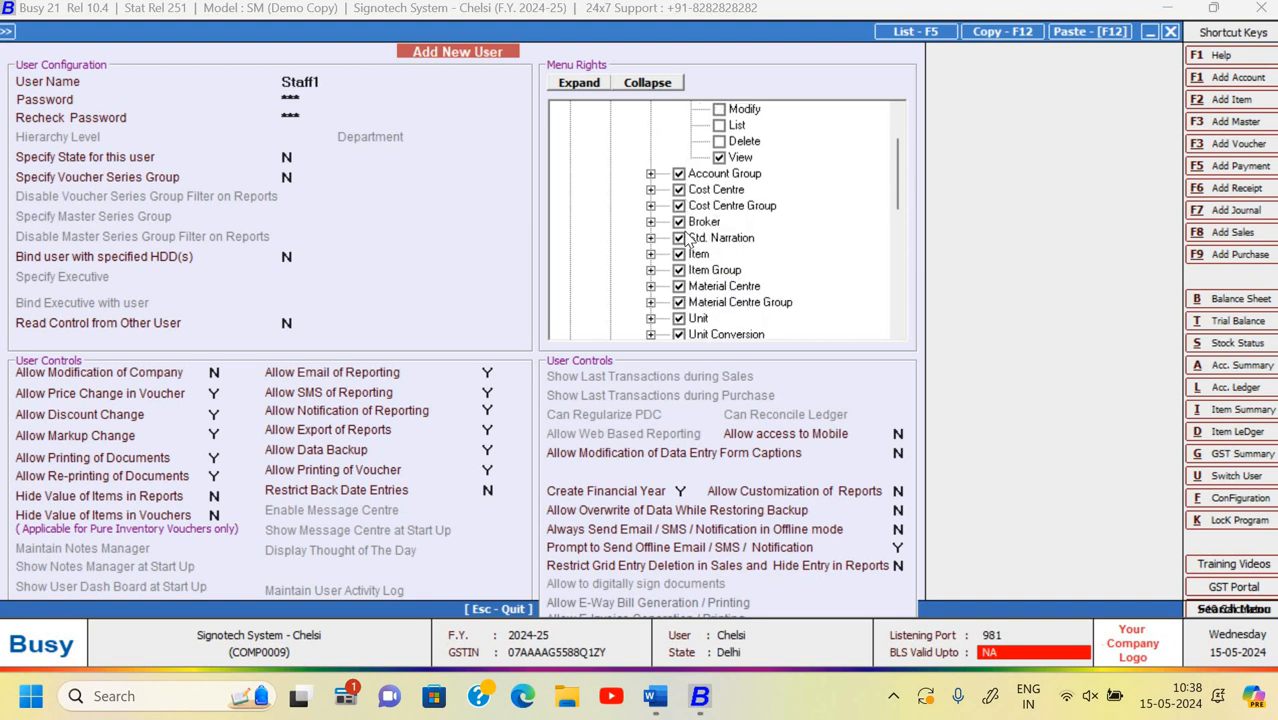
pyautogui.click(651, 255)
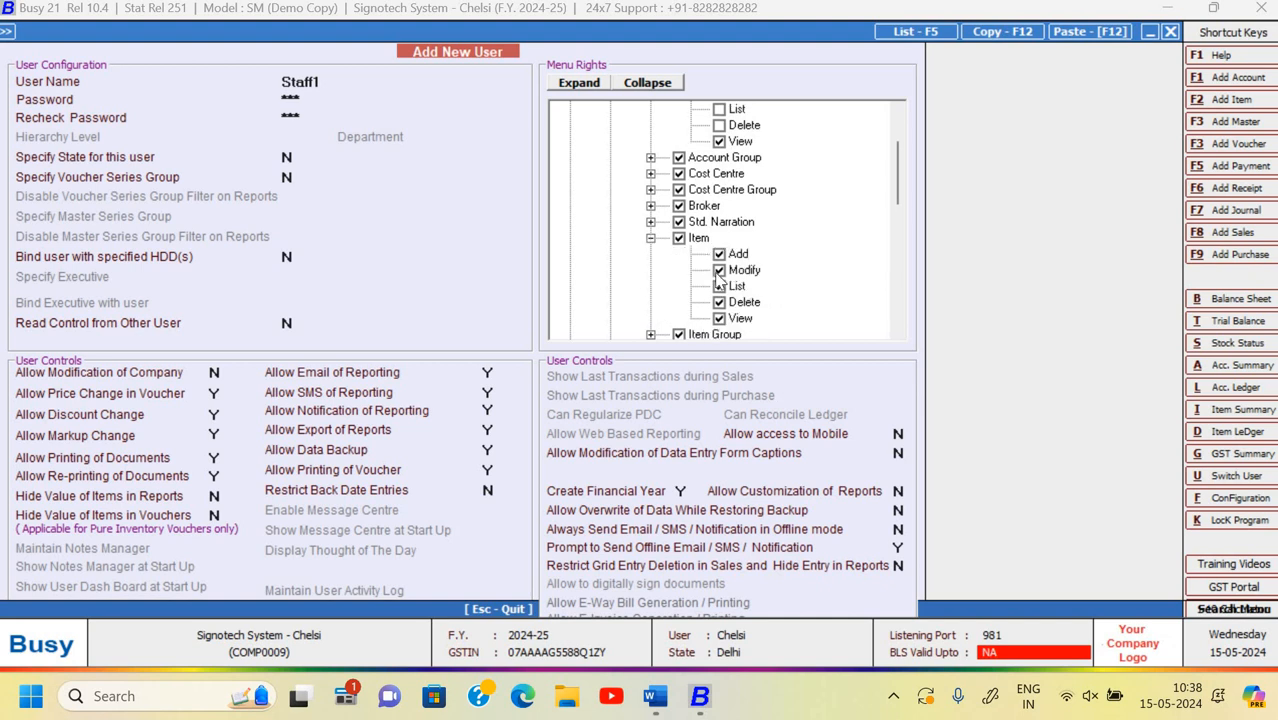
pyautogui.click(719, 286)
pyautogui.click(651, 239)
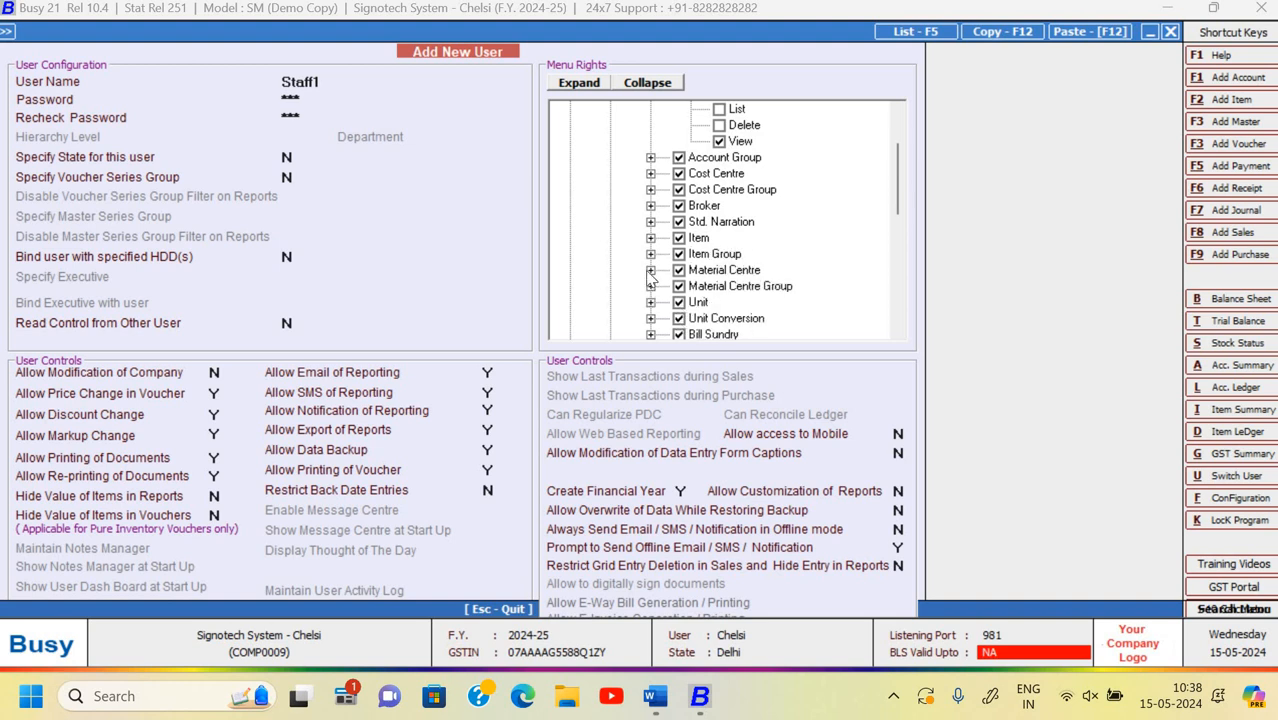
# - Remove Material Centre Modify, List and Delete rights, then collapse Master Maintenance
pyautogui.click(651, 270)
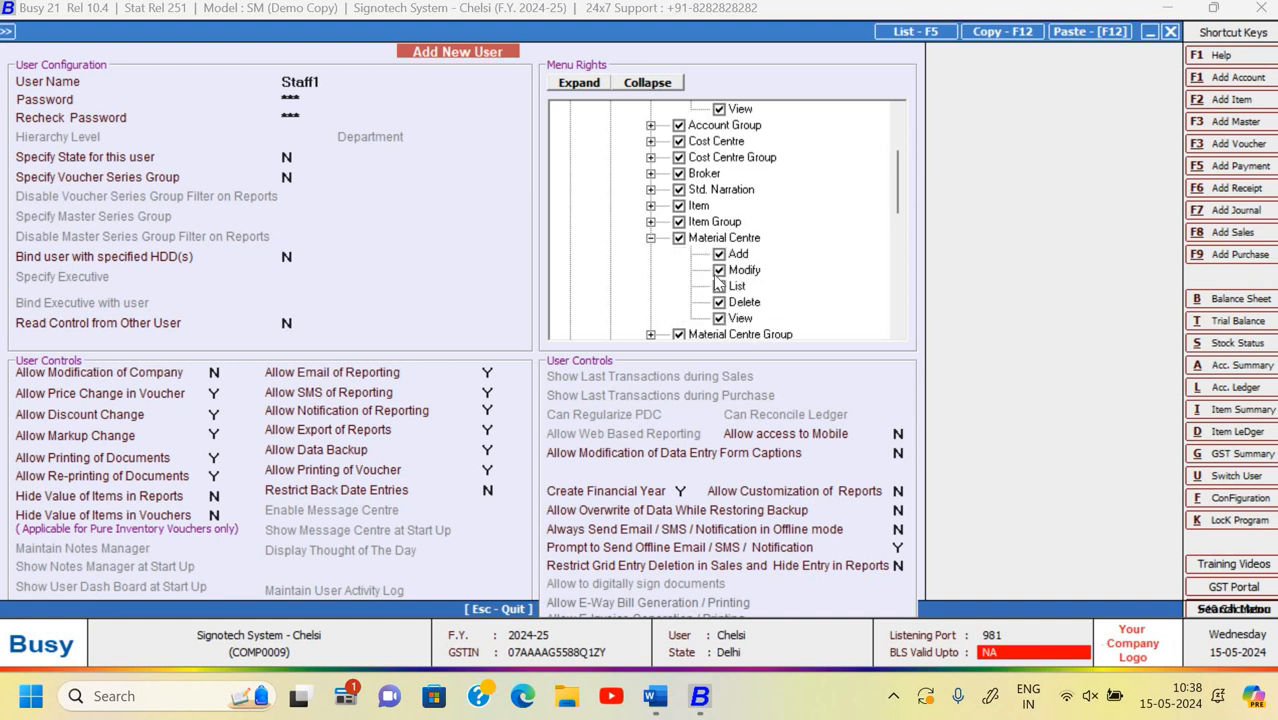
pyautogui.click(719, 271)
pyautogui.click(719, 286)
pyautogui.click(719, 302)
pyautogui.click(651, 239)
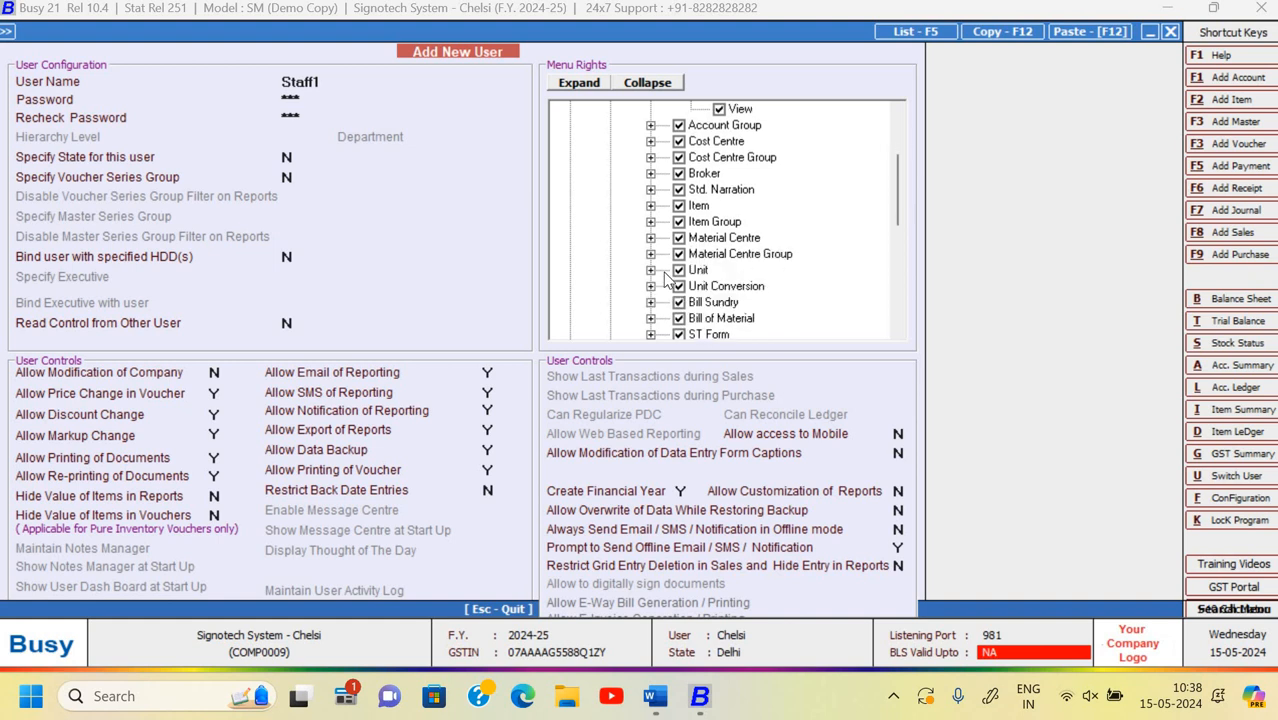
pyautogui.scroll(-1, 667, 278)
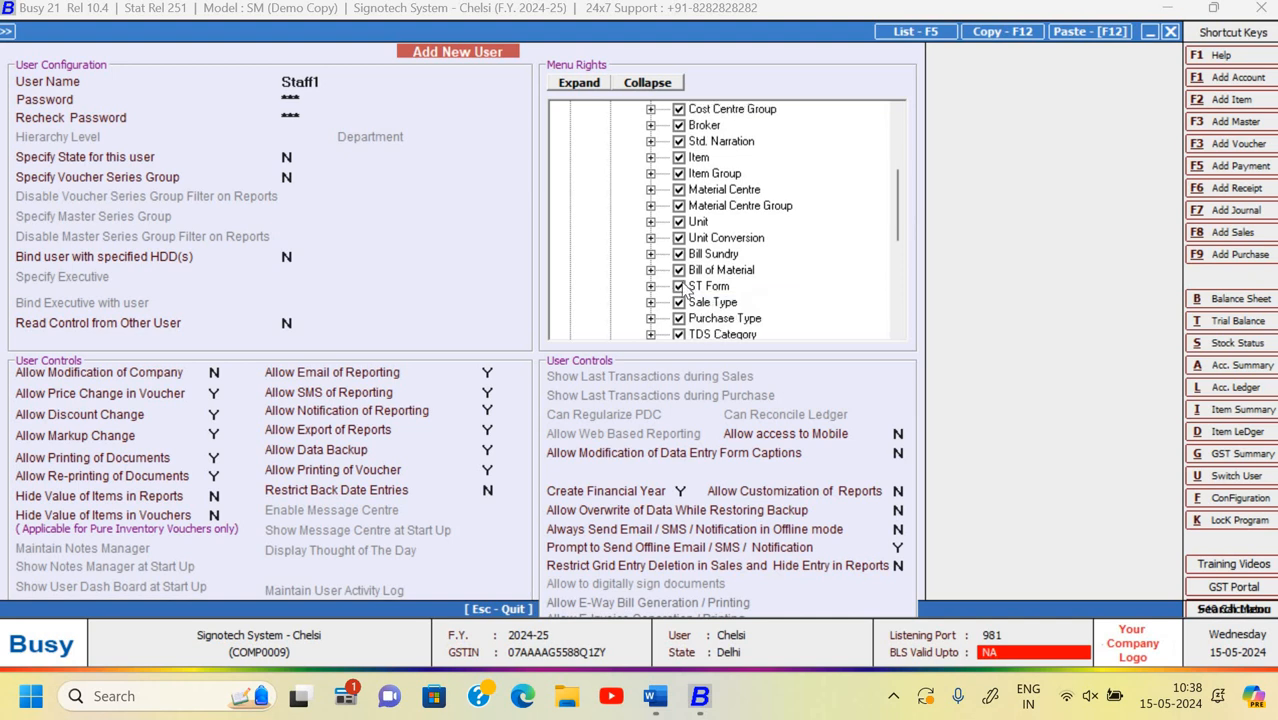
pyautogui.scroll(-1, 686, 290)
pyautogui.scroll(5, 670, 220)
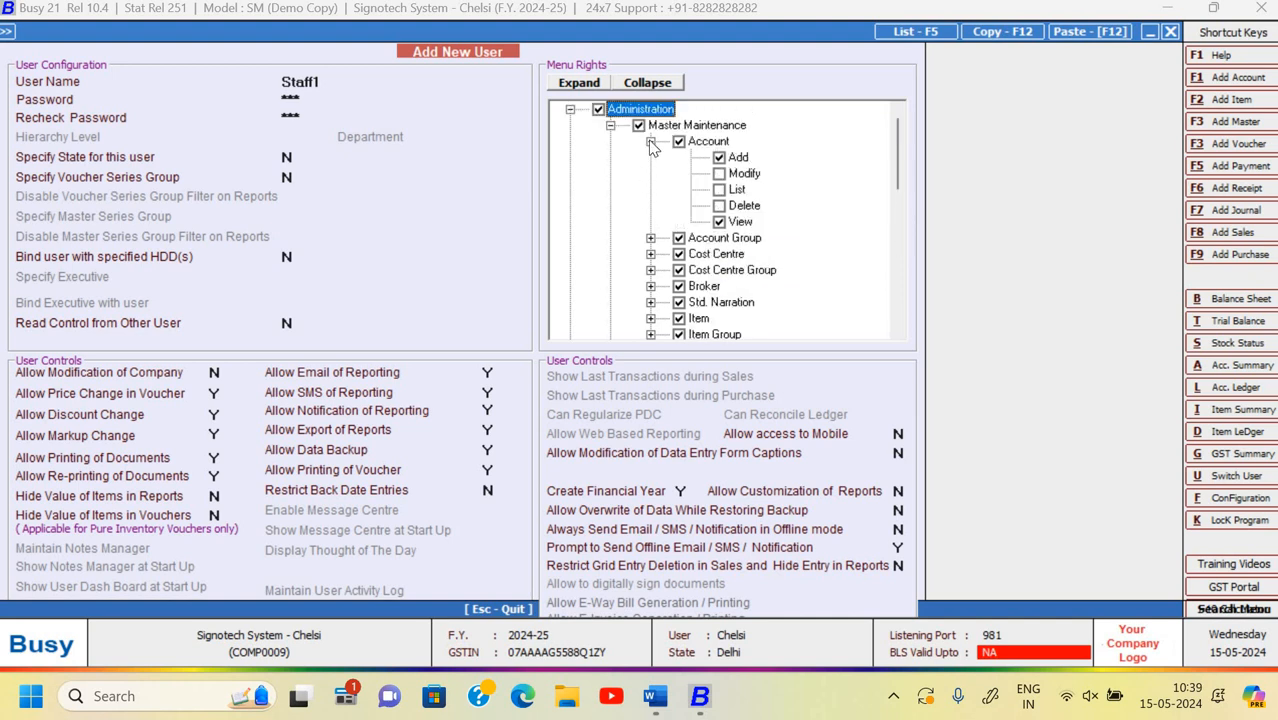
pyautogui.click(651, 142)
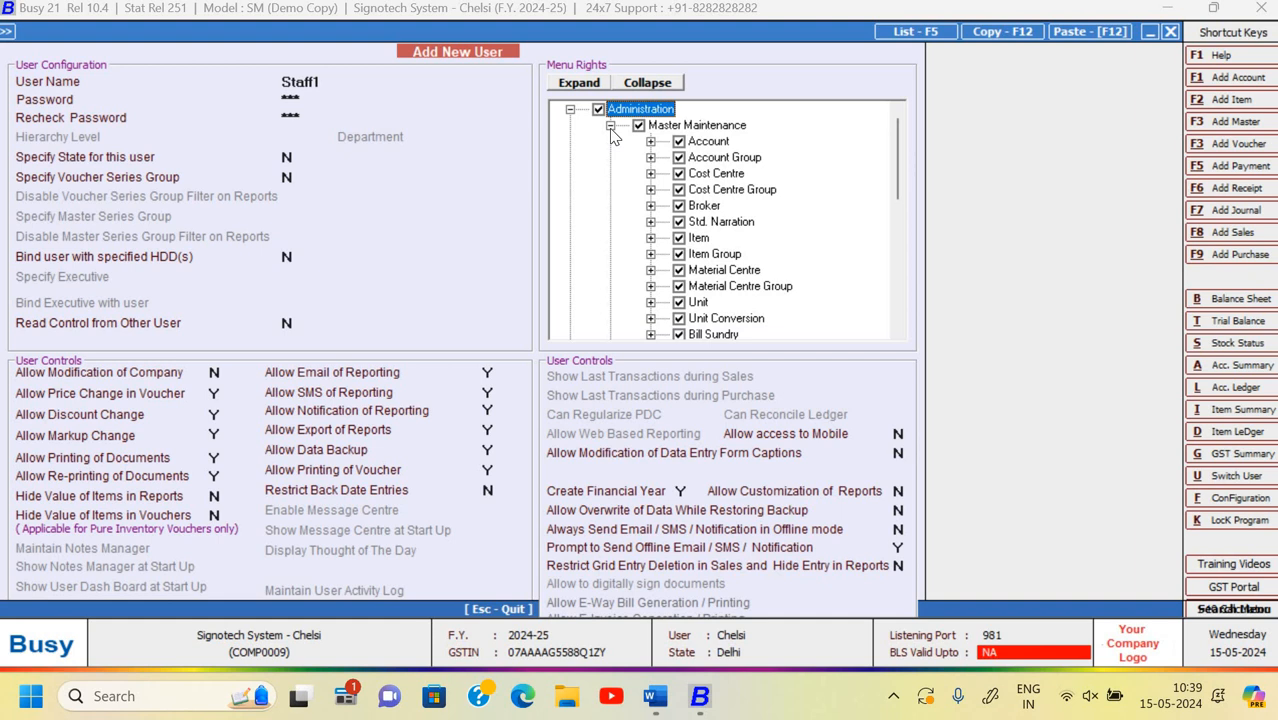
pyautogui.click(610, 127)
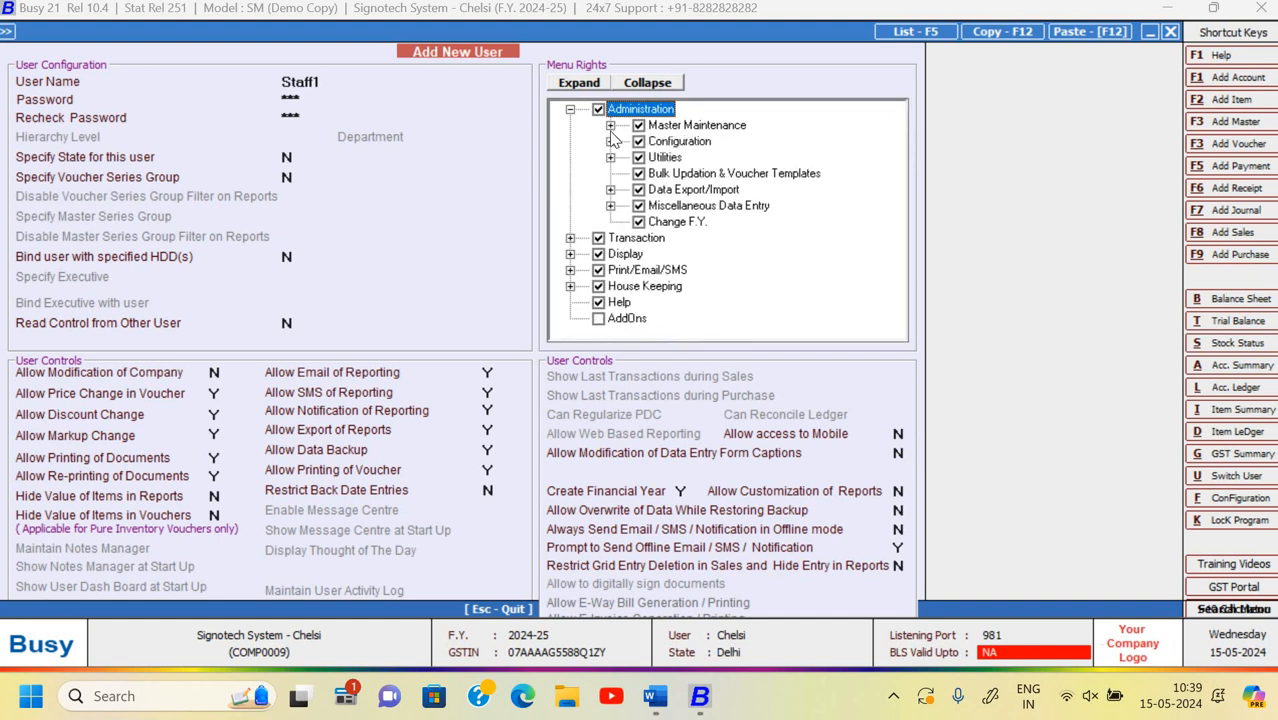
# - Remove Sales Modify, List and Delete rights, and Purchase Modify, List, Delete and View rights
pyautogui.click(570, 238)
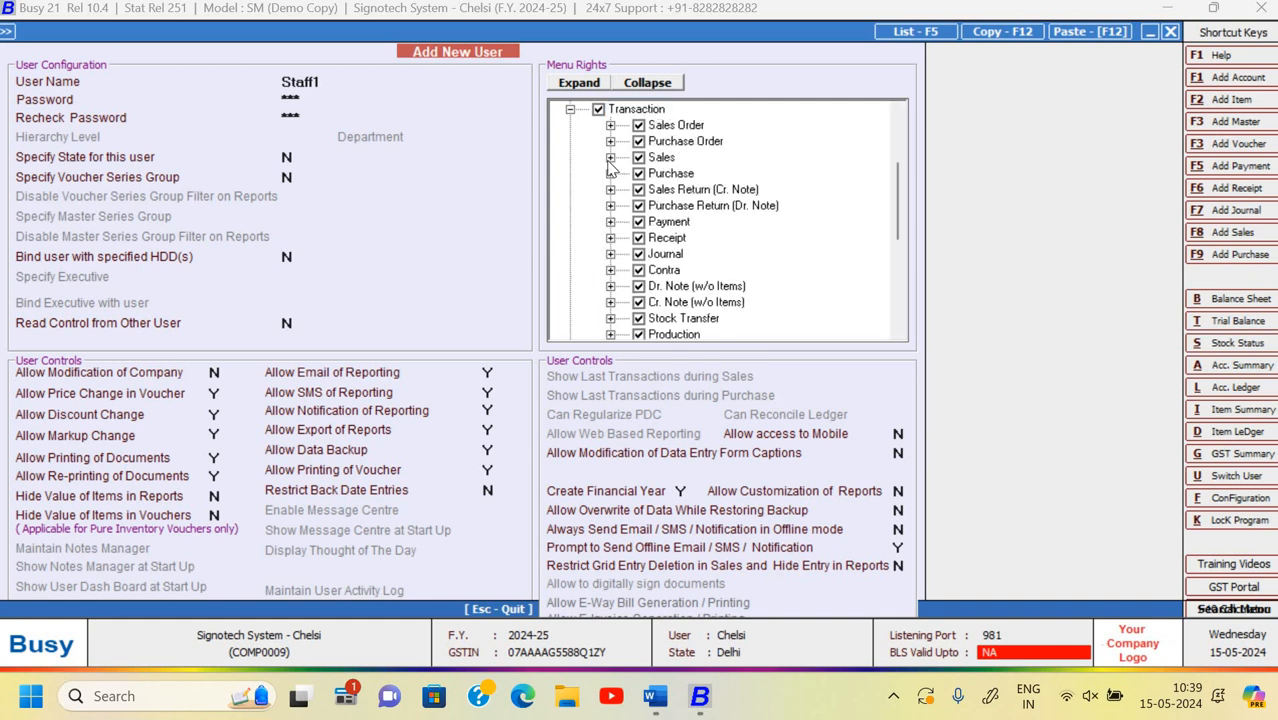
pyautogui.click(610, 157)
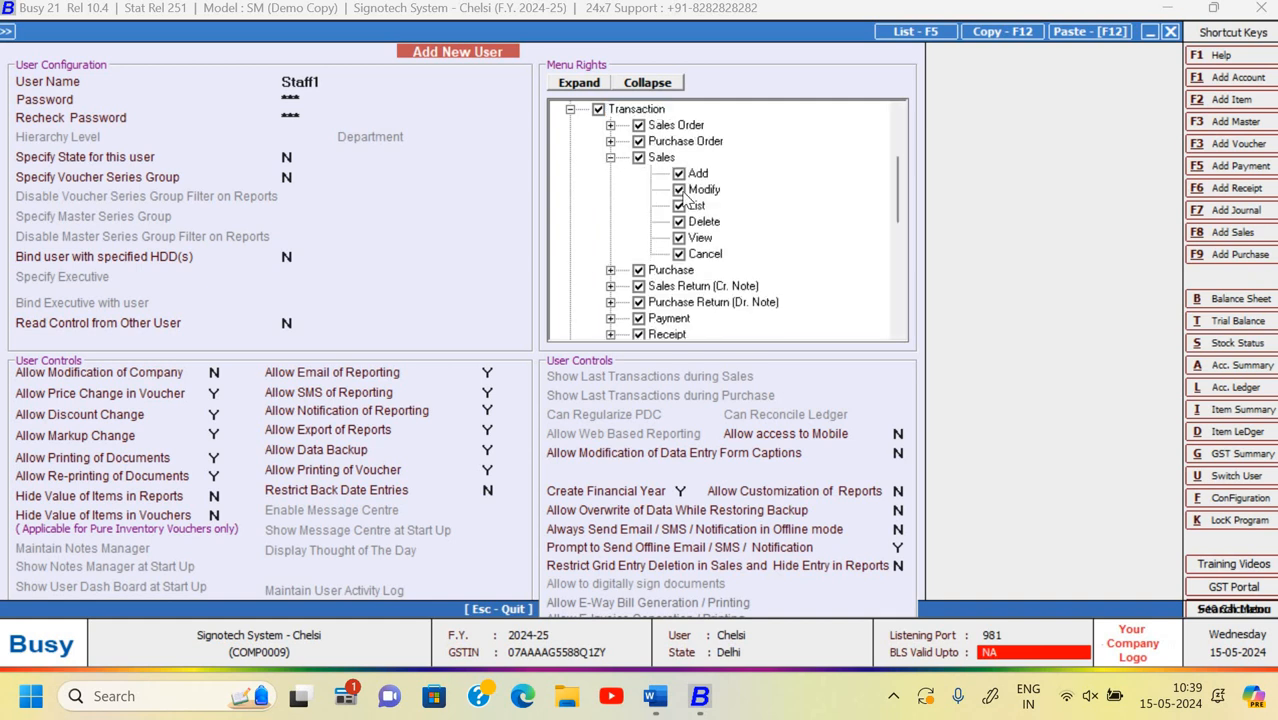
pyautogui.click(679, 189)
pyautogui.click(679, 205)
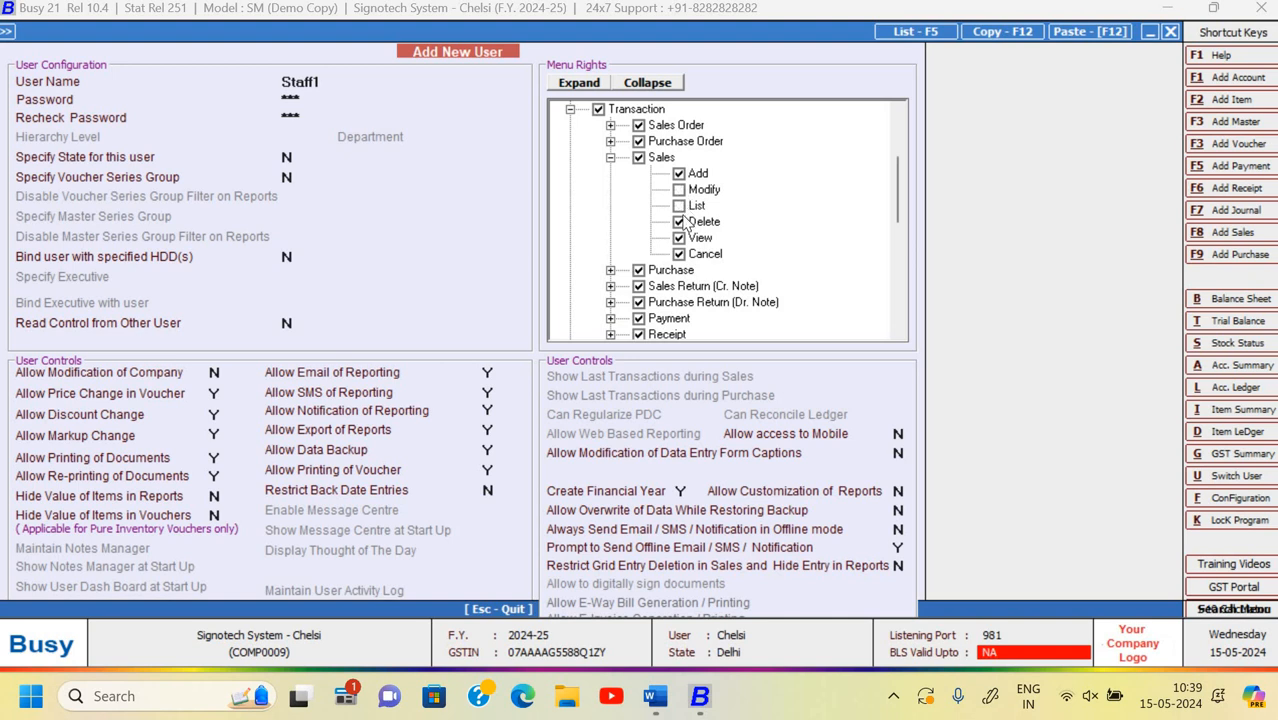
pyautogui.click(680, 223)
pyautogui.click(610, 157)
pyautogui.click(610, 173)
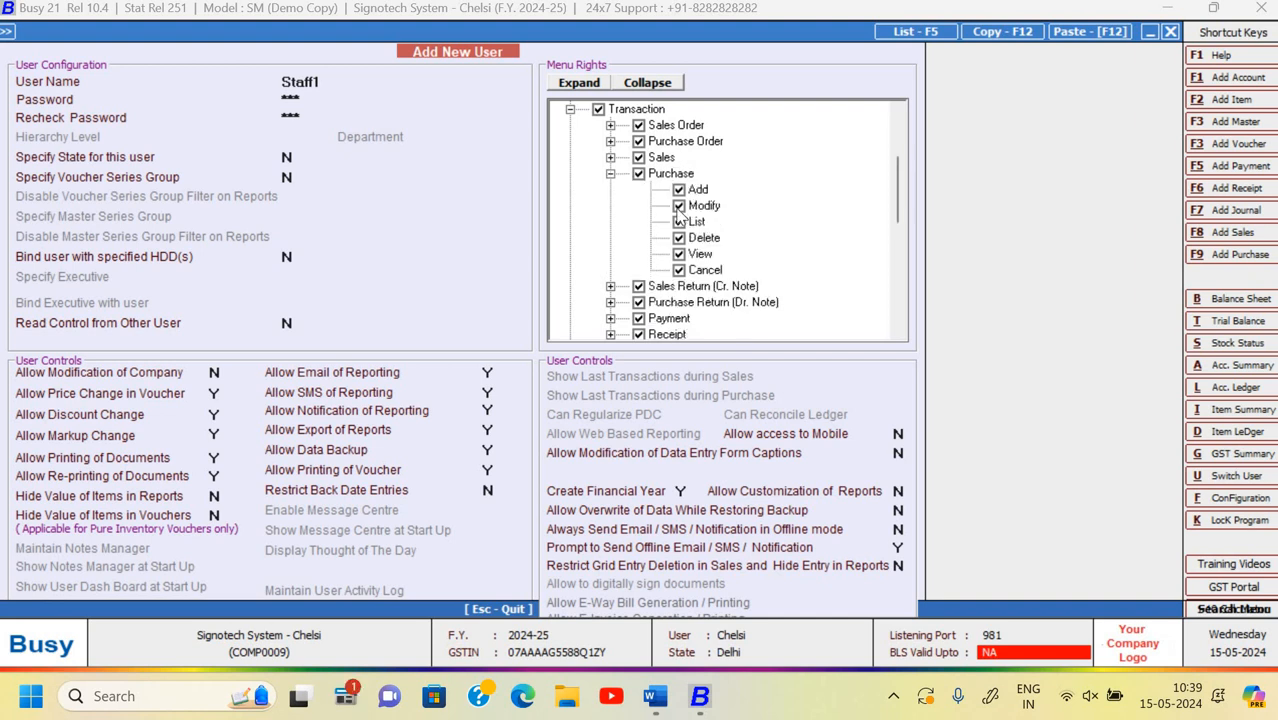
pyautogui.click(679, 206)
pyautogui.click(679, 221)
pyautogui.click(679, 254)
pyautogui.click(679, 238)
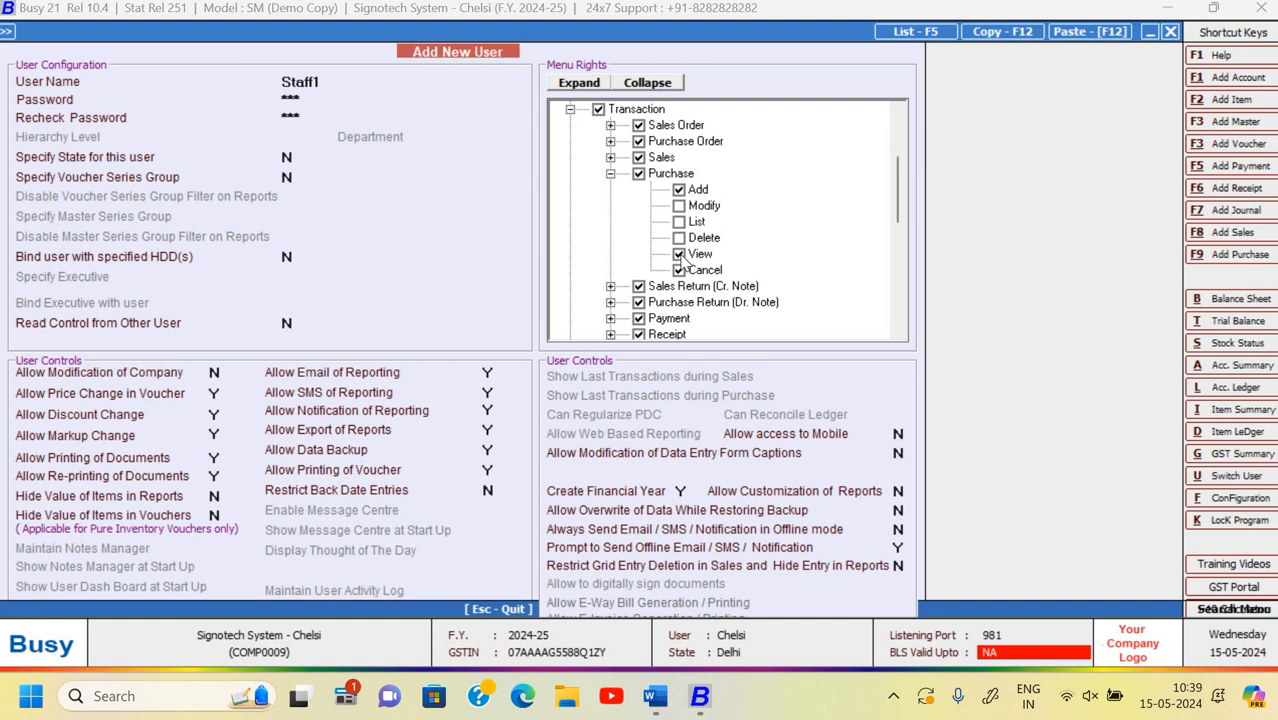
pyautogui.click(610, 174)
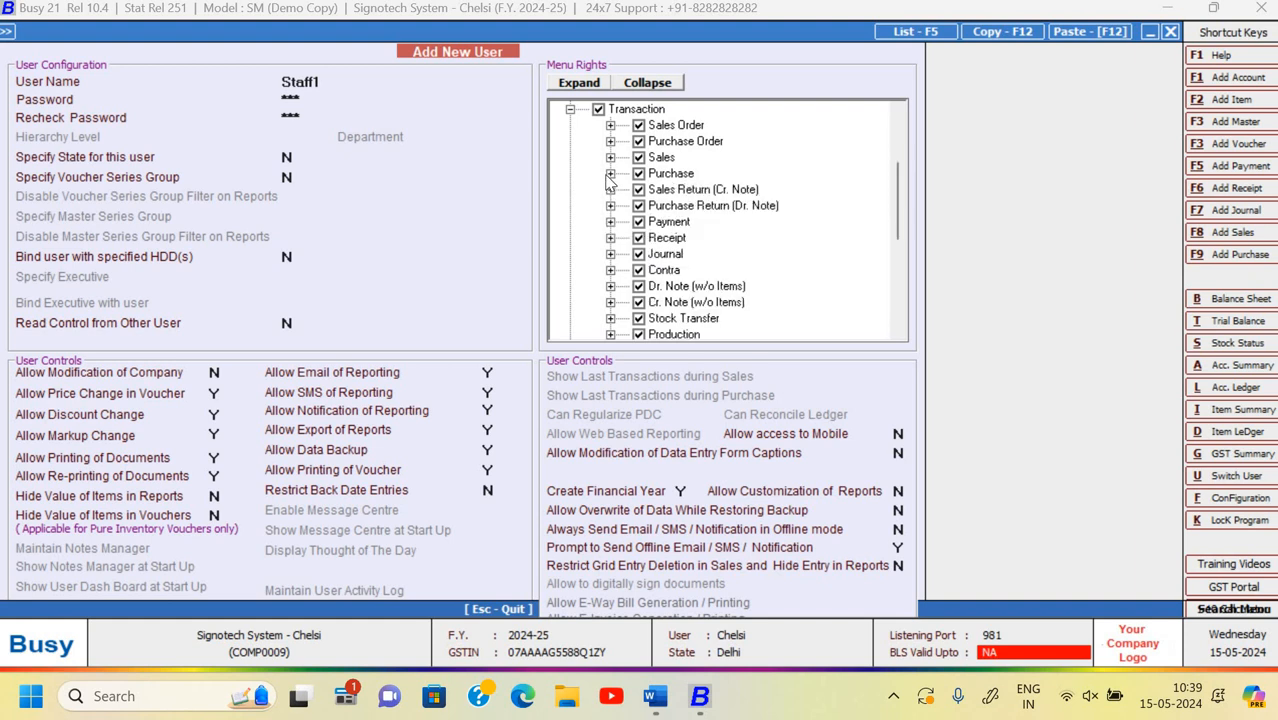
pyautogui.click(570, 109)
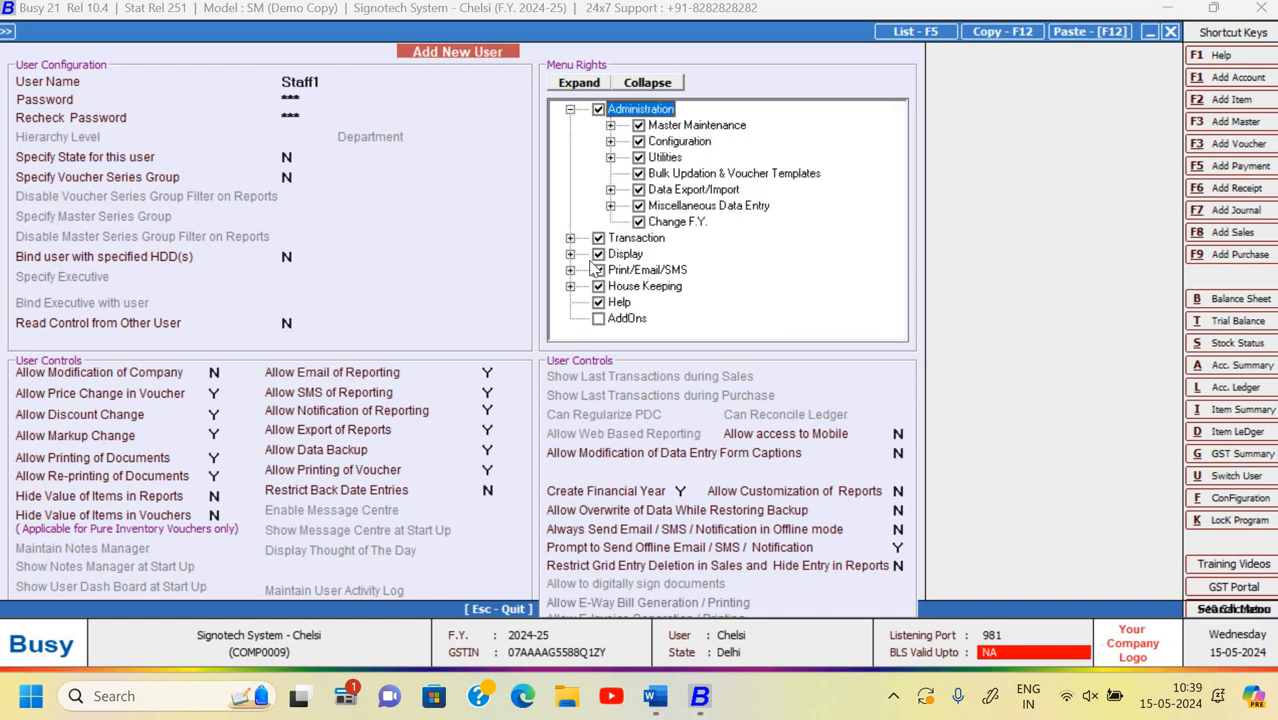
# - Keep Display access but remove the Final Results print right, House Keeping and Help access
pyautogui.click(598, 254)
pyautogui.click(597, 255)
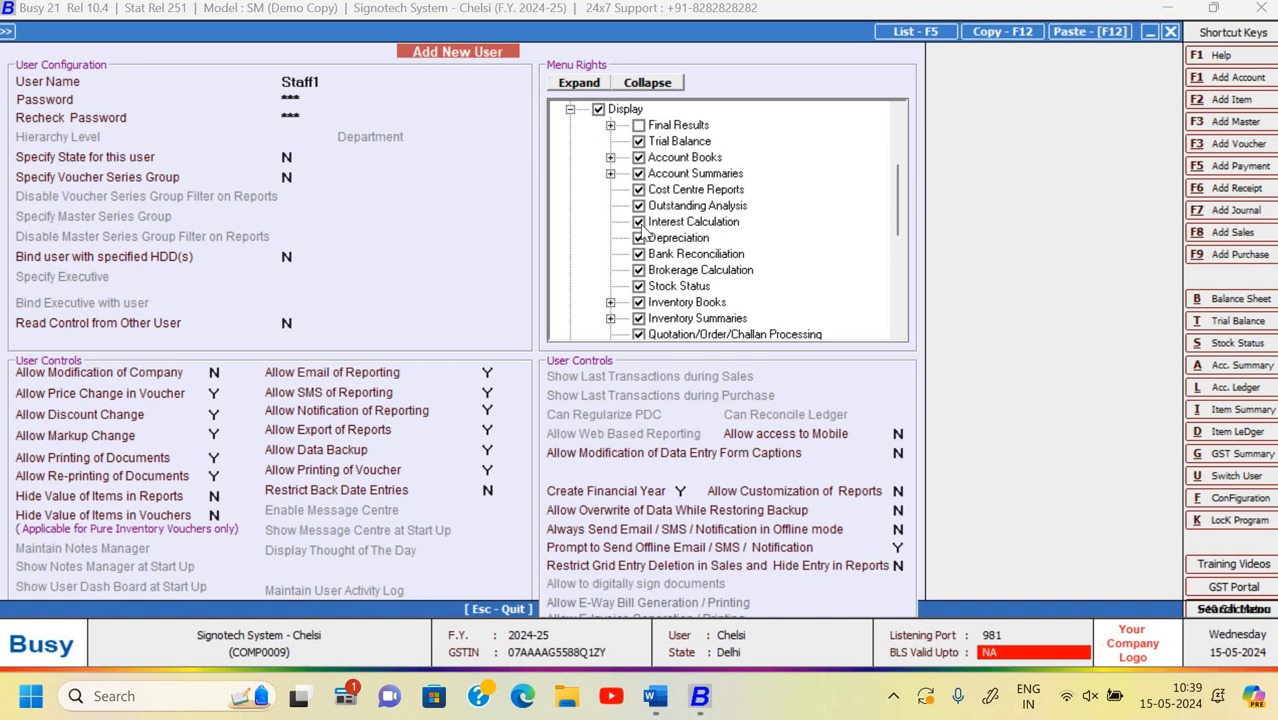
pyautogui.click(570, 110)
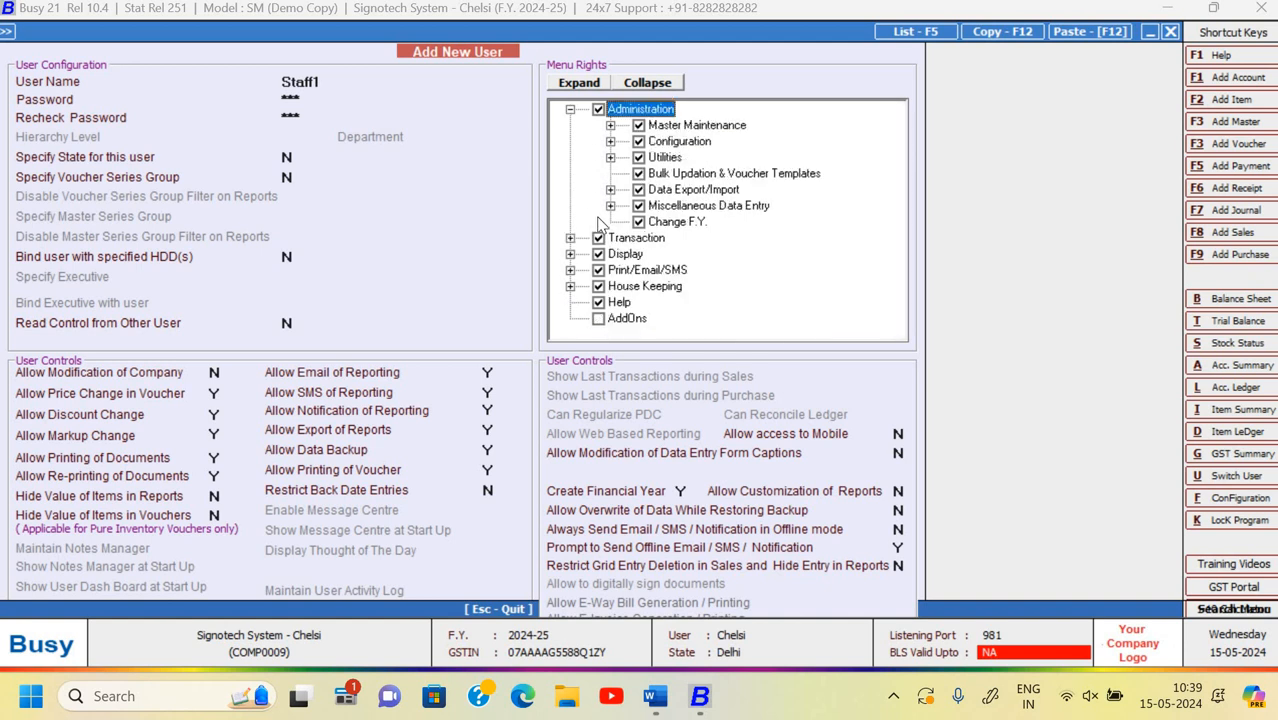
pyautogui.click(570, 270)
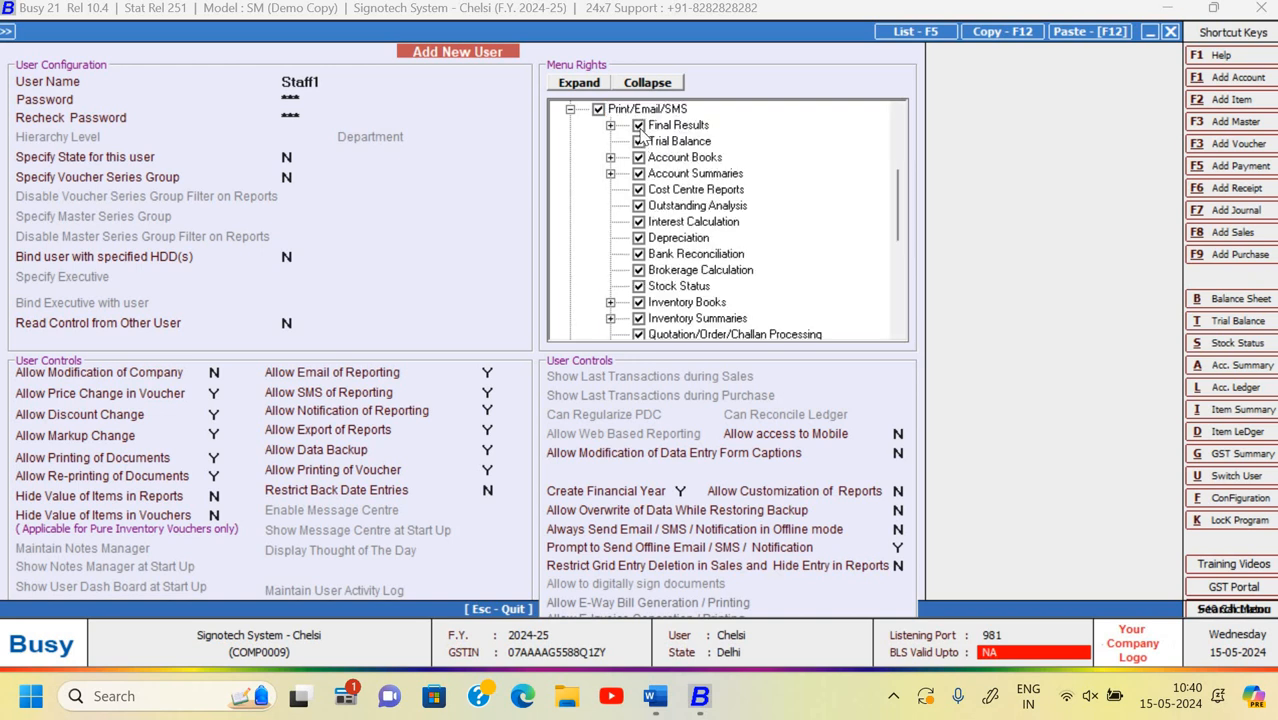
pyautogui.click(639, 126)
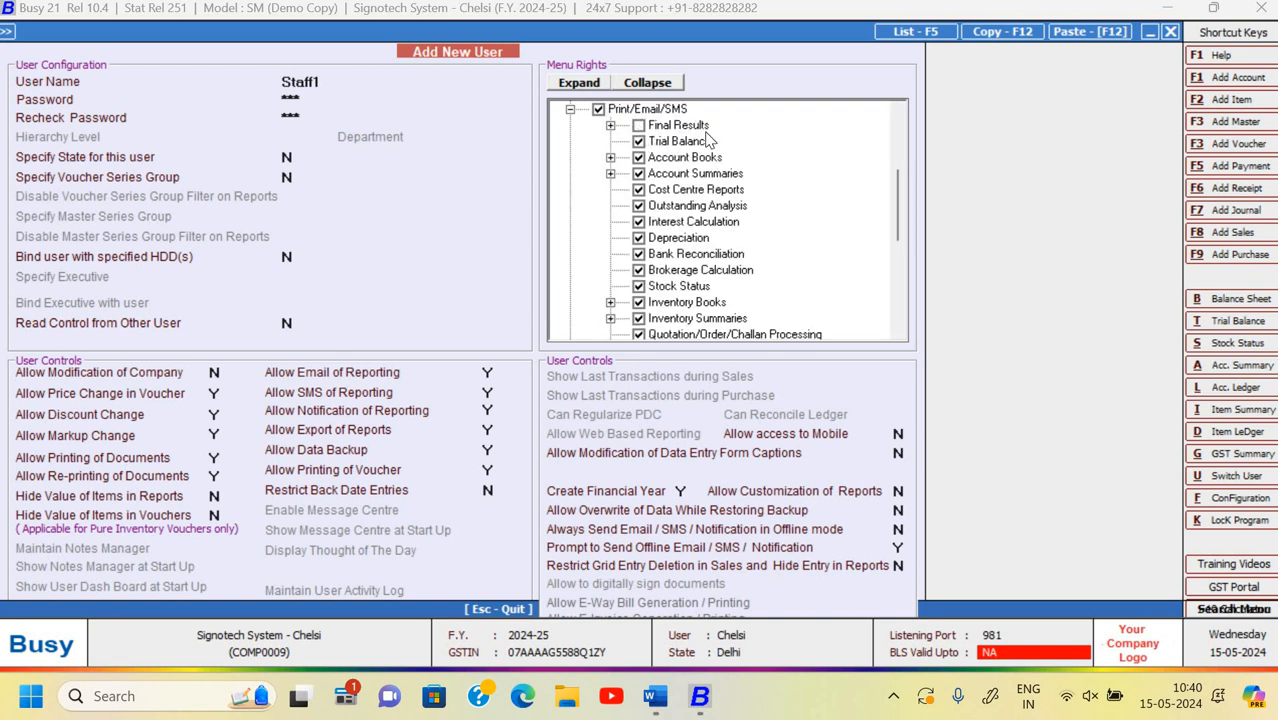
pyautogui.click(570, 110)
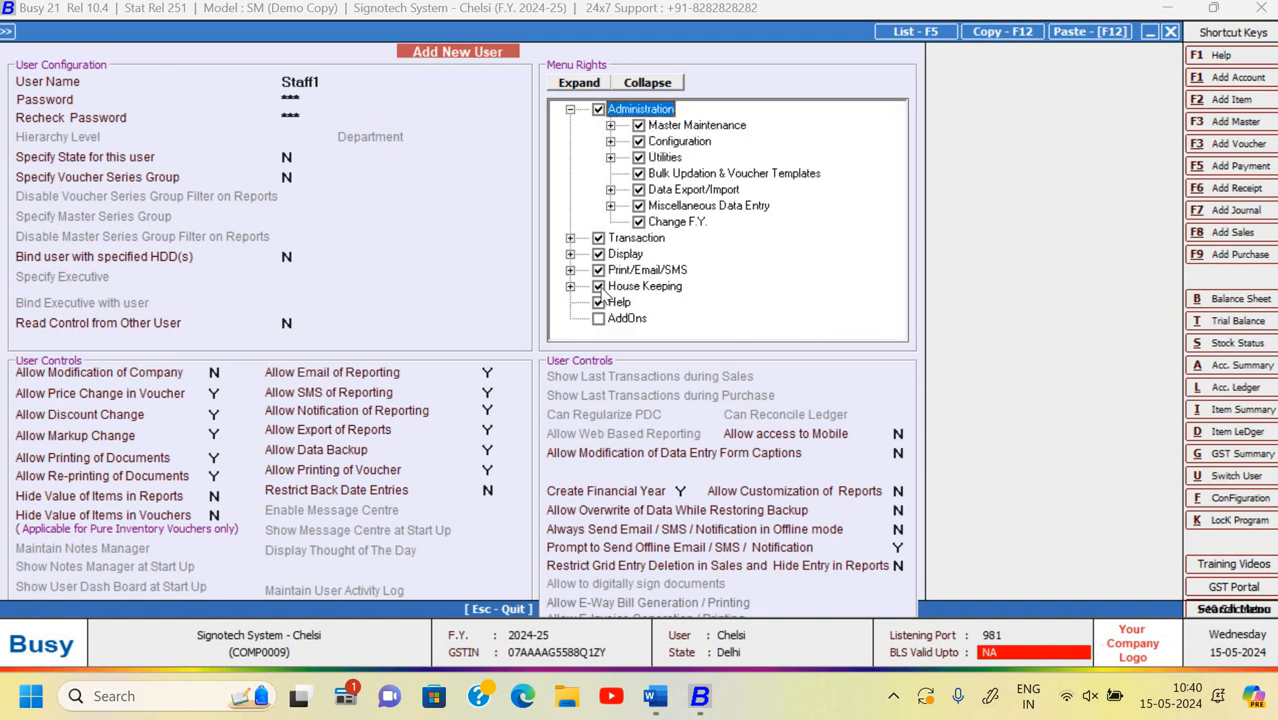
pyautogui.click(599, 288)
pyautogui.click(598, 302)
# - Save the Staff1 user and close the user form
pyautogui.press('Escape')
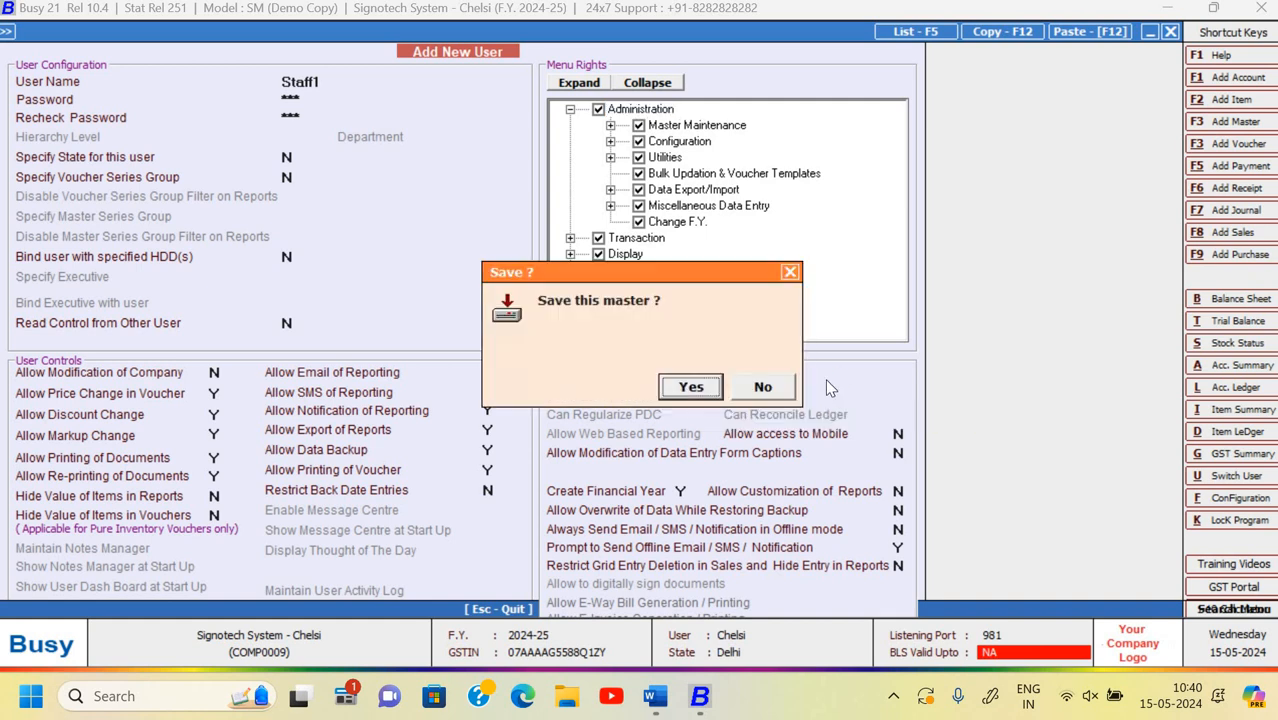
pyautogui.press('Return')
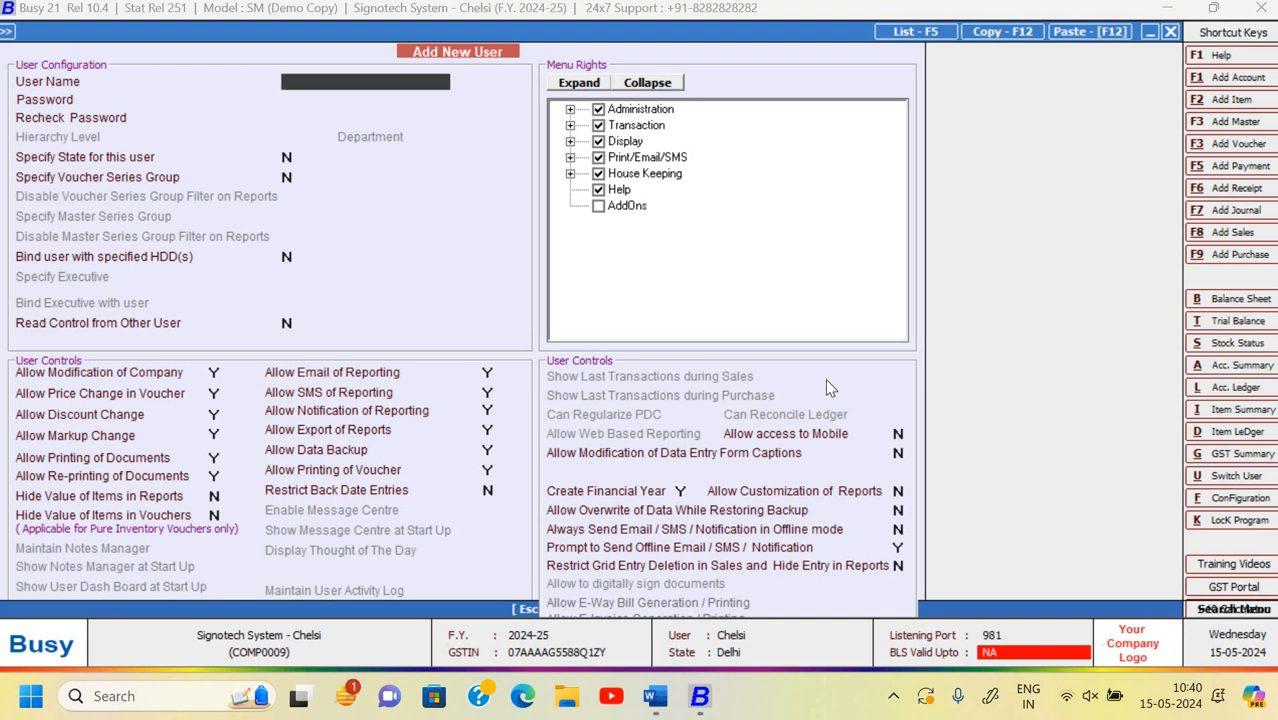
pyautogui.press('Escape')
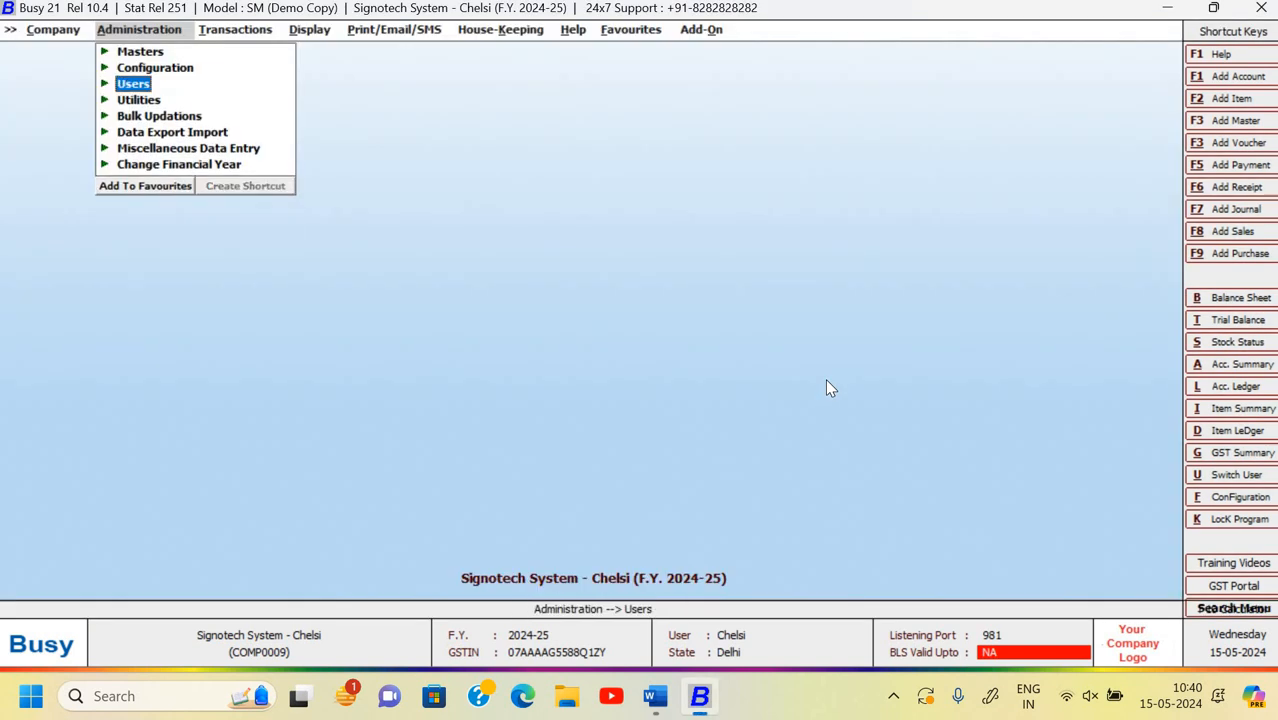
# - Close the current company, open Testing Company Chelsi, then close it again
pyautogui.press('Escape')
pyautogui.press('Left')
pyautogui.press('Down')
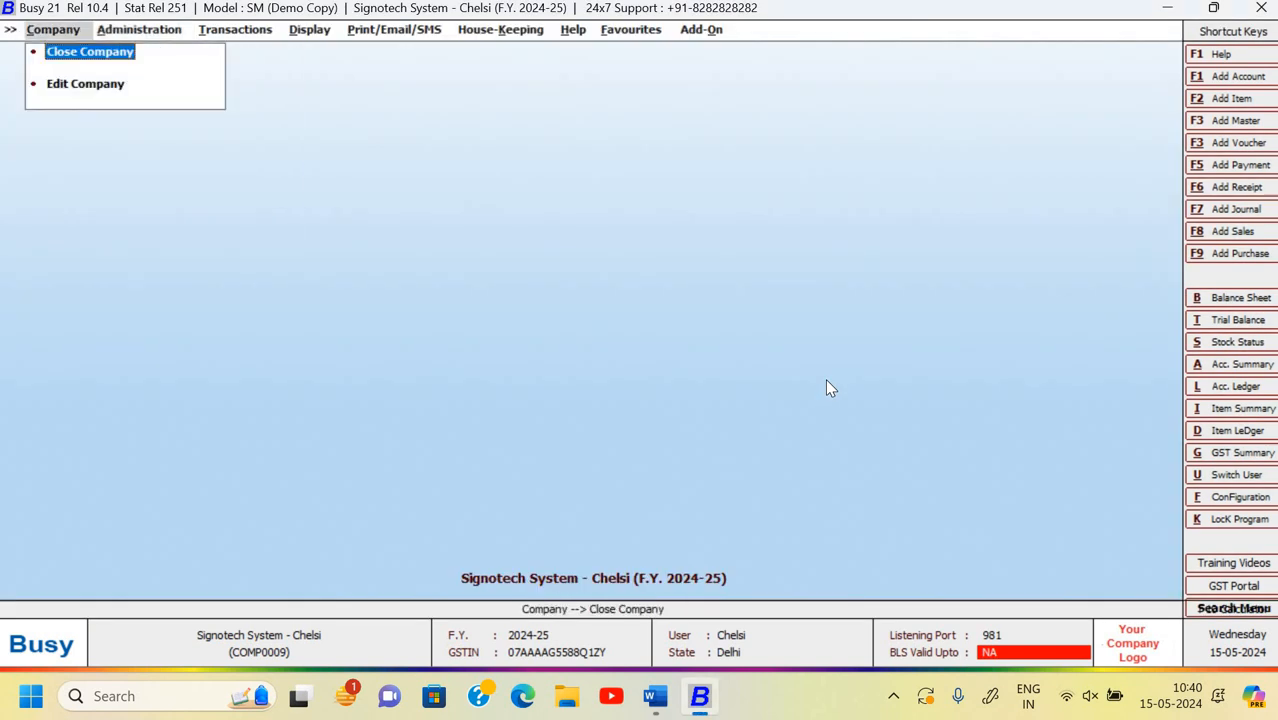
pyautogui.press('Return')
pyautogui.press('Down')
pyautogui.press('Down')
pyautogui.press('Down')
pyautogui.press('Up')
pyautogui.press('Up')
pyautogui.press('Up')
pyautogui.press('Return')
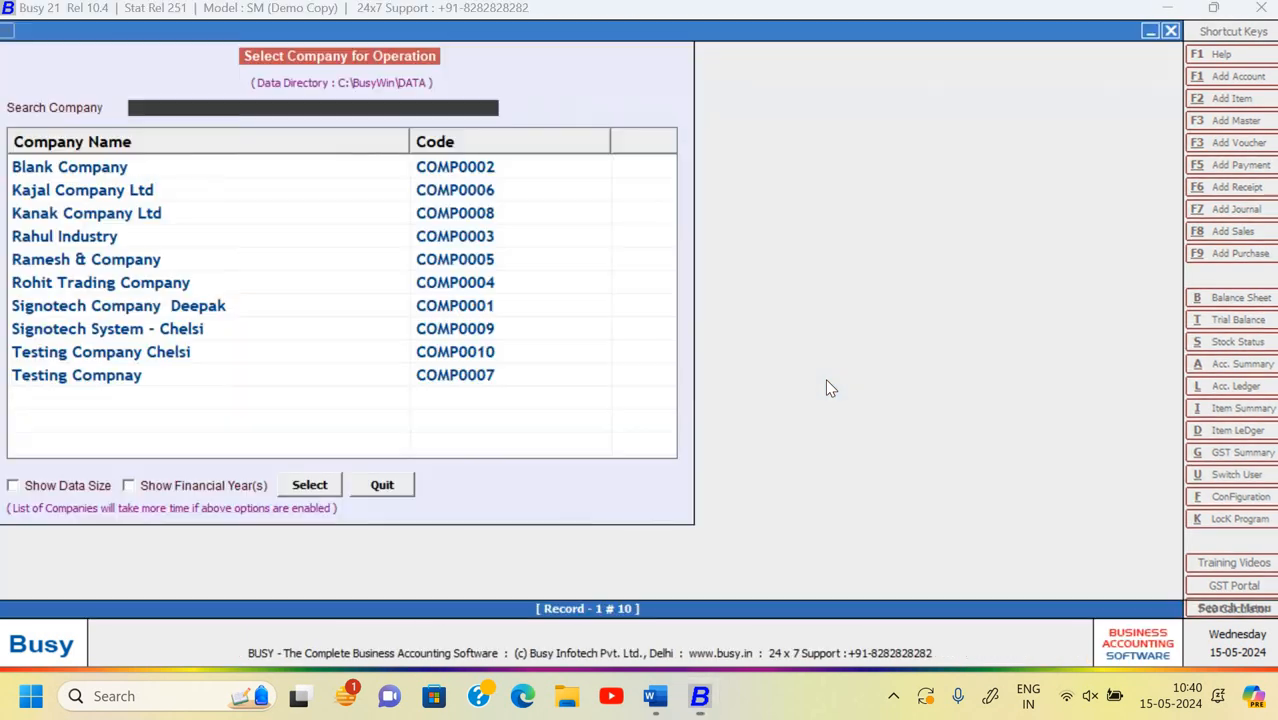
pyautogui.press('Down')
pyautogui.press('Down')
pyautogui.press('Down')
pyautogui.press('Down')
pyautogui.press('Down')
pyautogui.press('Down')
pyautogui.press('Down')
pyautogui.press('Down')
pyautogui.press('Down')
pyautogui.press('Return')
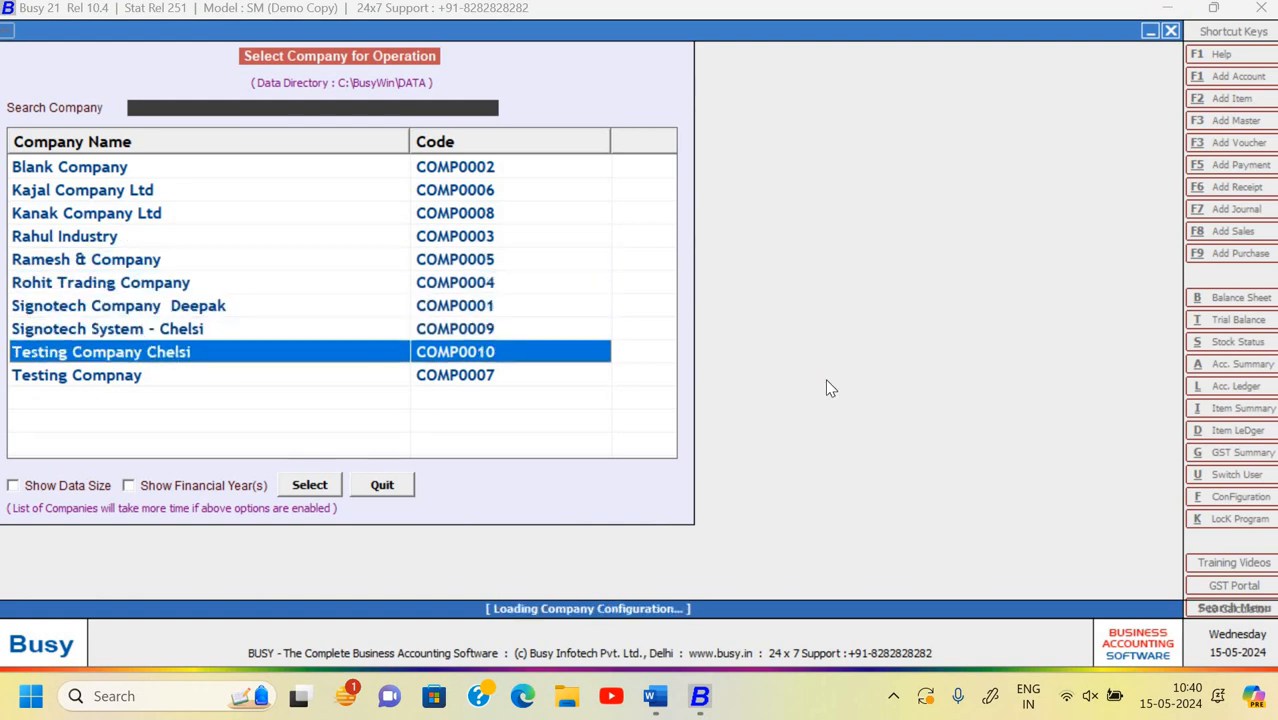
pyautogui.press('Right')
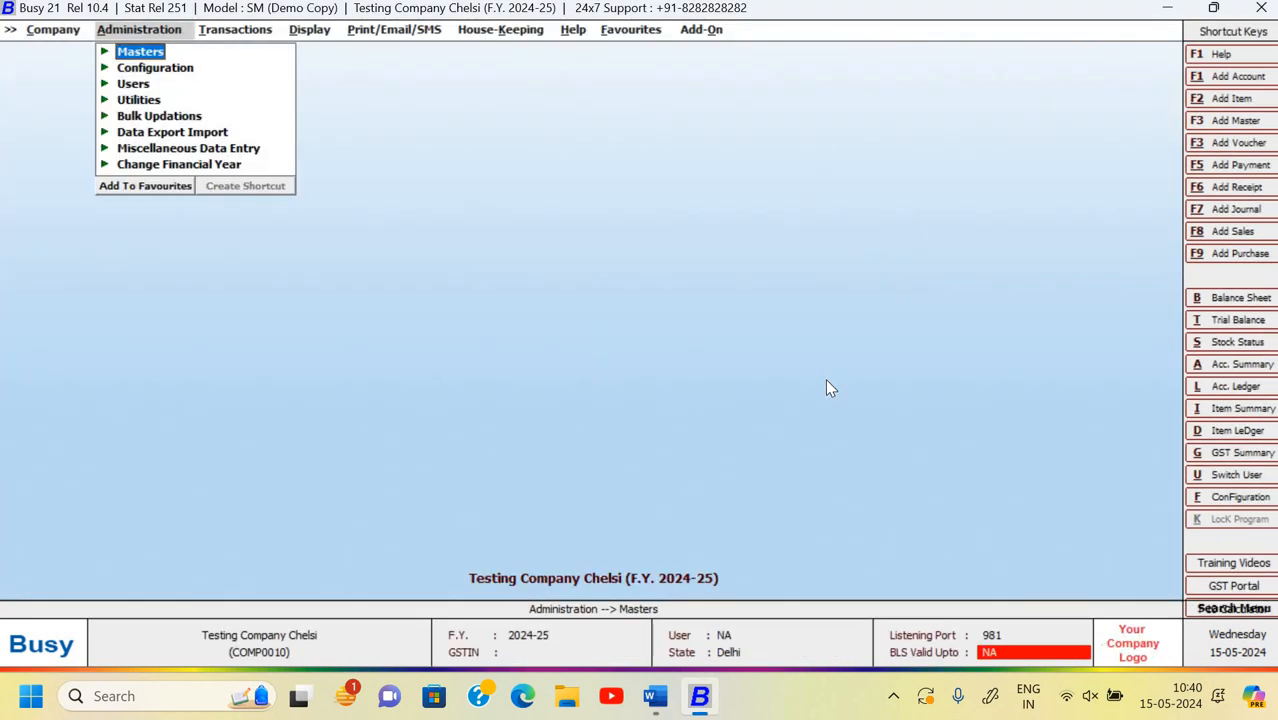
pyautogui.press('Left')
pyautogui.press('Return')
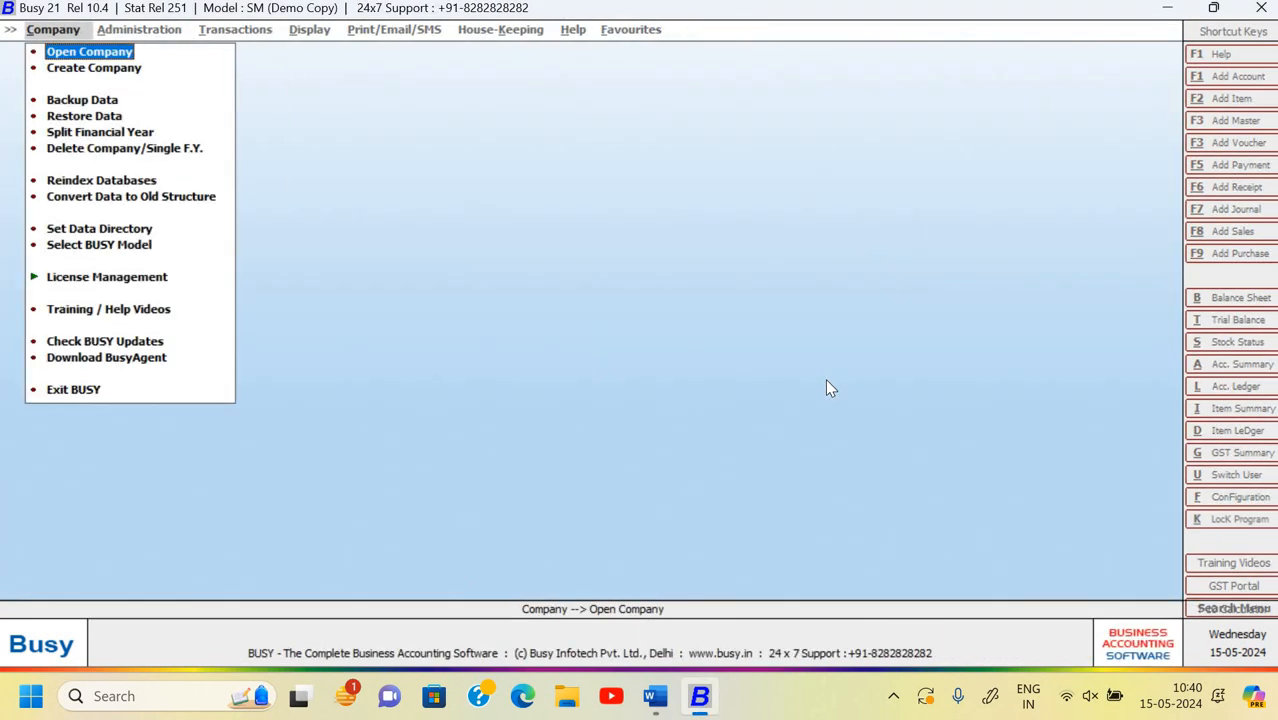
# - Open Signotech System - Chelsi and log in as Staff1 with the staff user's password
pyautogui.press('Return')
pyautogui.press('Down')
pyautogui.press('Down')
pyautogui.press('Down')
pyautogui.press('Down')
pyautogui.press('Down')
pyautogui.press('Down')
pyautogui.press('Down')
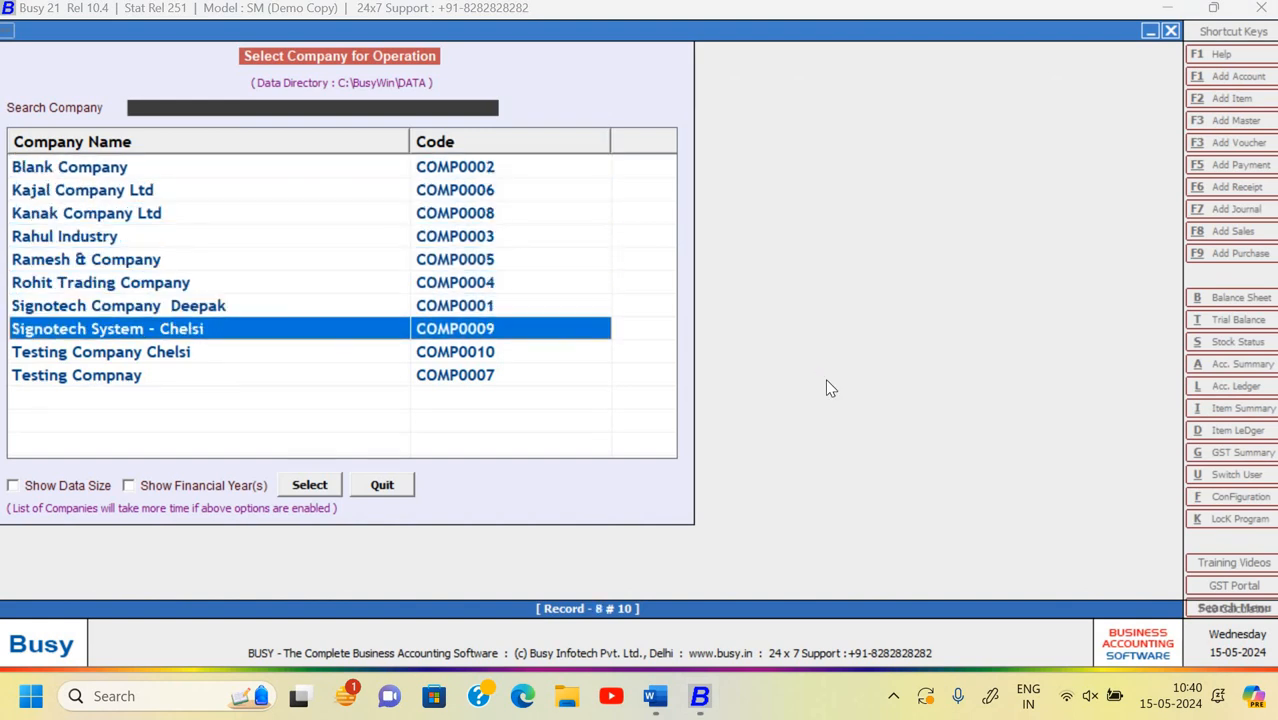
pyautogui.press('Return')
pyautogui.write('Staff1')
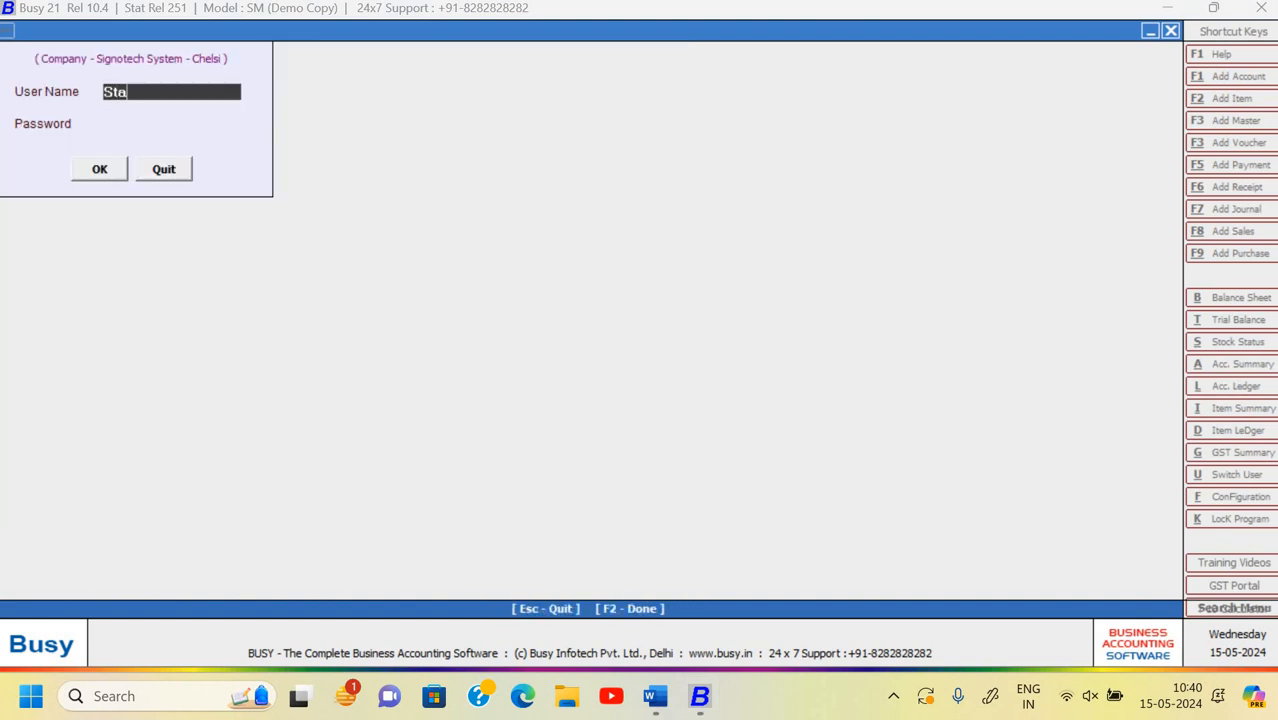
pyautogui.press('Return')
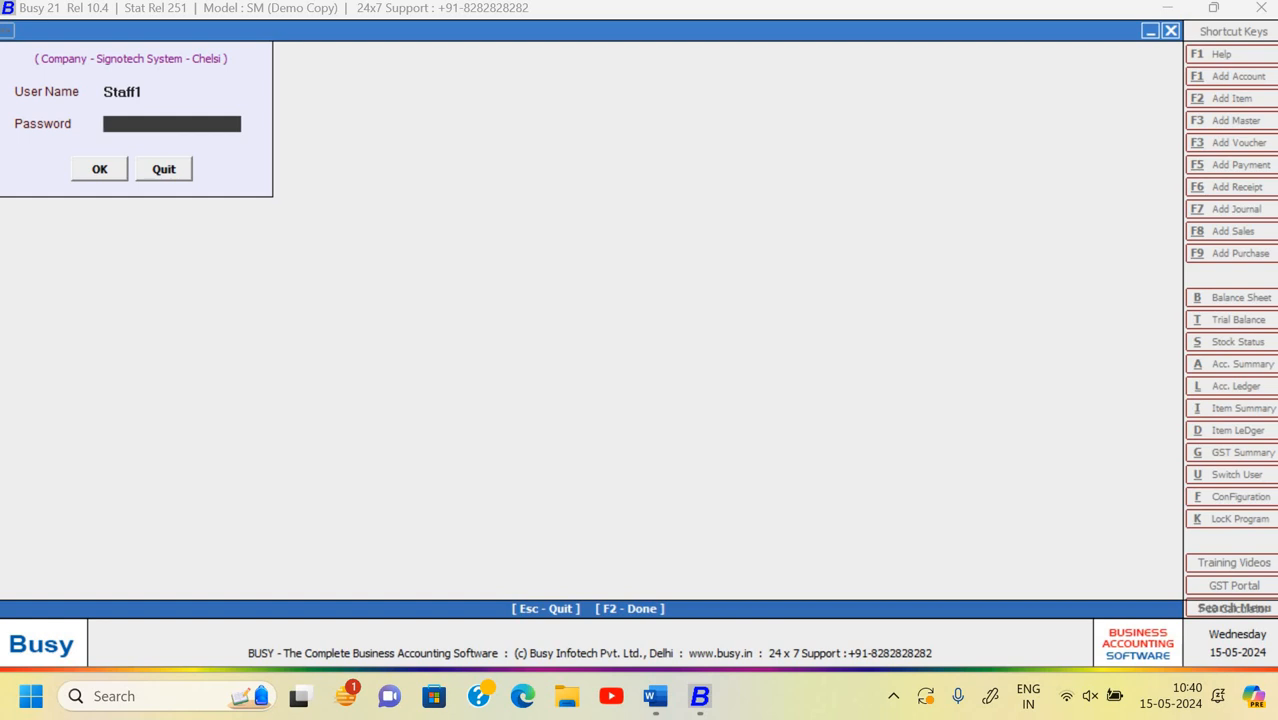
pyautogui.press('Return')
pyautogui.press('Return')
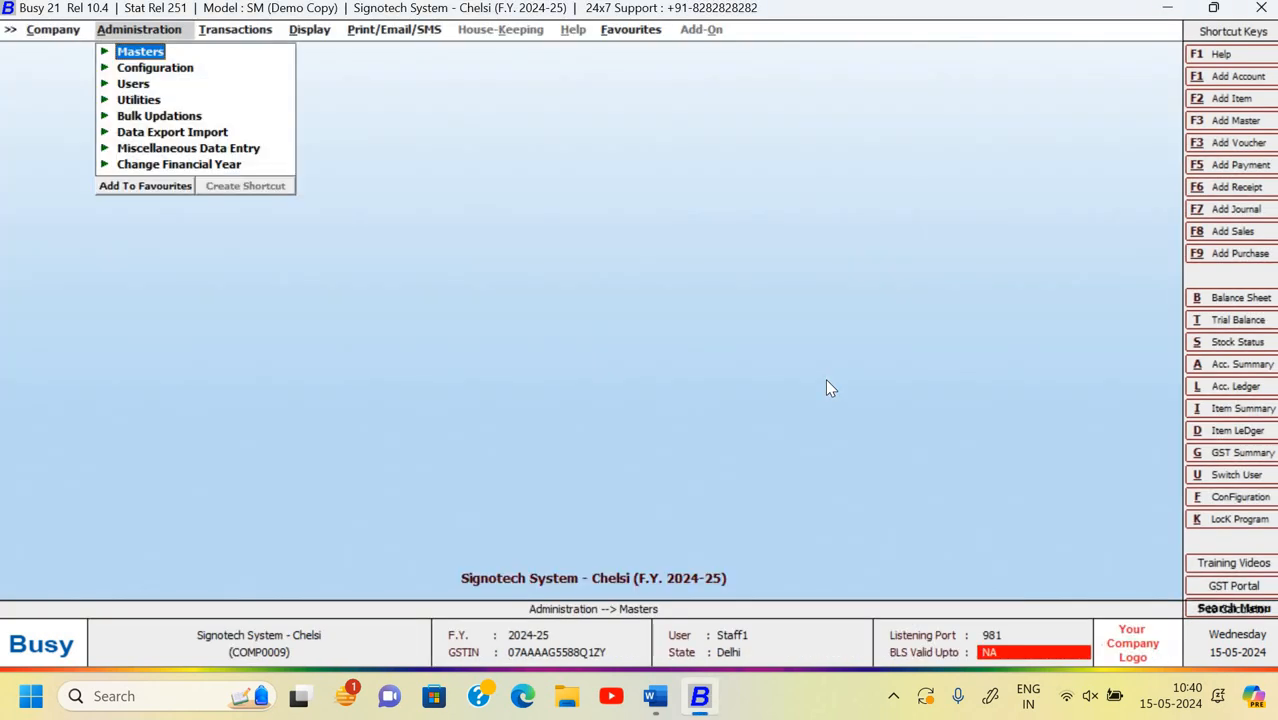
# - Try renaming the Audit Fee account to 'Sdfgsadf', then quit without saving after the no-rights error
pyautogui.press('Return')
pyautogui.press('Return')
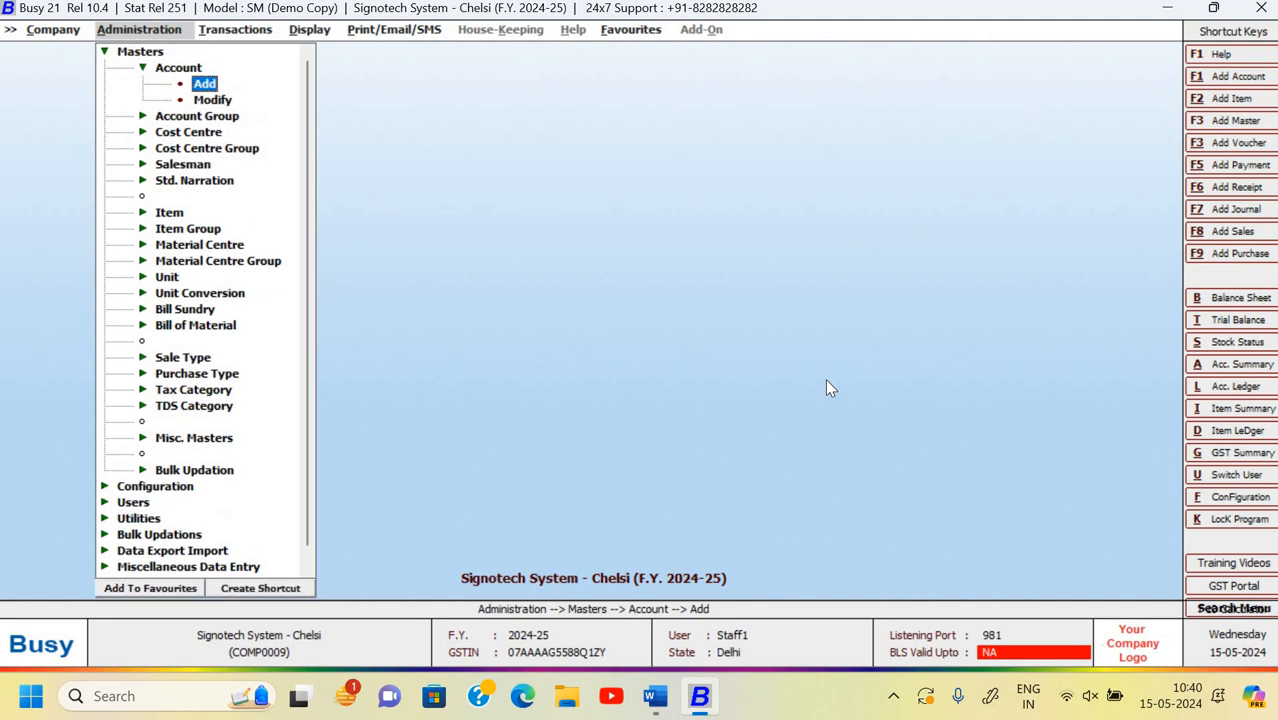
pyautogui.press('Down')
pyautogui.press('Return')
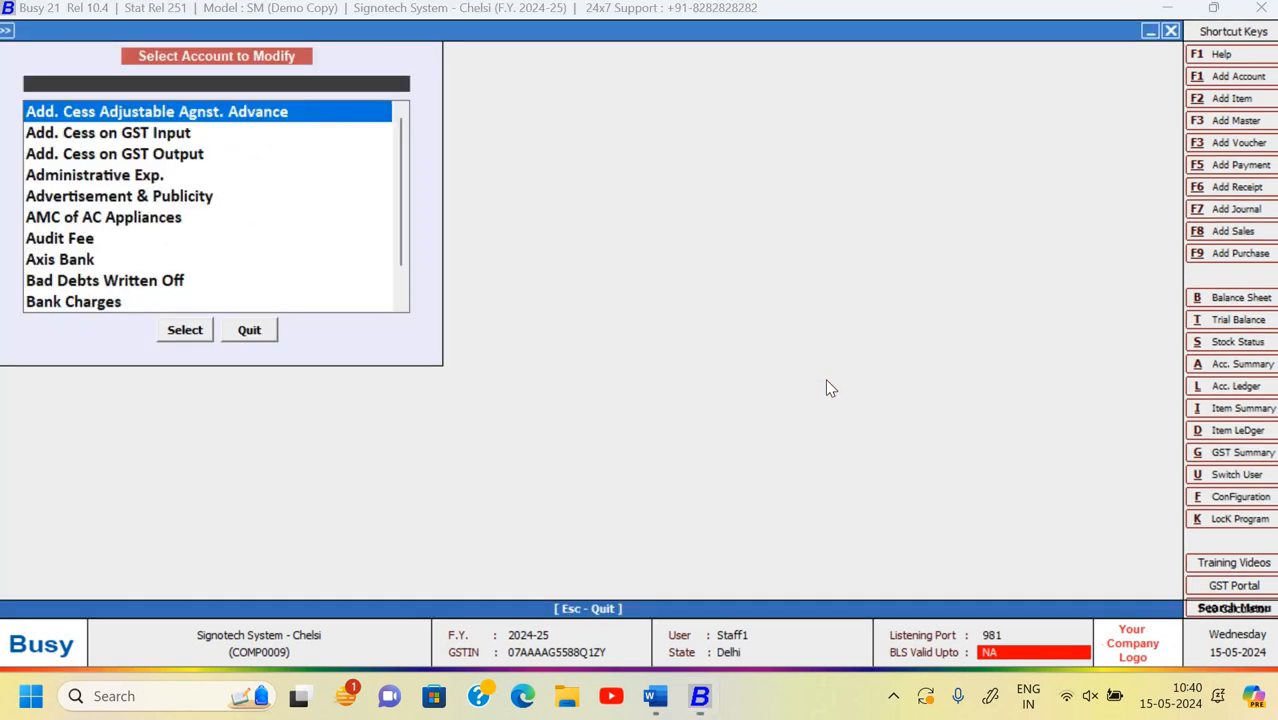
pyautogui.press('Down')
pyautogui.press('Down')
pyautogui.press('Down')
pyautogui.press('Down')
pyautogui.press('Down')
pyautogui.press('Down')
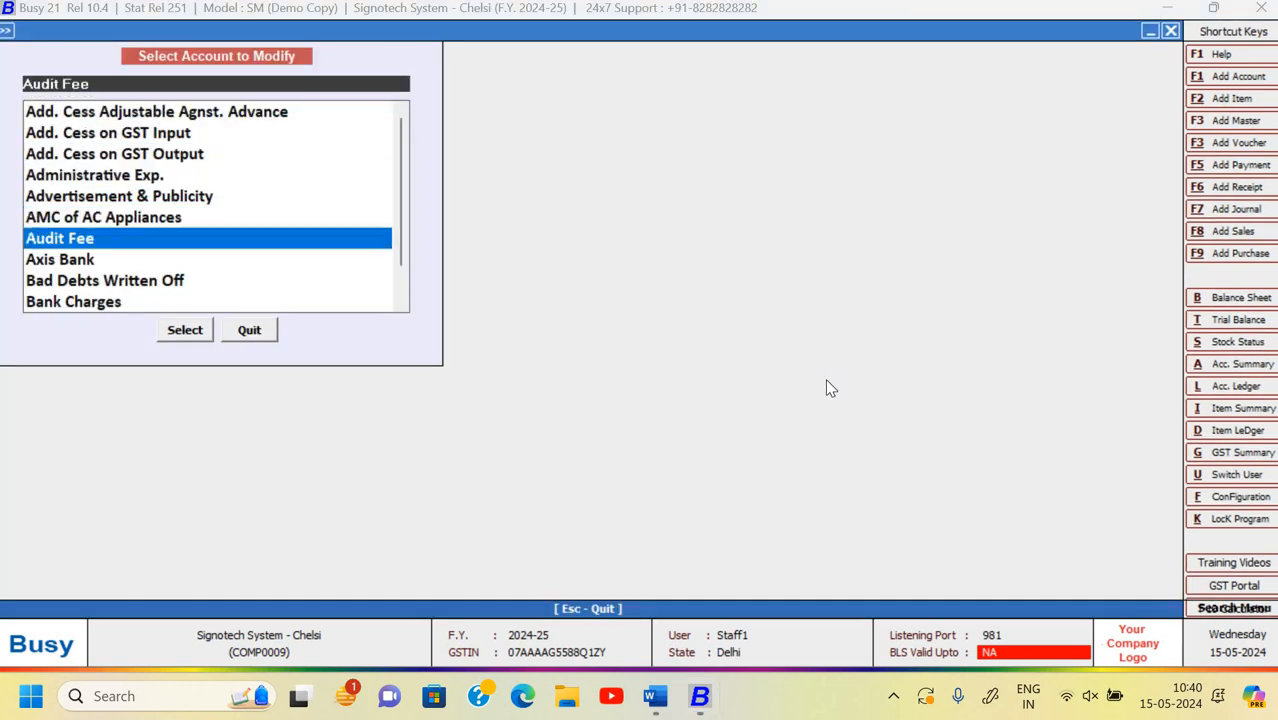
pyautogui.press('Return')
pyautogui.write('Sdfgsadf')
pyautogui.press('Return')
pyautogui.press('Return')
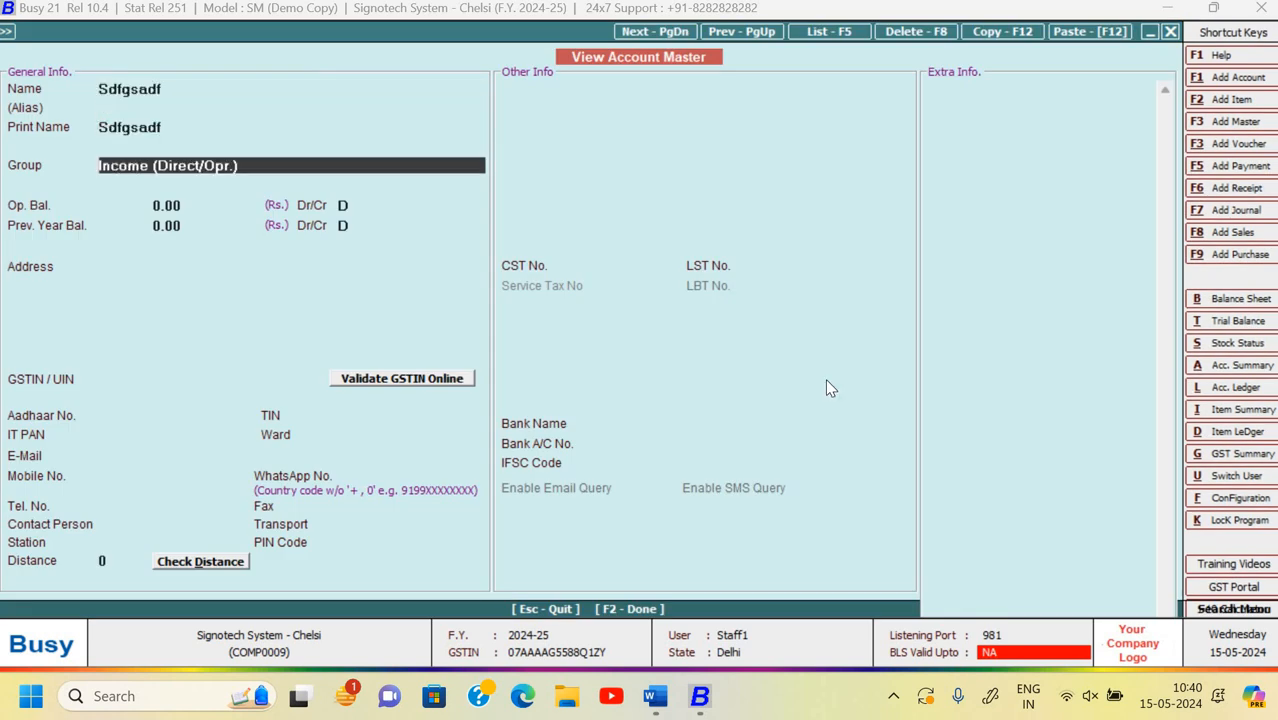
pyautogui.press('F2')
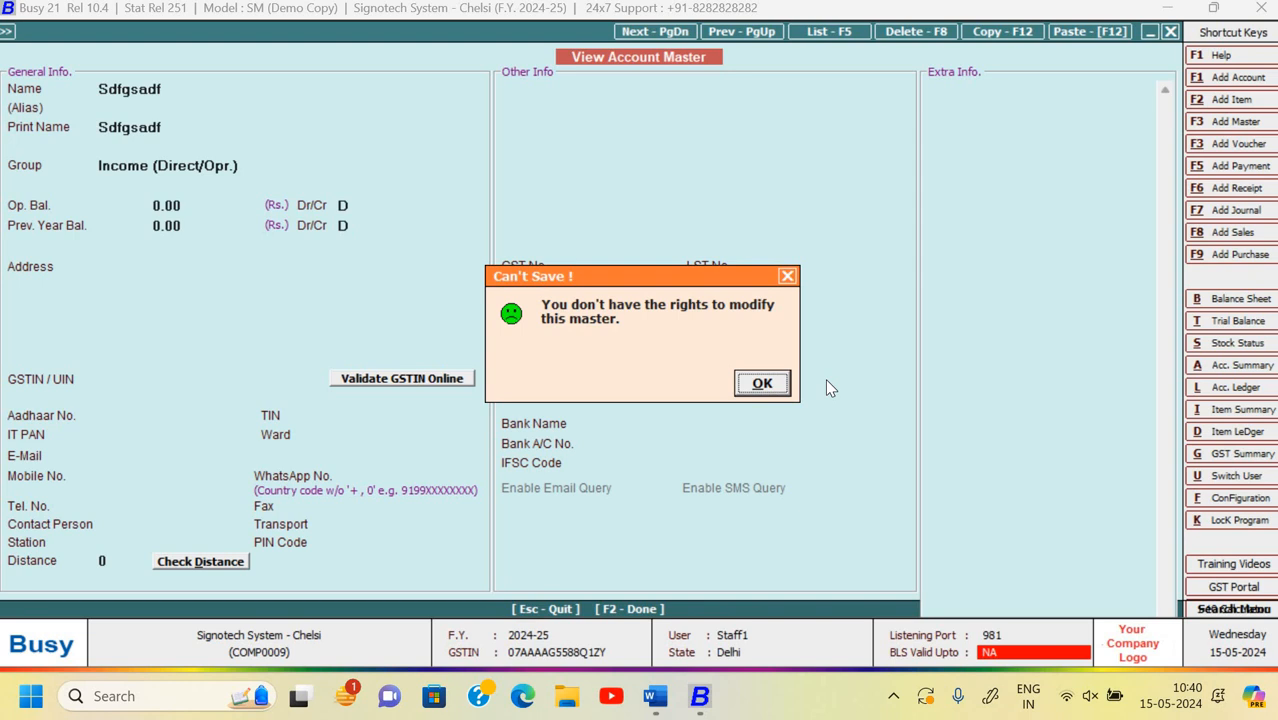
pyautogui.press('Escape')
pyautogui.press('Escape')
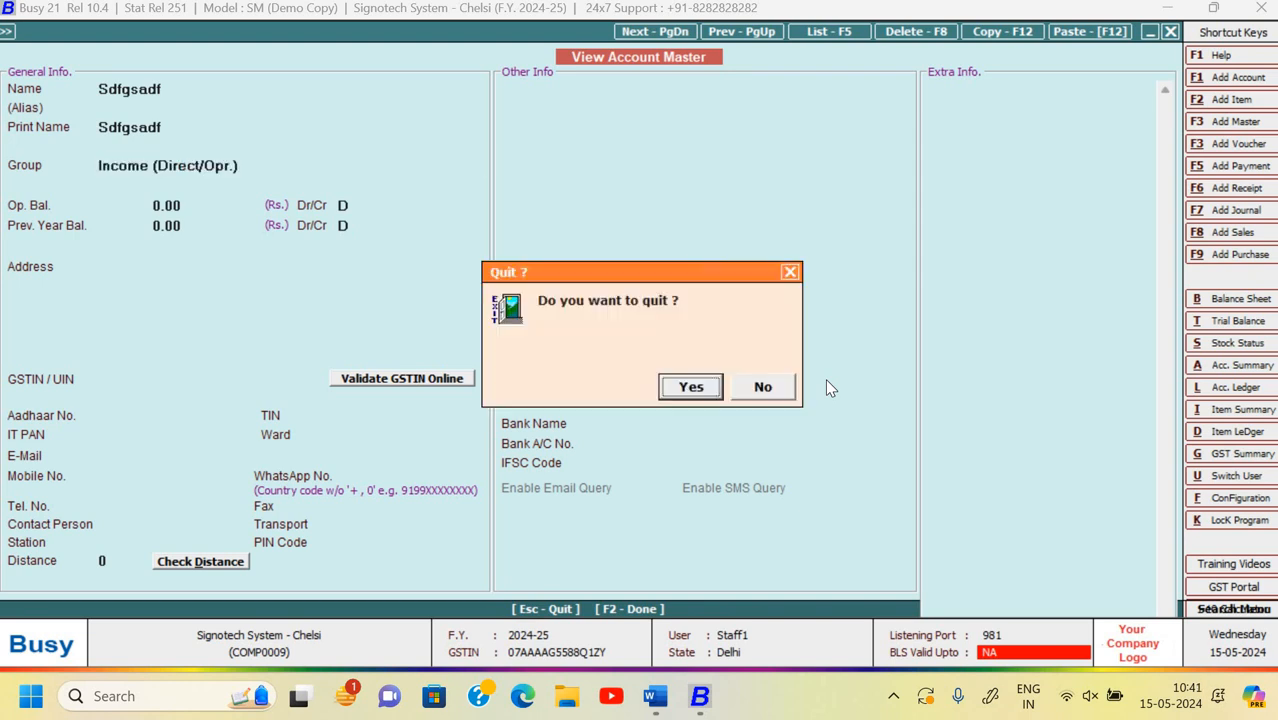
pyautogui.press('Return')
pyautogui.press('Escape')
# - Browse the Account, Item and Item Group master options available to Staff1
pyautogui.press('Up')
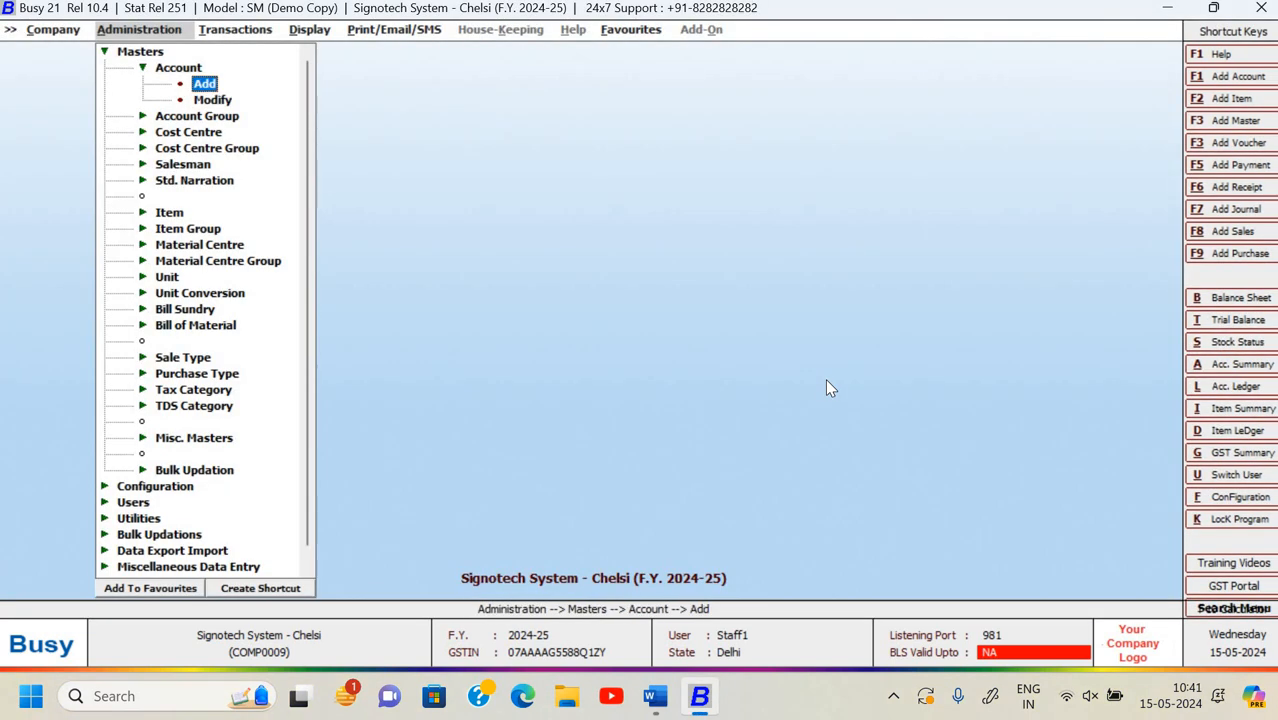
pyautogui.press('Up')
pyautogui.press('Left')
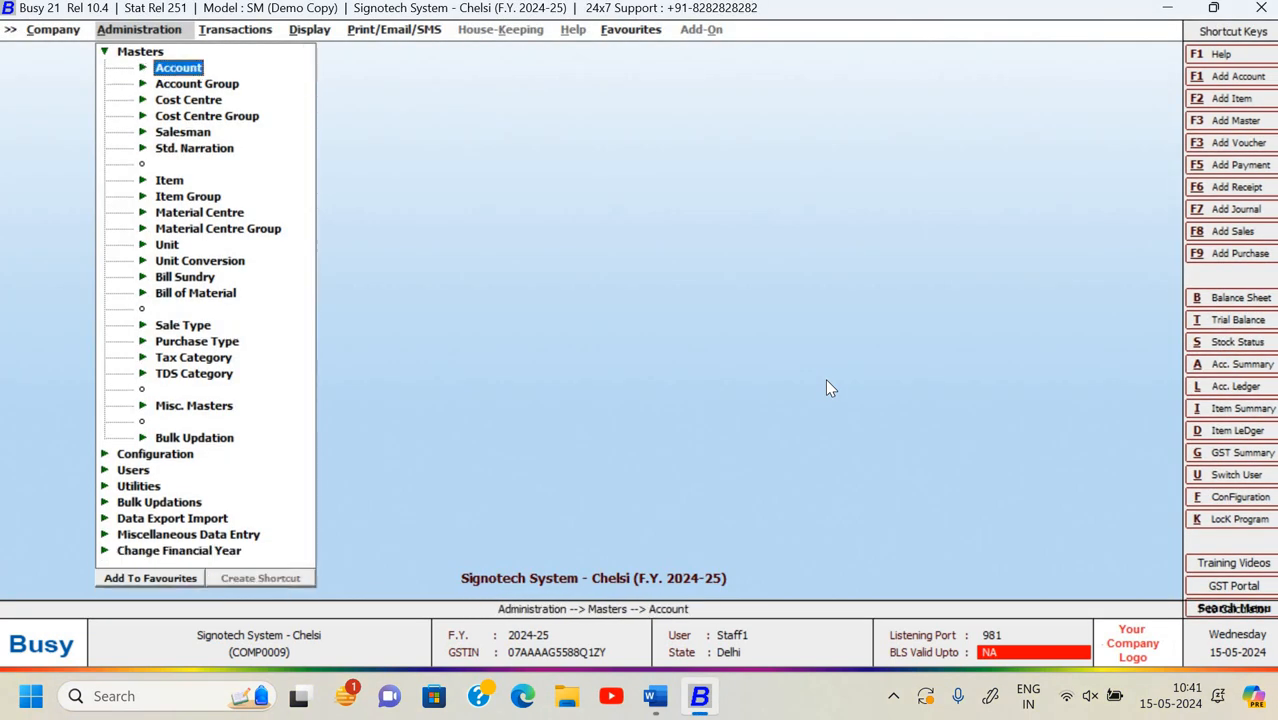
pyautogui.press('Down')
pyautogui.press('Down')
pyautogui.press('Down')
pyautogui.press('Down')
pyautogui.press('Down')
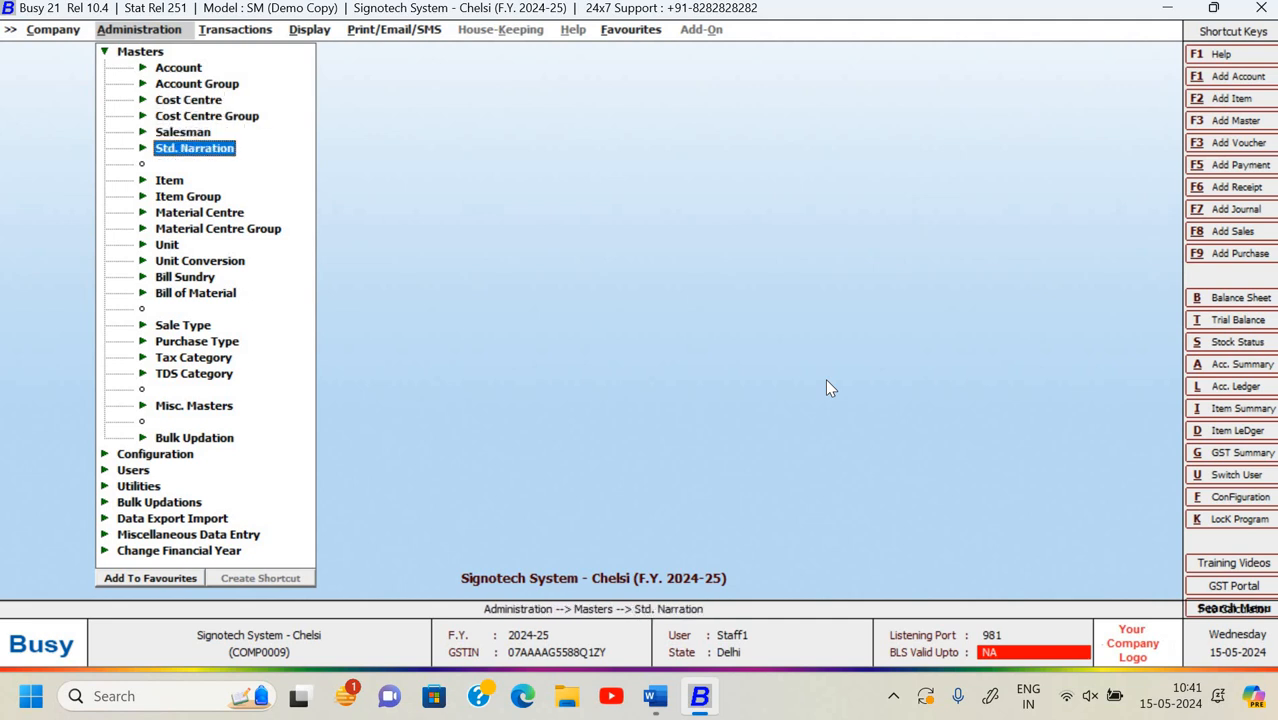
pyautogui.press('Down')
pyautogui.press('Down')
pyautogui.press('Up')
pyautogui.press('Right')
pyautogui.press('Up')
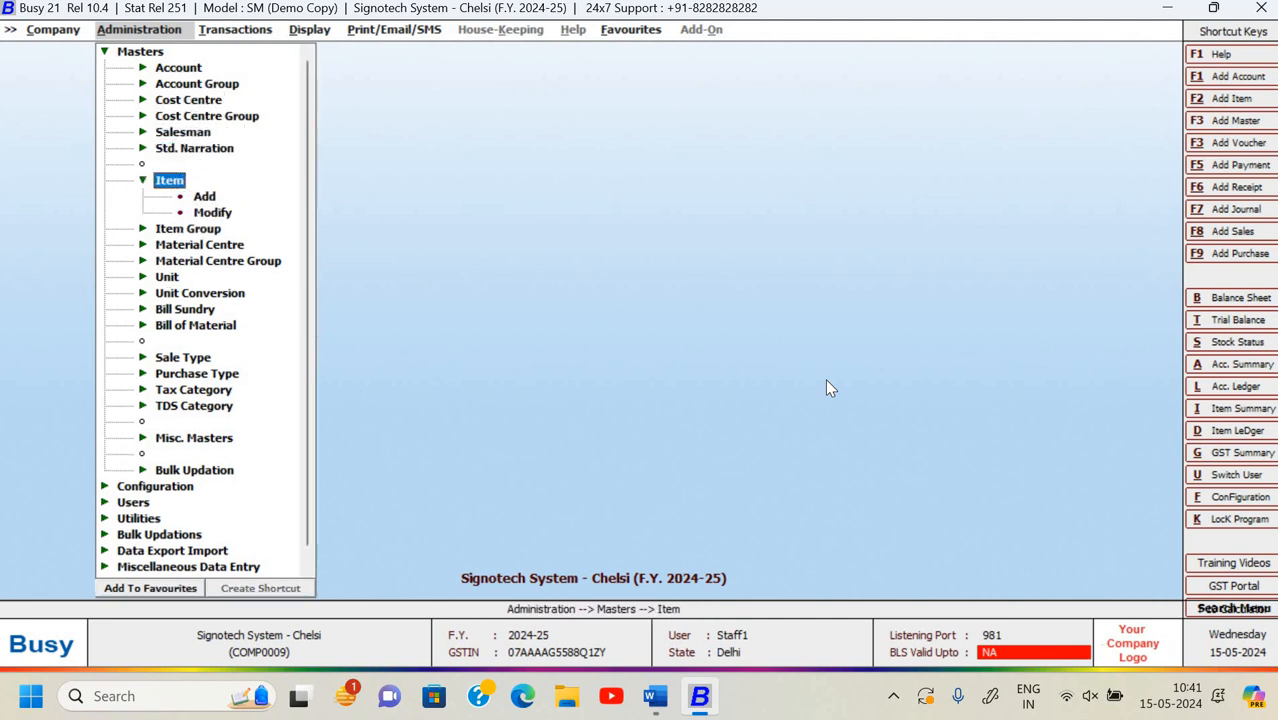
pyautogui.press('Up')
pyautogui.press('Down')
pyautogui.press('Left')
pyautogui.press('Down')
pyautogui.press('Right')
pyautogui.press('Down')
pyautogui.press('Down')
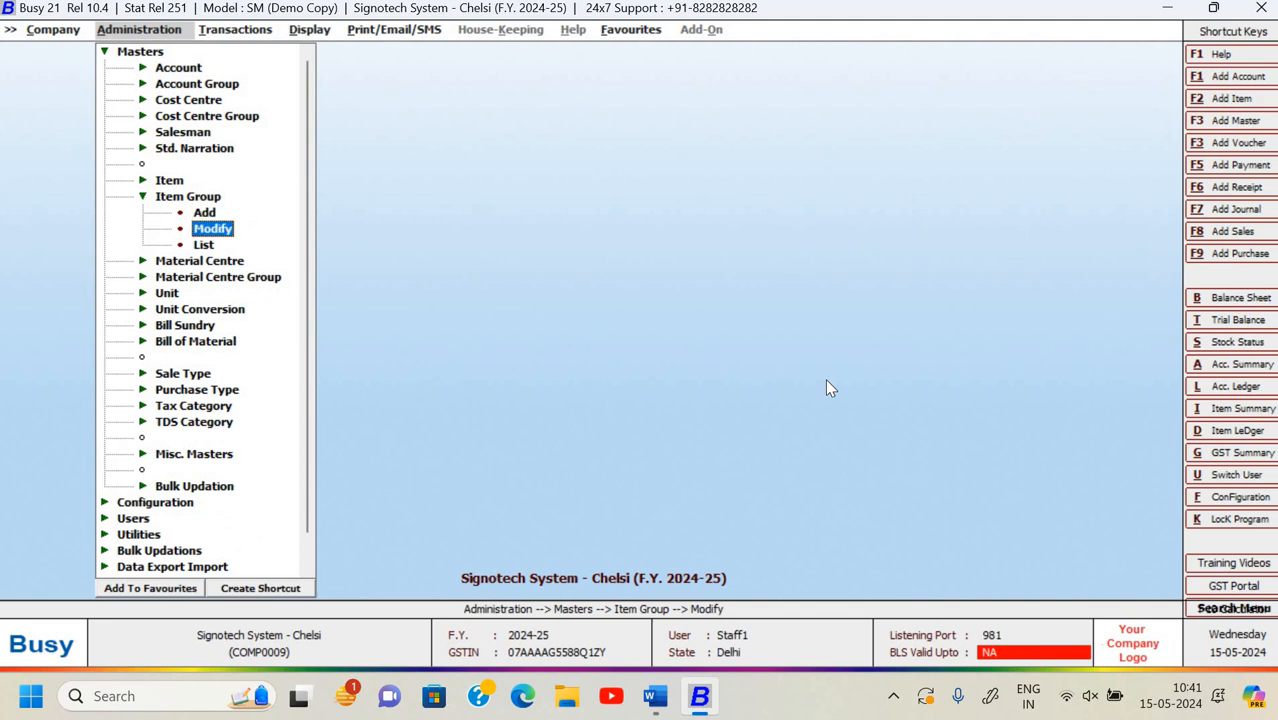
pyautogui.press('Up')
pyautogui.press('Up')
# - Look through the Display, Print, Favourites, Transactions and Company menus available to Staff1
pyautogui.press('Right')
pyautogui.press('Right')
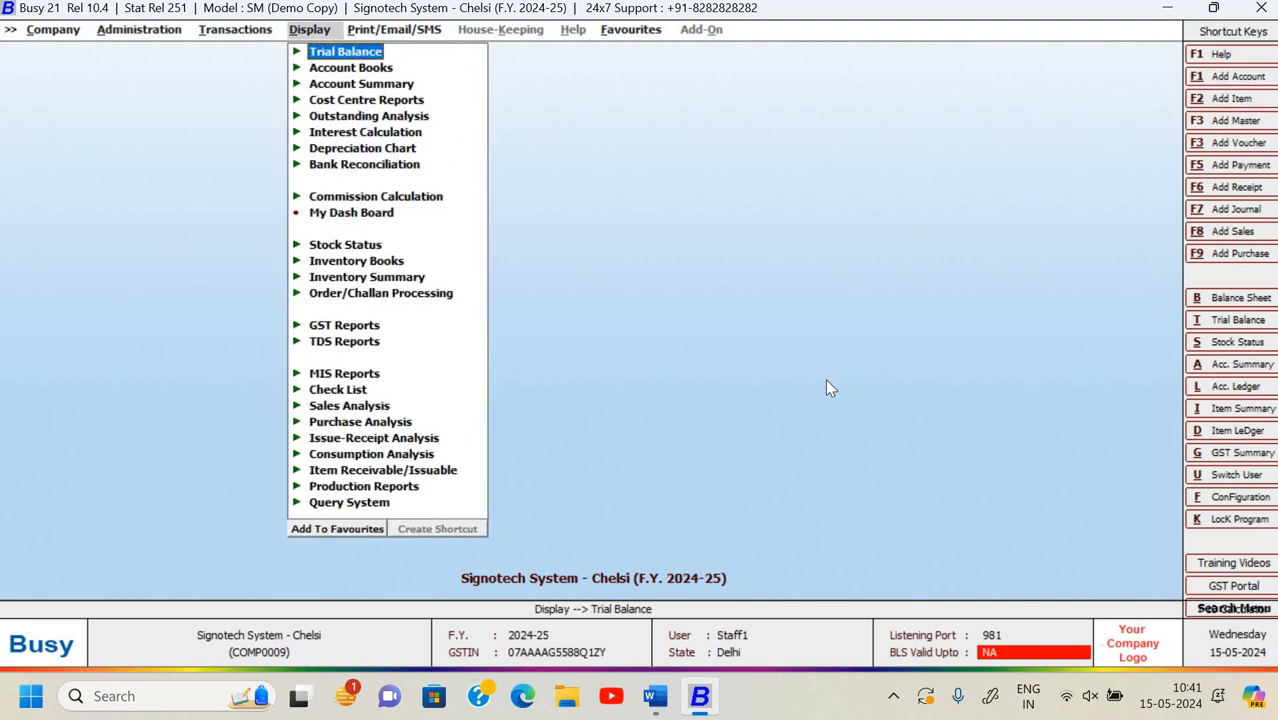
pyautogui.press('Right')
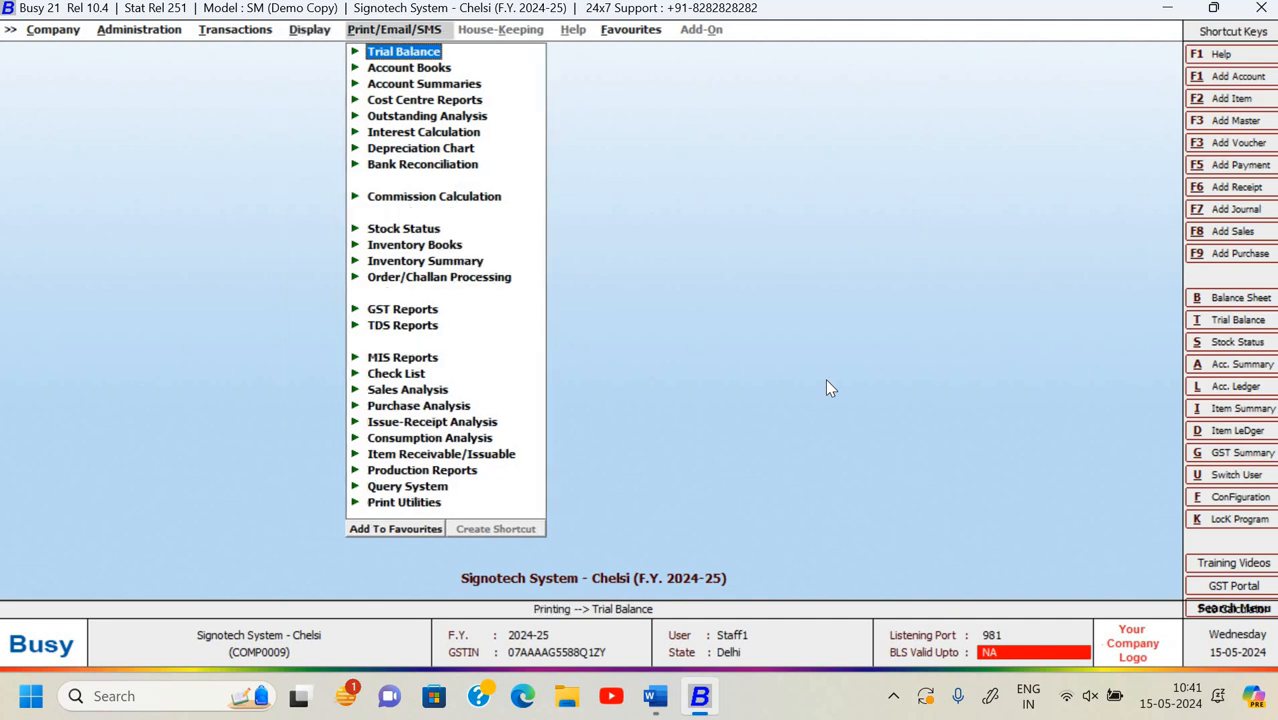
pyautogui.press('Left')
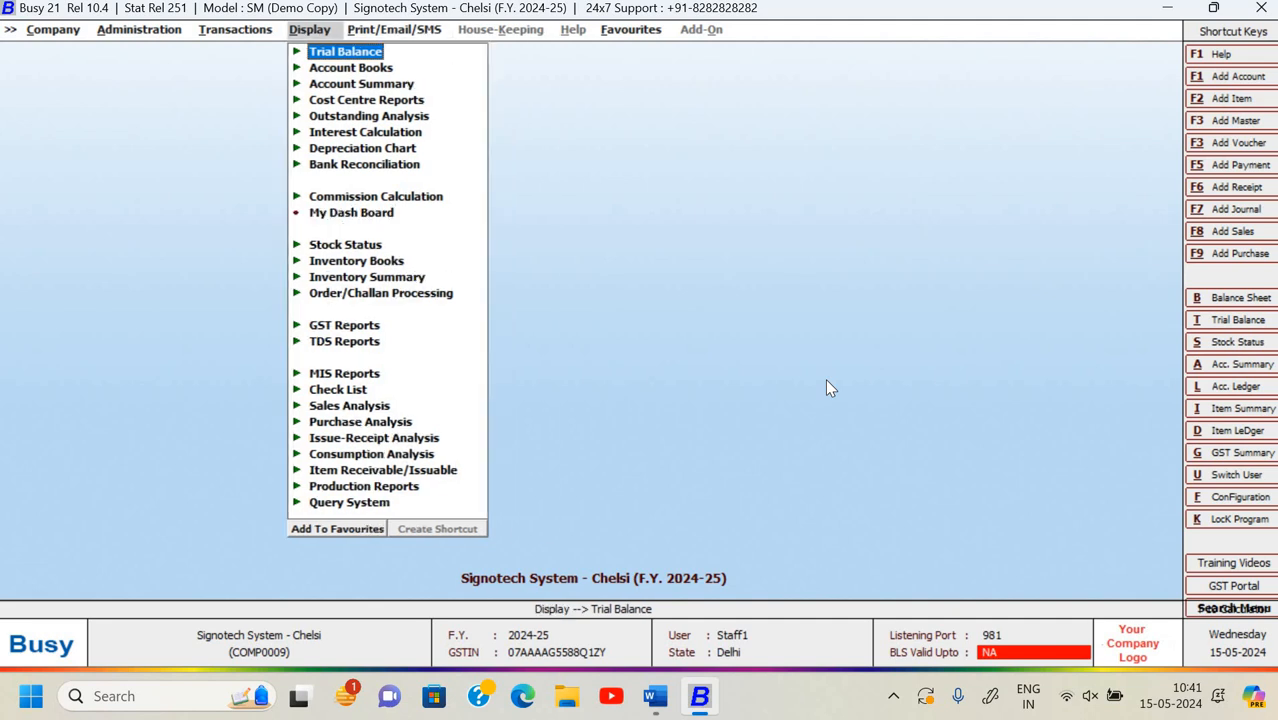
pyautogui.press('Right')
pyautogui.press('Left')
pyautogui.press('Right')
pyautogui.press('Left')
pyautogui.press('Right')
pyautogui.press('Left')
pyautogui.press('Right')
pyautogui.press('Left')
pyautogui.press('Right')
pyautogui.press('Right')
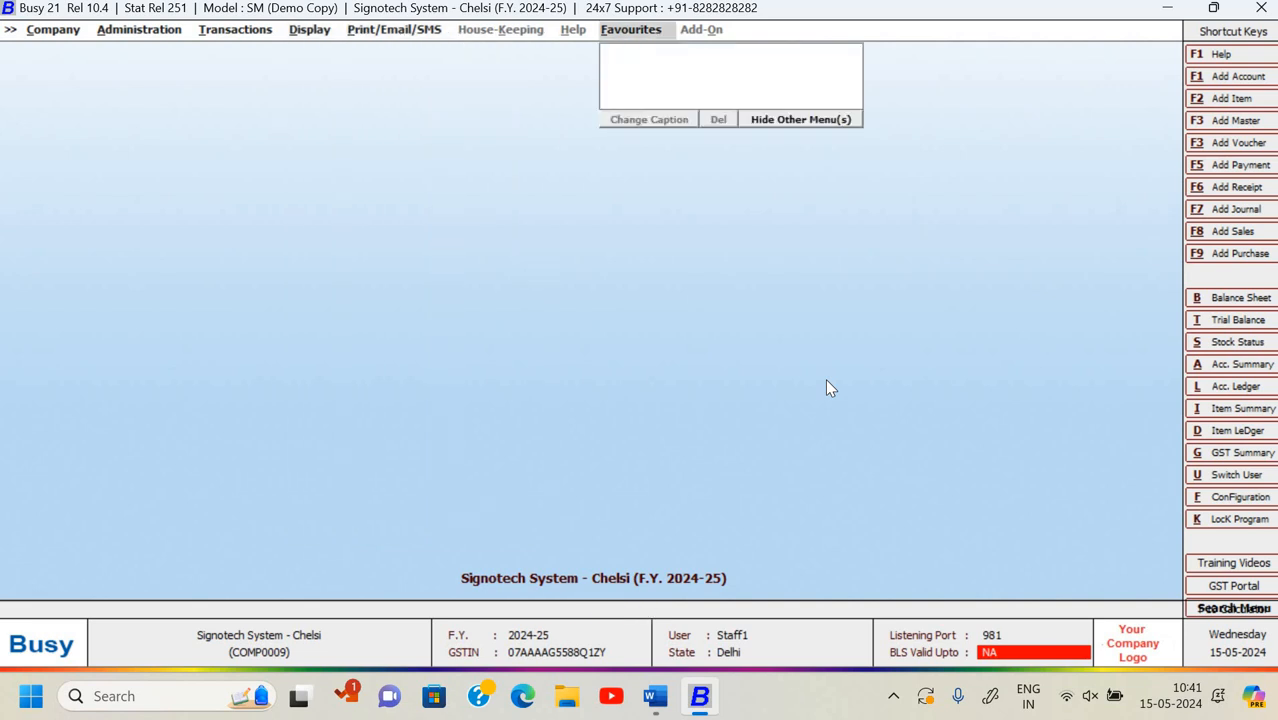
pyautogui.press('Left')
pyautogui.press('Right')
pyautogui.press('Left')
pyautogui.press('Left')
pyautogui.press('Left')
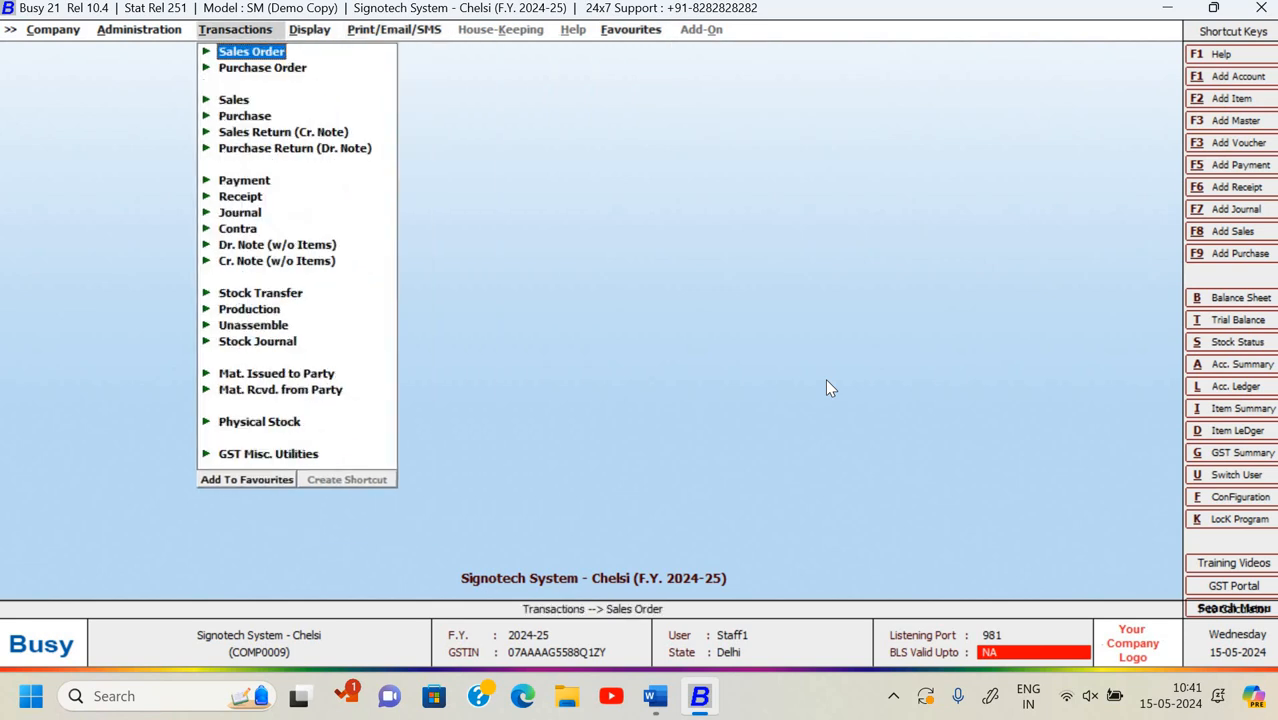
pyautogui.press('Left')
pyautogui.press('Left')
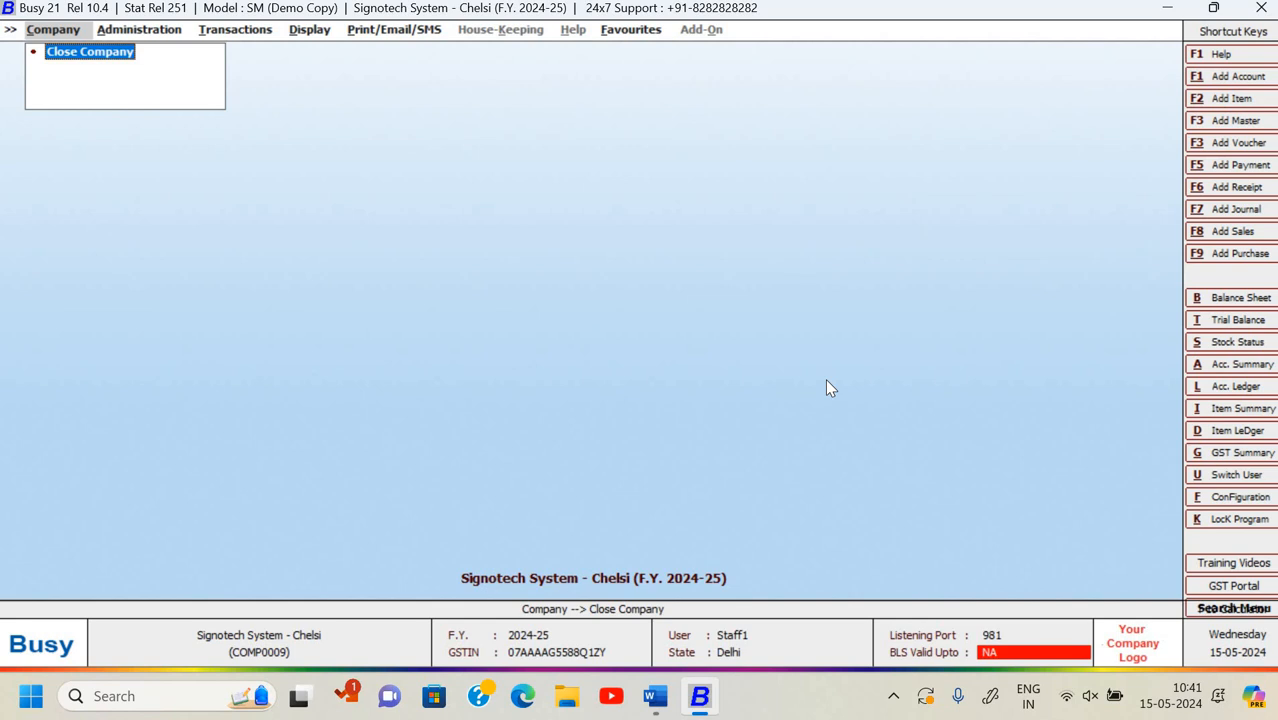
# - Reopen Signotech System - Chelsi under the administrator login, then switch to the Word assignment
pyautogui.press('Return')
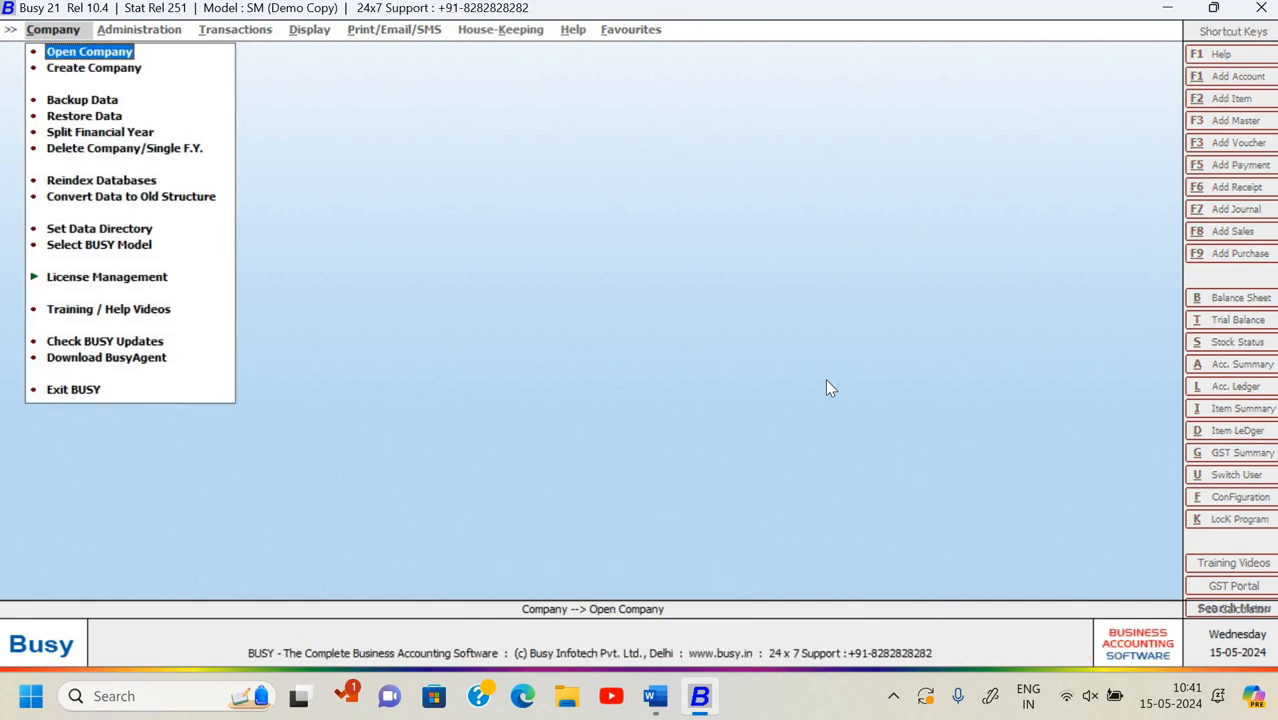
pyautogui.press('Return')
pyautogui.press('Down')
pyautogui.press('Down')
pyautogui.press('Down')
pyautogui.press('Down')
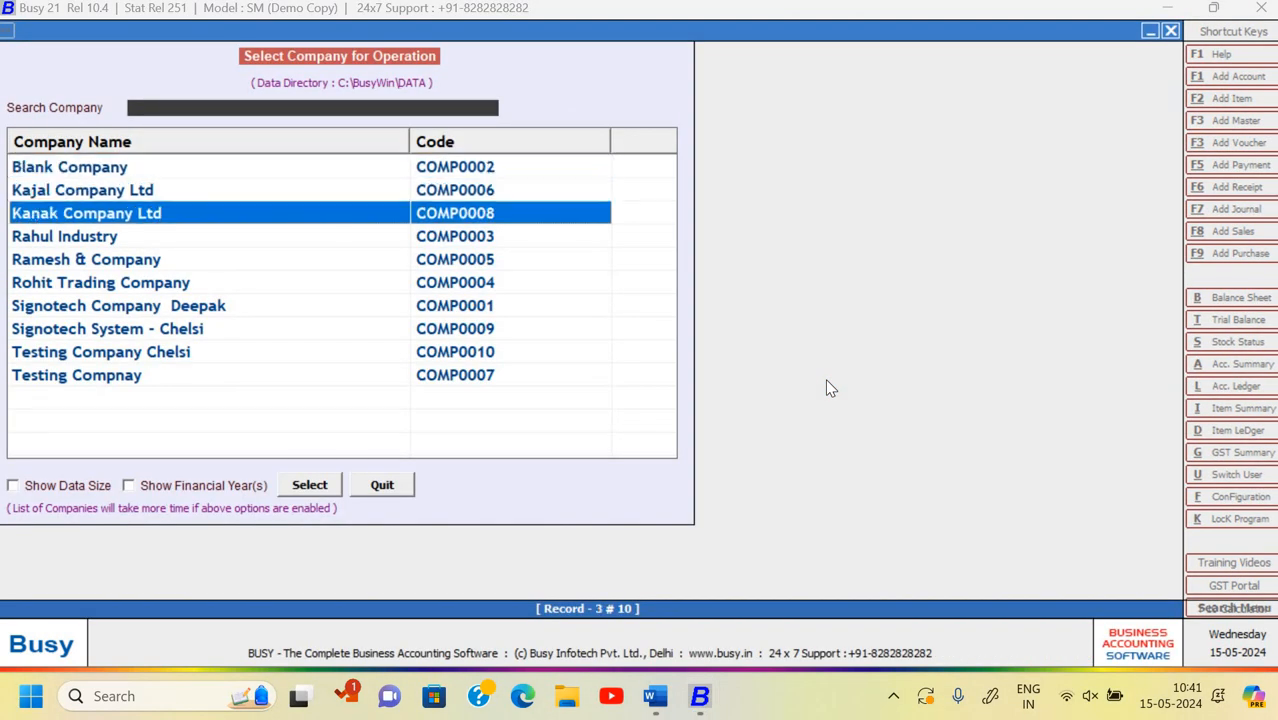
pyautogui.press('Down')
pyautogui.press('Down')
pyautogui.press('Down')
pyautogui.press('Return')
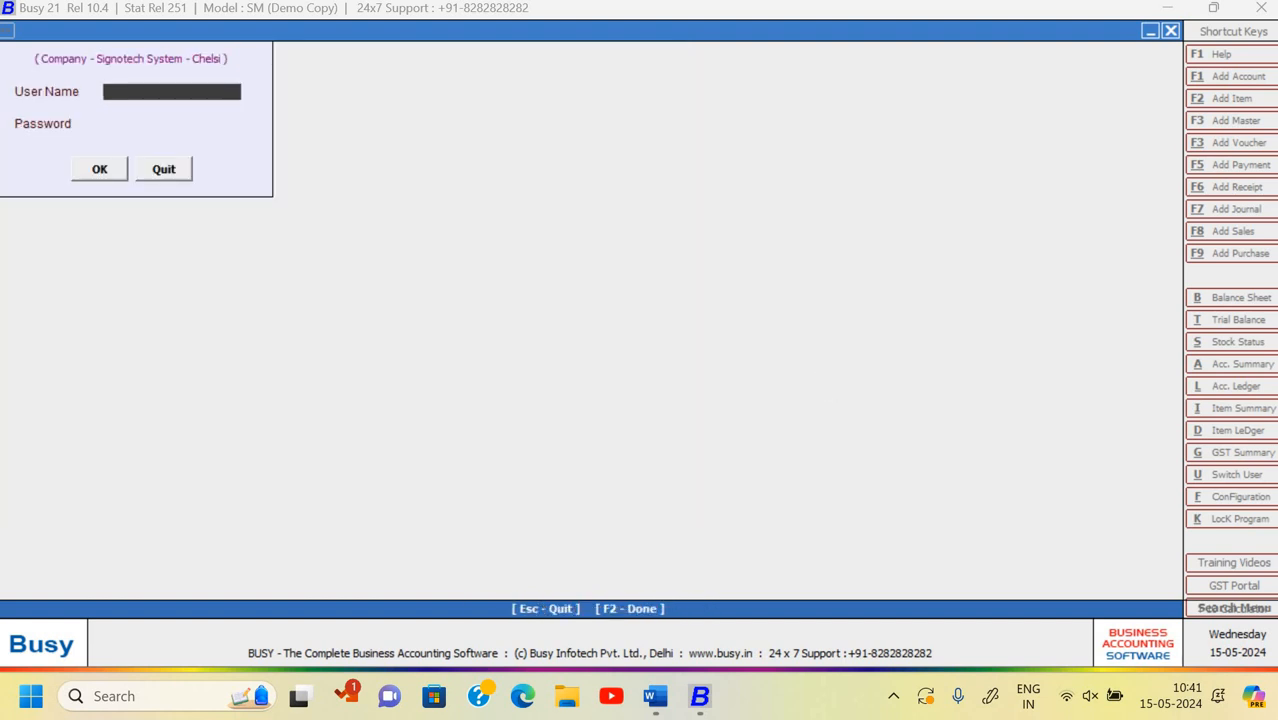
pyautogui.write('chelsi')
pyautogui.press('Return')
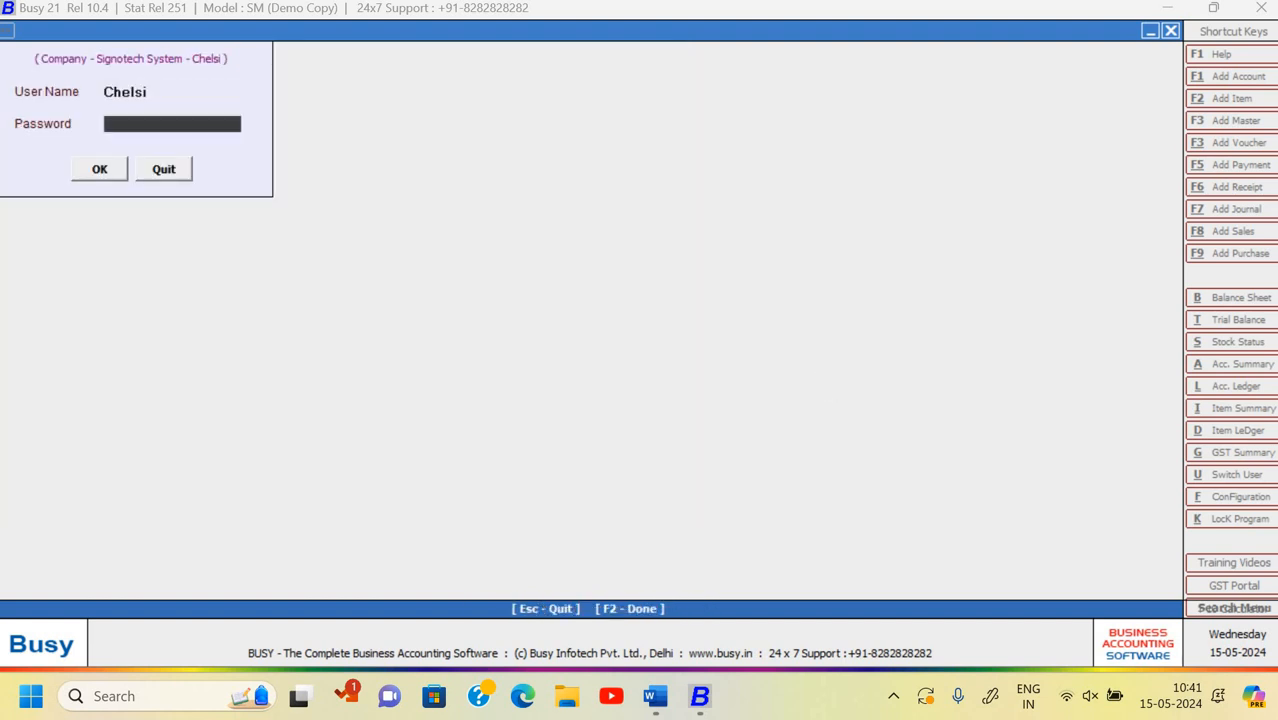
pyautogui.write('******')
pyautogui.press('Return')
pyautogui.press('Right')
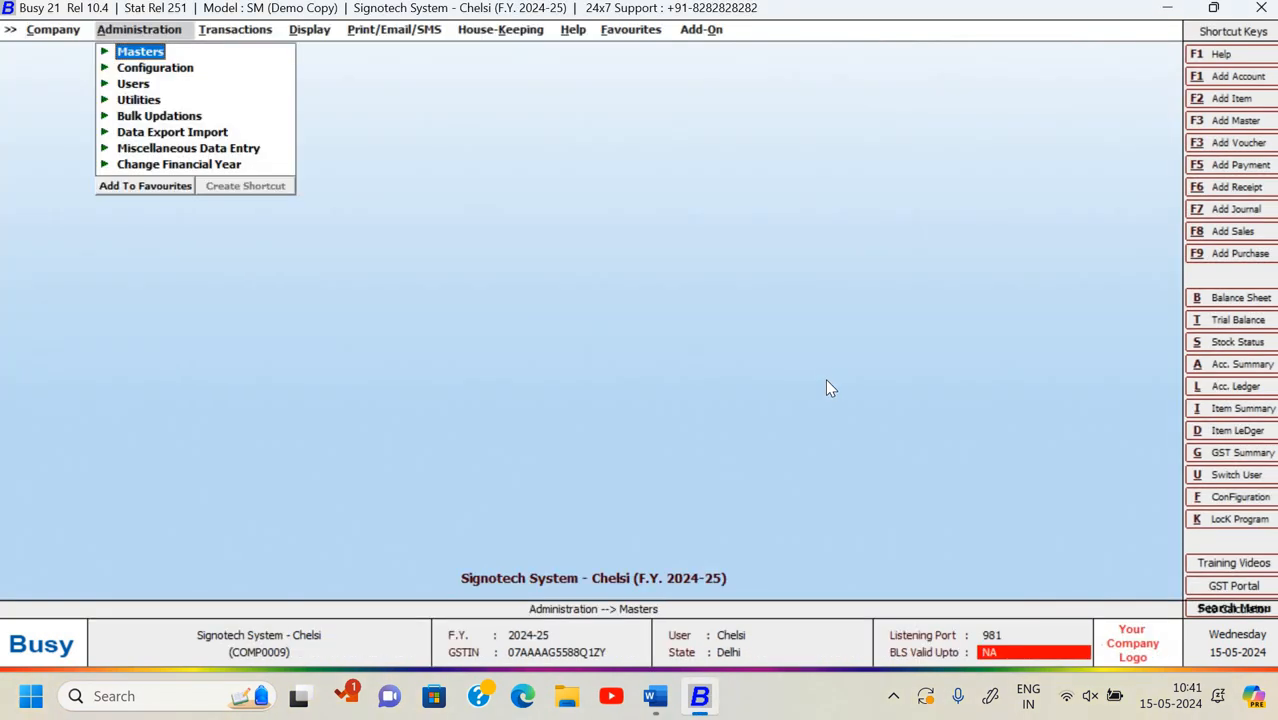
pyautogui.hotkey('alt', 'Tab')
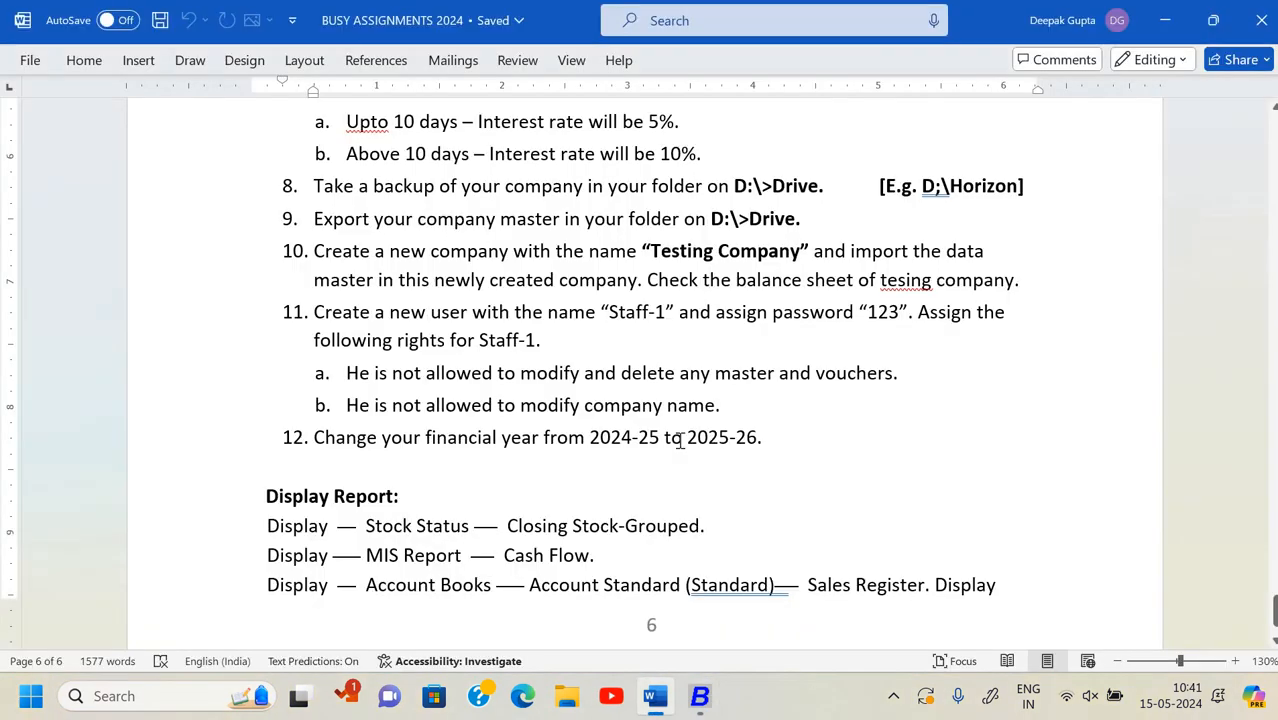
# - Scroll the assignment to task 12 on the 2025-26 financial year, then return to Busy 21
pyautogui.scroll(-1, 458, 384)
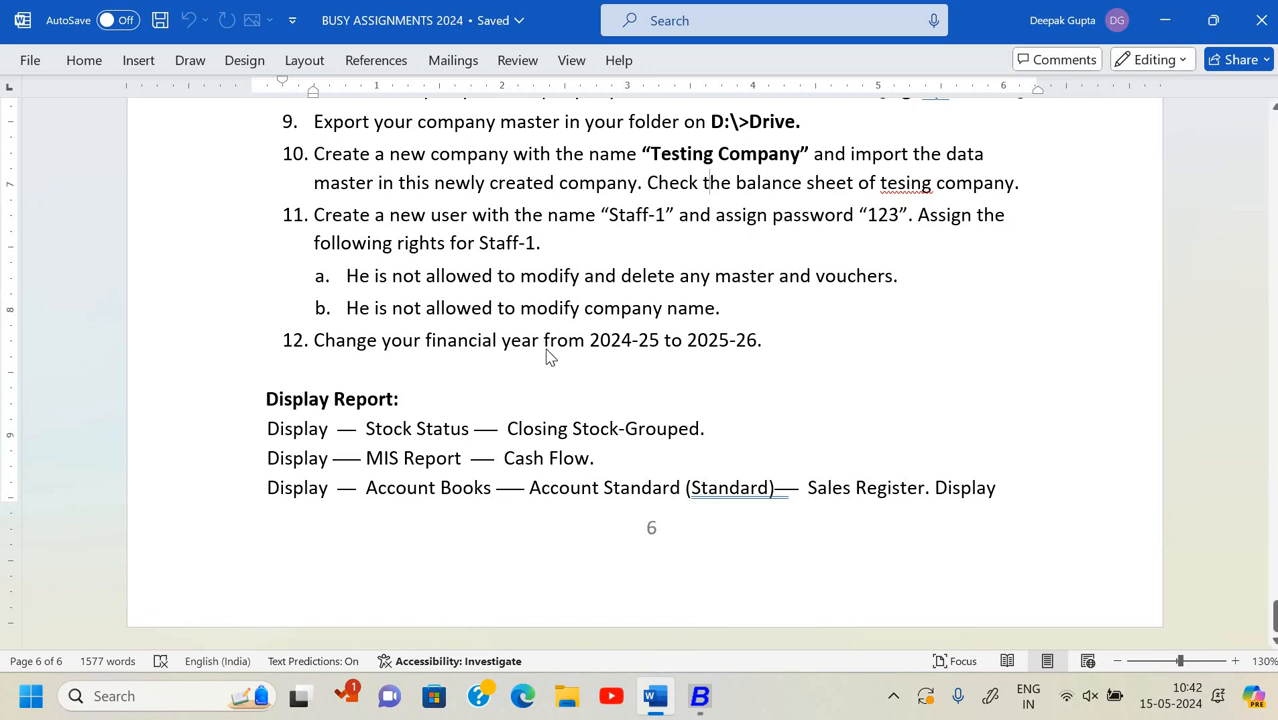
pyautogui.hotkey('alt', 'Tab')
pyautogui.press('Left')
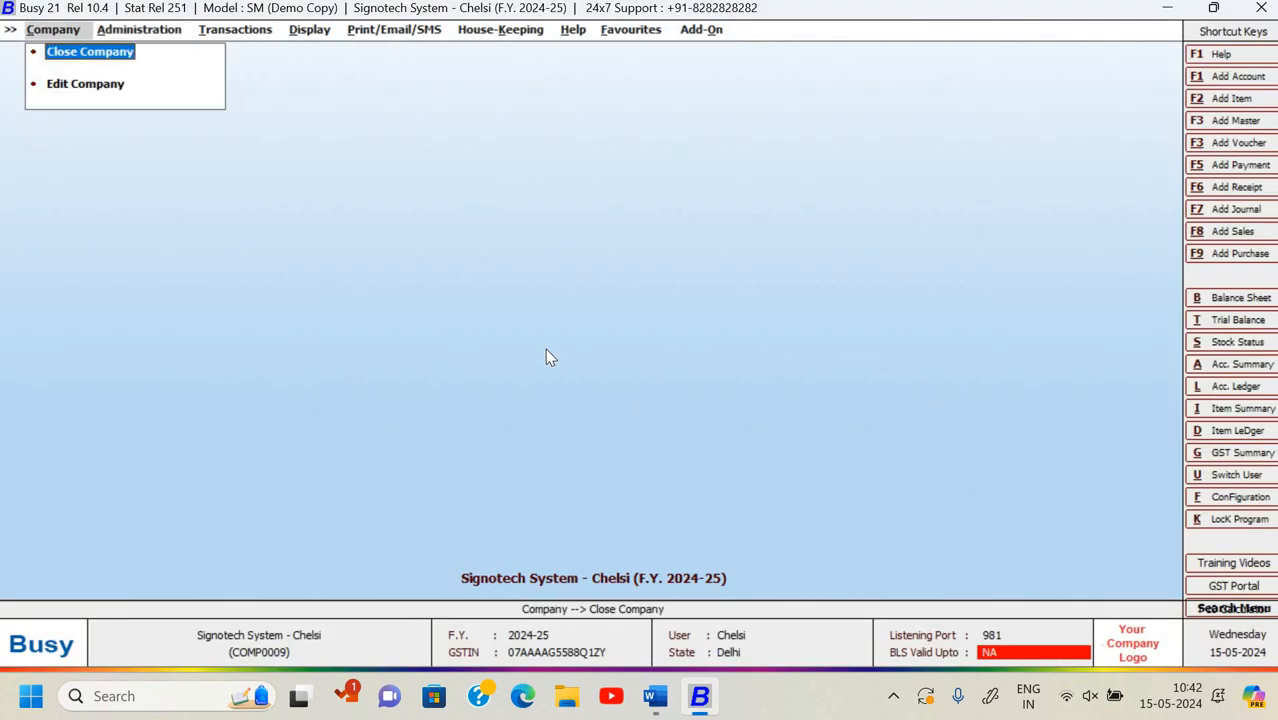
# - Start a new financial year from 01-04-2025 under Administration > Change Financial Year and confirm
pyautogui.press('Right')
pyautogui.press('Down')
pyautogui.press('Down')
pyautogui.press('Down')
pyautogui.press('Down')
pyautogui.press('Down')
pyautogui.press('Down')
pyautogui.press('Down')
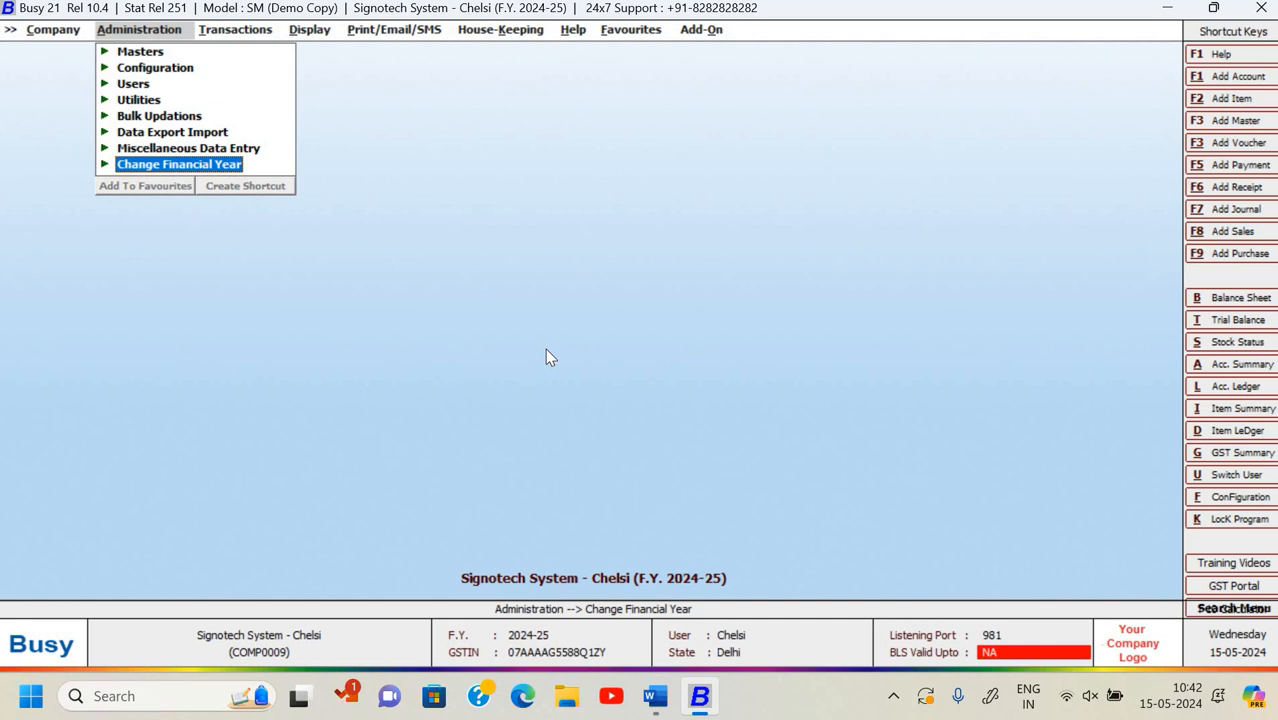
pyautogui.press('Return')
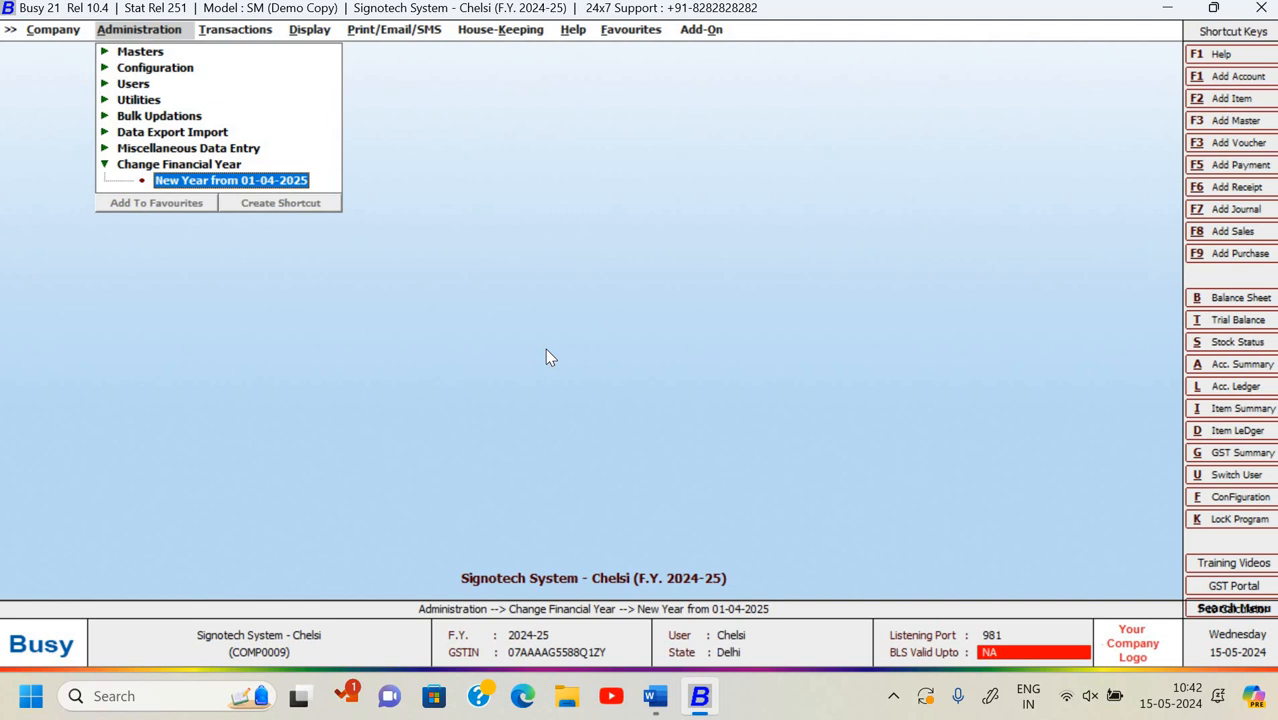
pyautogui.press('Return')
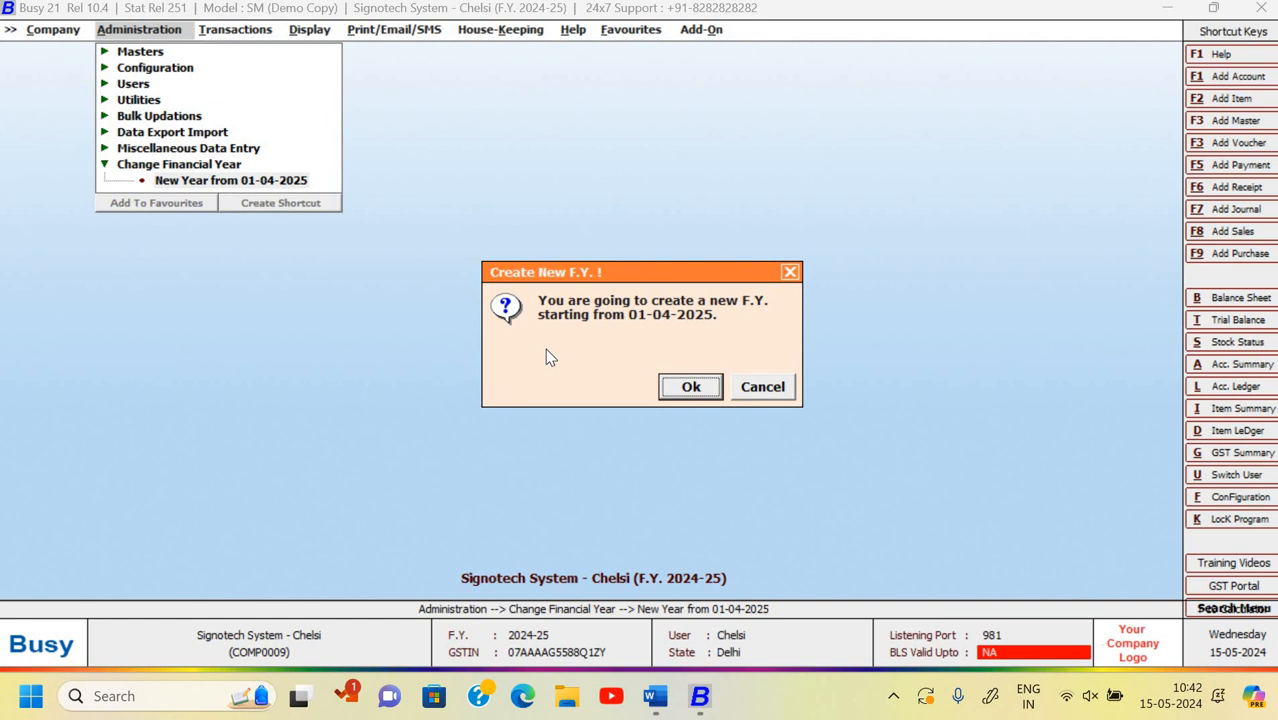
pyautogui.press('Return')
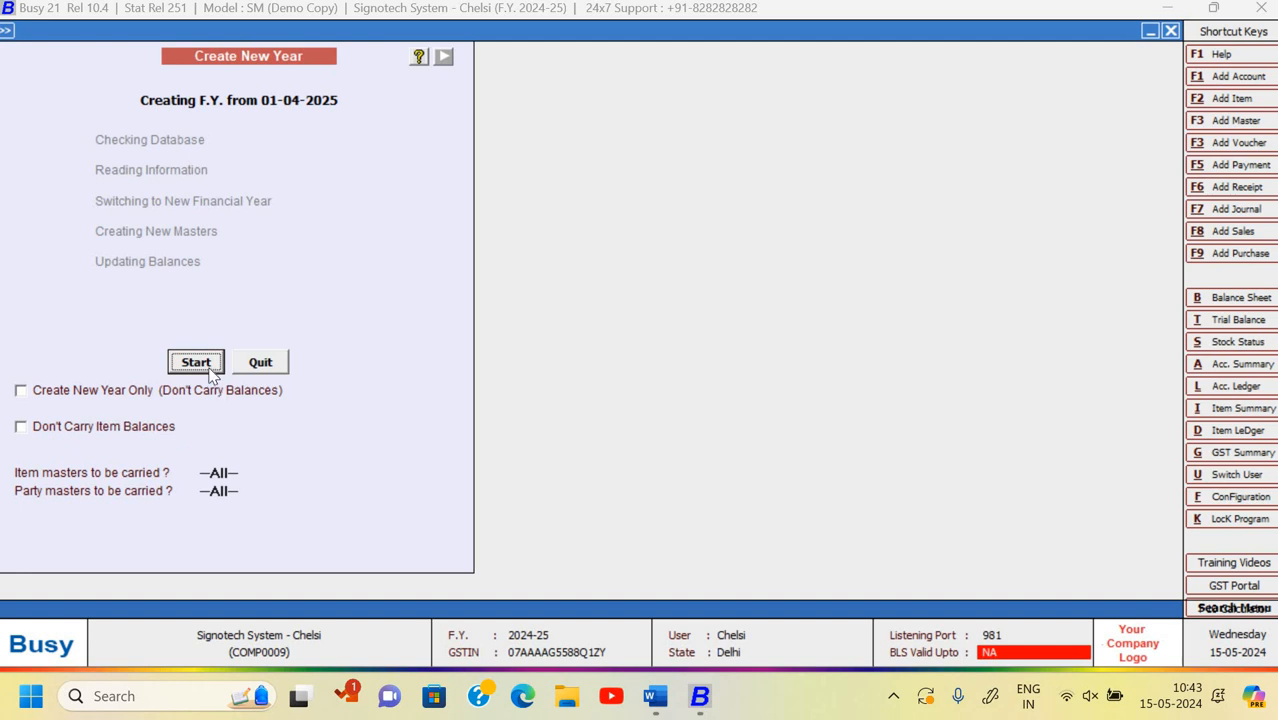
# - Create the new financial year from 01-04-2025 and acknowledge the completion message
pyautogui.click(210, 370)
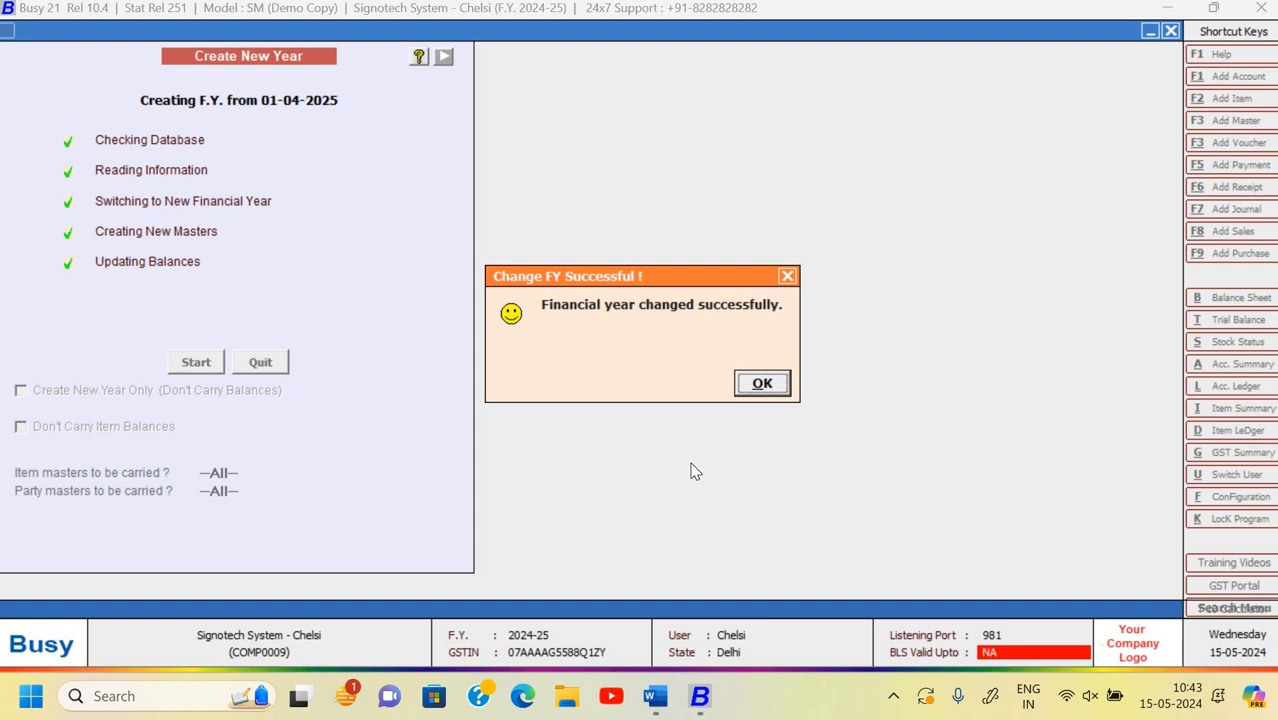
pyautogui.press('Return')
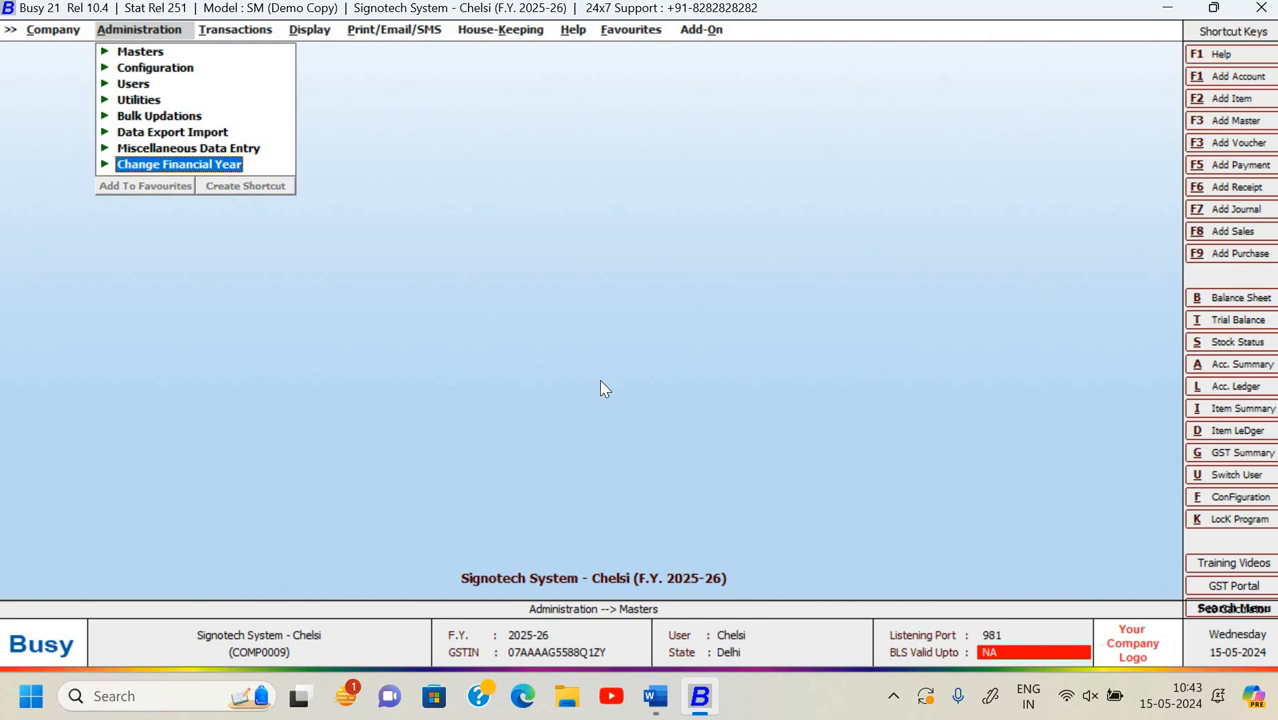
pyautogui.press('Right')
pyautogui.press('Right')
pyautogui.press('Return')
pyautogui.press('Return')
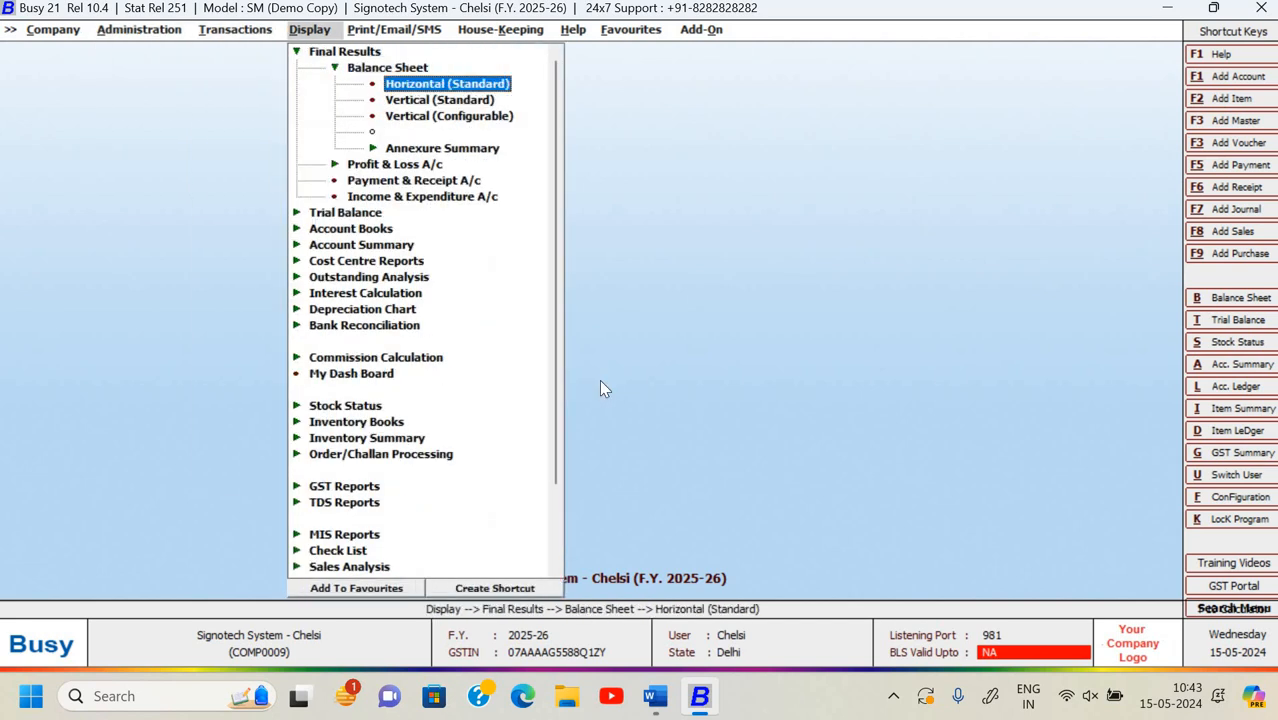
pyautogui.press('Return')
pyautogui.press('Return')
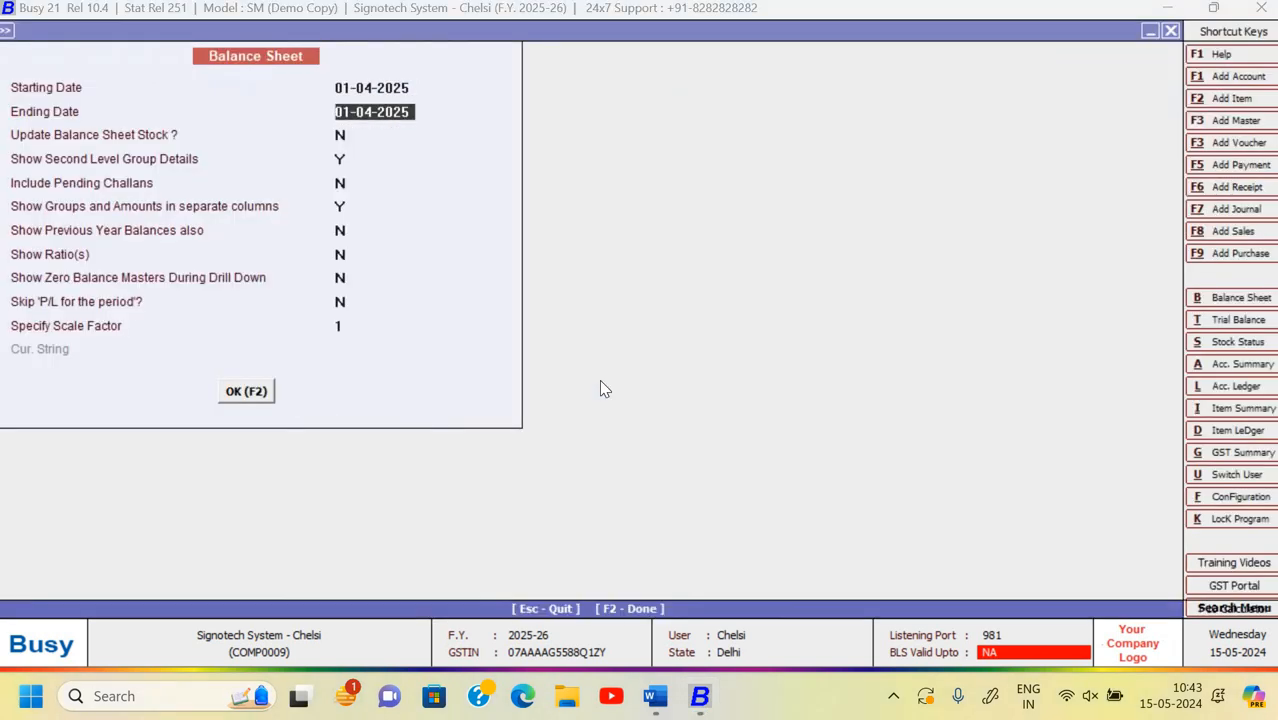
pyautogui.press('F2')
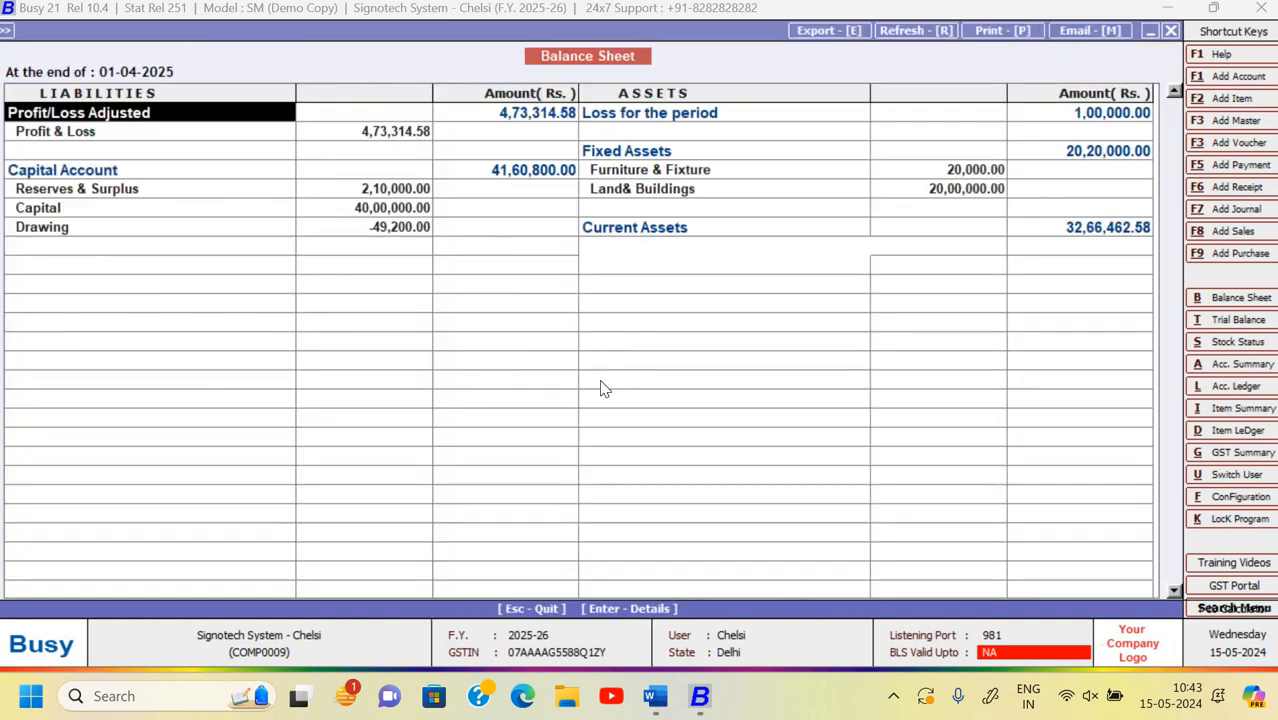
pyautogui.press('Down')
pyautogui.press('Down')
pyautogui.press('Down')
pyautogui.press('Down')
pyautogui.press('Down')
pyautogui.press('Right')
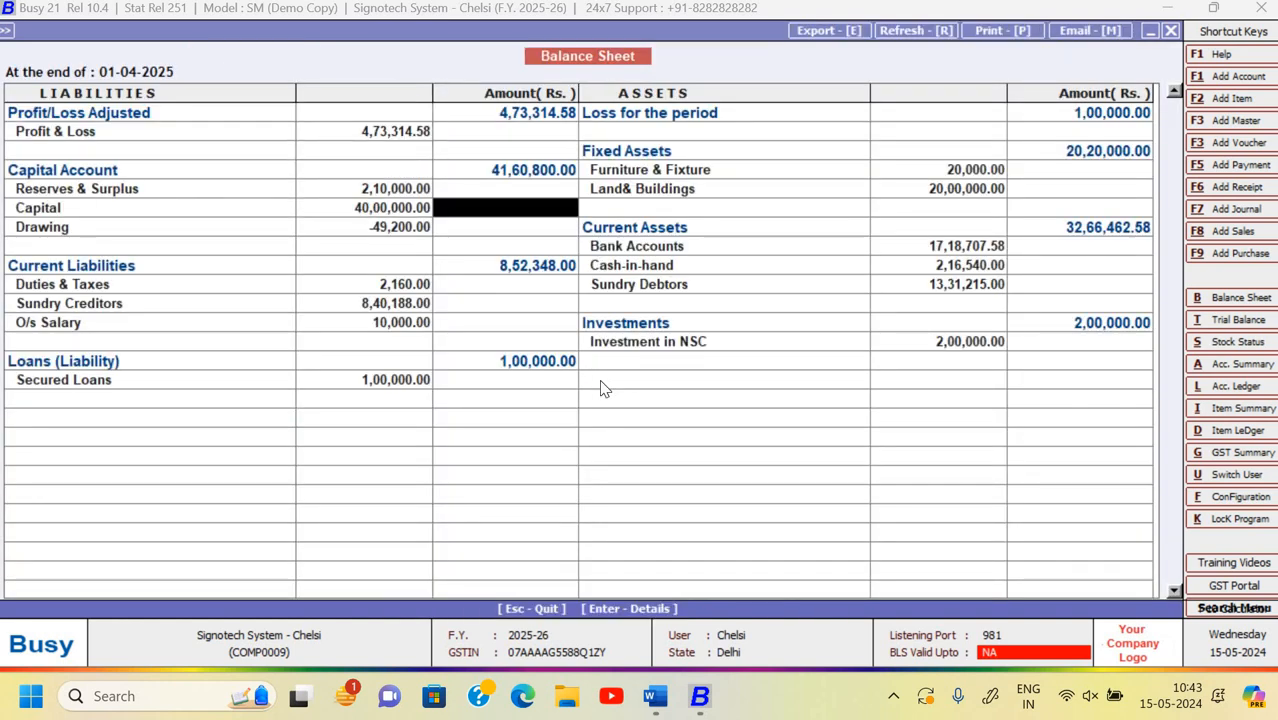
pyautogui.press('Right')
pyautogui.press('Right')
pyautogui.press('Down')
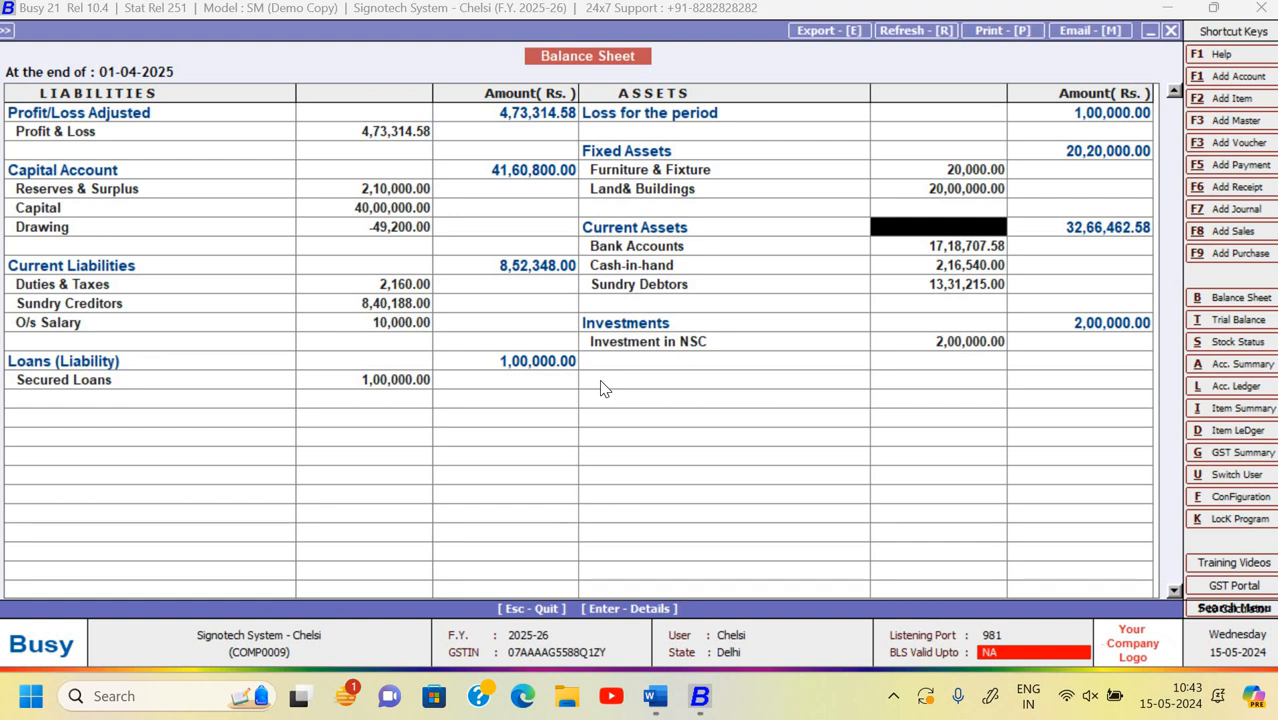
pyautogui.press('Escape')
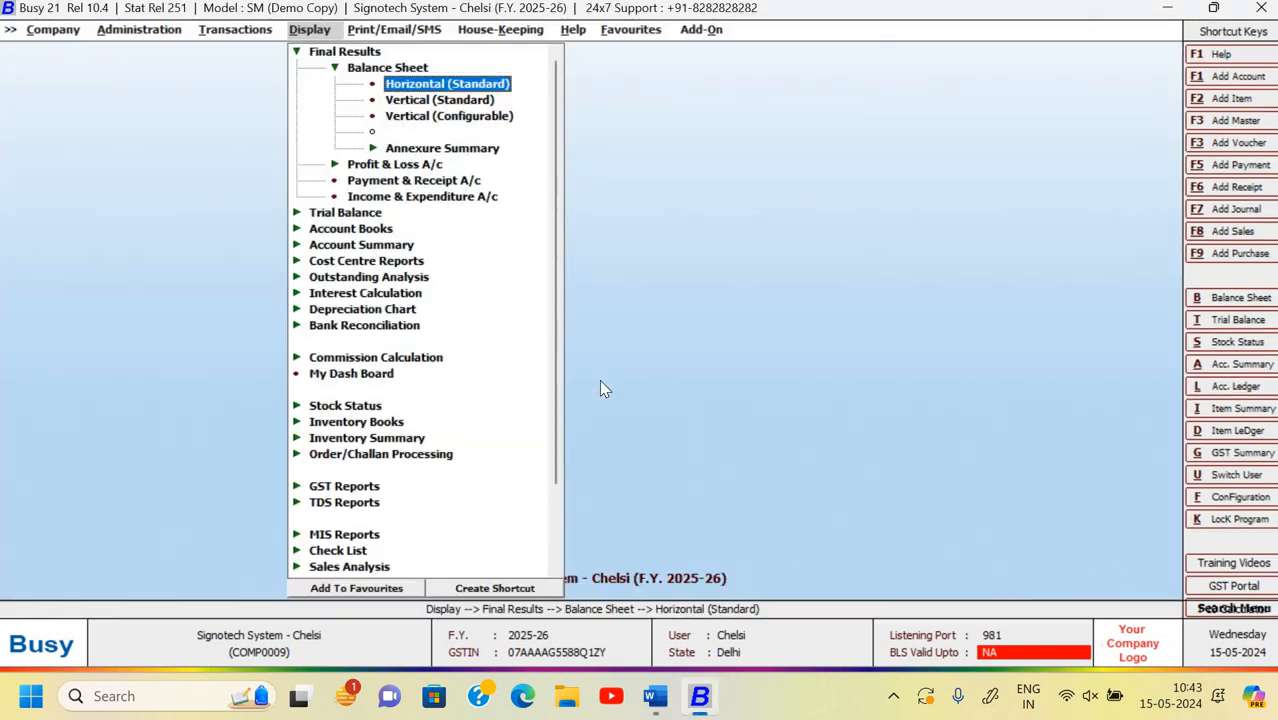
pyautogui.press('Left')
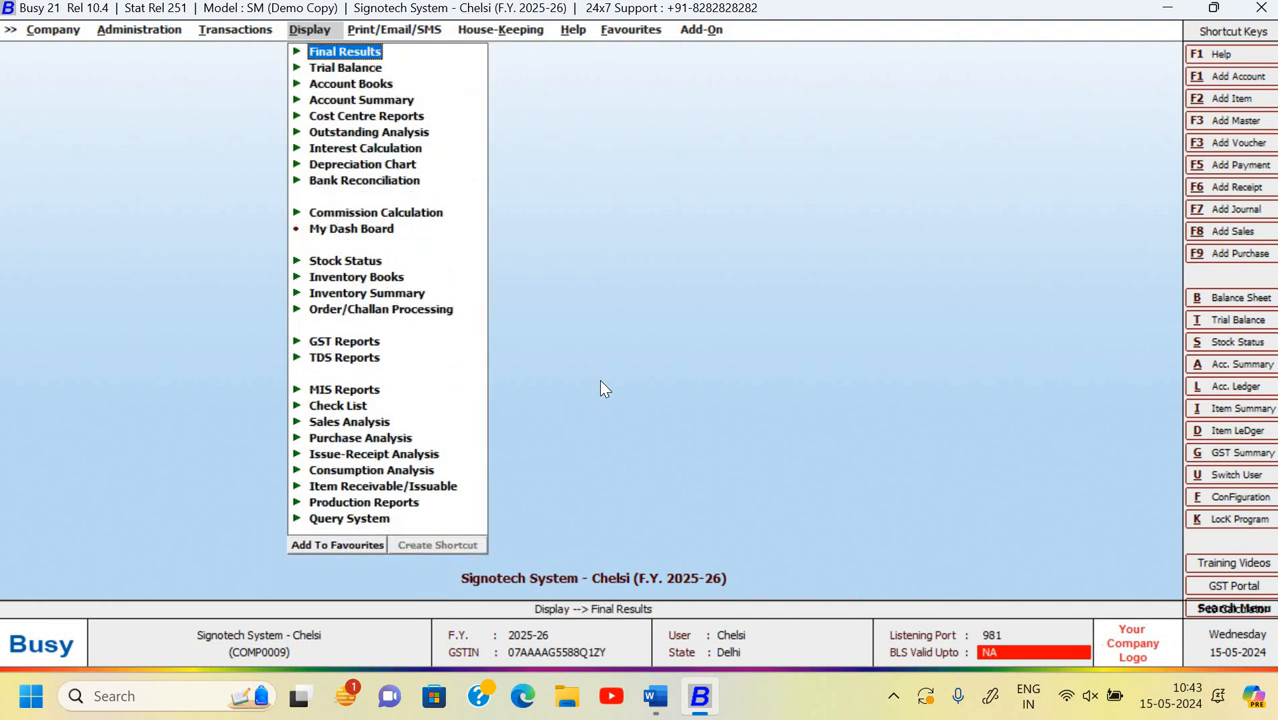
pyautogui.press('Down')
pyautogui.press('Down')
pyautogui.press('Right')
pyautogui.press('Return')
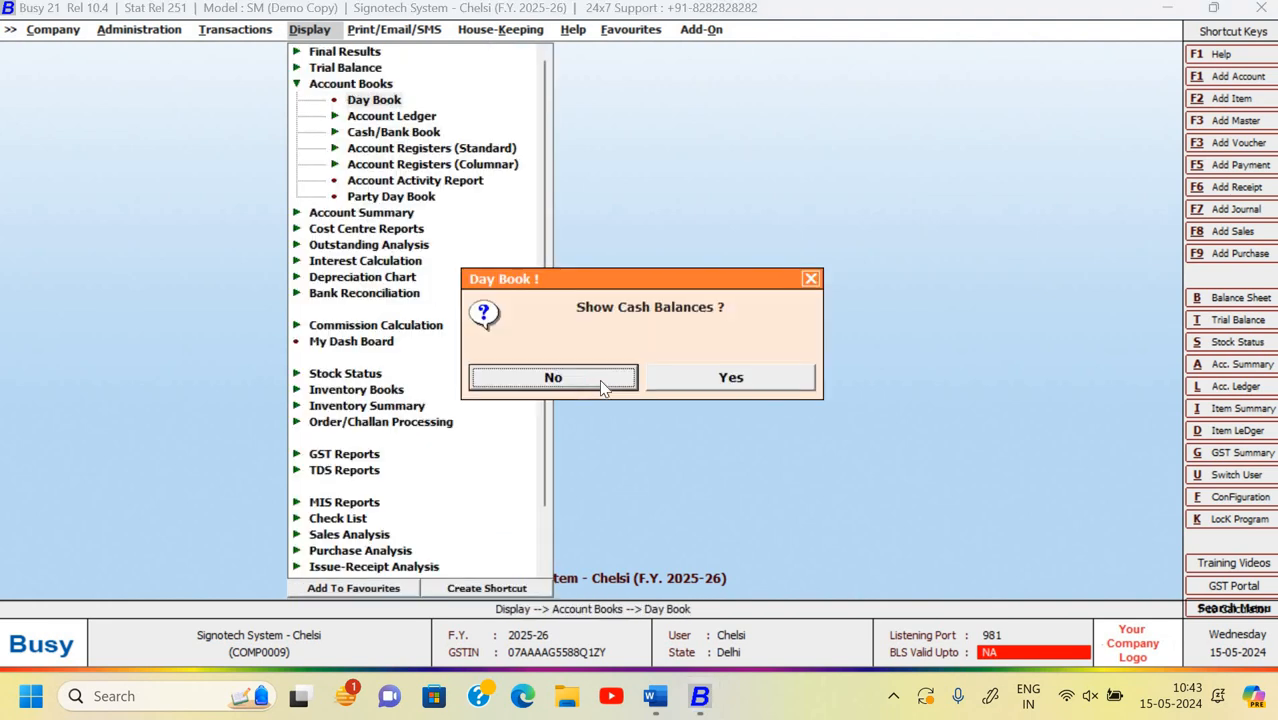
pyautogui.press('Return')
pyautogui.press('Return')
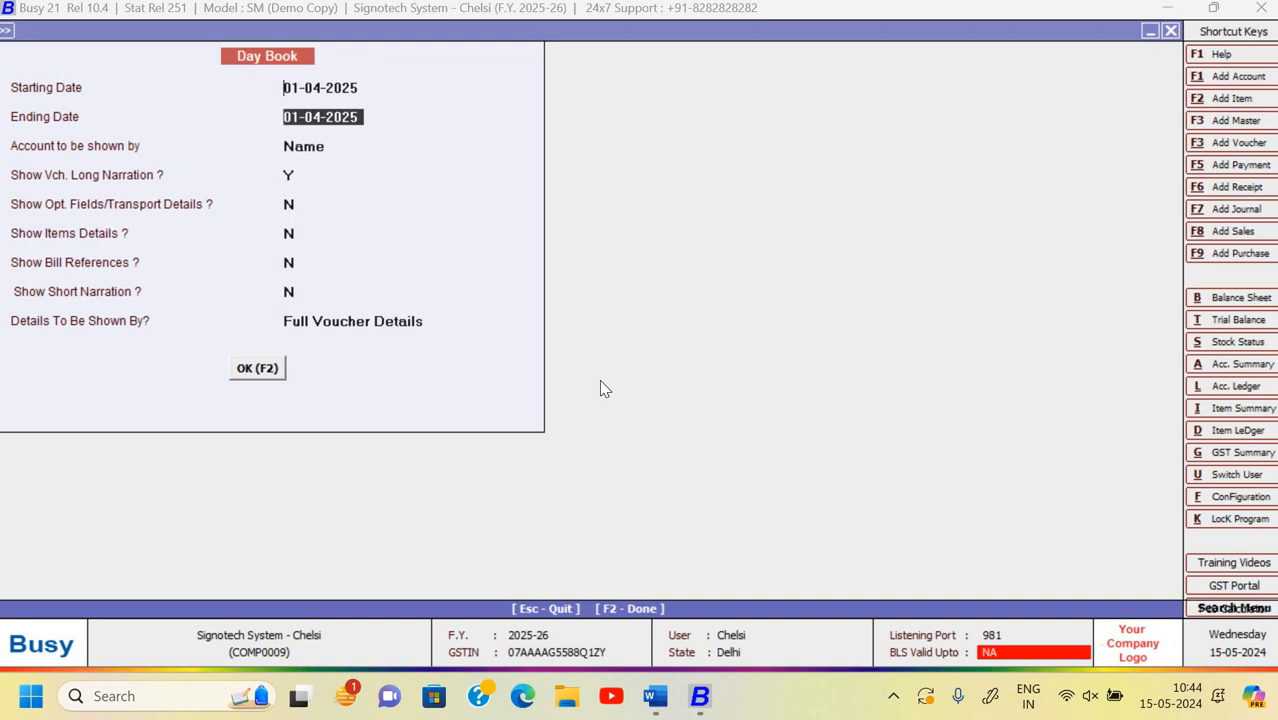
pyautogui.press('F2')
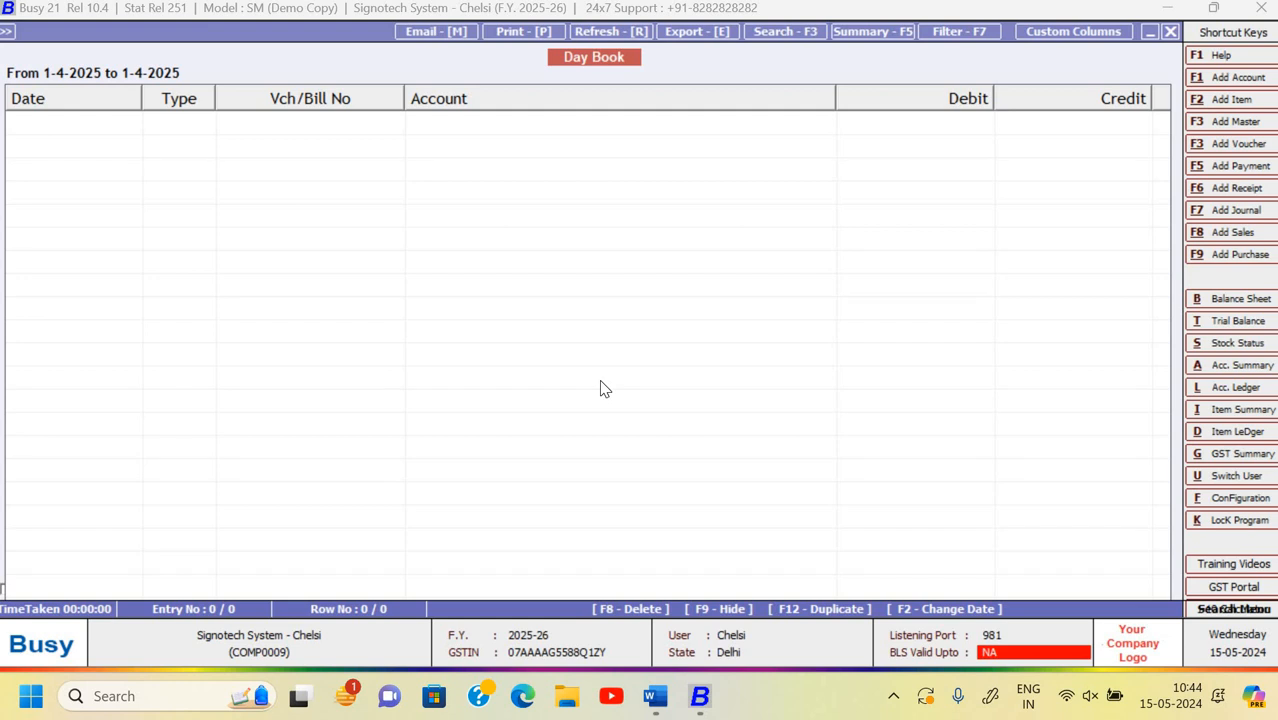
pyautogui.press('Escape')
pyautogui.press('Escape')
pyautogui.press('Escape')
pyautogui.press('Left')
pyautogui.press('Left')
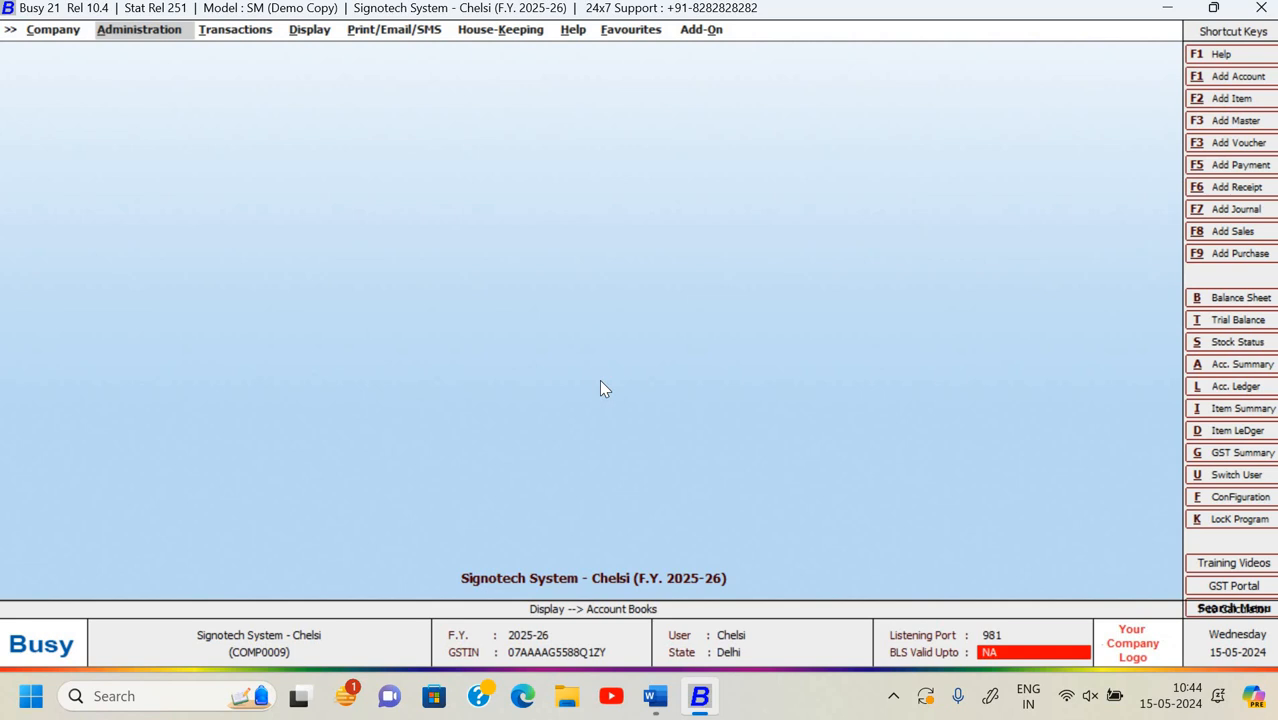
# - Change the financial year to the one starting 01-04-2024 and confirm the switch
pyautogui.press('Return')
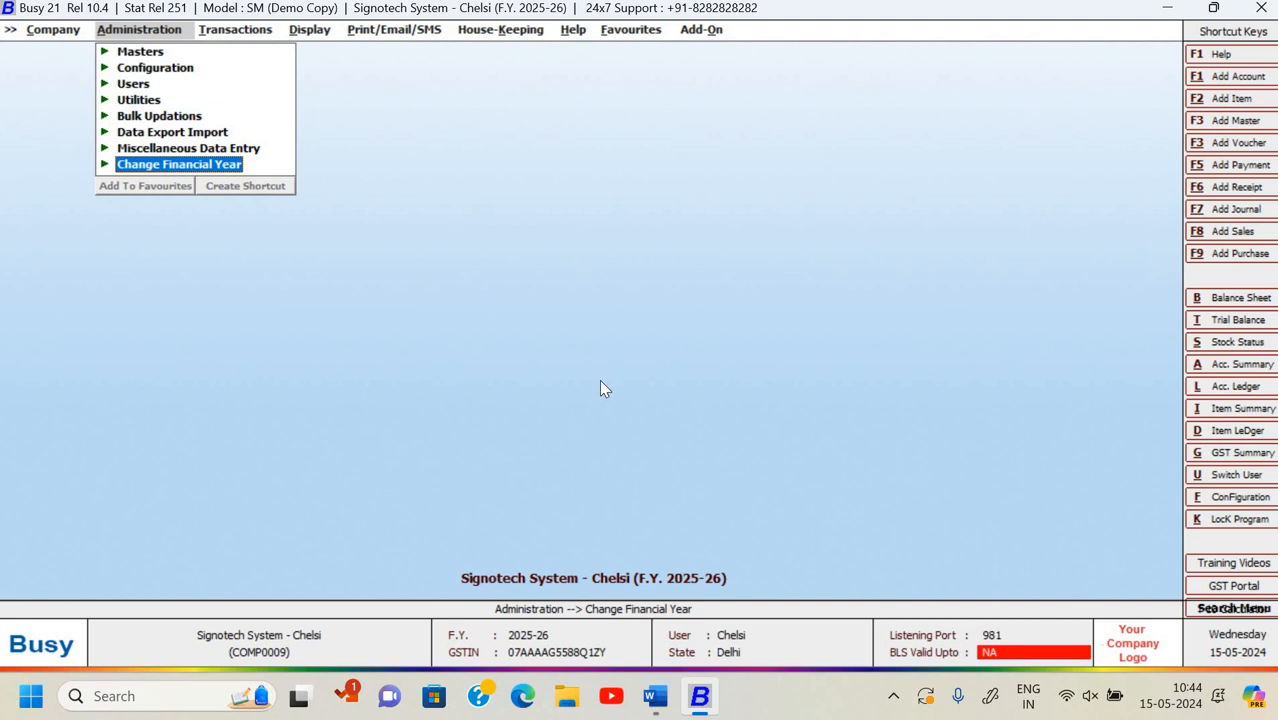
pyautogui.press('Return')
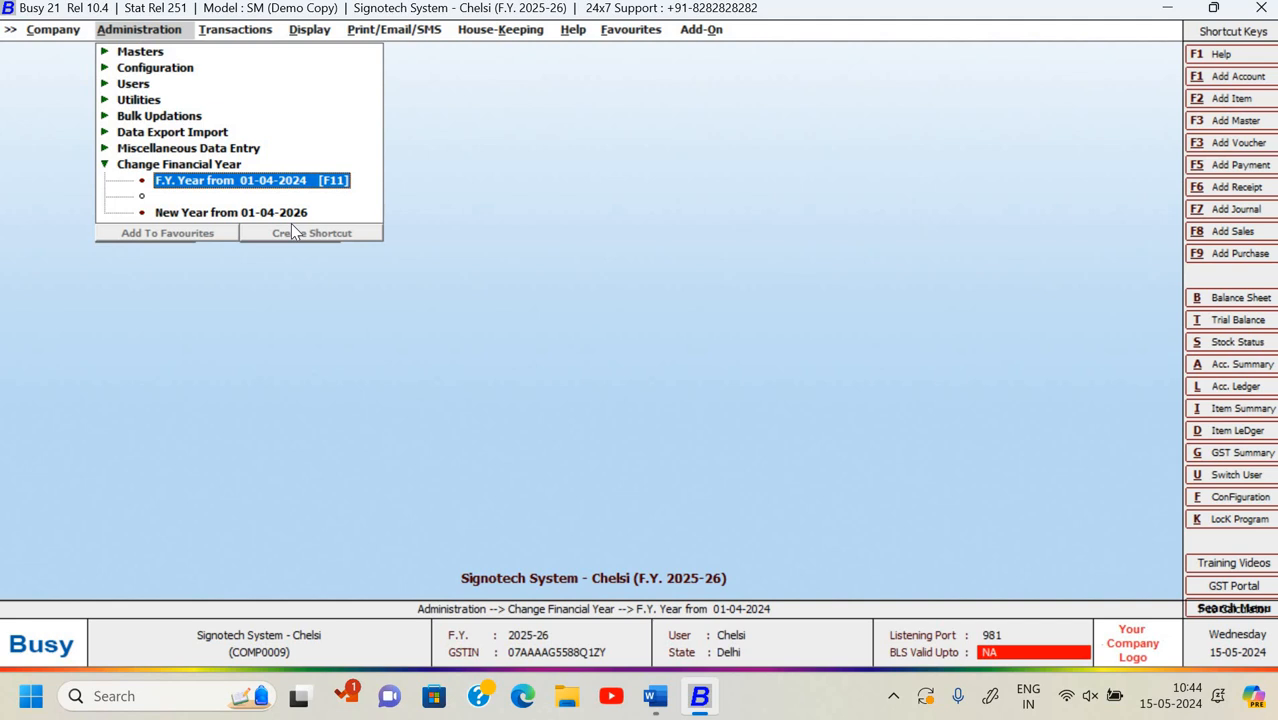
pyautogui.press('Return')
pyautogui.press('Return')
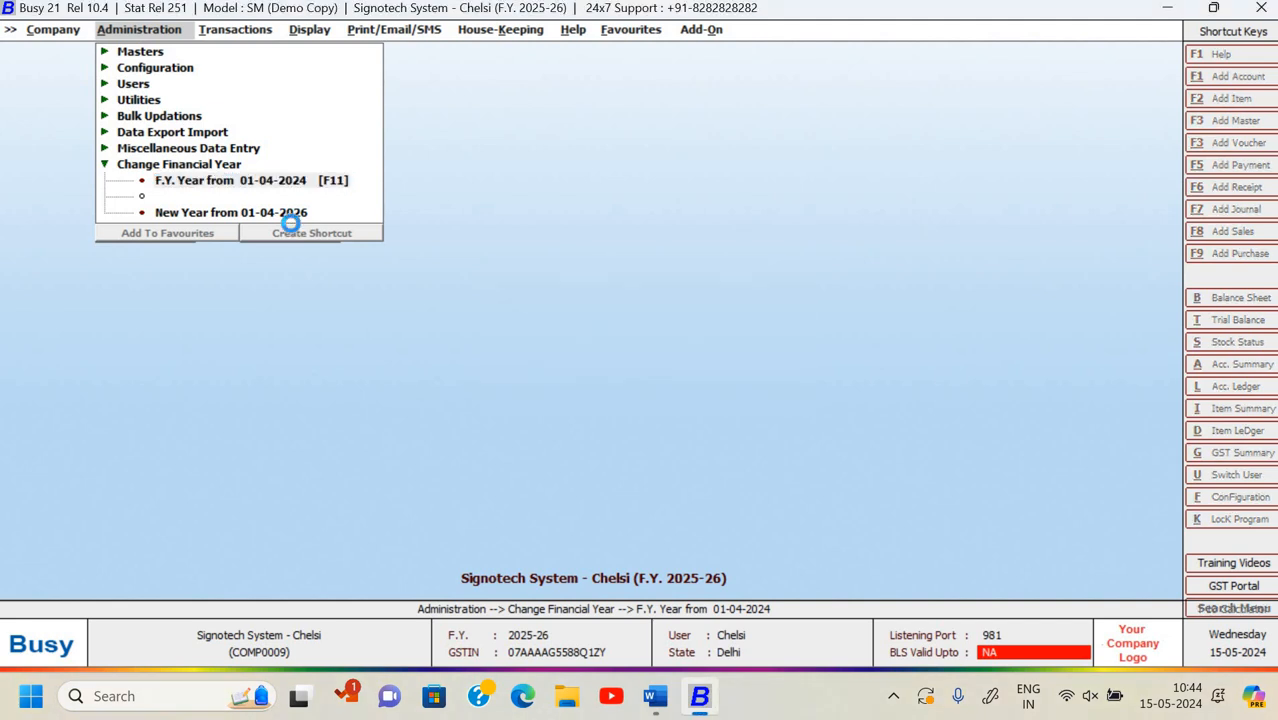
pyautogui.press('Return')
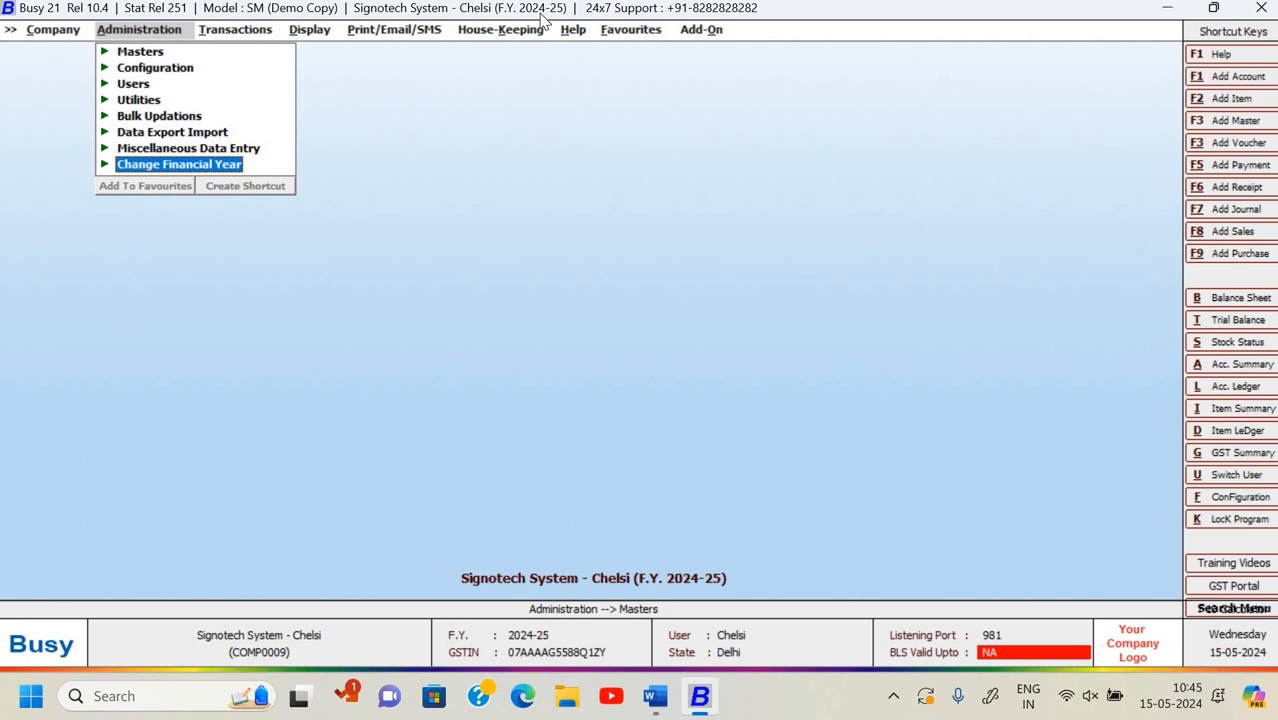
# - Close the current company and choose Data Backup from the company options
pyautogui.press('Left')
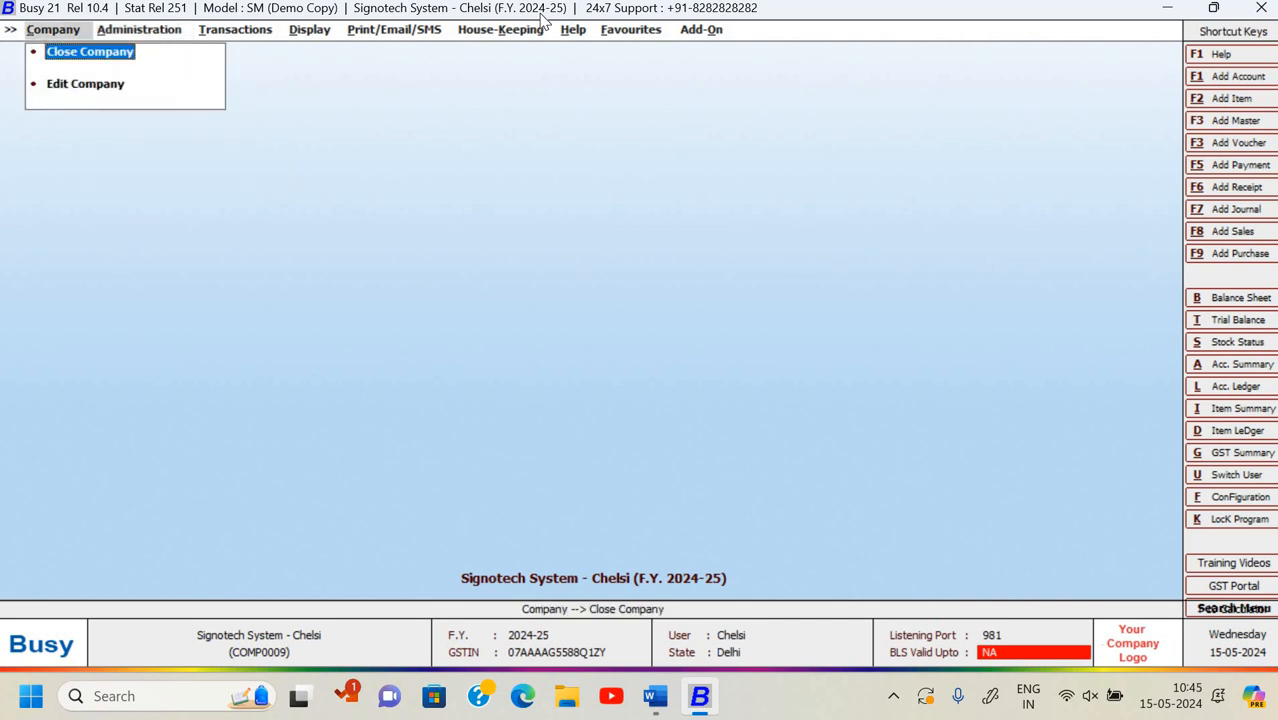
pyautogui.press('Return')
pyautogui.press('Down')
pyautogui.press('Down')
pyautogui.press('Down')
pyautogui.press('Down')
pyautogui.press('Down')
pyautogui.press('Down')
pyautogui.press('Down')
pyautogui.press('Down')
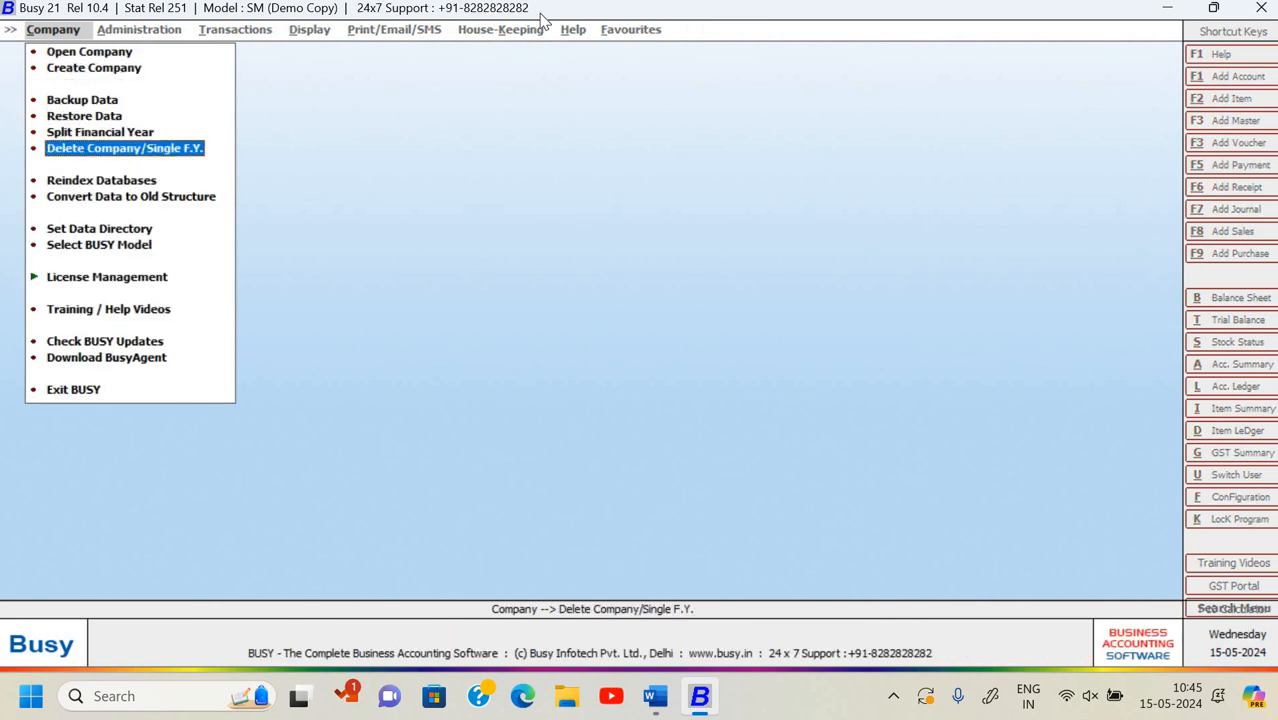
pyautogui.press('Down')
pyautogui.press('Down')
pyautogui.press('Down')
pyautogui.press('Down')
pyautogui.press('Up')
pyautogui.press('Up')
pyautogui.press('Up')
pyautogui.press('Up')
pyautogui.press('Up')
pyautogui.press('Up')
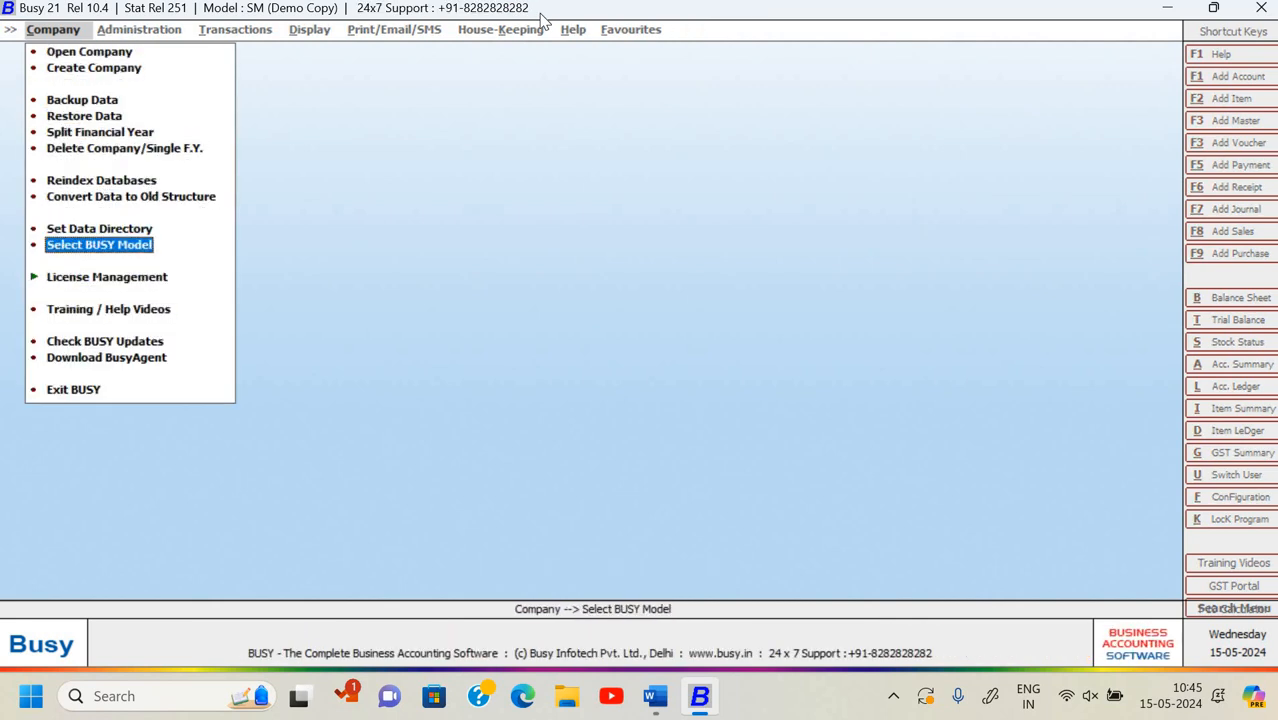
pyautogui.press('Up')
pyautogui.press('Up')
pyautogui.press('Up')
pyautogui.press('Up')
pyautogui.press('Return')
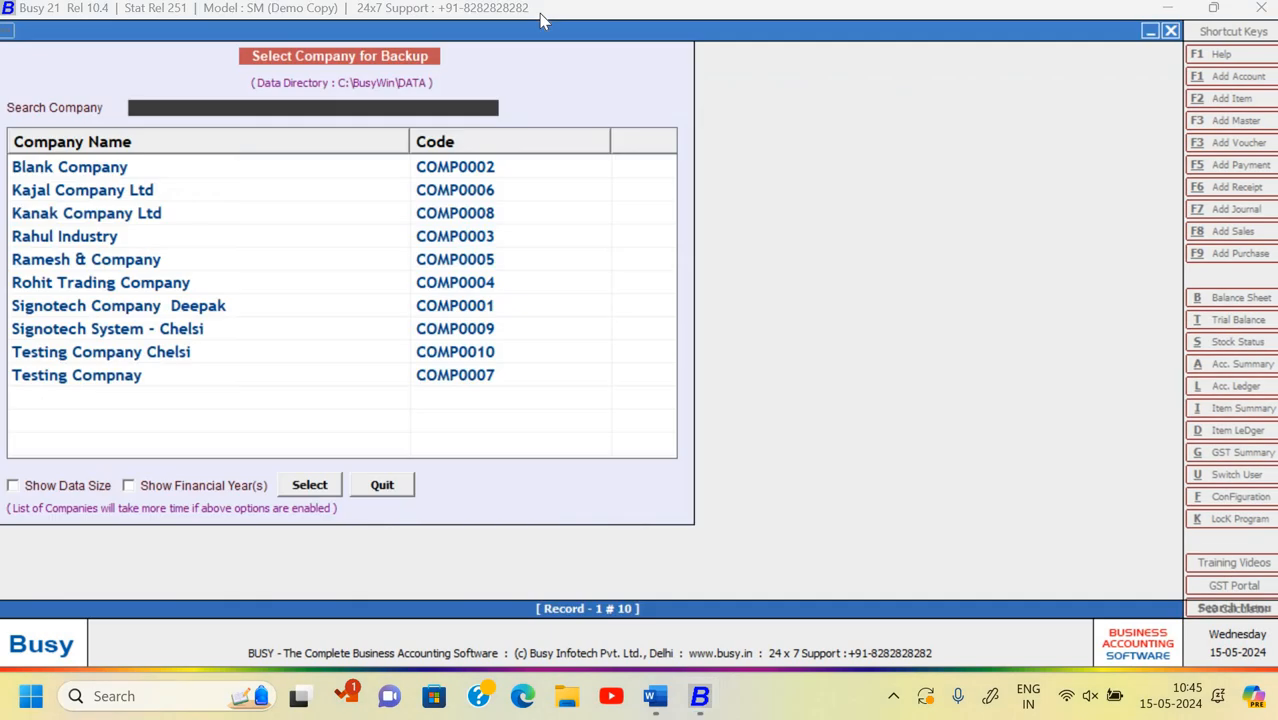
# - Select Signotech System - Chelsi for backup and log in with the user name and password
pyautogui.press('Down')
pyautogui.press('Down')
pyautogui.press('Down')
pyautogui.press('Down')
pyautogui.press('Down')
pyautogui.press('Down')
pyautogui.press('Down')
pyautogui.press('Return')
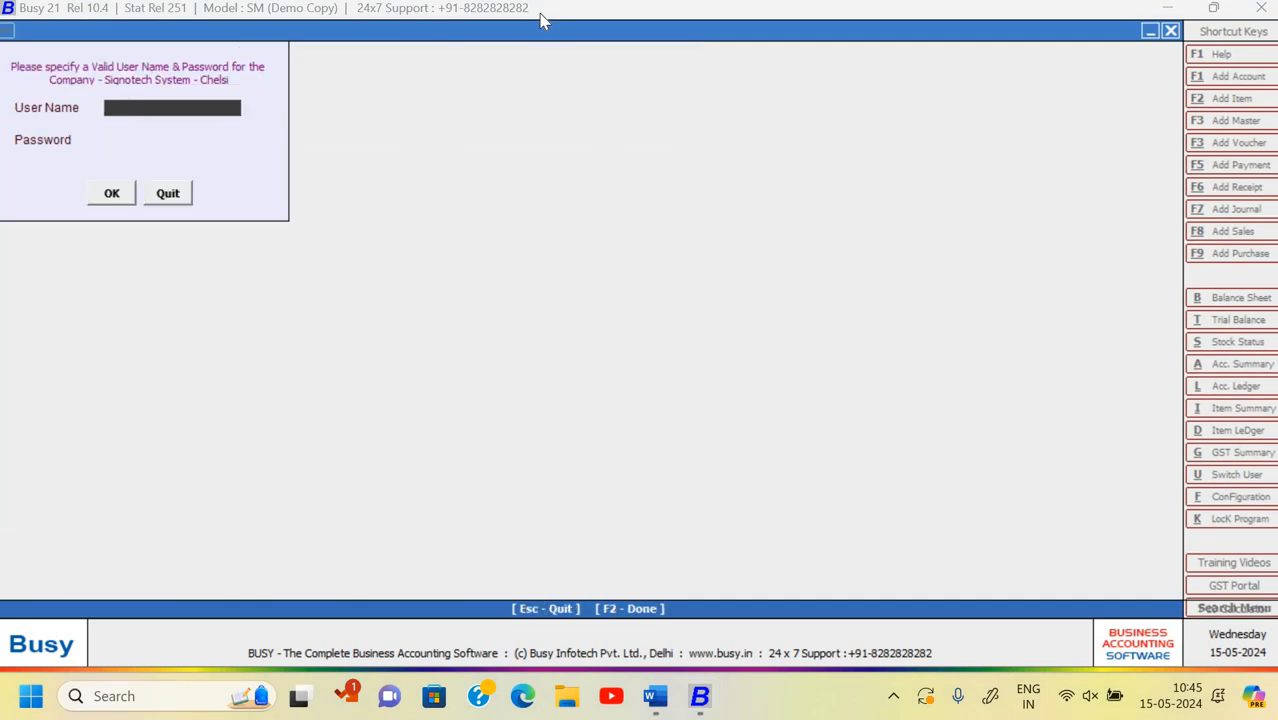
pyautogui.write('chelsi')
pyautogui.press('Return')
pyautogui.write('******')
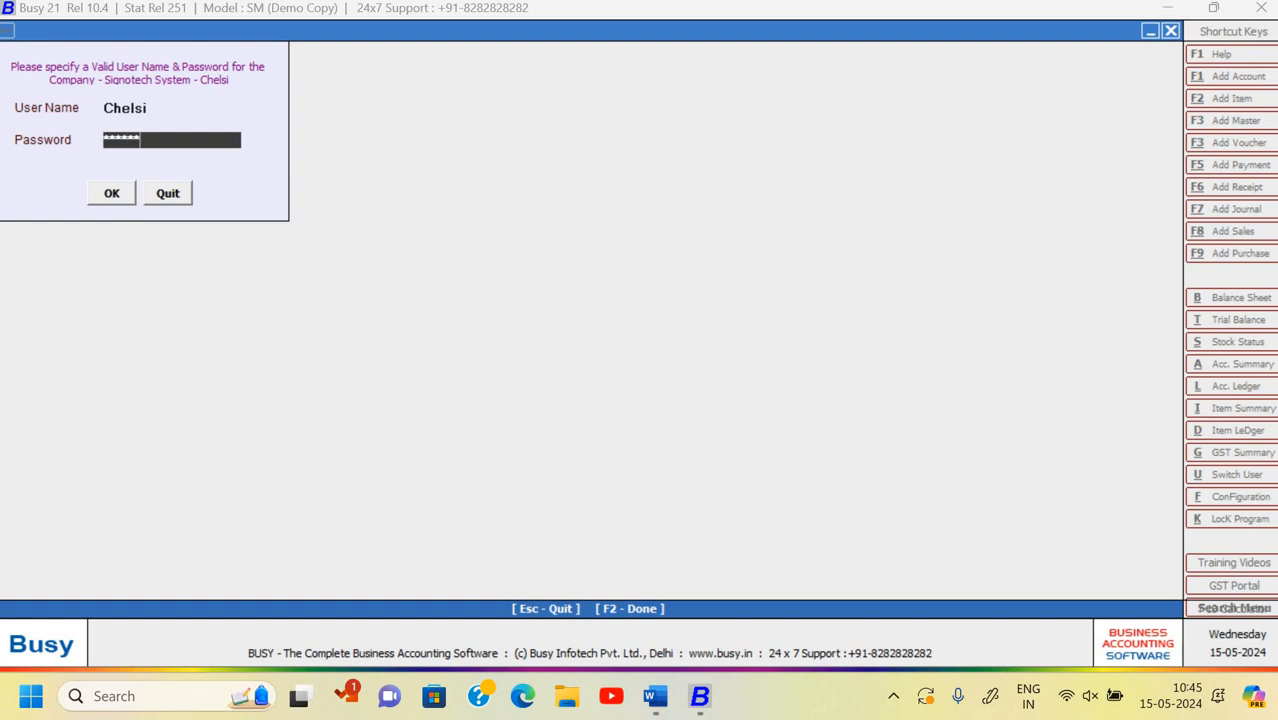
pyautogui.press('Return')
pyautogui.press('Return')
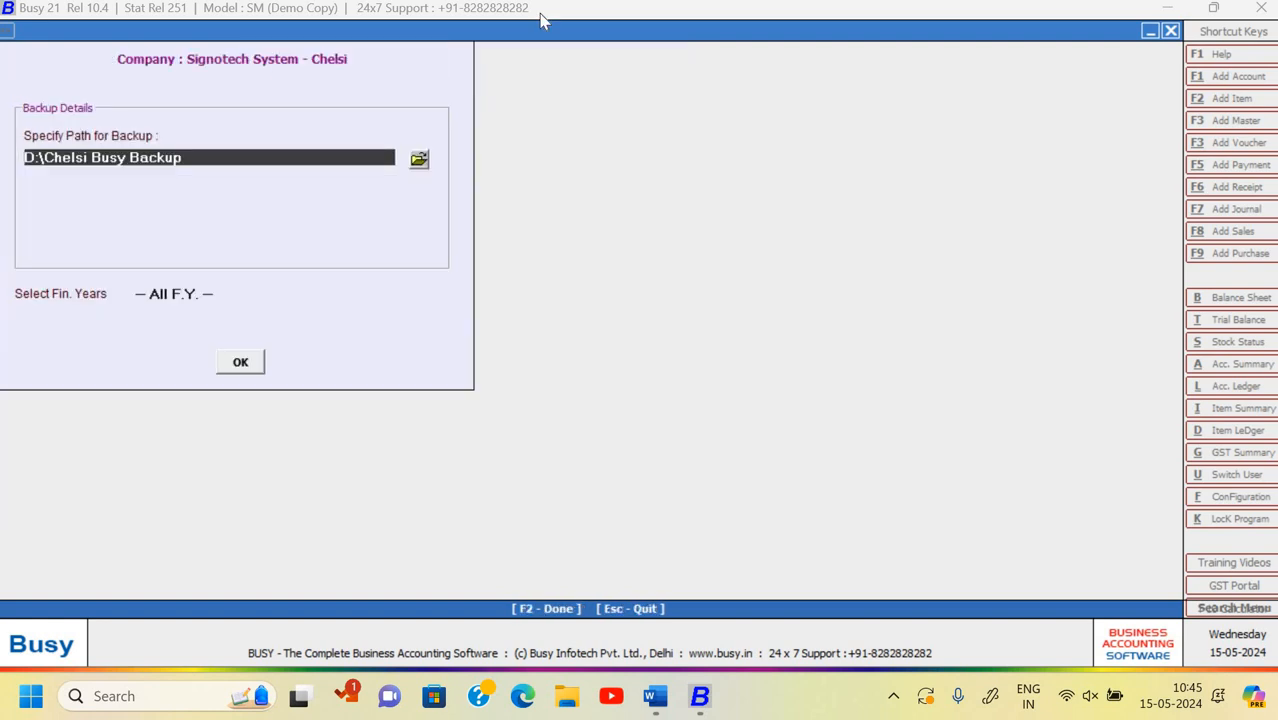
# - Accept the backup path, browse the 2024-25 and 2025-26 year choices, then cancel the backup
pyautogui.press('Return')
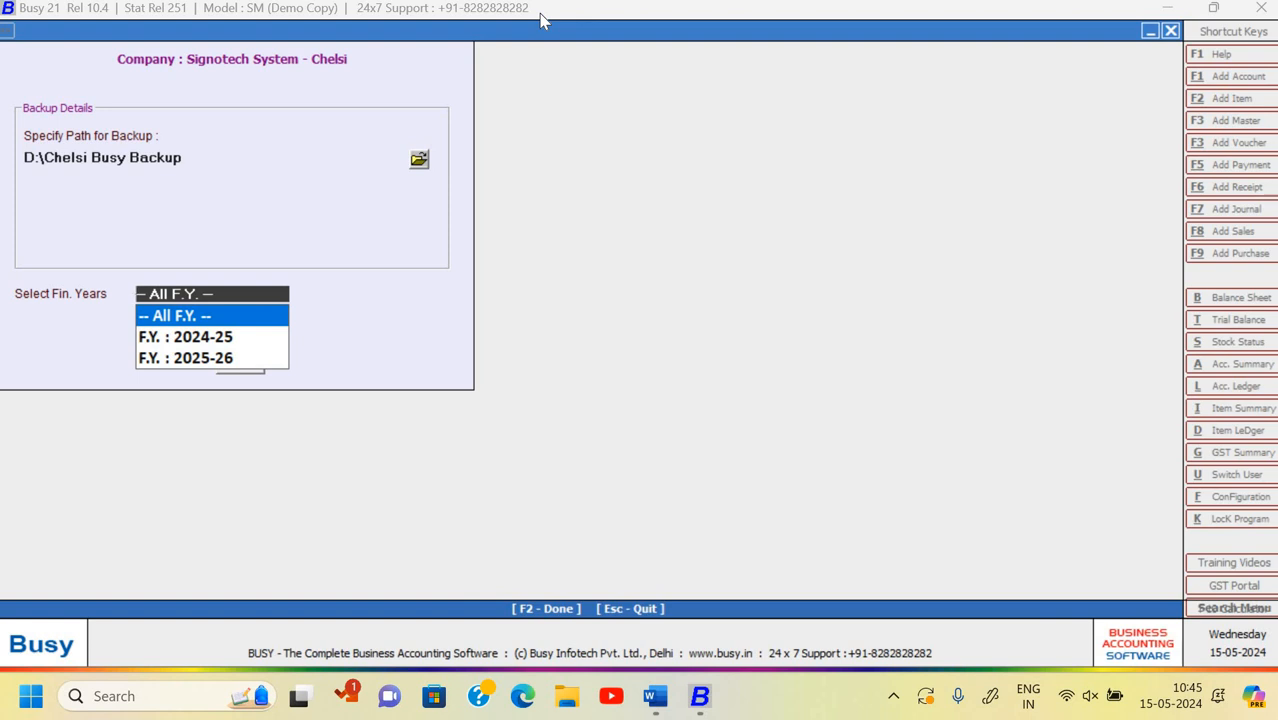
pyautogui.press('Down')
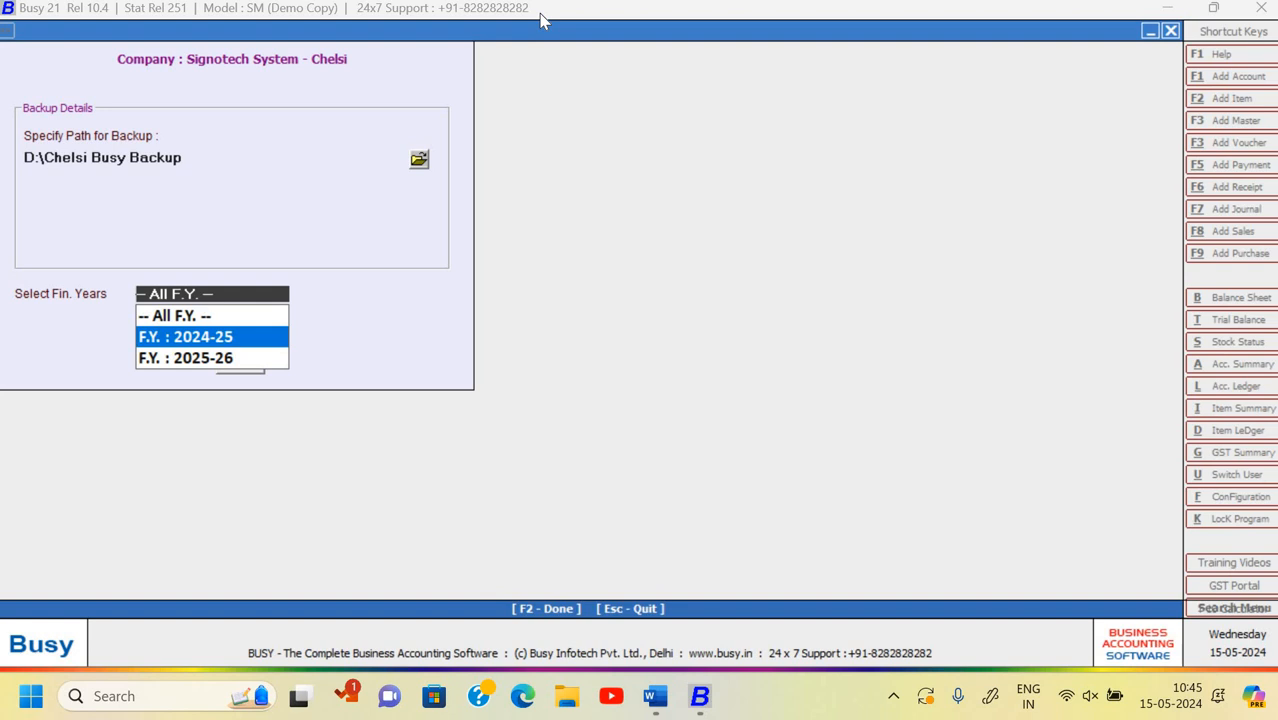
pyautogui.press('Down')
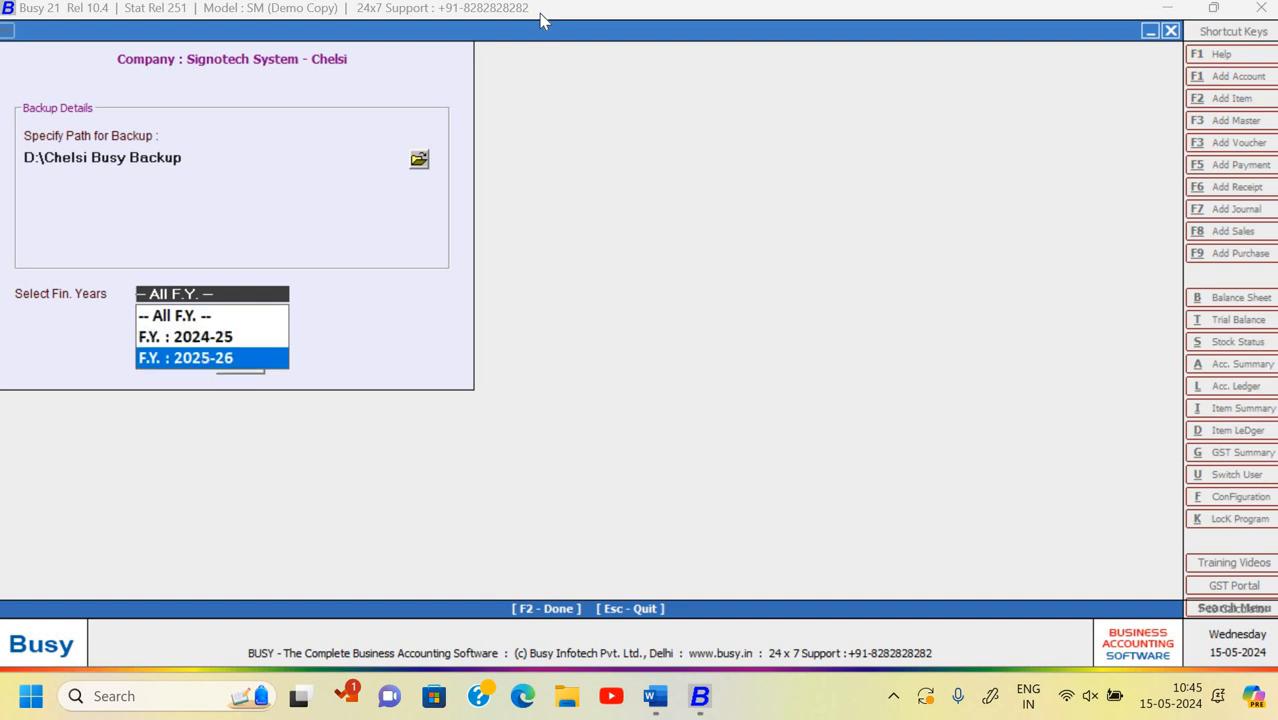
pyautogui.press('Up')
pyautogui.press('Up')
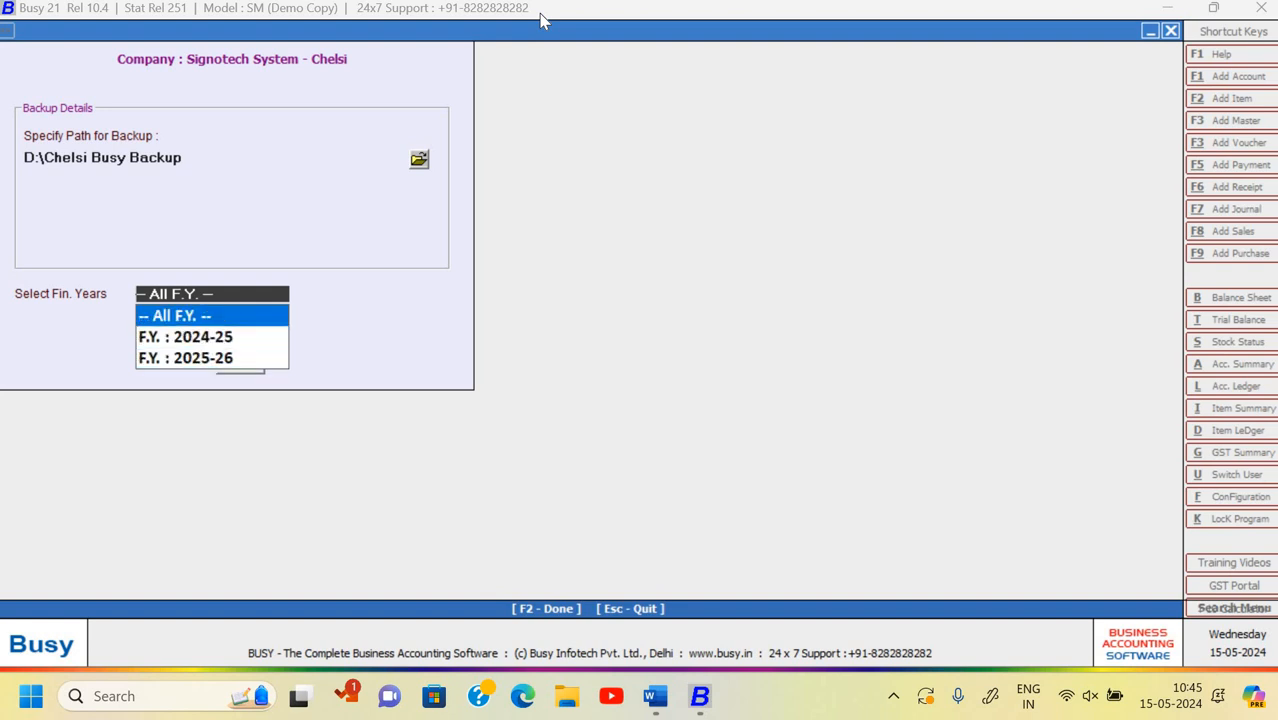
pyautogui.press('Down')
pyautogui.press('Down')
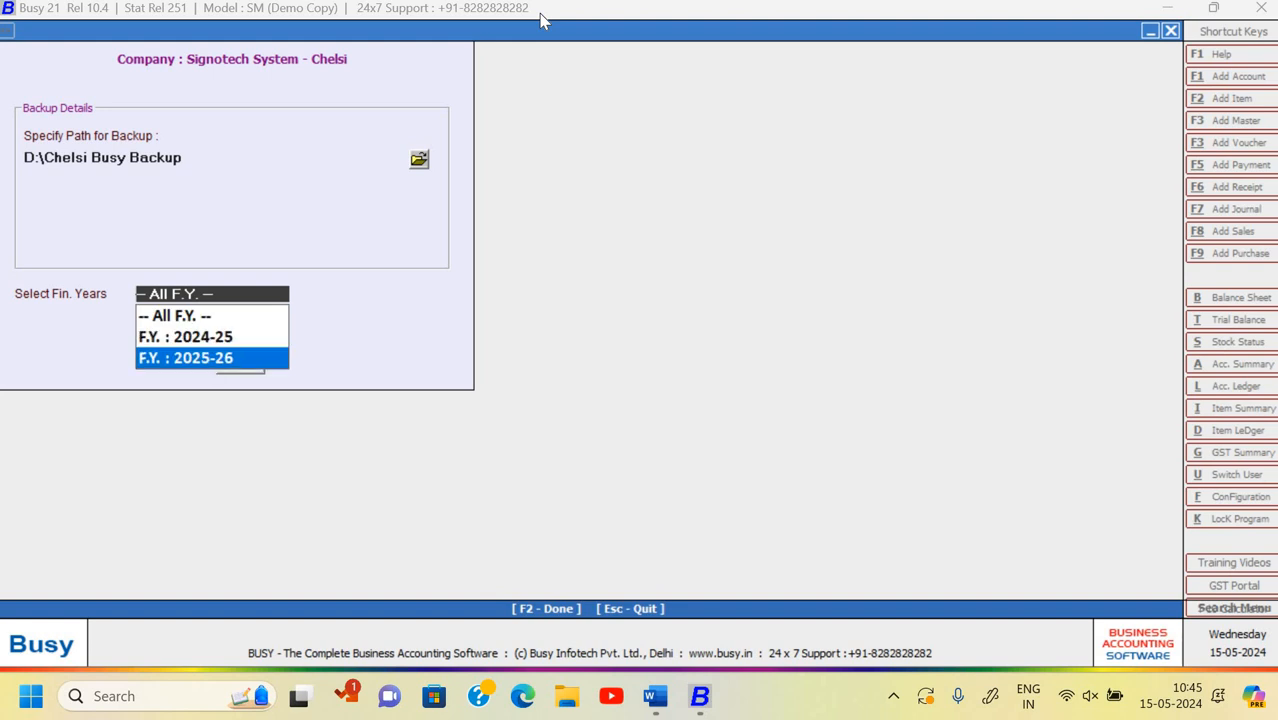
pyautogui.press('Escape')
pyautogui.press('Escape')
pyautogui.press('Escape')
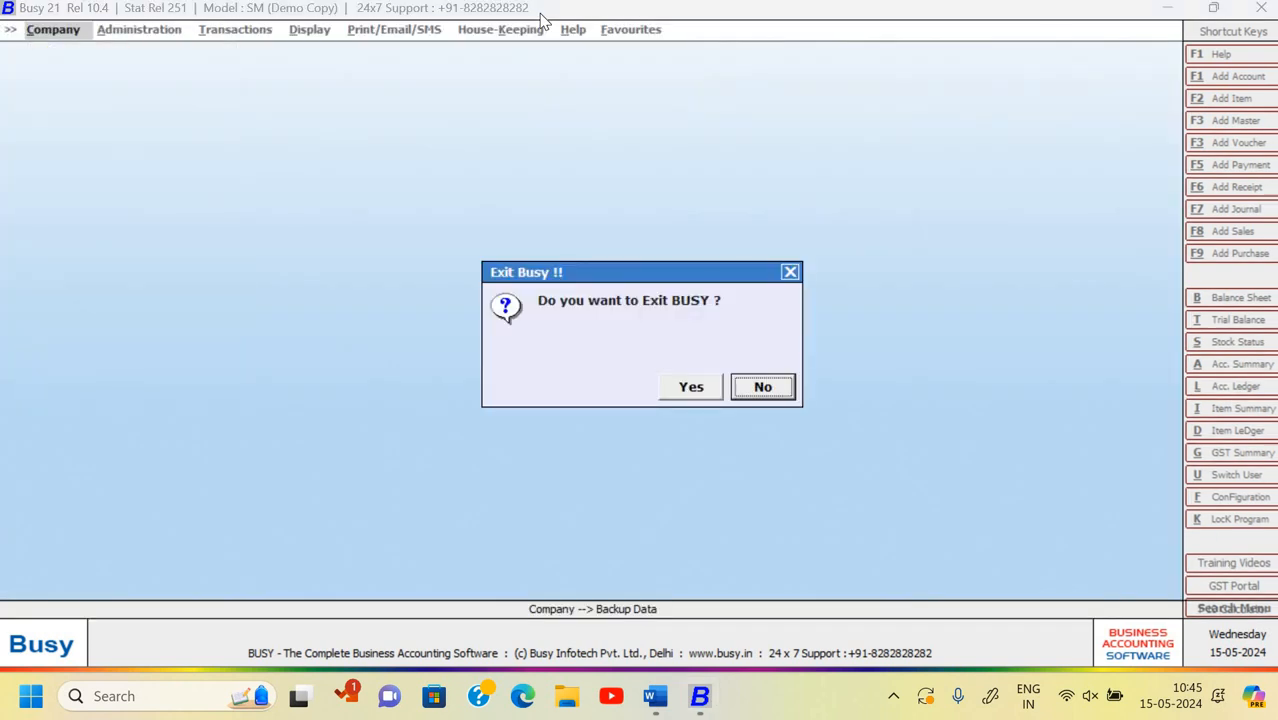
# - Decline the exit, check the Word assignment, then confirm Yes to exit Busy
pyautogui.press('Return')
pyautogui.hotkey('alt', 'Tab')
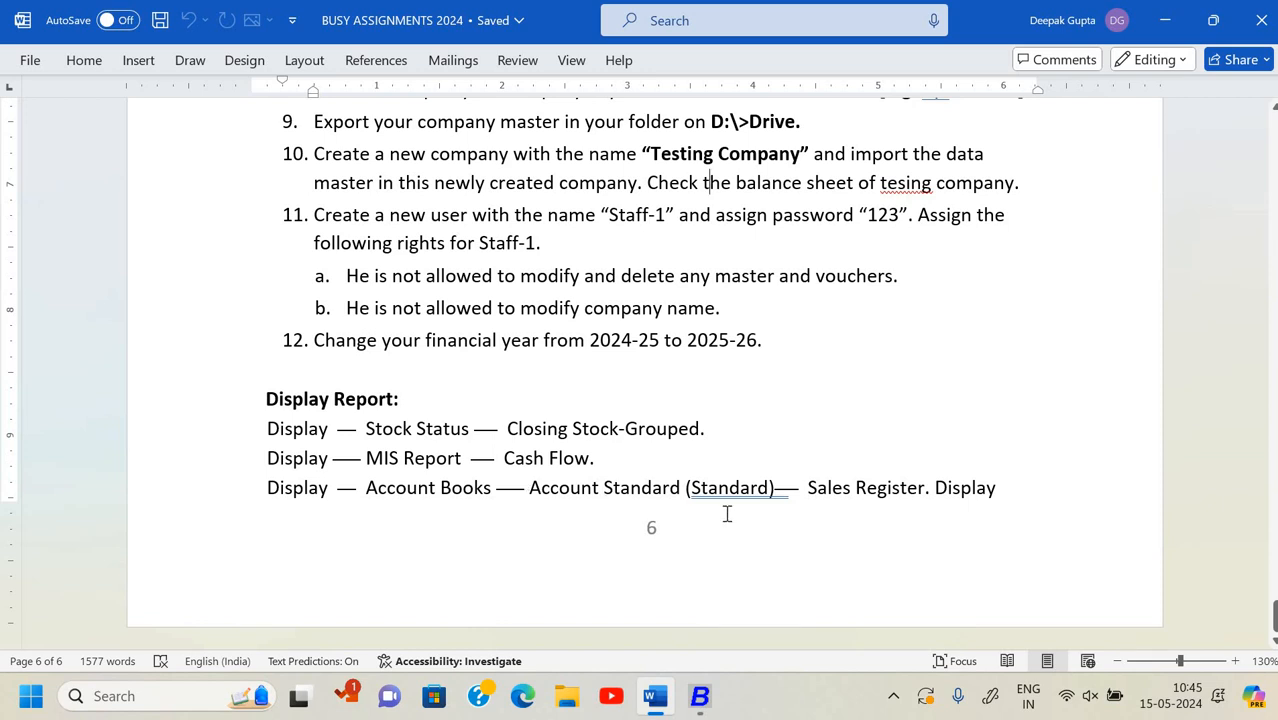
pyautogui.hotkey('alt', 'Tab')
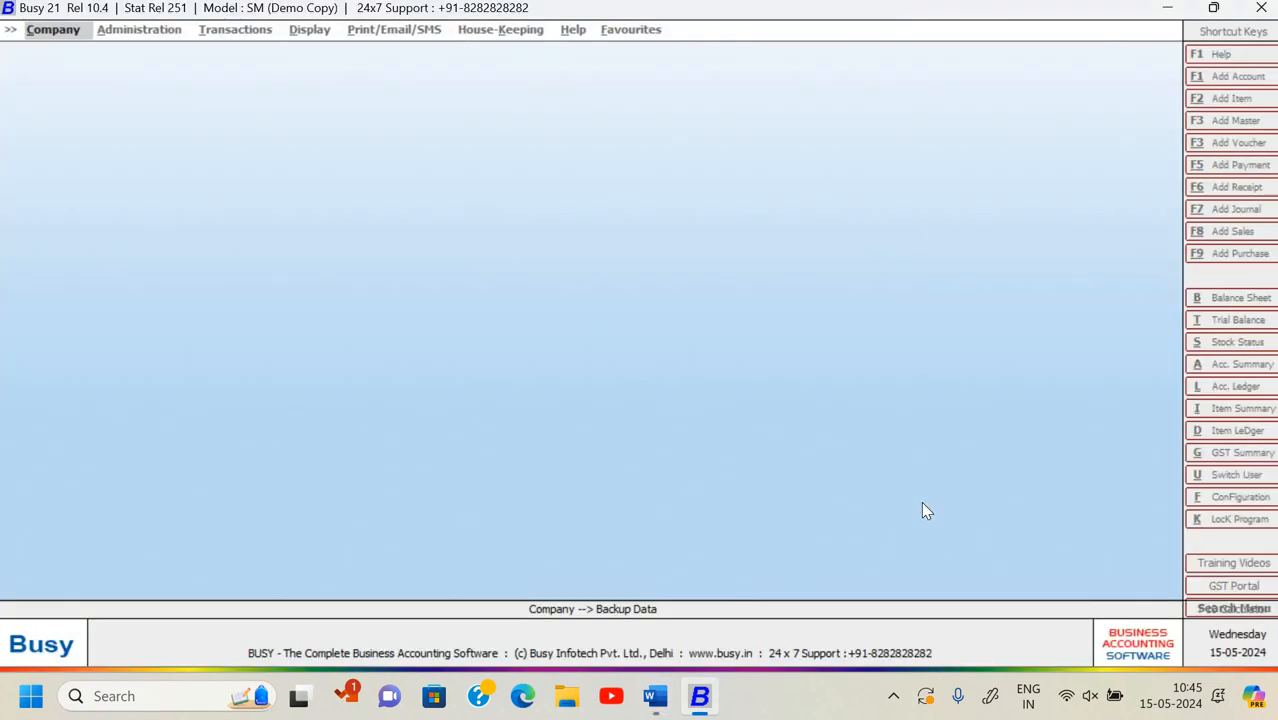
pyautogui.press('Escape')
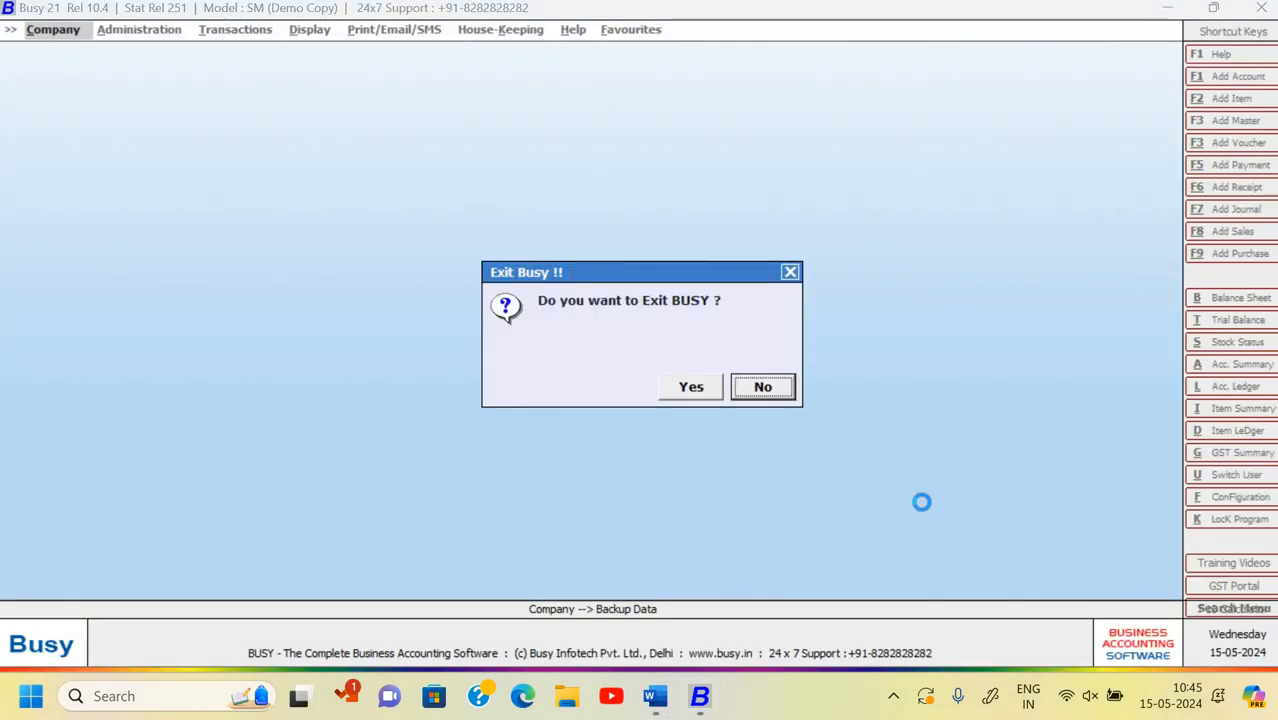
pyautogui.press('Left')
pyautogui.press('Return')
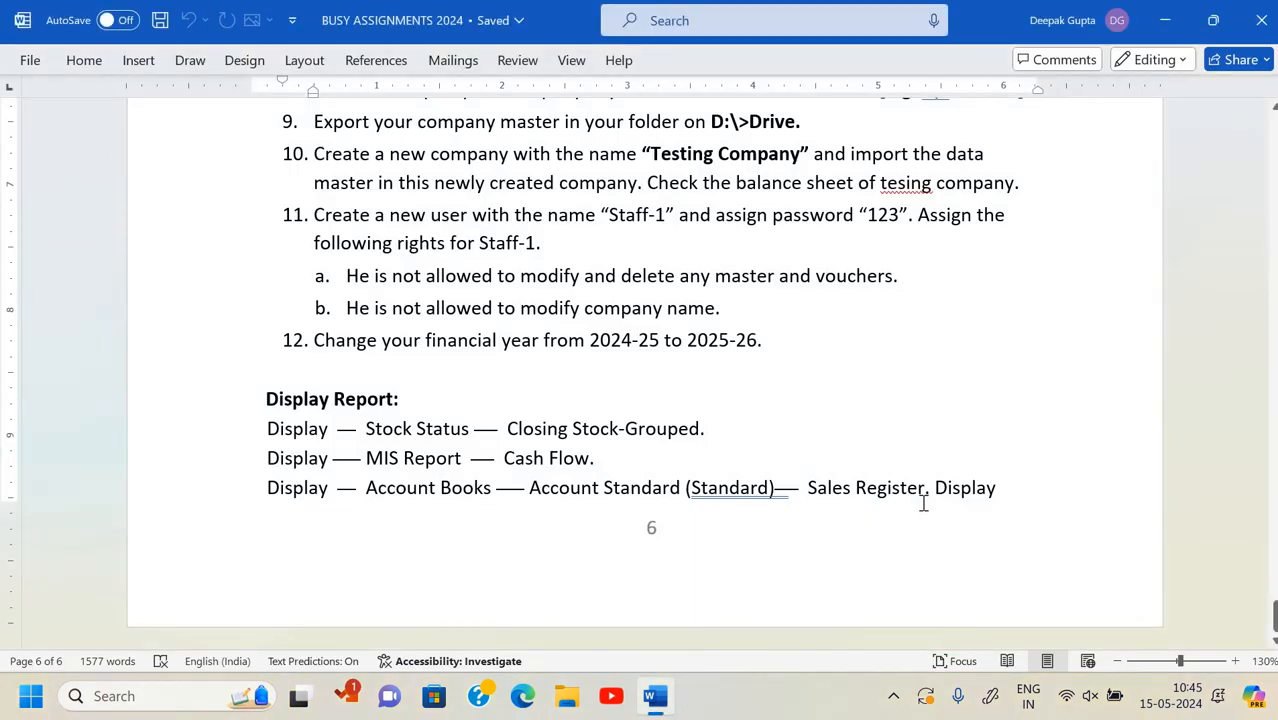
# - Search 'busy' in the Windows Start menu to relaunch Busy 21
pyautogui.press('super')
pyautogui.write('busy')
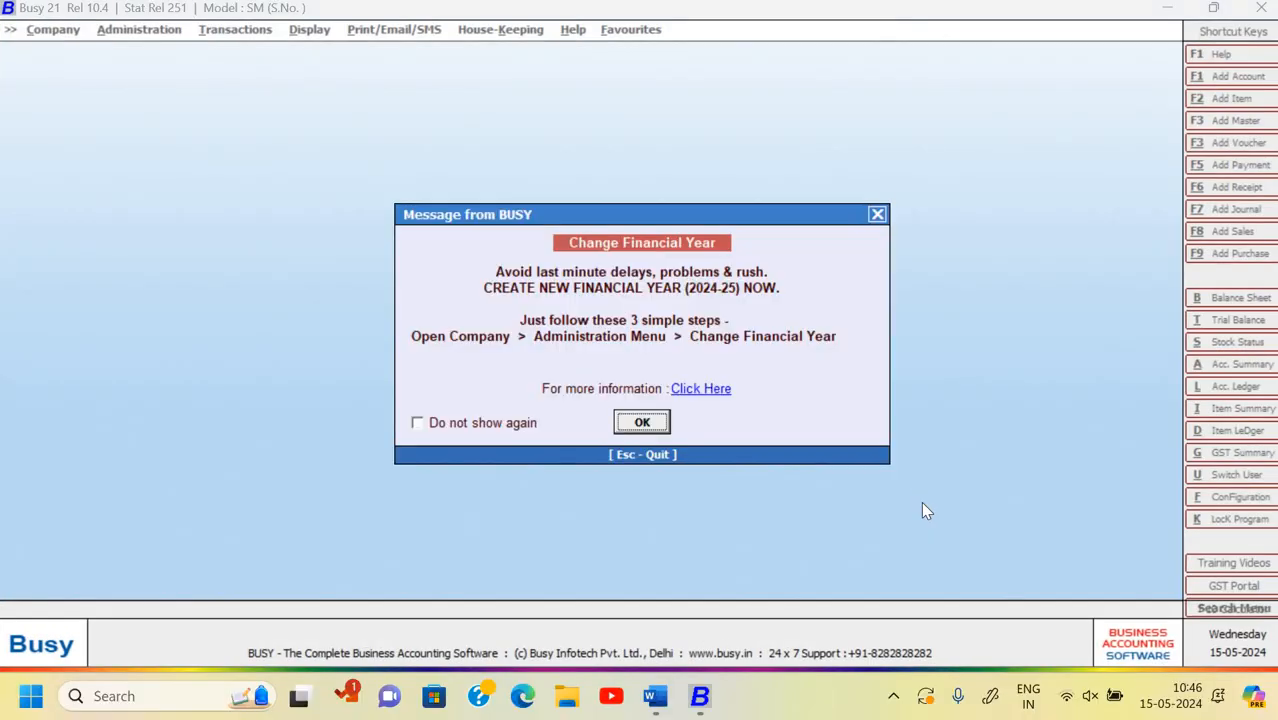
# - Dismiss the financial year reminder and security device warning, then bring up the company list
pyautogui.press('Escape')
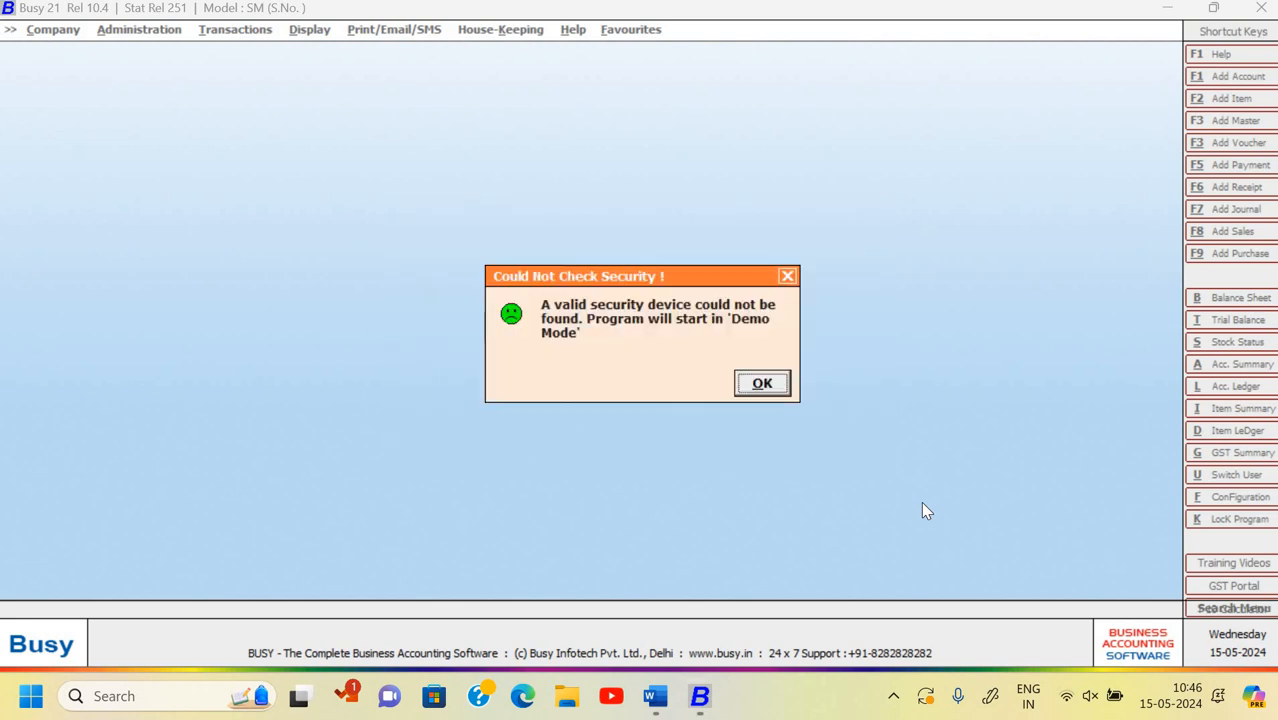
pyautogui.press('Return')
pyautogui.press('Return')
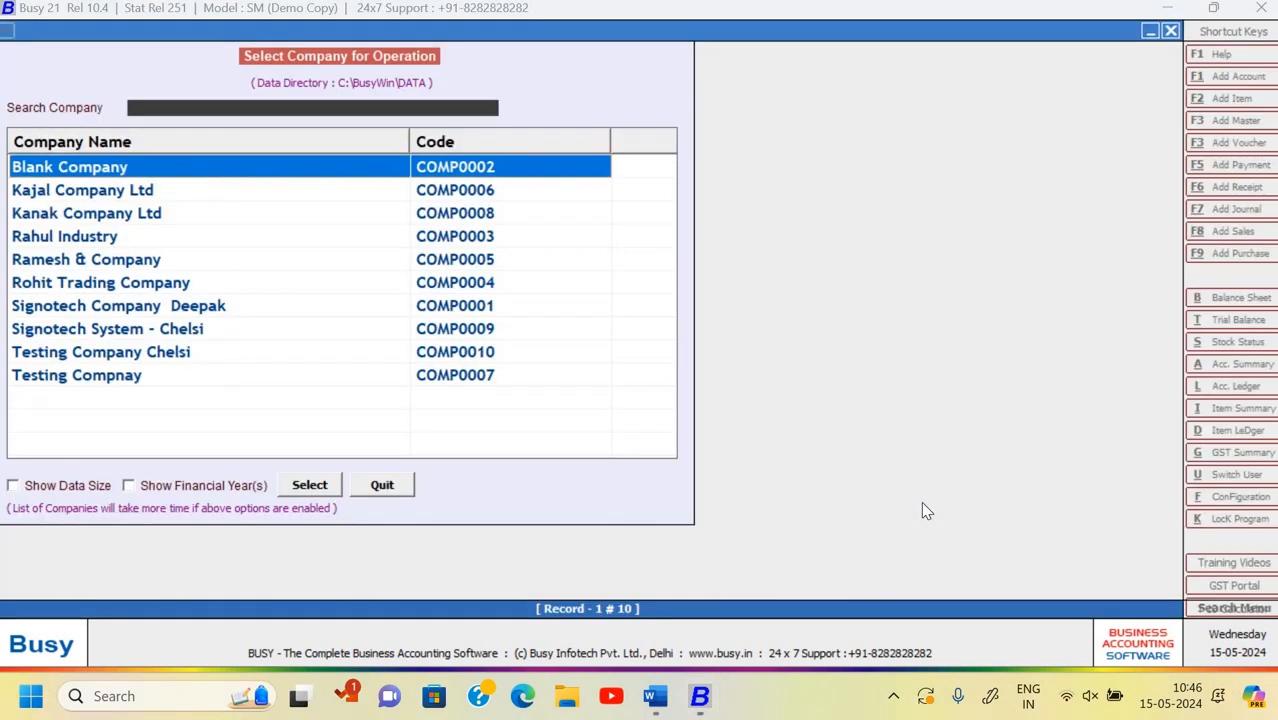
pyautogui.press('Down')
pyautogui.press('Down')
pyautogui.press('Down')
pyautogui.press('Down')
pyautogui.press('Down')
pyautogui.press('Down')
pyautogui.press('Down')
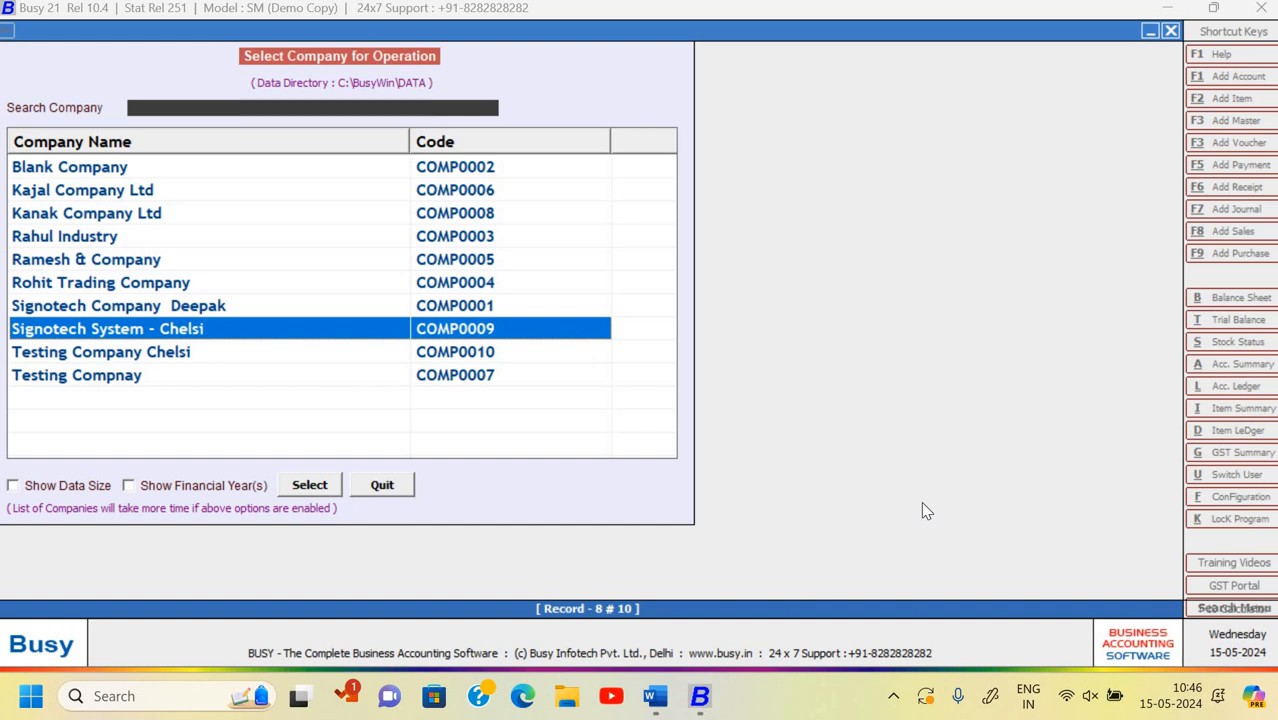
# - Open Signotech System - Chelsi in F.Y. 2024-25, logging in with the user name and password
pyautogui.press('Return')
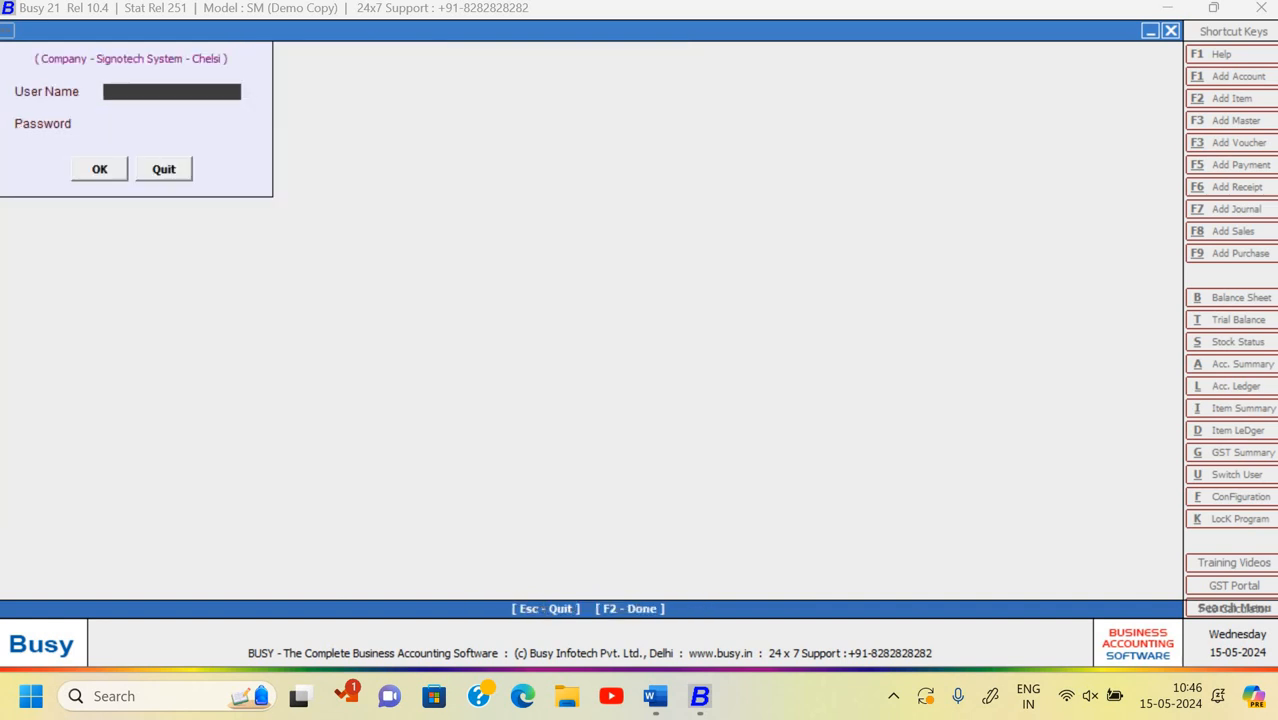
pyautogui.write('chelsi')
pyautogui.press('Return')
pyautogui.press('Return')
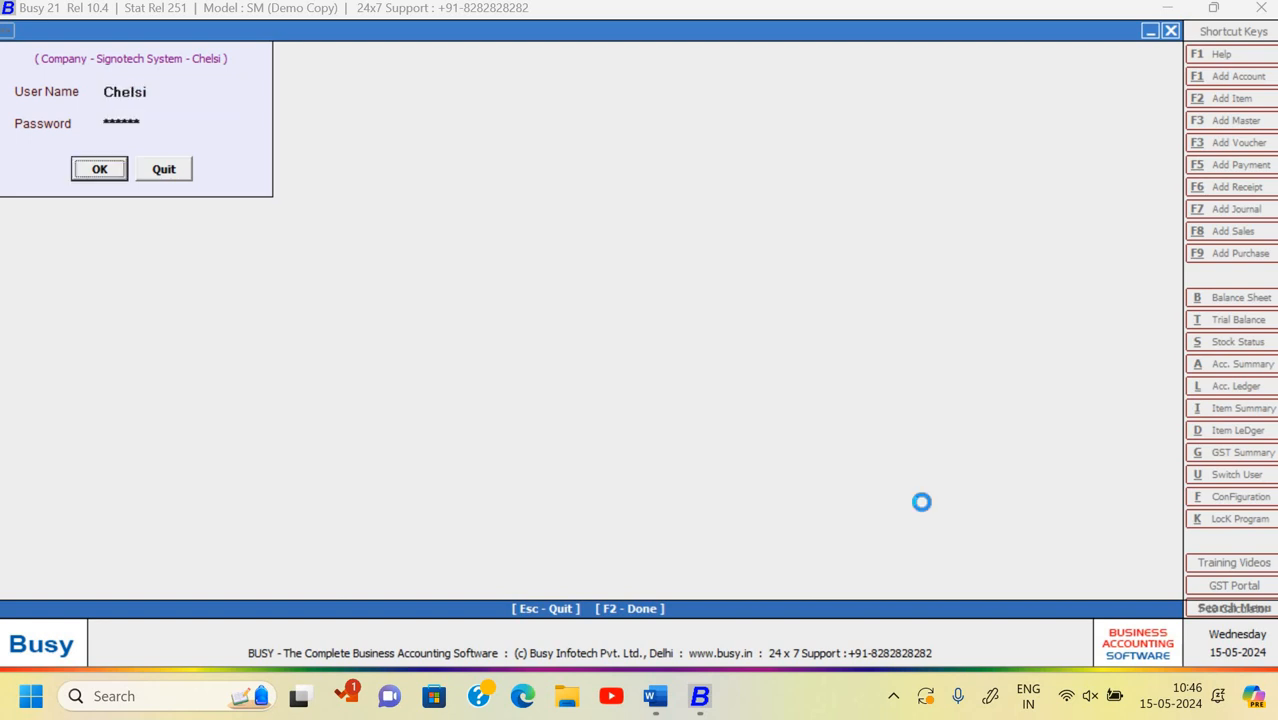
pyautogui.press('Return')
# - Open the horizontal Profit & Loss A/c settings for 01-04-2024 to 30-04-2024 under Display > Final Results
pyautogui.press('Right')
pyautogui.press('Right')
pyautogui.press('Right')
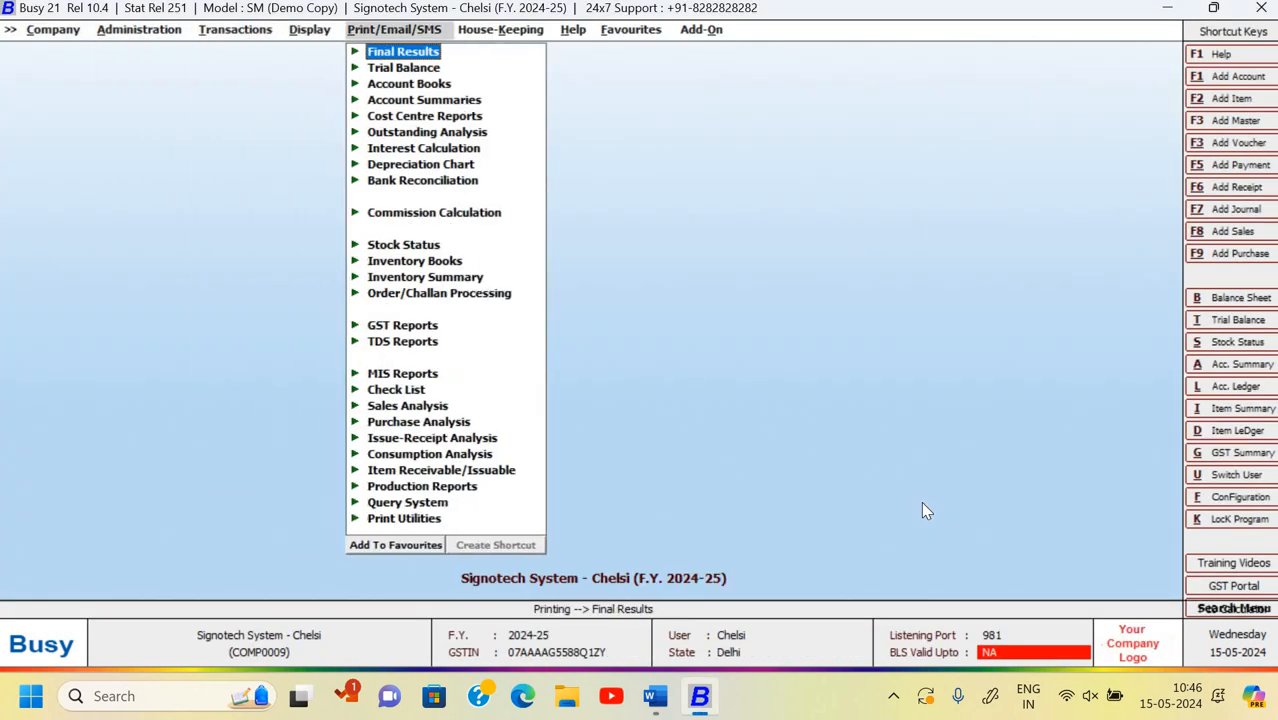
pyautogui.press('Left')
pyautogui.press('Return')
pyautogui.press('Return')
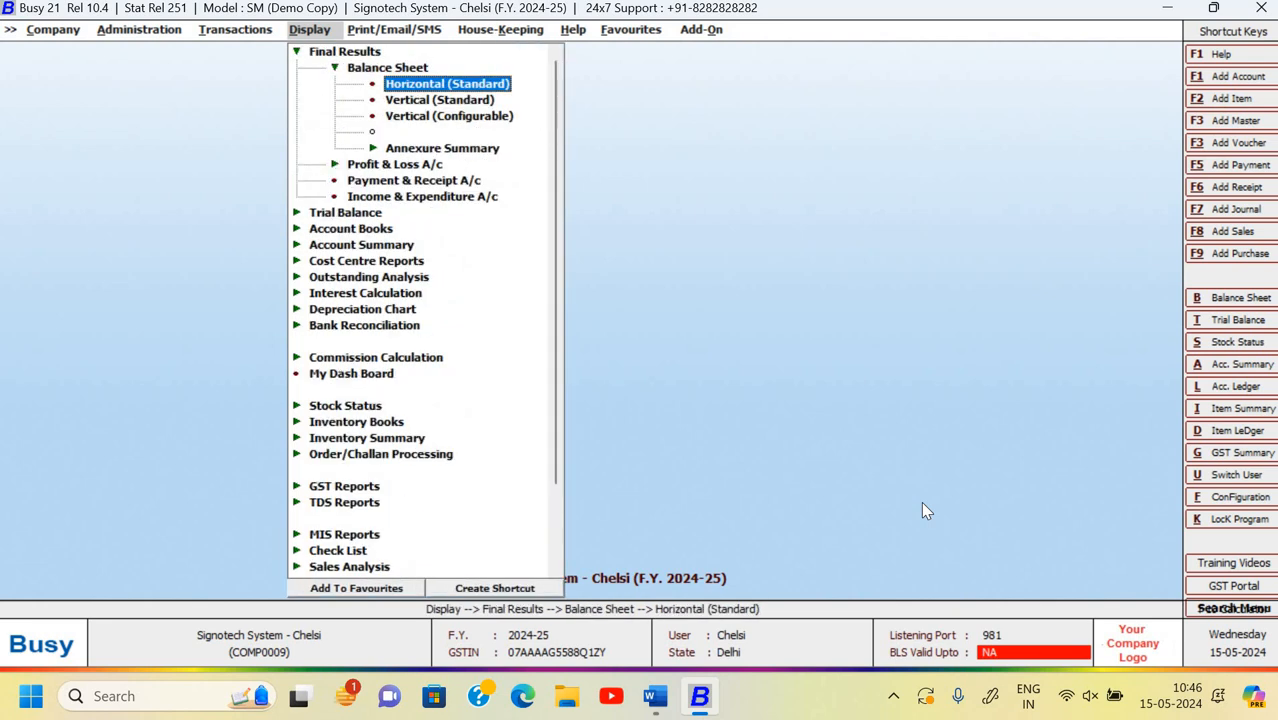
pyautogui.press('Escape')
pyautogui.press('Down')
pyautogui.press('Return')
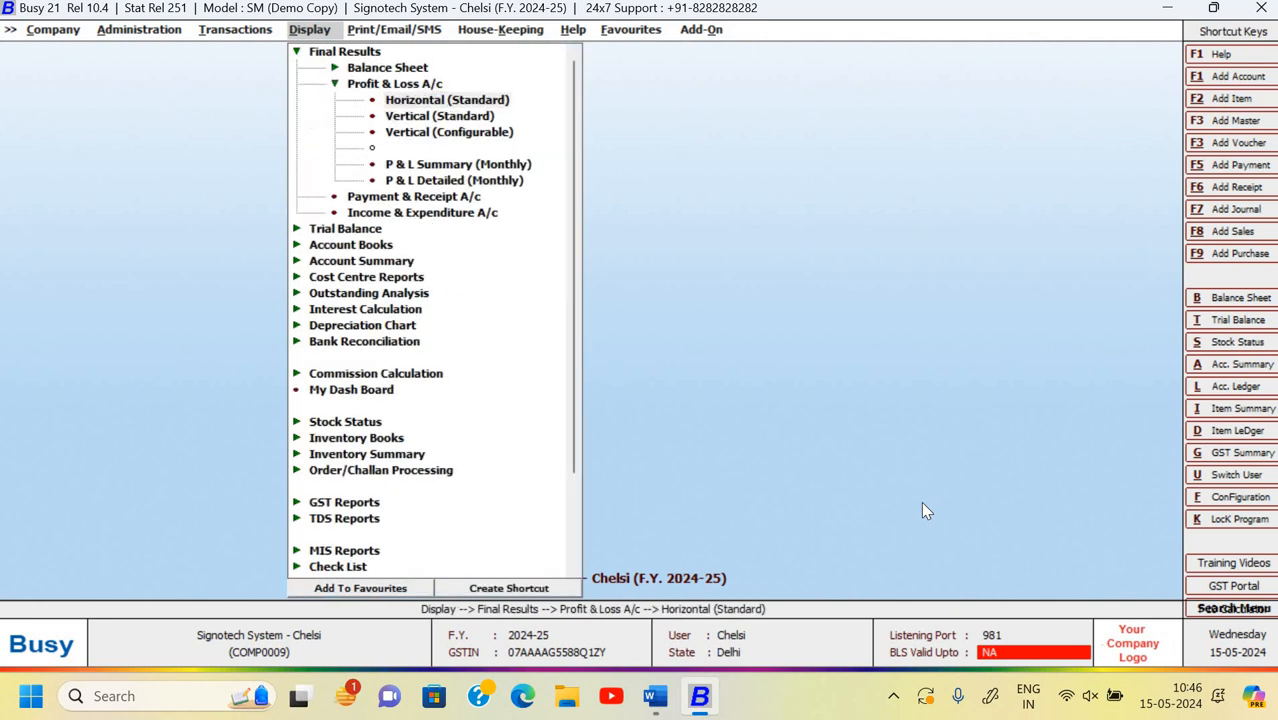
pyautogui.press('Return')
pyautogui.hotkey('alt', 'F2')
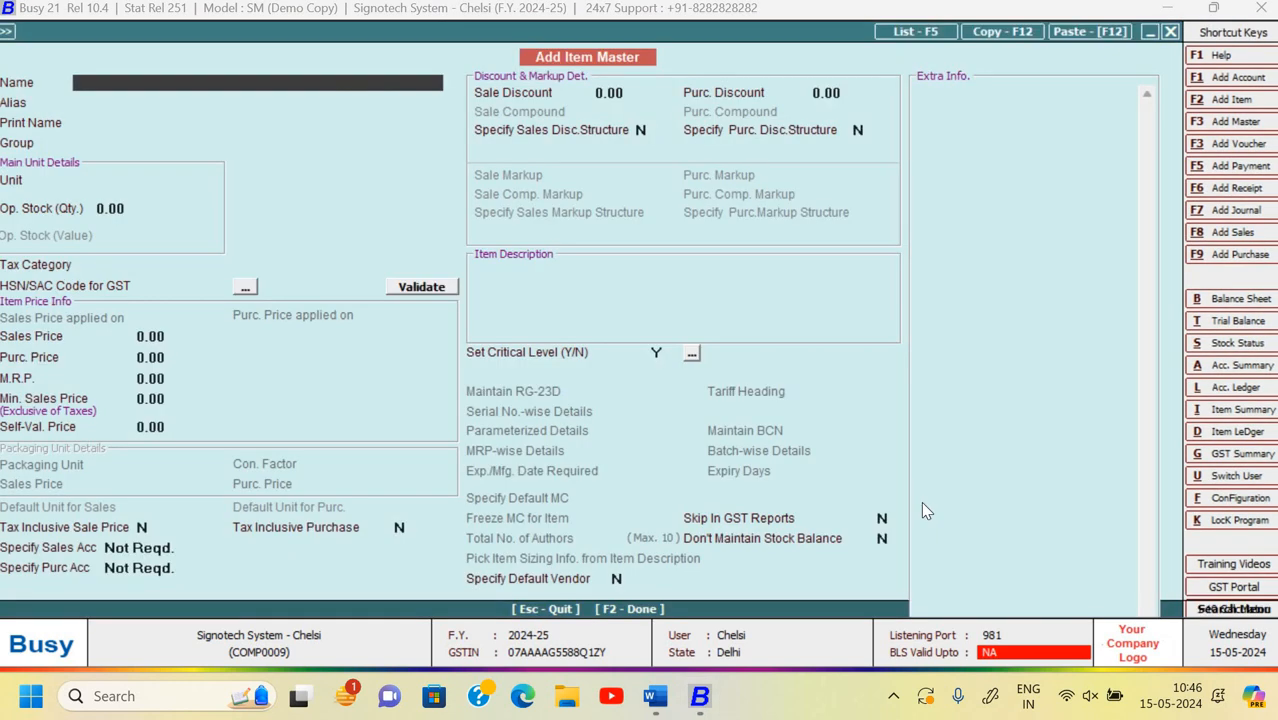
pyautogui.press('Escape')
pyautogui.press('Return')
pyautogui.press('Return')
pyautogui.press('Return')
pyautogui.press('Return')
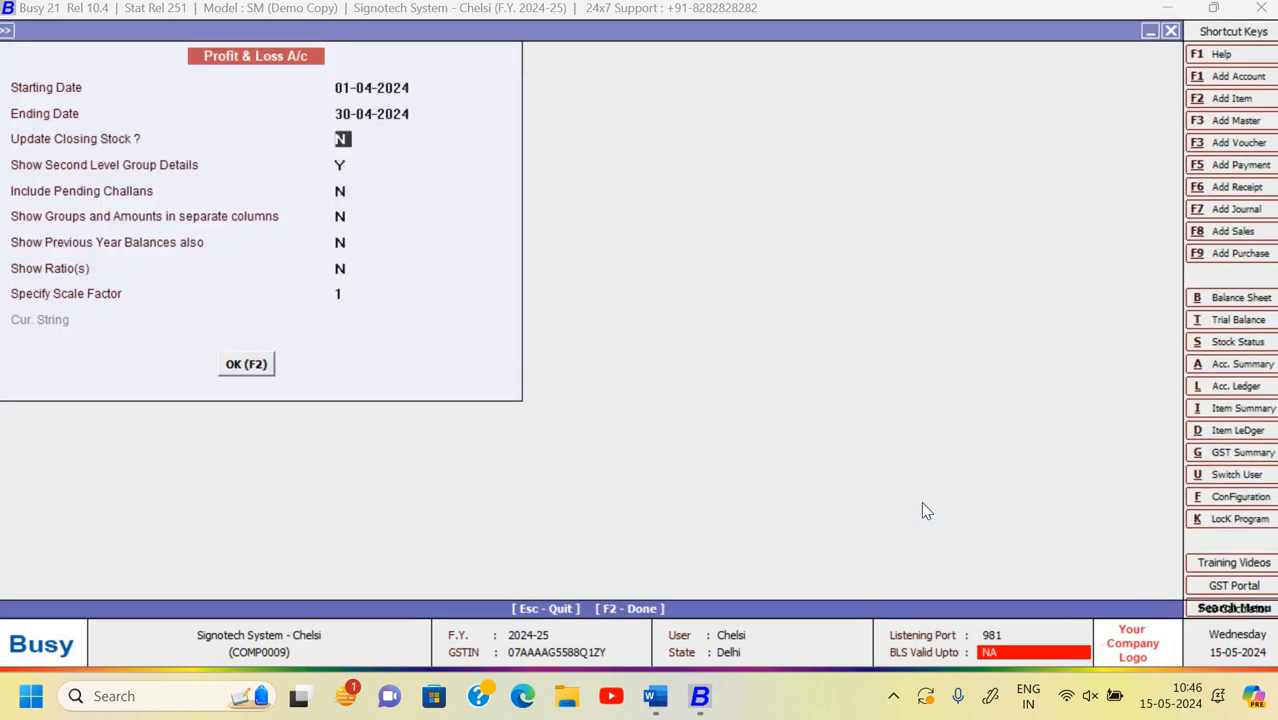
# - Generate the Profit & Loss A/c to 30-04-2024, review Nett Profit 4,73,314.58, and close it
pyautogui.press('F2')
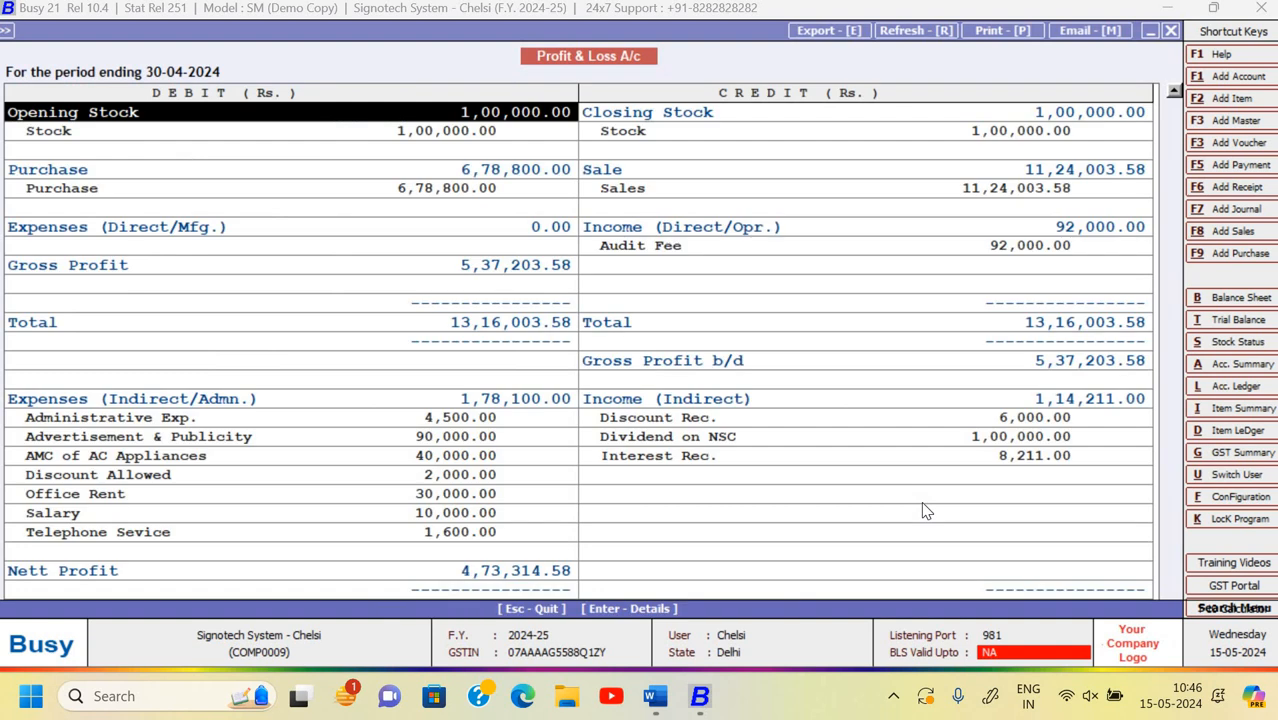
pyautogui.press('Down')
pyautogui.press('Down')
pyautogui.press('Down')
pyautogui.press('Down')
pyautogui.press('Down')
pyautogui.press('Down')
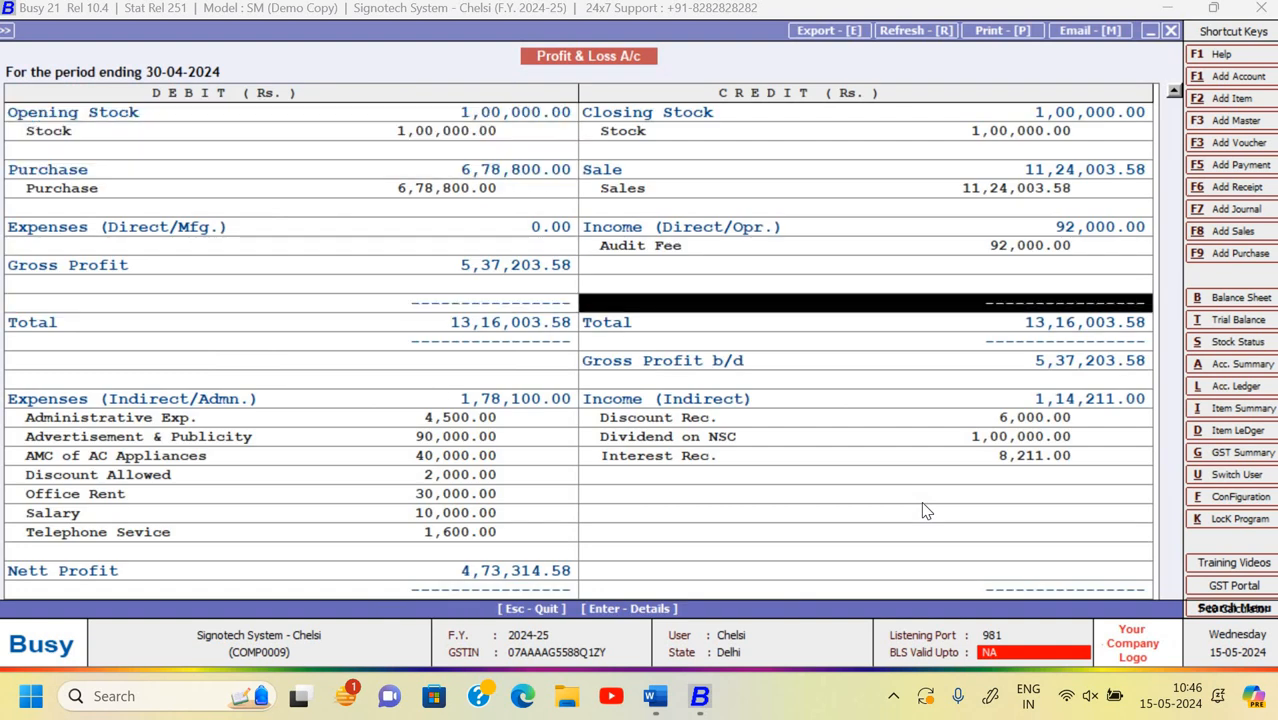
pyautogui.press('Down')
pyautogui.press('Down')
pyautogui.press('Down')
pyautogui.press('Down')
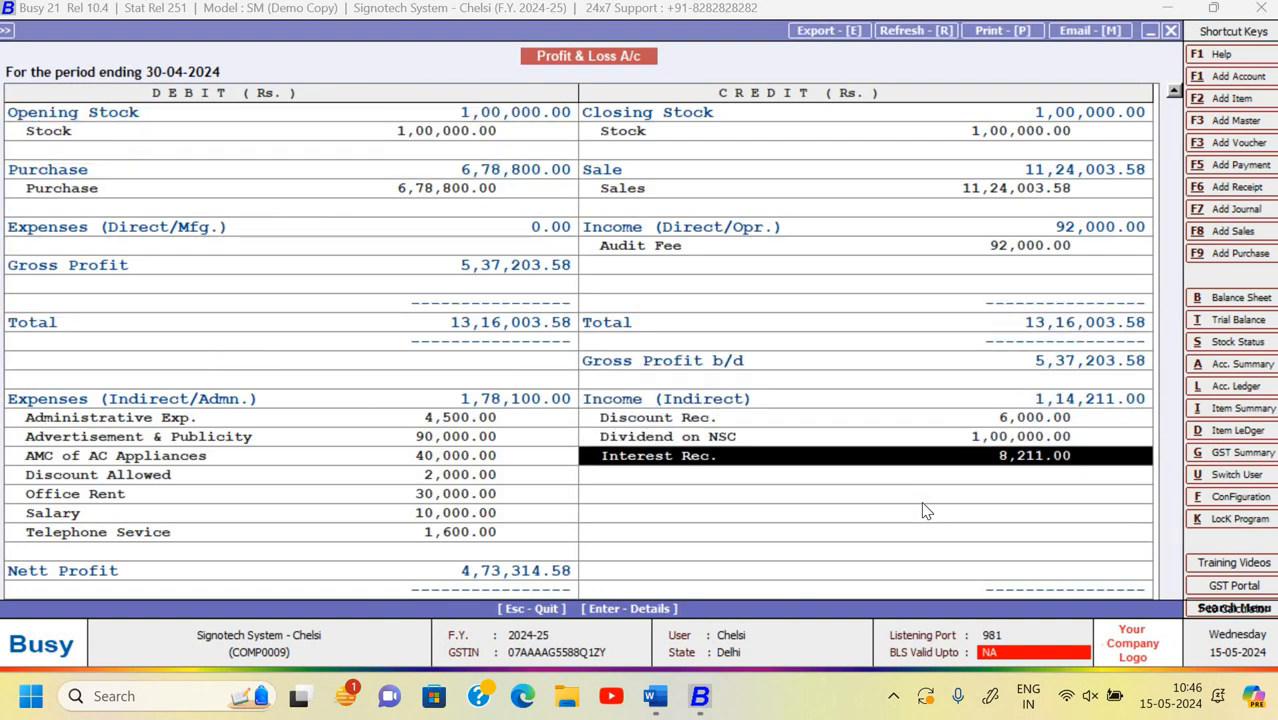
pyautogui.press('Left')
pyautogui.press('Down')
pyautogui.press('Down')
pyautogui.press('Down')
pyautogui.press('Down')
pyautogui.press('Down')
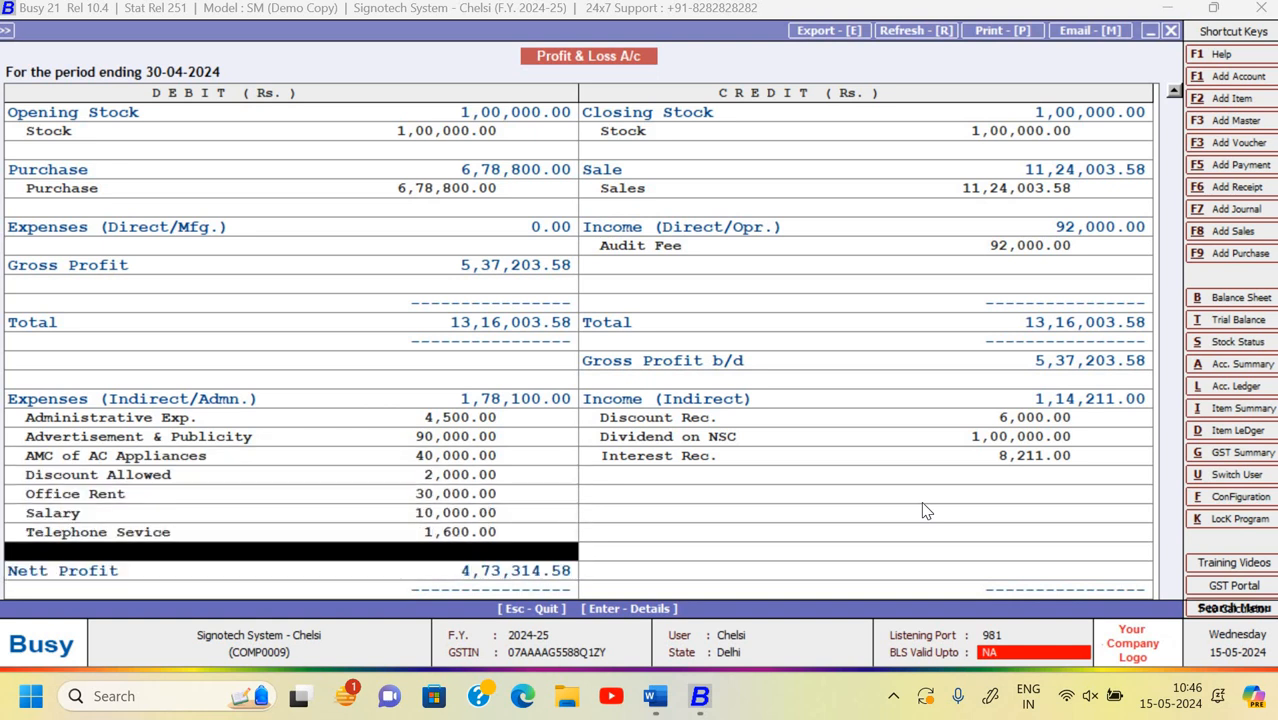
pyautogui.press('Down')
pyautogui.press('Down')
pyautogui.press('Up')
pyautogui.press('Up')
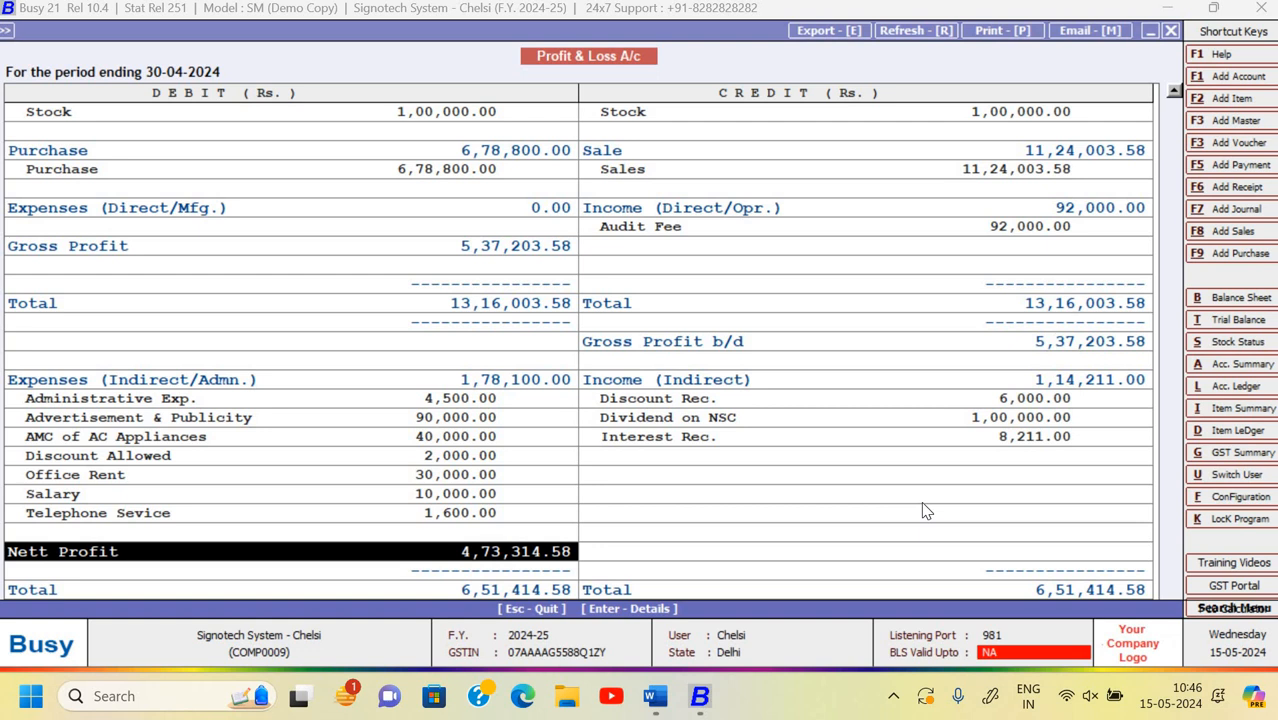
pyautogui.press('Escape')
pyautogui.press('Escape')
pyautogui.press('Escape')
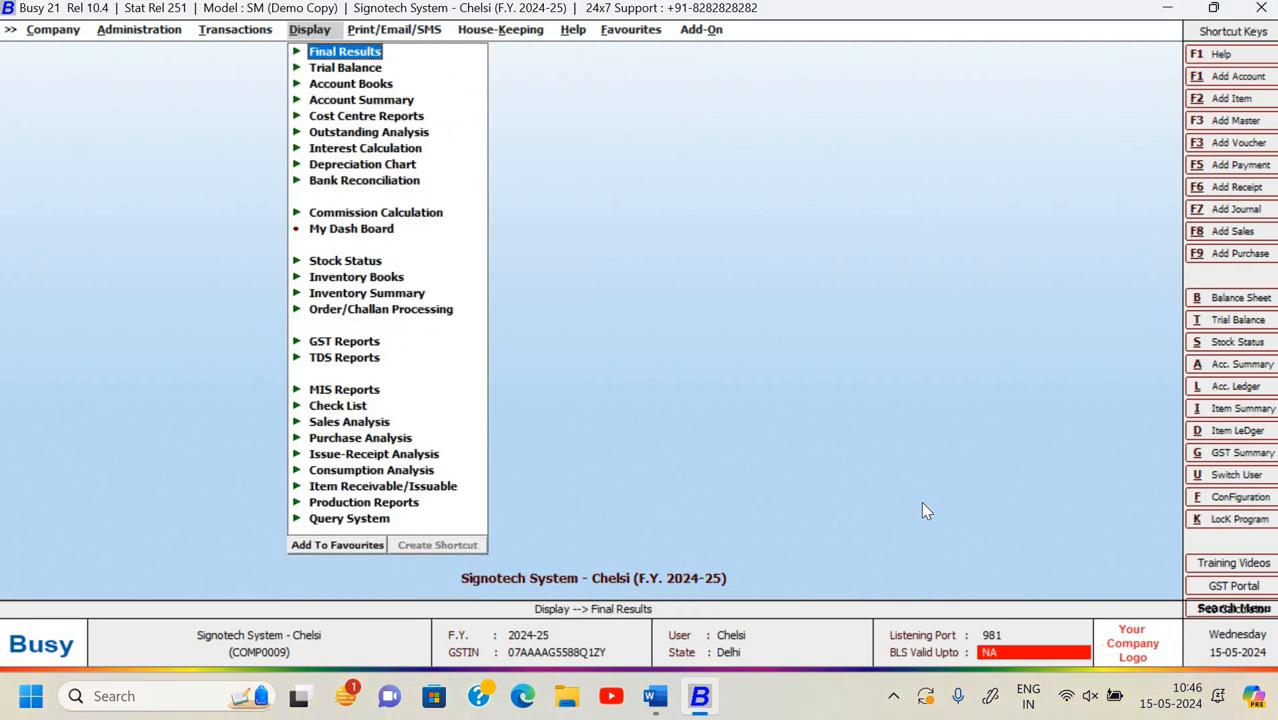
# - Generate and review the horizontal Balance Sheet as at 30-04-2024, then close it
pyautogui.press('Return')
pyautogui.press('Return')
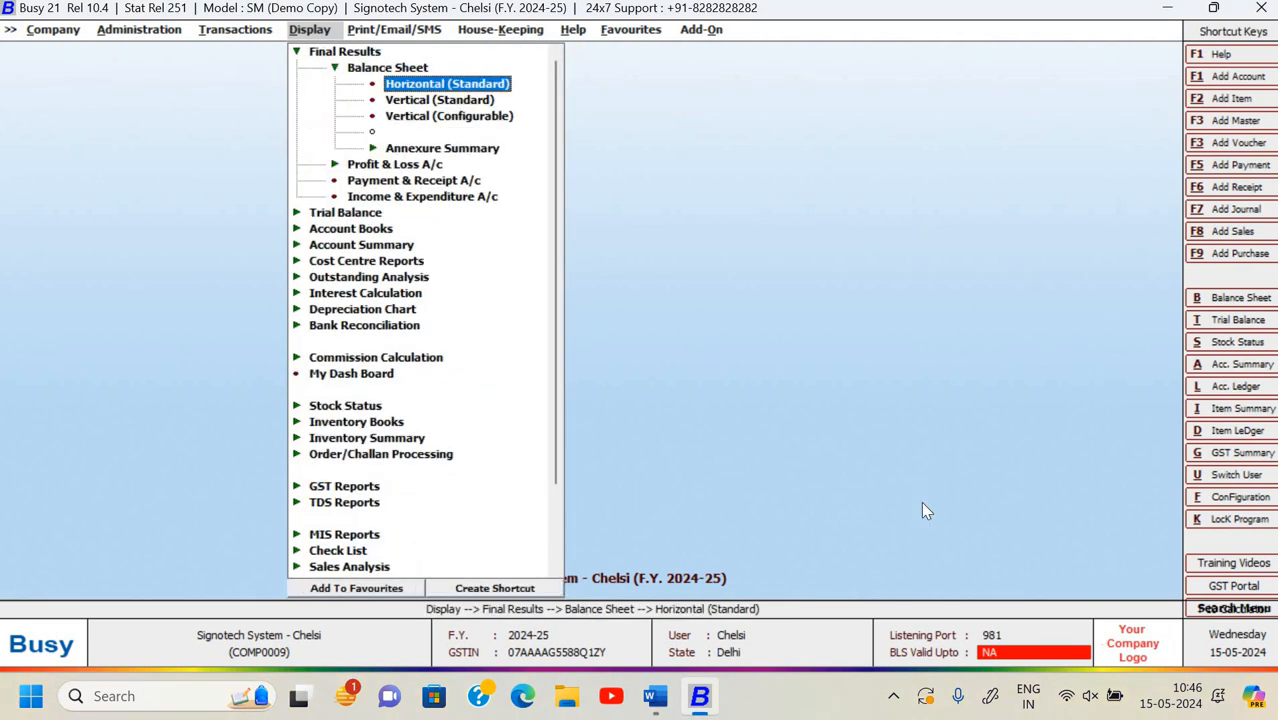
pyautogui.press('Return')
pyautogui.press('Return')
pyautogui.press('Return')
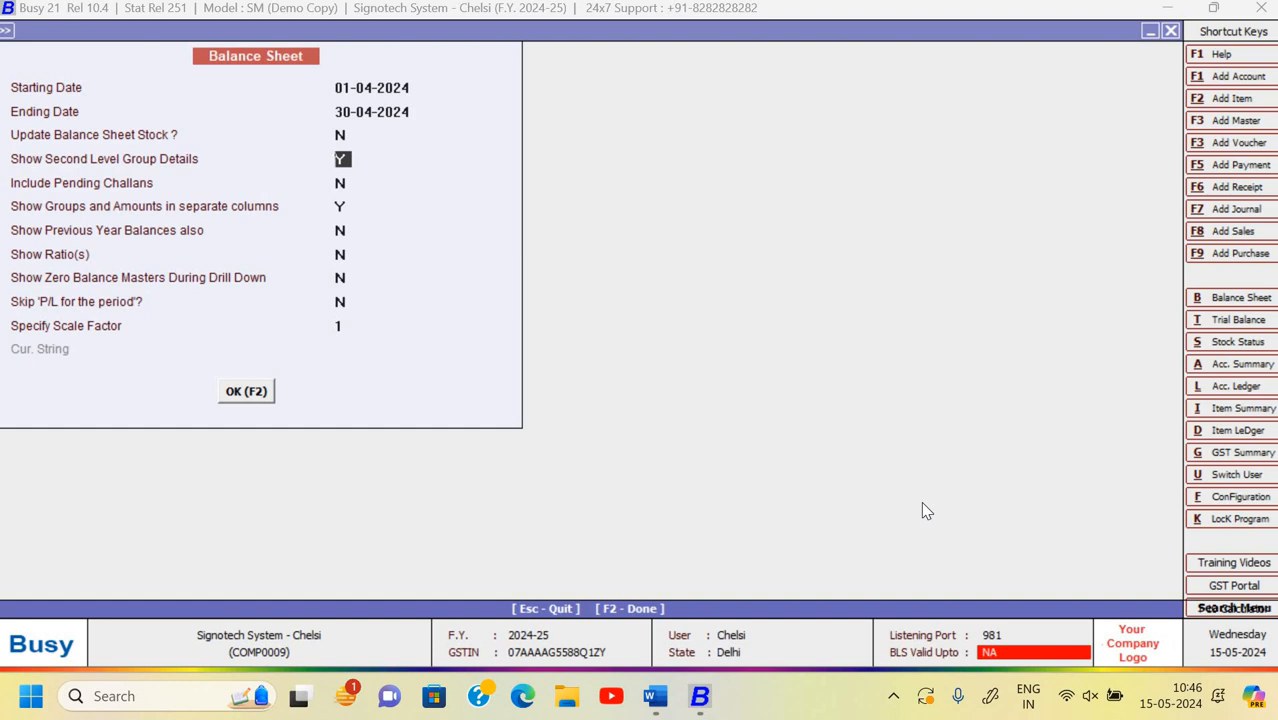
pyautogui.press('Return')
pyautogui.press('Return')
pyautogui.press('Return')
pyautogui.press('Return')
pyautogui.press('F2')
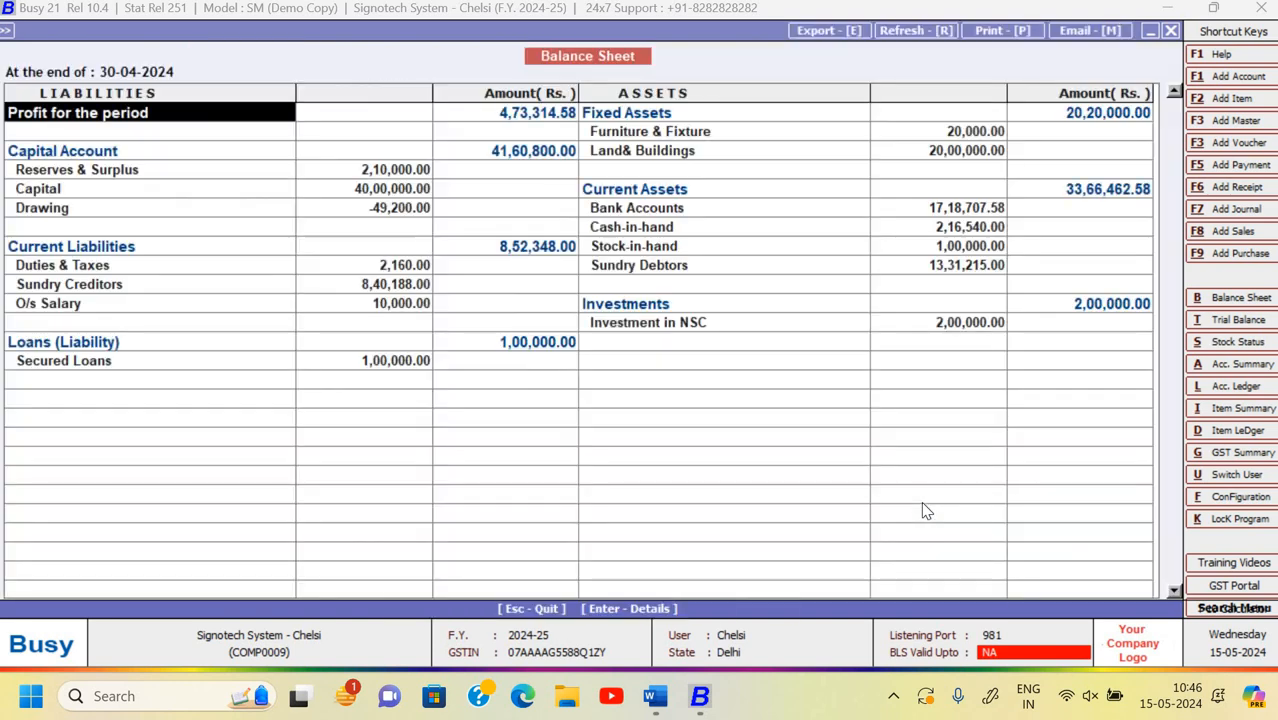
pyautogui.press('Right')
pyautogui.press('Right')
pyautogui.press('Right')
pyautogui.press('Right')
pyautogui.press('Down')
pyautogui.press('Down')
pyautogui.press('Down')
pyautogui.press('Down')
pyautogui.press('Down')
pyautogui.press('Down')
pyautogui.press('Down')
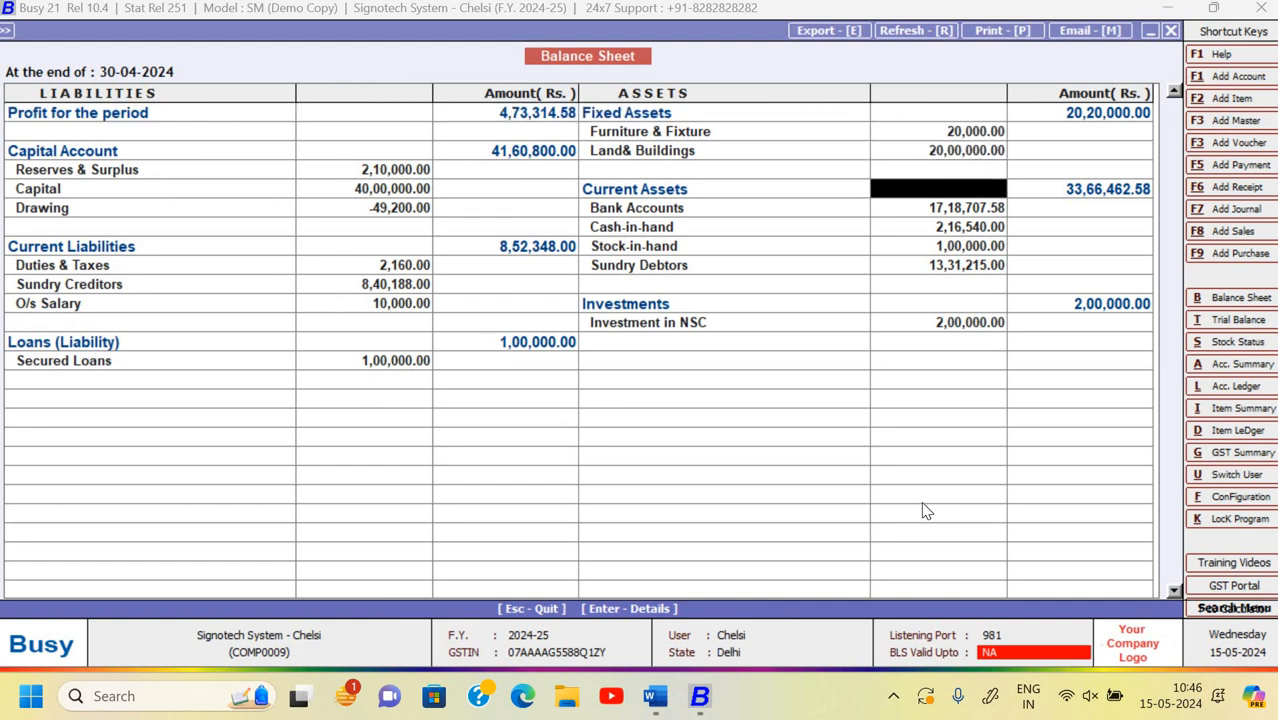
pyautogui.press('Left')
pyautogui.press('Left')
pyautogui.press('Down')
pyautogui.press('Down')
pyautogui.press('Down')
pyautogui.press('Down')
pyautogui.press('Down')
pyautogui.press('Down')
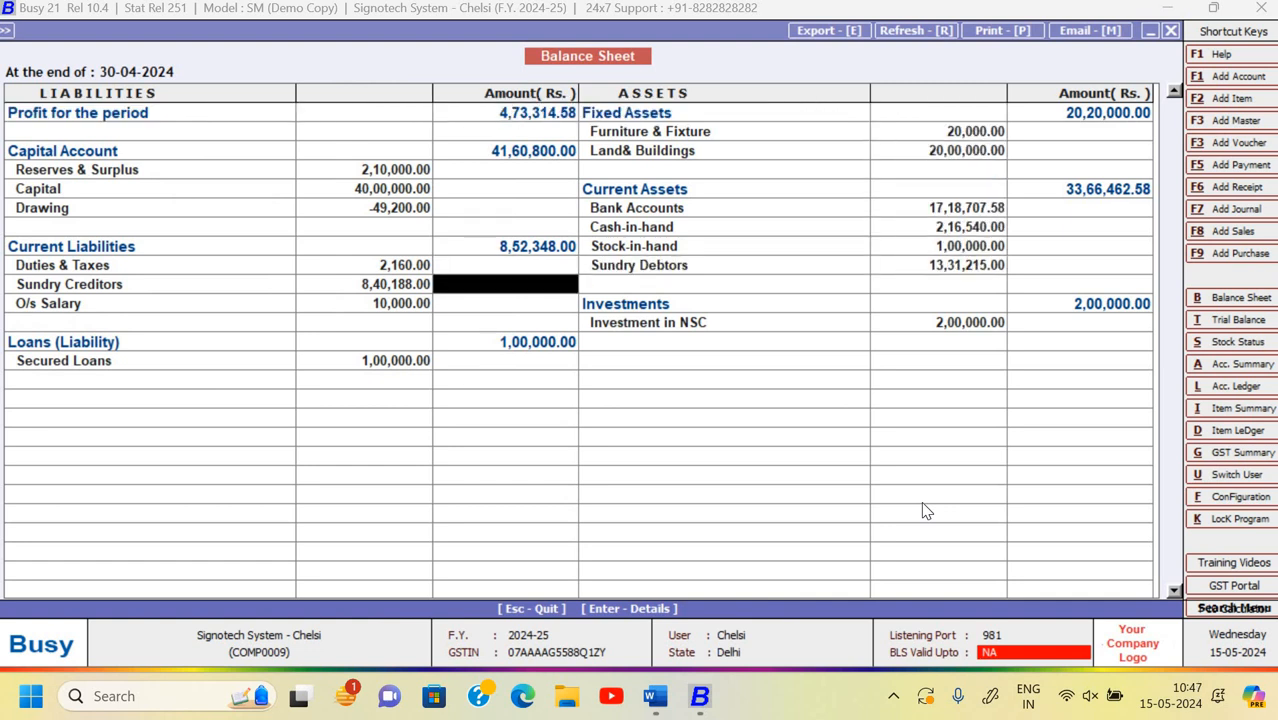
pyautogui.press('Escape')
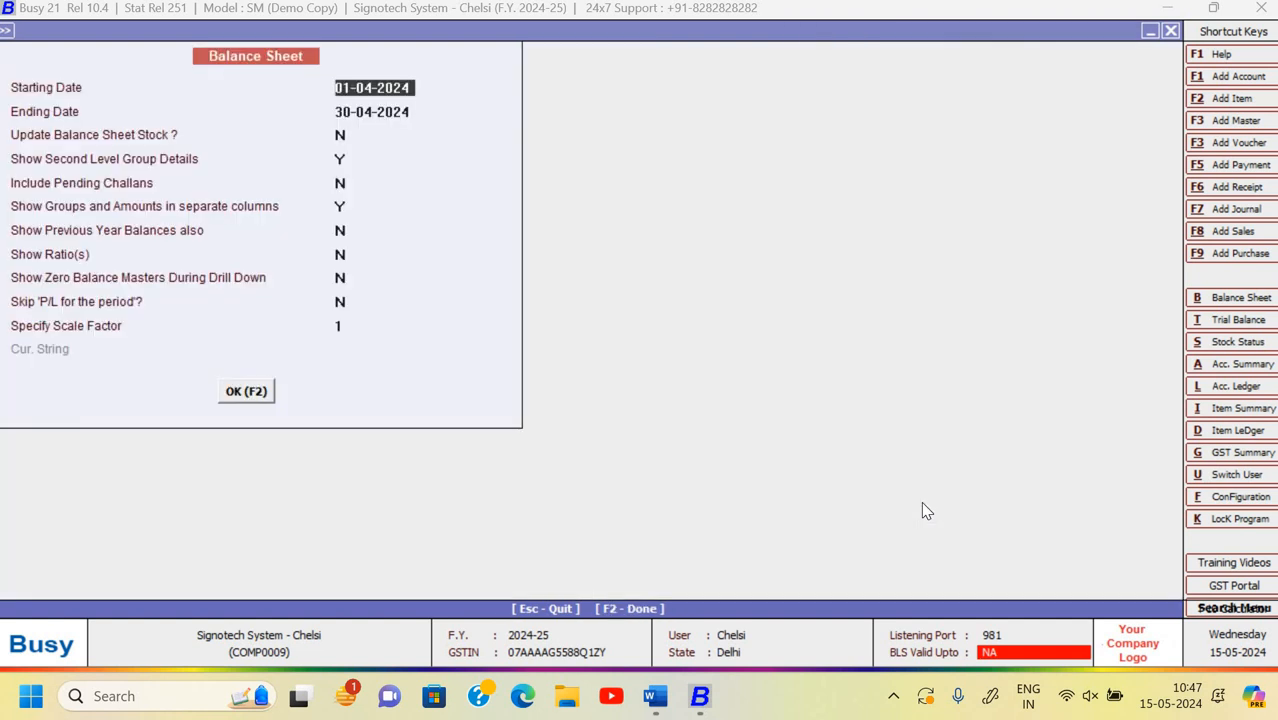
pyautogui.press('Escape')
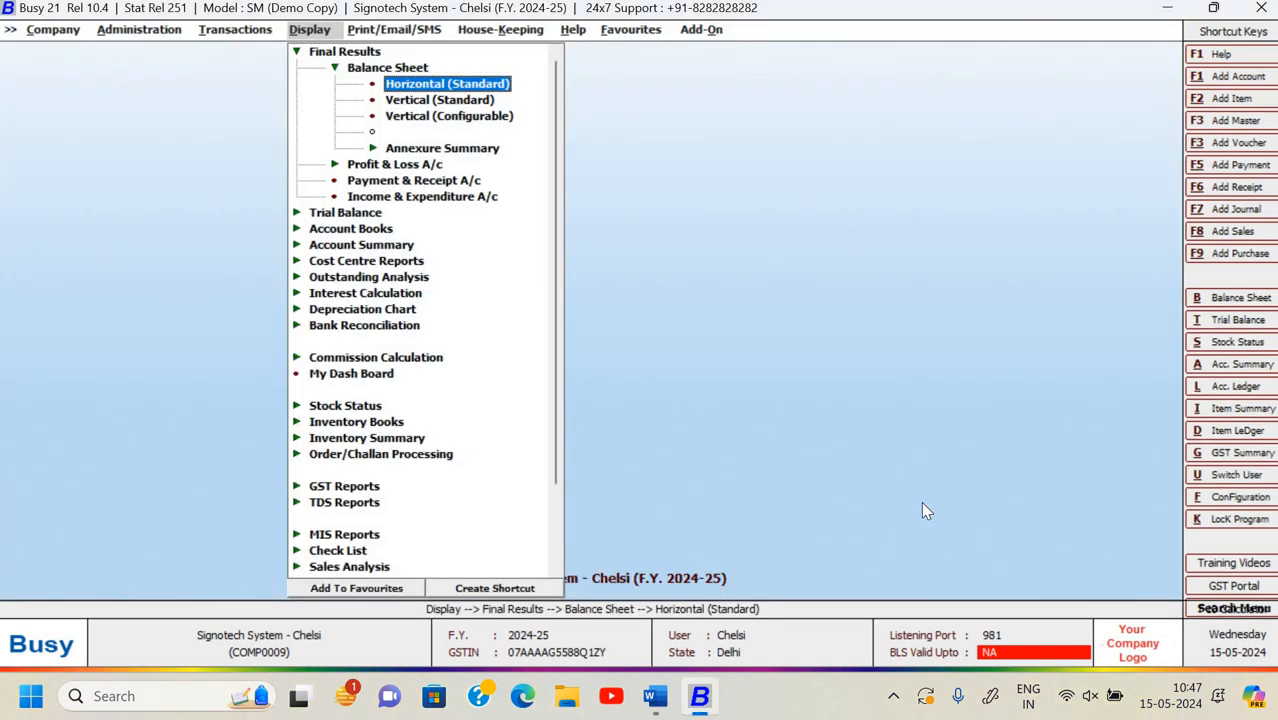
# - Generate the vertical Balance Sheet, check both fund totals of 55,86,462.58, then switch to Word
pyautogui.press('Down')
pyautogui.press('Return')
pyautogui.press('F2')
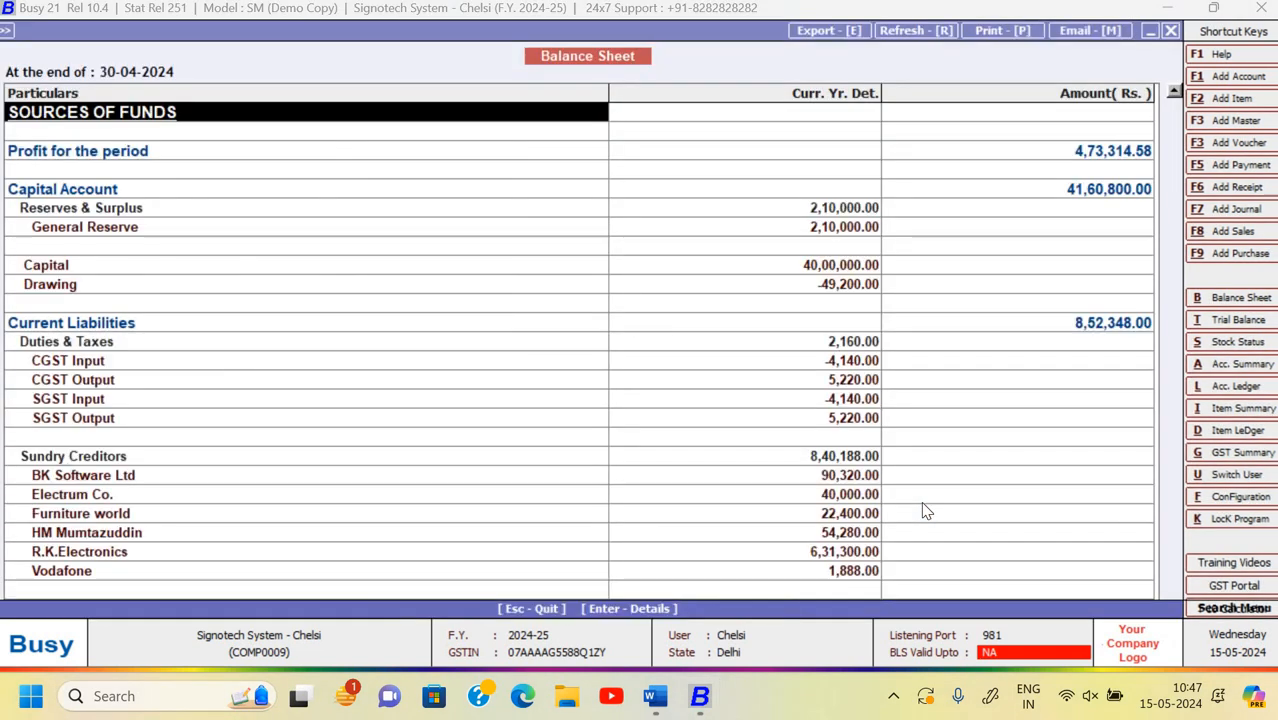
pyautogui.press('Down')
pyautogui.press('Down')
pyautogui.press('Down')
pyautogui.press('Down')
pyautogui.press('Down')
pyautogui.press('Down')
pyautogui.press('Down')
pyautogui.press('Down')
pyautogui.press('Down')
pyautogui.press('Down')
pyautogui.press('Down')
pyautogui.press('Down')
pyautogui.press('Down')
pyautogui.press('Down')
pyautogui.press('Down')
pyautogui.press('Down')
pyautogui.press('Down')
pyautogui.press('Down')
pyautogui.press('Down')
pyautogui.press('Down')
pyautogui.press('Down')
pyautogui.press('Down')
pyautogui.press('Down')
pyautogui.press('Down')
pyautogui.press('Down')
pyautogui.press('Down')
pyautogui.press('Down')
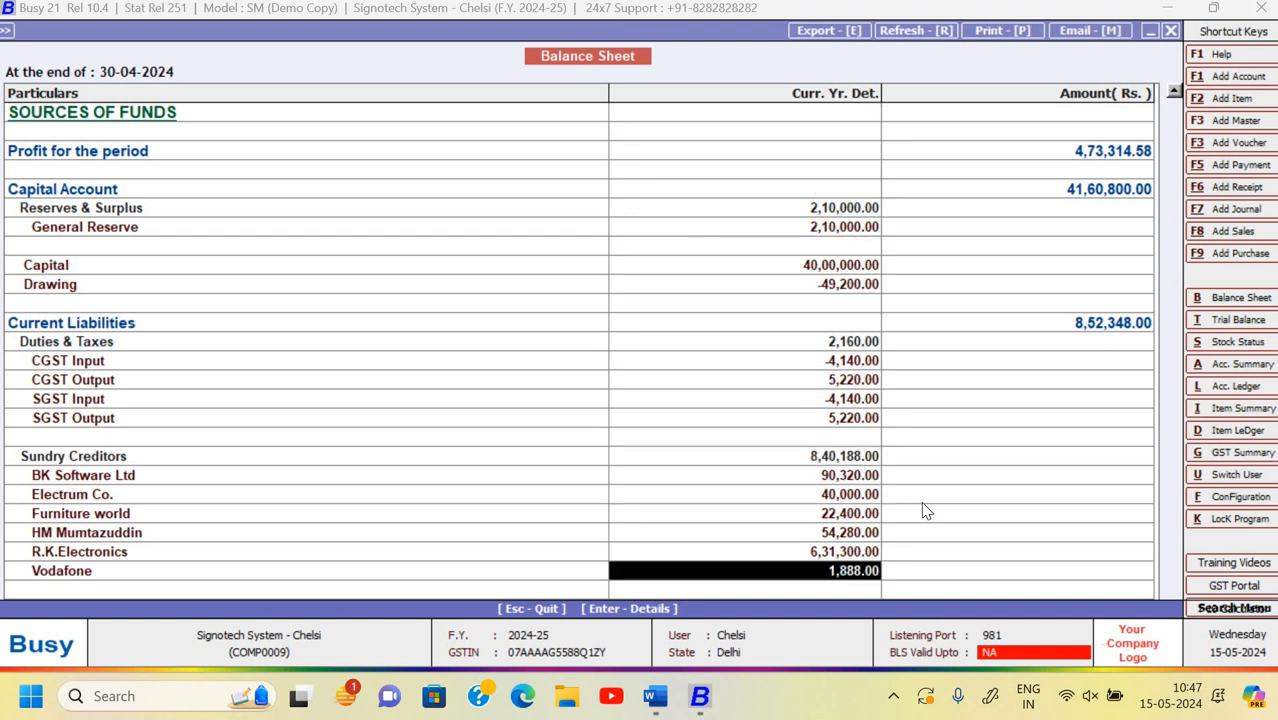
pyautogui.press('Up')
pyautogui.press('Up')
pyautogui.press('Up')
pyautogui.press('Up')
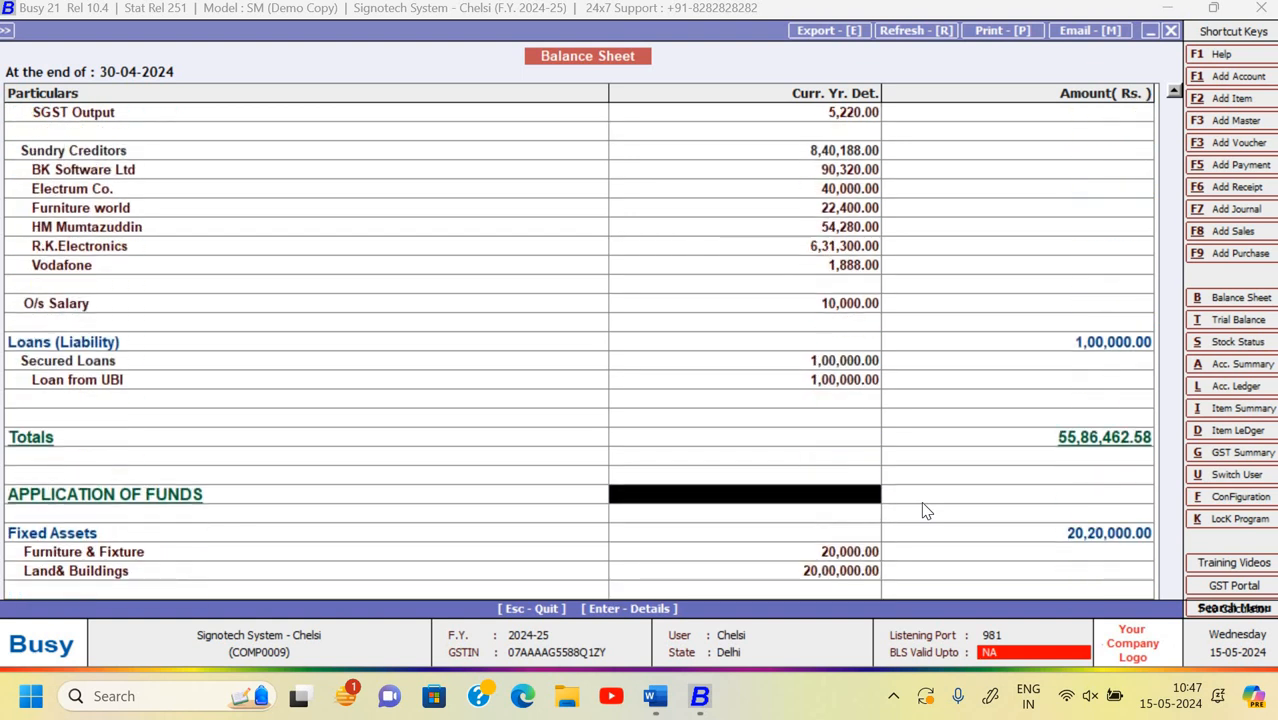
pyautogui.press('Right')
pyautogui.press('Up')
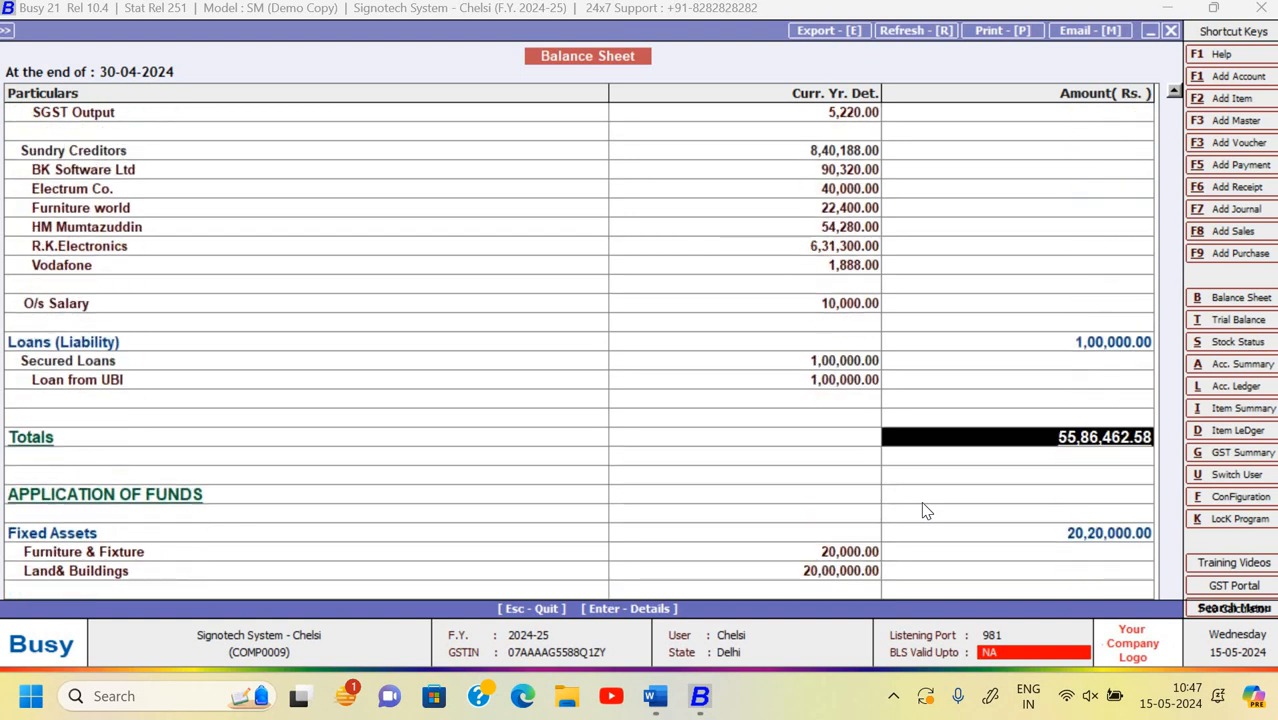
pyautogui.press('Down')
pyautogui.press('Down')
pyautogui.press('Down')
pyautogui.press('Down')
pyautogui.press('Down')
pyautogui.press('Down')
pyautogui.press('Down')
pyautogui.press('Down')
pyautogui.press('Down')
pyautogui.press('Down')
pyautogui.press('Down')
pyautogui.press('Down')
pyautogui.press('Down')
pyautogui.press('Down')
pyautogui.press('Down')
pyautogui.press('Down')
pyautogui.press('Down')
pyautogui.press('Down')
pyautogui.press('Down')
pyautogui.press('Down')
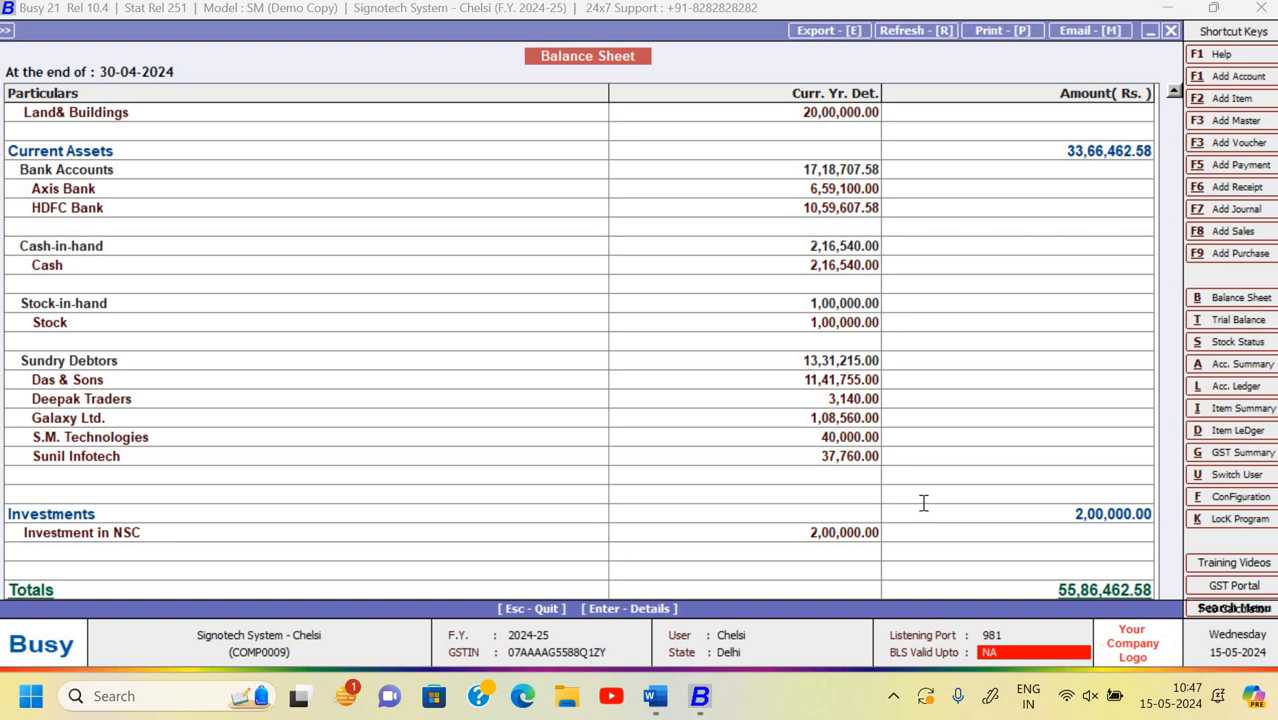
pyautogui.hotkey('alt', 'Tab')
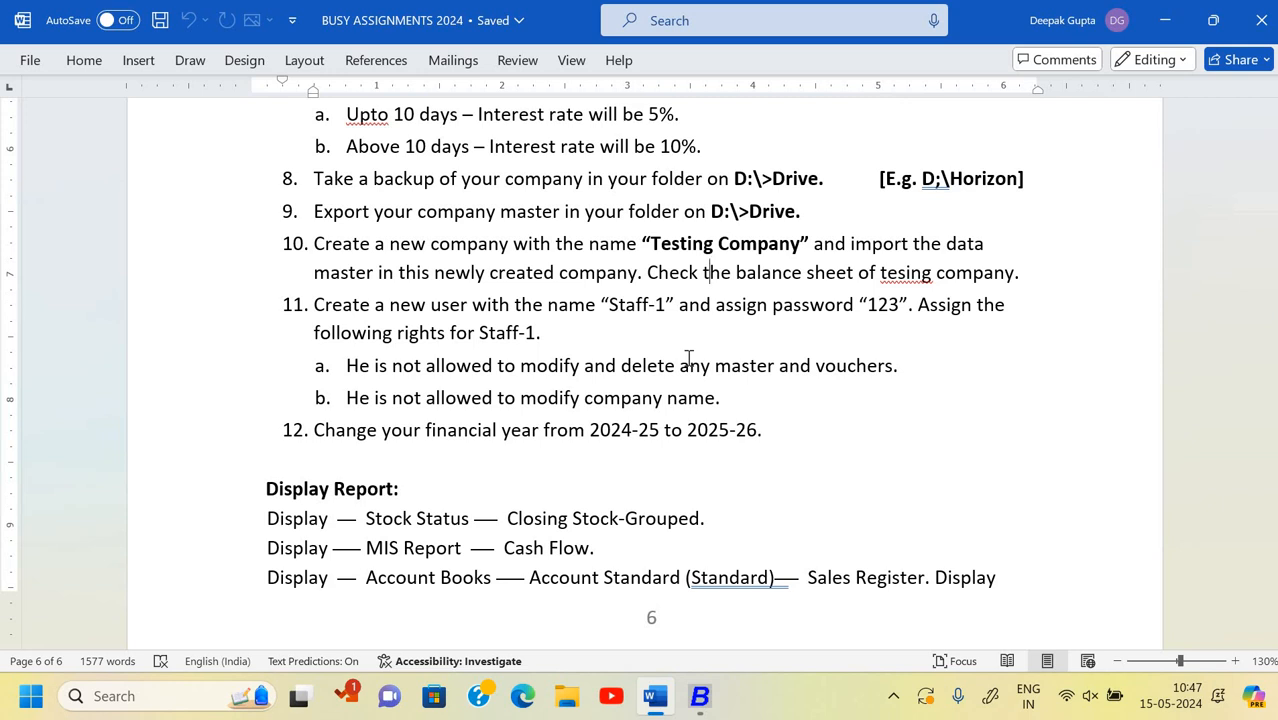
# - Close the vertical Balance Sheet and browse the Company, Transactions, Display and Administration menus
pyautogui.hotkey('alt', 'Tab')
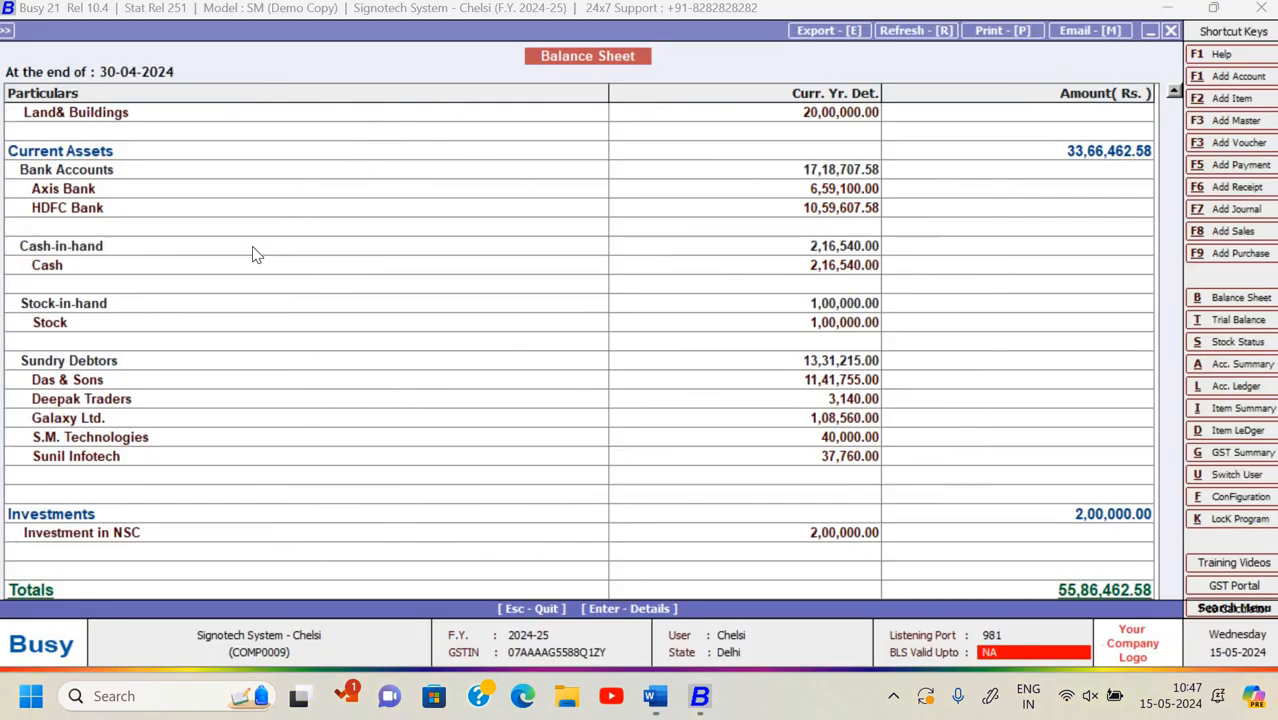
pyautogui.press('Escape')
pyautogui.press('Escape')
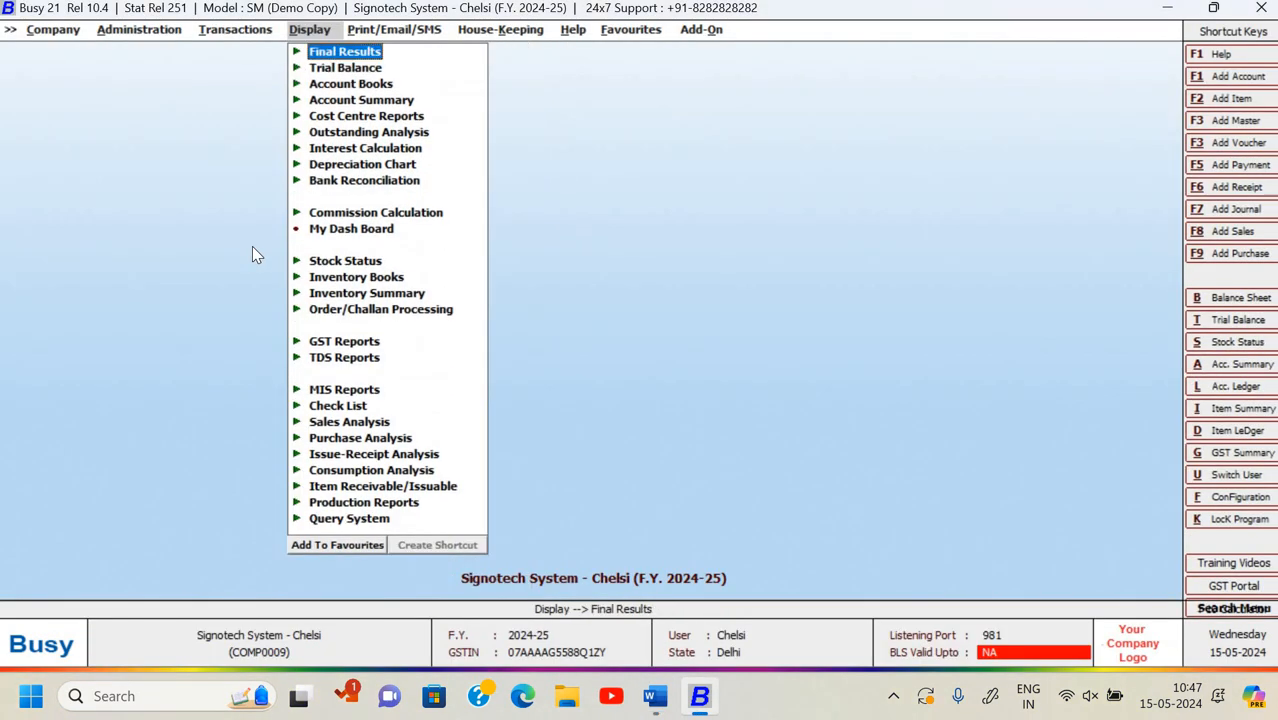
pyautogui.press('Left')
pyautogui.press('Left')
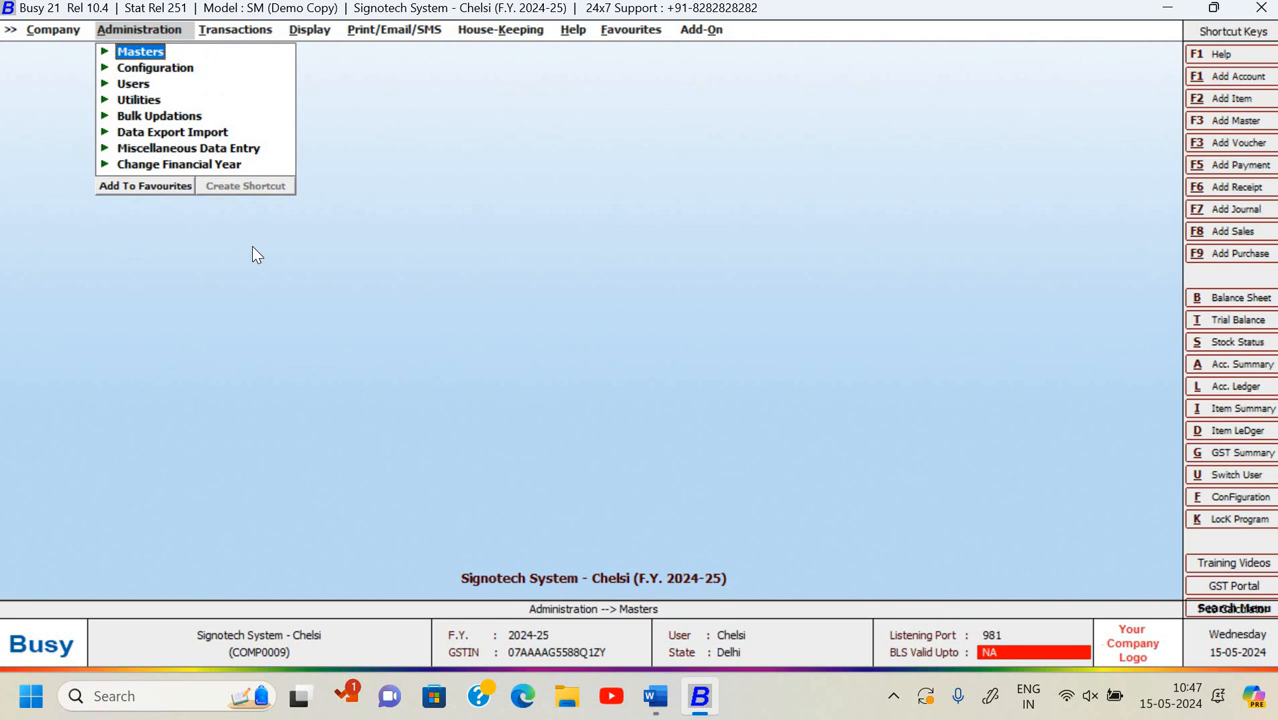
pyautogui.press('Right')
pyautogui.press('Right')
pyautogui.press('Right')
pyautogui.press('Right')
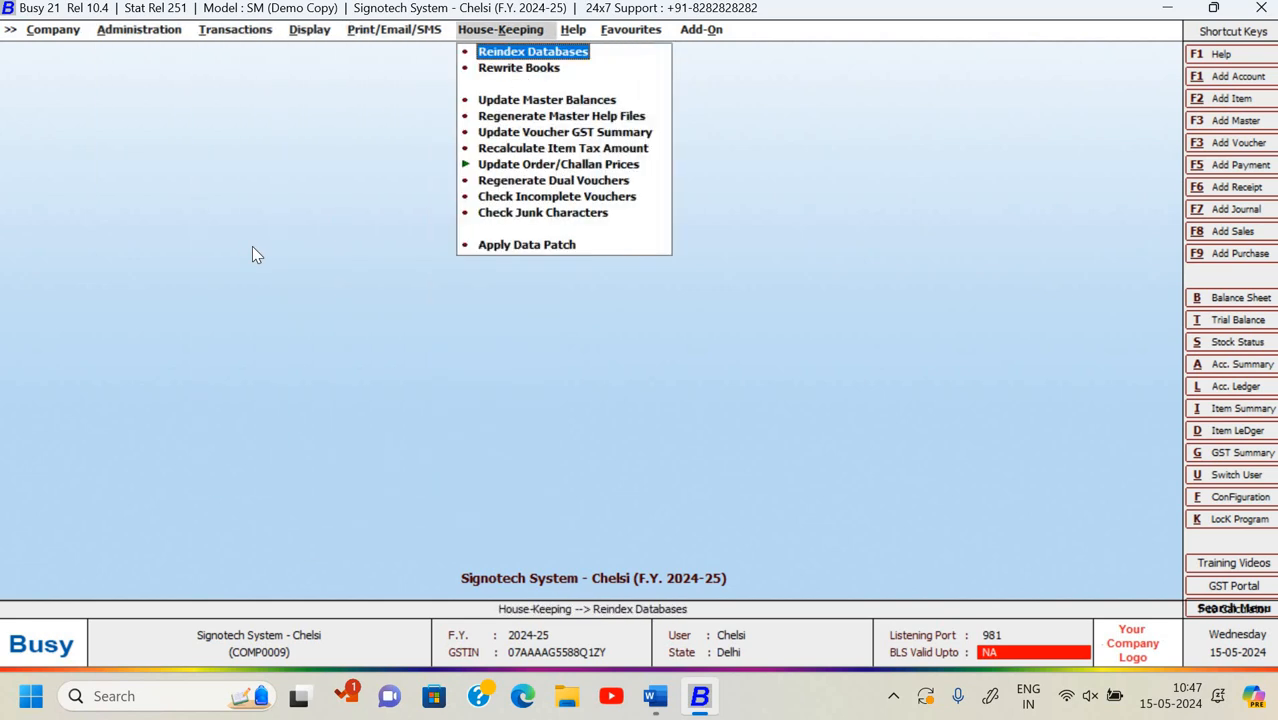
pyautogui.press('Left')
pyautogui.press('Left')
pyautogui.press('Left')
pyautogui.press('Left')
pyautogui.press('Left')
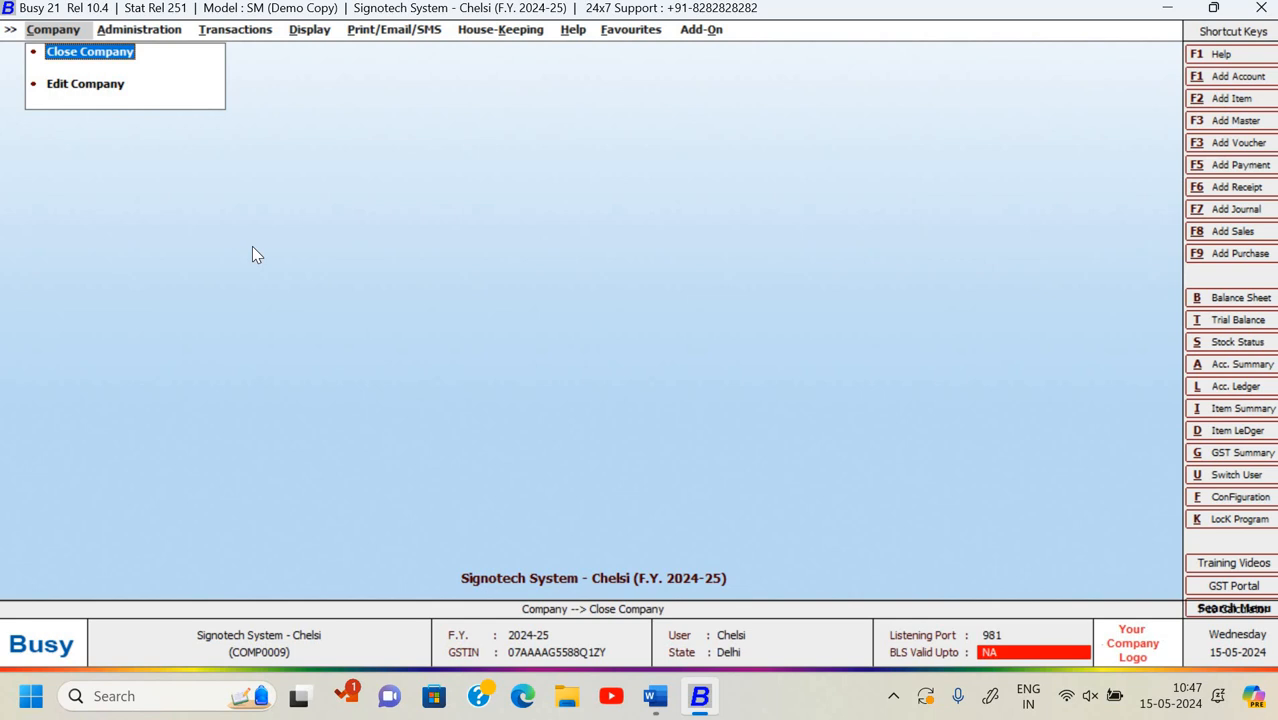
pyautogui.press('Right')
pyautogui.press('Right')
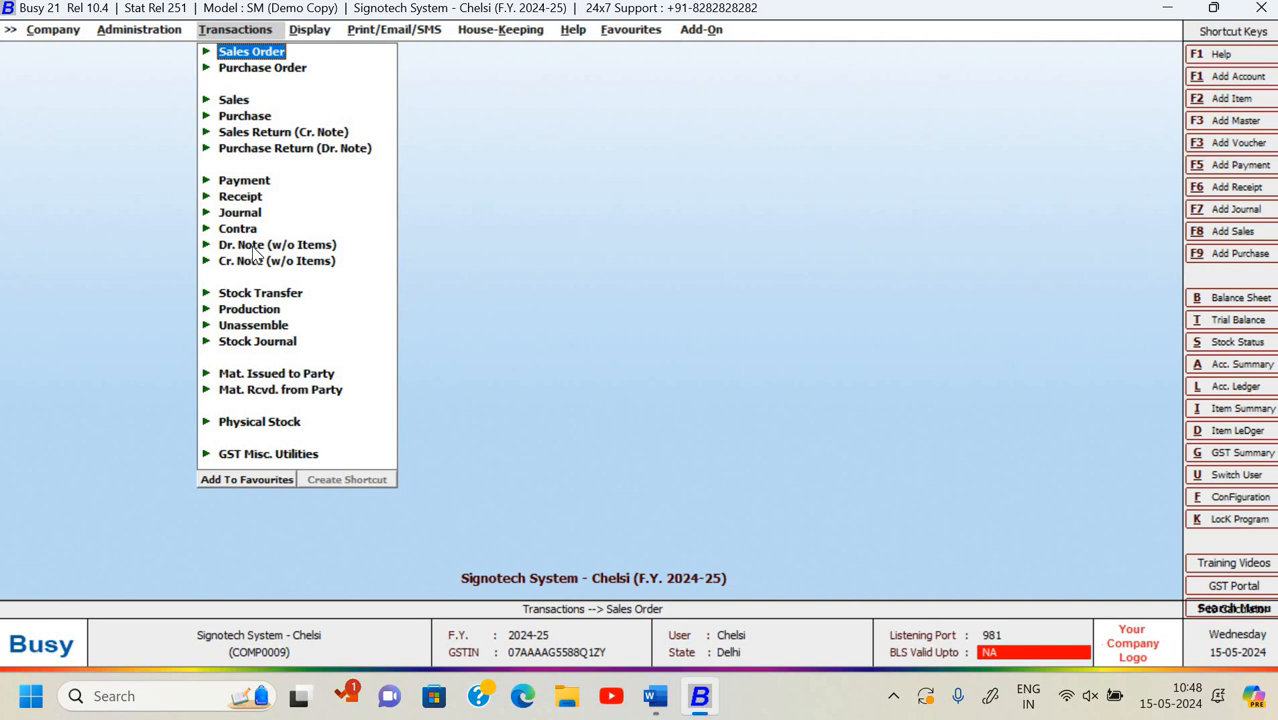
pyautogui.press('Right')
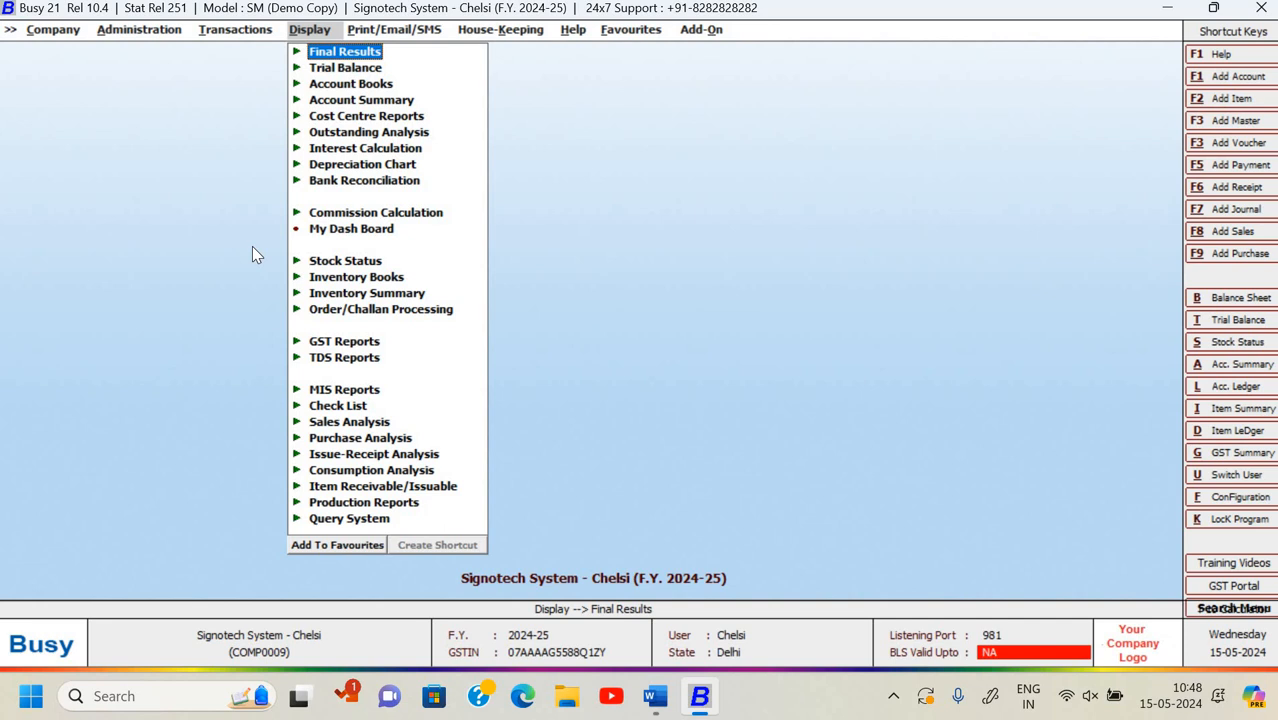
pyautogui.press('Left')
pyautogui.press('Left')
pyautogui.press('Left')
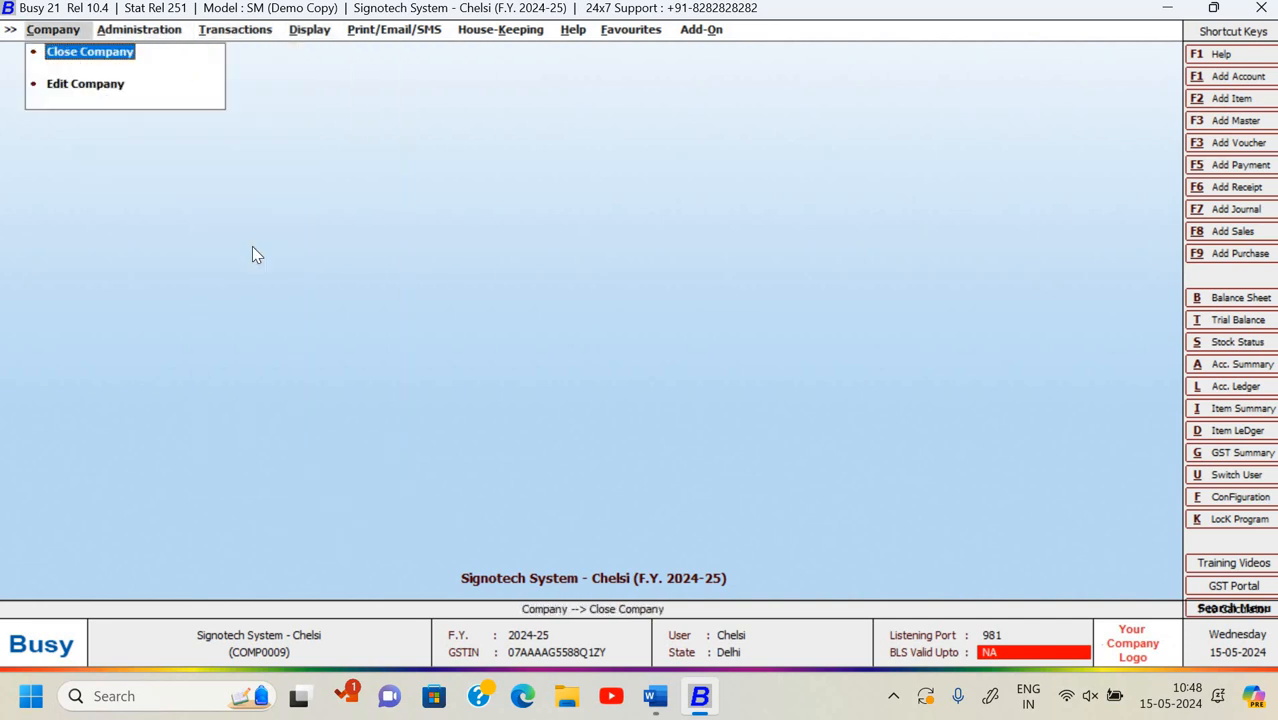
pyautogui.press('Right')
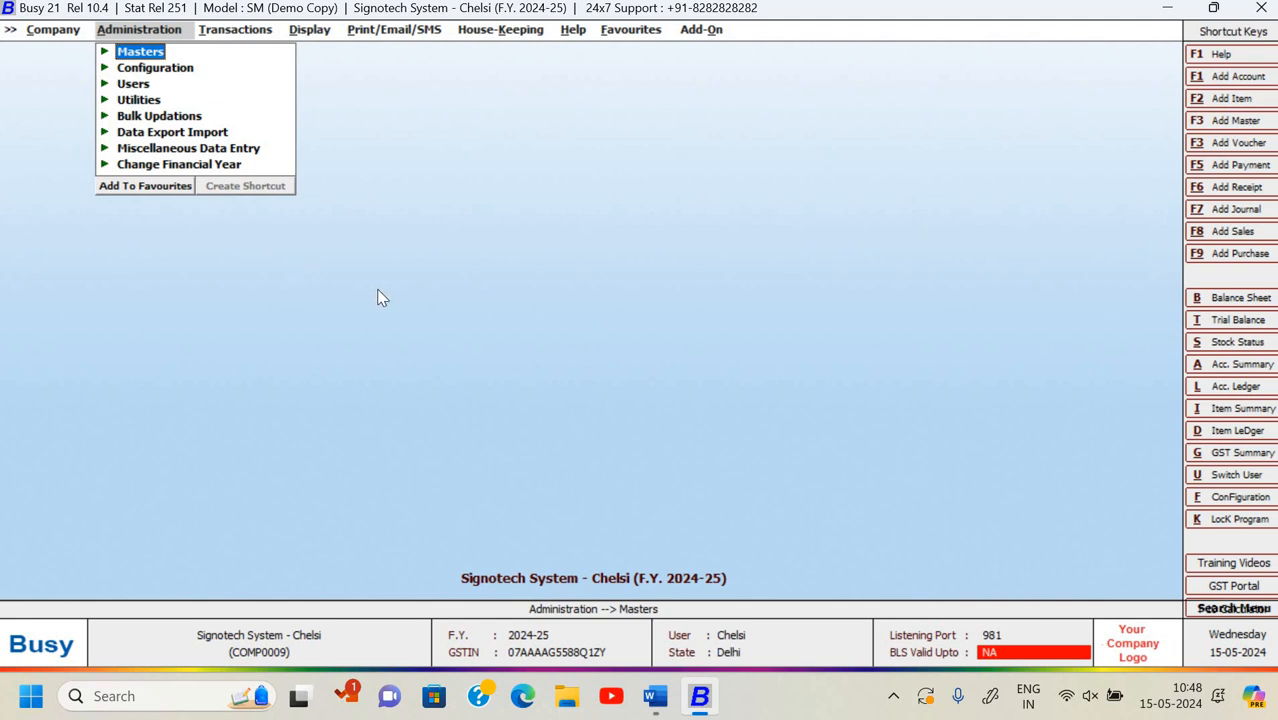
# - Return to the BUSY ASSIGNMENTS 2024 Word document at Assignment-6, the Horizon Electronics Magic Box combo pack task
pyautogui.hotkey('alt', 'Tab')
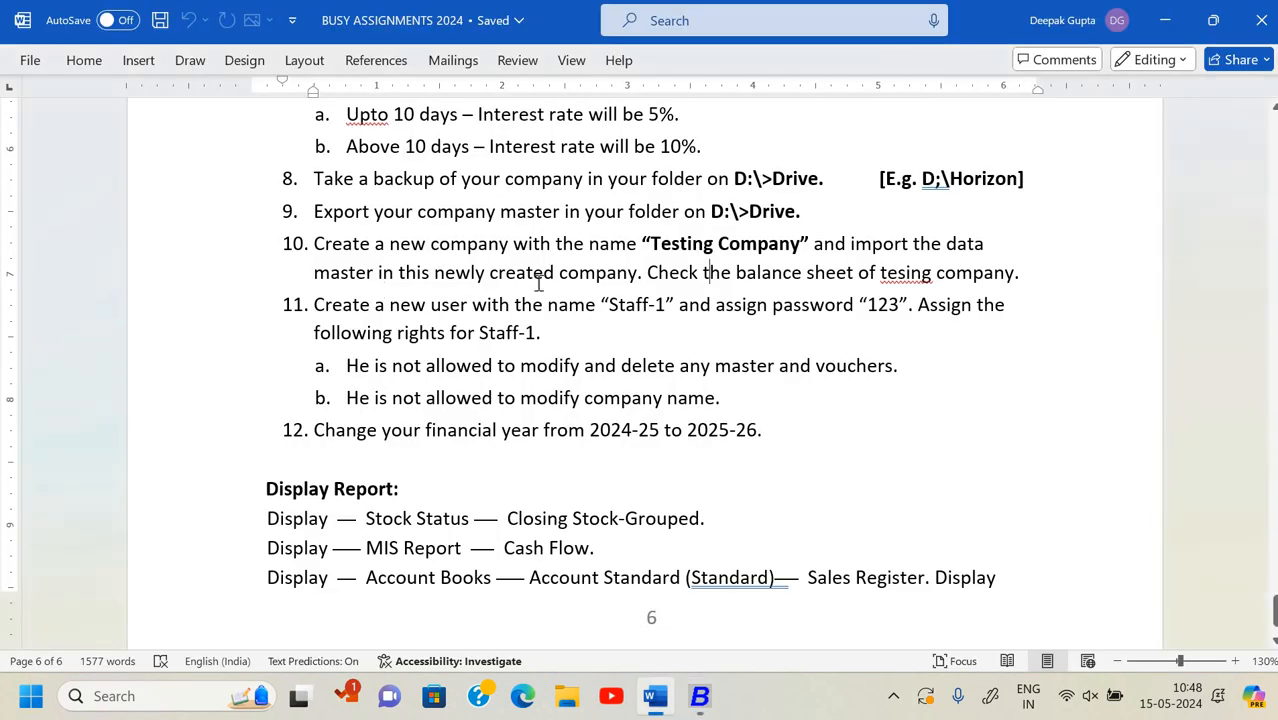
pyautogui.scroll(5, 449, 331)
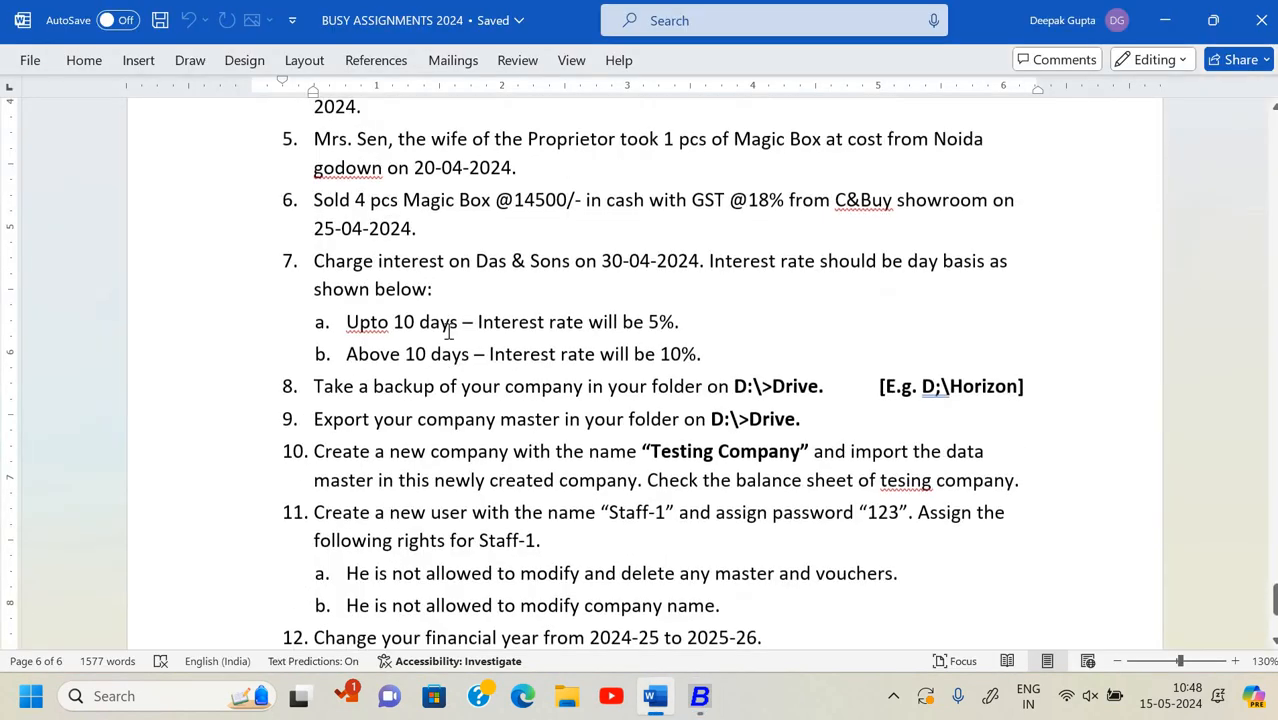
pyautogui.scroll(7, 449, 331)
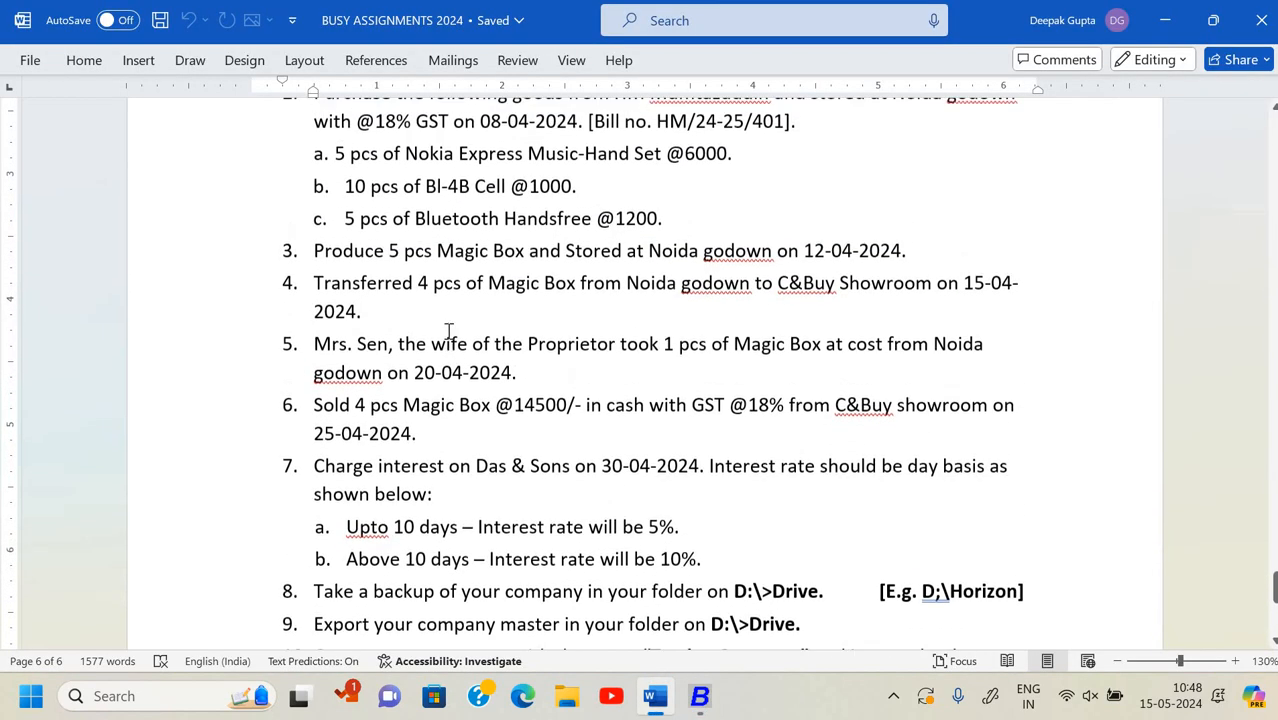
pyautogui.scroll(2, 449, 331)
pyautogui.scroll(-2, 449, 331)
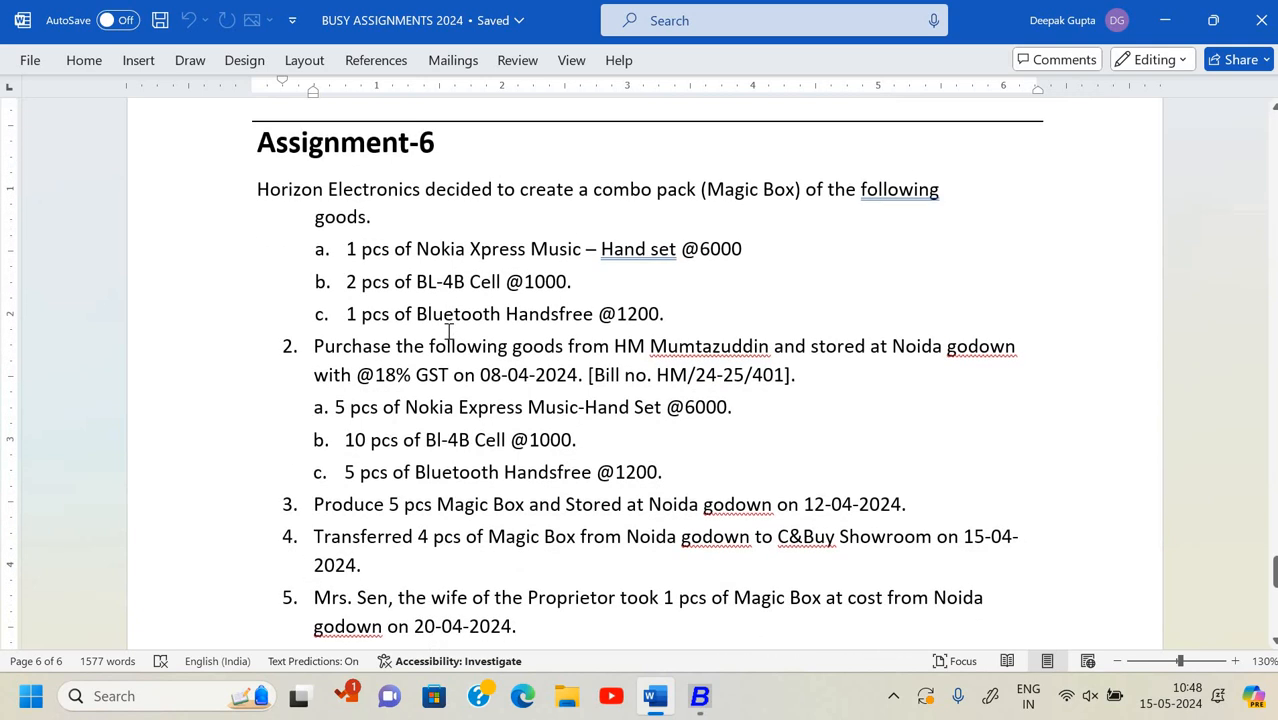